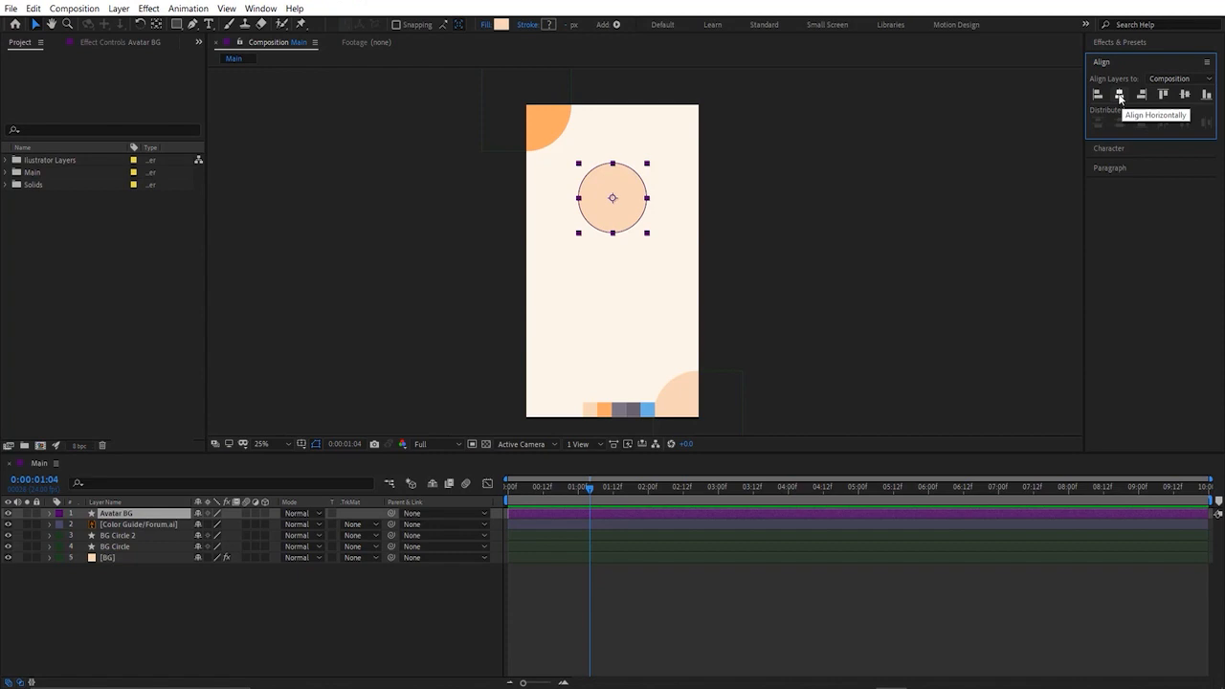
Step: Select the Face/Forum.ai footage in the Forum Layers folder to check its dimensions
{"action": "left_click", "coordinate": [297, 586]}
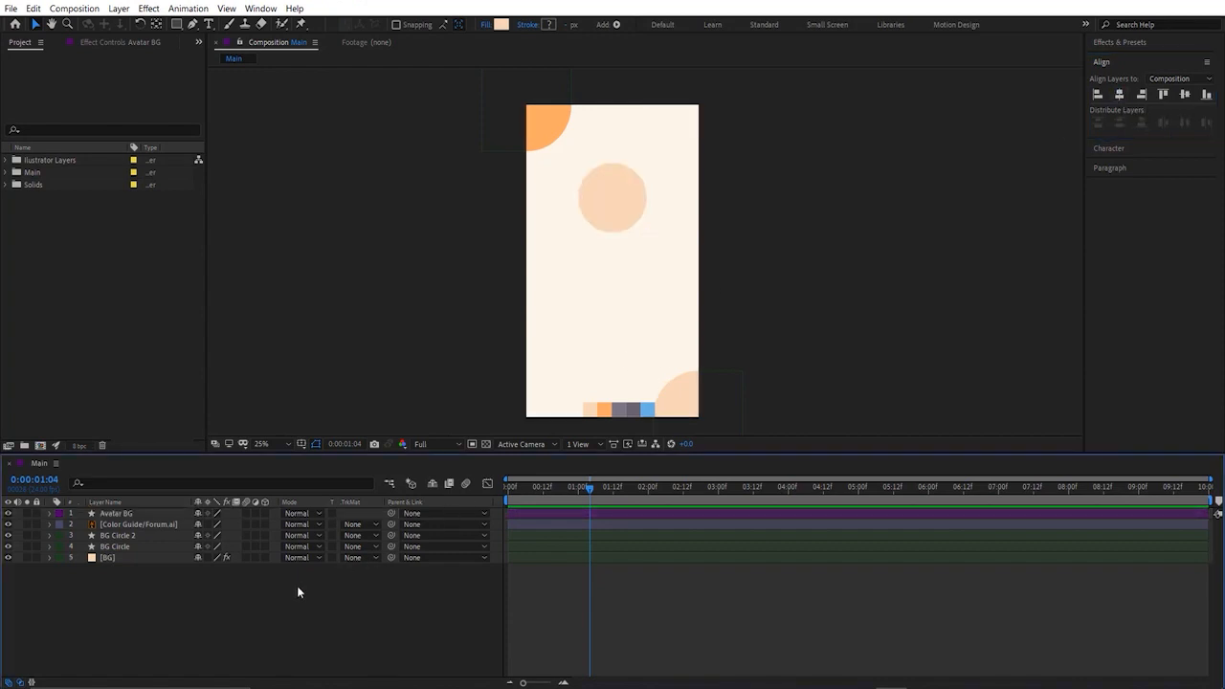
{"action": "left_click", "coordinate": [7, 161]}
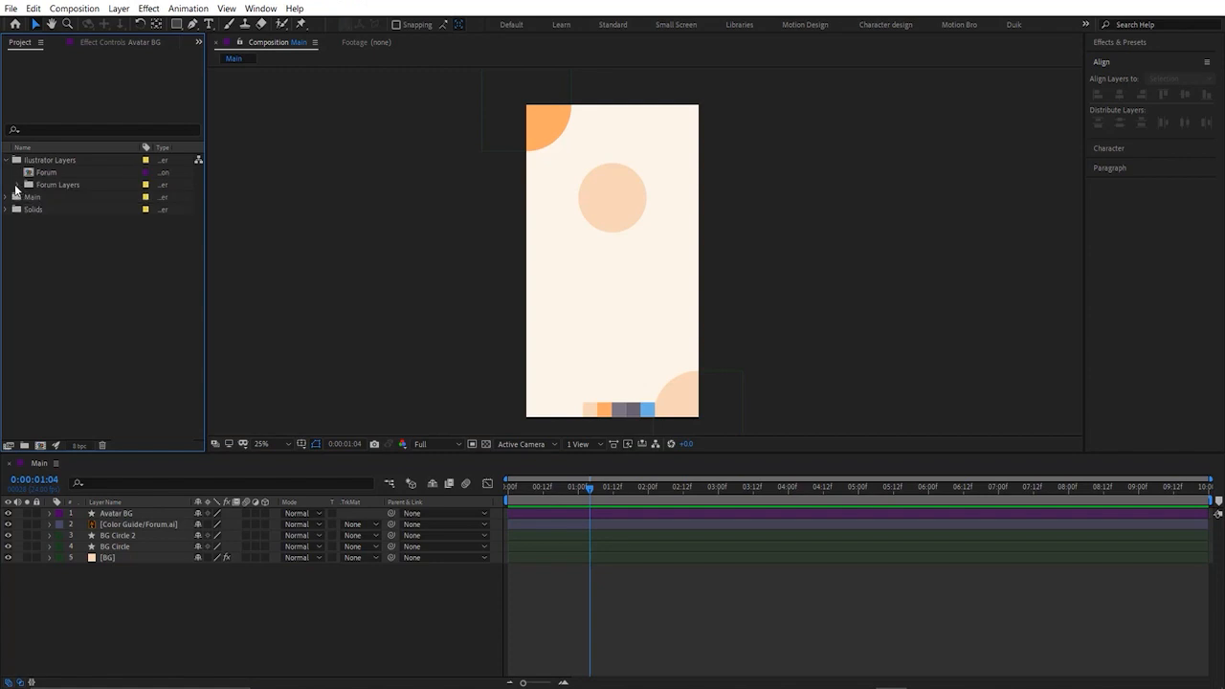
{"action": "left_click", "coordinate": [15, 185]}
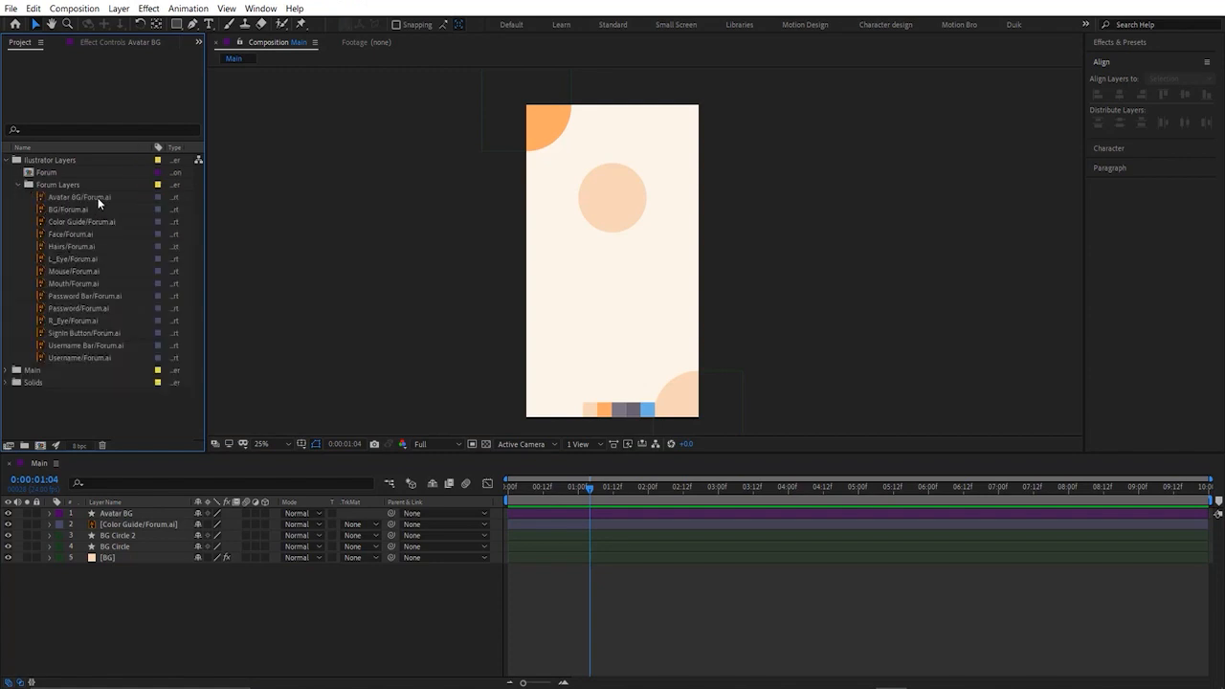
{"action": "left_click", "coordinate": [96, 235]}
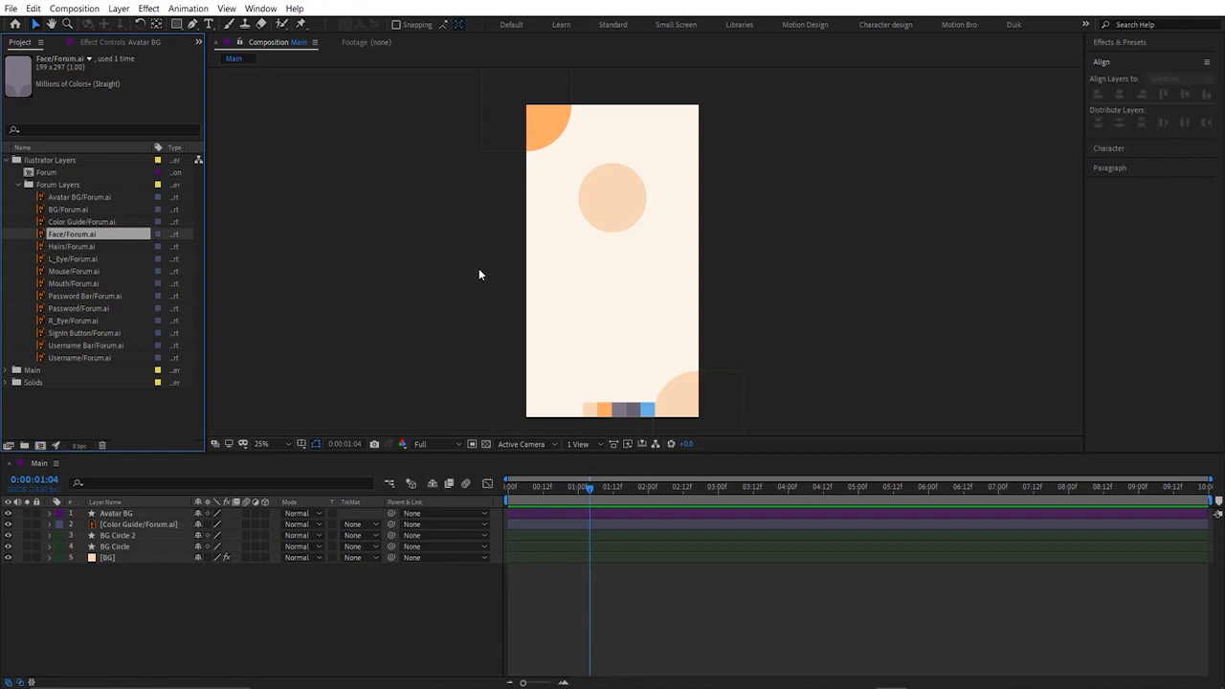
Step: Create a new shape layer in the Main composition and add a rectangle path and a fill to it
{"action": "right_click", "coordinate": [352, 596]}
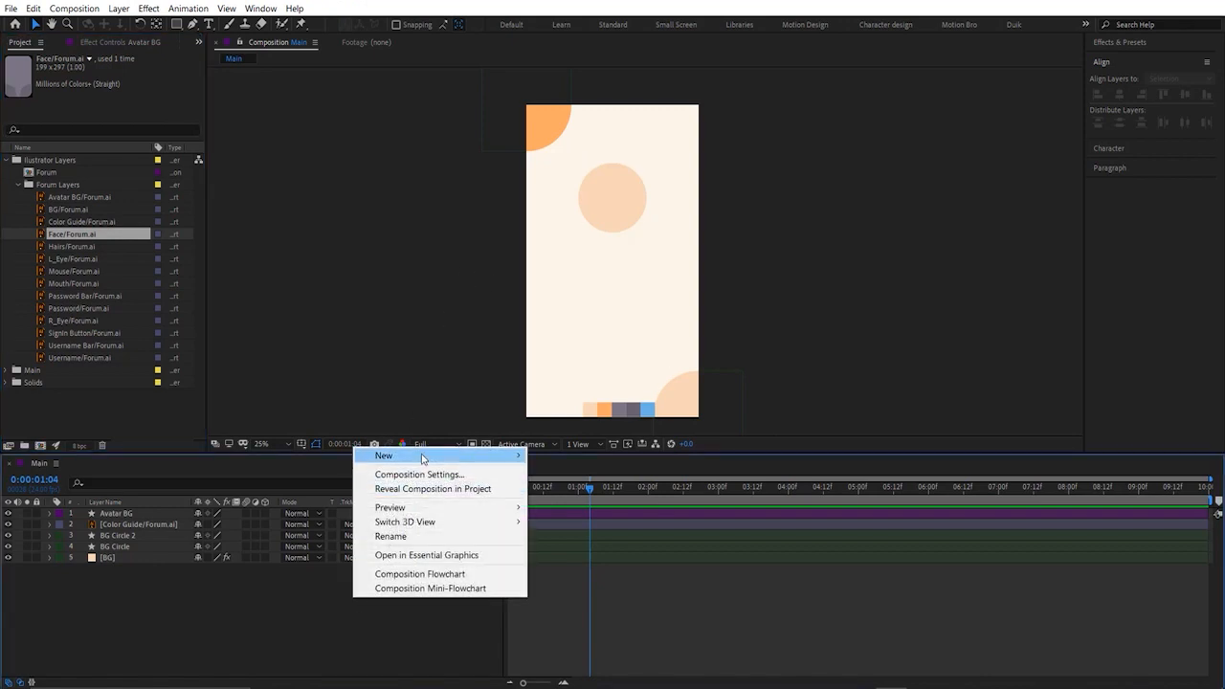
{"action": "mouse_move", "coordinate": [425, 457]}
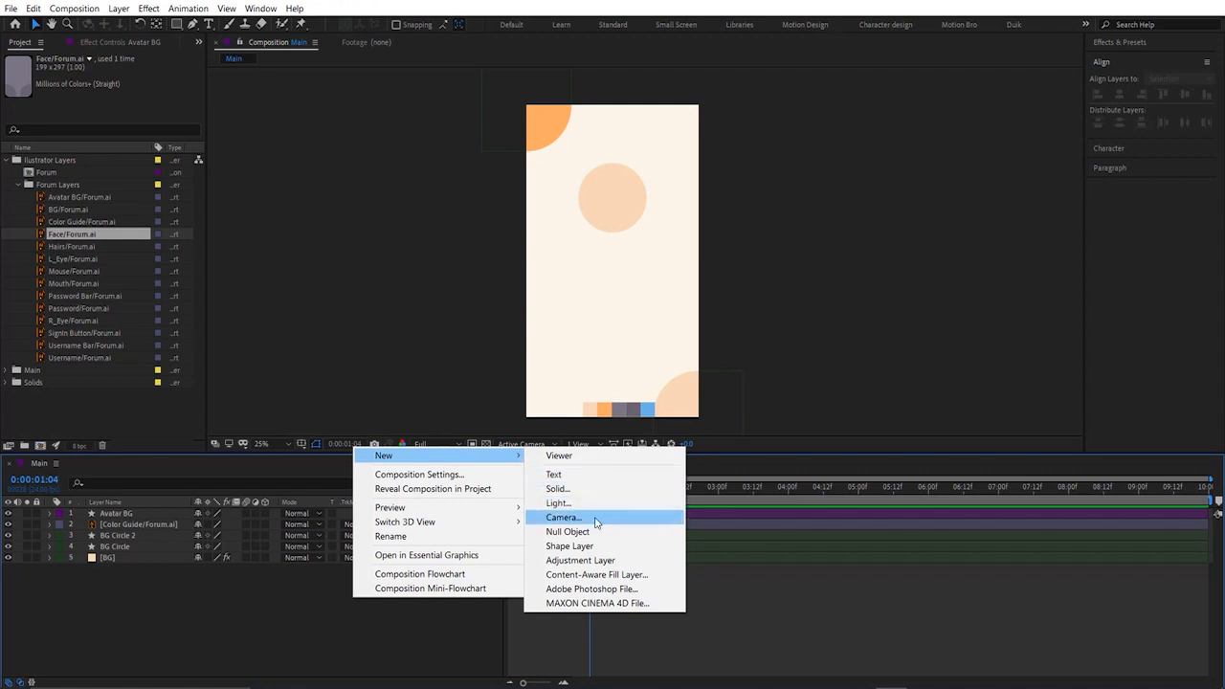
{"action": "left_click", "coordinate": [586, 545]}
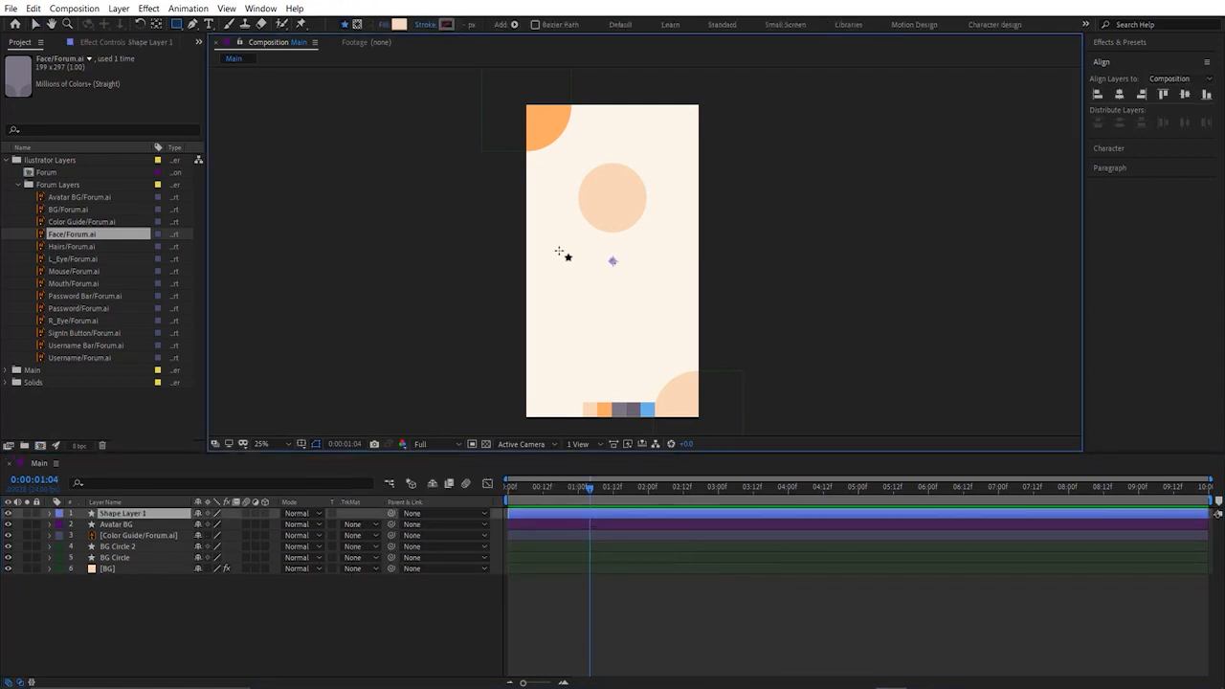
{"action": "left_click", "coordinate": [514, 24]}
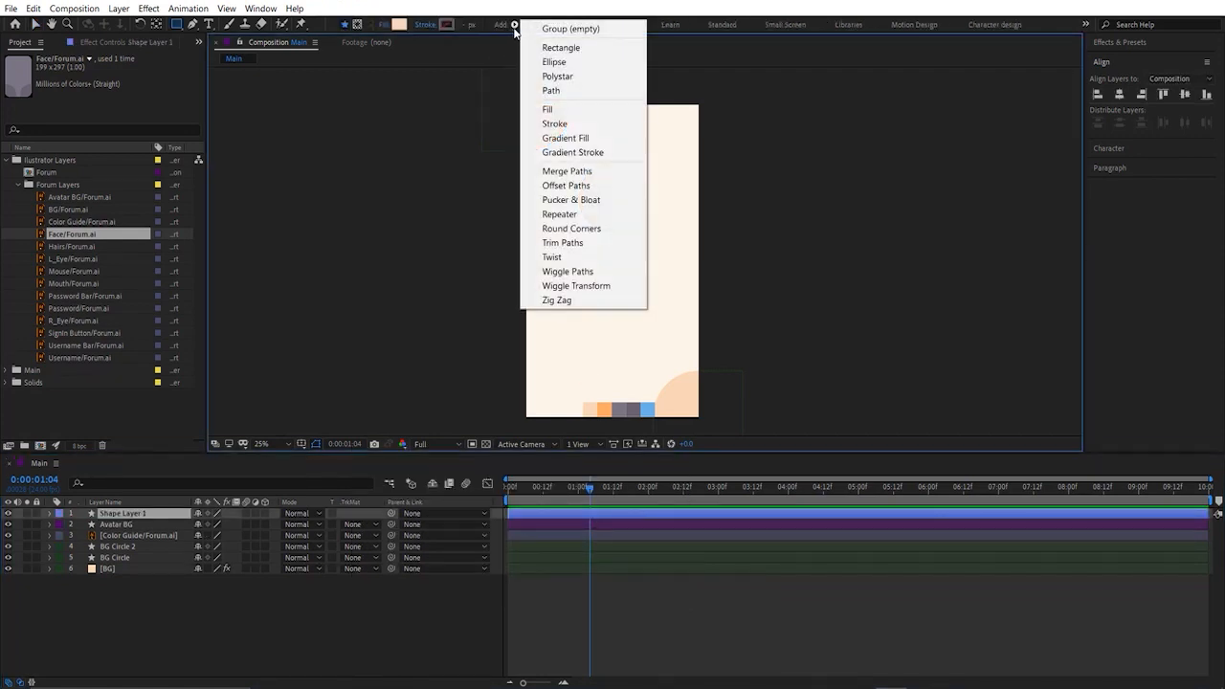
{"action": "left_click", "coordinate": [554, 51]}
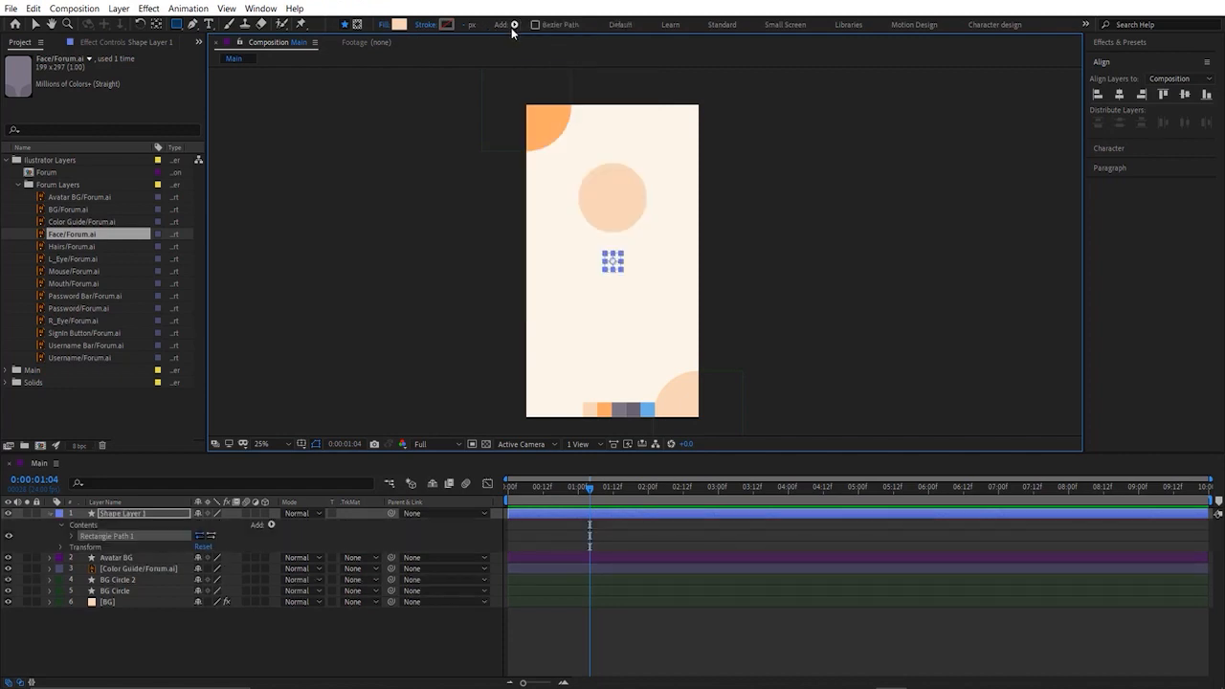
{"action": "left_click", "coordinate": [514, 24]}
{"action": "left_click", "coordinate": [579, 109]}
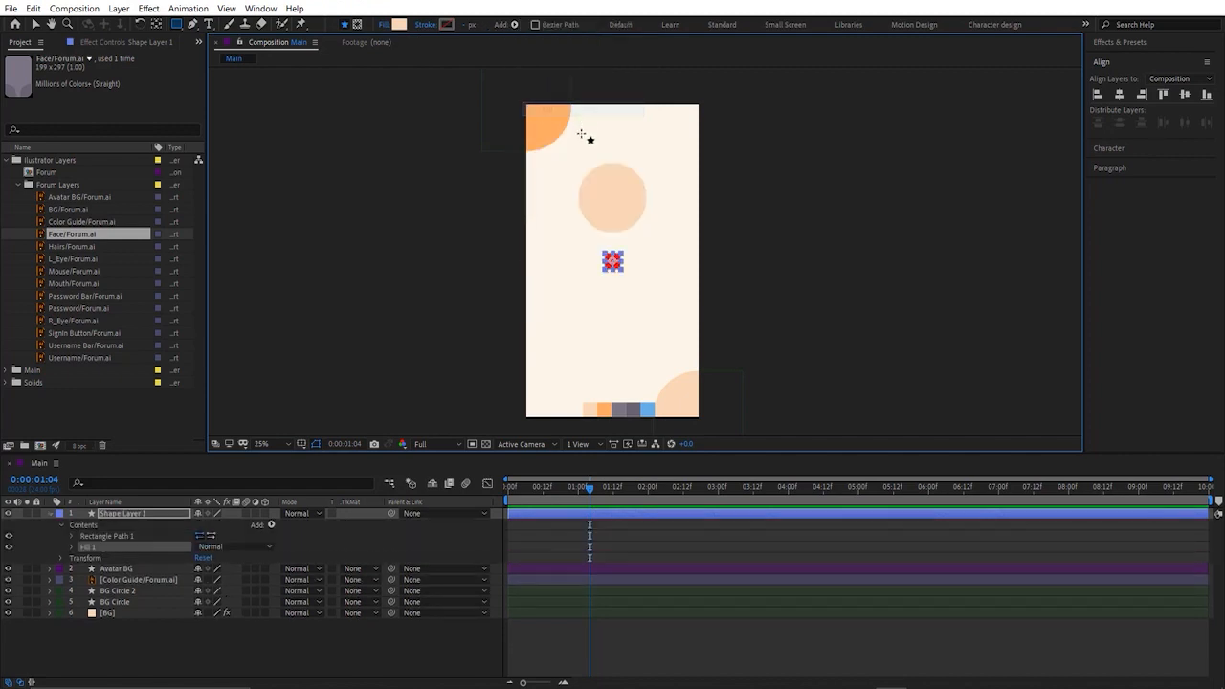
Step: Set the rectangle's fill to the lighter grey-purple 7B7484 sampled from the color guide swatches
{"action": "left_click", "coordinate": [400, 24]}
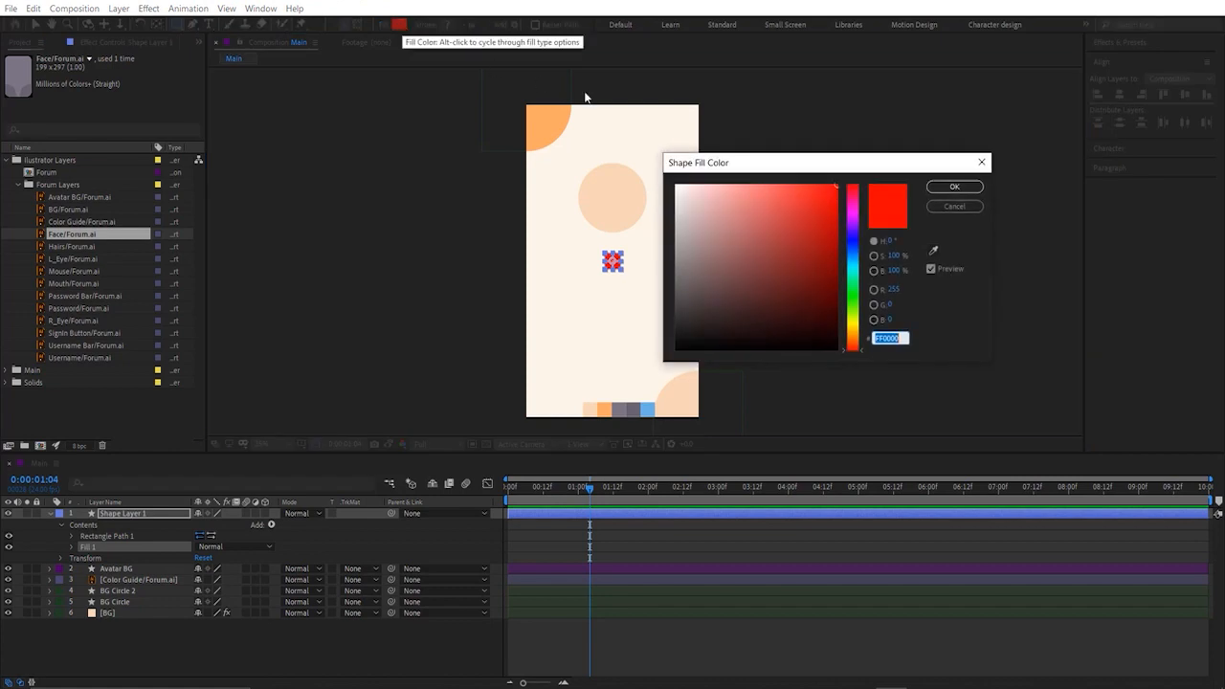
{"action": "left_click", "coordinate": [934, 249]}
{"action": "left_click", "coordinate": [695, 409]}
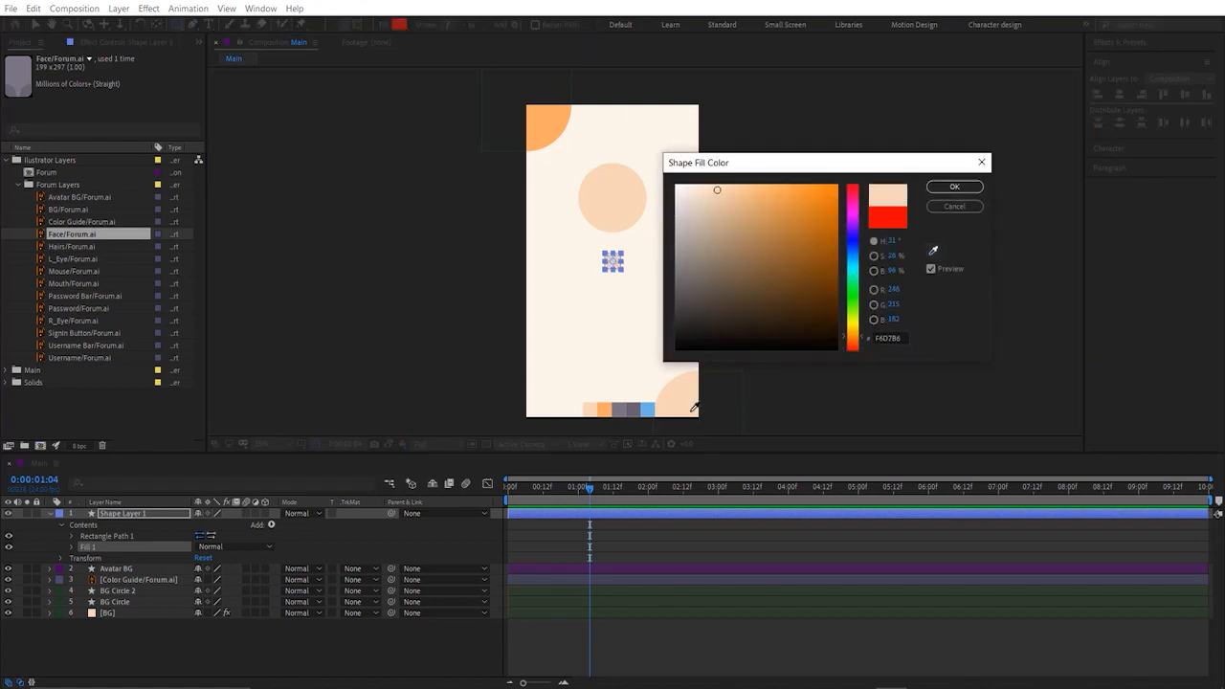
{"action": "left_click", "coordinate": [620, 410]}
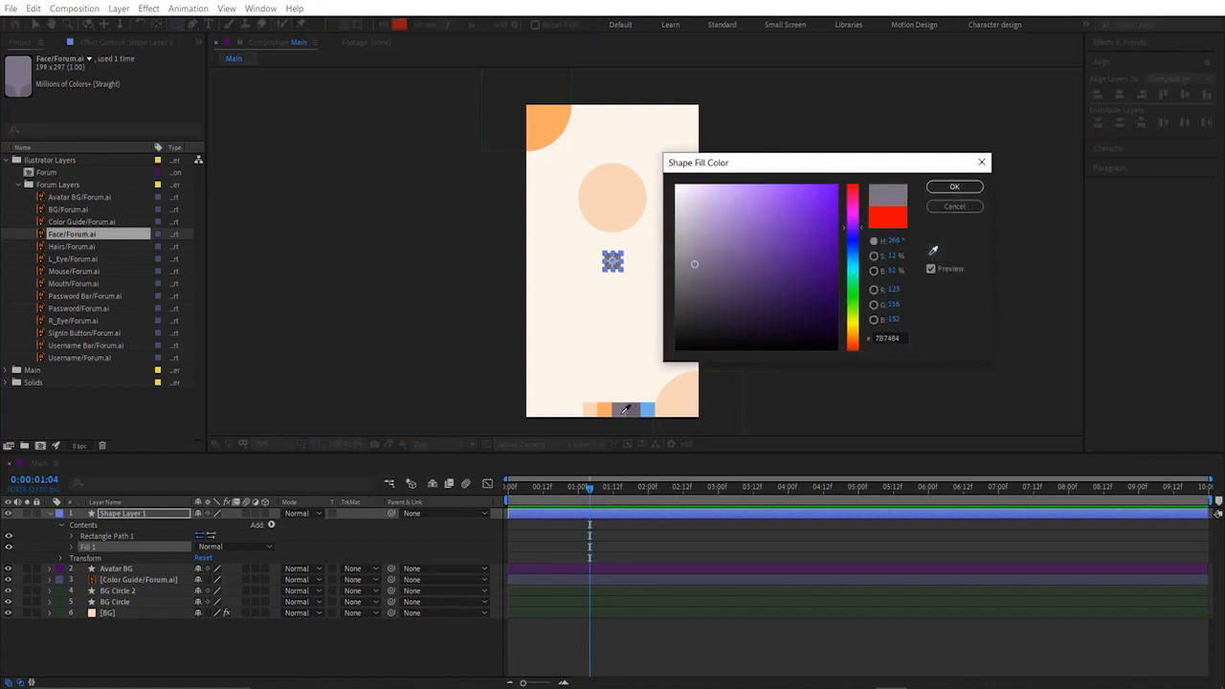
{"action": "left_click", "coordinate": [939, 187]}
{"action": "left_click", "coordinate": [327, 628]}
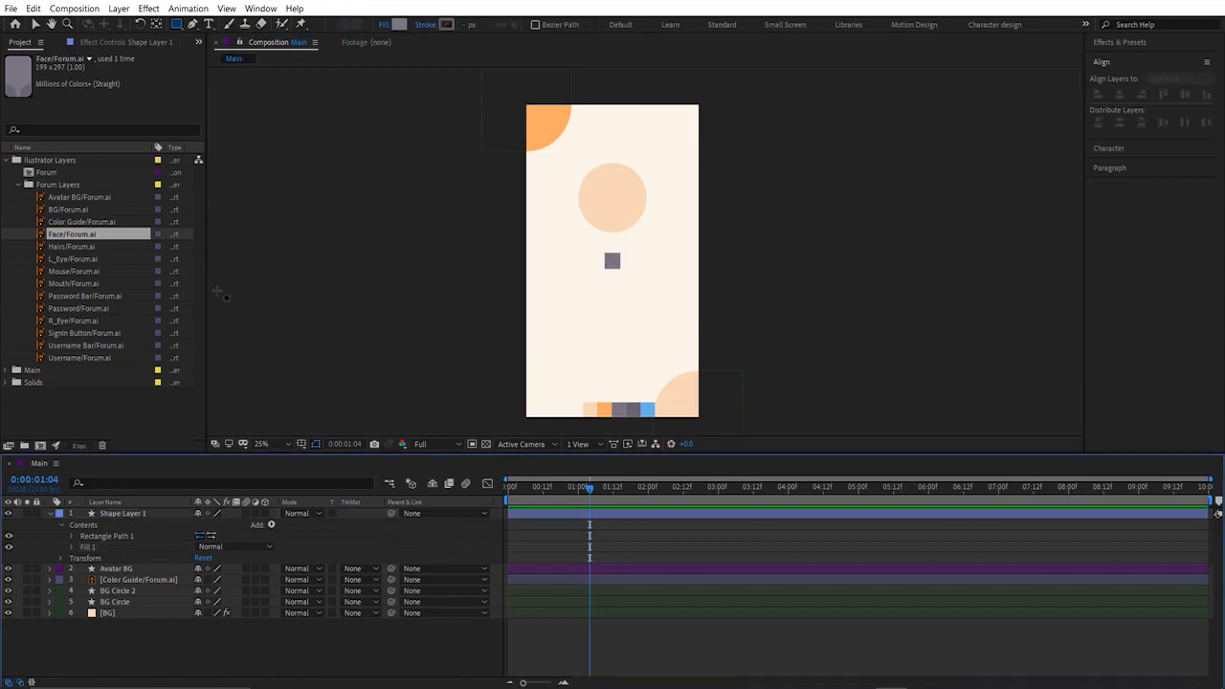
Step: Set the rectangle path's size to 199 by 297 and its roundness to 42
{"action": "left_click", "coordinate": [72, 536]}
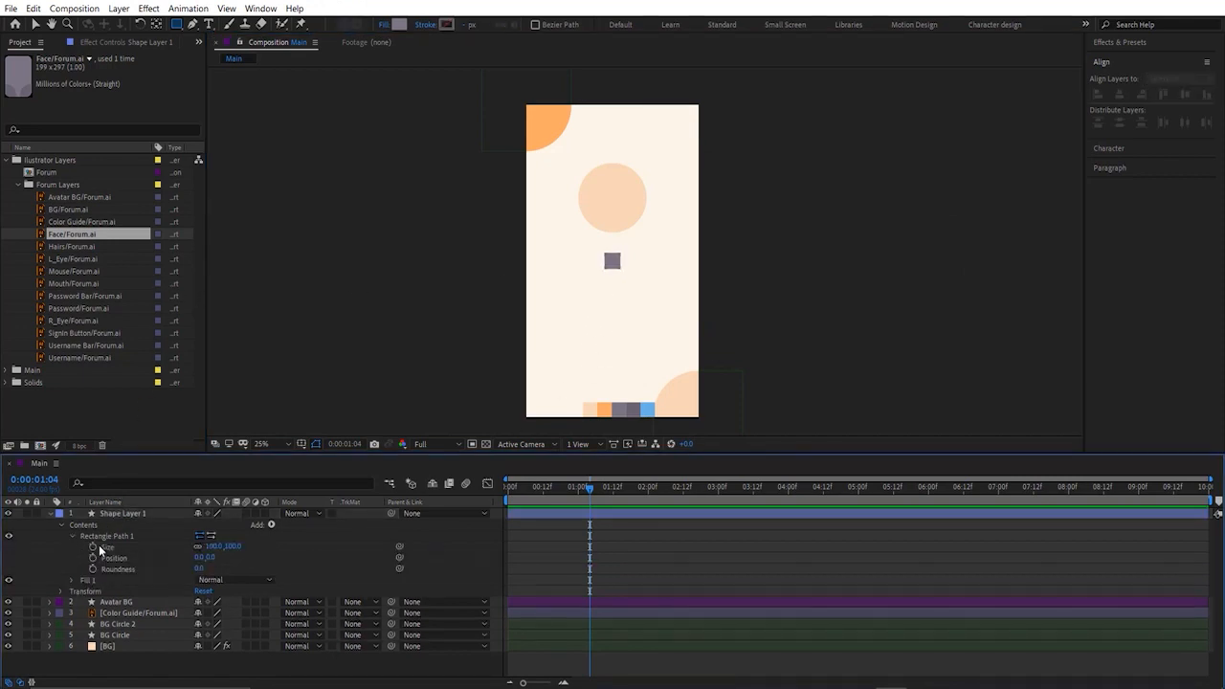
{"action": "left_click", "coordinate": [214, 547]}
{"action": "type", "text": "199"}
{"action": "key", "text": "Tab"}
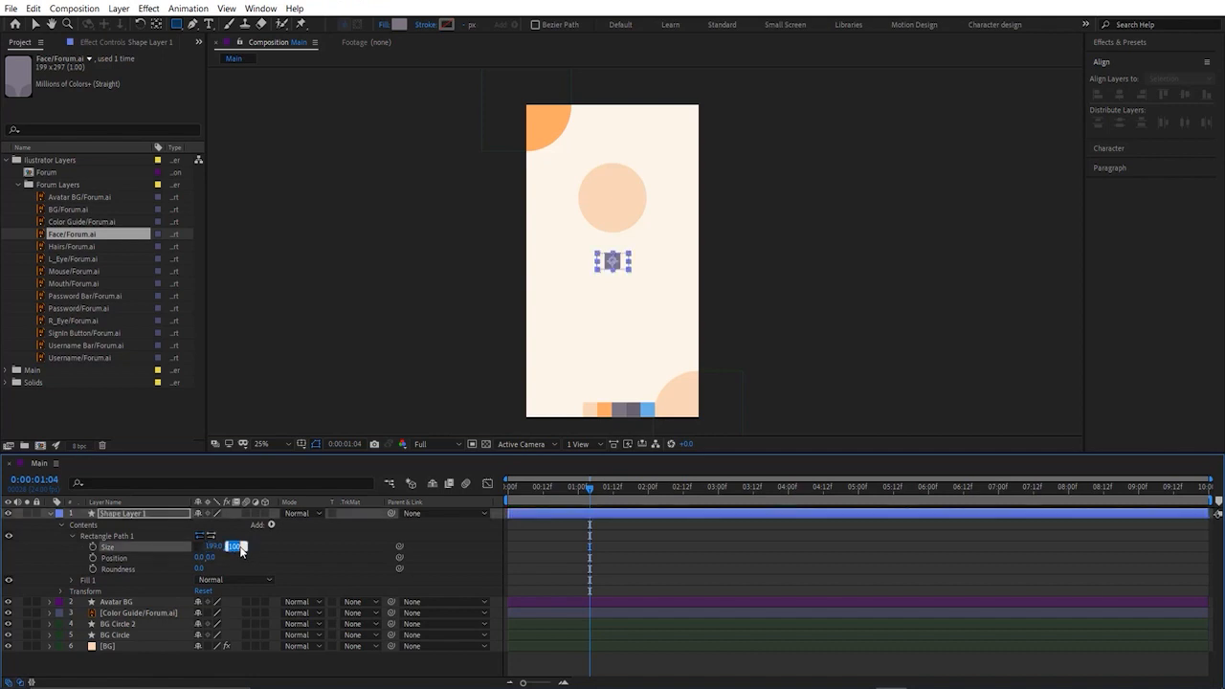
{"action": "type", "text": "297"}
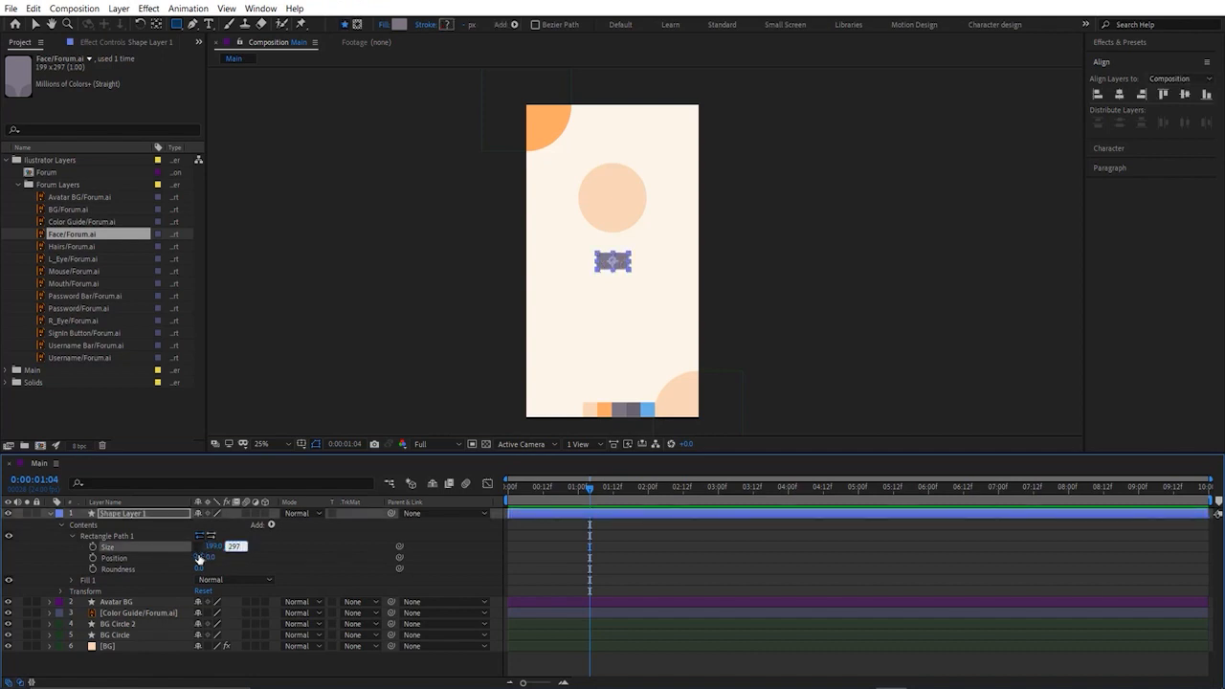
{"action": "key", "text": "Return"}
{"action": "left_click_drag", "start_coordinate": [198, 569], "coordinate": [204, 568]}
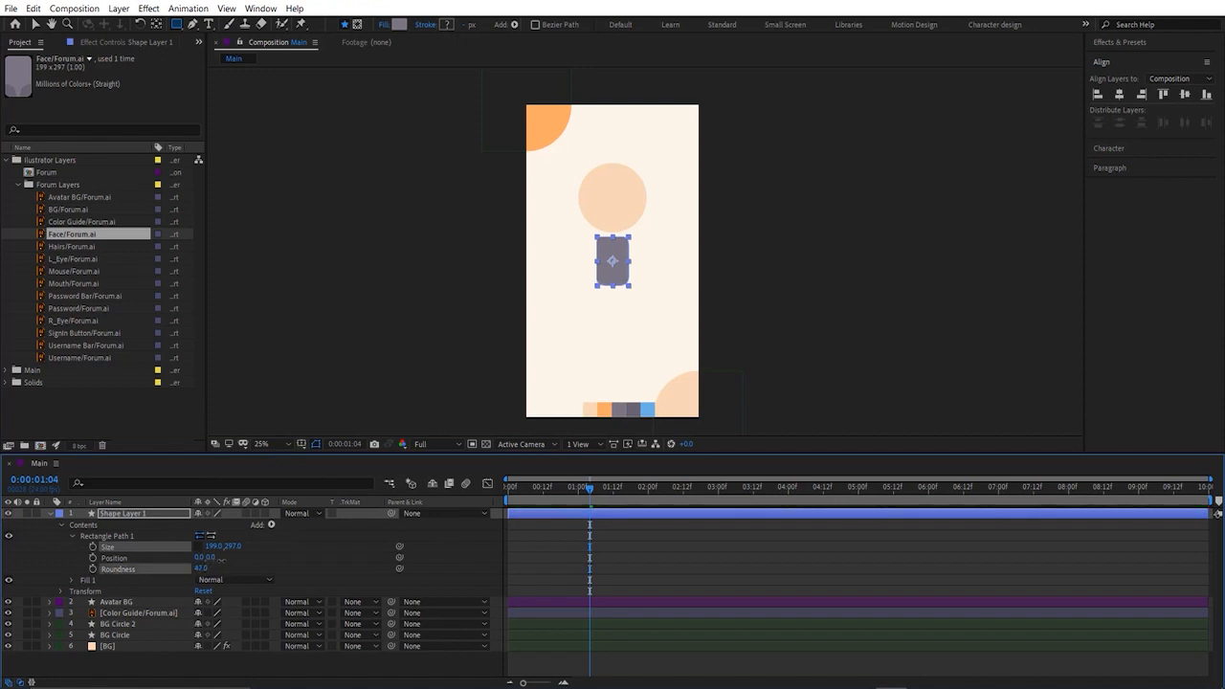
{"action": "left_click", "coordinate": [291, 529]}
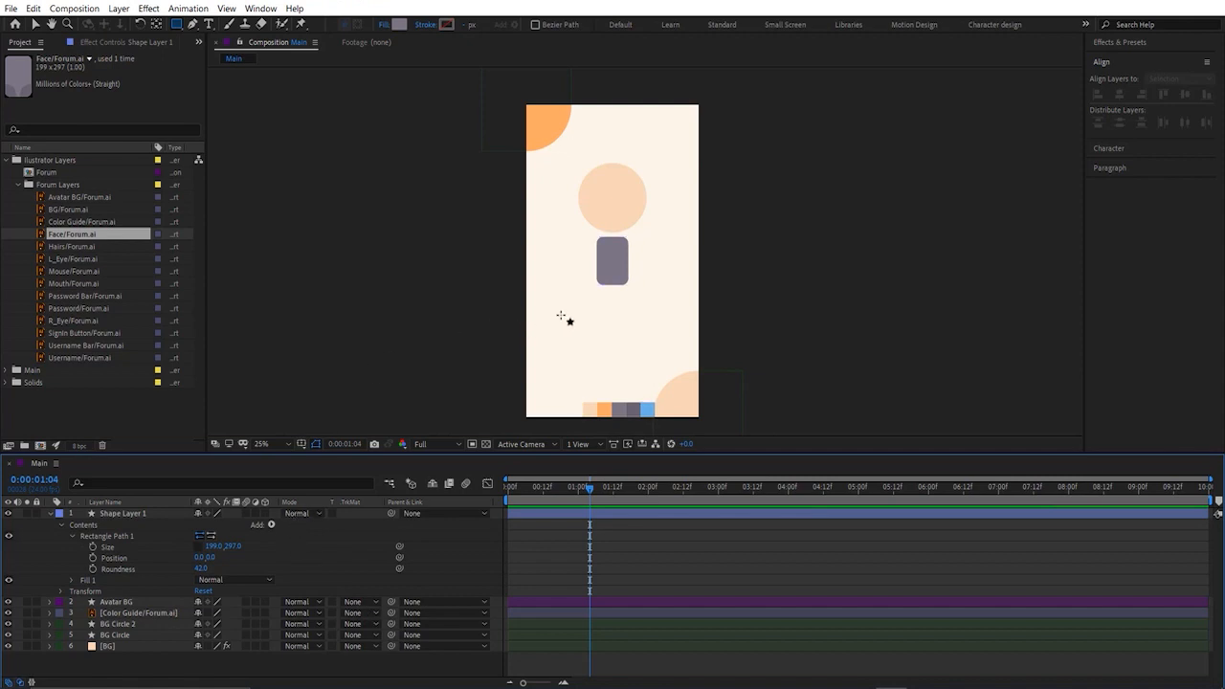
Step: Rename the rectangle's shape layer Face and move it up to the middle of the peach avatar circle
{"action": "key", "text": "period"}
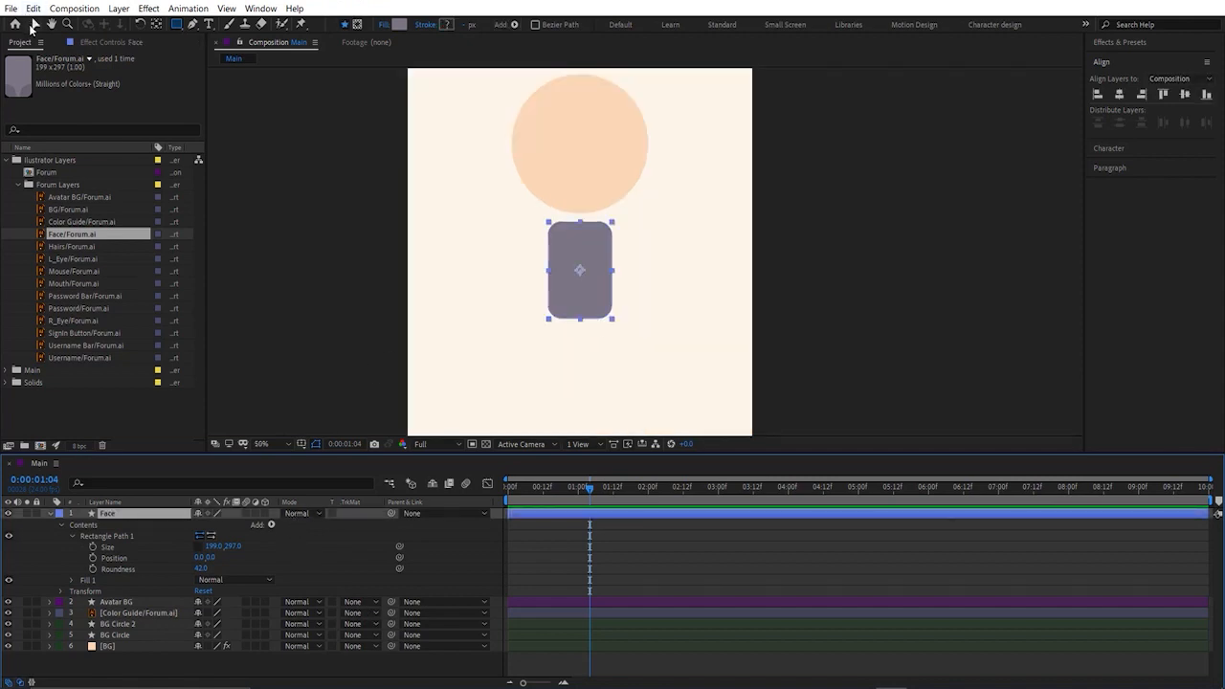
{"action": "left_click", "coordinate": [34, 26]}
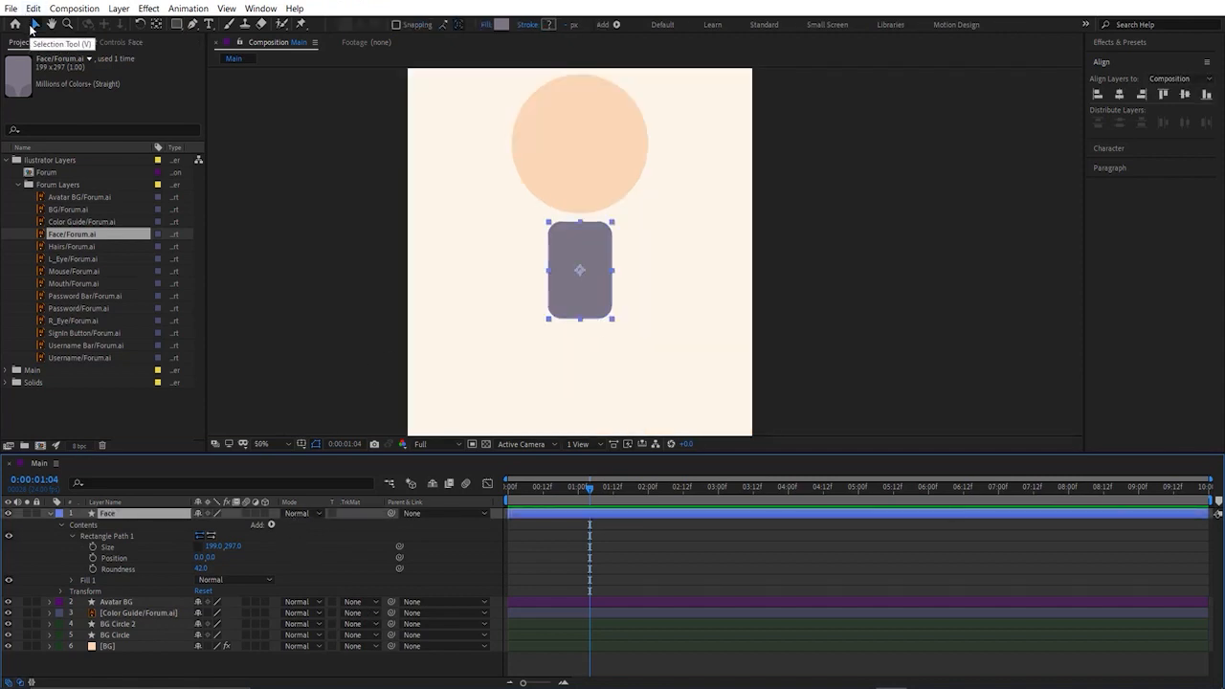
{"action": "left_click_drag", "start_coordinate": [582, 271], "coordinate": [593, 150]}
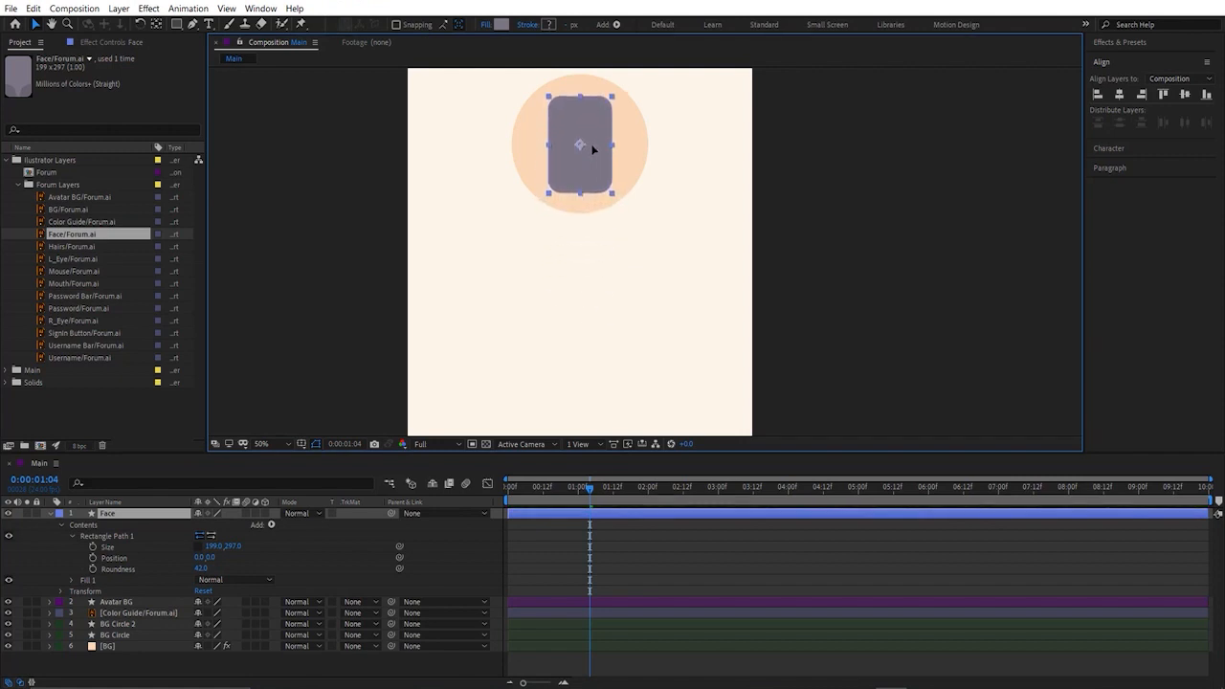
{"action": "left_click", "coordinate": [829, 215]}
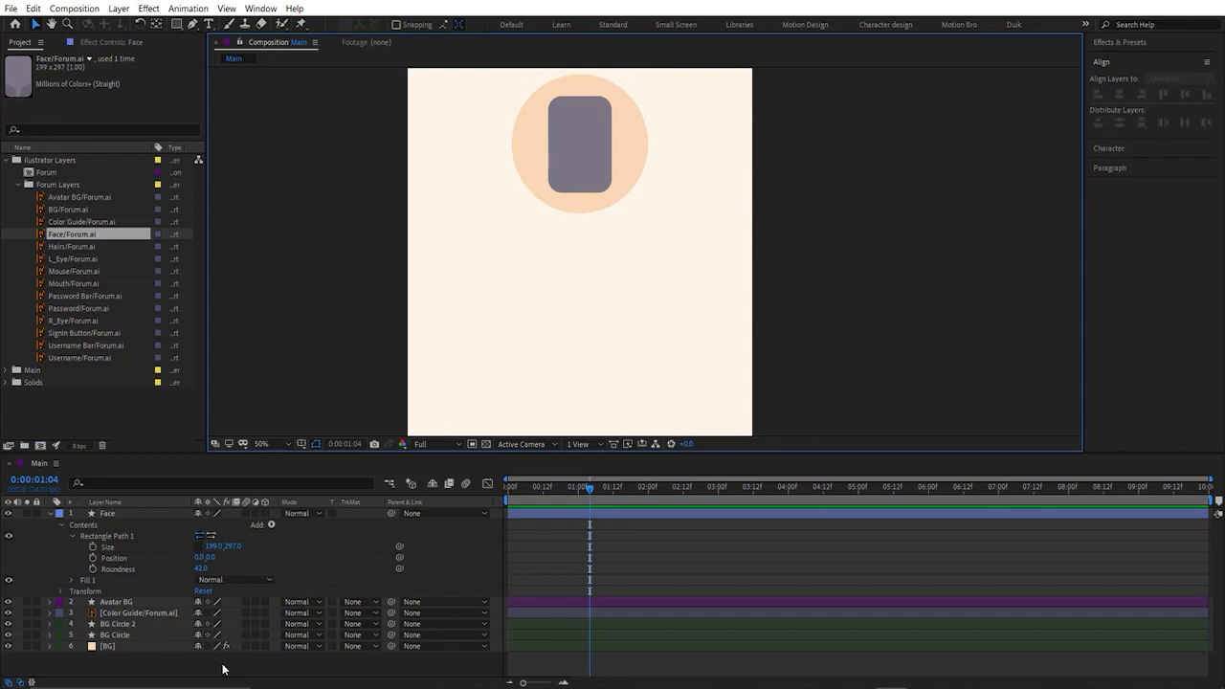
Step: Activate the Ellipse tool and set its fill to the darker grey 68626E sampled from the color guide swatches
{"action": "left_click", "coordinate": [175, 29]}
{"action": "left_click", "coordinate": [216, 53]}
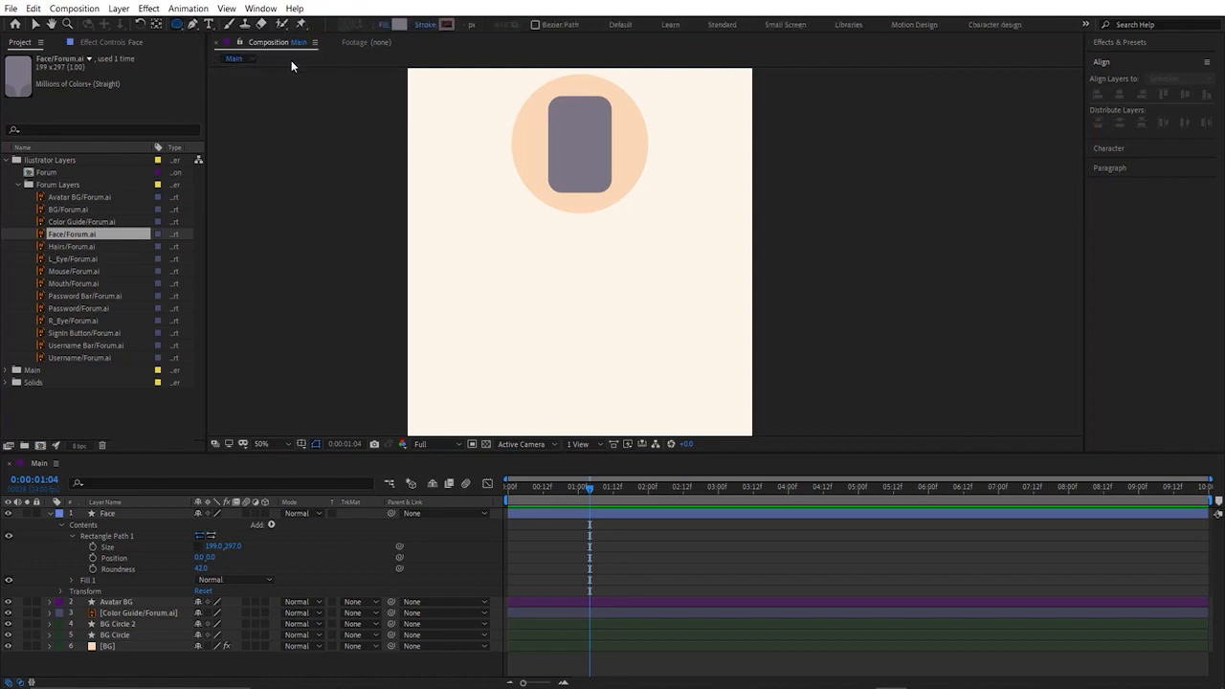
{"action": "left_click", "coordinate": [399, 25]}
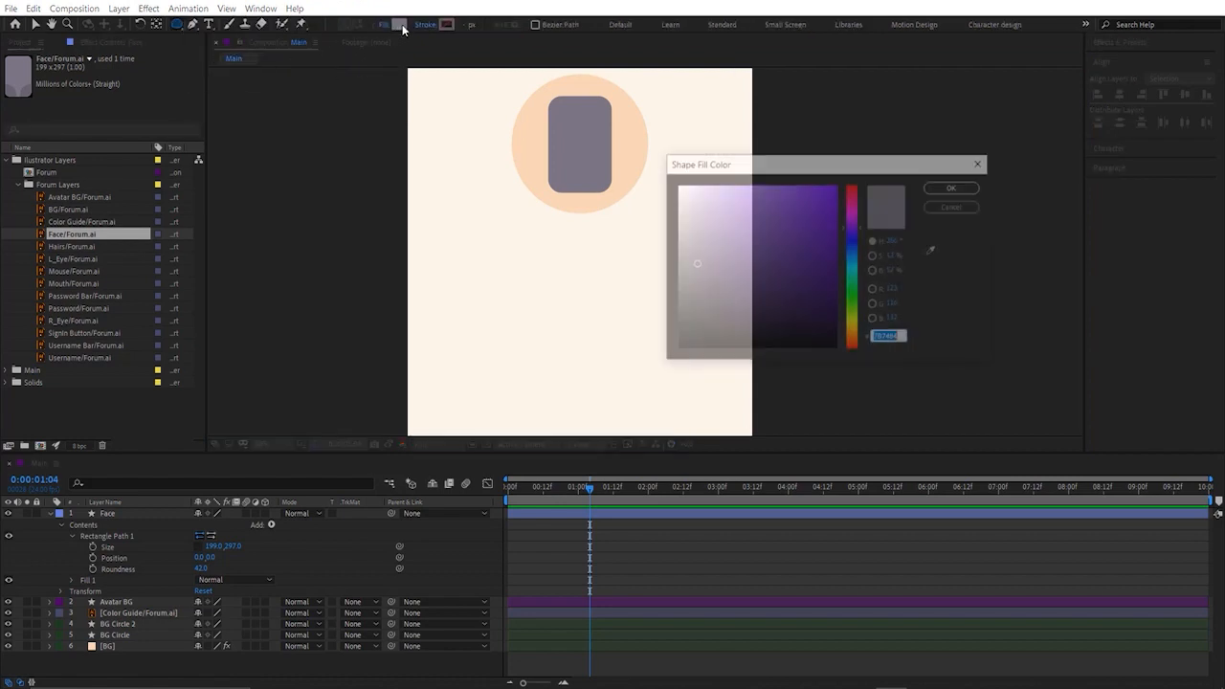
{"action": "left_click", "coordinate": [958, 206]}
{"action": "scroll", "coordinate": [756, 273], "scroll_direction": "down", "scroll_amount": 2}
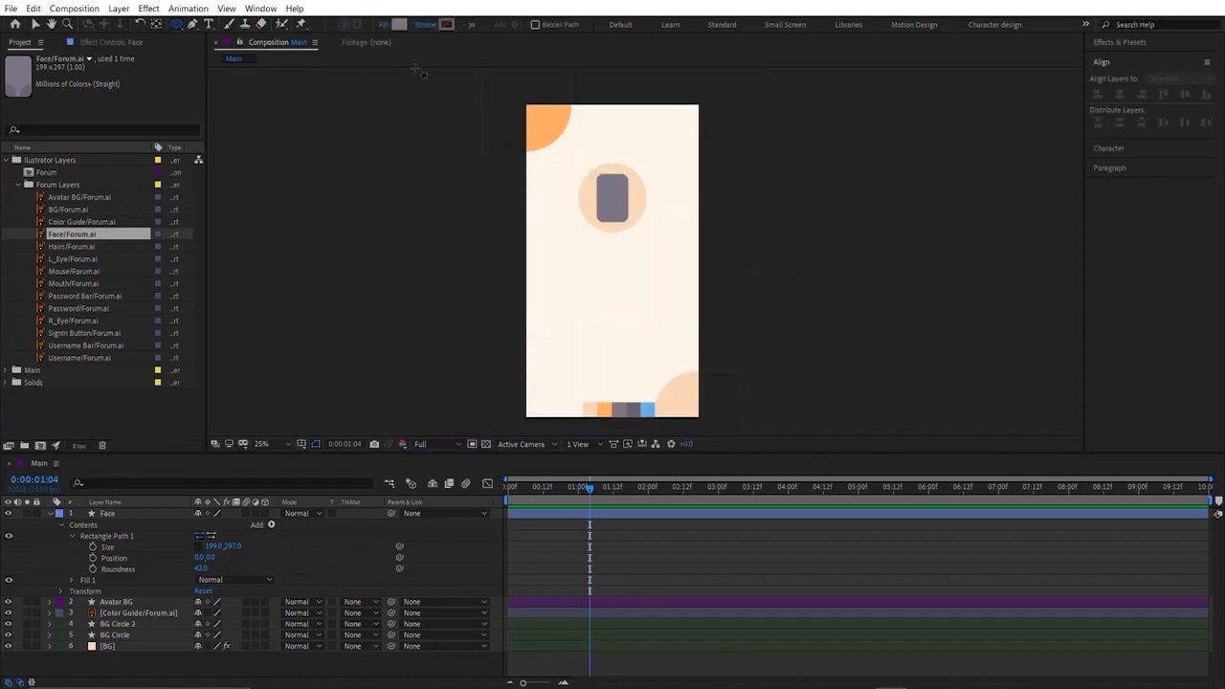
{"action": "left_click", "coordinate": [400, 24]}
{"action": "left_click", "coordinate": [933, 252]}
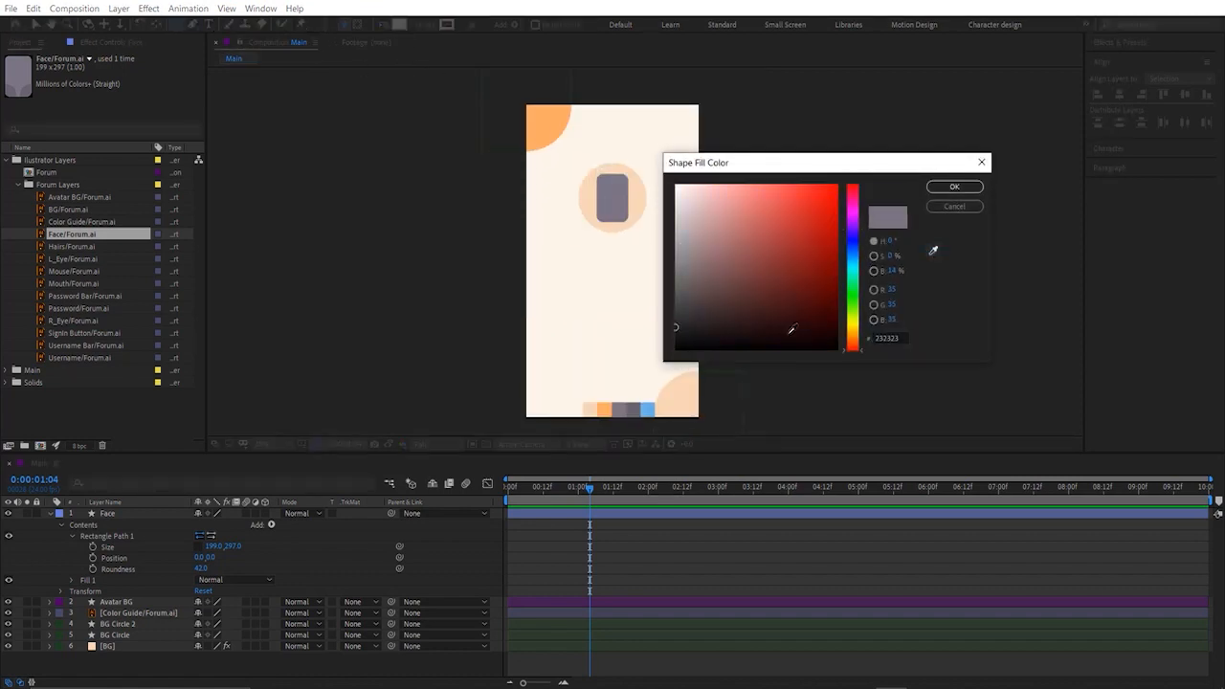
{"action": "left_click", "coordinate": [636, 410]}
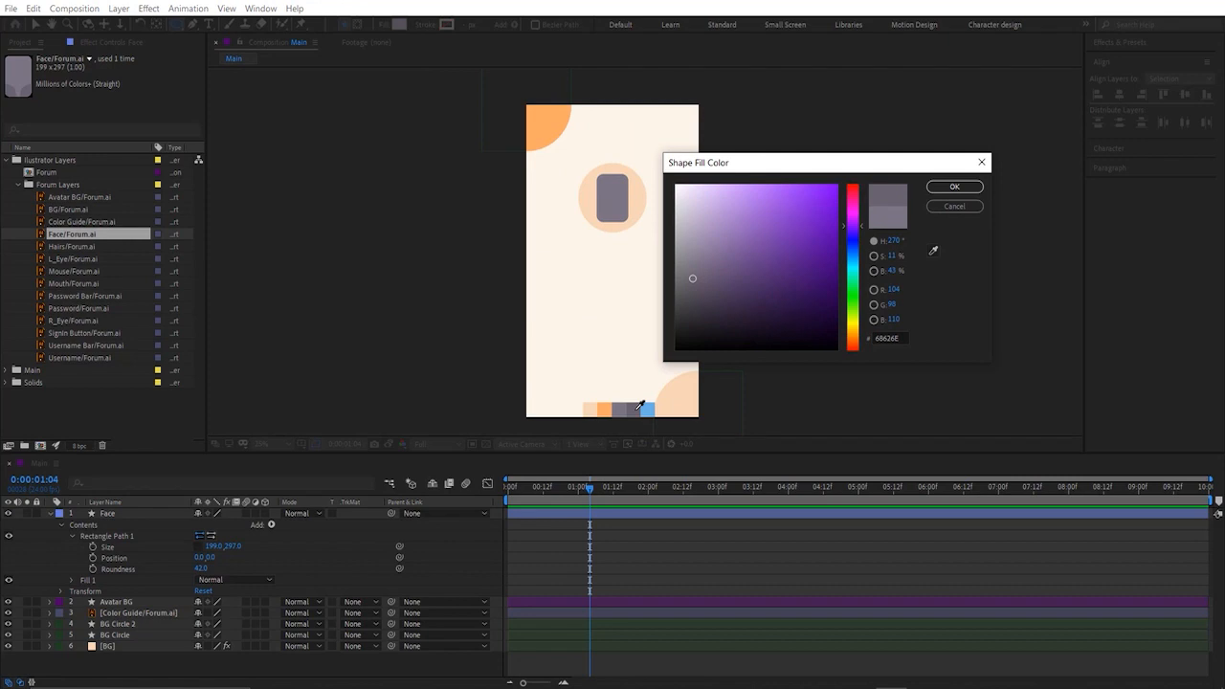
{"action": "left_click", "coordinate": [948, 188]}
Step: Draw a dark grey circle over the face's lower-left corner on a new layer and center its anchor point
{"action": "scroll", "coordinate": [544, 267], "scroll_direction": "up", "scroll_amount": 1}
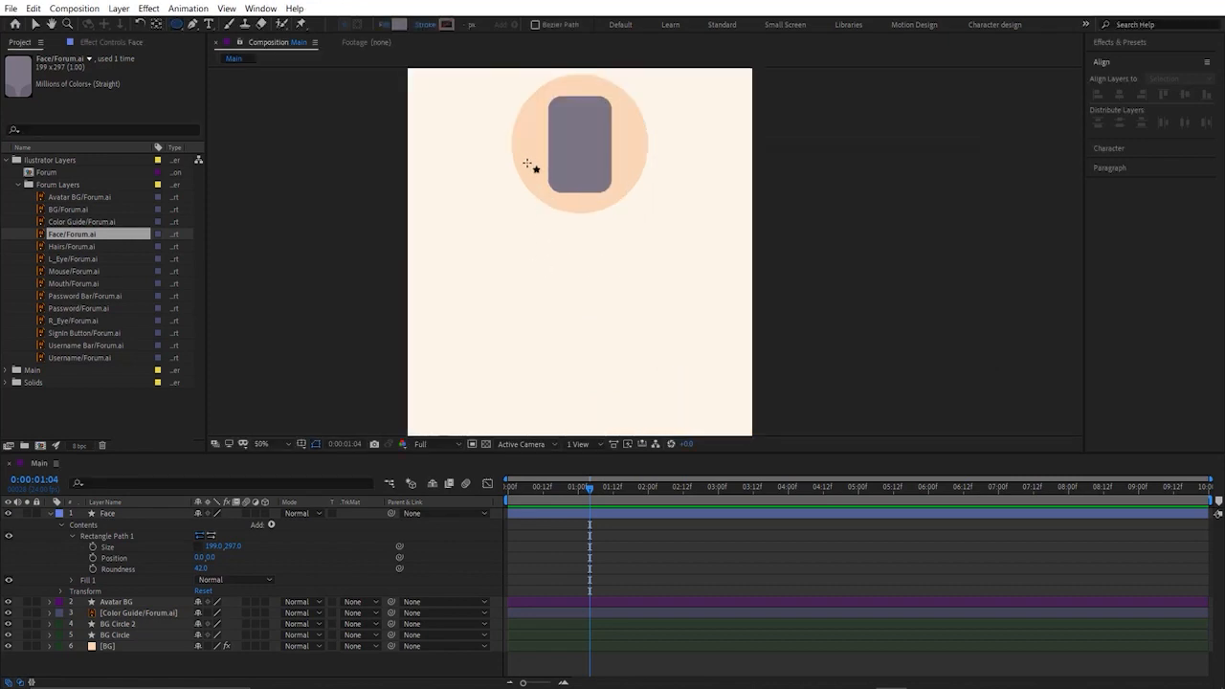
{"action": "left_click_drag", "start_coordinate": [523, 157], "coordinate": [576, 208]}
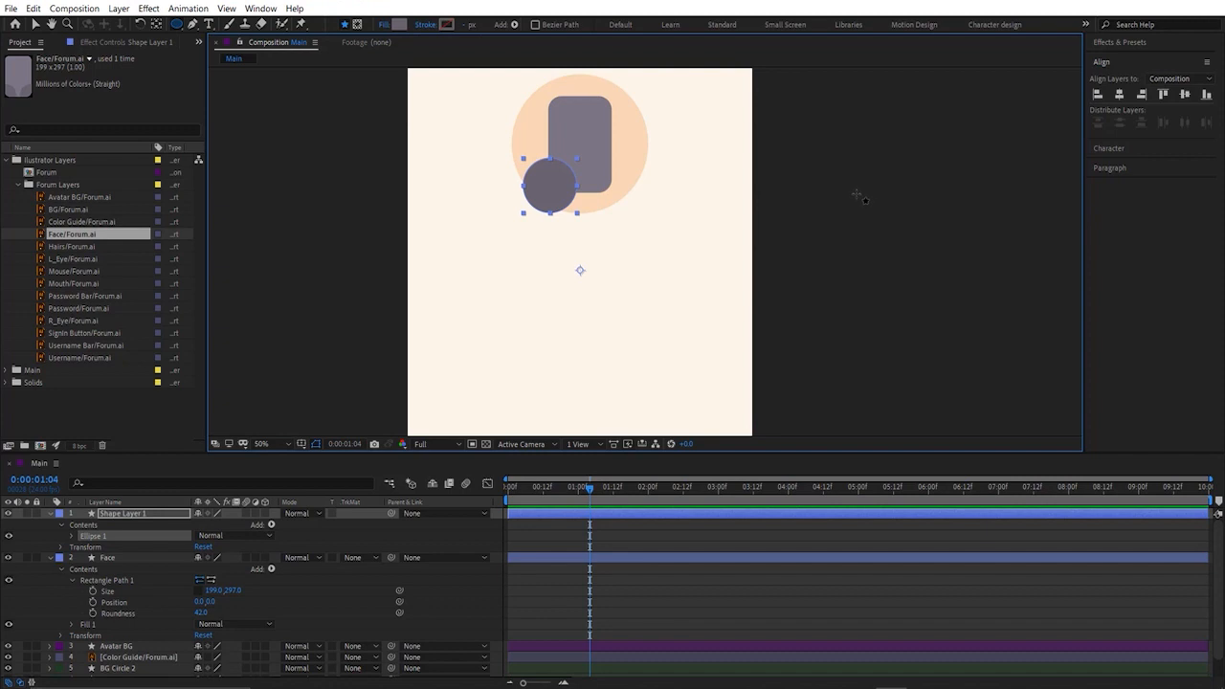
{"action": "key", "text": "ctrl+alt+Home"}
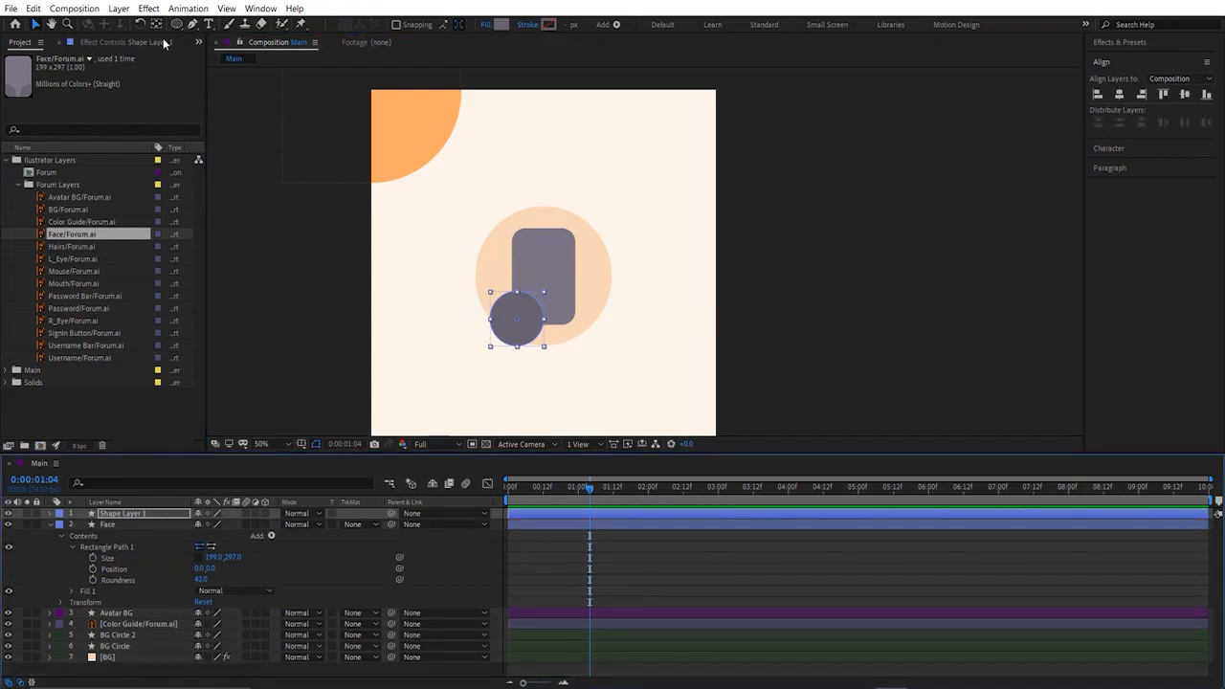
Step: Try limiting the circle to the face with a rectangular mask, delete that mask, and collapse both layers' properties
{"action": "left_click_drag", "start_coordinate": [175, 30], "coordinate": [215, 51]}
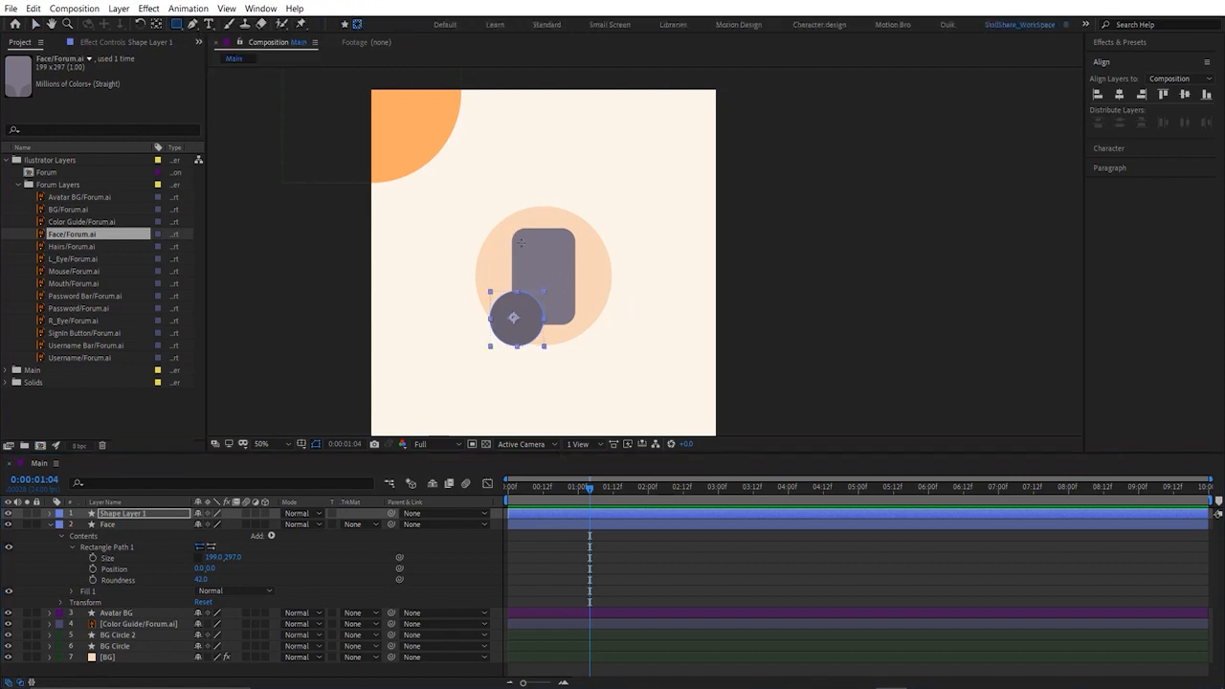
{"action": "mouse_move", "coordinate": [514, 230]}
{"action": "left_mouse_down"}
{"action": "mouse_move", "coordinate": [571, 325]}
{"action": "mouse_move", "coordinate": [594, 327]}
{"action": "left_mouse_up"}
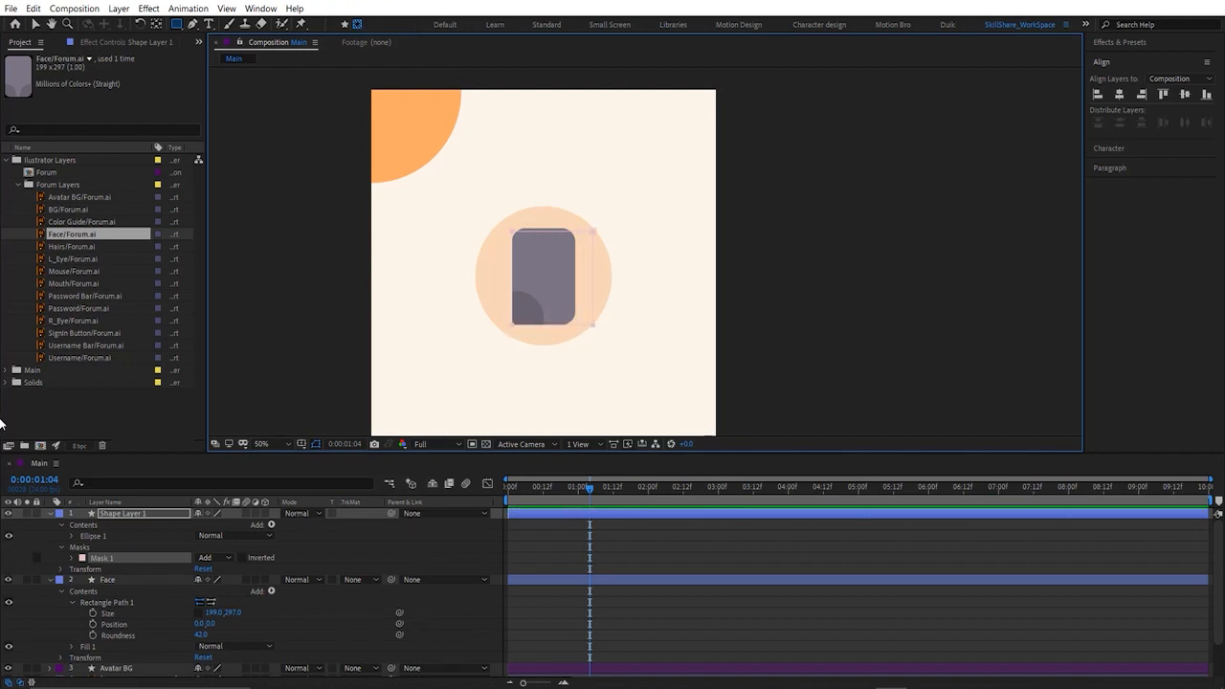
{"action": "left_click", "coordinate": [103, 544]}
{"action": "key", "text": "Delete"}
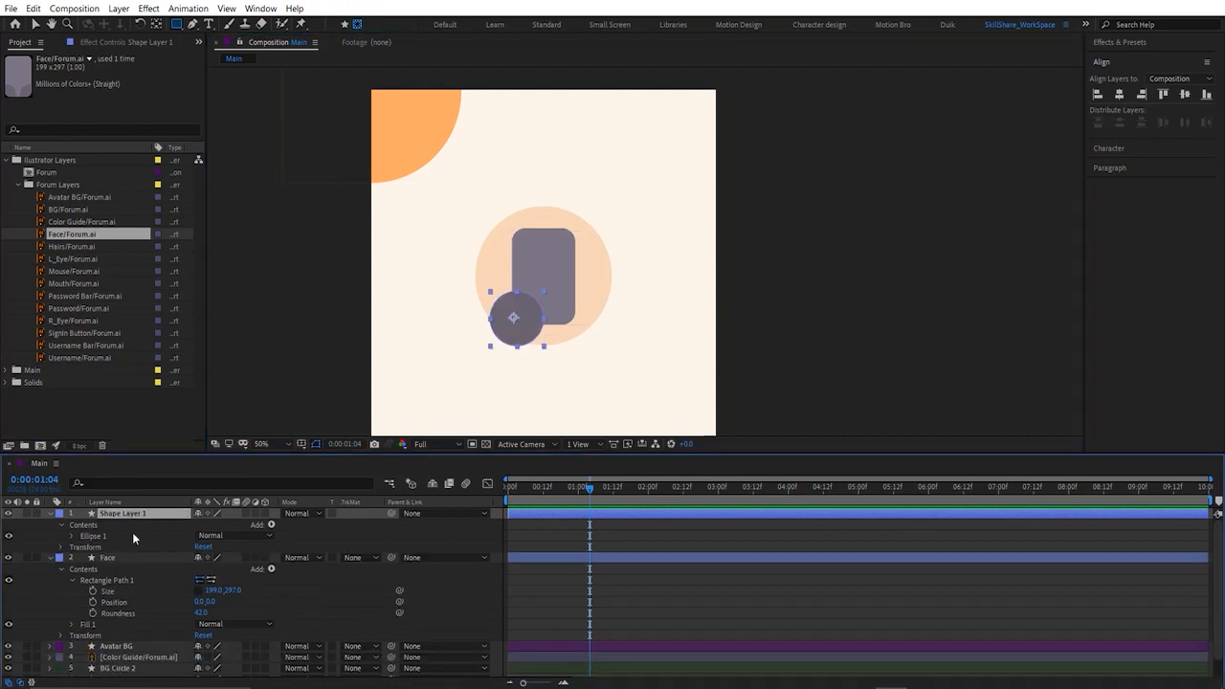
{"action": "left_click", "coordinate": [52, 514]}
{"action": "left_click", "coordinate": [50, 524]}
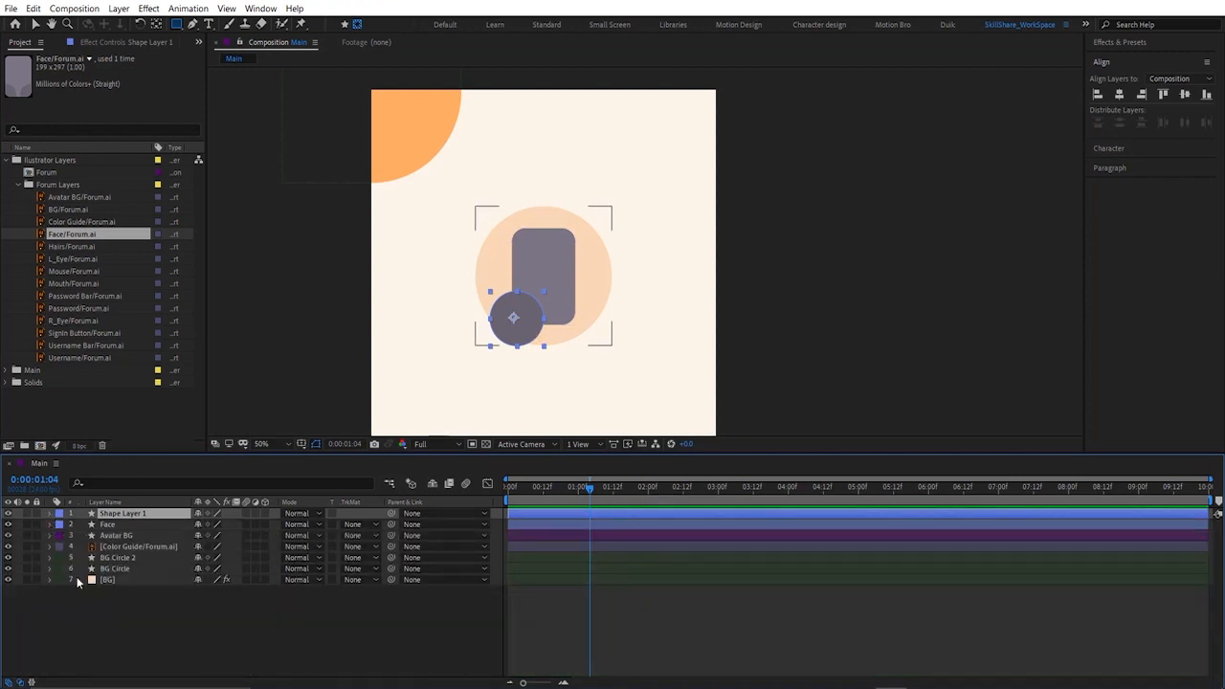
Step: Duplicate the Face layer and place the copy above the dark grey circle's layer
{"action": "left_click", "coordinate": [109, 604]}
{"action": "left_click", "coordinate": [141, 513]}
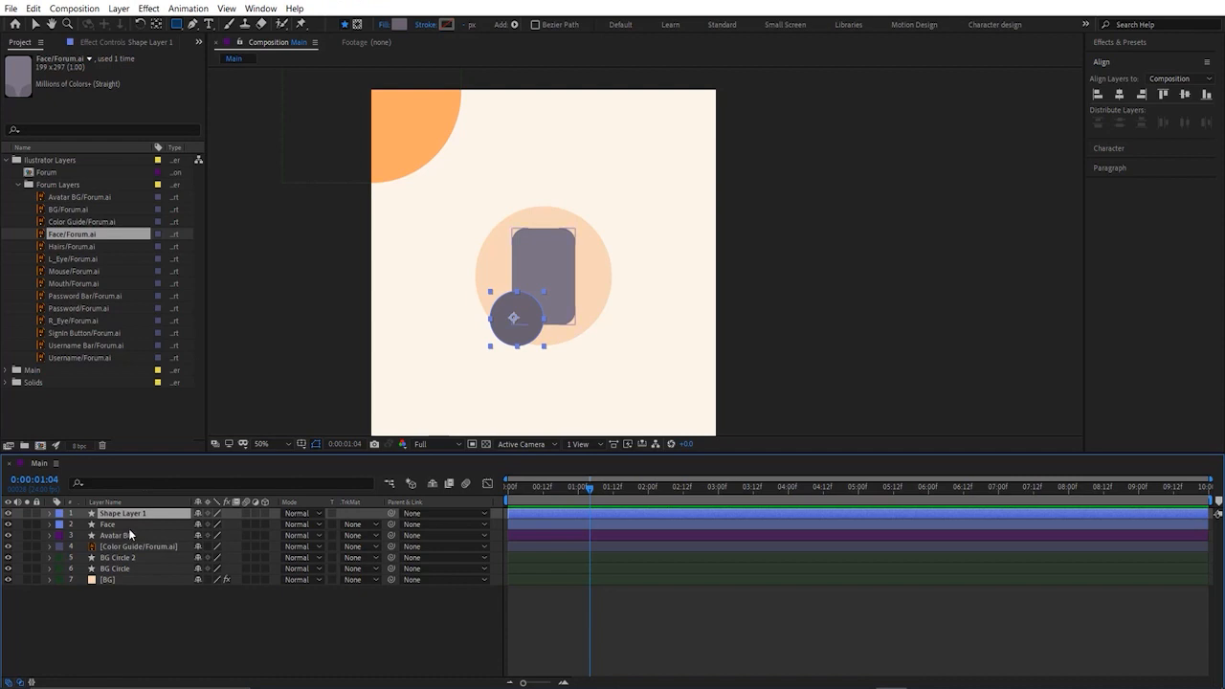
{"action": "left_click", "coordinate": [129, 526]}
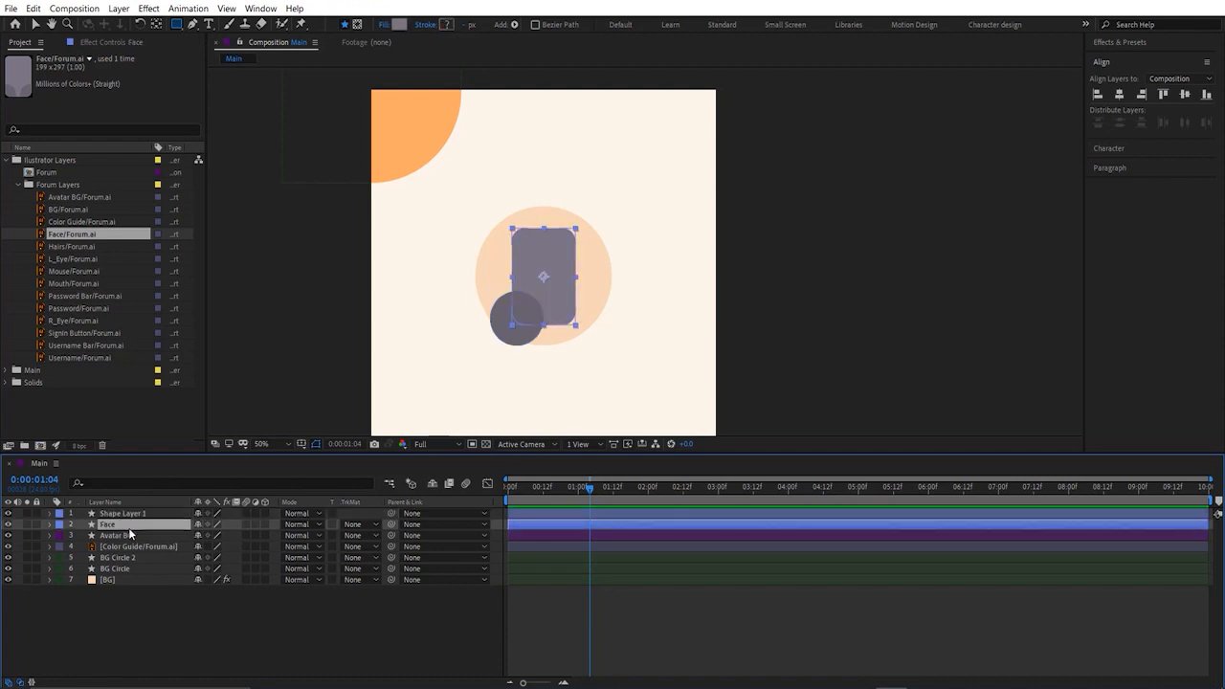
{"action": "key", "text": "ctrl+d"}
{"action": "left_click_drag", "start_coordinate": [129, 528], "coordinate": [125, 513]}
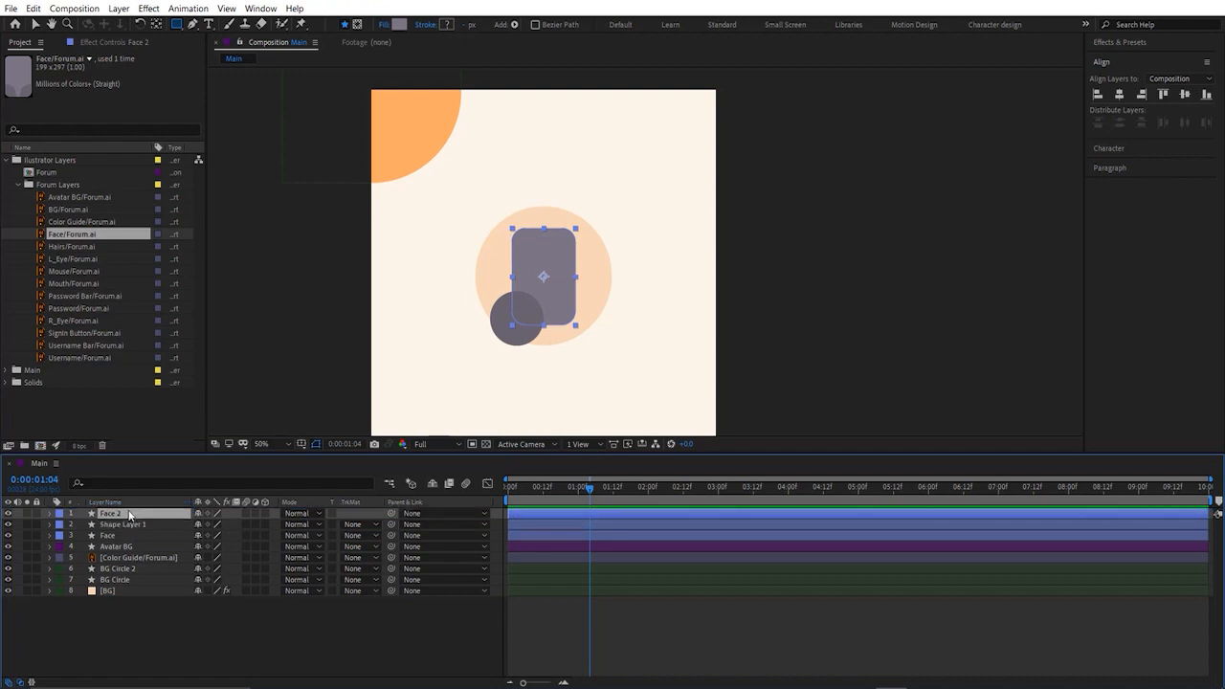
Step: Rename the duplicated face layer MASK and give it a red label
{"action": "key", "text": "Return"}
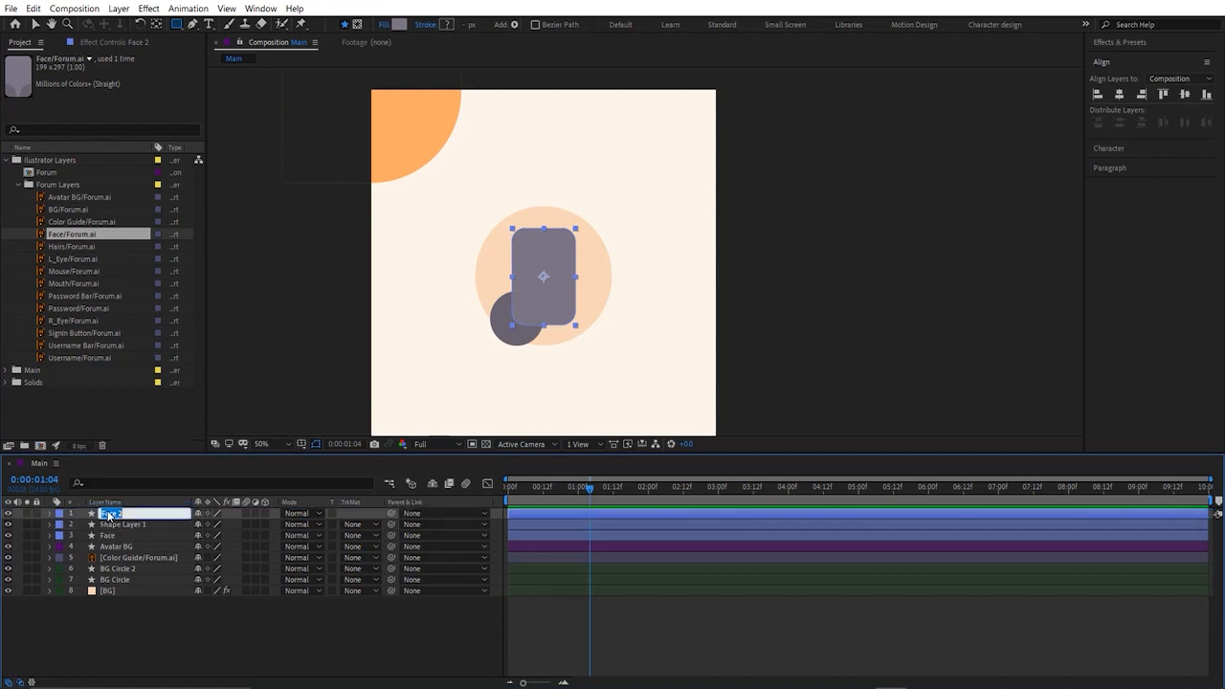
{"action": "type", "text": "MASK"}
{"action": "key", "text": "Return"}
{"action": "left_click", "coordinate": [59, 517]}
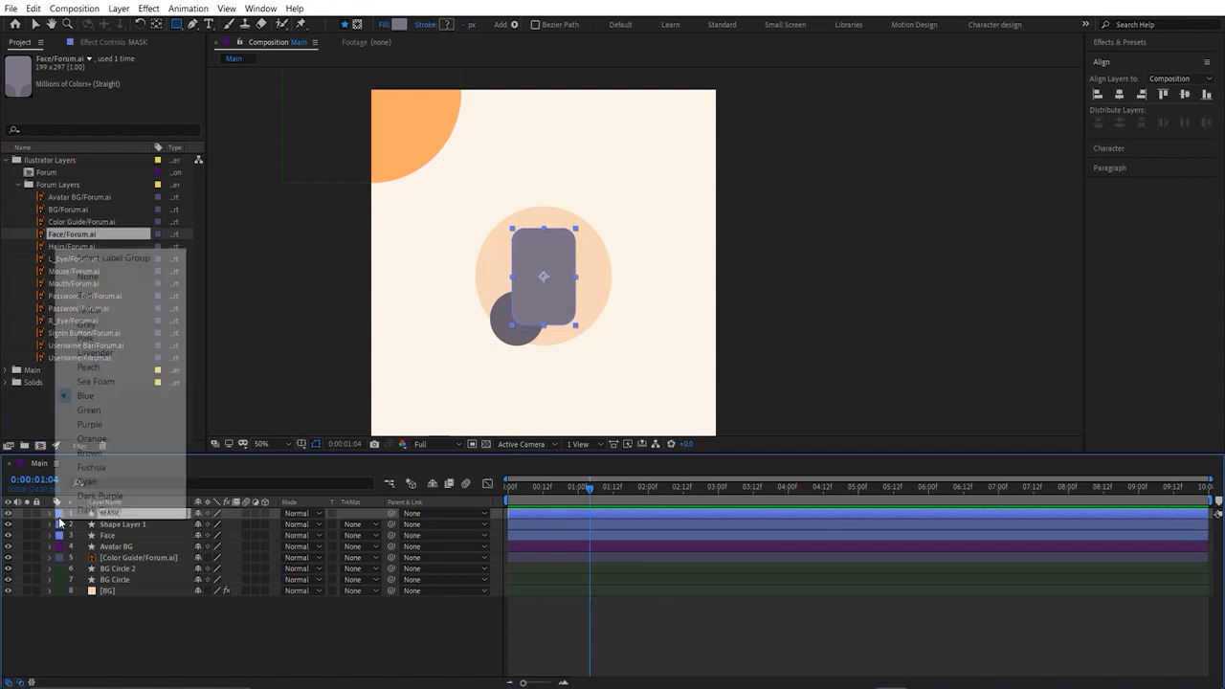
{"action": "left_click", "coordinate": [86, 293]}
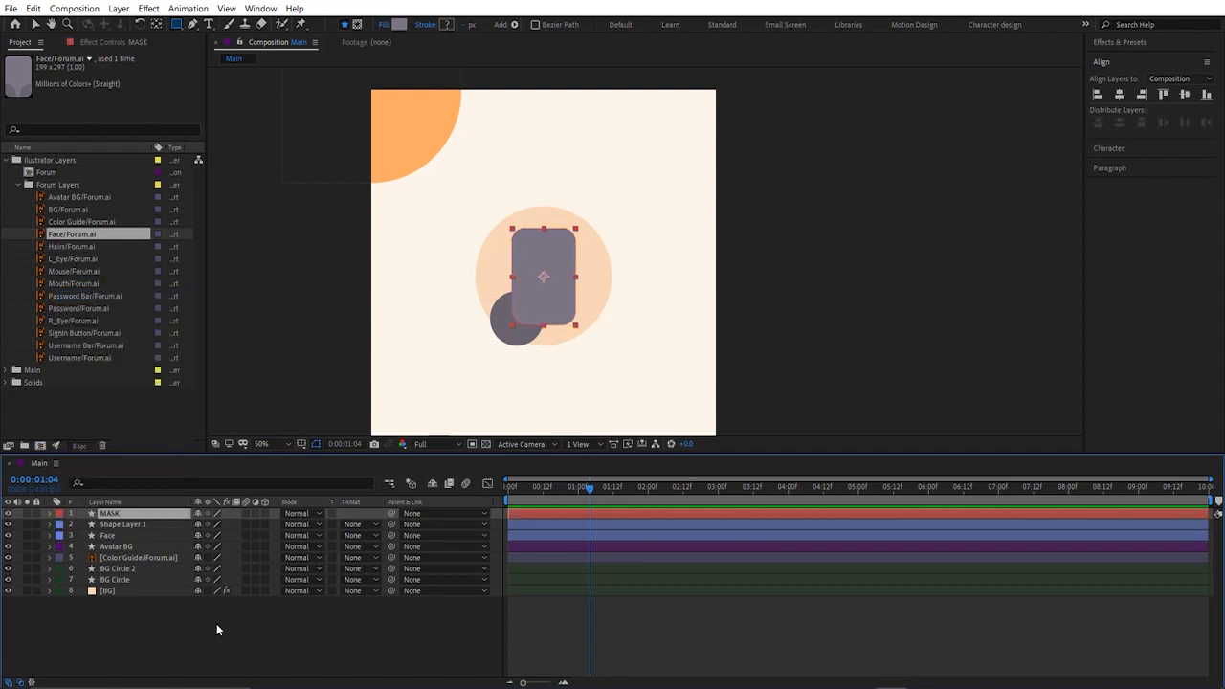
{"action": "left_click", "coordinate": [217, 623]}
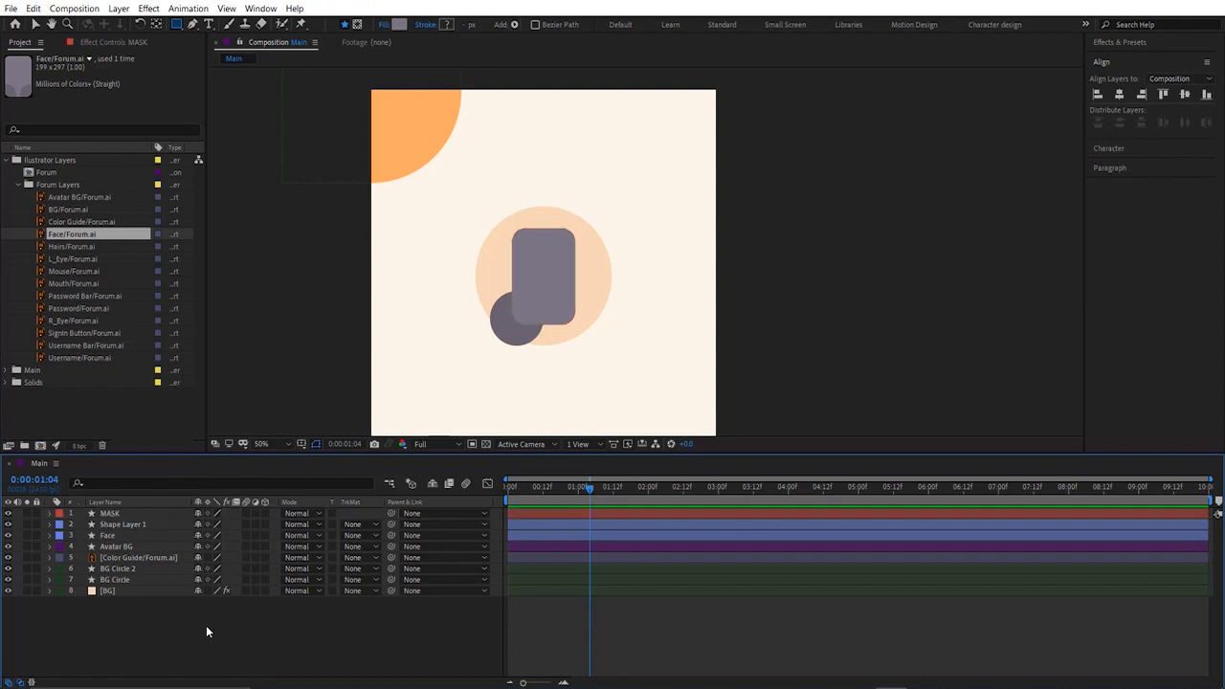
Step: Rename the dark grey circle's layer Cheek
{"action": "left_click", "coordinate": [119, 515]}
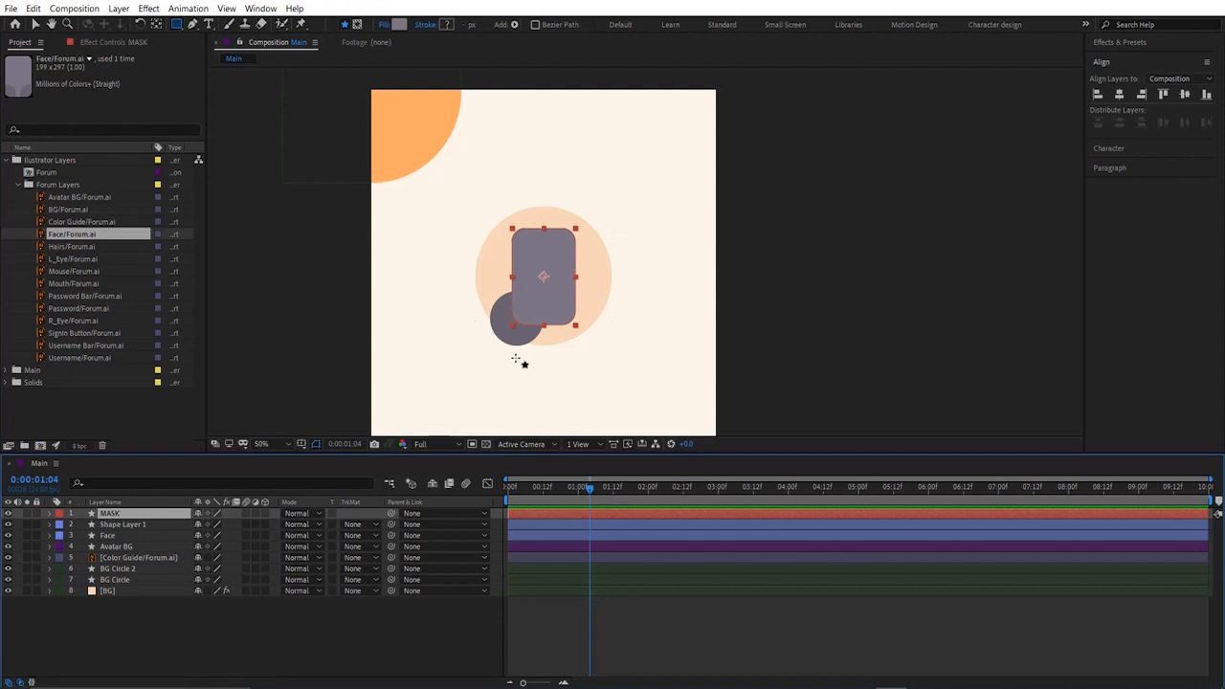
{"action": "left_click", "coordinate": [144, 525]}
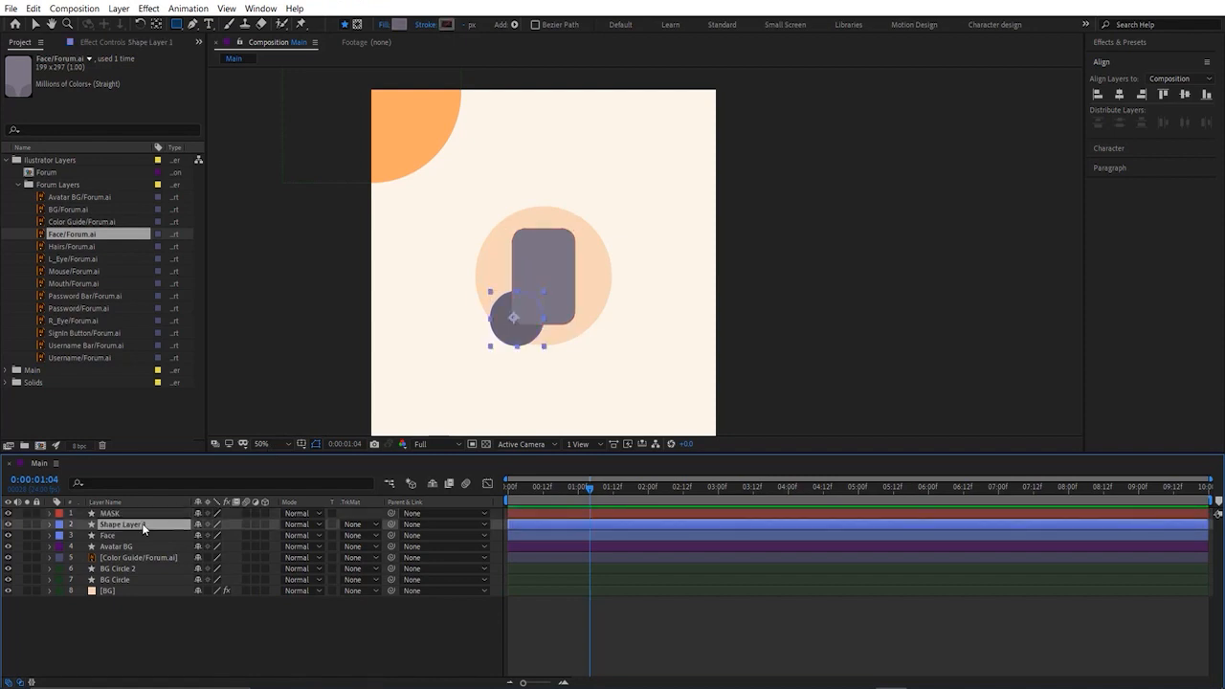
{"action": "key", "text": "Return"}
{"action": "type", "text": "Cheek"}
{"action": "key", "text": "Return"}
Step: Set the Cheek layer's track matte to Alpha Matte "MASK" and inspect the clipped circle against the mask layer
{"action": "left_click", "coordinate": [353, 527]}
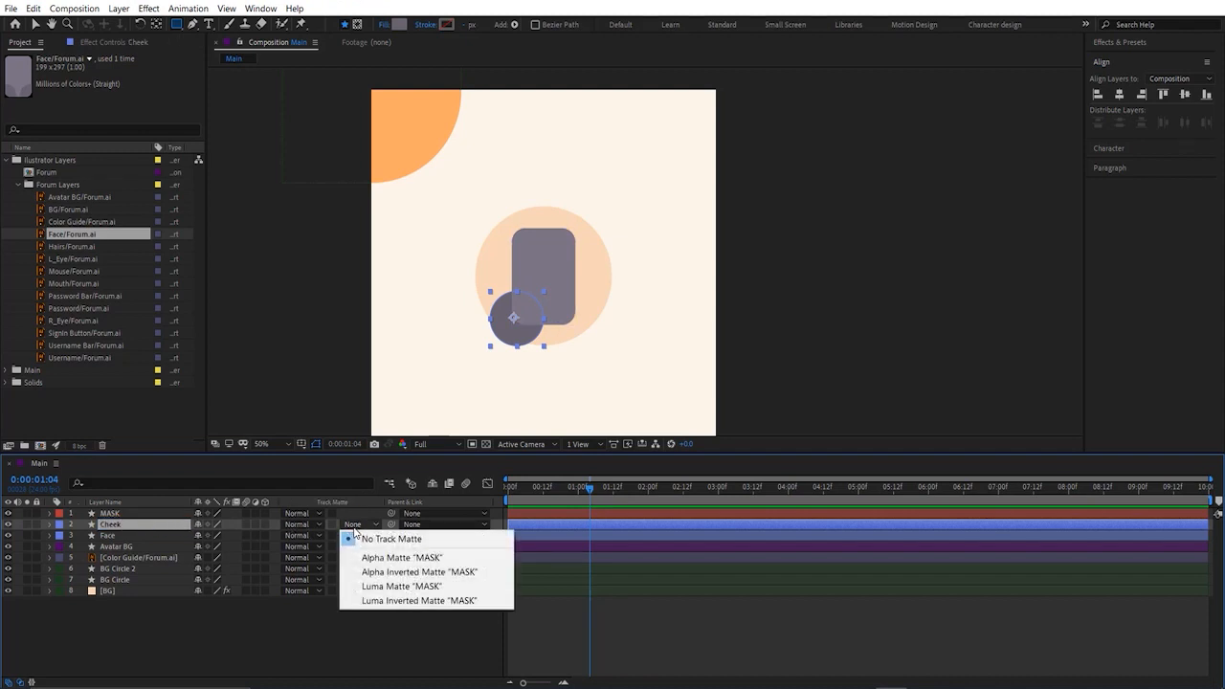
{"action": "left_click", "coordinate": [378, 563]}
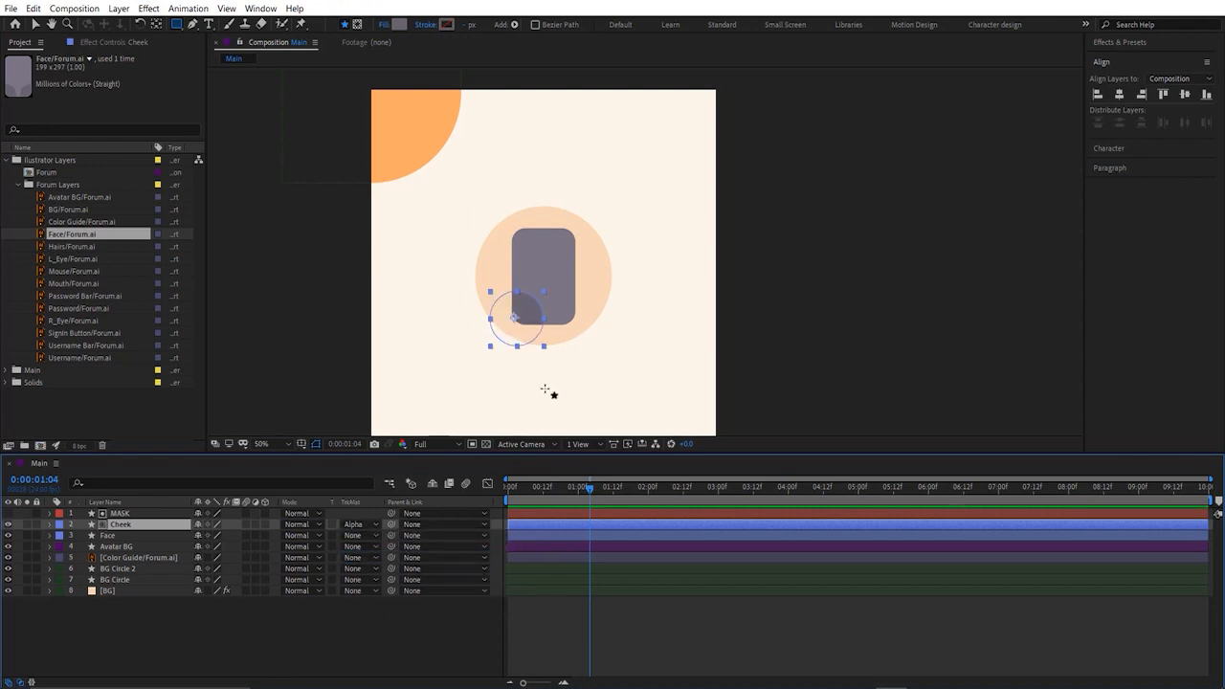
{"action": "key", "text": "period"}
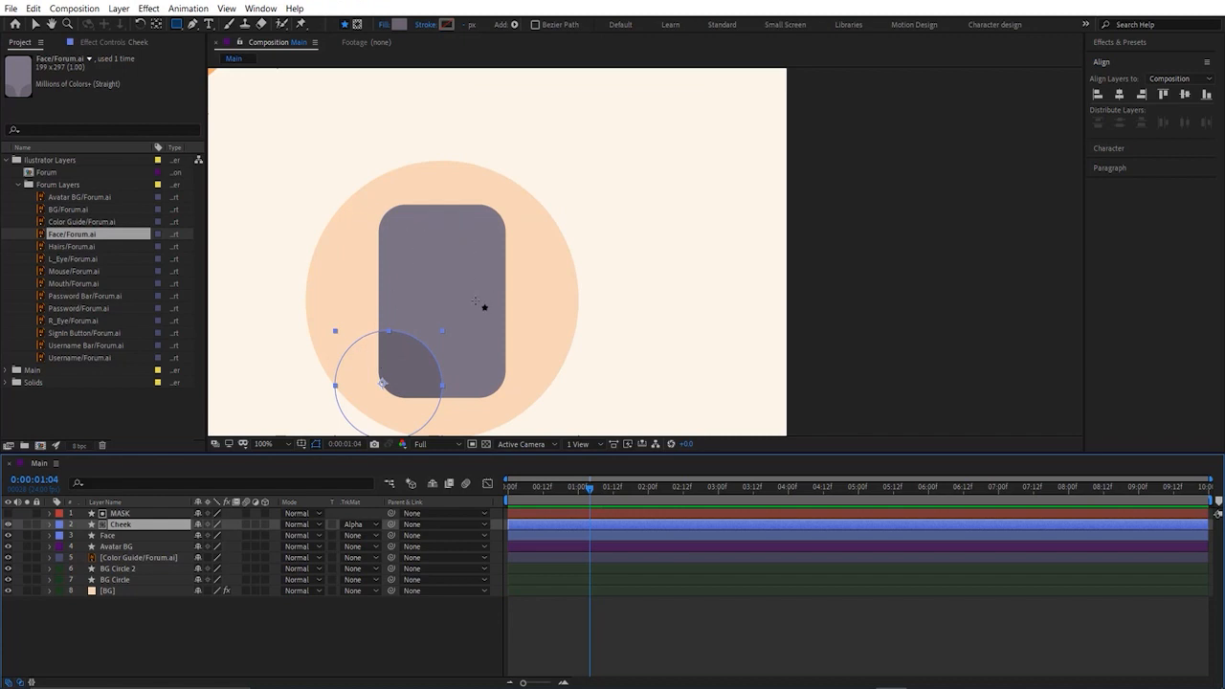
{"action": "left_click", "coordinate": [142, 513]}
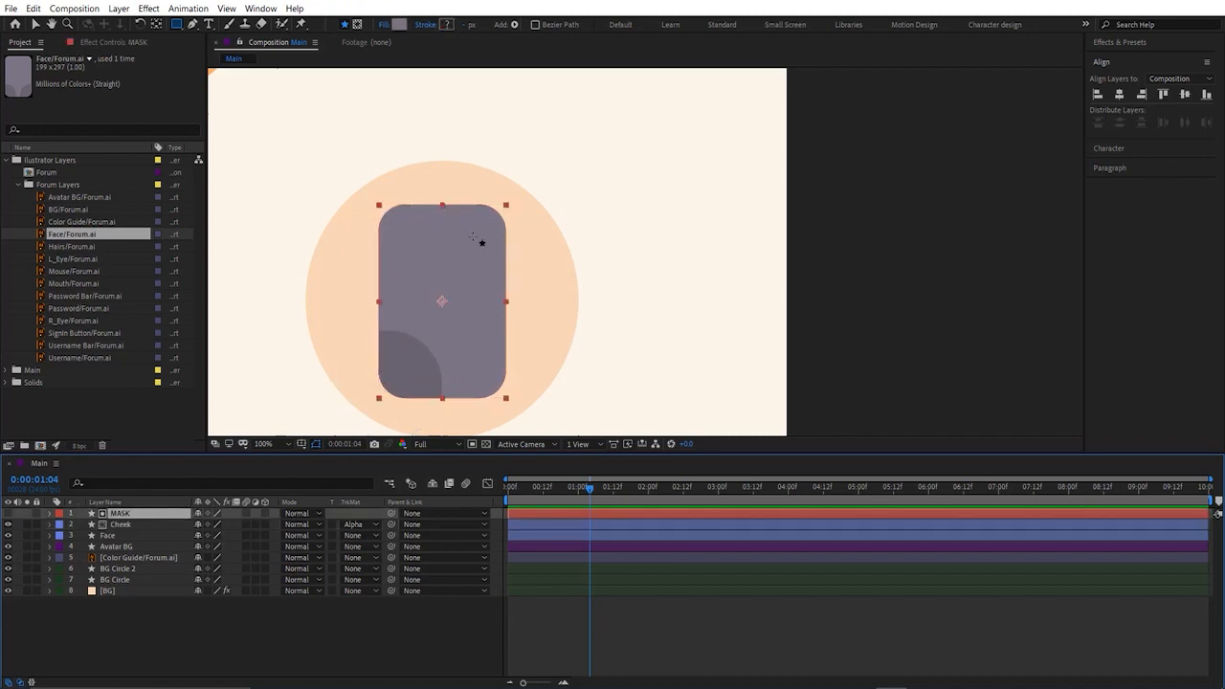
{"action": "left_click", "coordinate": [141, 525]}
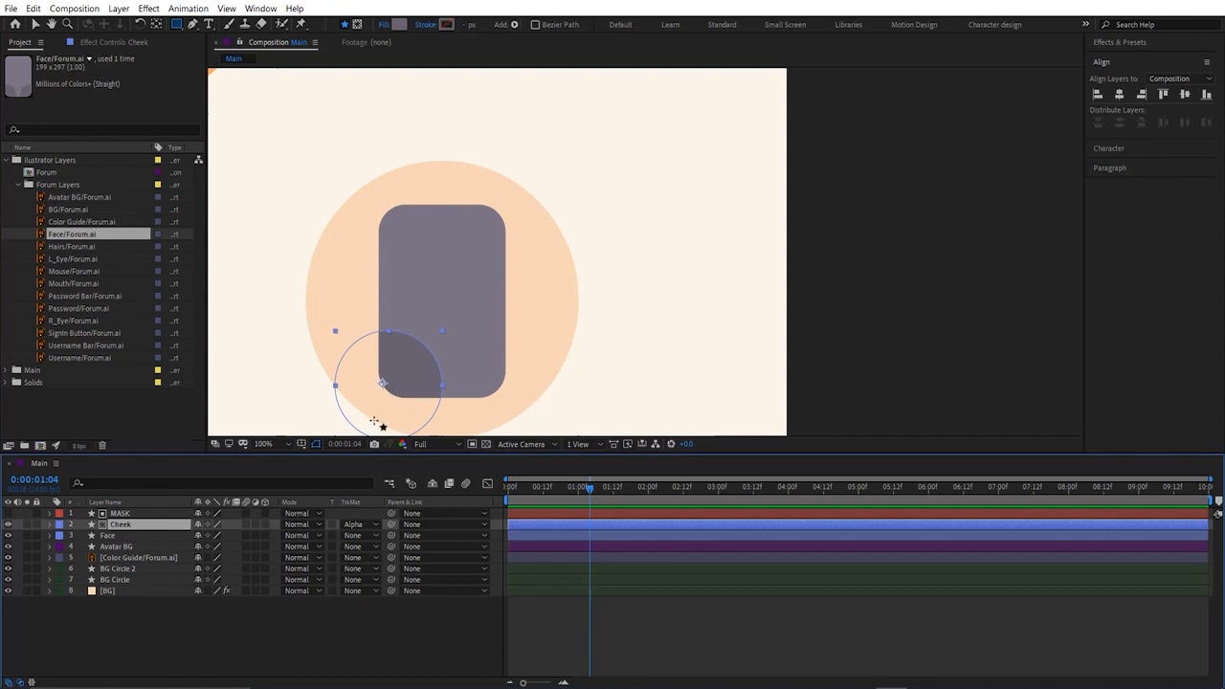
Step: Try the Alpha Inverted, Luma and Luma Inverted mattes on the Cheek layer, ending back on Alpha Matte "MASK"
{"action": "left_click", "coordinate": [376, 524]}
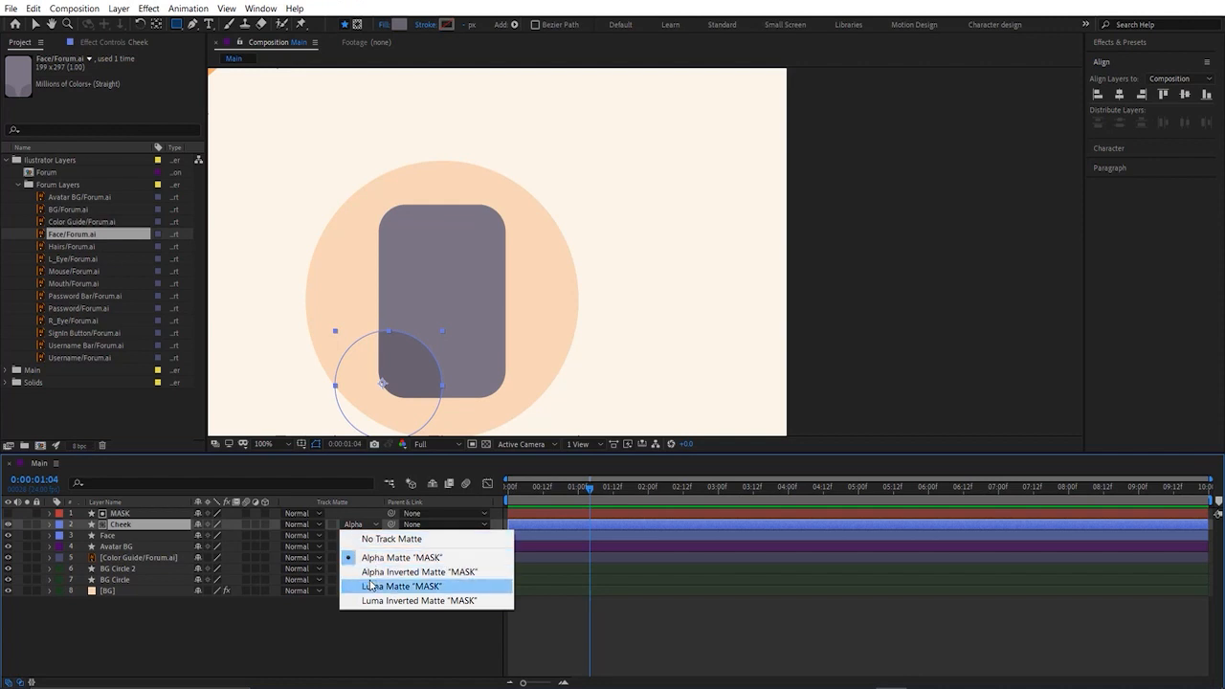
{"action": "left_click", "coordinate": [382, 571]}
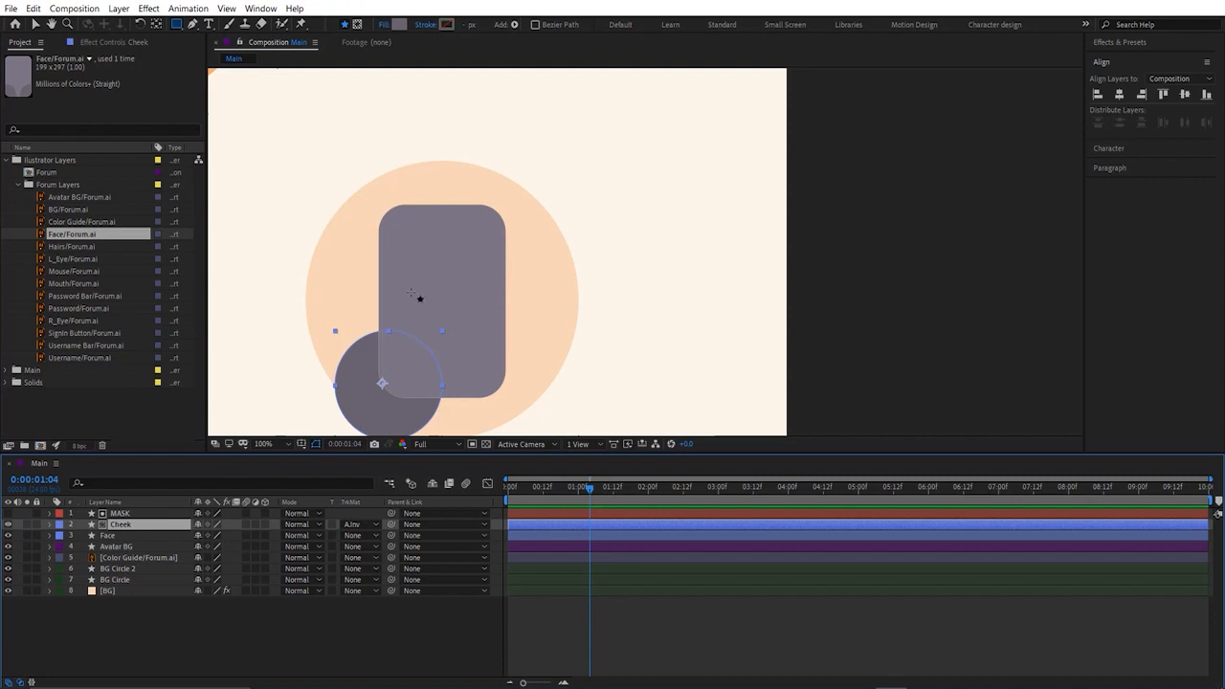
{"action": "left_click", "coordinate": [349, 525]}
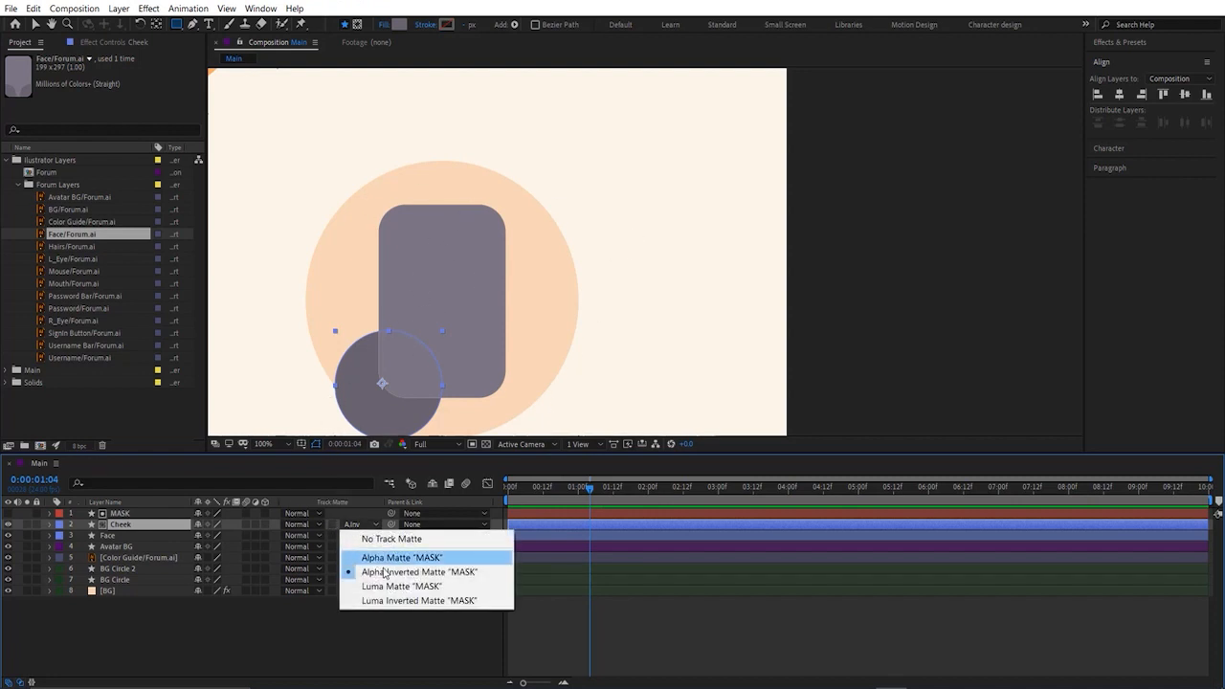
{"action": "left_click", "coordinate": [393, 583]}
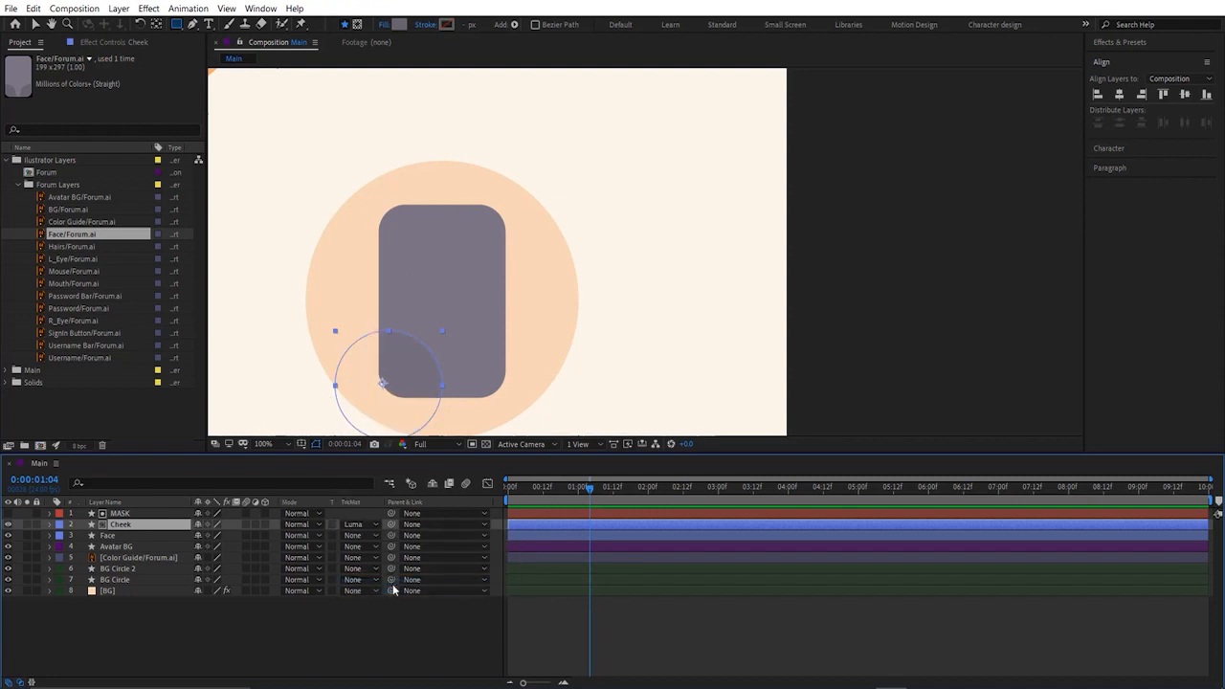
{"action": "left_click", "coordinate": [366, 525]}
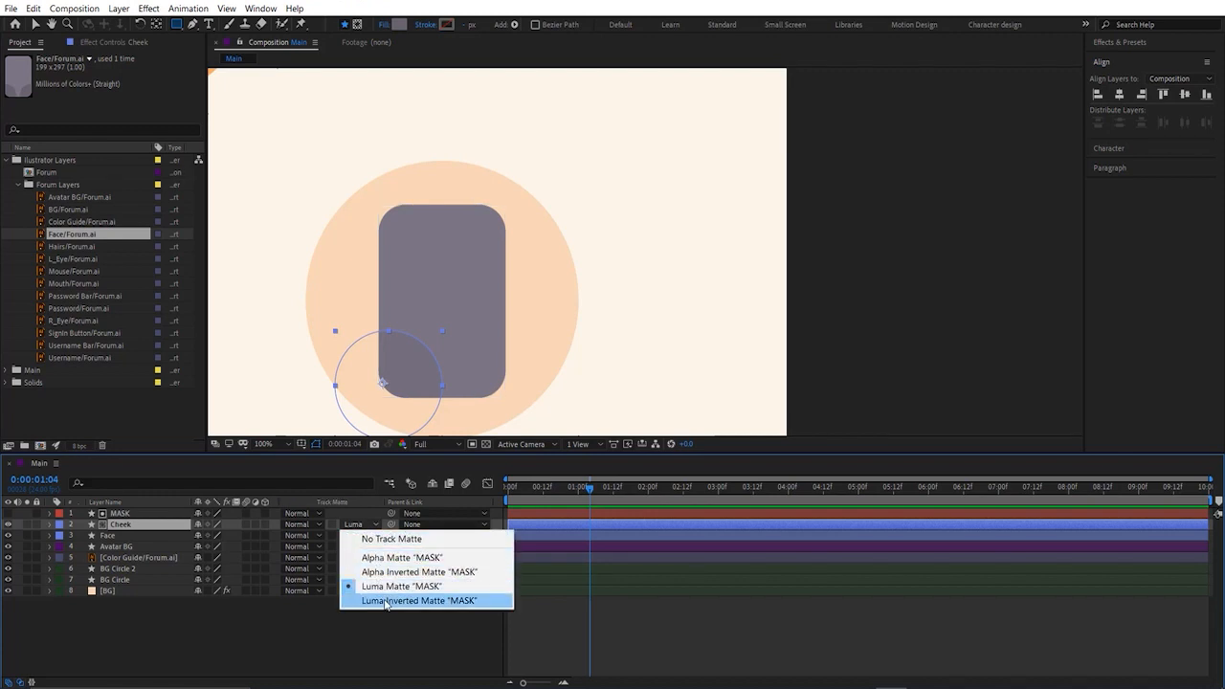
{"action": "left_click", "coordinate": [386, 602]}
{"action": "left_click", "coordinate": [356, 524]}
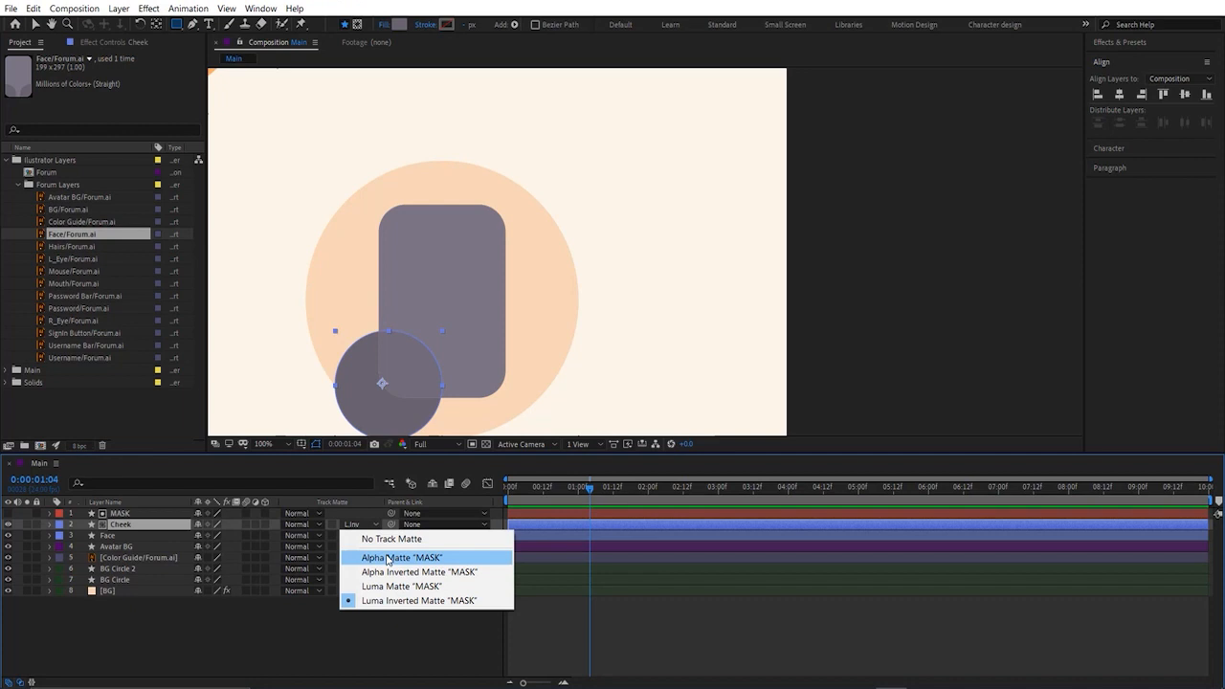
{"action": "left_click", "coordinate": [388, 558]}
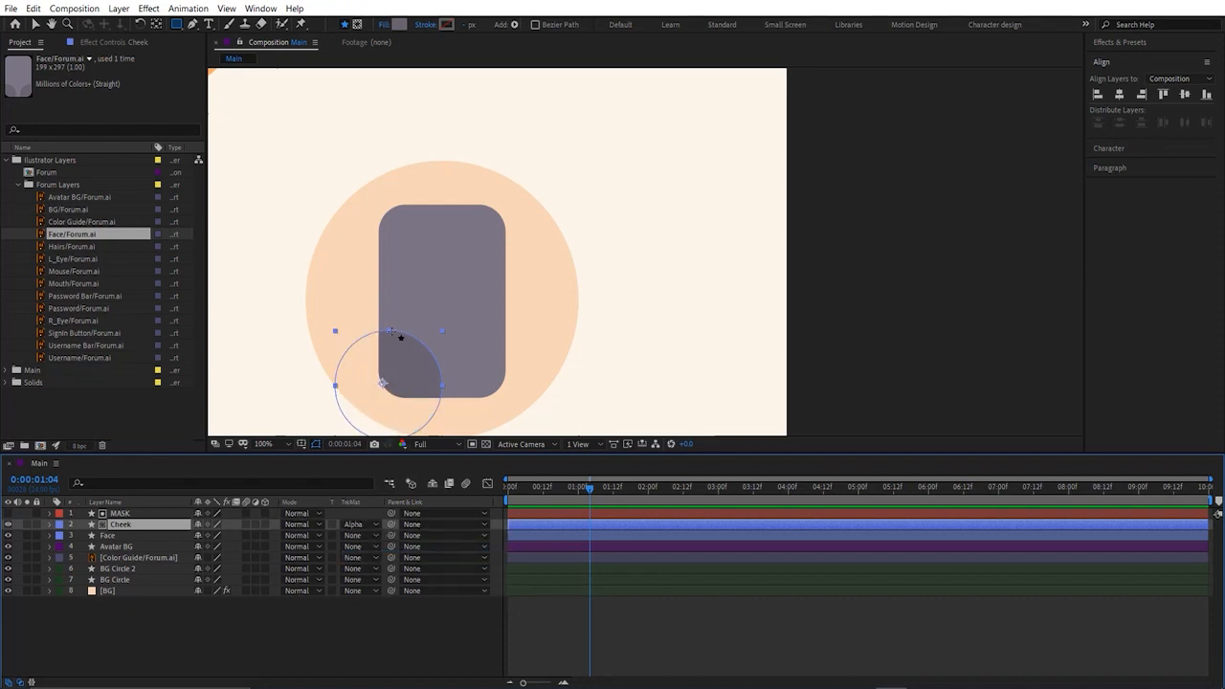
{"action": "left_click", "coordinate": [190, 614]}
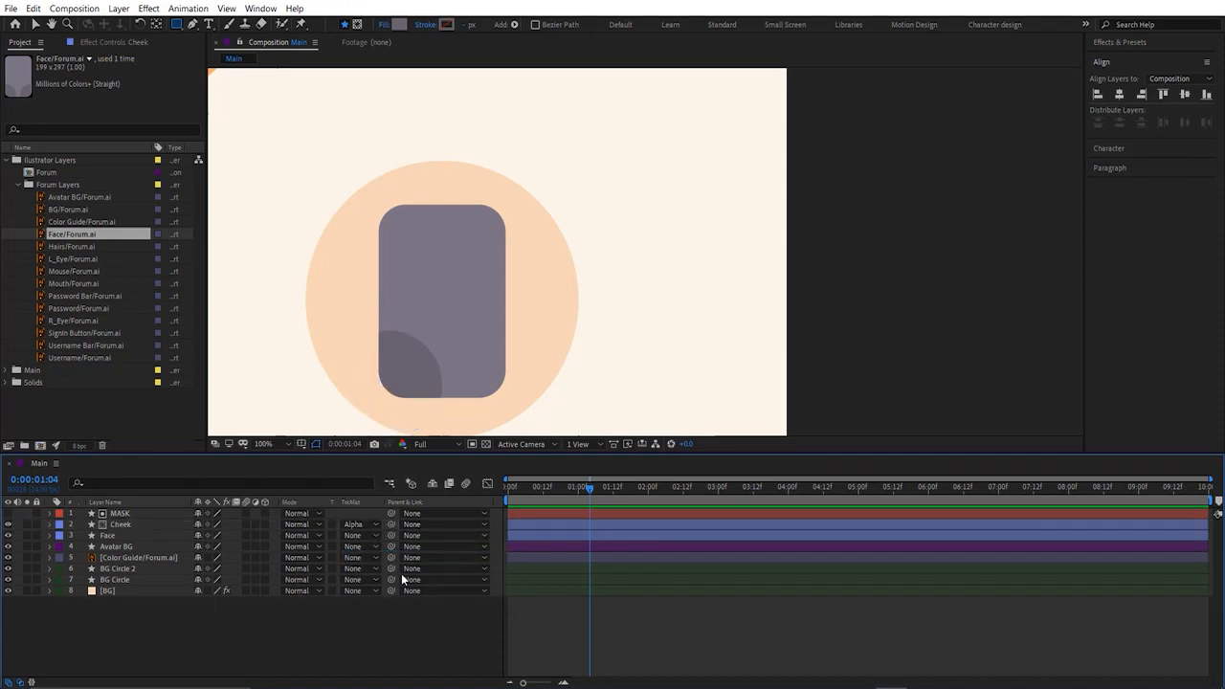
Step: Scale the Cheek layer down to 74% and collapse its properties
{"action": "left_click", "coordinate": [150, 523]}
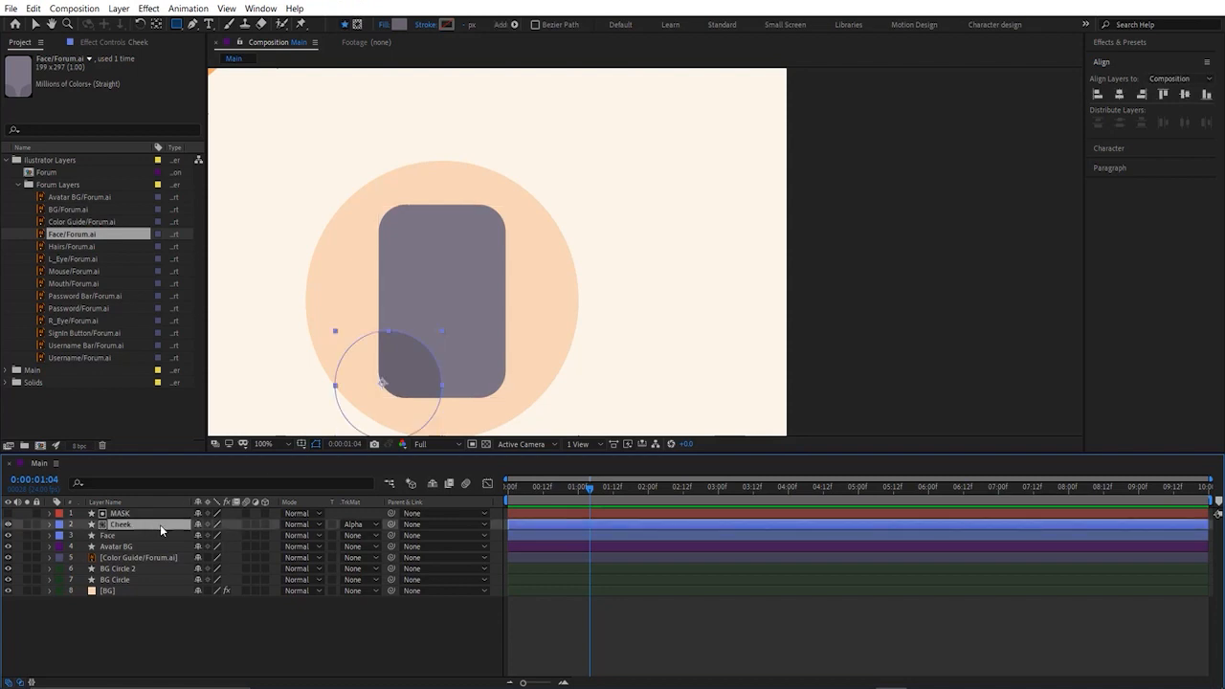
{"action": "key", "text": "s"}
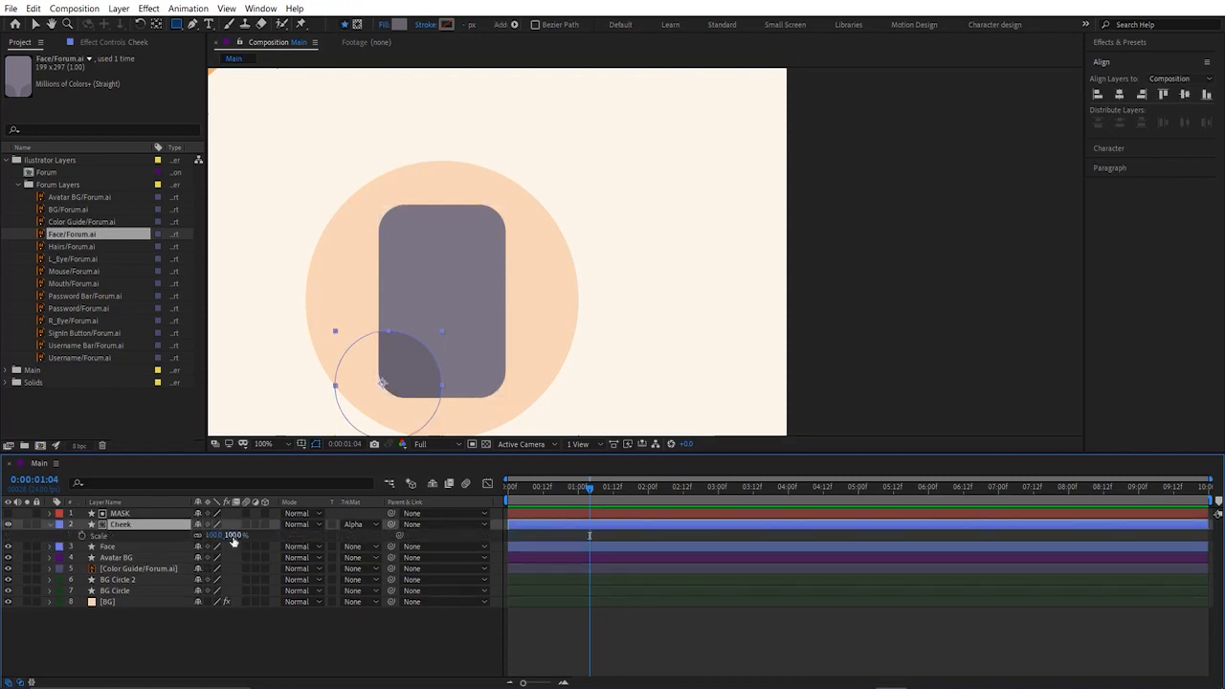
{"action": "left_click_drag", "start_coordinate": [219, 535], "coordinate": [192, 535]}
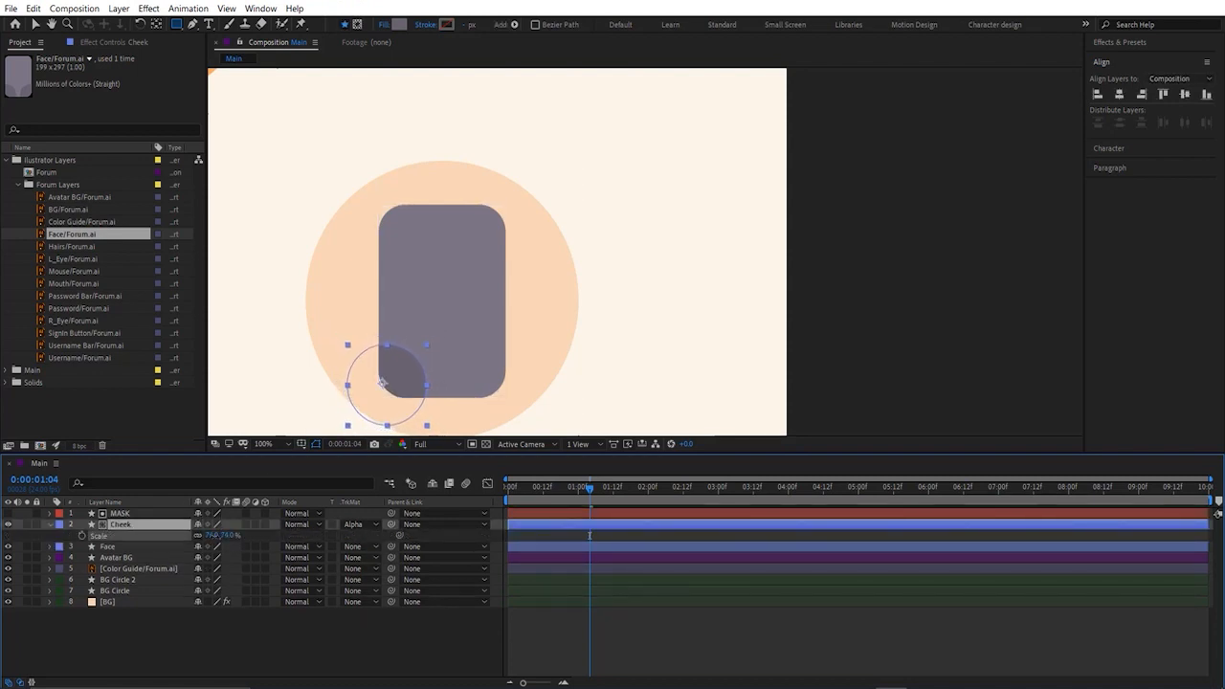
{"action": "left_click", "coordinate": [254, 650]}
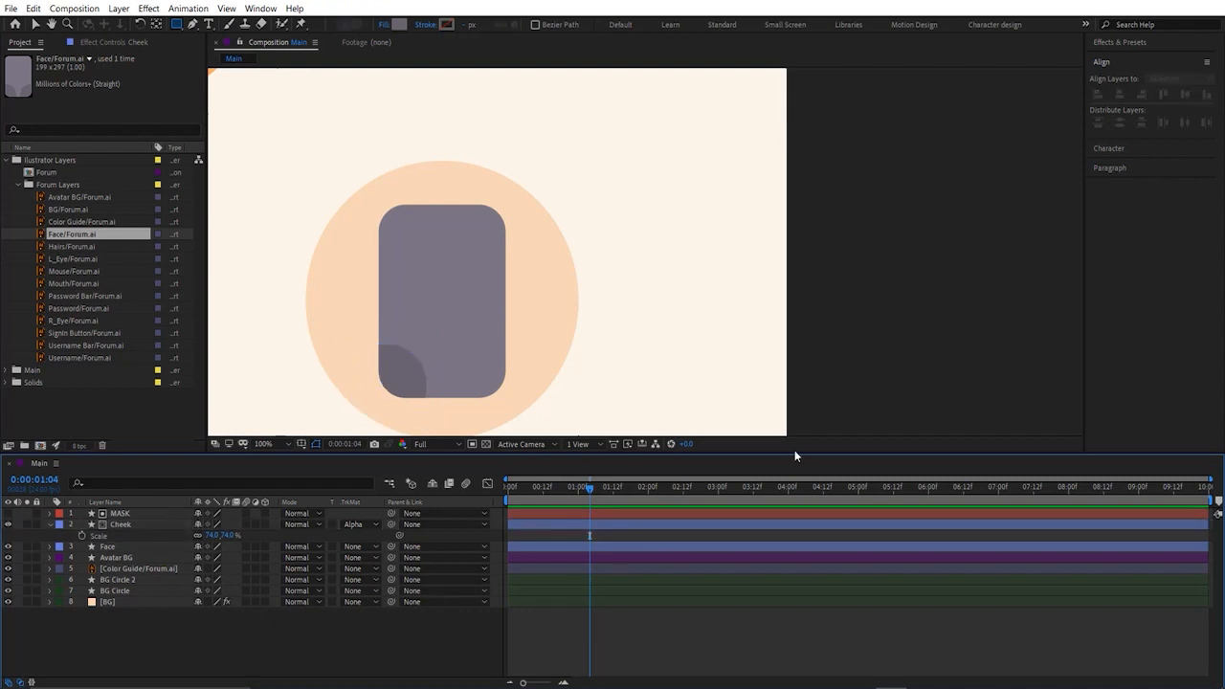
{"action": "left_click", "coordinate": [49, 526]}
Step: Duplicate the Cheek layer under the same name, Cheek, and move the copy across to the face's lower-right corner
{"action": "left_click", "coordinate": [122, 524]}
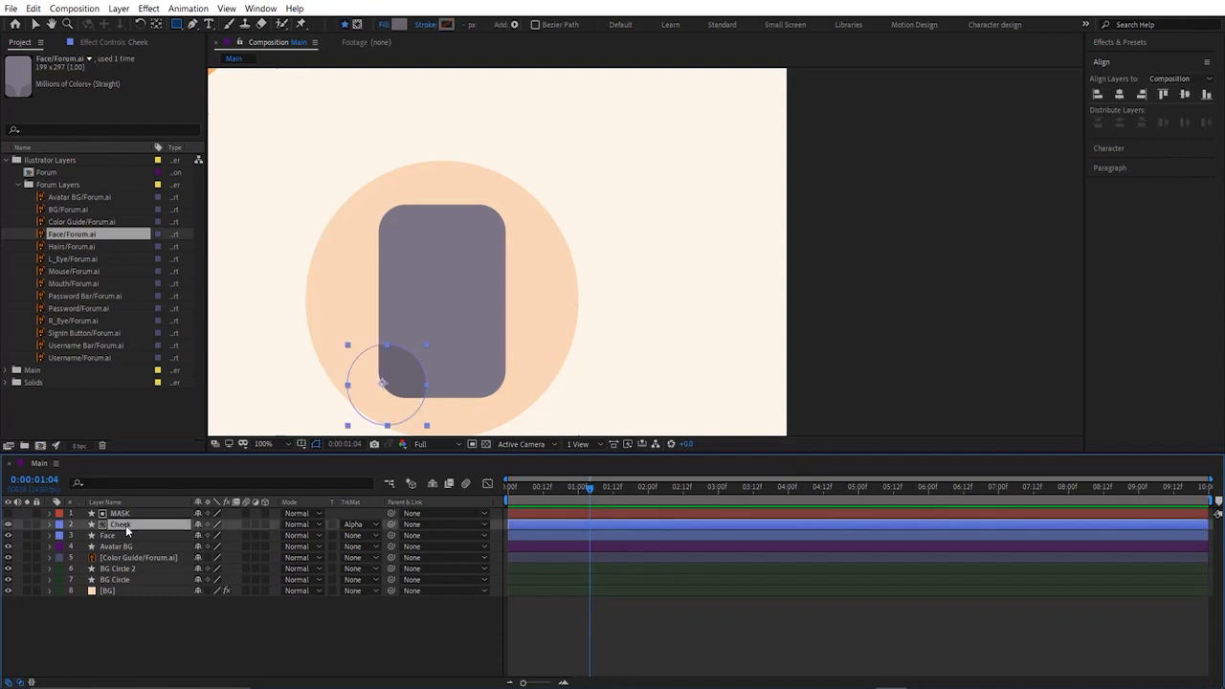
{"action": "key", "text": "ctrl+d"}
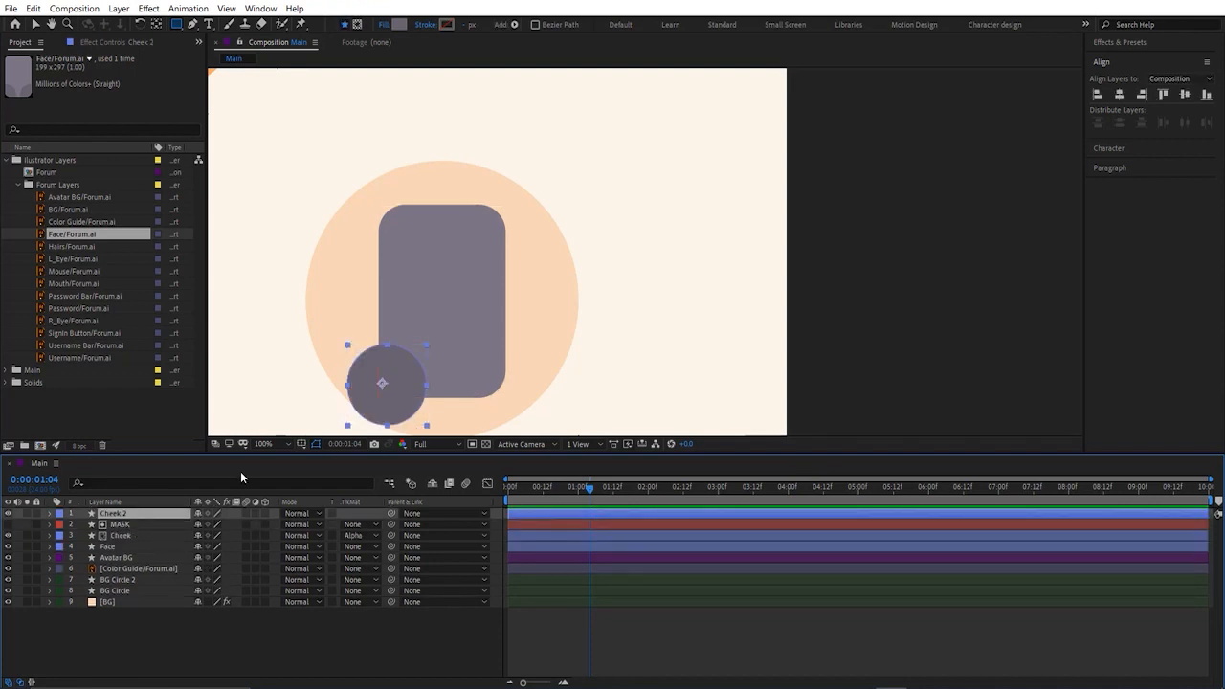
{"action": "key", "text": "Return"}
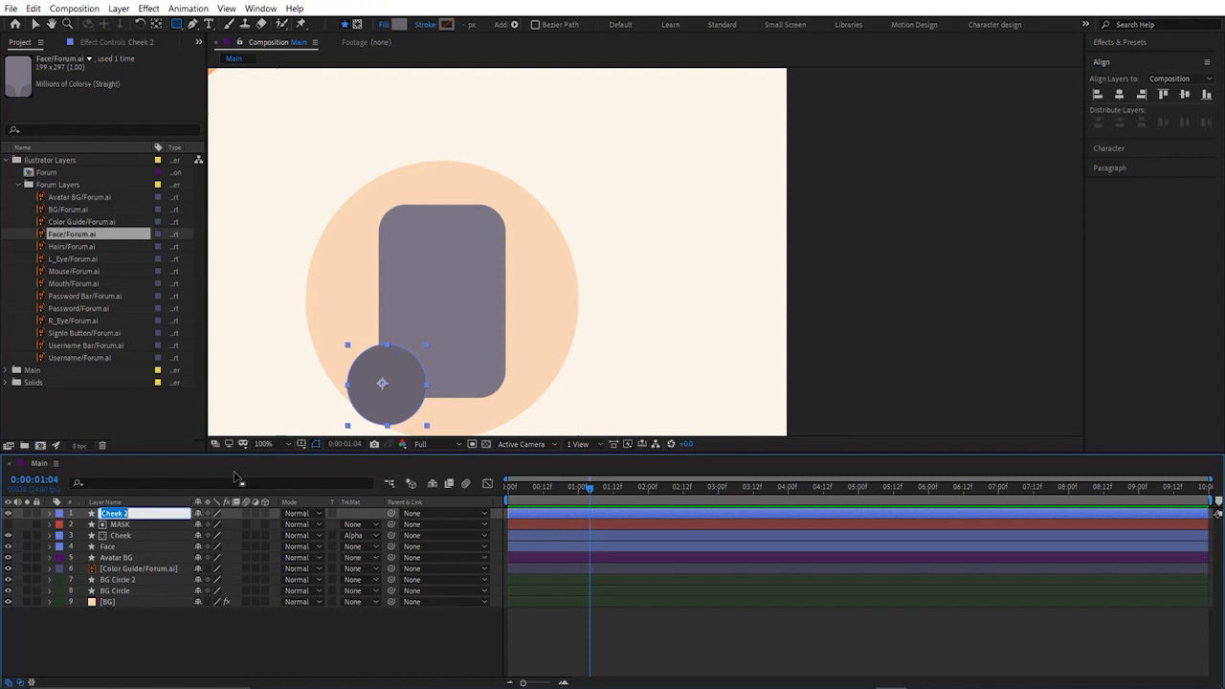
{"action": "type", "text": "Cheek"}
{"action": "key", "text": "Return"}
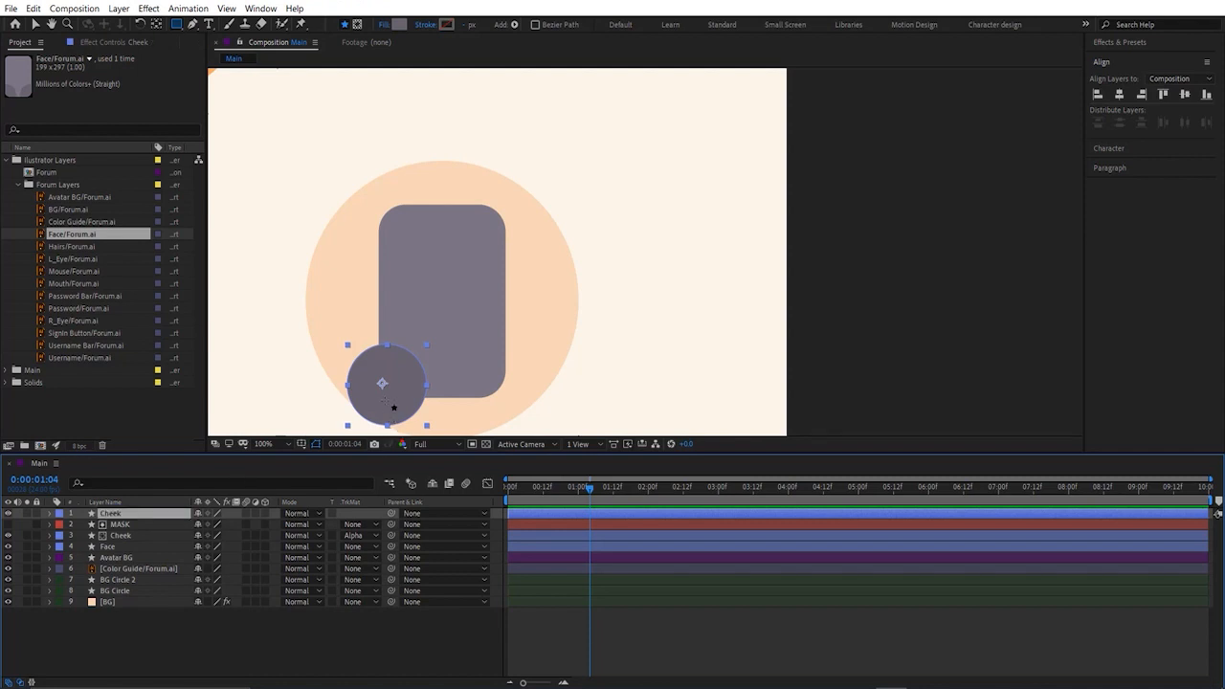
{"action": "left_click_drag", "start_coordinate": [396, 405], "coordinate": [512, 405]}
Step: Duplicate the MASK layer and place the copy directly above the second Cheek layer as its alpha matte
{"action": "left_click", "coordinate": [144, 526]}
{"action": "key", "text": "ctrl+d"}
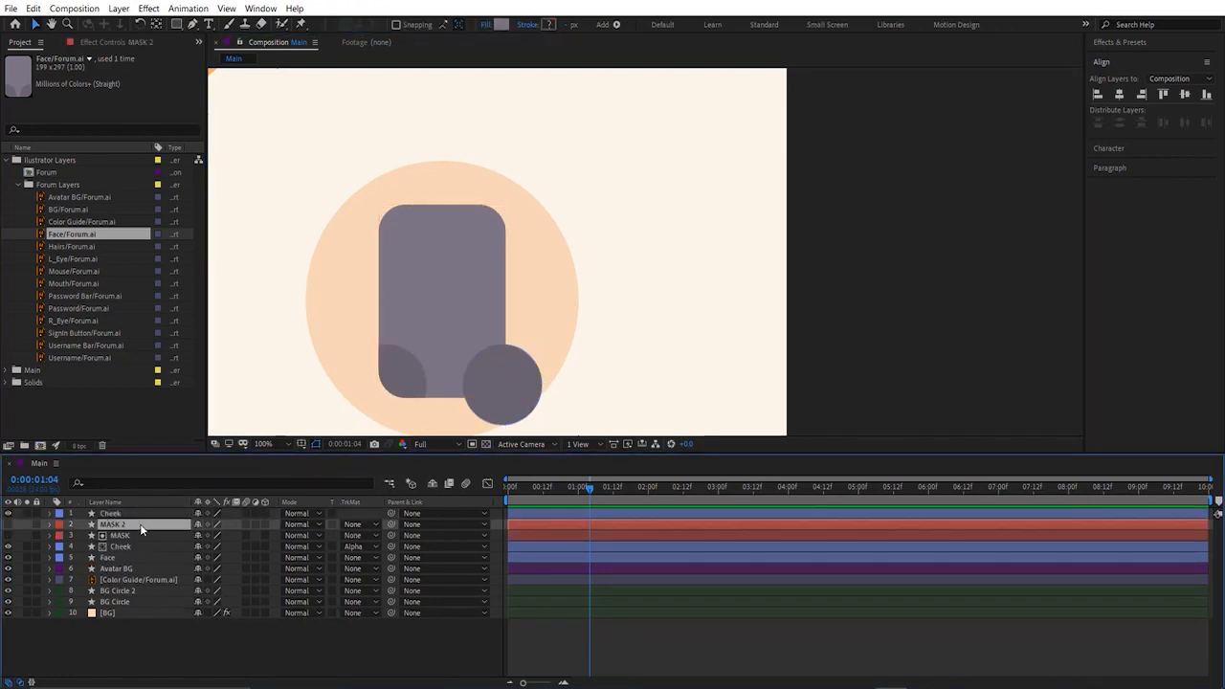
{"action": "left_click_drag", "start_coordinate": [139, 524], "coordinate": [115, 512]}
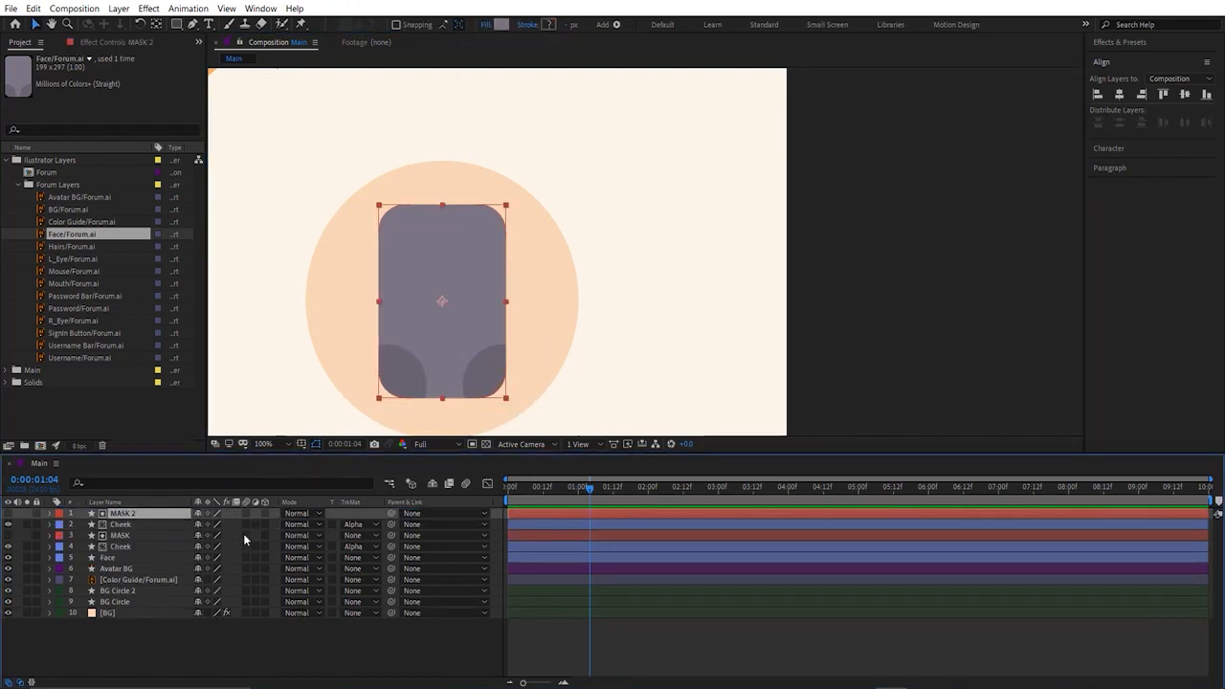
{"action": "left_click", "coordinate": [306, 633]}
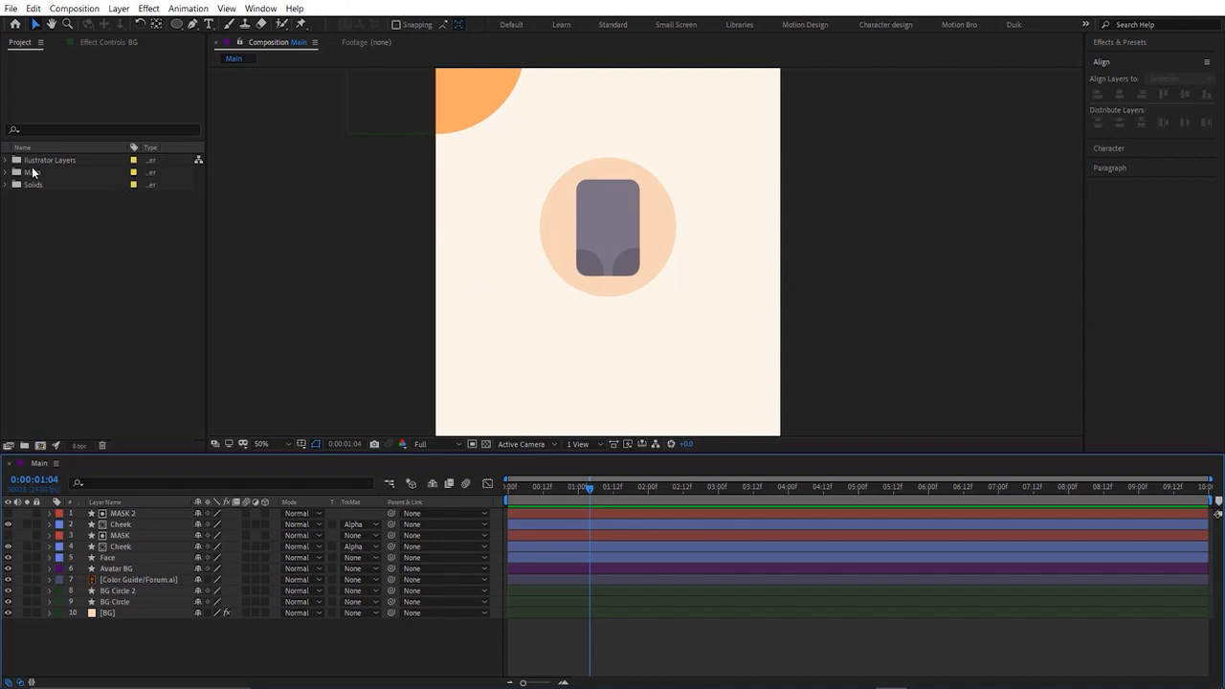
Step: Expand the Illustrator layer folders in the project and check the dimensions of L_Eye/Forum.ai
{"action": "left_click", "coordinate": [6, 160]}
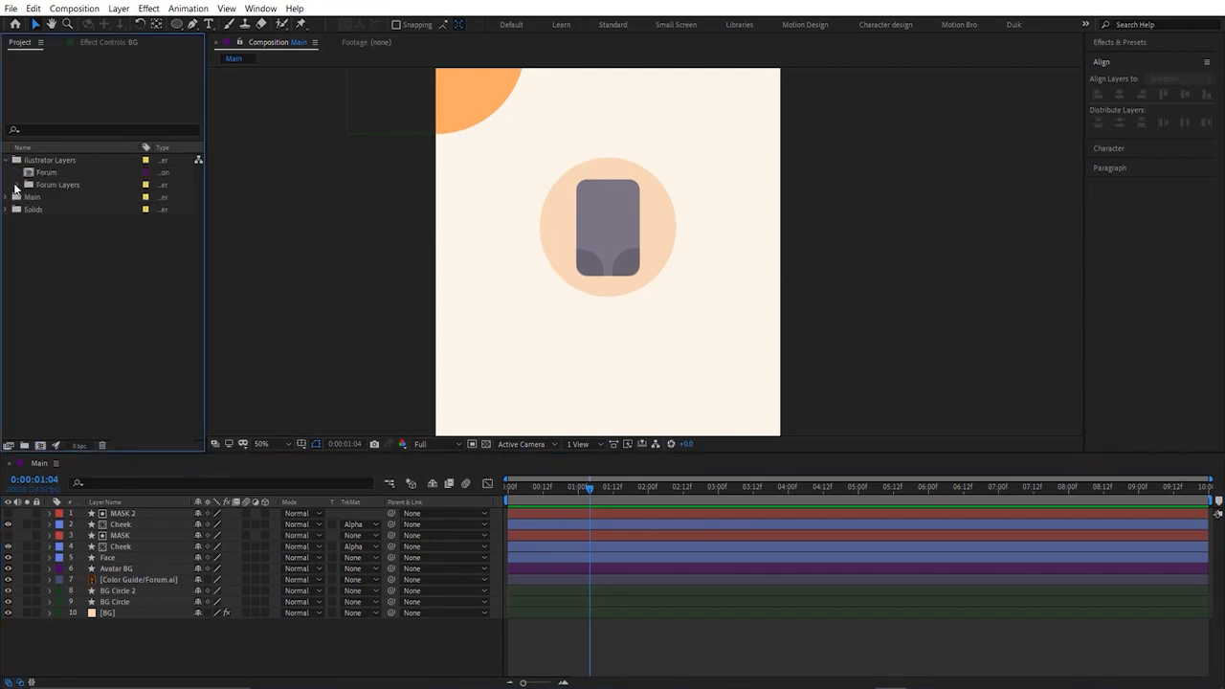
{"action": "left_click", "coordinate": [17, 186]}
{"action": "left_click", "coordinate": [83, 259]}
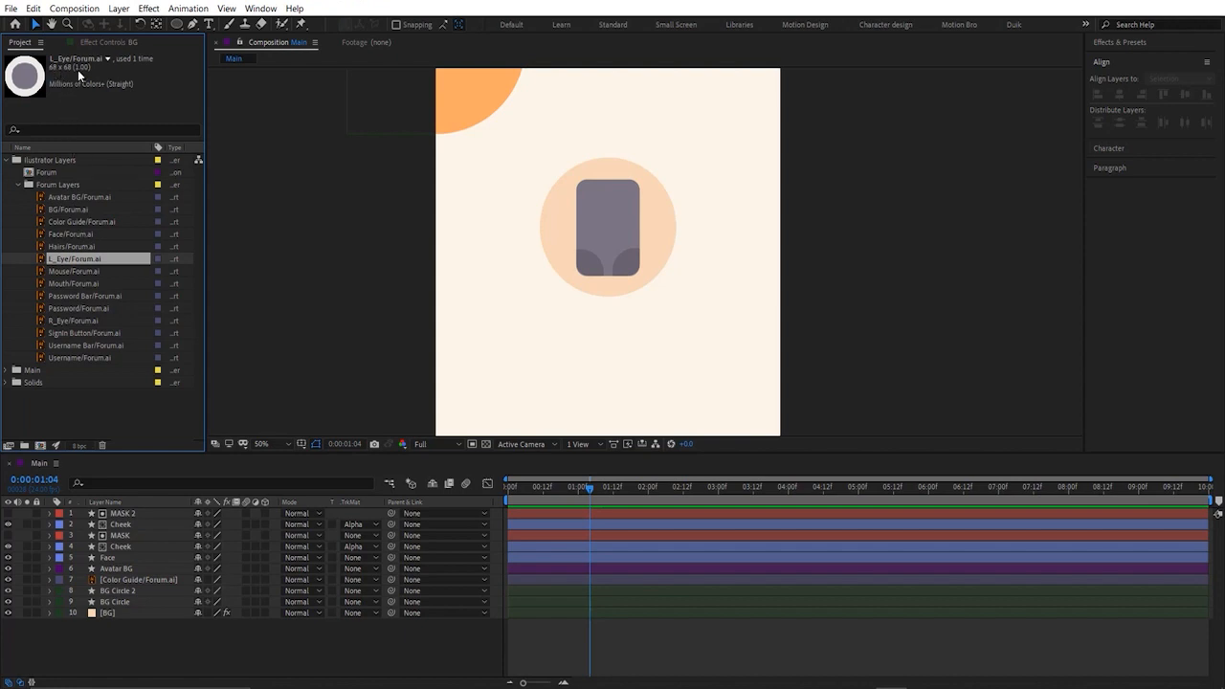
Step: Draw a small circle shape beside the avatar with the Ellipse tool and center its anchor point on the shape
{"action": "left_click", "coordinate": [187, 637]}
{"action": "left_click_drag", "start_coordinate": [177, 24], "coordinate": [230, 52]}
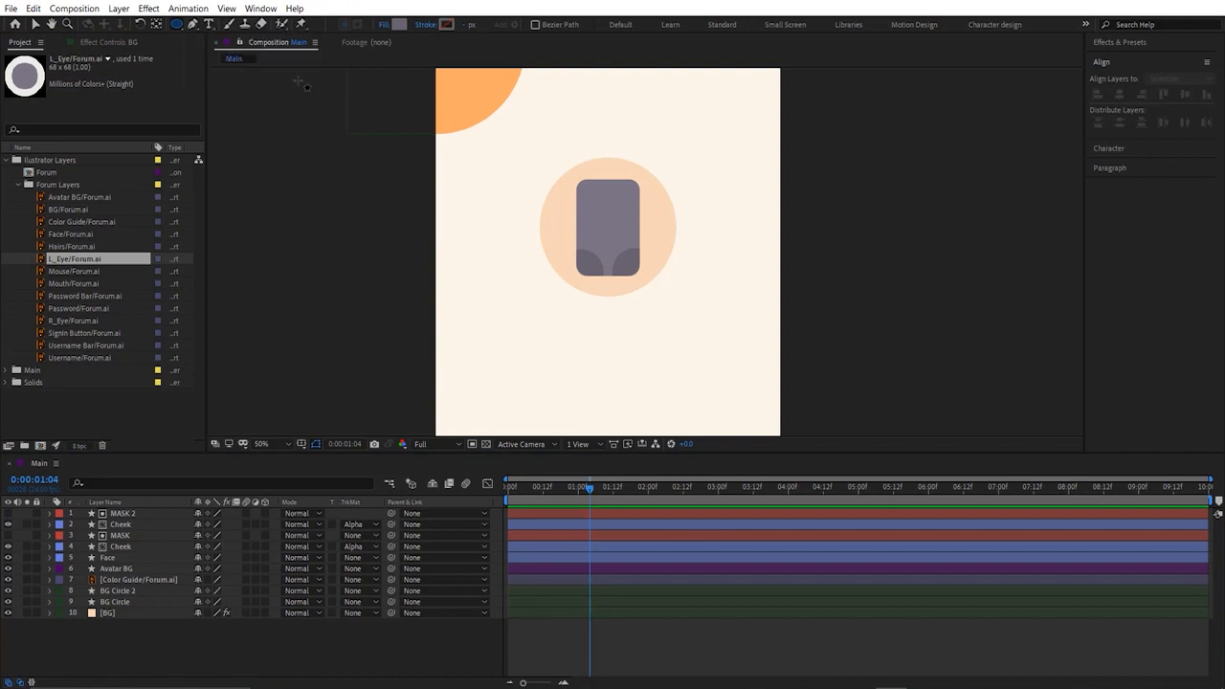
{"action": "left_click_drag", "start_coordinate": [470, 152], "coordinate": [504, 183]}
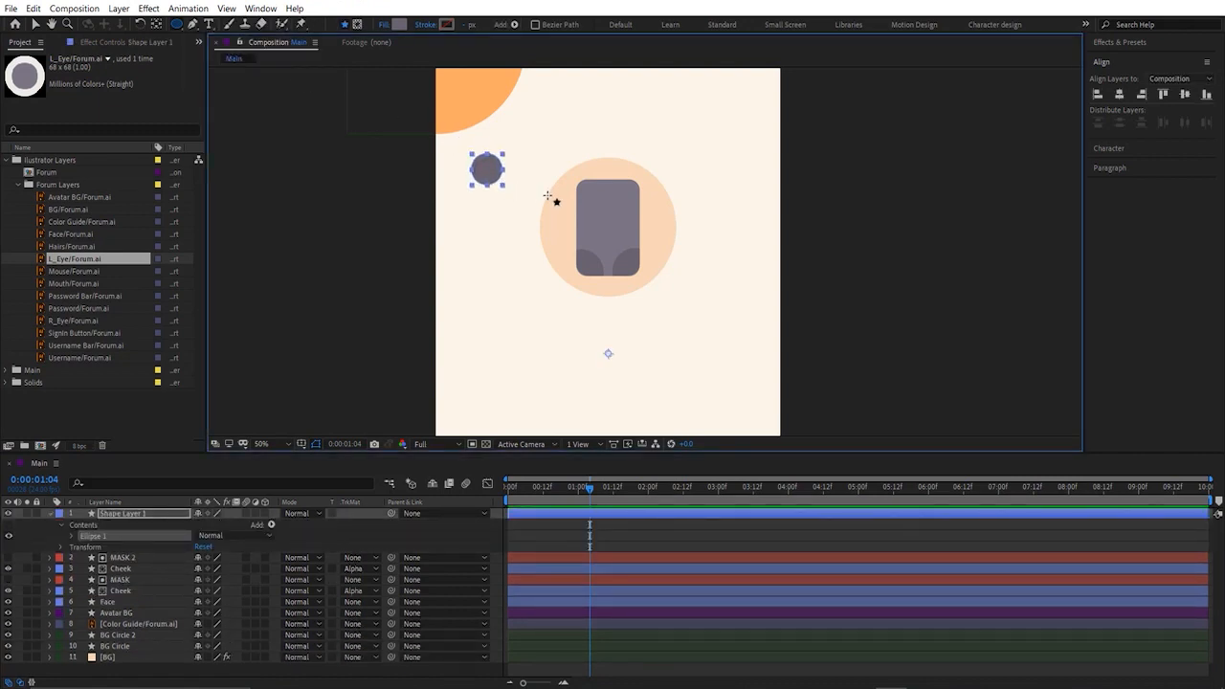
{"action": "key", "text": "ctrl+alt+Home"}
Step: Set the new circle's ellipse path size to 68 × 68
{"action": "left_click", "coordinate": [72, 537]}
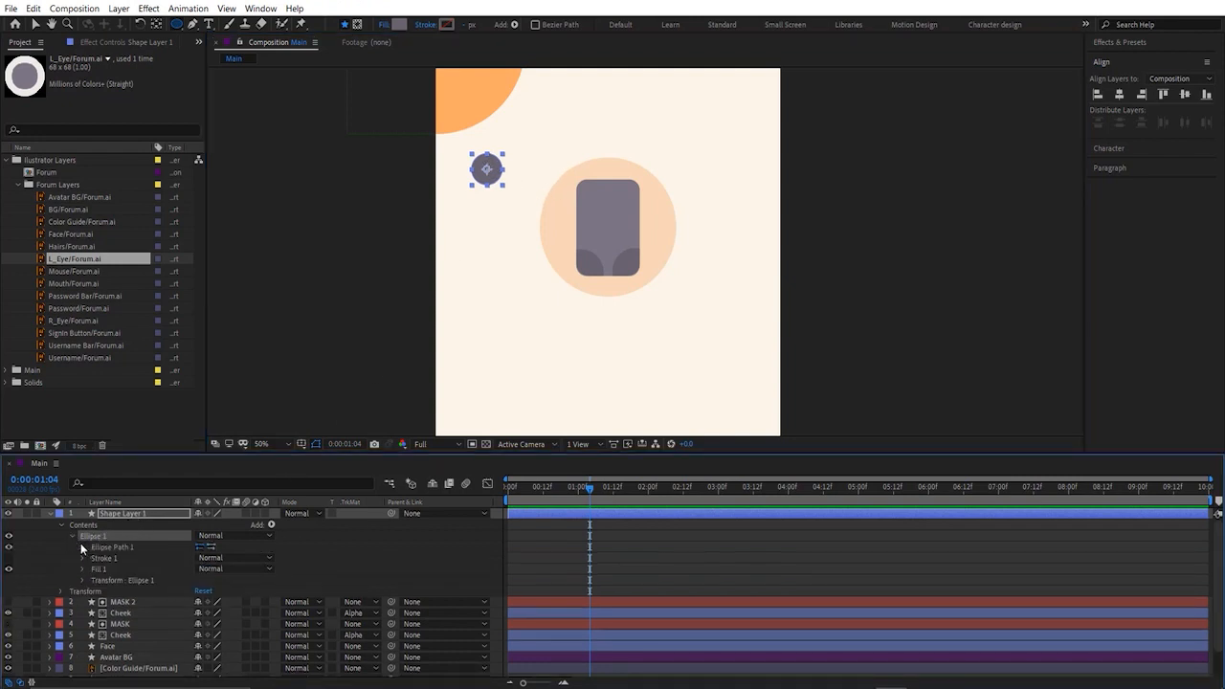
{"action": "left_click", "coordinate": [82, 547]}
{"action": "left_click", "coordinate": [212, 557]}
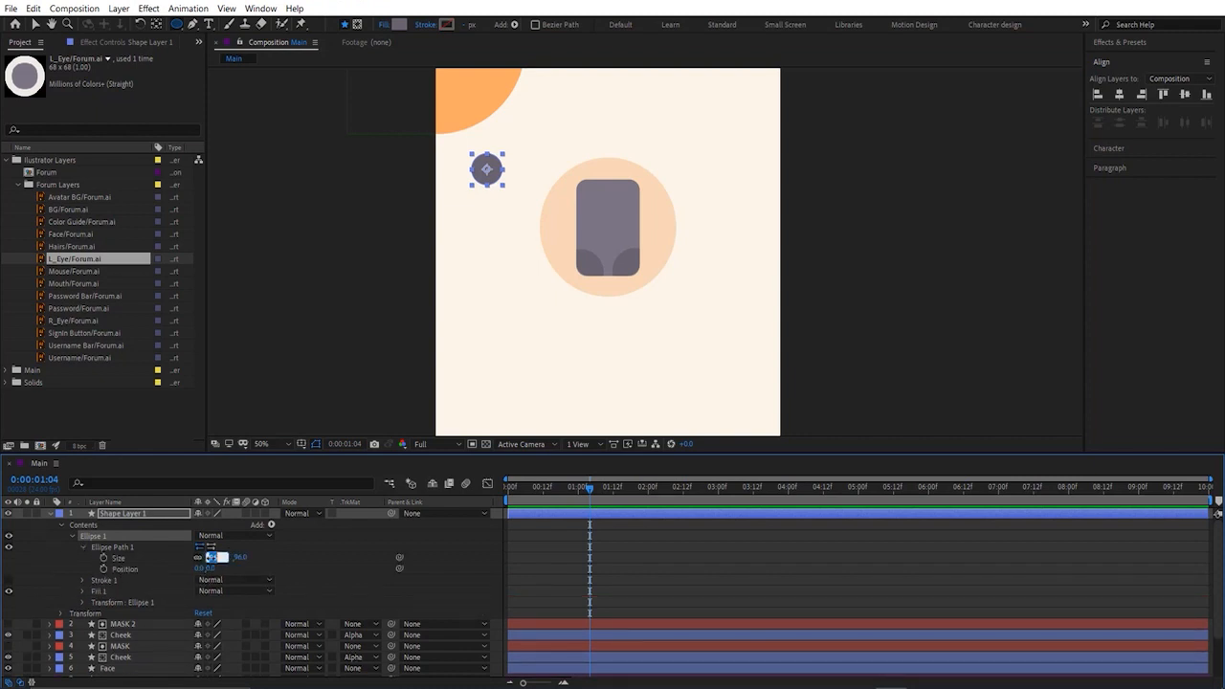
{"action": "type", "text": "60"}
{"action": "key", "text": "Return"}
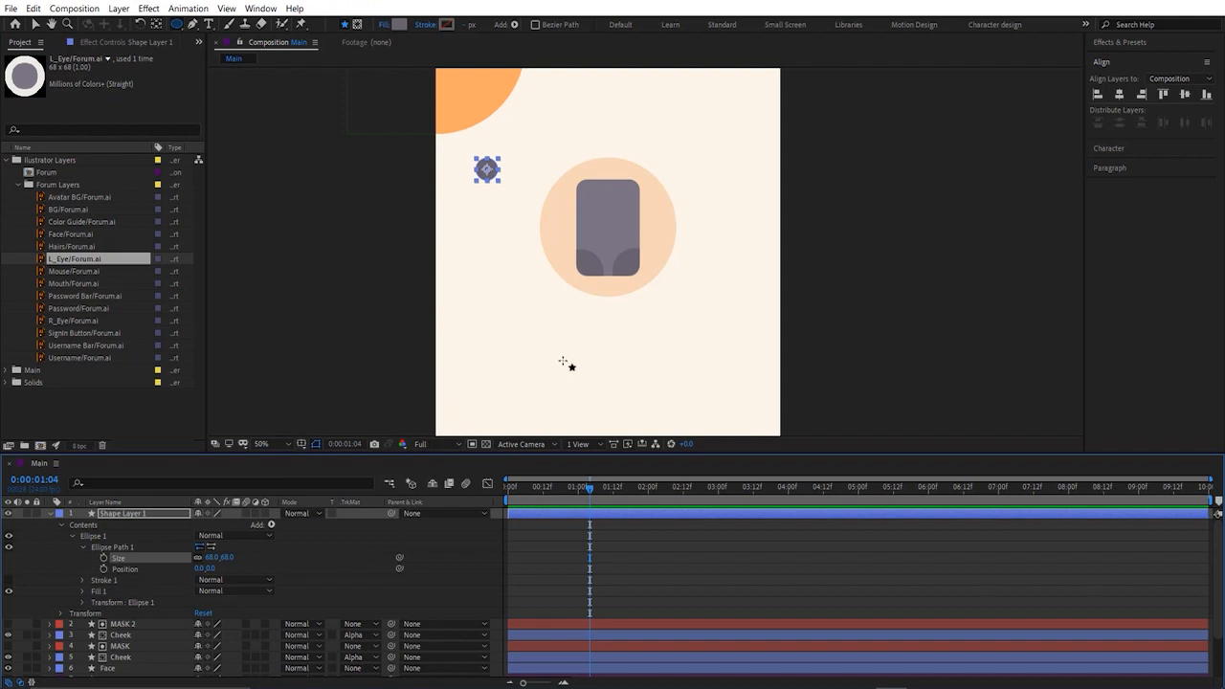
Step: Place the L_Eye/Forum.ai artwork in the composition just below the new circle as a color reference
{"action": "key", "text": "space"}
{"action": "left_click_drag", "start_coordinate": [569, 367], "coordinate": [601, 326]}
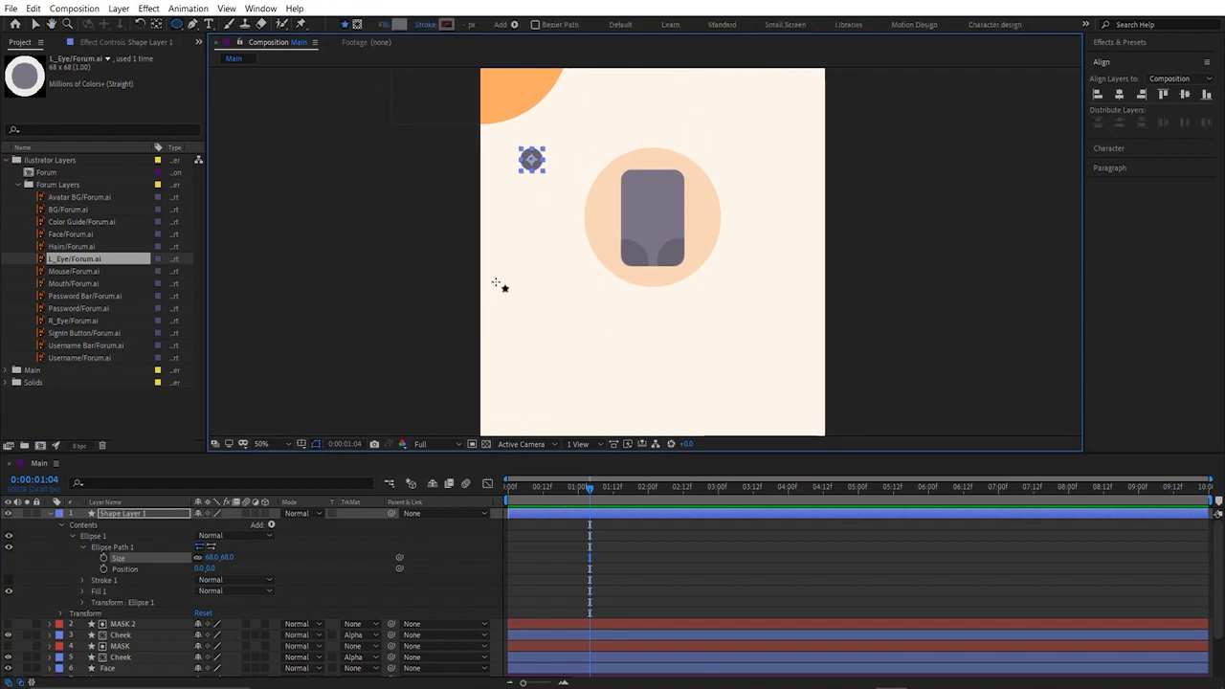
{"action": "left_click_drag", "start_coordinate": [110, 258], "coordinate": [535, 242]}
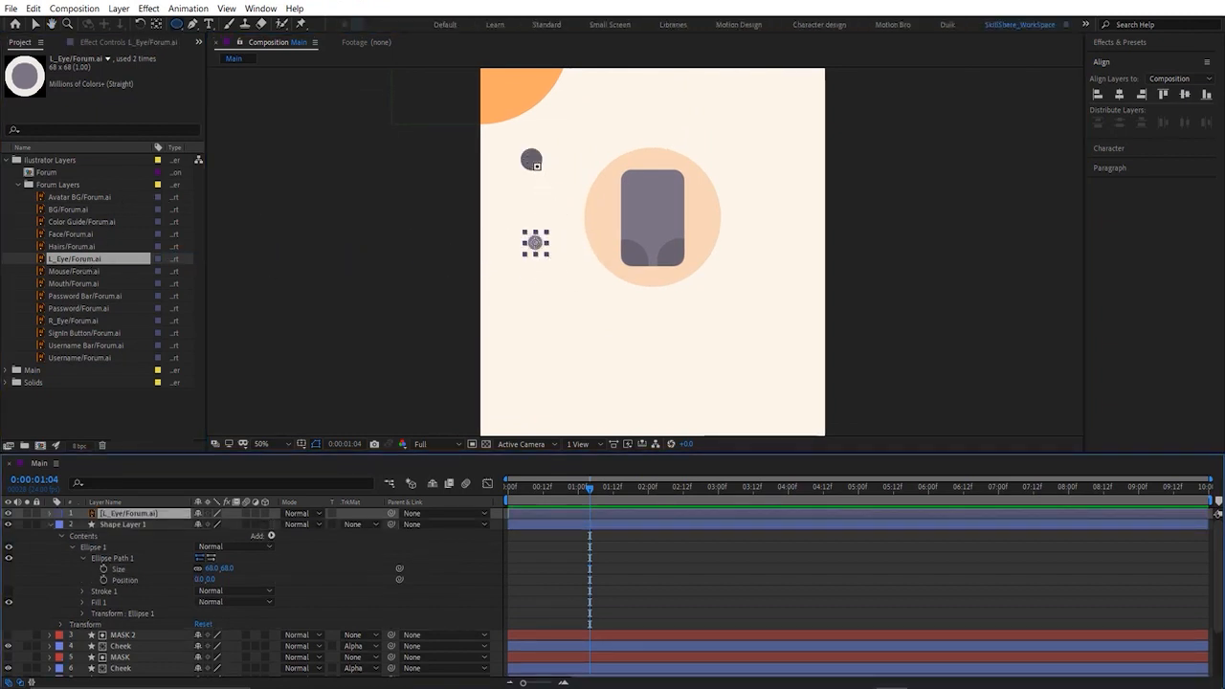
Step: Set the new circle's fill to off-white ECEBE6 and delete the L_Eye/Forum.ai reference layer
{"action": "key", "text": "v"}
{"action": "left_click", "coordinate": [531, 163]}
{"action": "left_click", "coordinate": [501, 25]}
{"action": "left_click", "coordinate": [678, 189]}
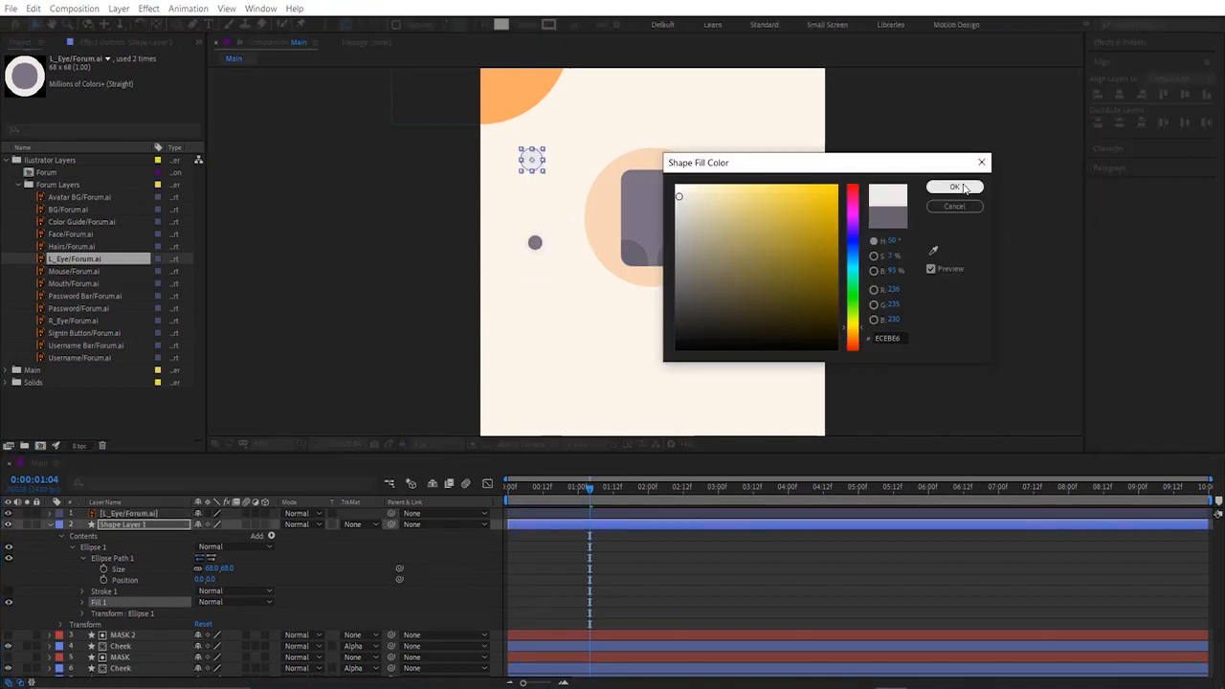
{"action": "left_click", "coordinate": [955, 186]}
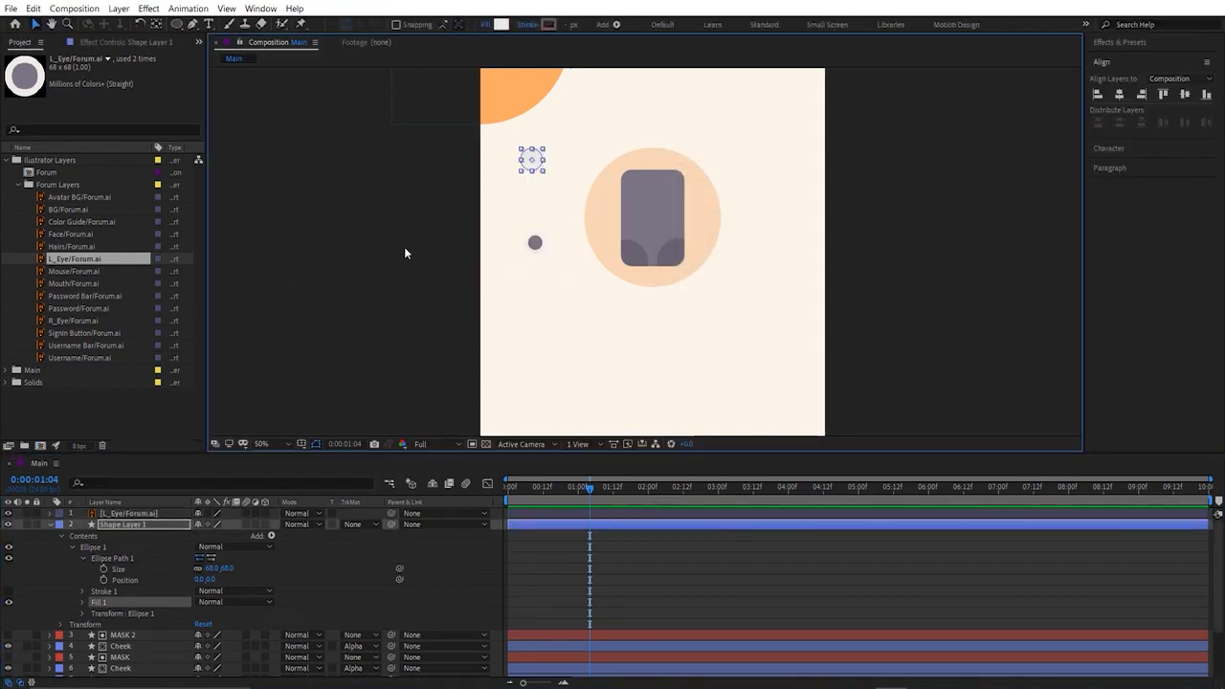
{"action": "left_click", "coordinate": [535, 242]}
{"action": "key", "text": "Delete"}
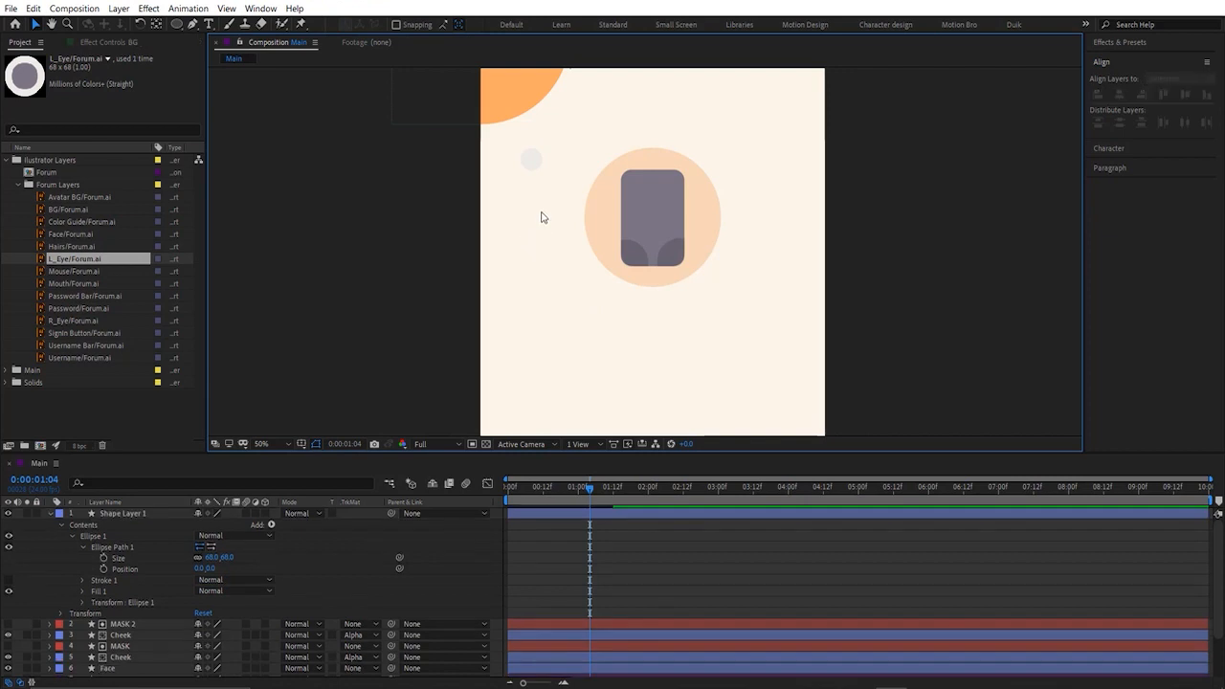
Step: Move the off-white circle onto the left half of the face and rename its layer L_Eye
{"action": "left_click_drag", "start_coordinate": [534, 159], "coordinate": [639, 218]}
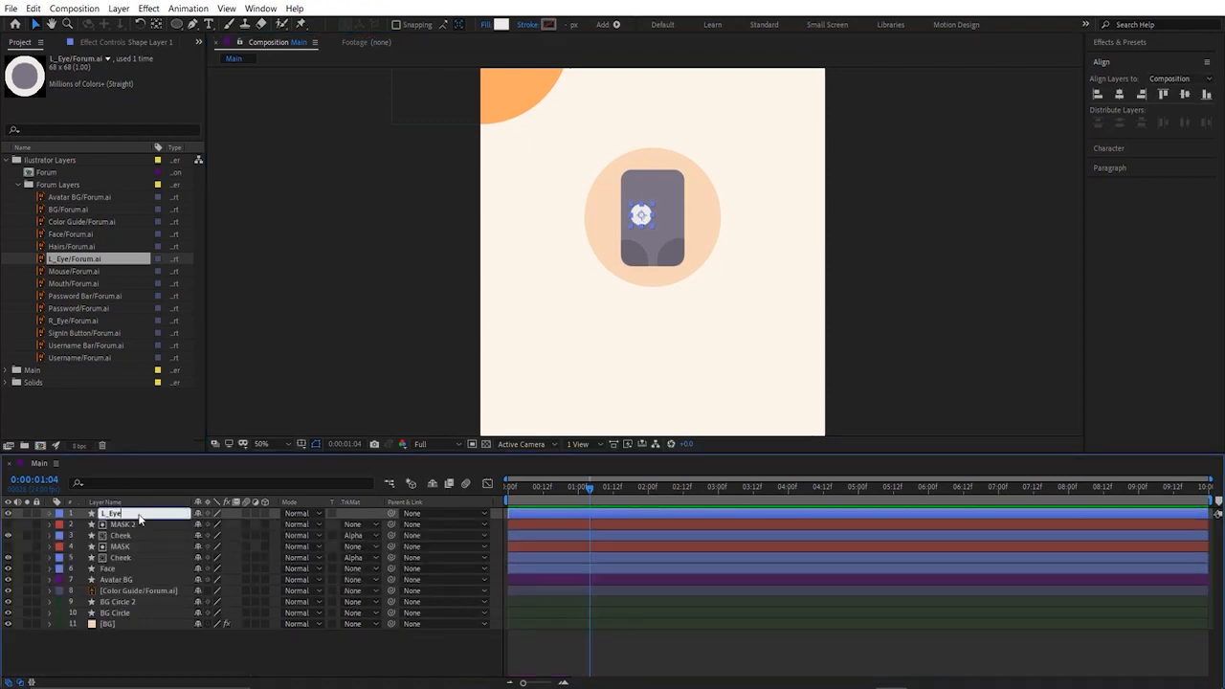
{"action": "key", "text": "Return"}
Step: Duplicate the L_Eye layer, shift the copy right so it sits beside the first eye, and name it R_Eye
{"action": "key", "text": "ctrl+d"}
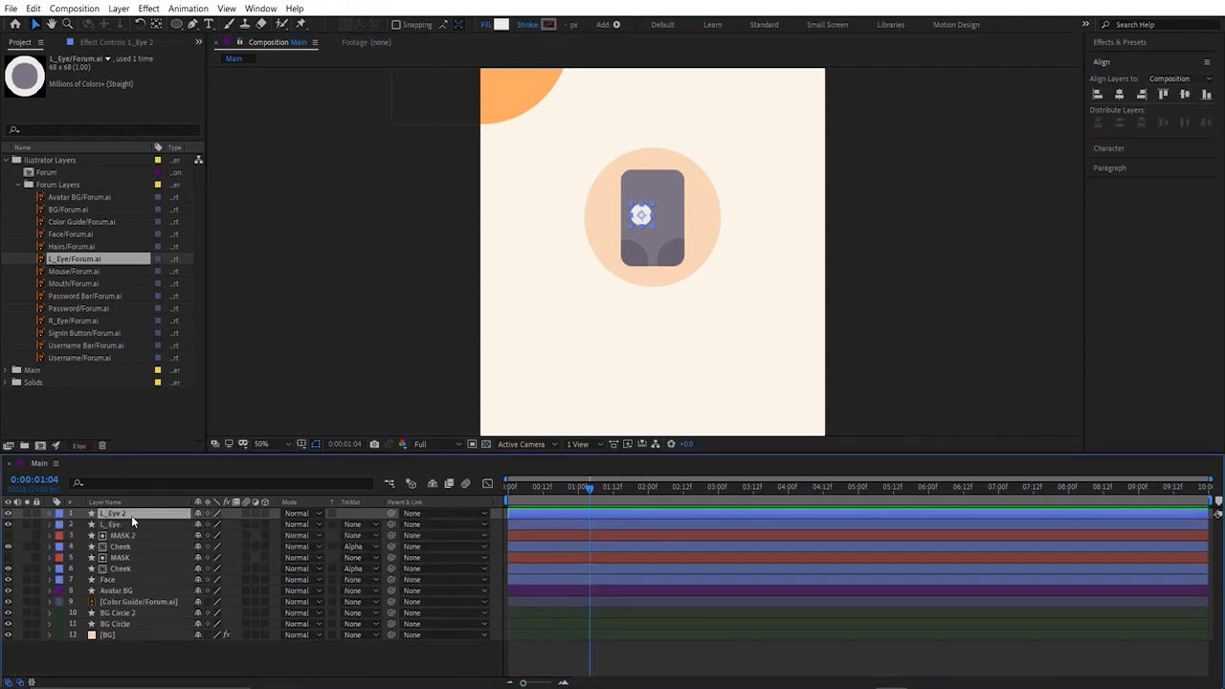
{"action": "key", "text": "Right"}
{"action": "key", "text": "Right"}
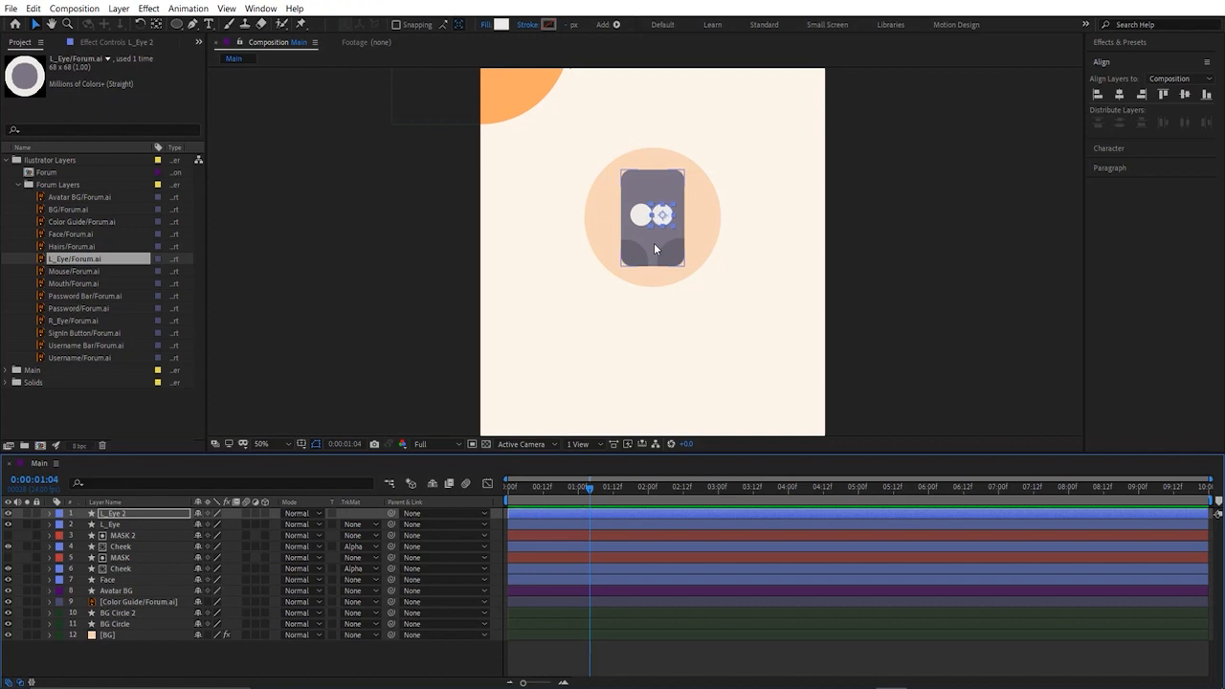
{"action": "key", "text": "Return"}
{"action": "type", "text": "R_Eye"}
{"action": "key", "text": "Return"}
Step: Duplicate the L_Eye layer again and set the copy's ellipse path size to 34 × 34
{"action": "left_click", "coordinate": [100, 524]}
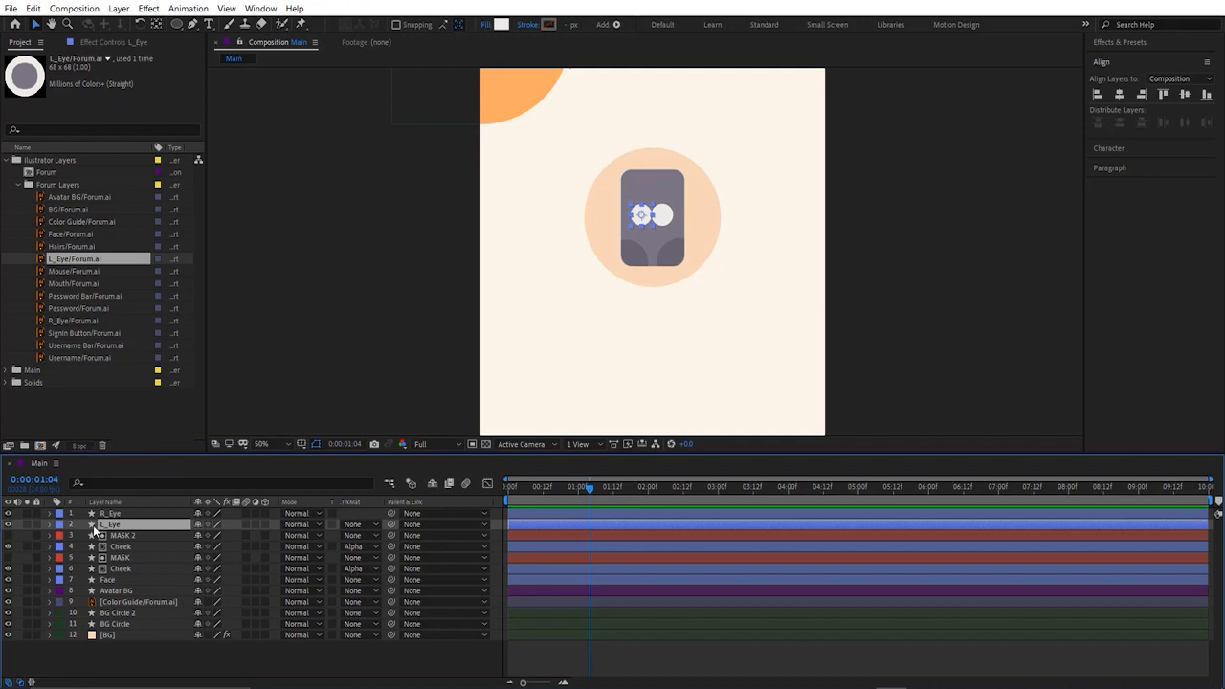
{"action": "key", "text": "ctrl+d"}
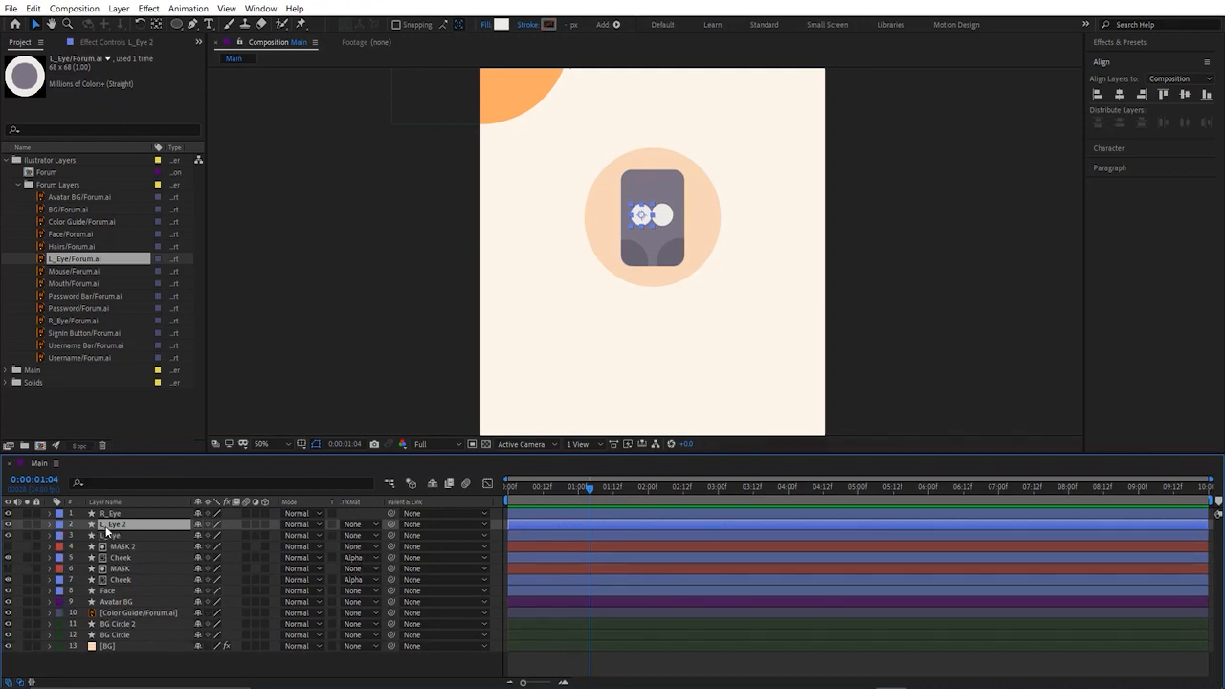
{"action": "left_click", "coordinate": [51, 524]}
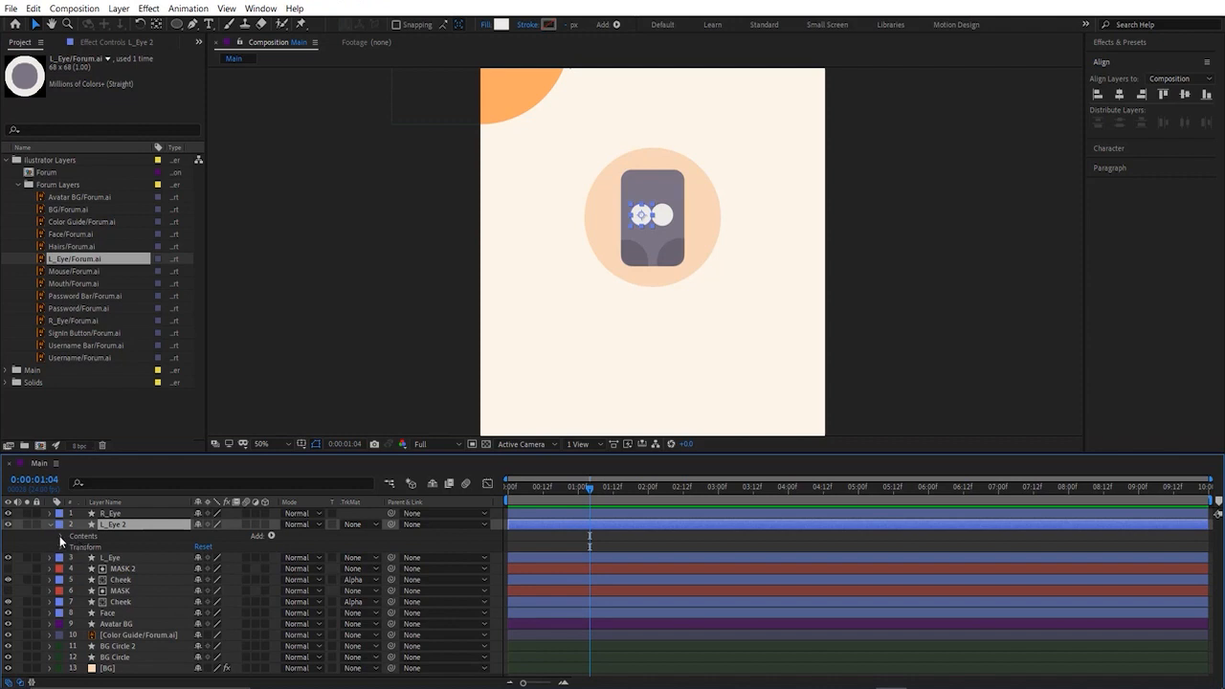
{"action": "left_click", "coordinate": [60, 536]}
{"action": "left_click", "coordinate": [73, 547]}
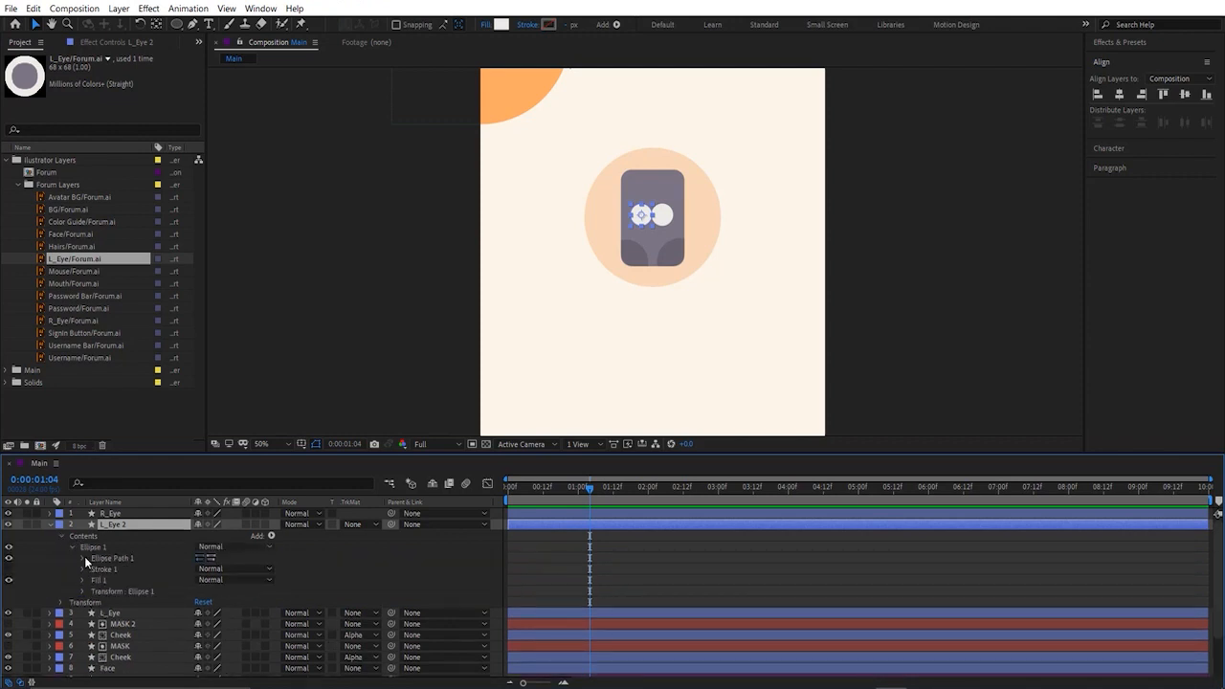
{"action": "left_click", "coordinate": [82, 557]}
{"action": "left_click", "coordinate": [210, 569]}
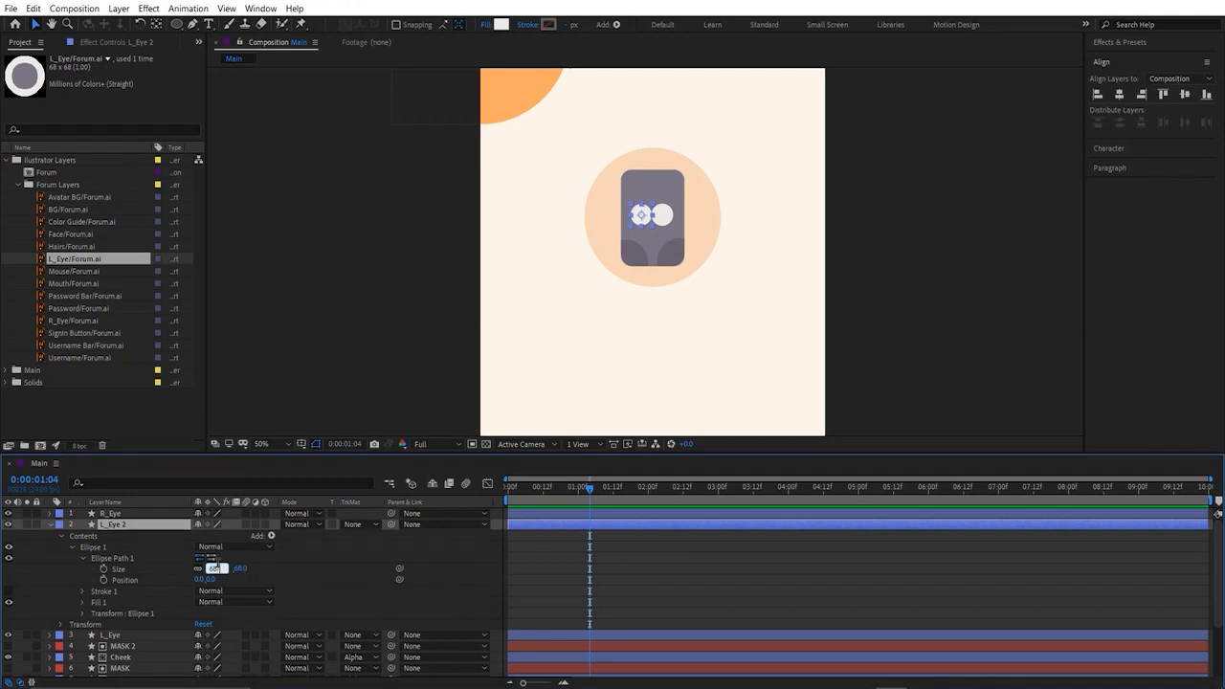
{"action": "type", "text": "34"}
{"action": "key", "text": "Return"}
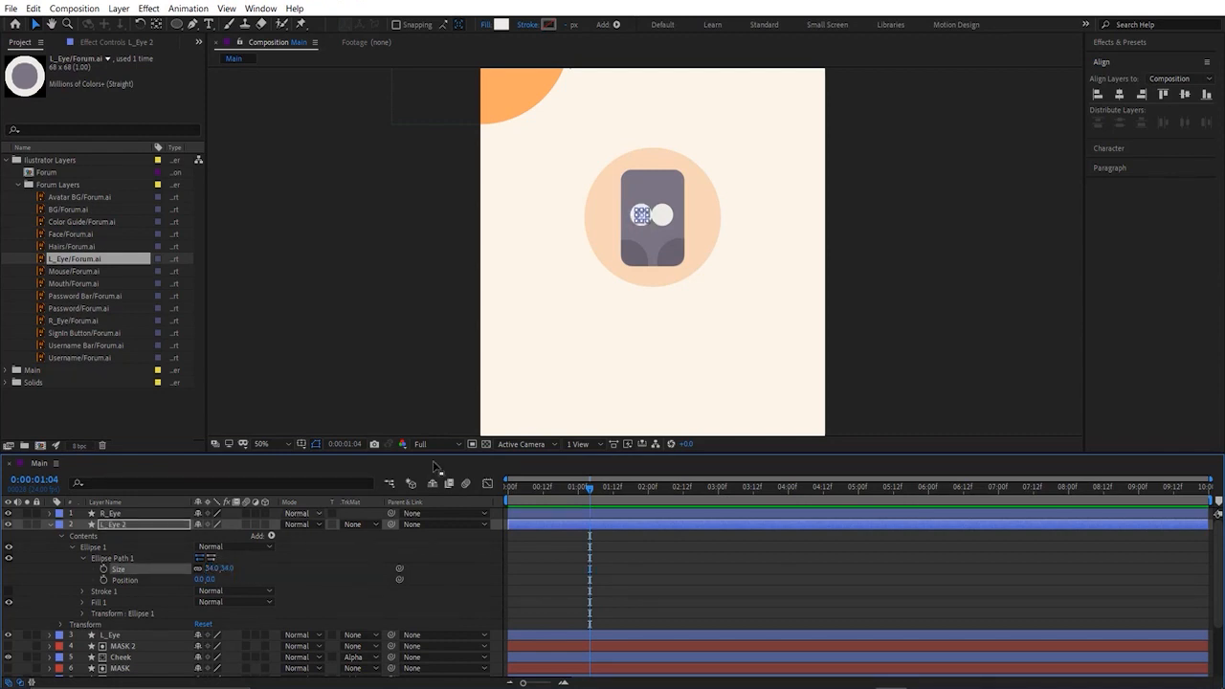
Step: Fill the small inner circle with the dark purple-gray of the L_Eye/Forum.ai reference and delete that reference layer
{"action": "scroll", "coordinate": [634, 251], "scroll_direction": "up", "scroll_amount": 1}
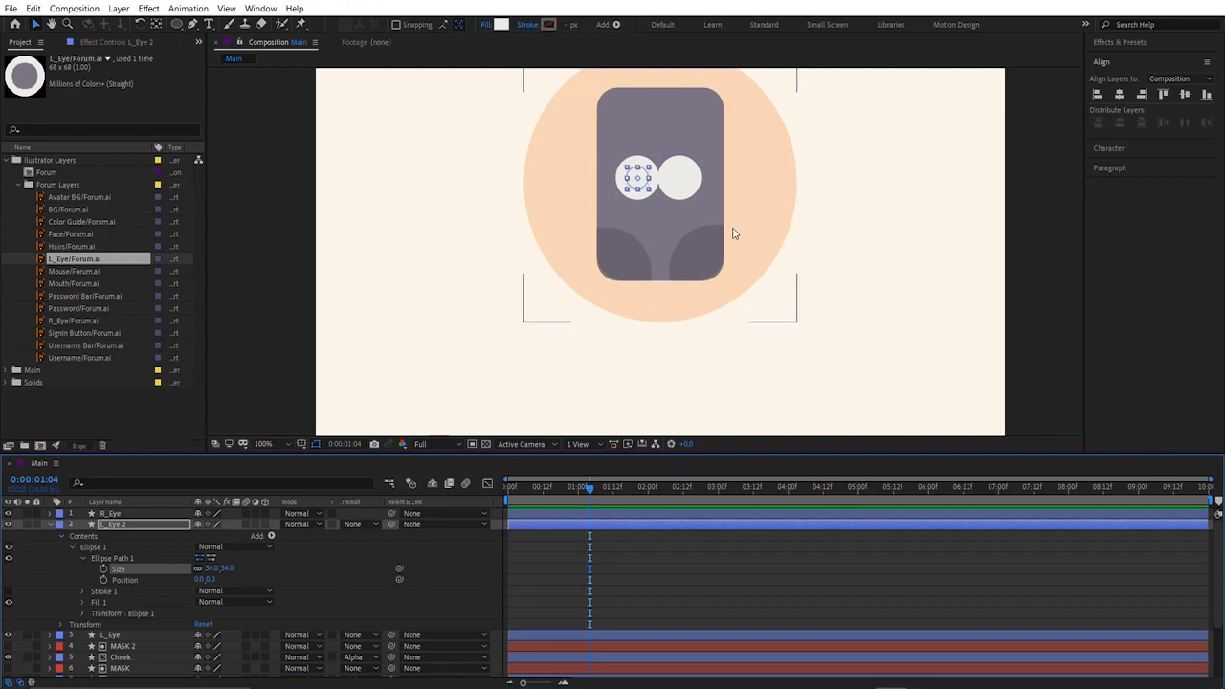
{"action": "scroll", "coordinate": [729, 235], "scroll_direction": "down", "scroll_amount": 1}
{"action": "scroll", "coordinate": [713, 247], "scroll_direction": "down", "scroll_amount": 2}
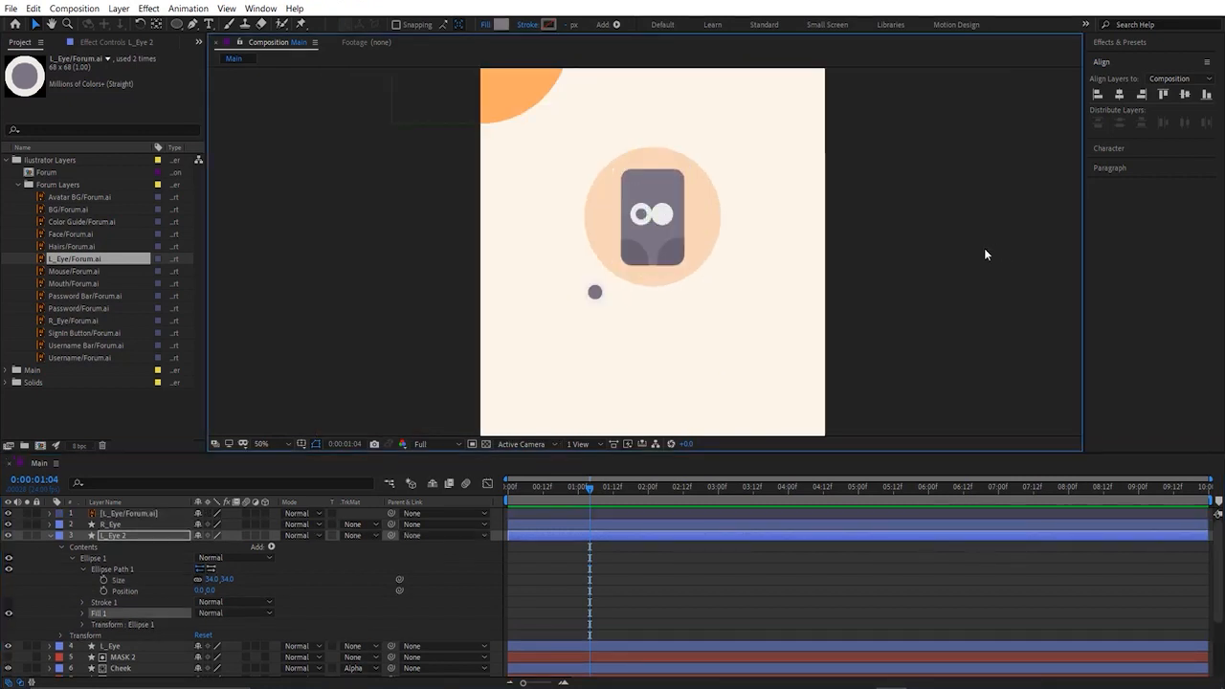
{"action": "left_click", "coordinate": [985, 254]}
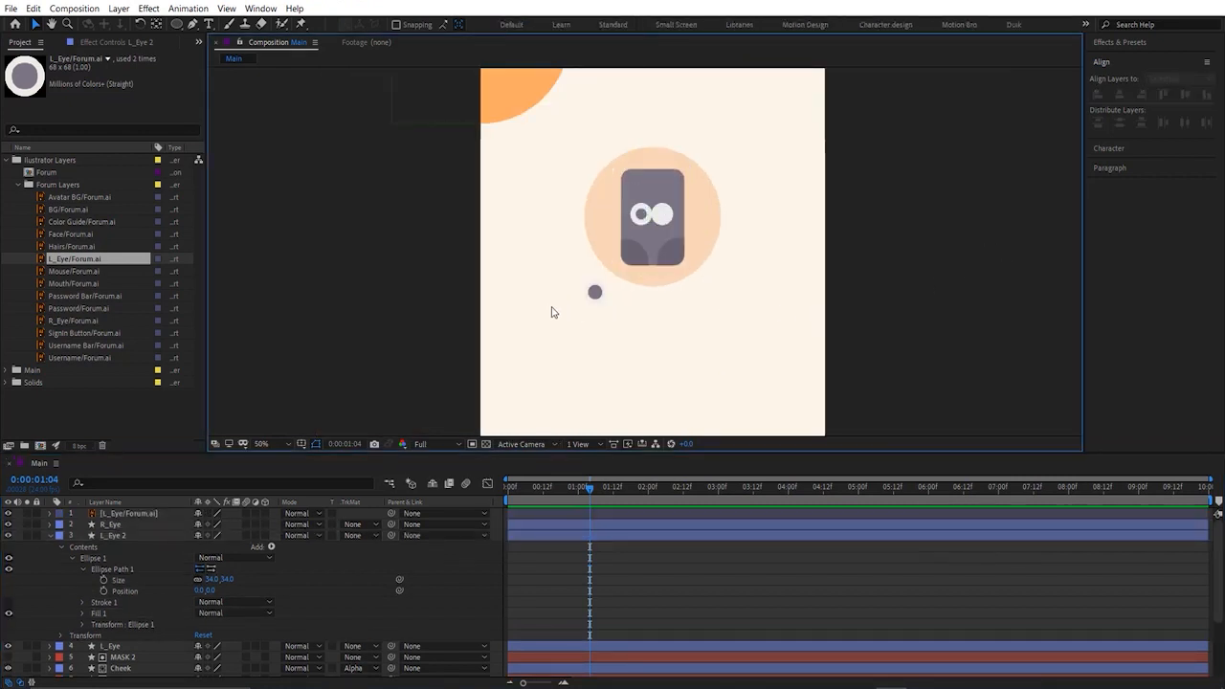
{"action": "left_click", "coordinate": [598, 296]}
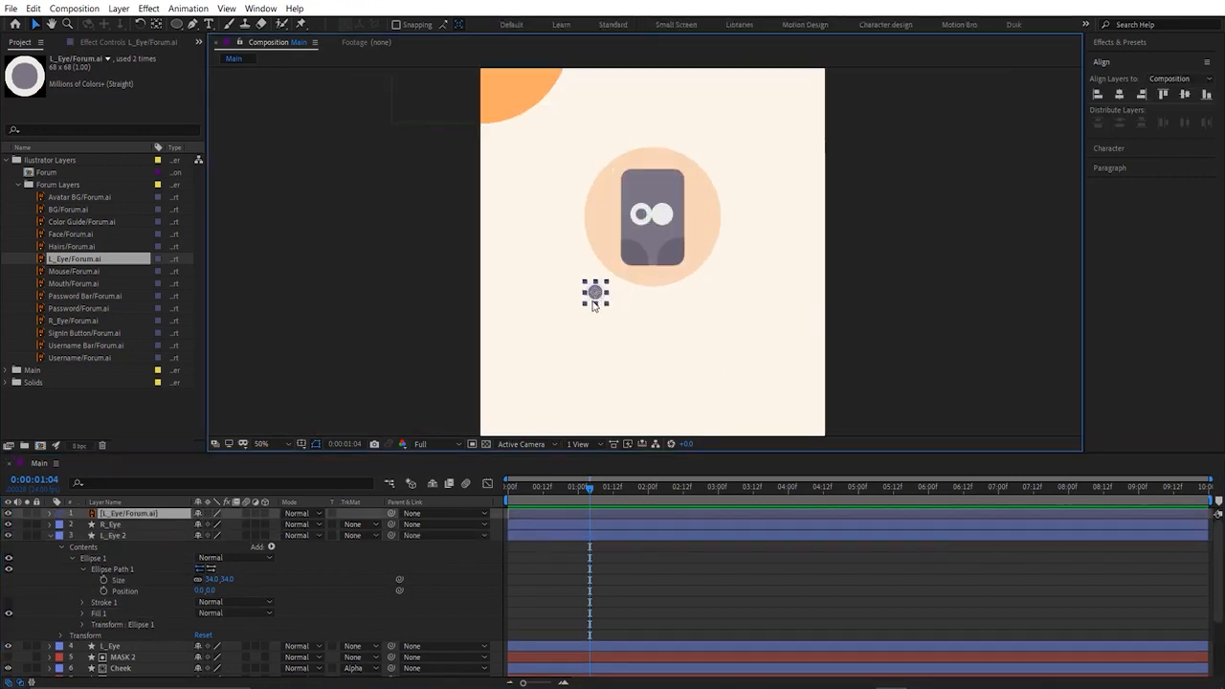
{"action": "key", "text": "Delete"}
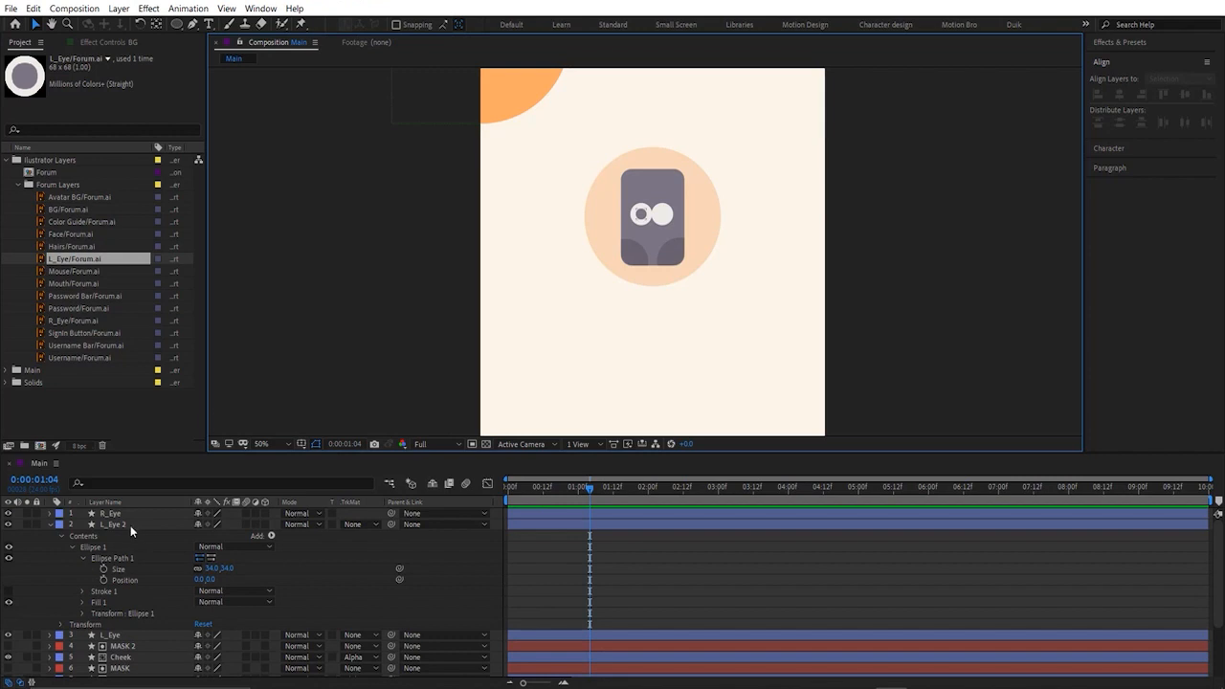
Step: Rename the inner circle's layer L_Eyeball and collapse its properties
{"action": "left_click", "coordinate": [130, 525]}
{"action": "key", "text": "Return"}
{"action": "type", "text": "L"}
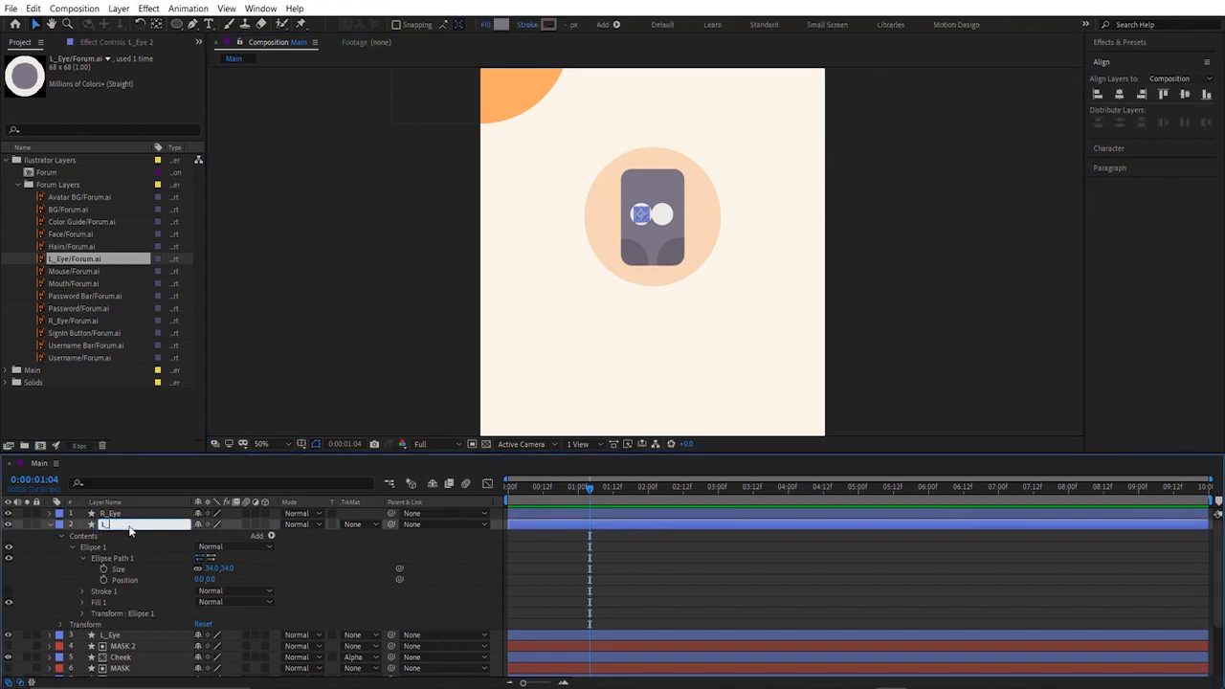
{"action": "type", "text": "_Eyeball"}
{"action": "key", "text": "Return"}
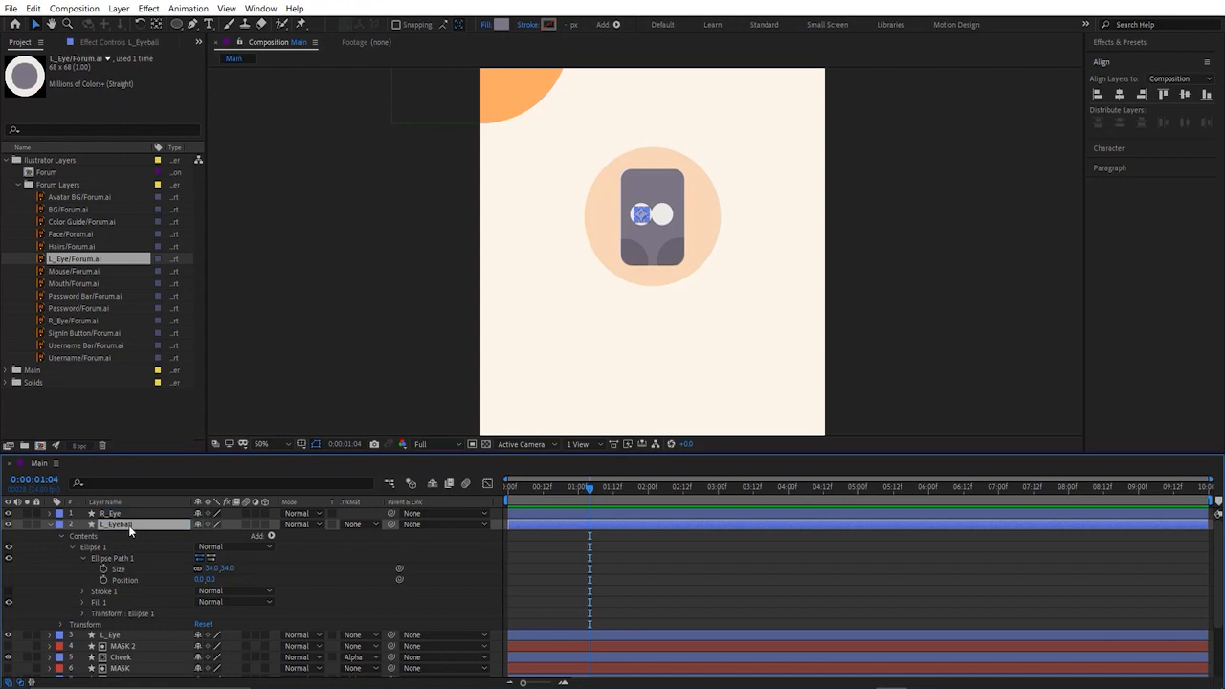
{"action": "left_click", "coordinate": [49, 524]}
Step: Duplicate the L_Eyeball layer, place the copy above R_Eye at the top of the stack, and name it R_Eyeball
{"action": "key", "text": "ctrl+d"}
{"action": "left_click_drag", "start_coordinate": [122, 526], "coordinate": [126, 515]}
{"action": "key", "text": "Return"}
{"action": "type", "text": "R"}
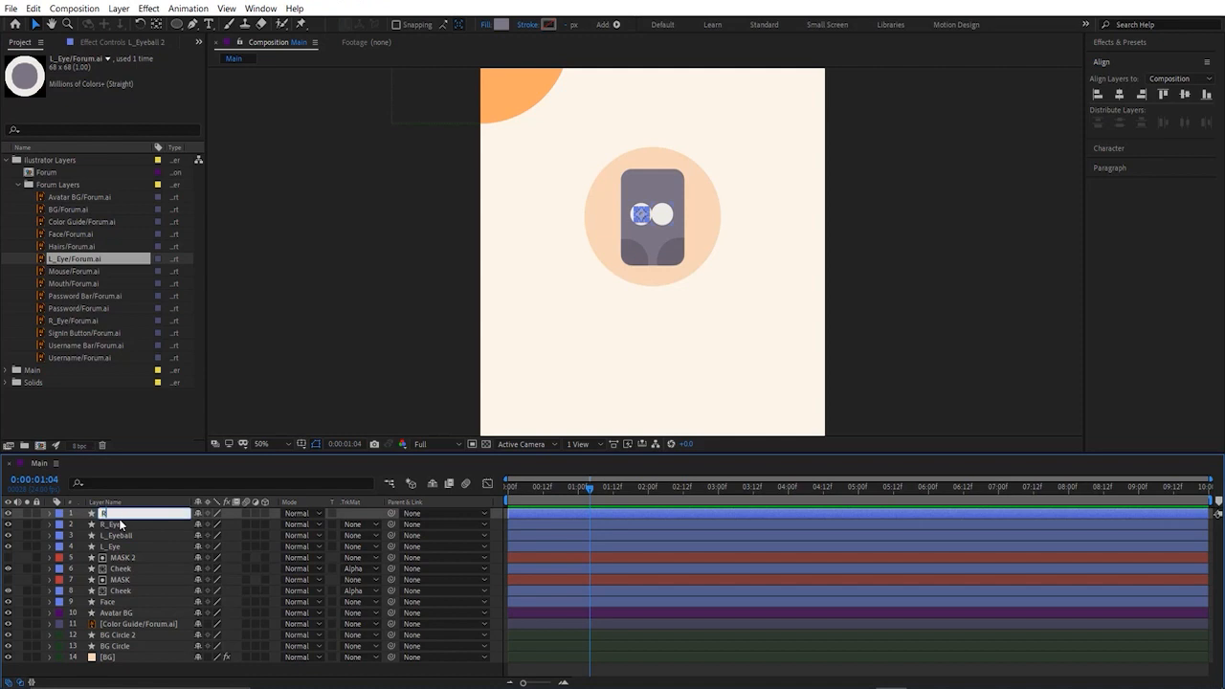
{"action": "key", "text": "Return"}
Step: Move the R_Eyeball circle to the right until it is centered in the right eye
{"action": "key", "text": "shift+Right"}
{"action": "key", "text": "shift+Right"}
{"action": "key", "text": "shift+Right"}
{"action": "key", "text": "shift+Right"}
{"action": "key", "text": "shift+Right"}
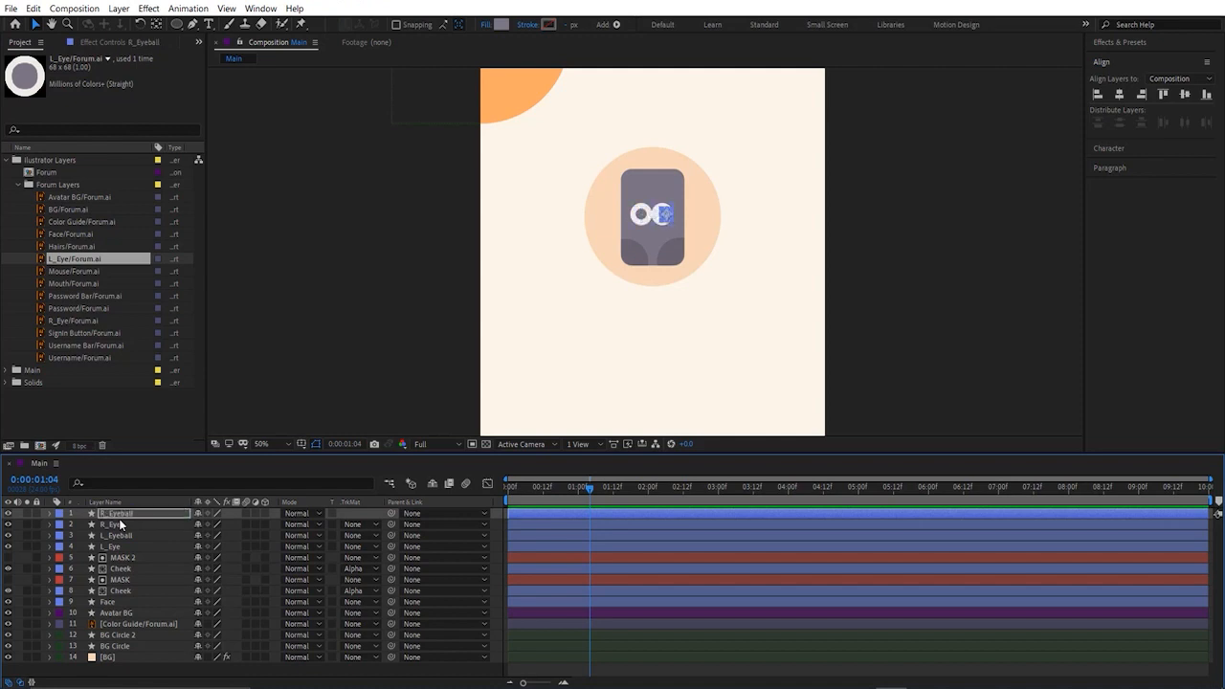
{"action": "key", "text": "Left"}
{"action": "key", "text": "Left"}
{"action": "key", "text": "Left"}
{"action": "key", "text": "Left"}
{"action": "key", "text": "Left"}
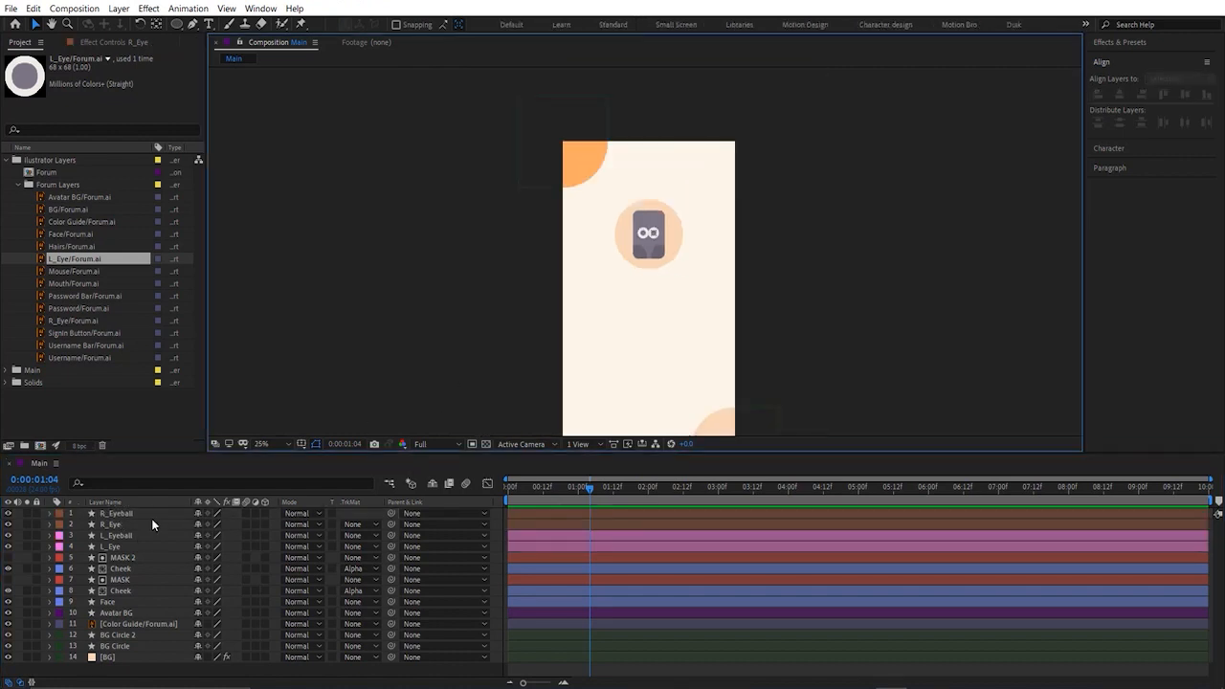
Step: Try moving the Face layer down on its own to test which parts follow it, and undo the move
{"action": "left_click", "coordinate": [127, 613]}
{"action": "left_click", "coordinate": [107, 601]}
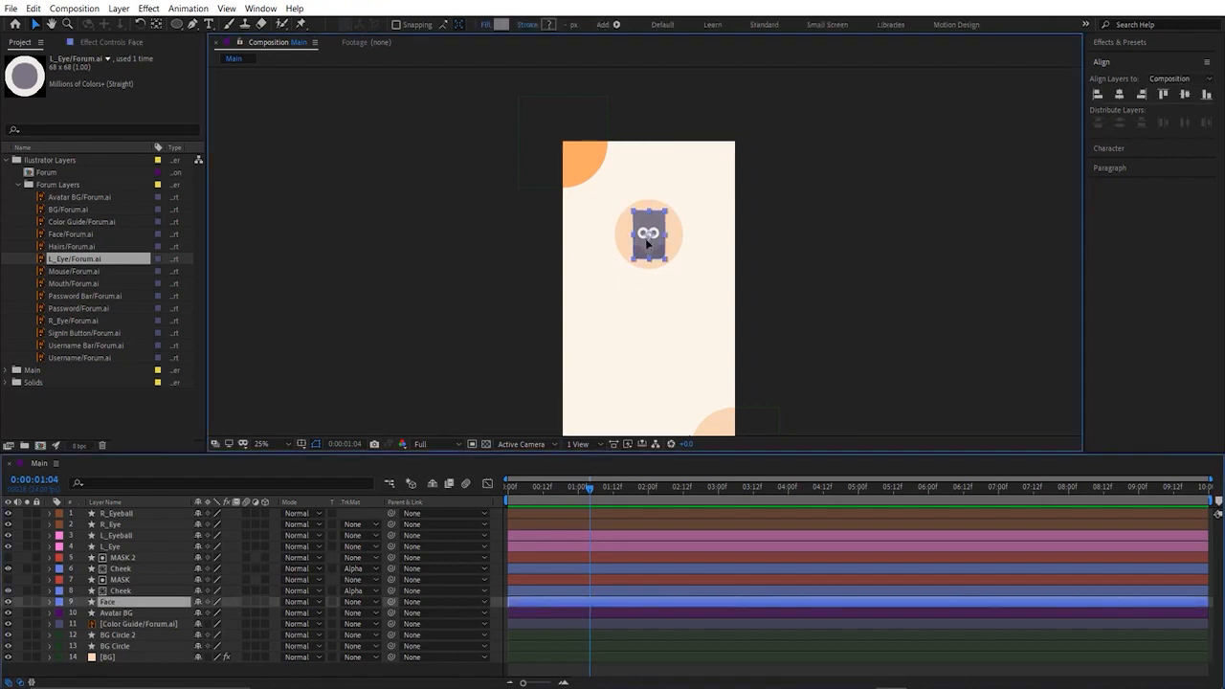
{"action": "left_click_drag", "start_coordinate": [650, 251], "coordinate": [647, 327]}
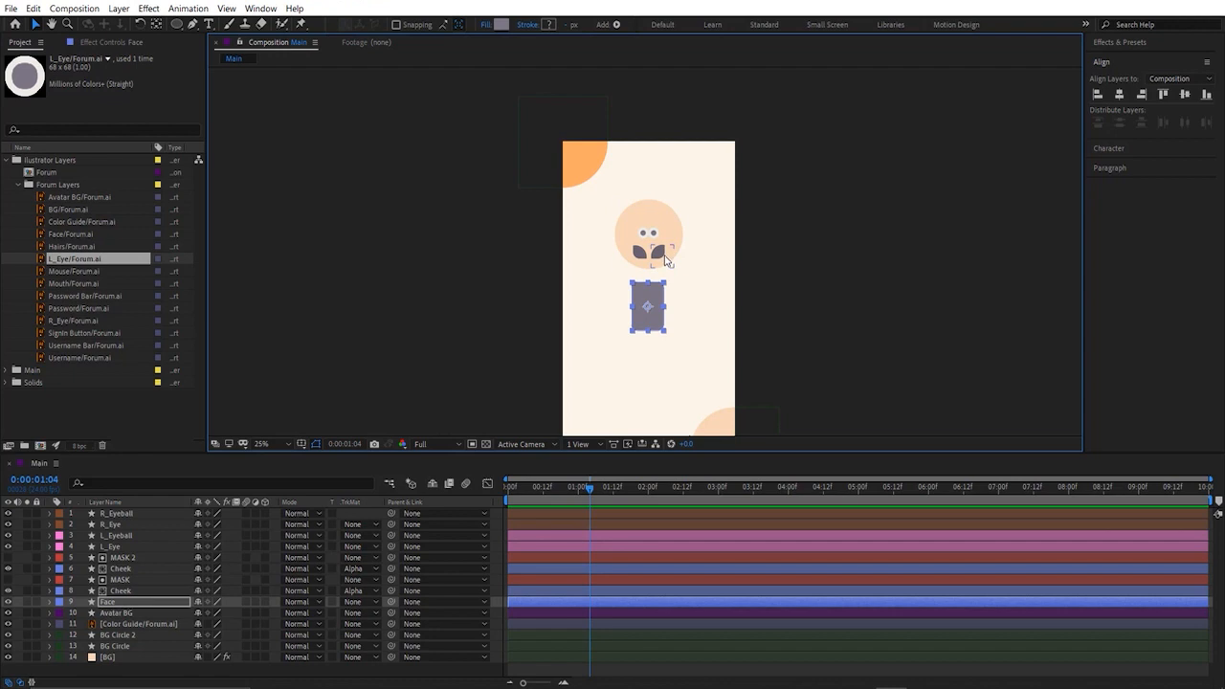
{"action": "key", "text": "ctrl+z"}
{"action": "scroll", "coordinate": [656, 280], "scroll_direction": "up", "scroll_amount": 2}
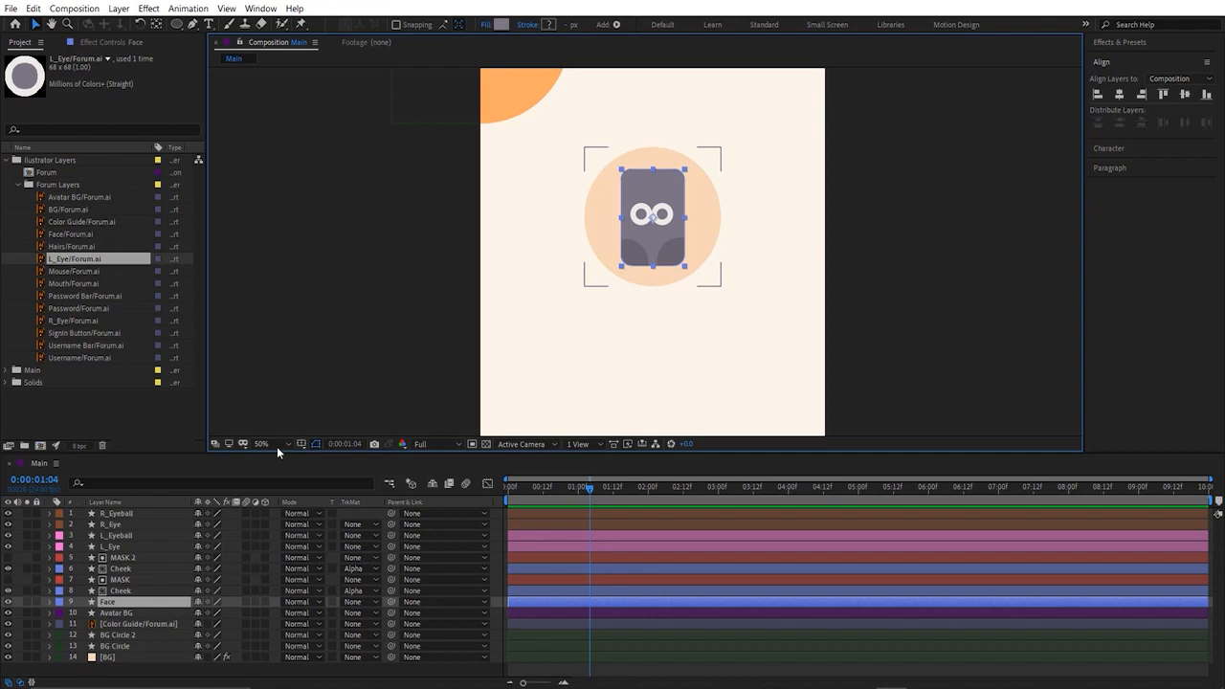
Step: Parent the MASK, MASK 2 and both Cheek layers to the Face layer, and test the link by moving Face downward
{"action": "left_click", "coordinate": [134, 606]}
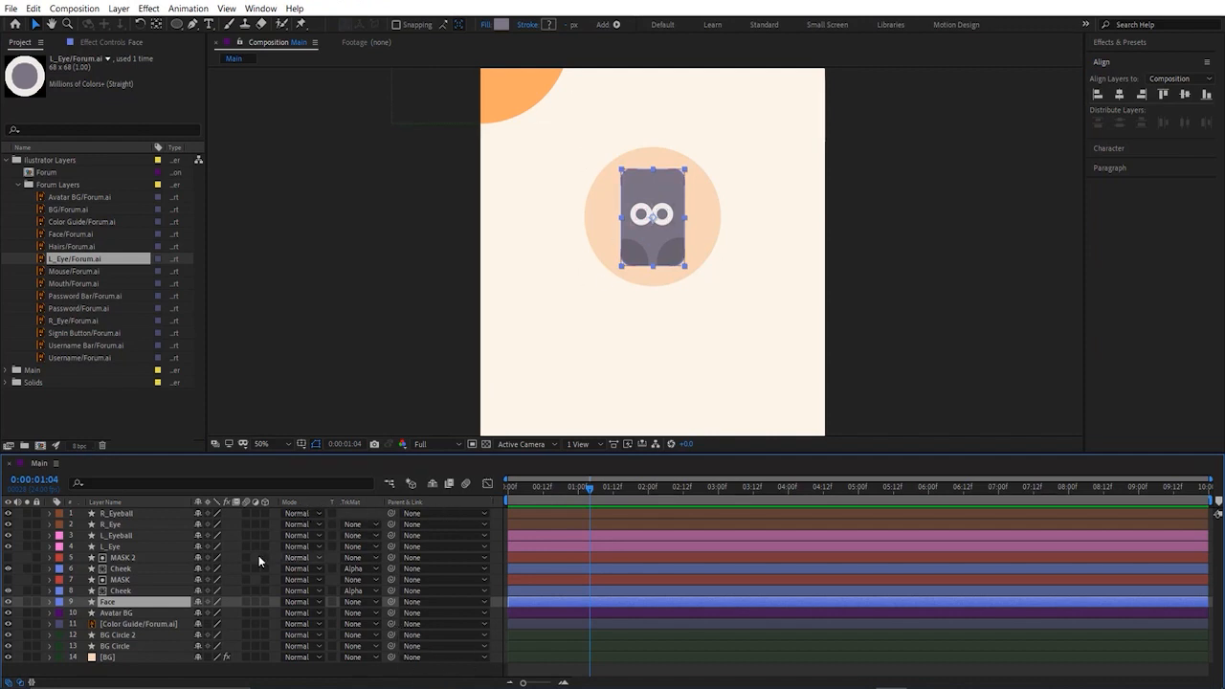
{"action": "left_click", "coordinate": [142, 516]}
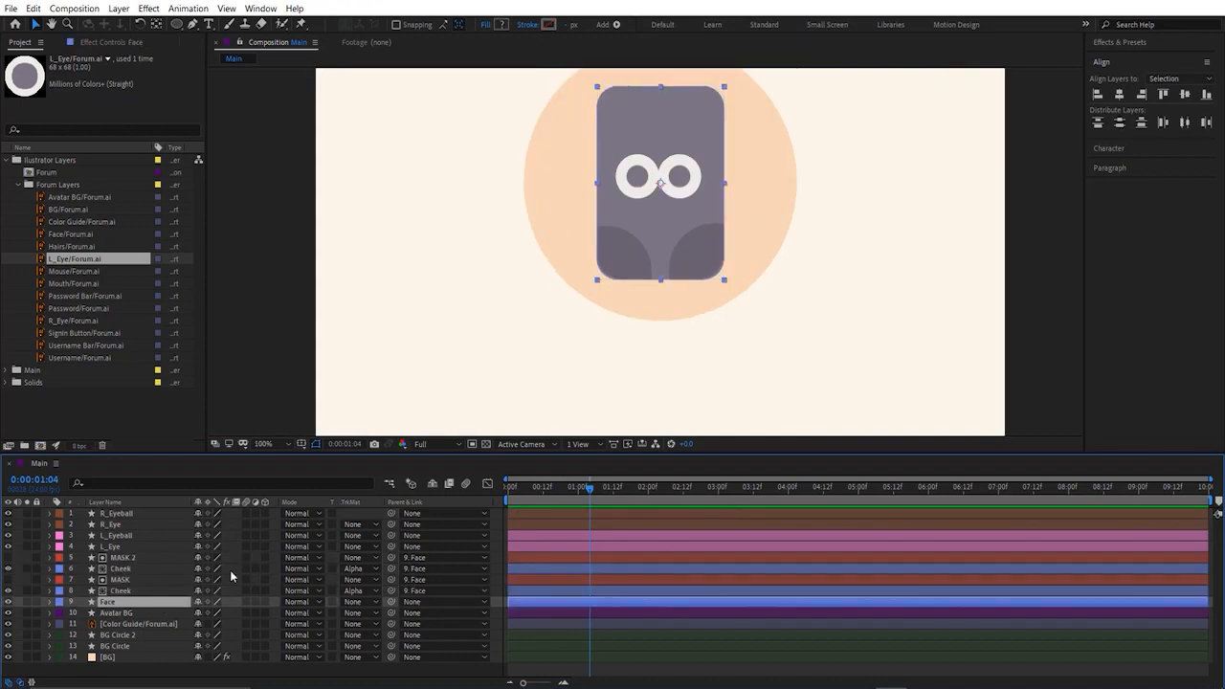
{"action": "left_click_drag", "start_coordinate": [660, 184], "coordinate": [665, 293]}
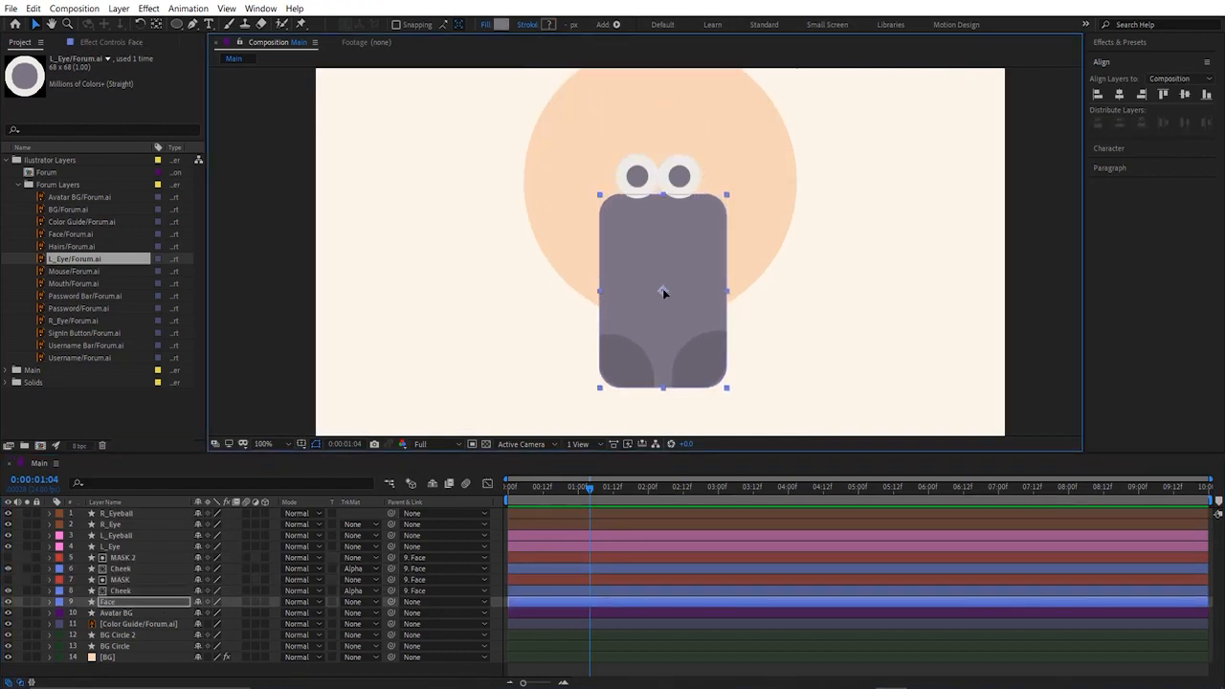
Step: Undo the downward Face move, and try moving the R_Eyeball circle right past the edge of the right eye before undoing that as well
{"action": "key", "text": "ctrl+z"}
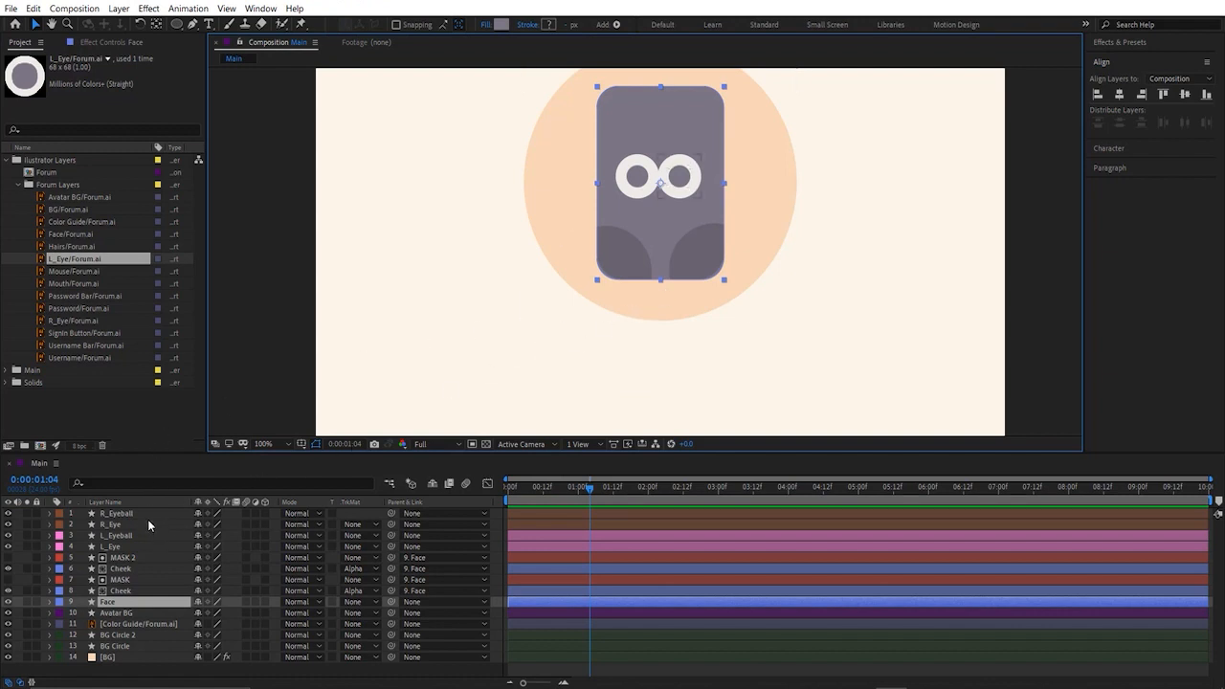
{"action": "left_click", "coordinate": [147, 514]}
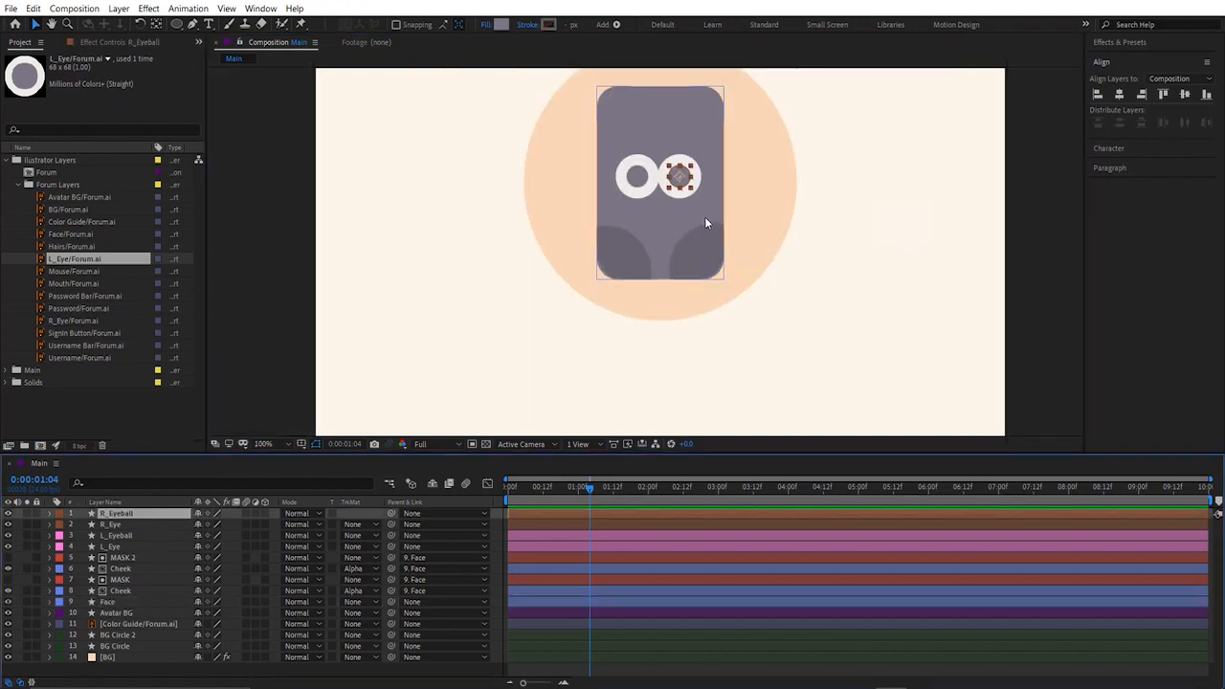
{"action": "left_click_drag", "start_coordinate": [679, 176], "coordinate": [710, 177]}
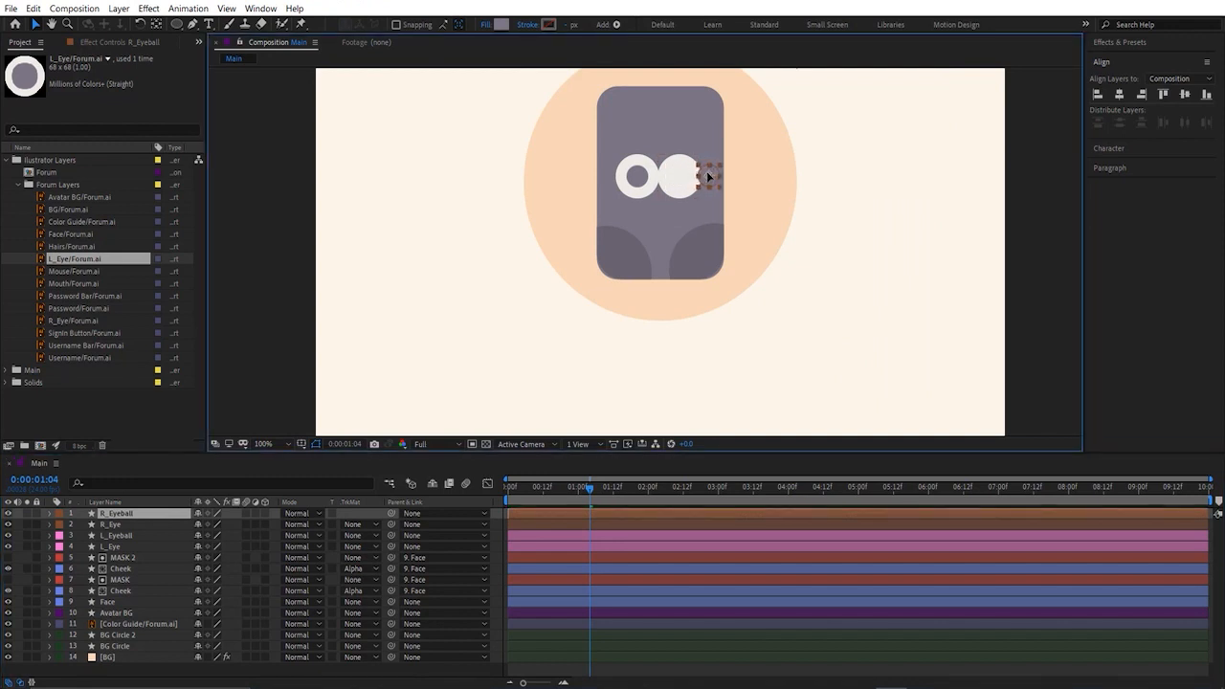
{"action": "key", "text": "ctrl+z"}
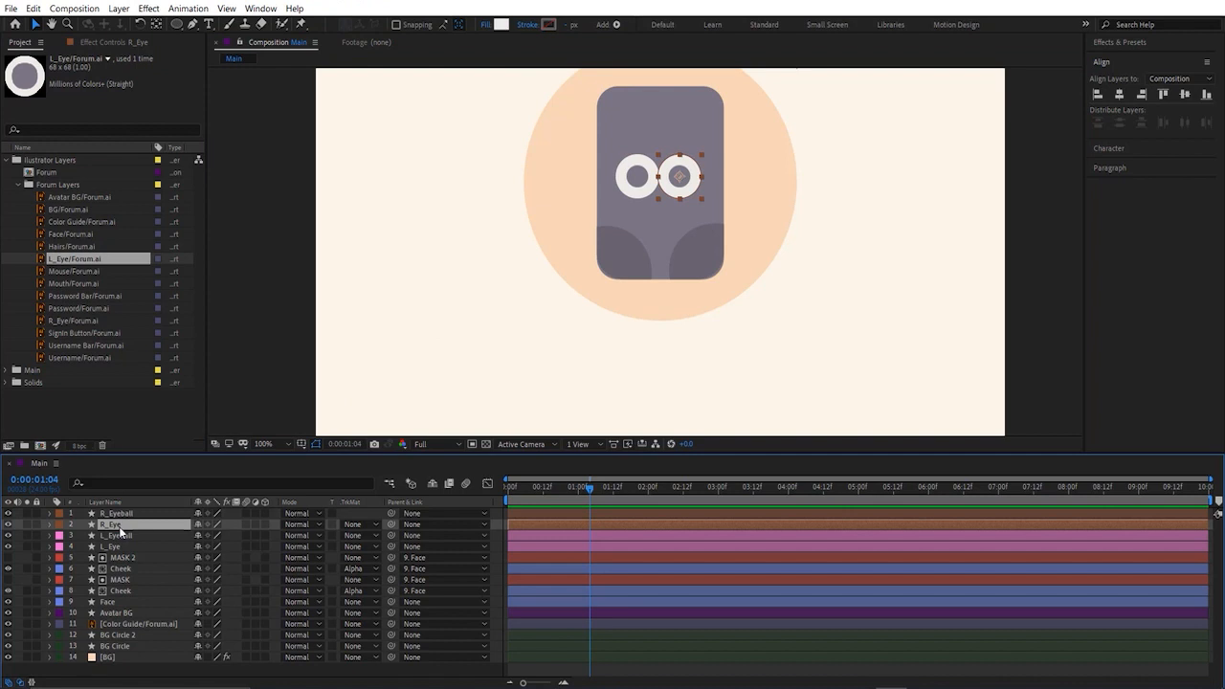
Step: Duplicate the R_Eye layer, place the copy above R_Eyeball, and name it Mask
{"action": "key", "text": "ctrl+d"}
{"action": "left_click_drag", "start_coordinate": [120, 526], "coordinate": [130, 520]}
{"action": "key", "text": "Return"}
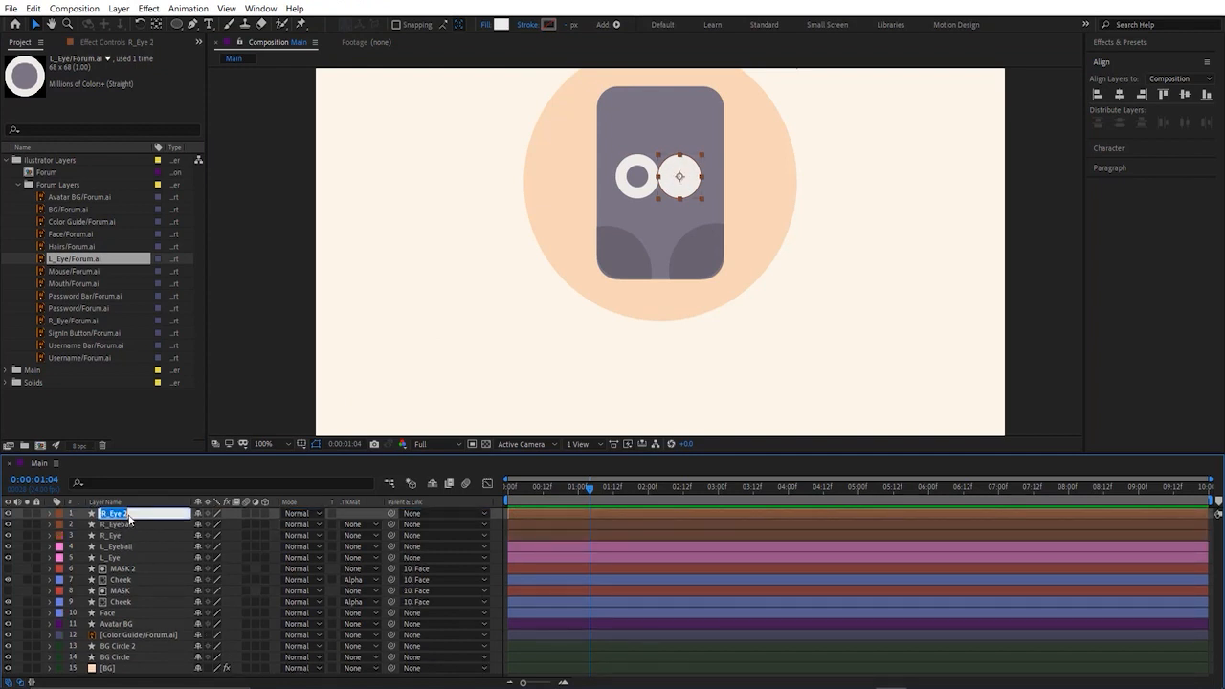
{"action": "type", "text": "Mask"}
{"action": "key", "text": "Return"}
Step: Set R_Eyeball's track matte to Alpha Matte "Mask", and test it by moving the eyeball up over the eye's edge and restoring it
{"action": "left_click", "coordinate": [146, 523]}
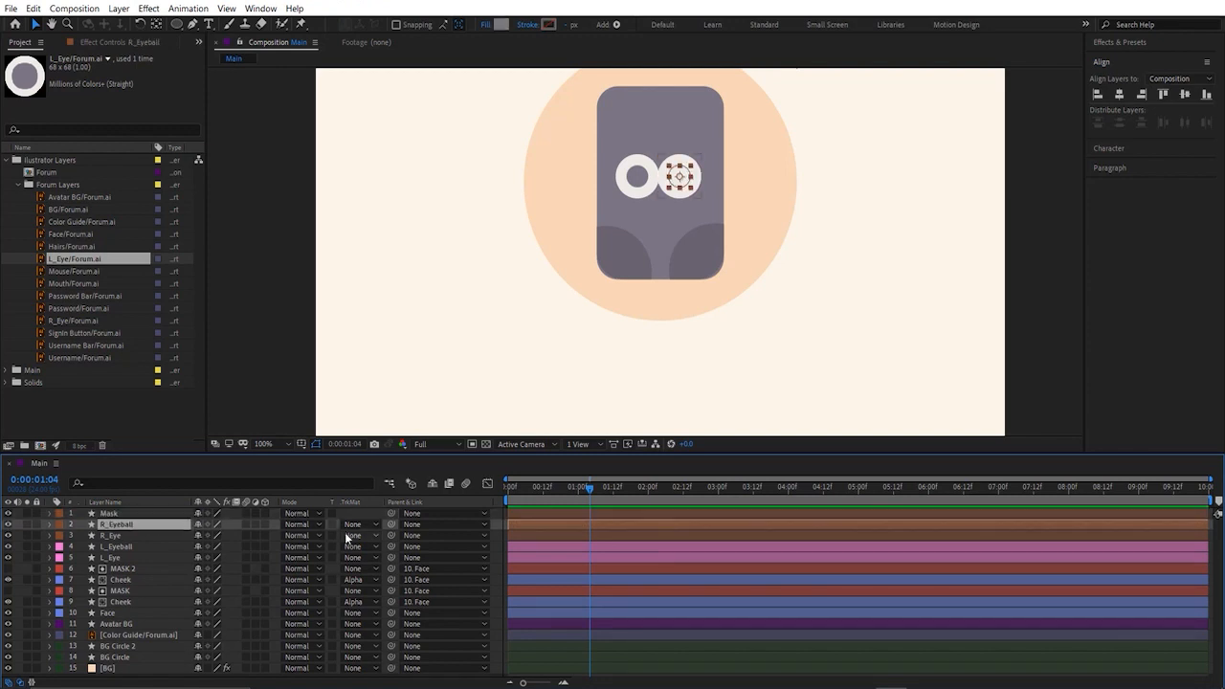
{"action": "left_click", "coordinate": [358, 526]}
{"action": "left_click", "coordinate": [368, 557]}
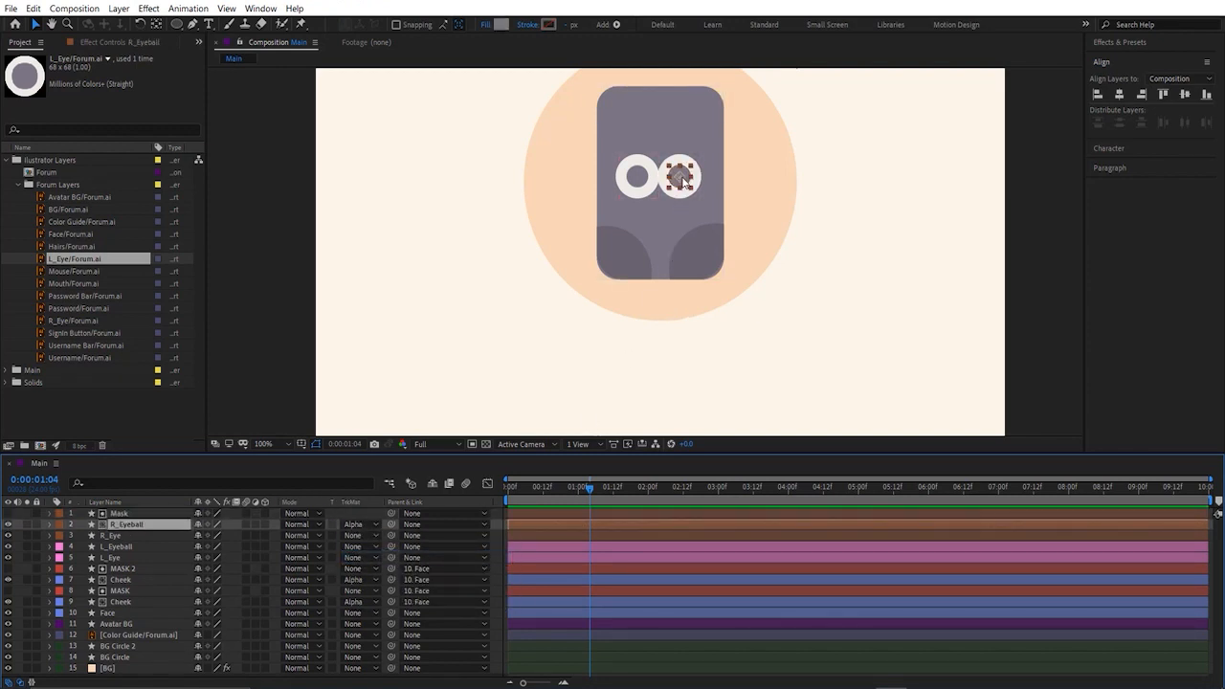
{"action": "mouse_move", "coordinate": [708, 179]}
{"action": "left_mouse_down"}
{"action": "mouse_move", "coordinate": [721, 179]}
{"action": "mouse_move", "coordinate": [696, 162]}
{"action": "left_mouse_up"}
{"action": "left_click", "coordinate": [851, 262]}
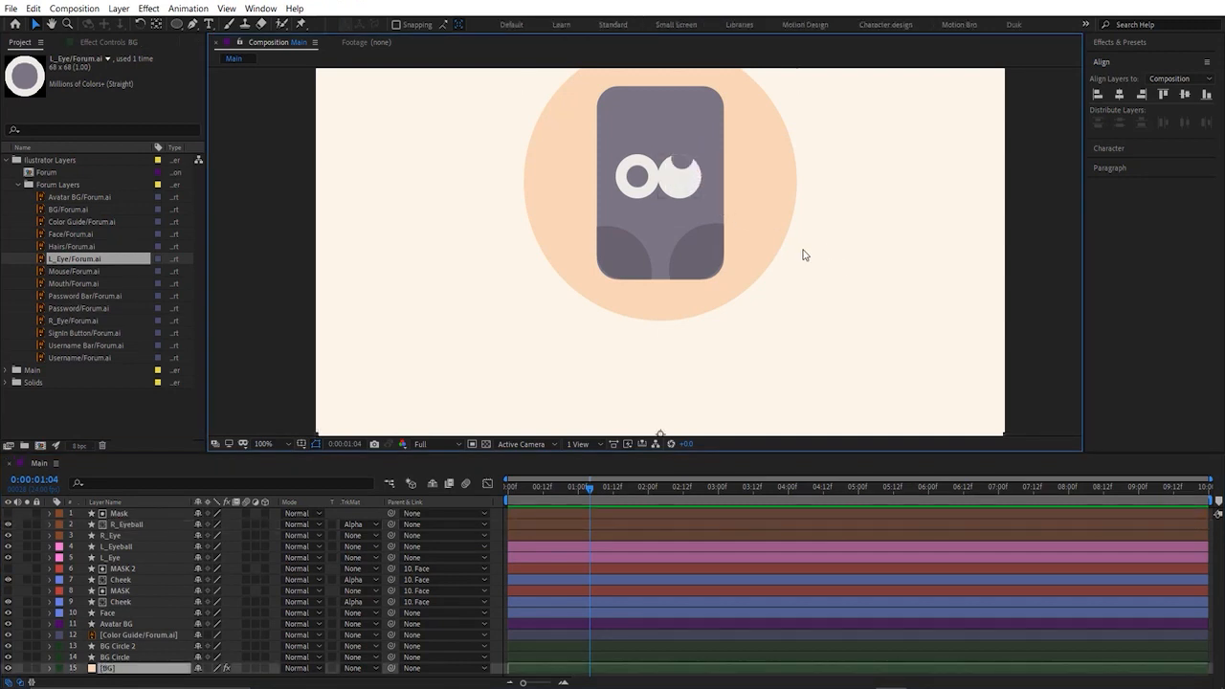
{"action": "left_click", "coordinate": [677, 167]}
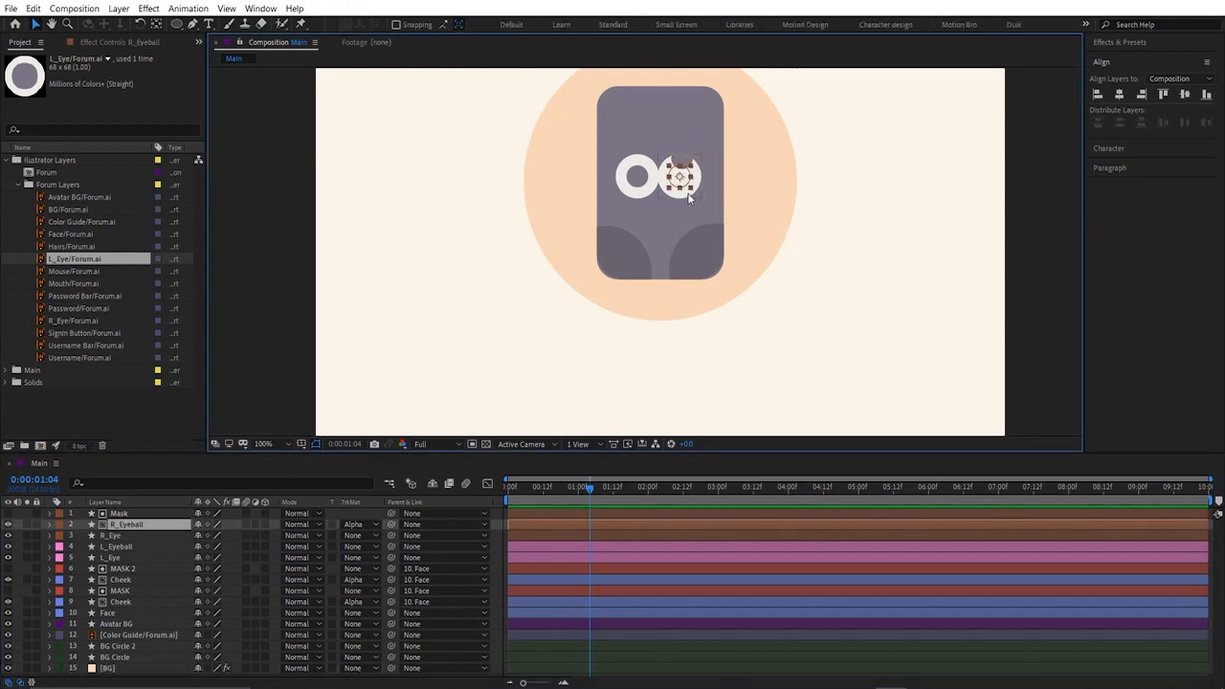
Step: Duplicate the L_Eye layer, place the copy above L_Eyeball, and name it Mask
{"action": "left_click", "coordinate": [126, 557]}
{"action": "key", "text": "ctrl+d"}
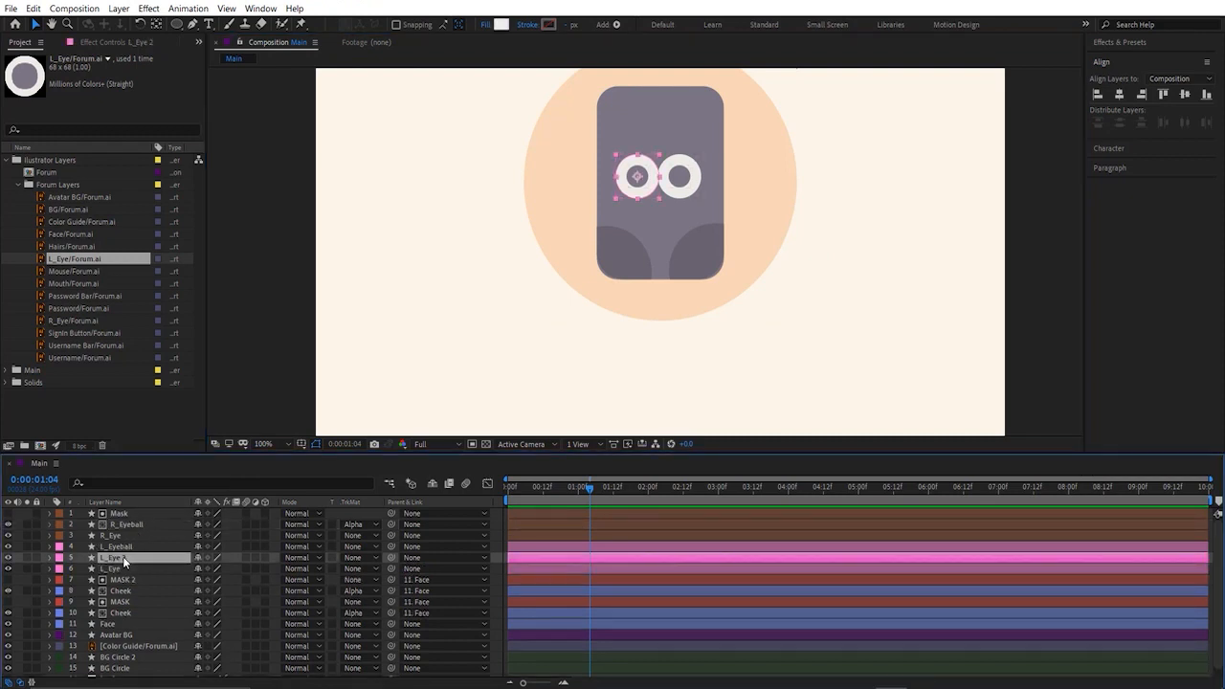
{"action": "left_click_drag", "start_coordinate": [127, 557], "coordinate": [132, 546]}
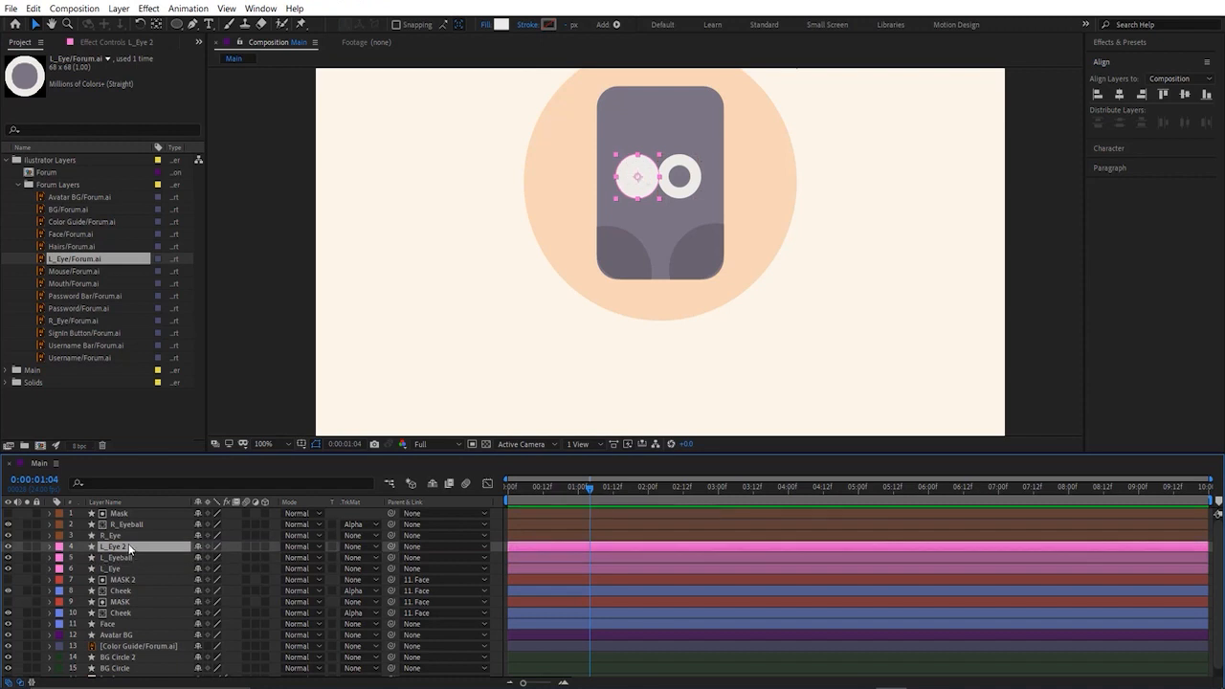
{"action": "key", "text": "Return"}
{"action": "type", "text": "Mask"}
{"action": "key", "text": "Return"}
Step: Set the L_Eyeball layer's track matte to Alpha Matte "Mask", and clear the selection
{"action": "left_click", "coordinate": [142, 558]}
{"action": "left_click", "coordinate": [354, 557]}
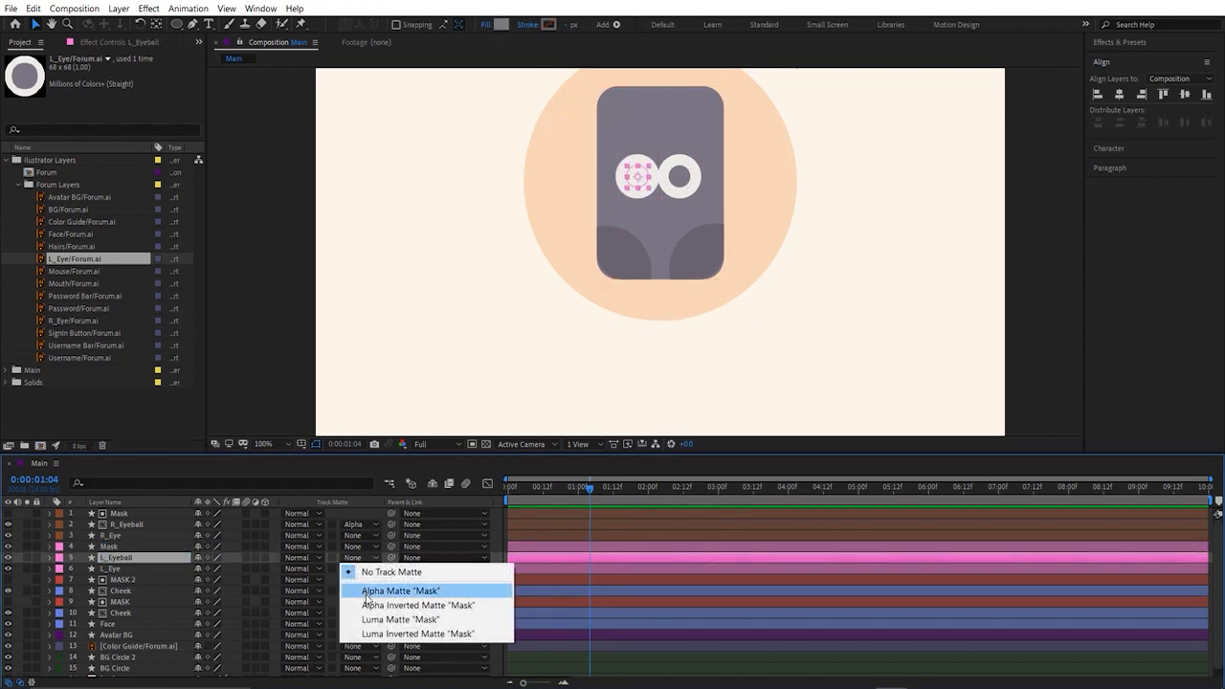
{"action": "left_click", "coordinate": [369, 592]}
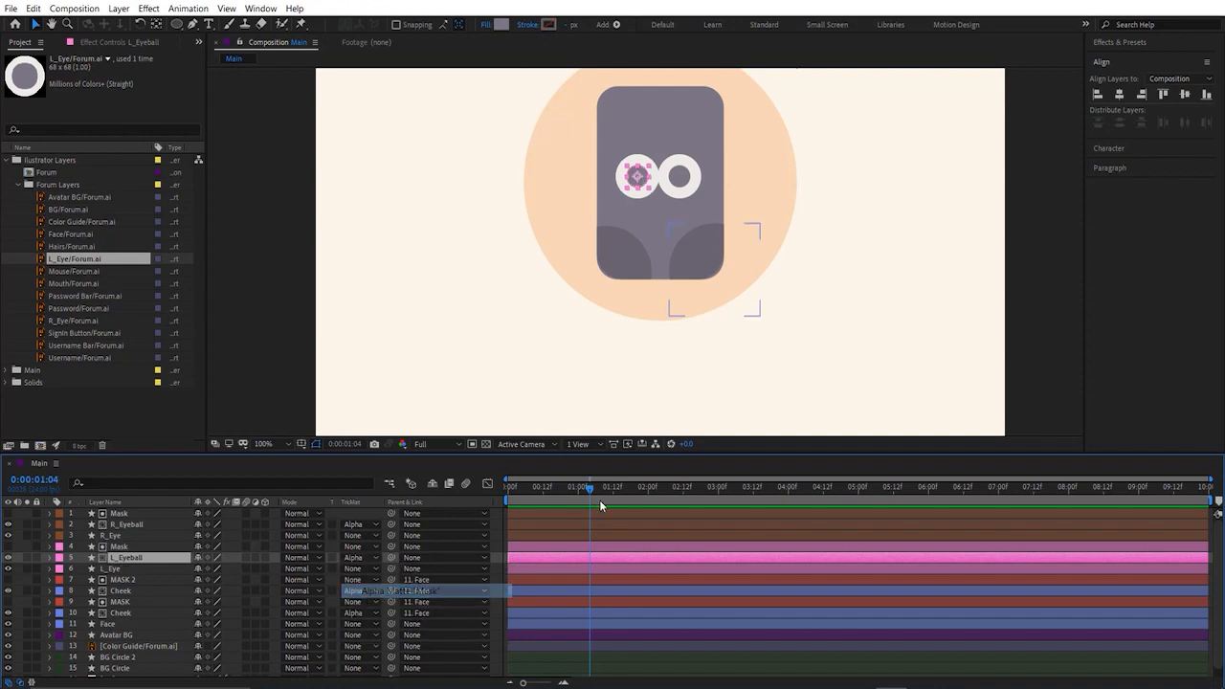
{"action": "left_click", "coordinate": [1034, 198]}
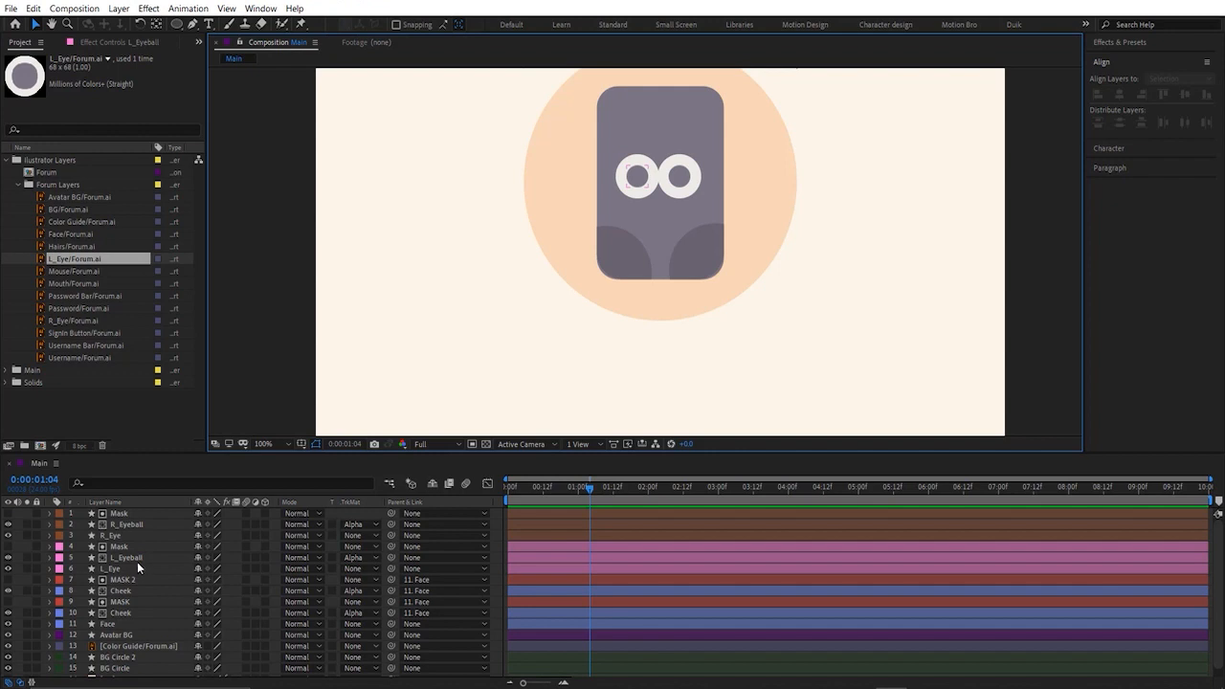
Step: Parent the right eye's Mask and R_Eyeball to R_Eye, and parent R_Eye to the Face layer
{"action": "left_click", "coordinate": [119, 514]}
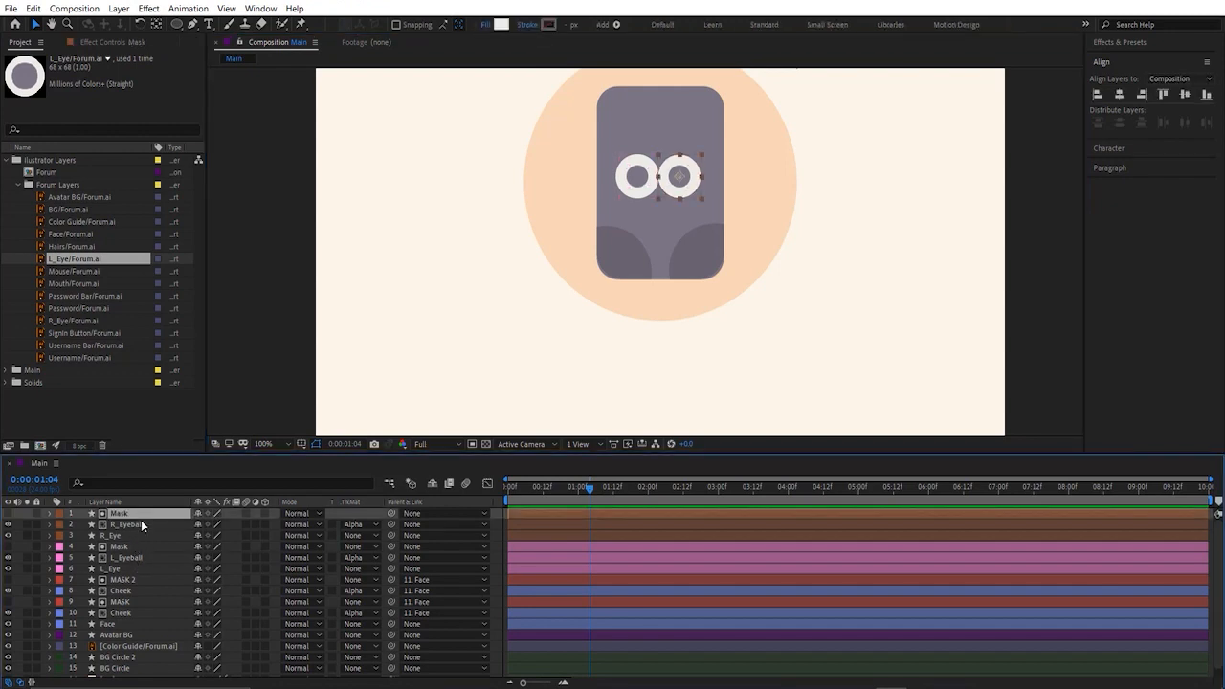
{"action": "left_click", "coordinate": [141, 522], "text": "shift"}
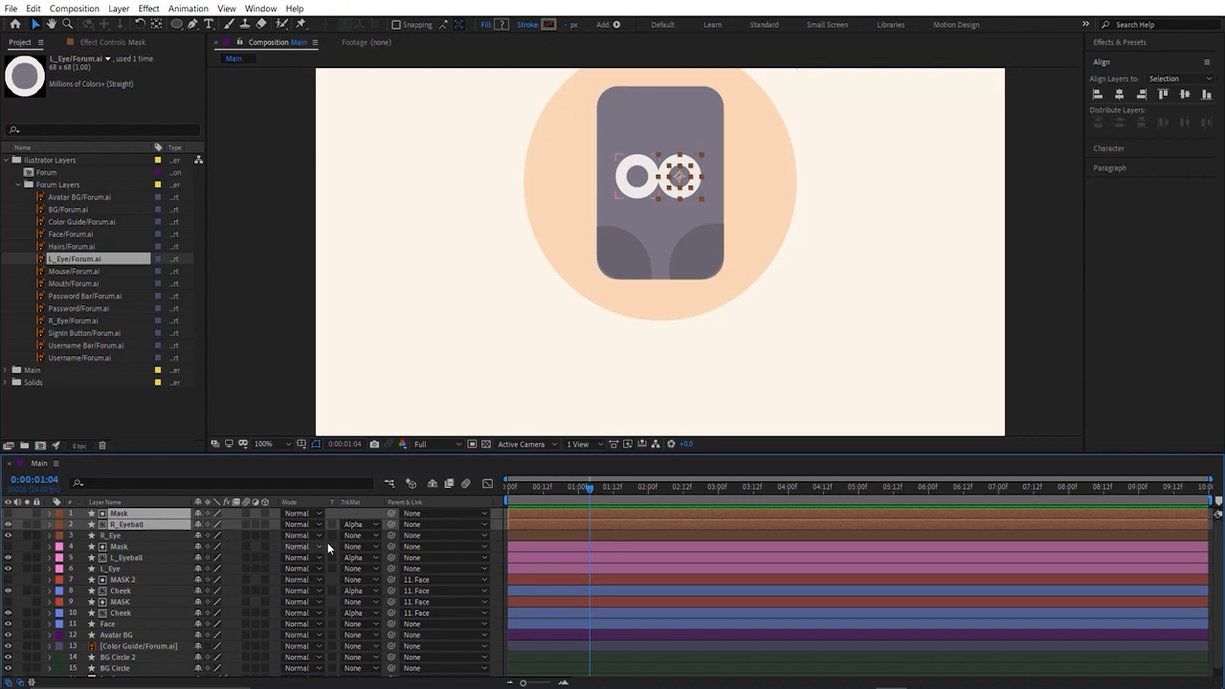
{"action": "left_click_drag", "start_coordinate": [393, 523], "coordinate": [161, 534]}
{"action": "left_click_drag", "start_coordinate": [330, 548], "coordinate": [123, 625]}
Step: Test the right eye's parenting by moving the Face layer downward, and undo the move
{"action": "left_click", "coordinate": [666, 193]}
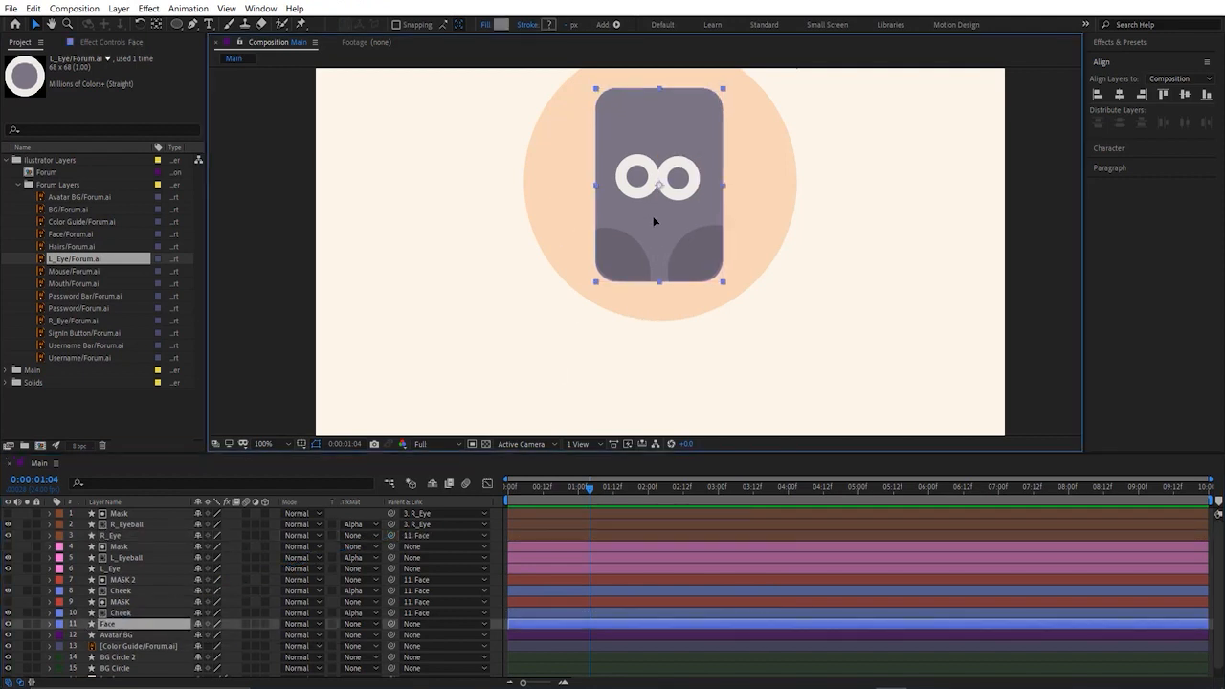
{"action": "left_click_drag", "start_coordinate": [665, 193], "coordinate": [657, 244]}
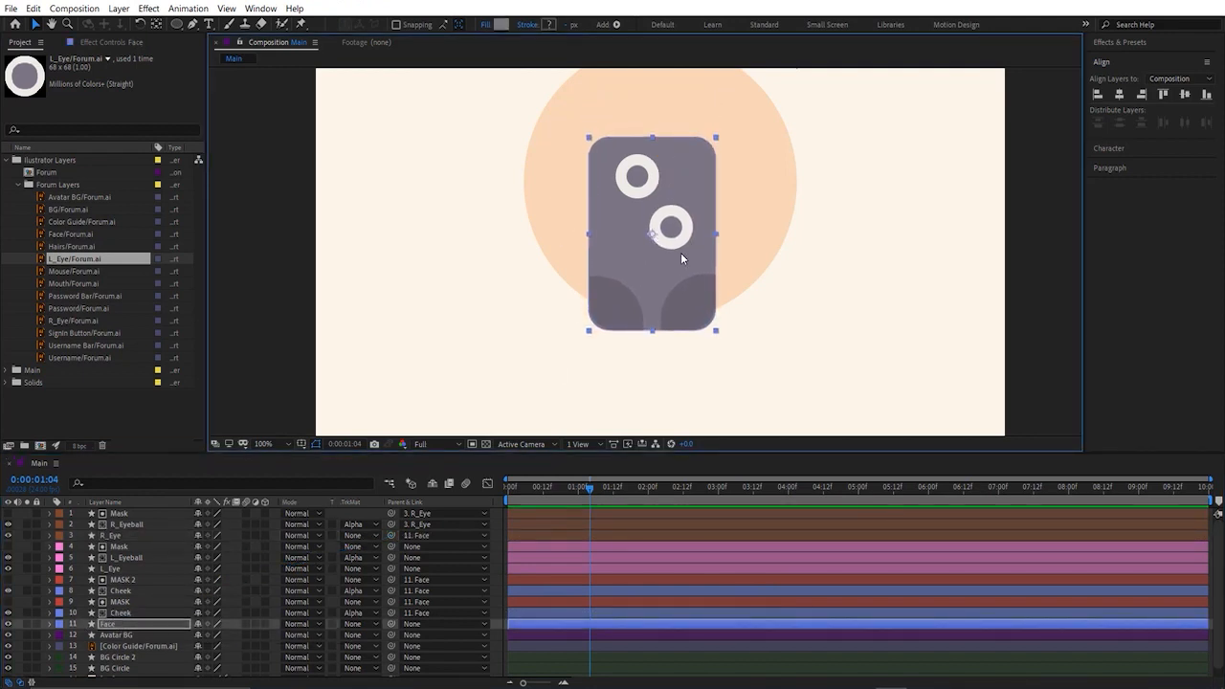
{"action": "key", "text": "ctrl+z"}
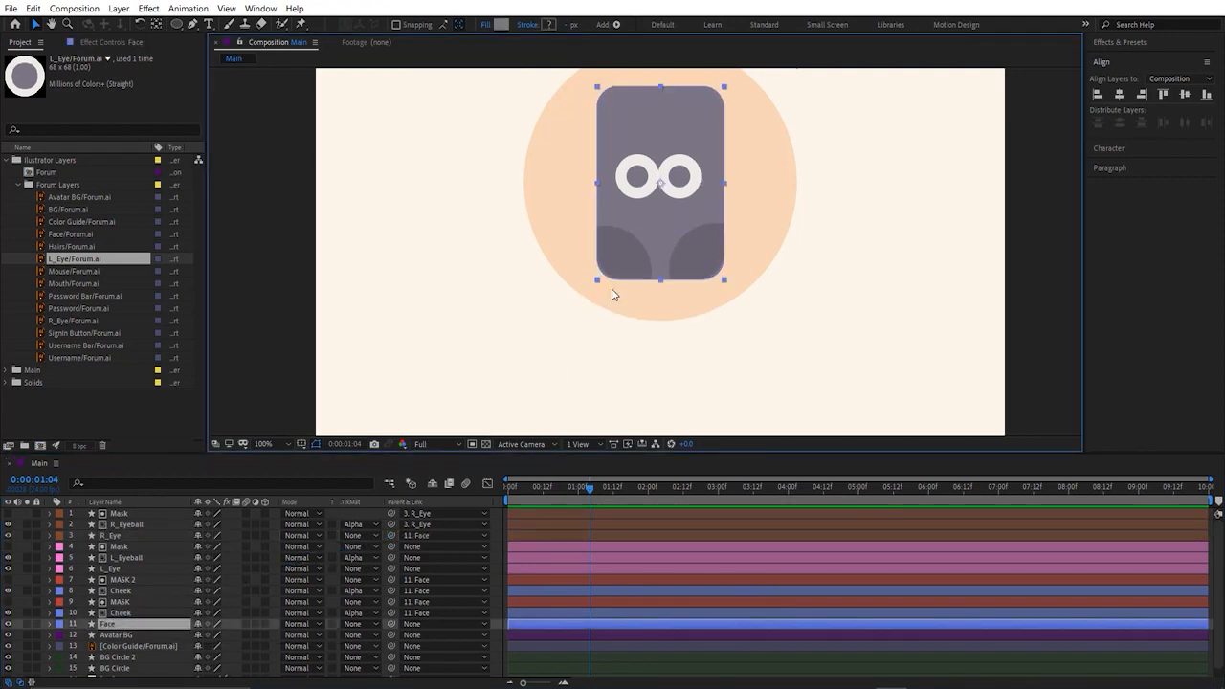
Step: Parent the left eye's Mask and L_Eyeball to L_Eye, and parent L_Eye to the Face layer
{"action": "left_click", "coordinate": [138, 557]}
{"action": "left_click", "coordinate": [135, 546]}
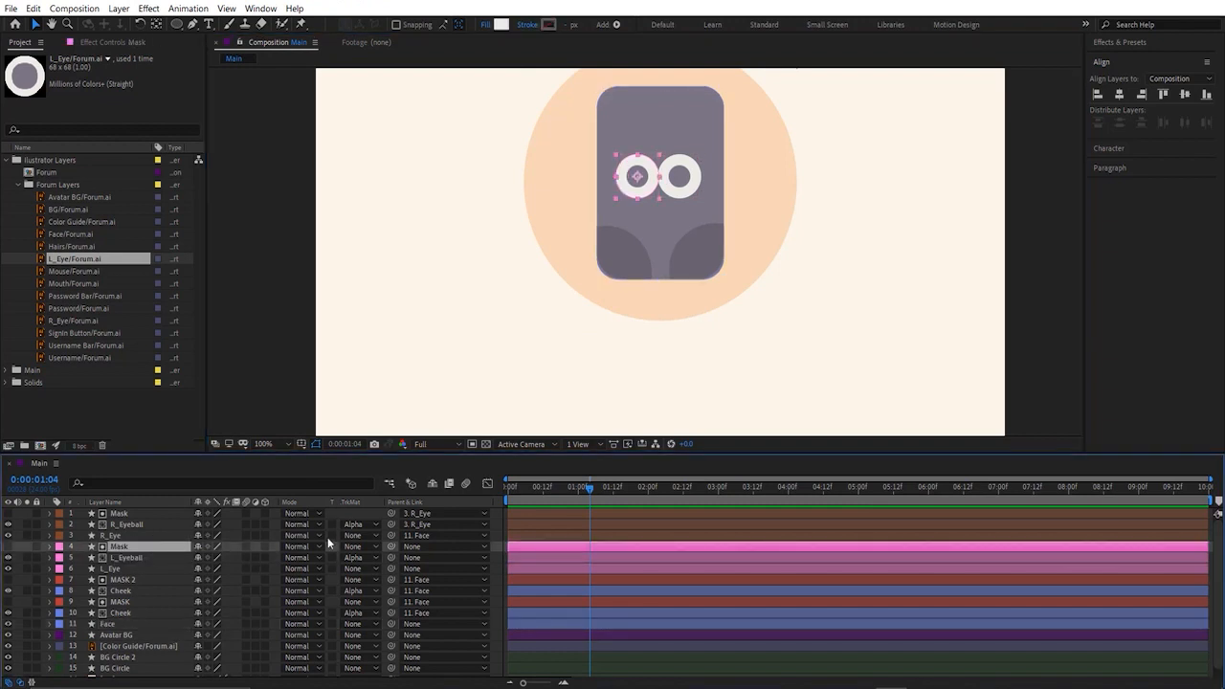
{"action": "left_click", "coordinate": [162, 556], "text": "ctrl"}
{"action": "left_click_drag", "start_coordinate": [391, 545], "coordinate": [143, 566]}
{"action": "left_click", "coordinate": [143, 566]}
{"action": "left_click_drag", "start_coordinate": [391, 569], "coordinate": [126, 617]}
Step: Test that both eyes and cheeks follow by moving the Face layer slightly, and undo the move
{"action": "left_click", "coordinate": [127, 618]}
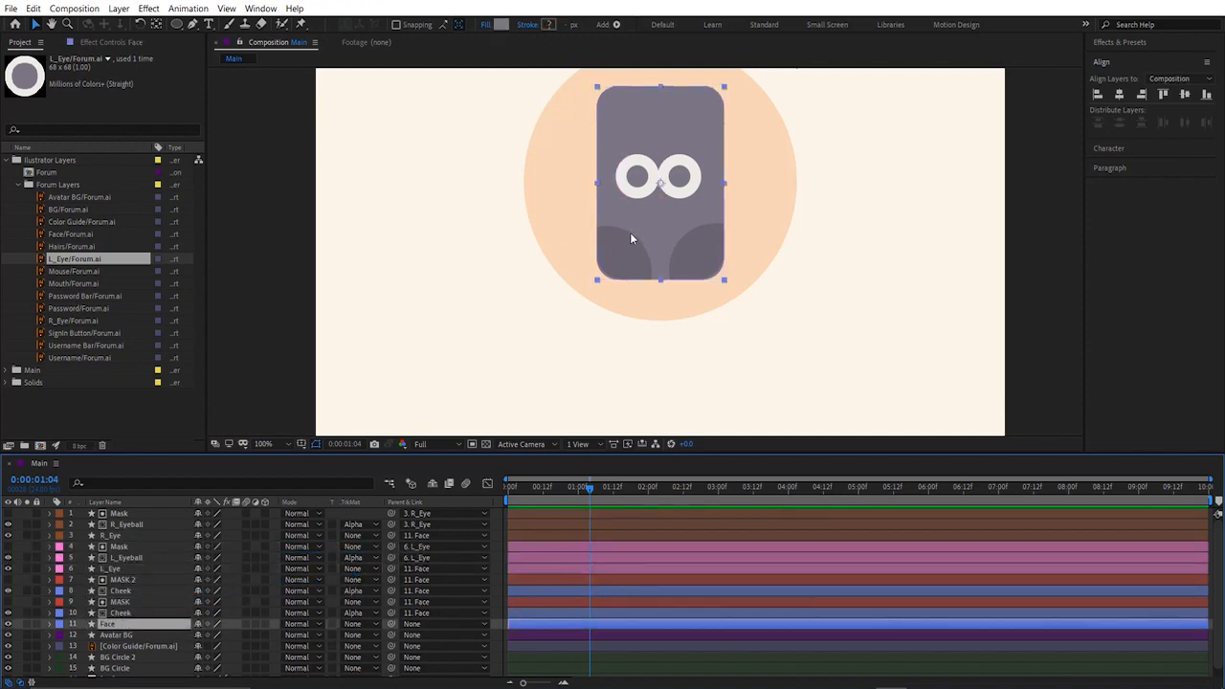
{"action": "key", "text": "comma"}
{"action": "mouse_move", "coordinate": [651, 227]}
{"action": "left_mouse_down"}
{"action": "mouse_move", "coordinate": [650, 285]}
{"action": "mouse_move", "coordinate": [657, 214]}
{"action": "left_mouse_up"}
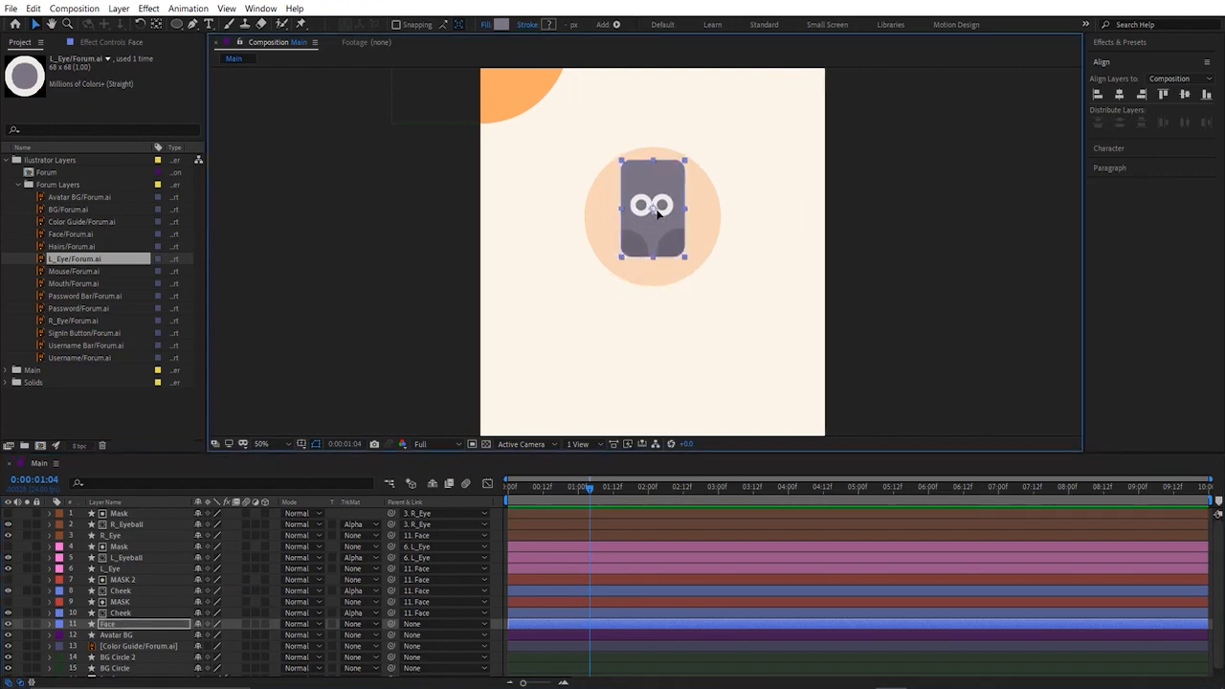
{"action": "key", "text": "ctrl+z"}
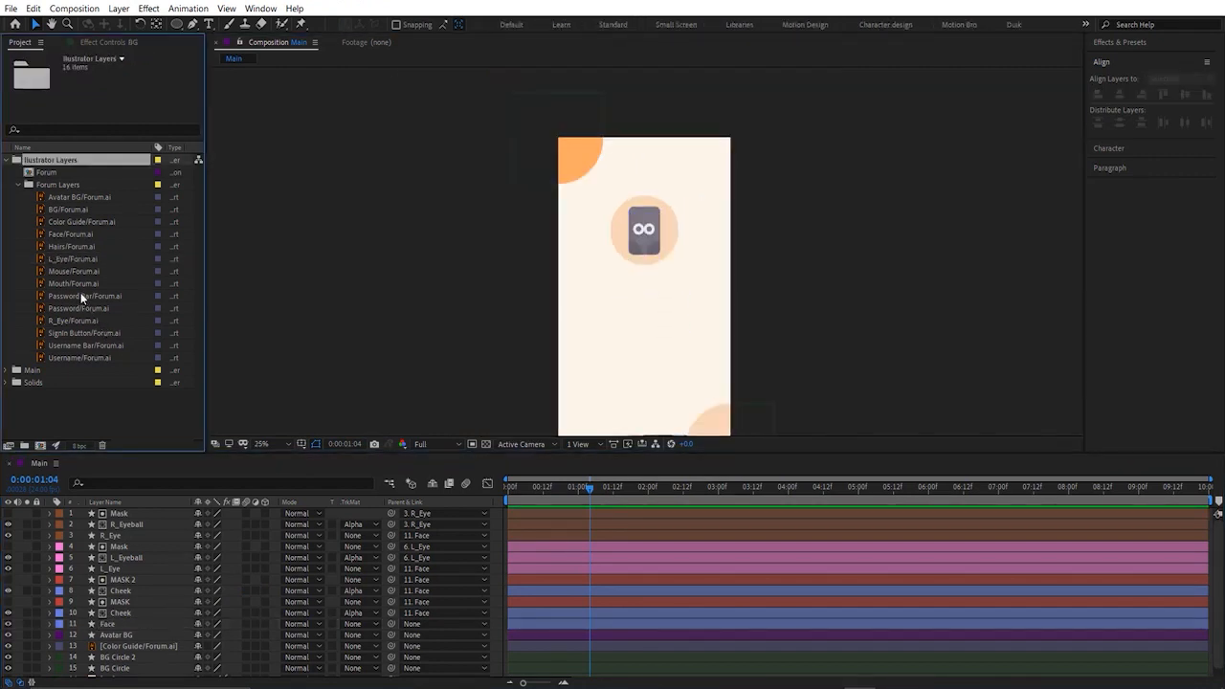
Step: Preview the Mouth/Forum.ai artwork as reference, and set up the Pen tool with a 9 px stroke and no fill
{"action": "left_click", "coordinate": [86, 284]}
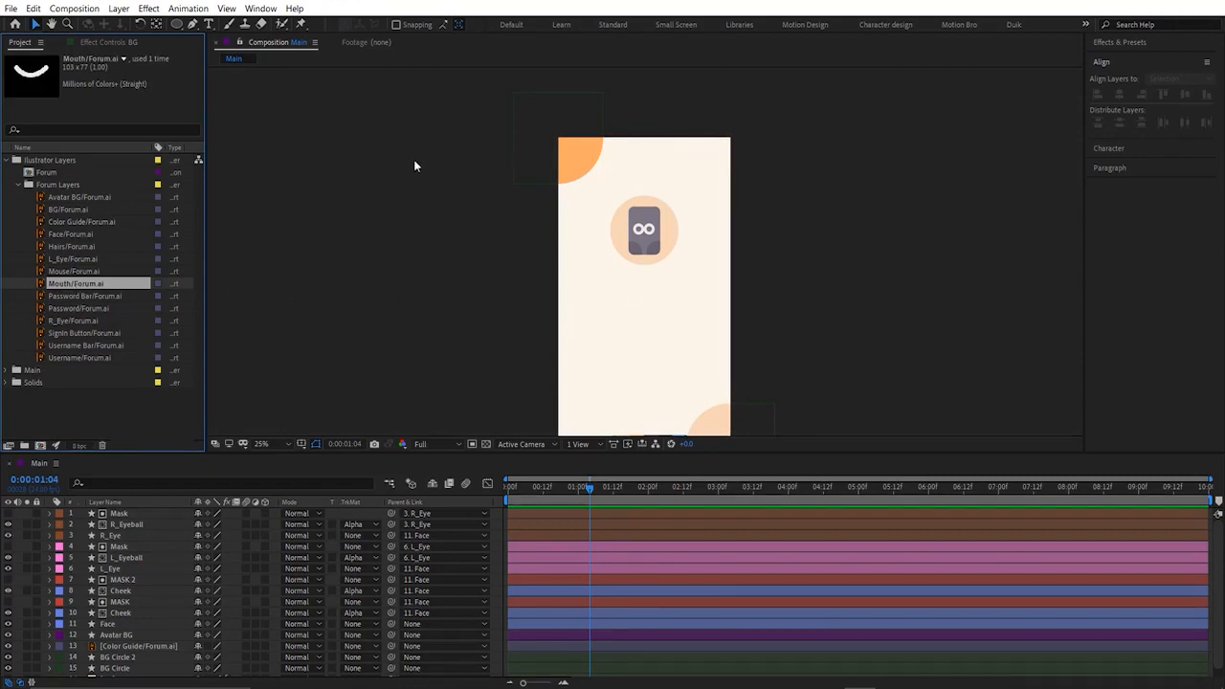
{"action": "left_click", "coordinate": [194, 26]}
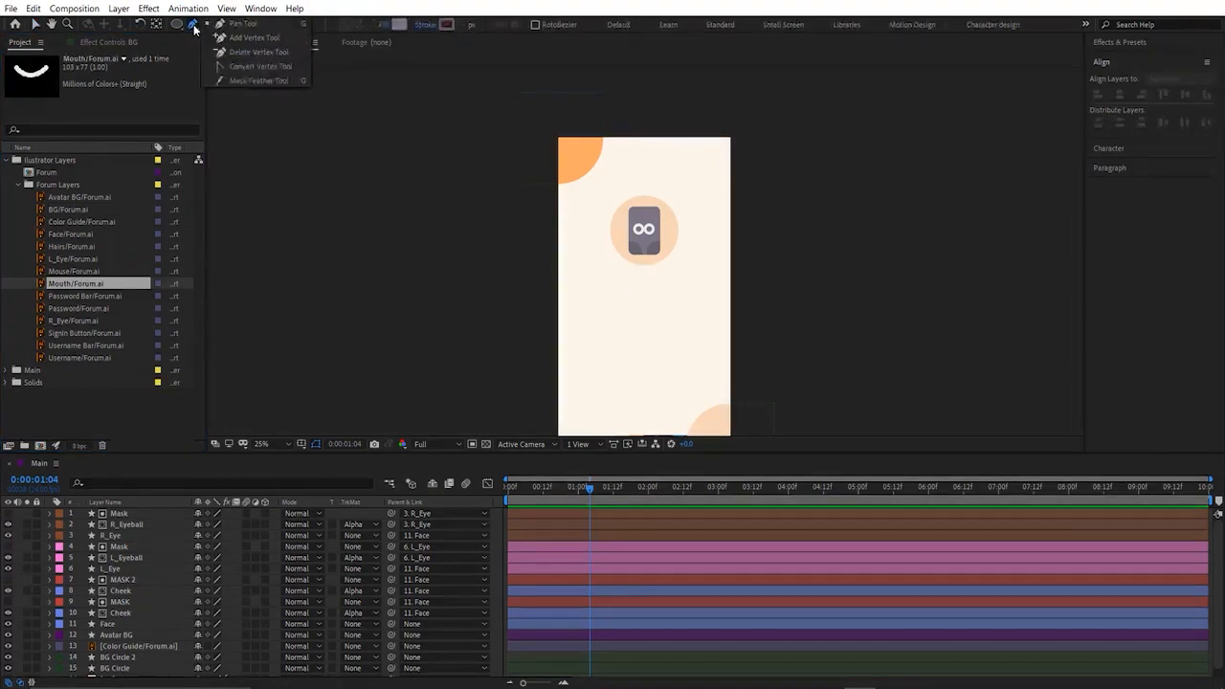
{"action": "left_click", "coordinate": [235, 29]}
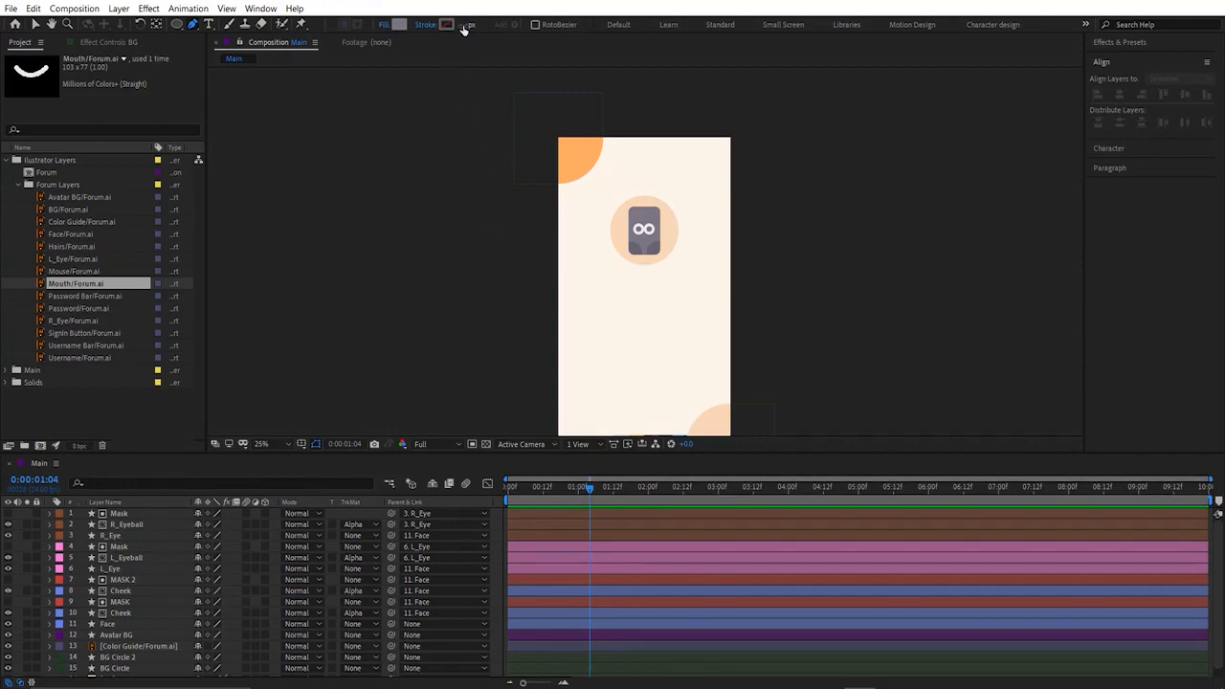
{"action": "left_click_drag", "start_coordinate": [469, 25], "coordinate": [470, 28]}
{"action": "left_click", "coordinate": [386, 27]}
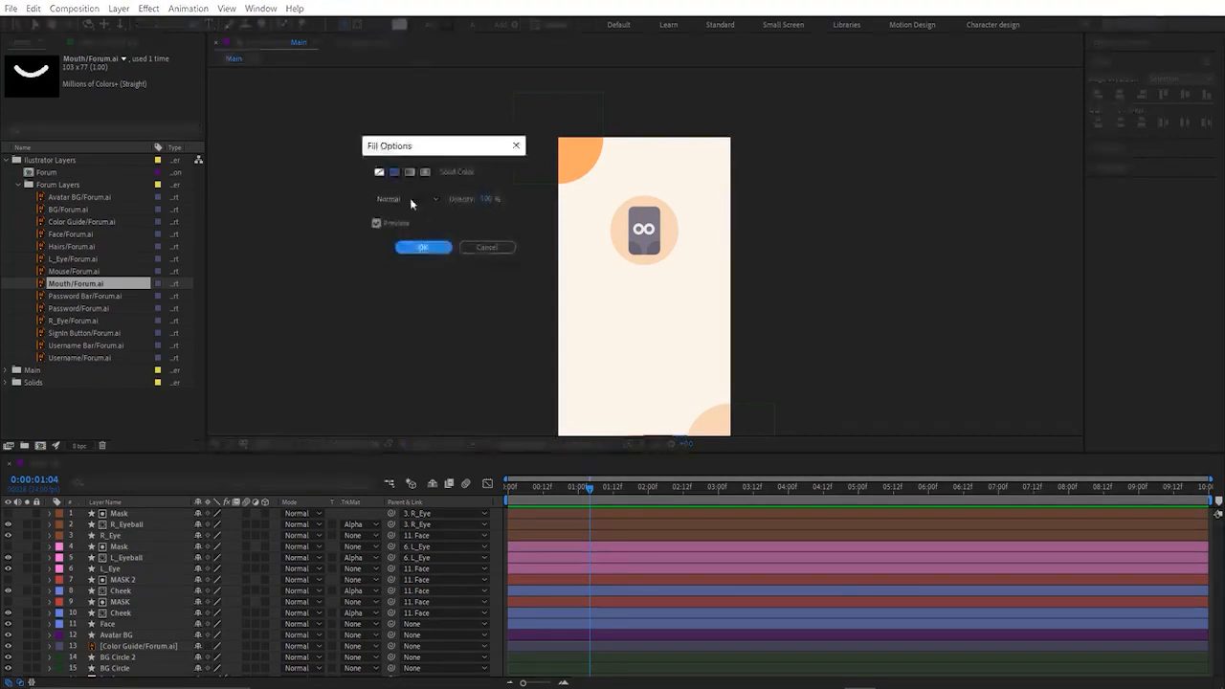
{"action": "left_click", "coordinate": [379, 175]}
{"action": "left_click", "coordinate": [423, 247]}
Step: Try out a path of straight segments with the Pen tool in the empty area below the avatar
{"action": "scroll", "coordinate": [567, 345], "scroll_direction": "up", "scroll_amount": 2}
{"action": "left_click_drag", "start_coordinate": [555, 346], "coordinate": [570, 254]}
{"action": "left_click", "coordinate": [540, 277]}
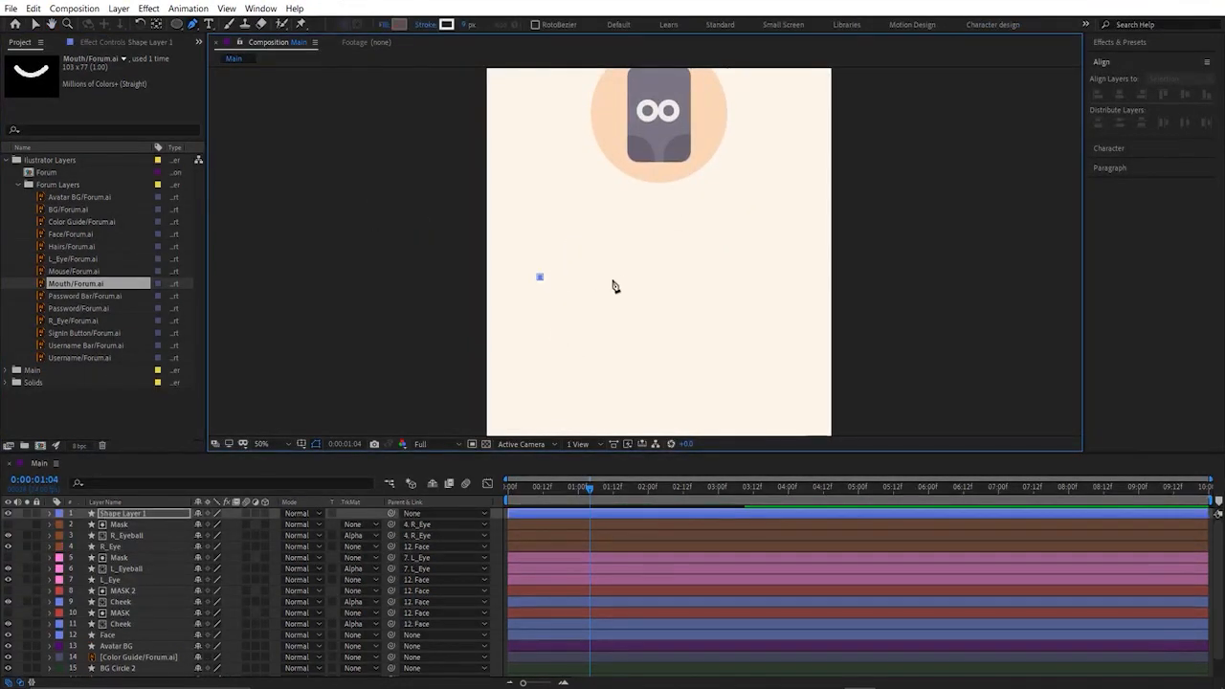
{"action": "left_click", "coordinate": [701, 269]}
{"action": "left_click", "coordinate": [715, 364]}
{"action": "left_click", "coordinate": [618, 370]}
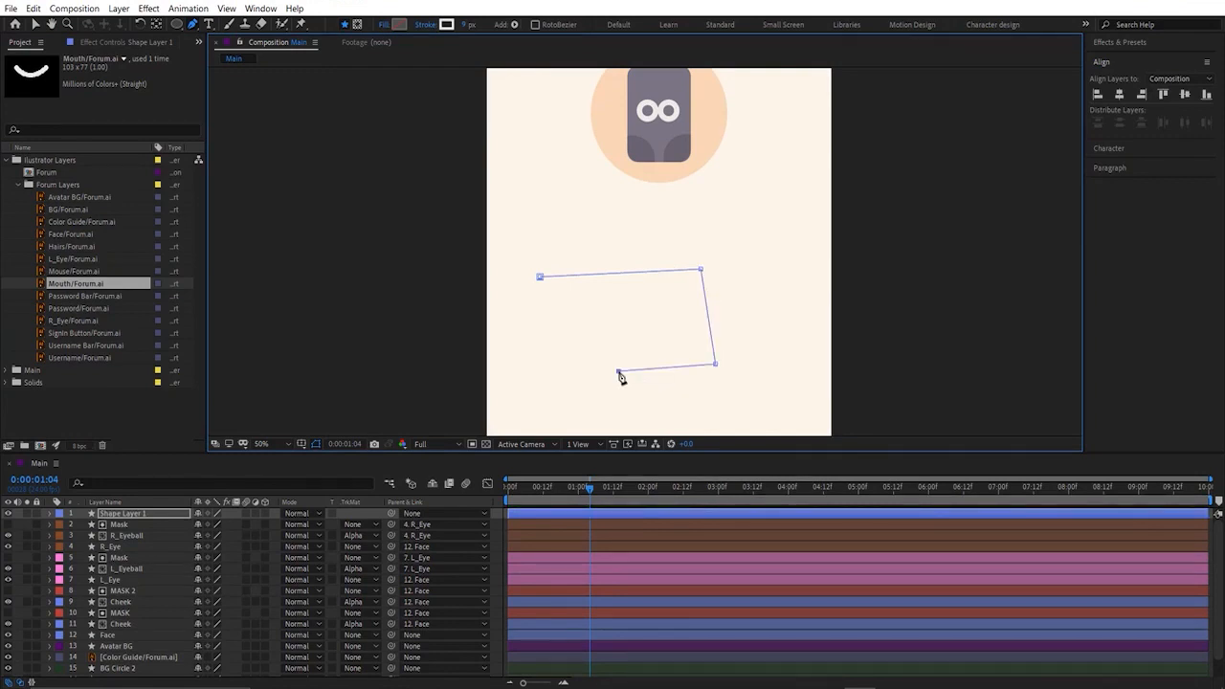
{"action": "left_click", "coordinate": [616, 205]}
Step: Draw a large looping open curve below and across the avatar with the Pen tool, pulling out direction handles at each point
{"action": "left_click_drag", "start_coordinate": [581, 272], "coordinate": [673, 300]}
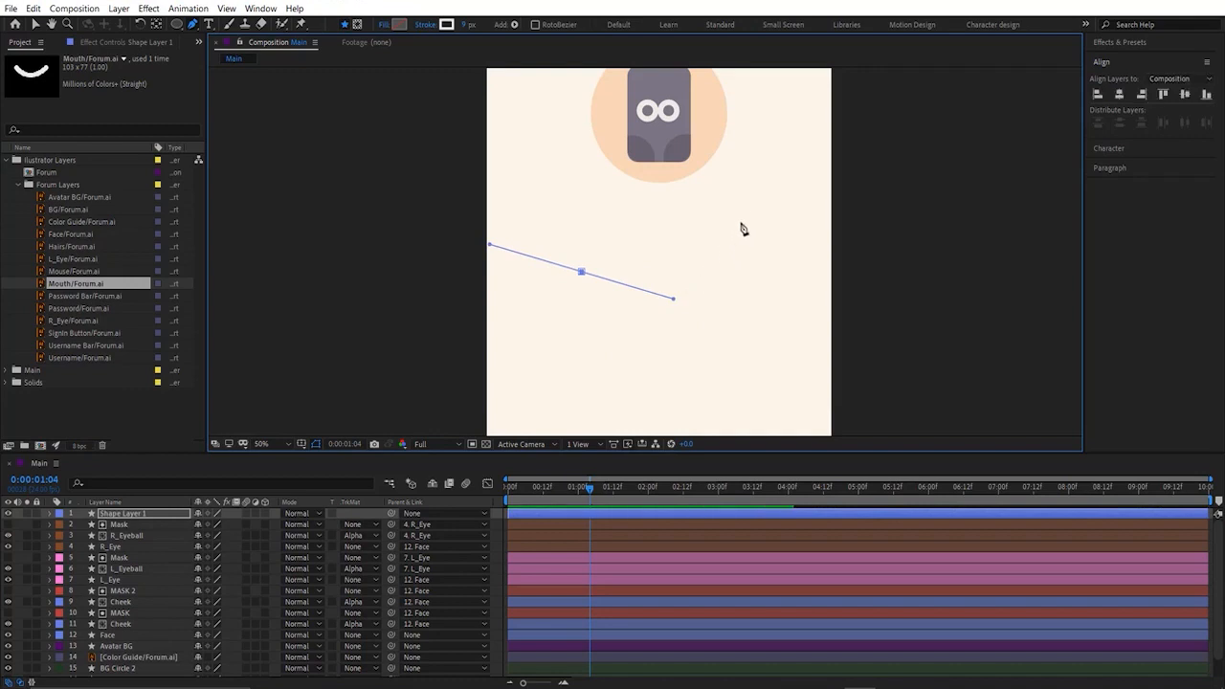
{"action": "left_click_drag", "start_coordinate": [749, 206], "coordinate": [776, 161]}
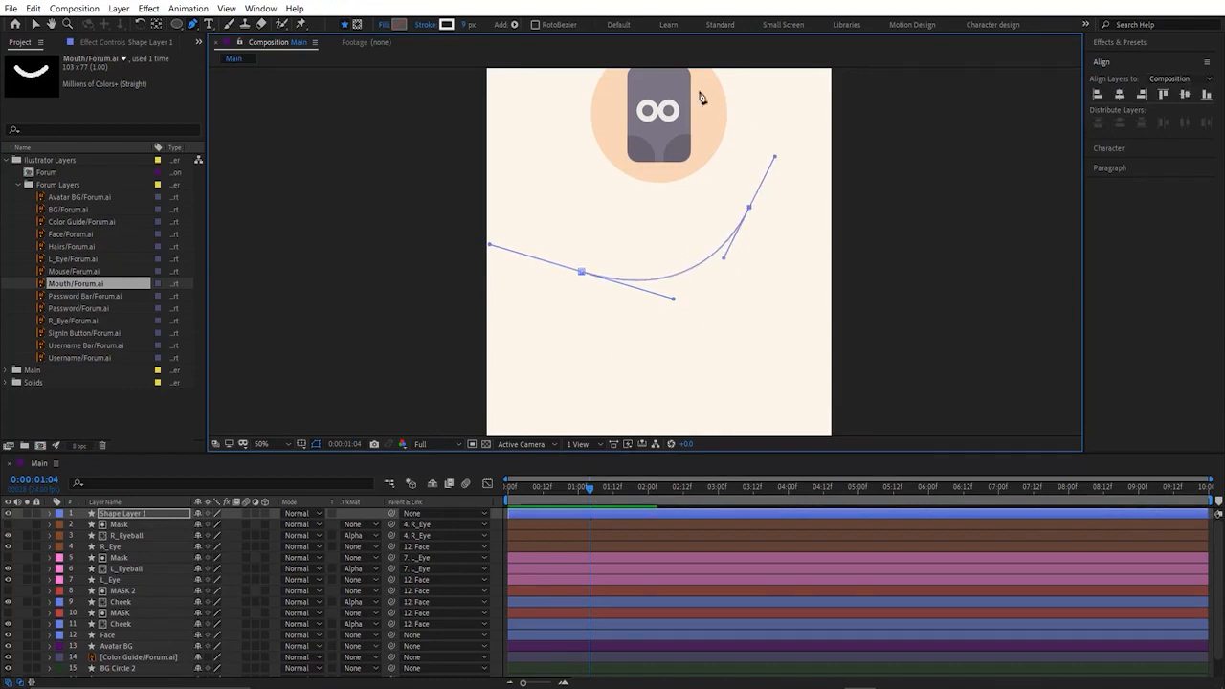
{"action": "left_click_drag", "start_coordinate": [635, 100], "coordinate": [538, 132]}
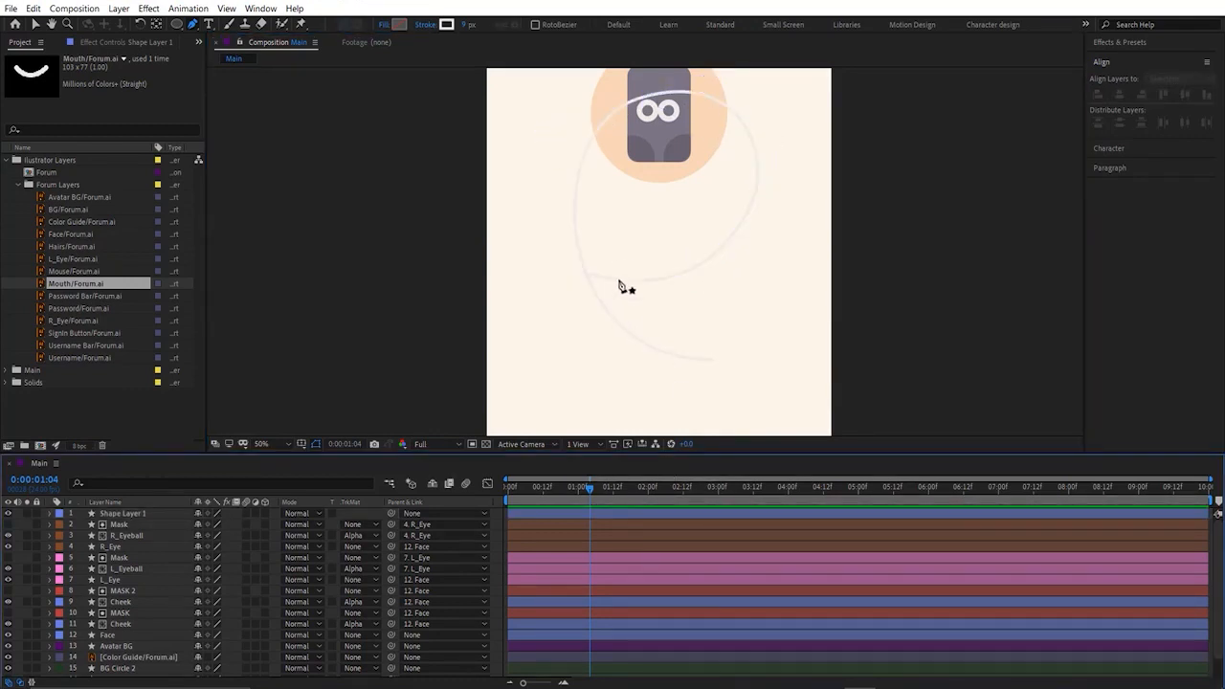
Step: Recolour the looping curve's stroke black and increase its stroke width to 38 px
{"action": "left_click", "coordinate": [157, 511]}
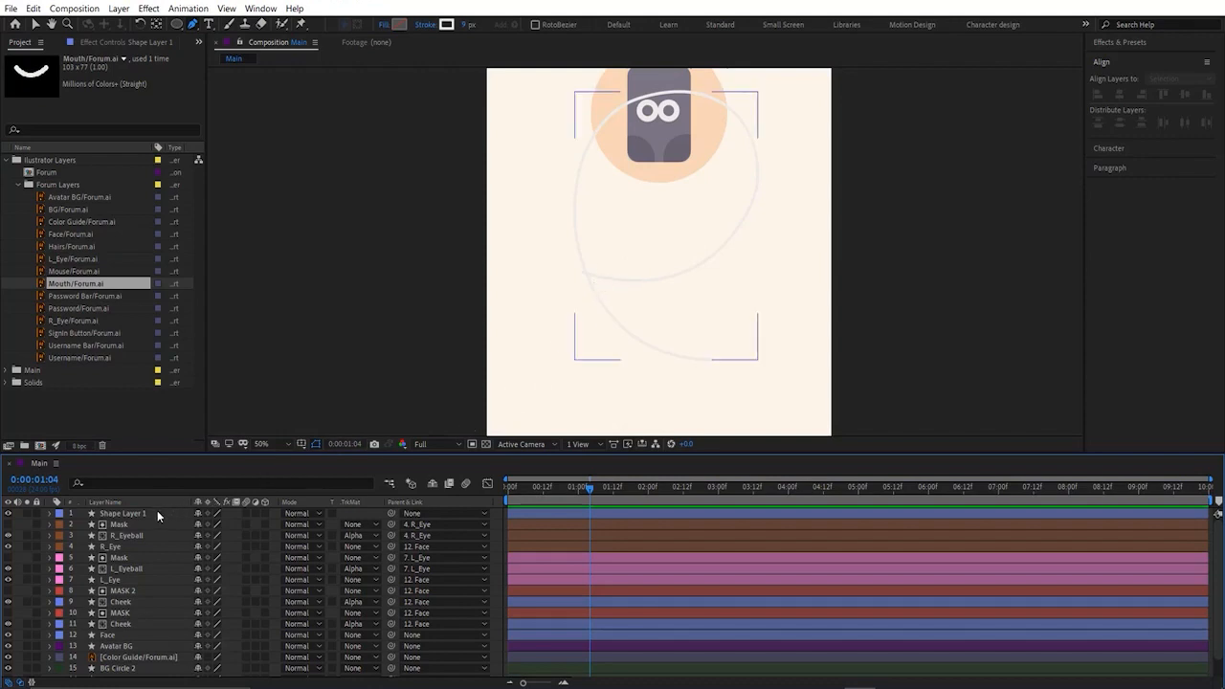
{"action": "key", "text": "period"}
{"action": "key", "text": "period"}
{"action": "left_click_drag", "start_coordinate": [641, 381], "coordinate": [533, 200]}
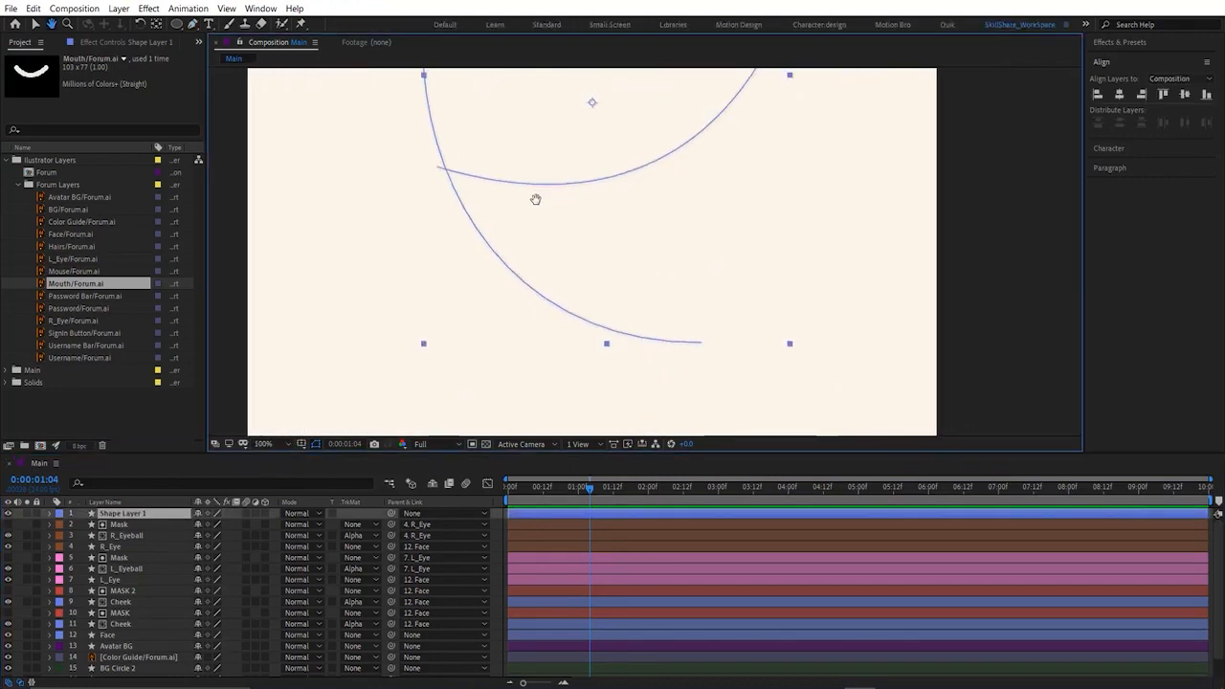
{"action": "left_click", "coordinate": [446, 24]}
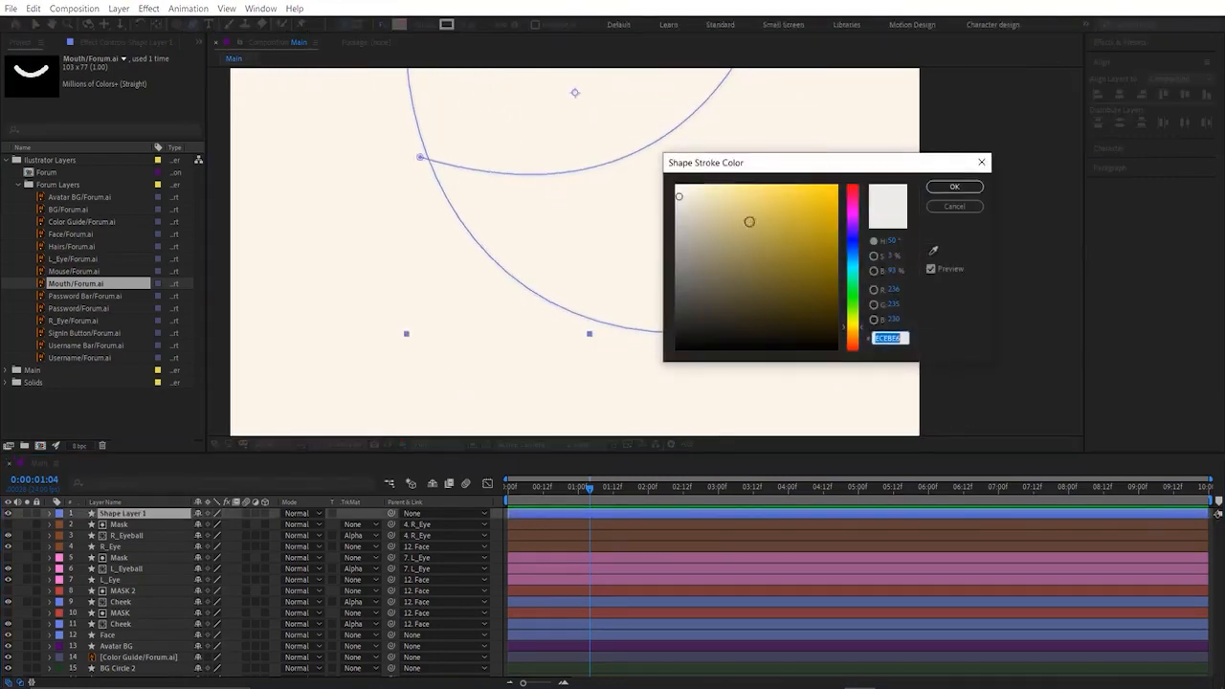
{"action": "left_click", "coordinate": [783, 346]}
{"action": "left_click", "coordinate": [952, 187]}
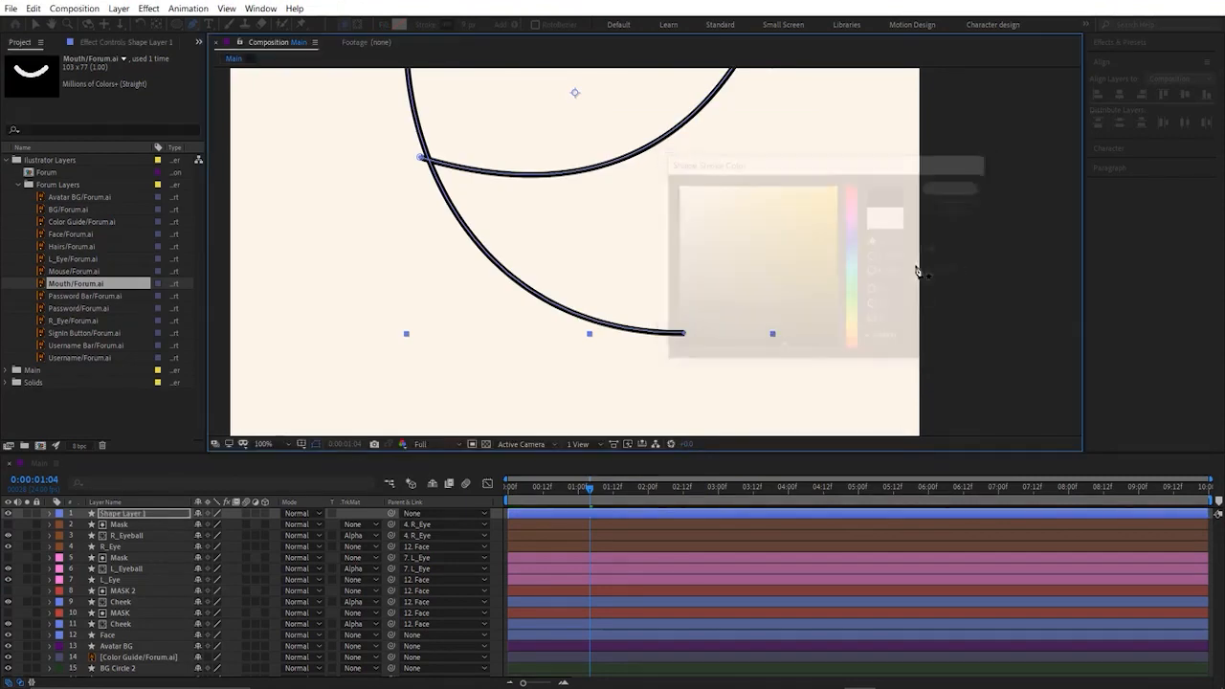
{"action": "mouse_move", "coordinate": [463, 27]}
{"action": "left_mouse_down"}
{"action": "mouse_move", "coordinate": [508, 27]}
{"action": "mouse_move", "coordinate": [483, 43]}
{"action": "mouse_move", "coordinate": [515, 42]}
{"action": "mouse_move", "coordinate": [505, 42]}
{"action": "left_mouse_up"}
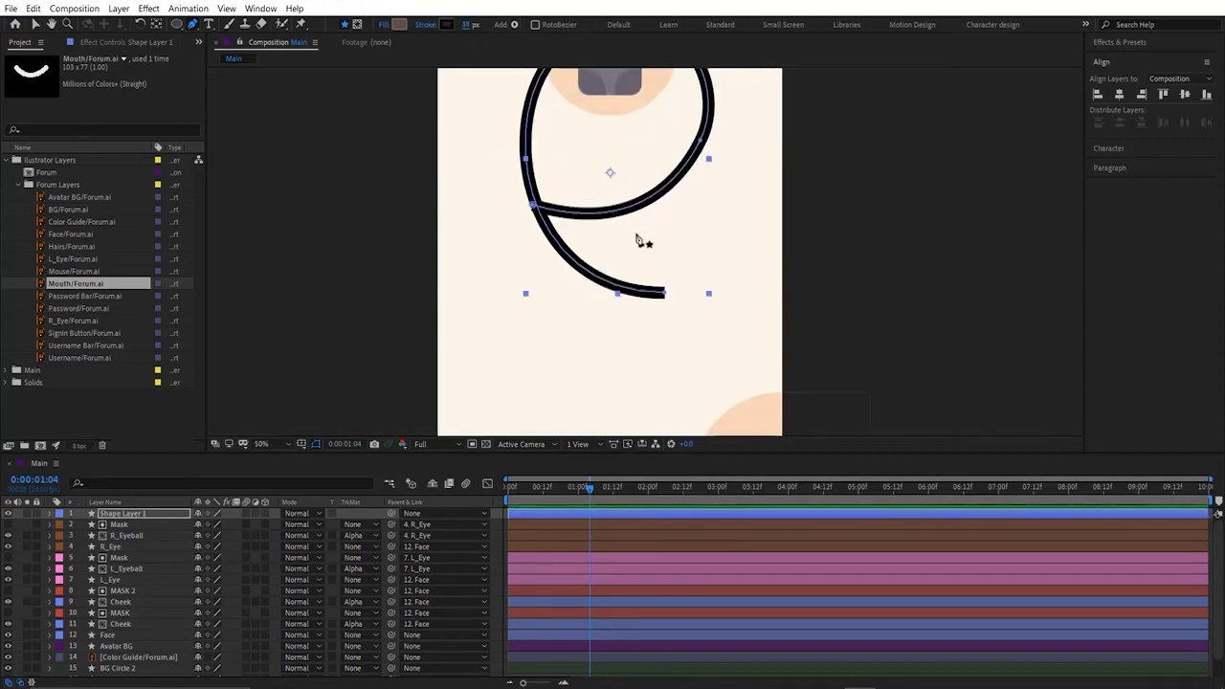
Step: Expand the Stroke 1 properties of Shape Layer 1 and set the line cap to Round Cap
{"action": "left_click", "coordinate": [51, 514]}
{"action": "left_click", "coordinate": [60, 526]}
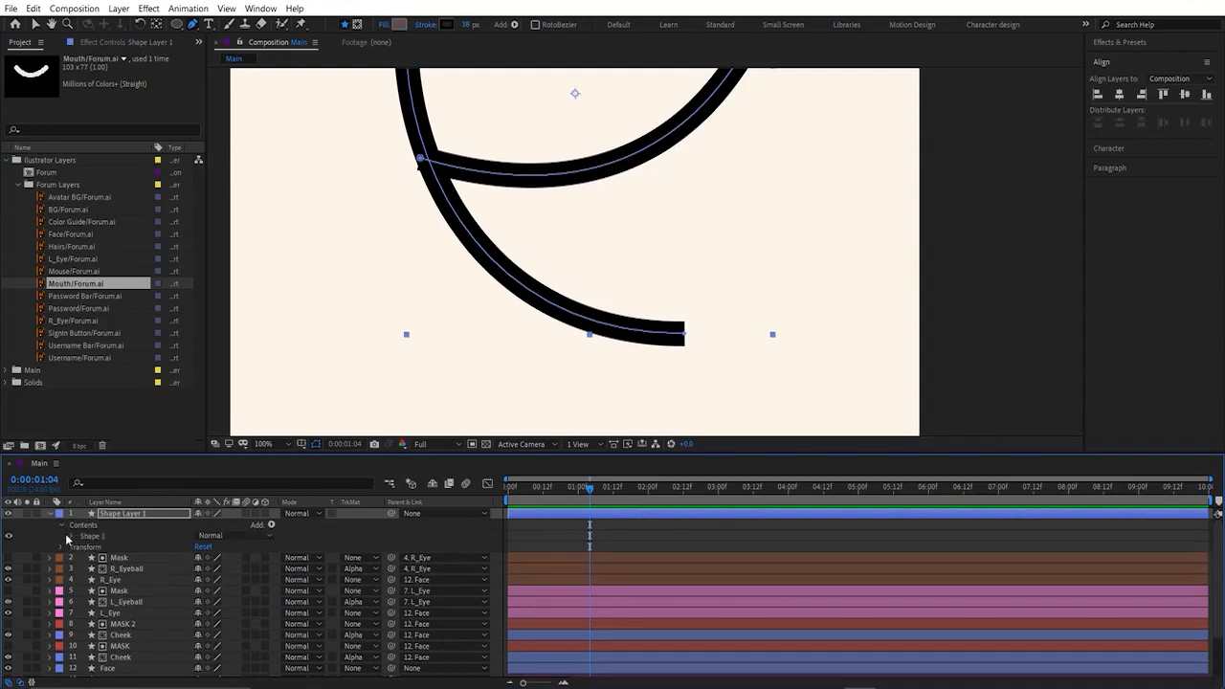
{"action": "left_click", "coordinate": [68, 537]}
{"action": "left_click", "coordinate": [84, 558]}
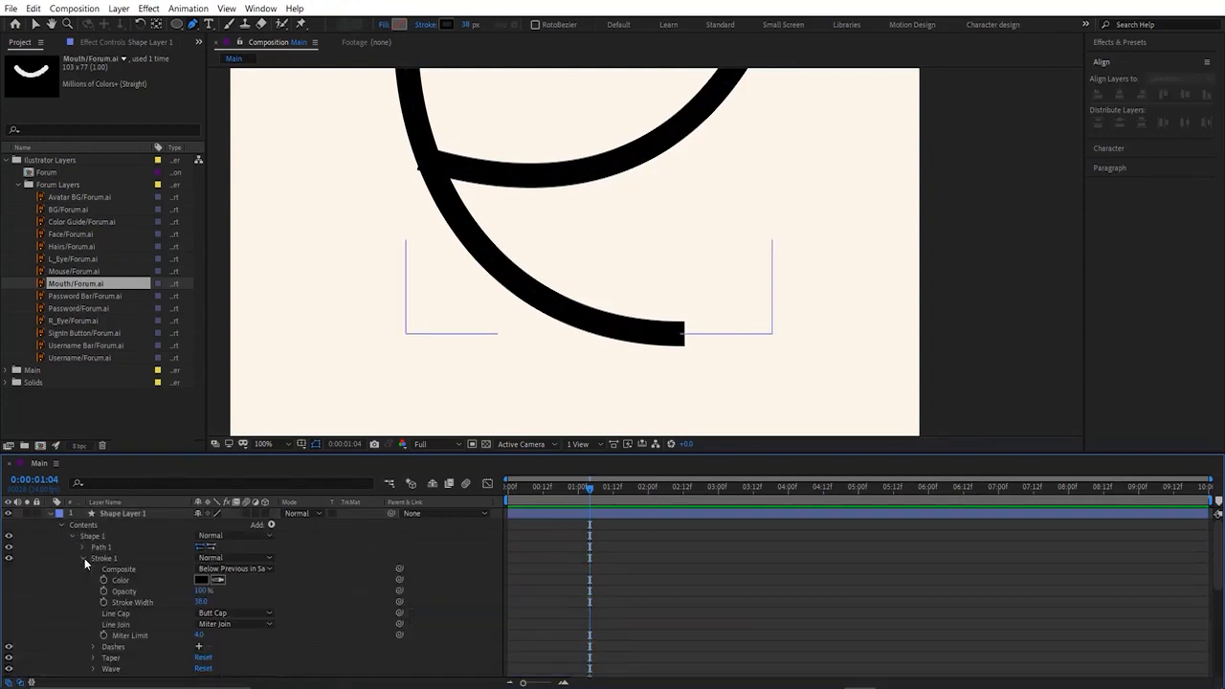
{"action": "scroll", "coordinate": [163, 575], "scroll_direction": "down", "scroll_amount": 2}
{"action": "scroll", "coordinate": [187, 582], "scroll_direction": "up", "scroll_amount": 2}
{"action": "left_click", "coordinate": [240, 614]}
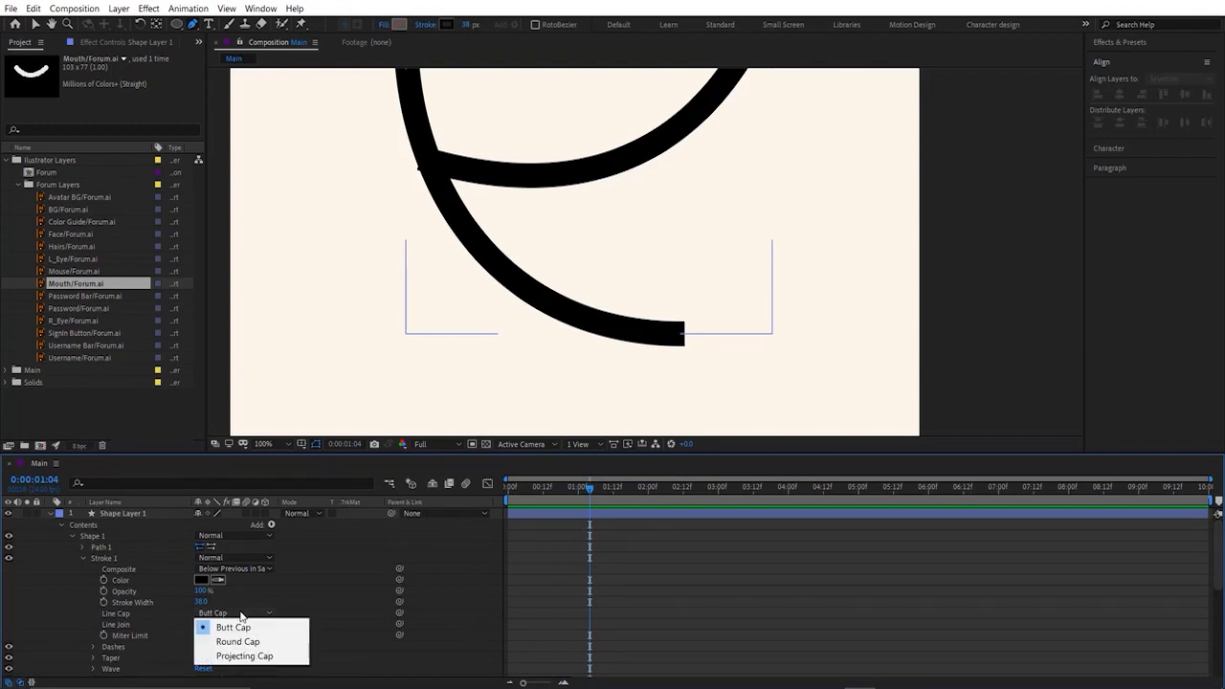
{"action": "left_click", "coordinate": [238, 642]}
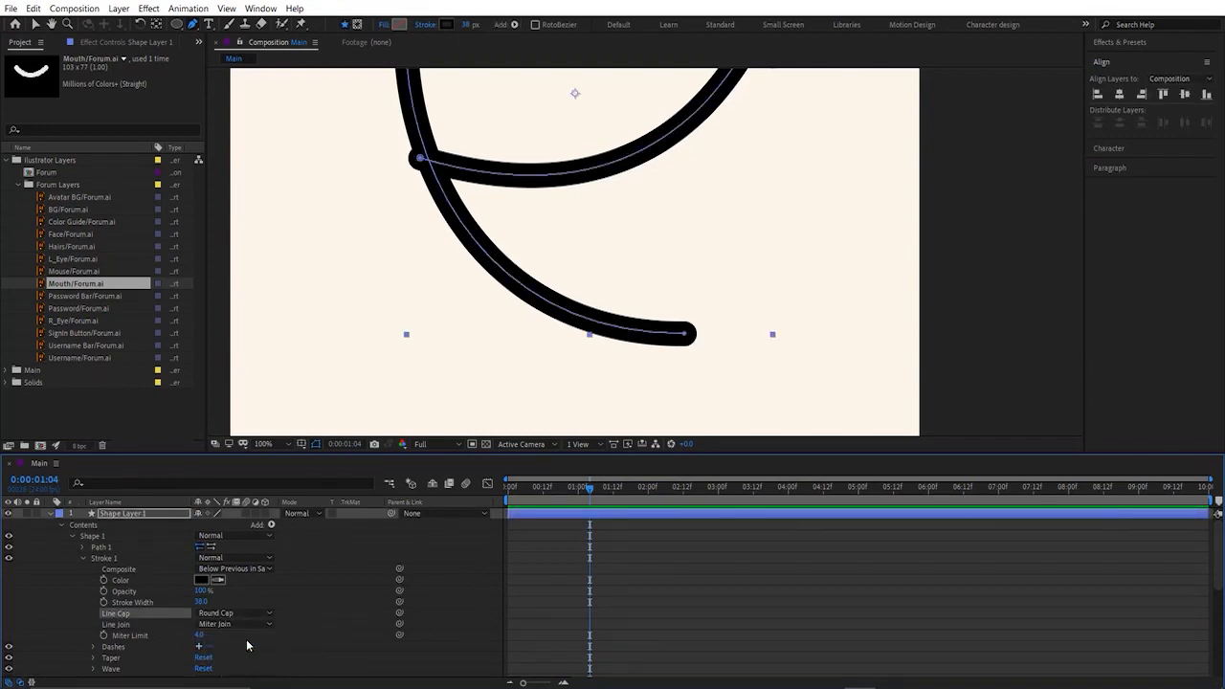
Step: Try Projecting Cap for the curve's ends and return the line cap to Round Cap
{"action": "left_click", "coordinate": [252, 614]}
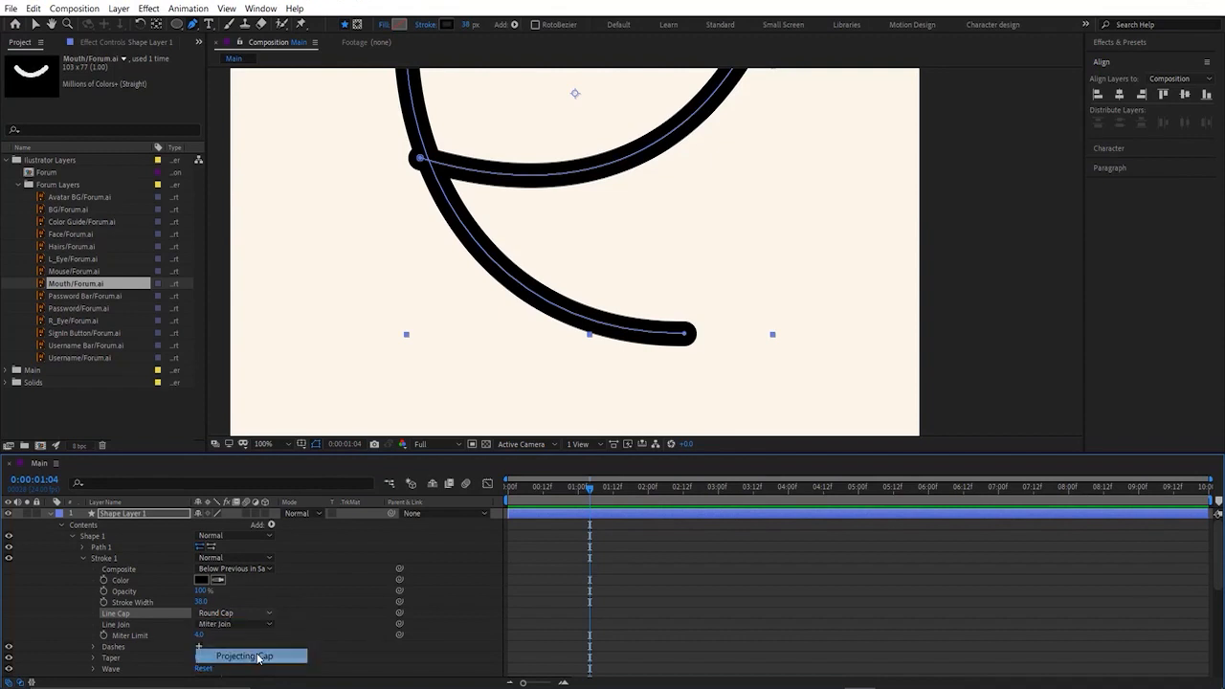
{"action": "left_click", "coordinate": [256, 657]}
{"action": "left_click", "coordinate": [245, 614]}
{"action": "left_click", "coordinate": [246, 642]}
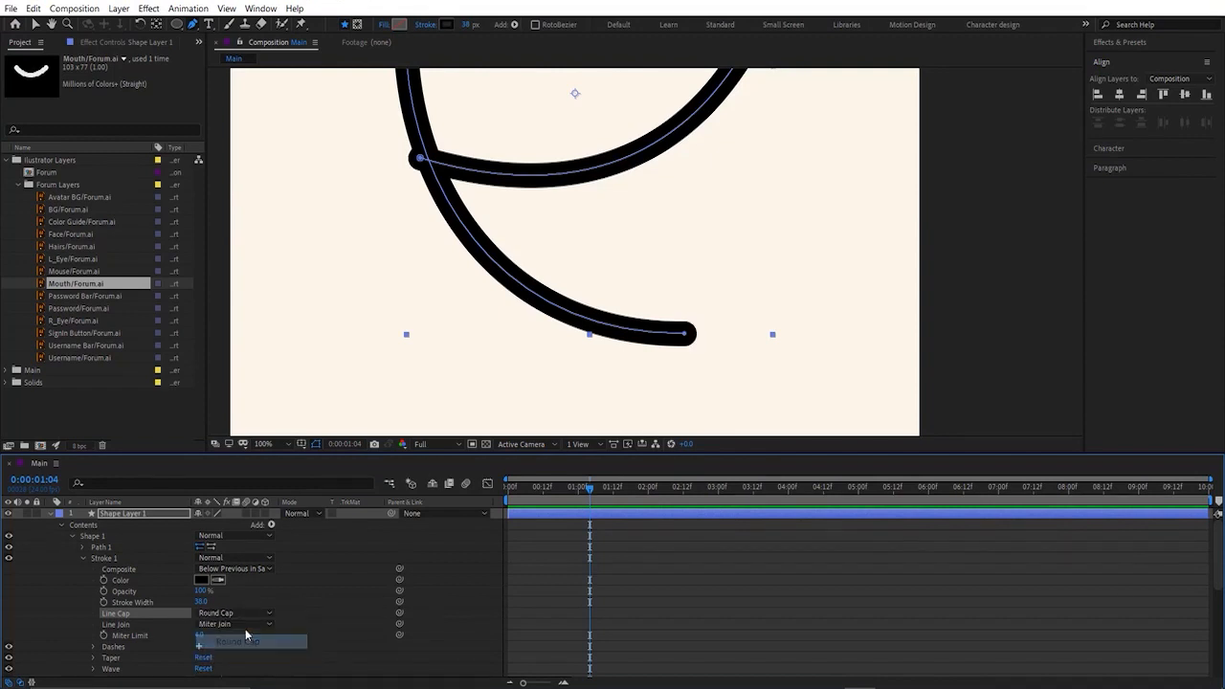
Step: Try the Round Join and Bevel Join options on the curve's stroke, ending with Round Join
{"action": "left_click", "coordinate": [246, 624]}
{"action": "left_click", "coordinate": [249, 659]}
{"action": "left_click", "coordinate": [238, 624]}
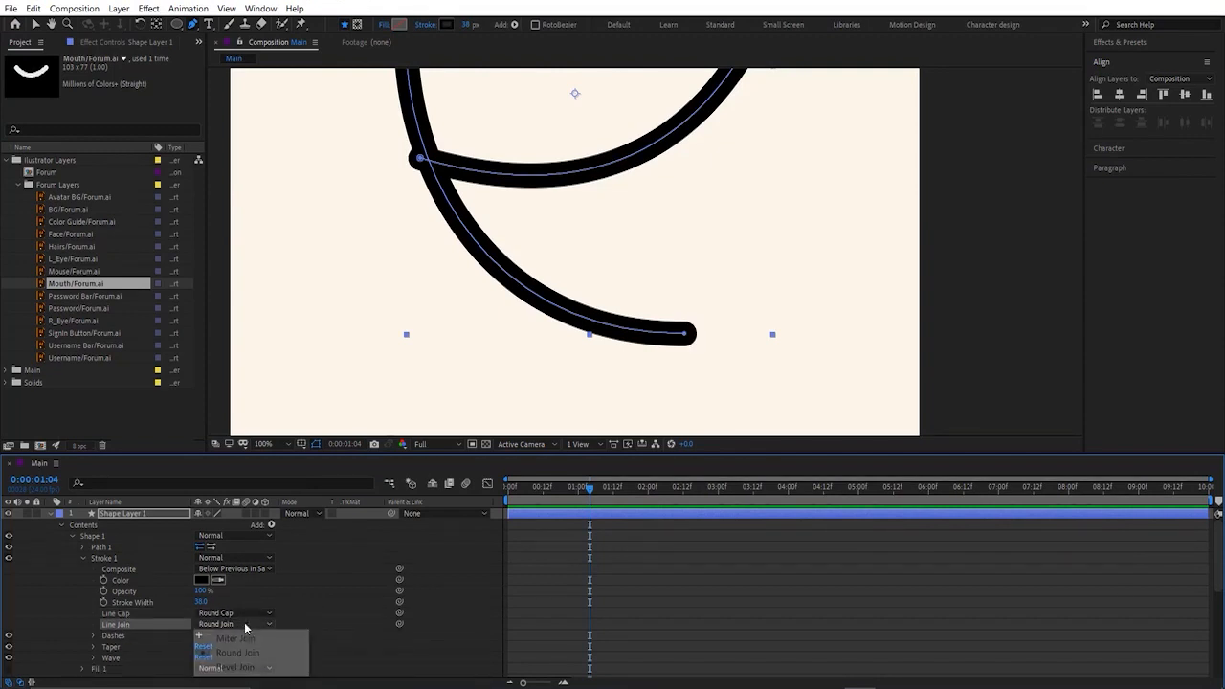
{"action": "left_click", "coordinate": [246, 665]}
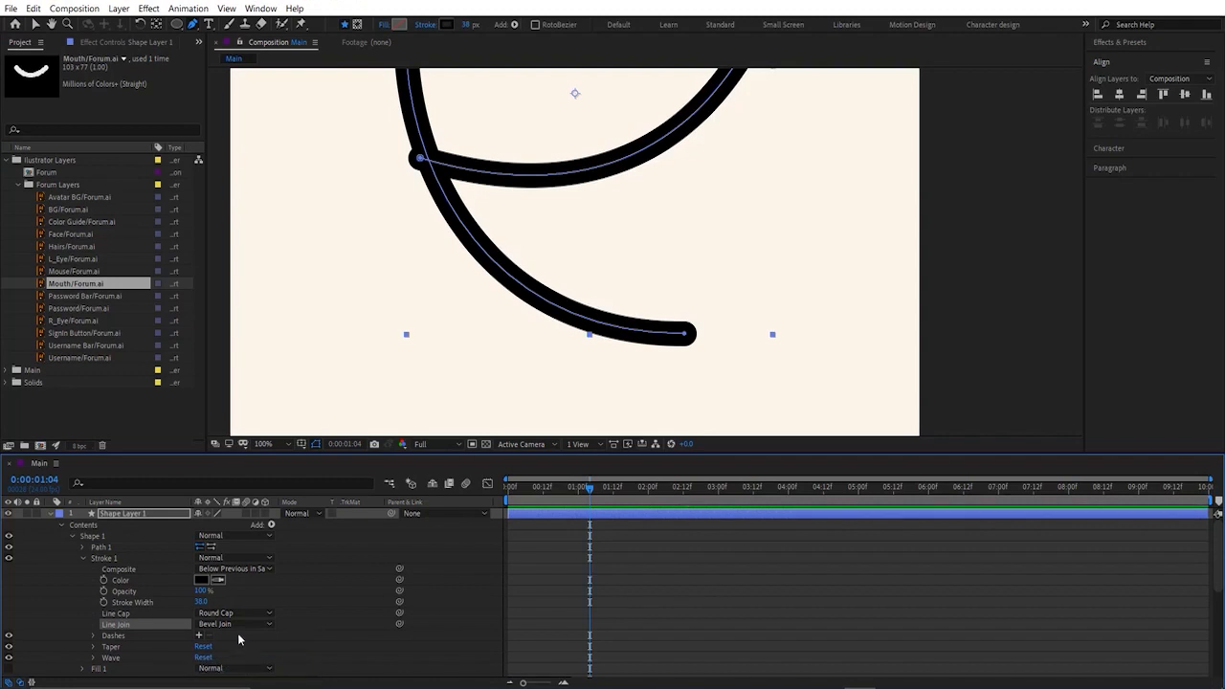
{"action": "left_click", "coordinate": [239, 624]}
{"action": "left_click", "coordinate": [244, 656]}
Step: Add a vertex to the curve's lower arc with the Add Vertex tool and reshape the arc by adjusting its direction handles
{"action": "key", "text": "comma"}
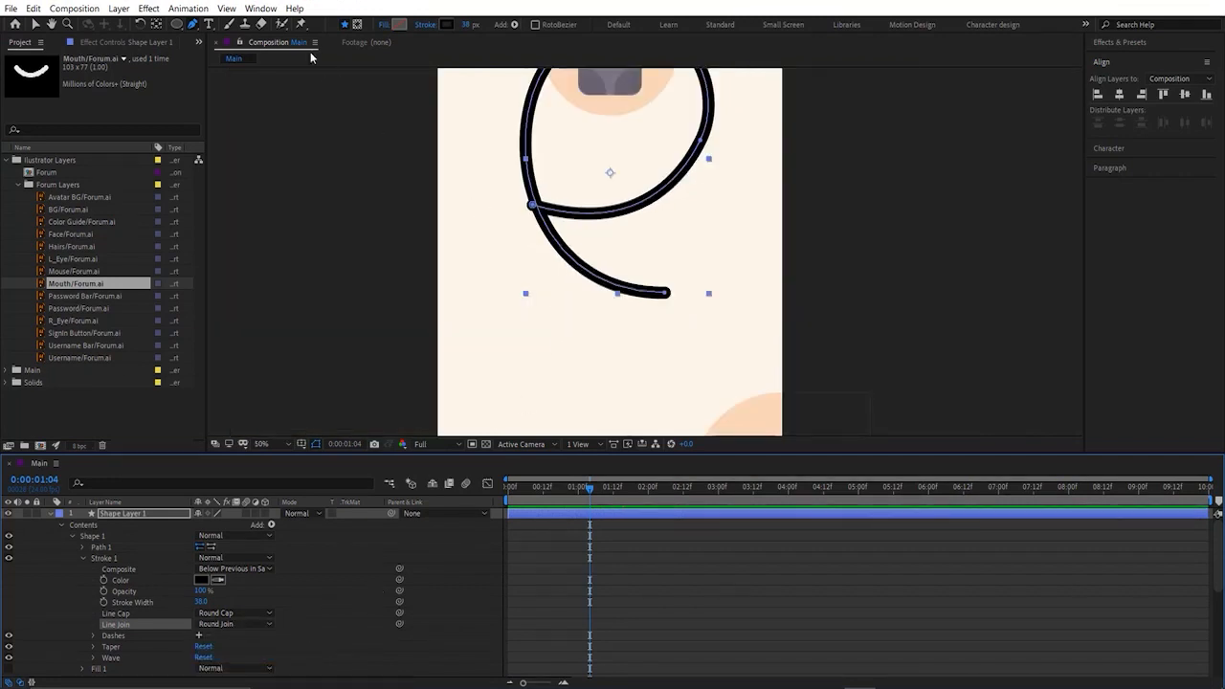
{"action": "left_click", "coordinate": [193, 26]}
{"action": "left_click", "coordinate": [241, 41]}
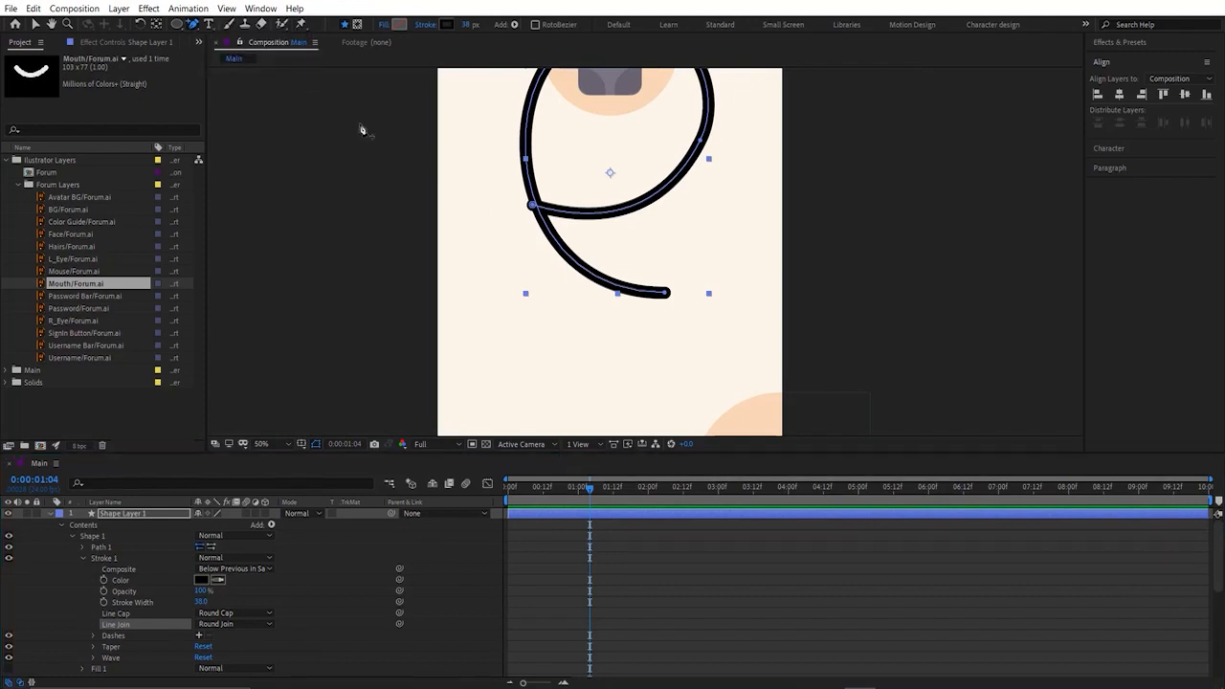
{"action": "left_click", "coordinate": [611, 218]}
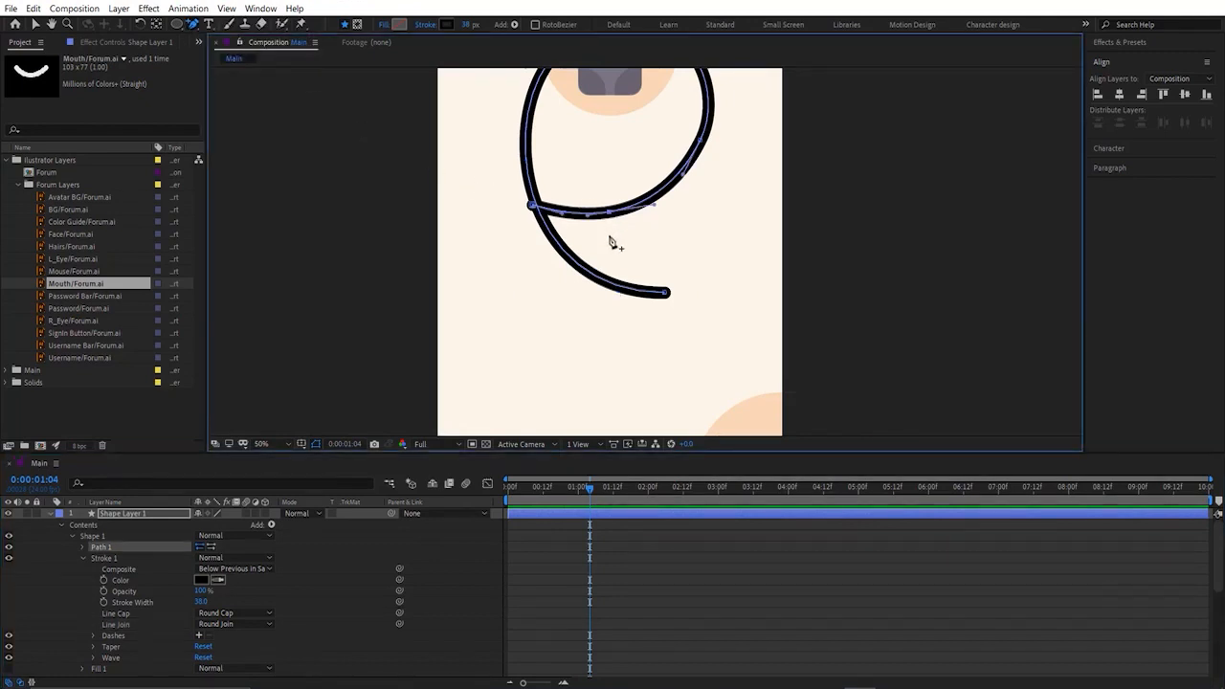
{"action": "key", "text": "v"}
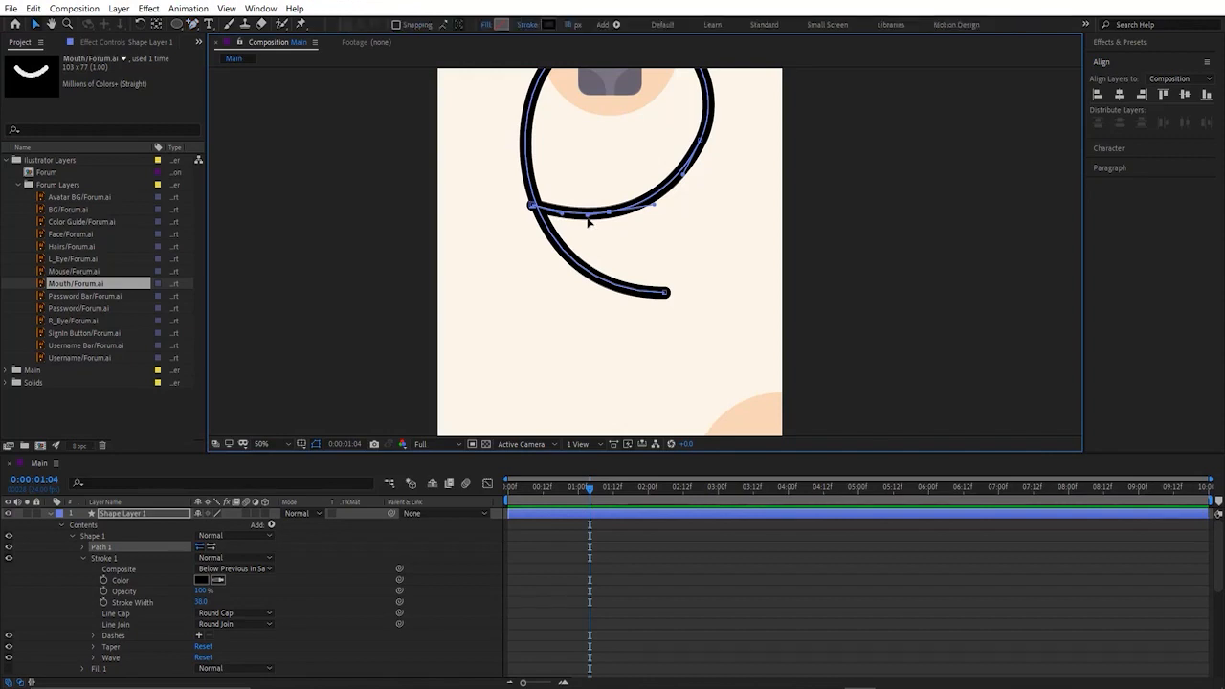
{"action": "left_click_drag", "start_coordinate": [588, 217], "coordinate": [585, 249]}
{"action": "left_click_drag", "start_coordinate": [634, 175], "coordinate": [672, 201]}
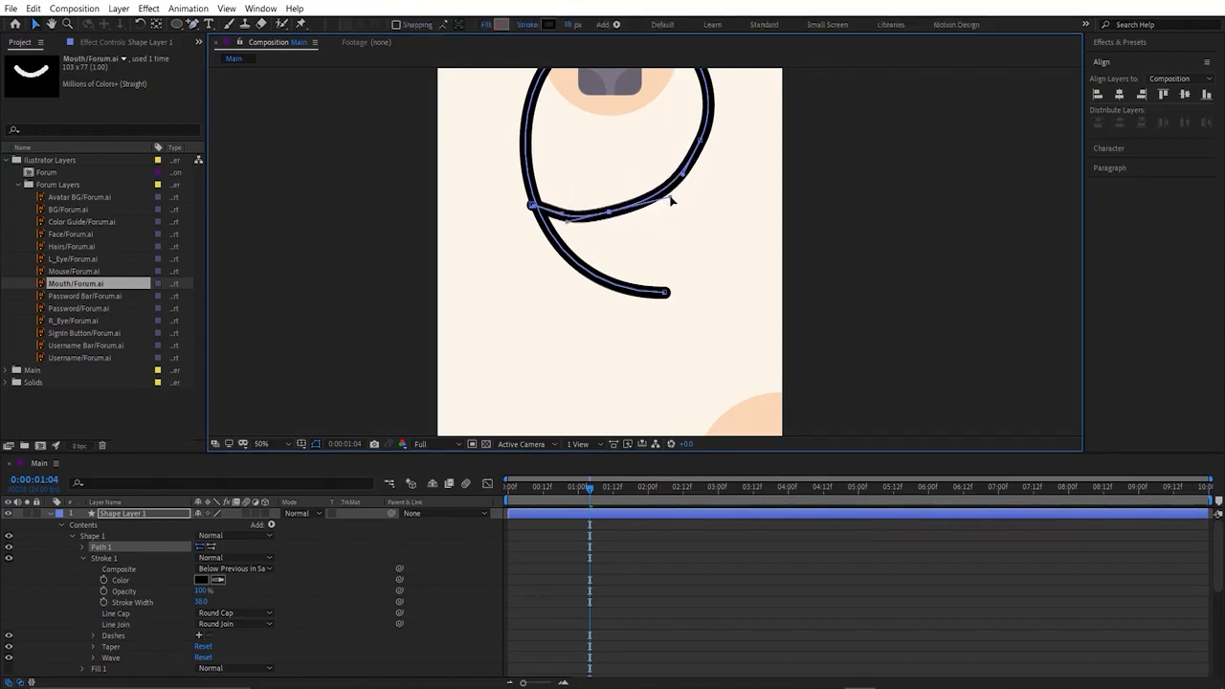
Step: Remove the added vertex from the curve's lower arc with the Delete Vertex tool
{"action": "left_click", "coordinate": [197, 26]}
{"action": "left_click", "coordinate": [235, 52]}
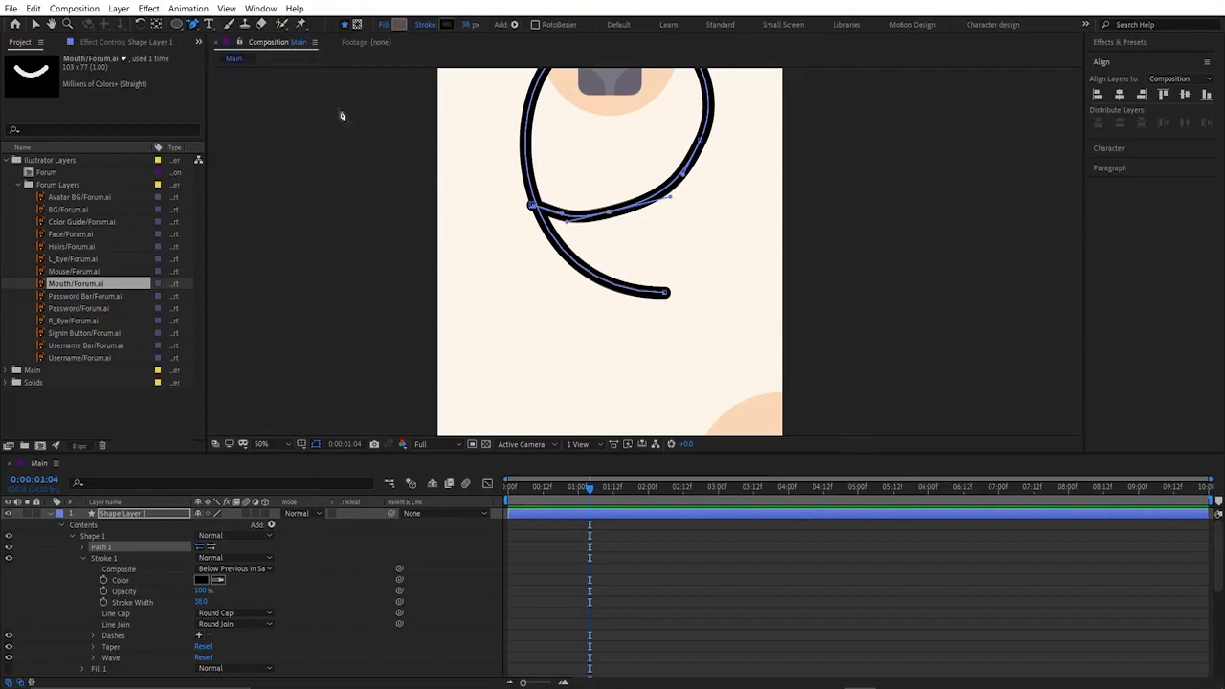
{"action": "left_click", "coordinate": [611, 213]}
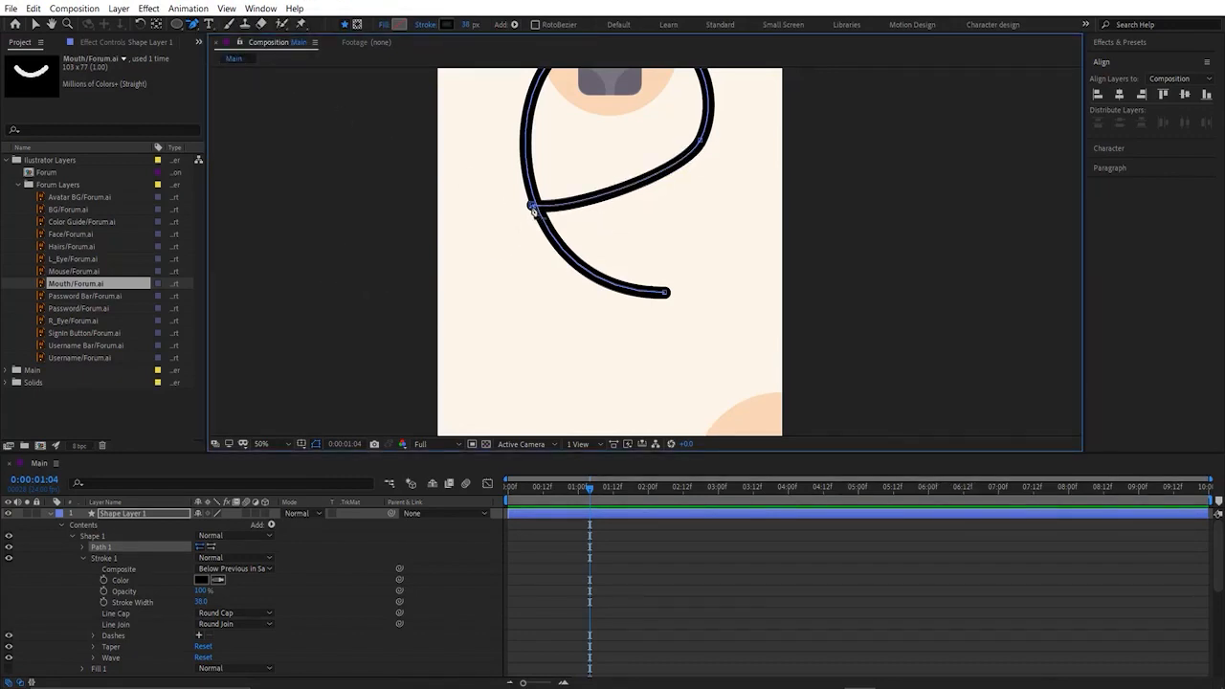
Step: Bend the lower arc around a vertex at its middle by pulling the direction handles separately with the Convert Vertex tool
{"action": "left_click", "coordinate": [196, 25]}
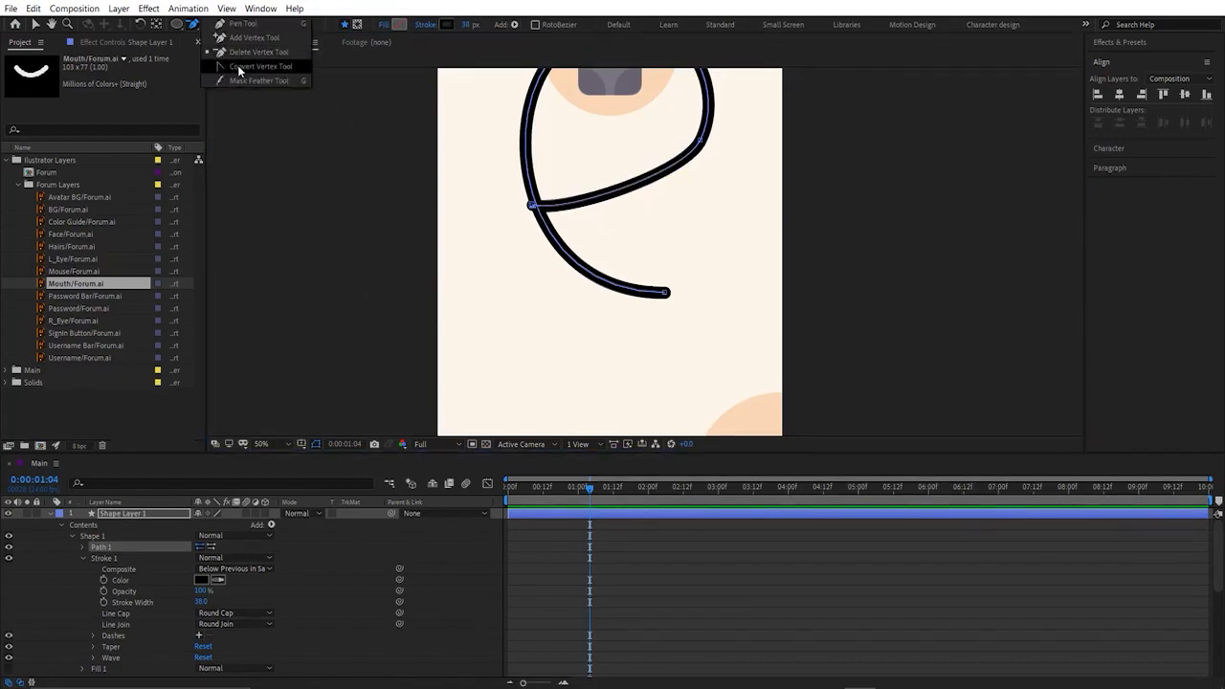
{"action": "left_click", "coordinate": [236, 47]}
{"action": "left_click", "coordinate": [620, 195]}
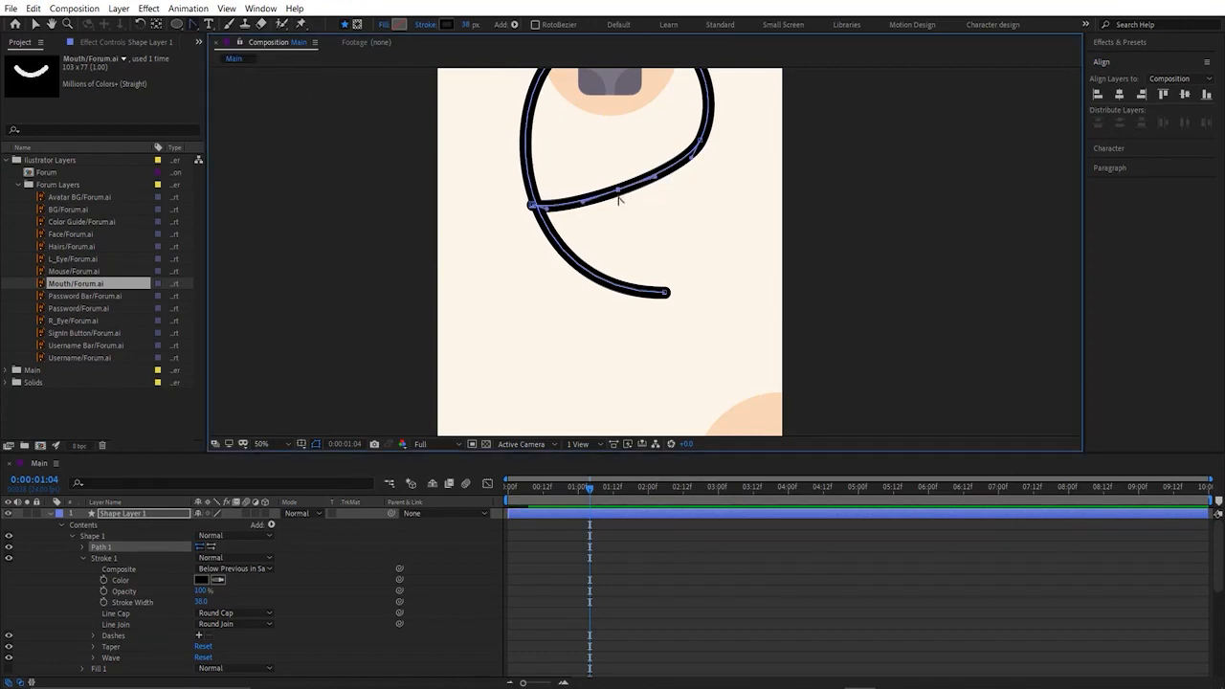
{"action": "left_click_drag", "start_coordinate": [583, 202], "coordinate": [600, 279]}
{"action": "left_click_drag", "start_coordinate": [656, 178], "coordinate": [711, 281]}
{"action": "left_click_drag", "start_coordinate": [692, 159], "coordinate": [728, 170]}
{"action": "key", "text": "comma"}
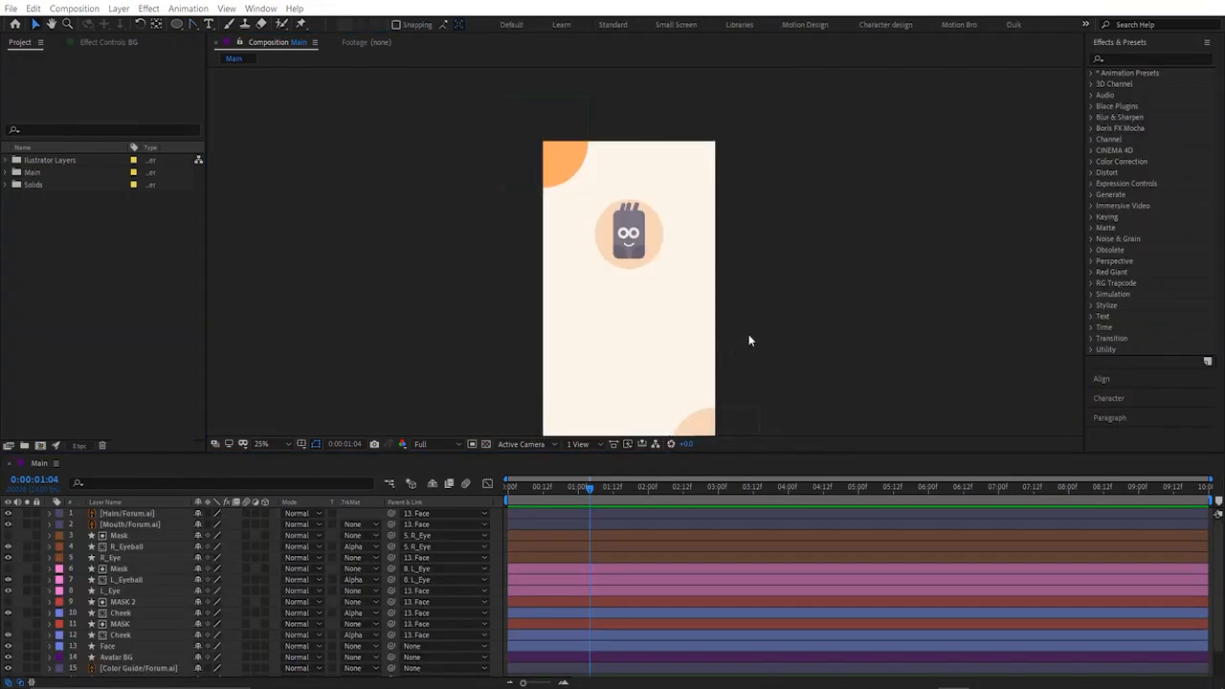
Step: Bring up the Character settings for formatting text
{"action": "left_click", "coordinate": [1119, 397]}
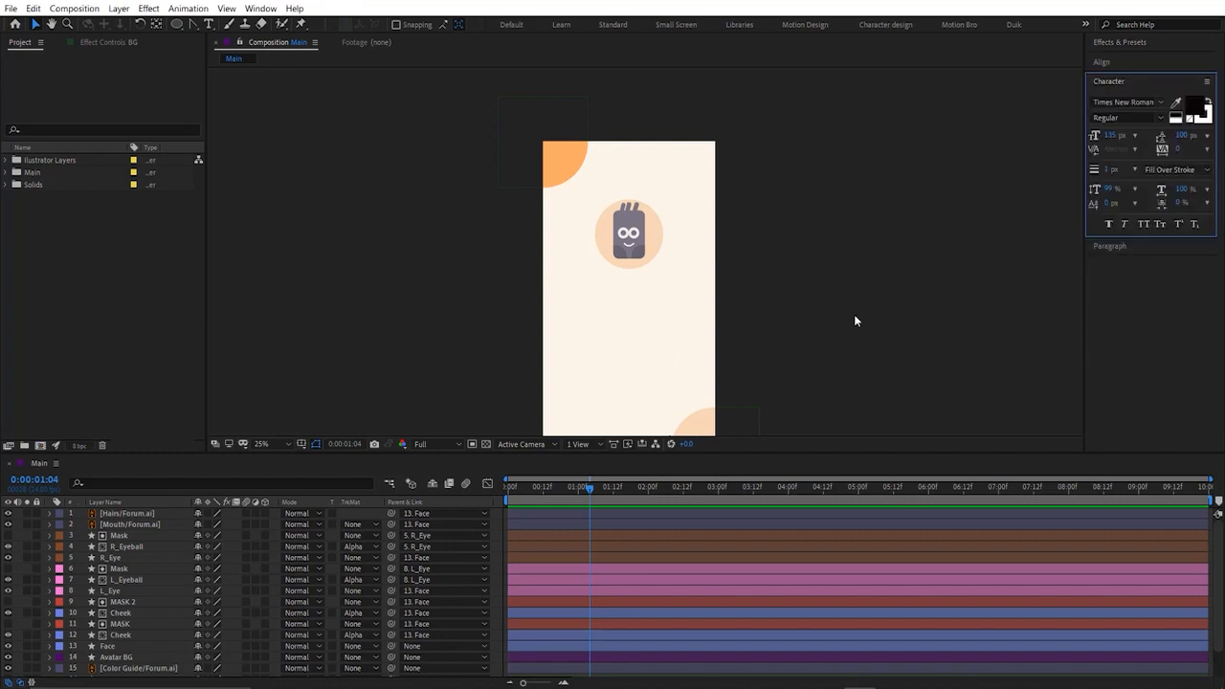
{"action": "left_click", "coordinate": [261, 9]}
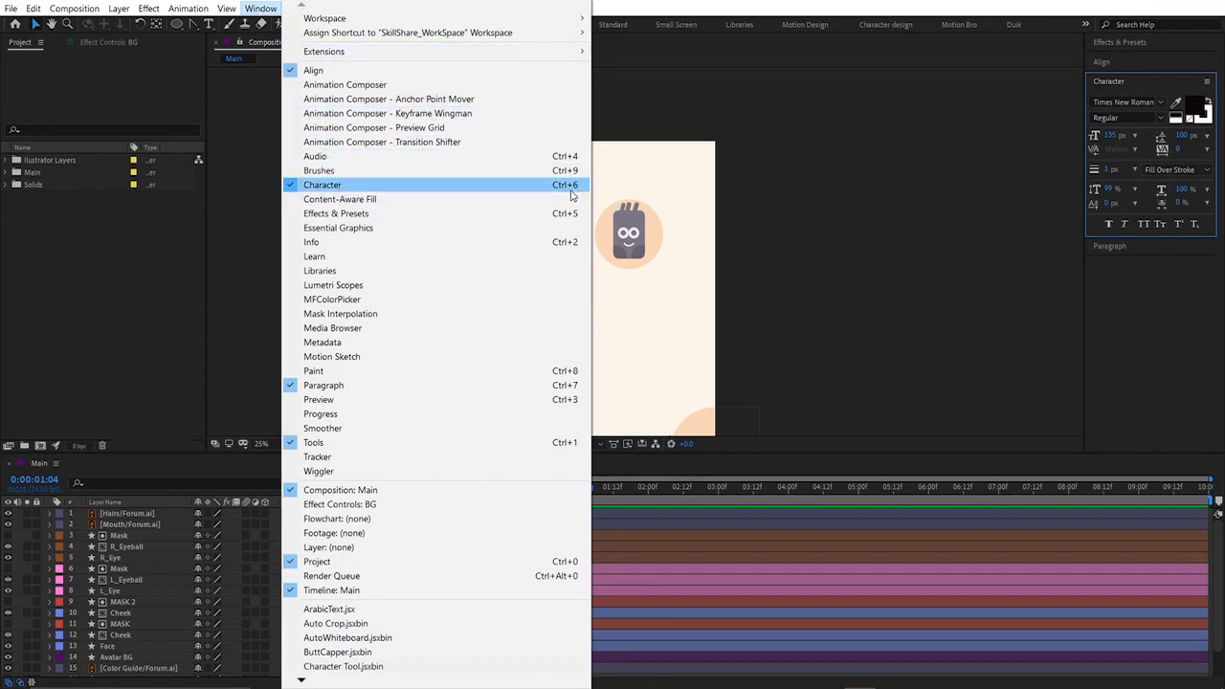
{"action": "left_click", "coordinate": [1125, 76]}
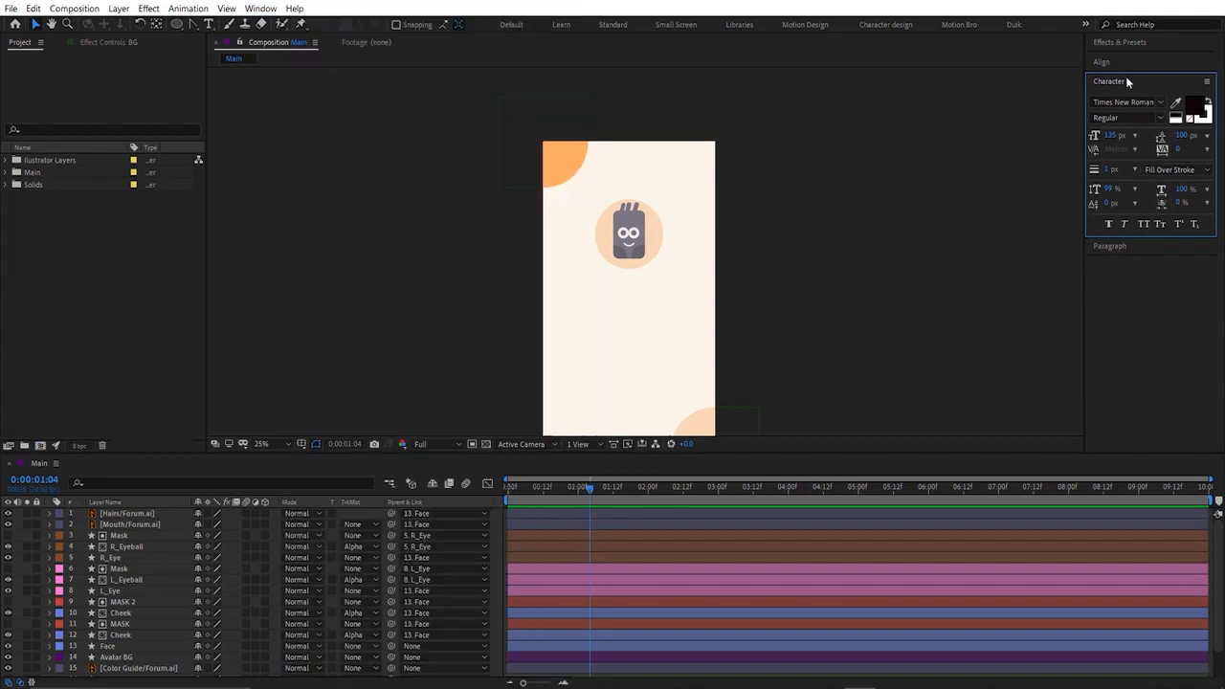
{"action": "left_click", "coordinate": [1126, 79]}
{"action": "left_click", "coordinate": [1120, 84]}
Step: Add a text layer reading "Username" below the avatar and move it fully inside the composition
{"action": "left_click", "coordinate": [208, 24]}
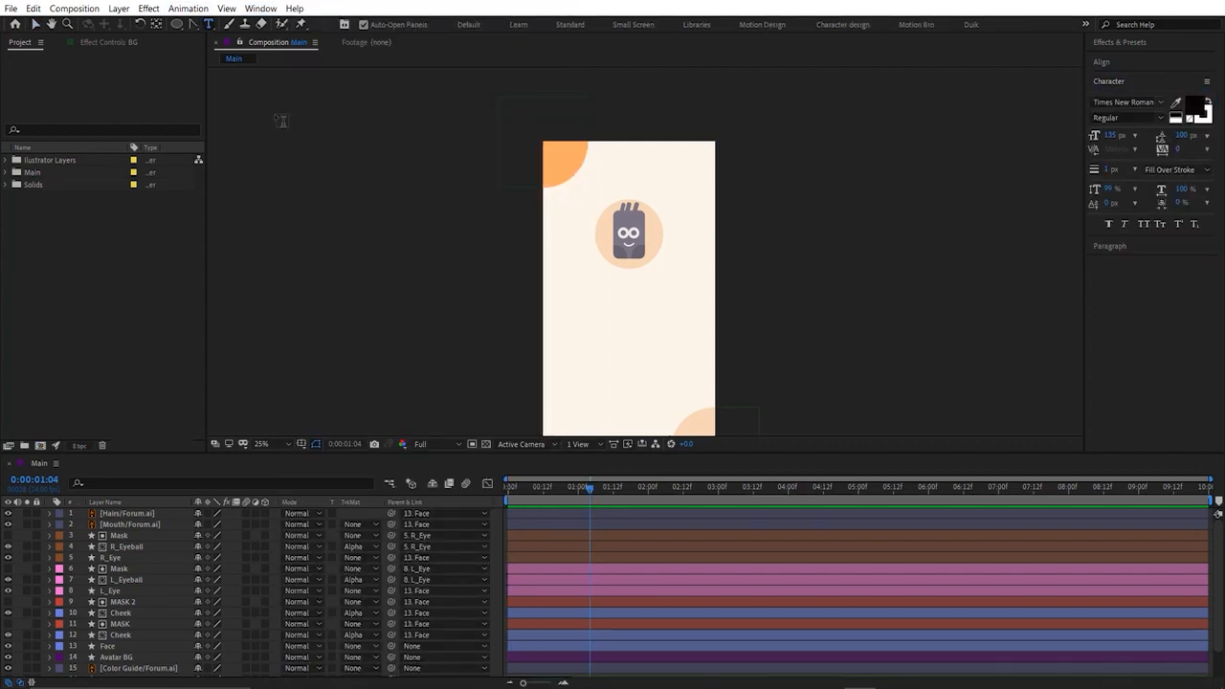
{"action": "left_click", "coordinate": [576, 299]}
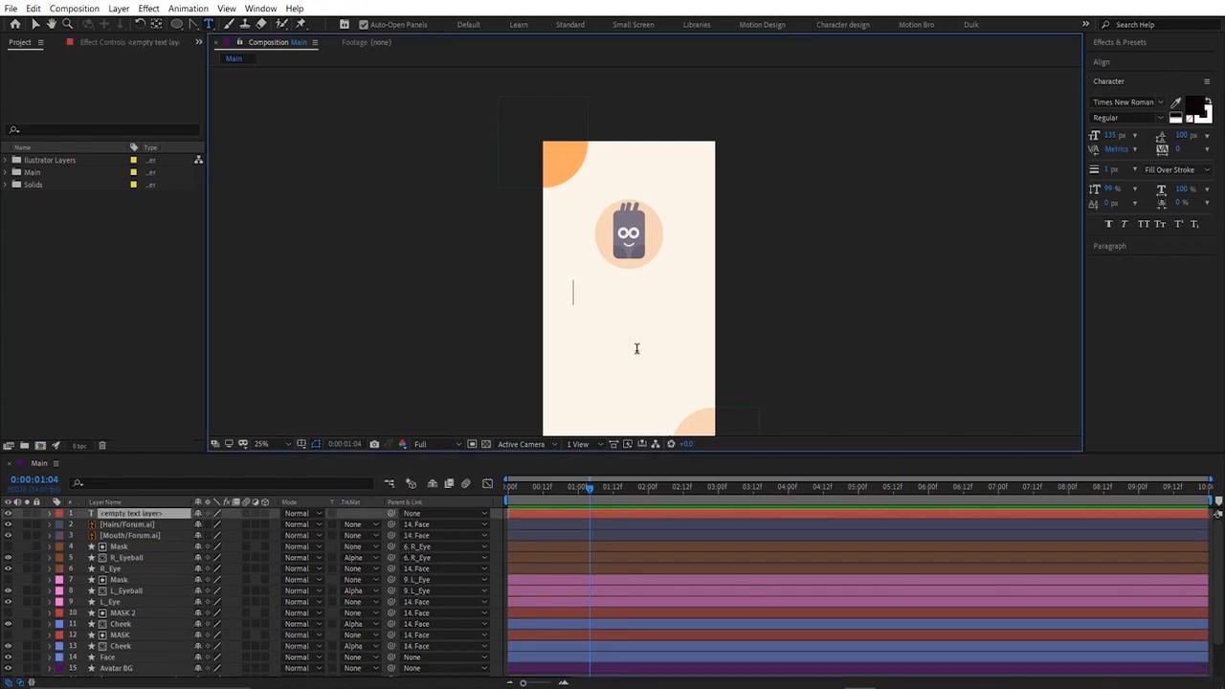
{"action": "type", "text": "Username"}
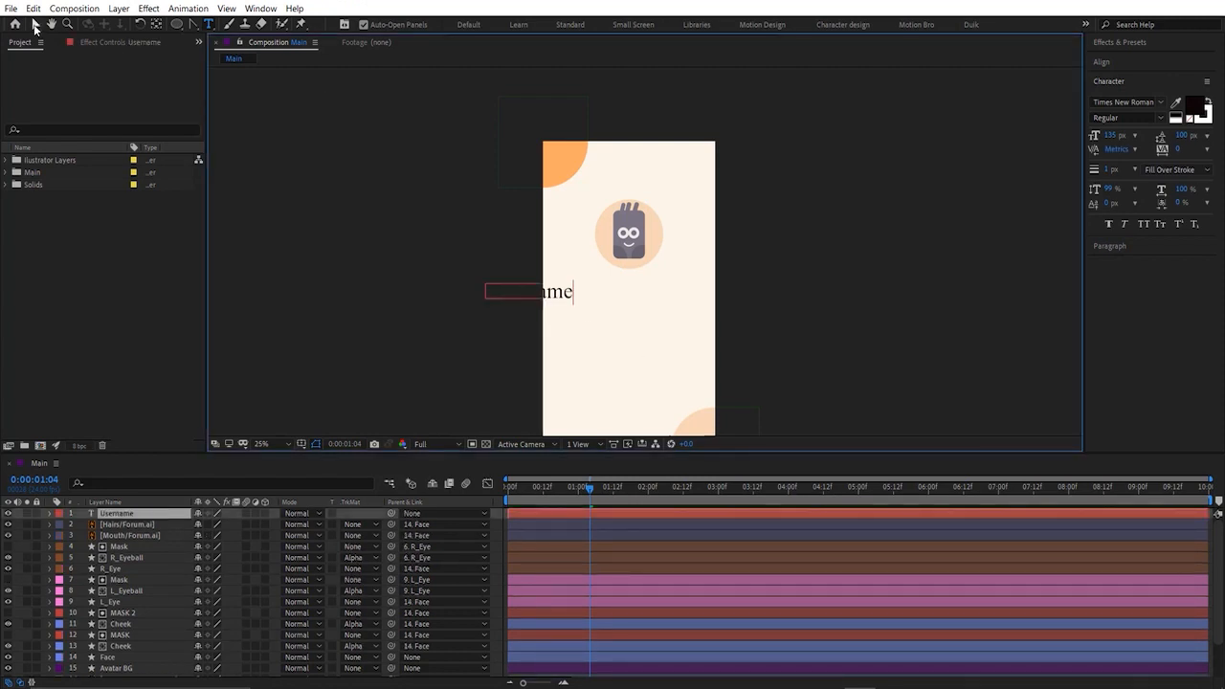
{"action": "left_click", "coordinate": [36, 25]}
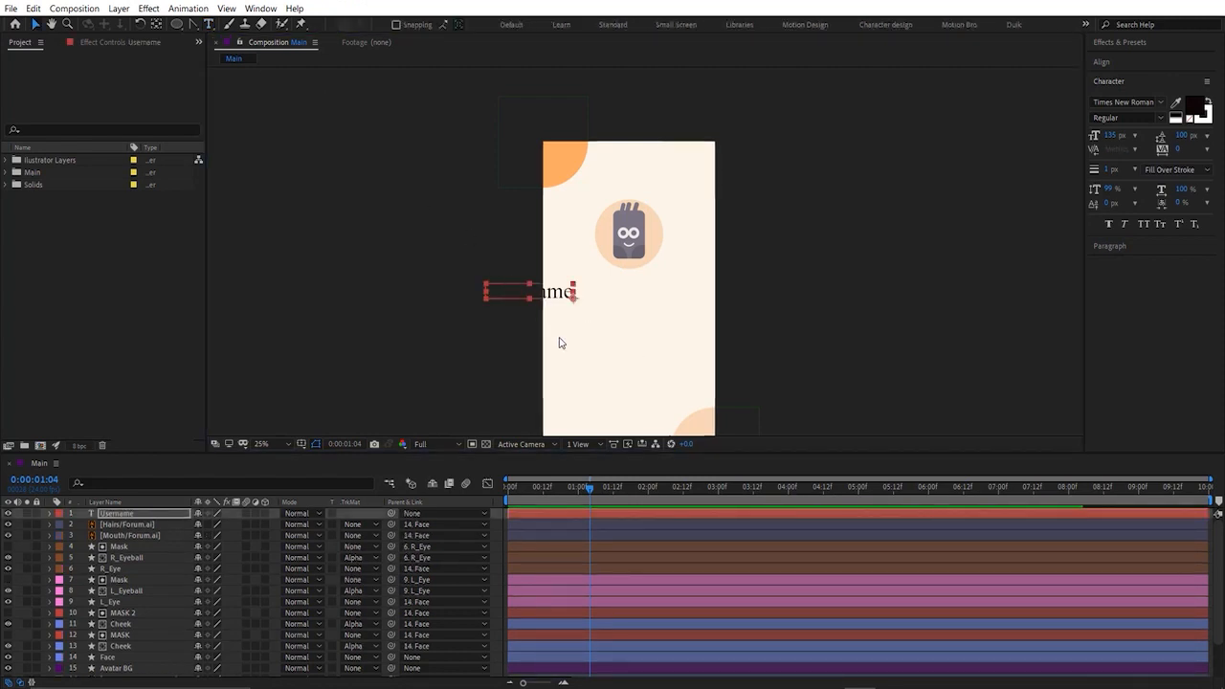
{"action": "left_click_drag", "start_coordinate": [575, 294], "coordinate": [648, 308]}
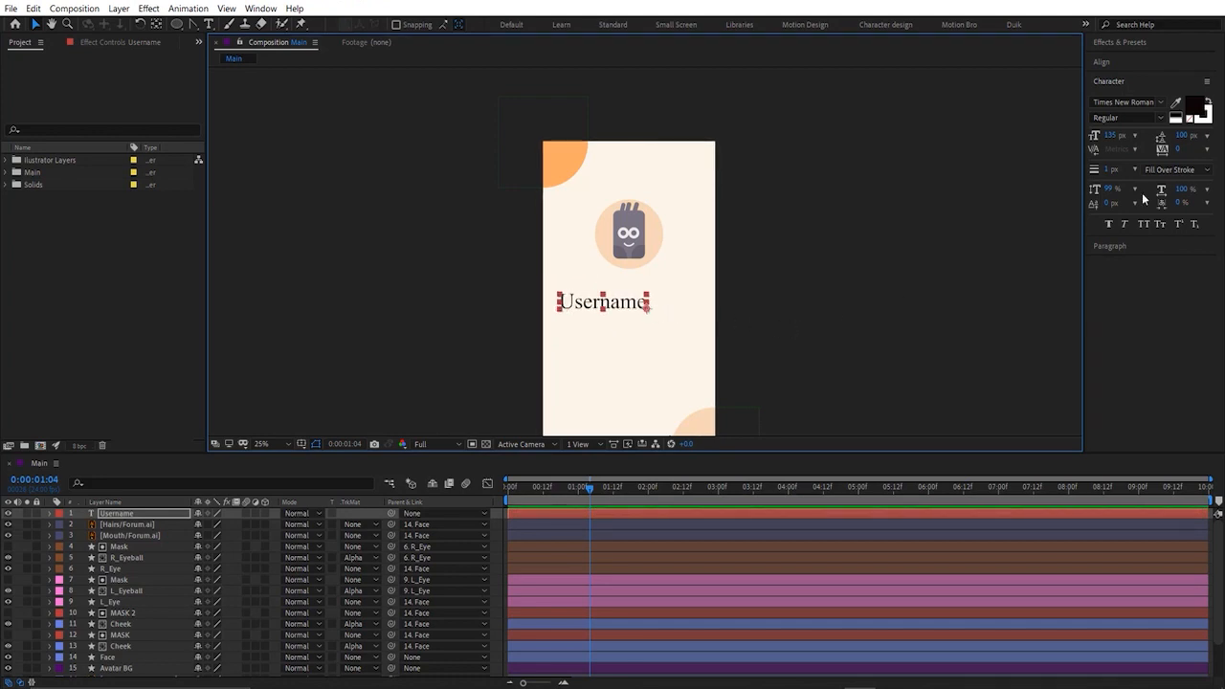
Step: Set the Username text to Helvetica Bold and reduce its font size to 66 px
{"action": "left_click", "coordinate": [1167, 102]}
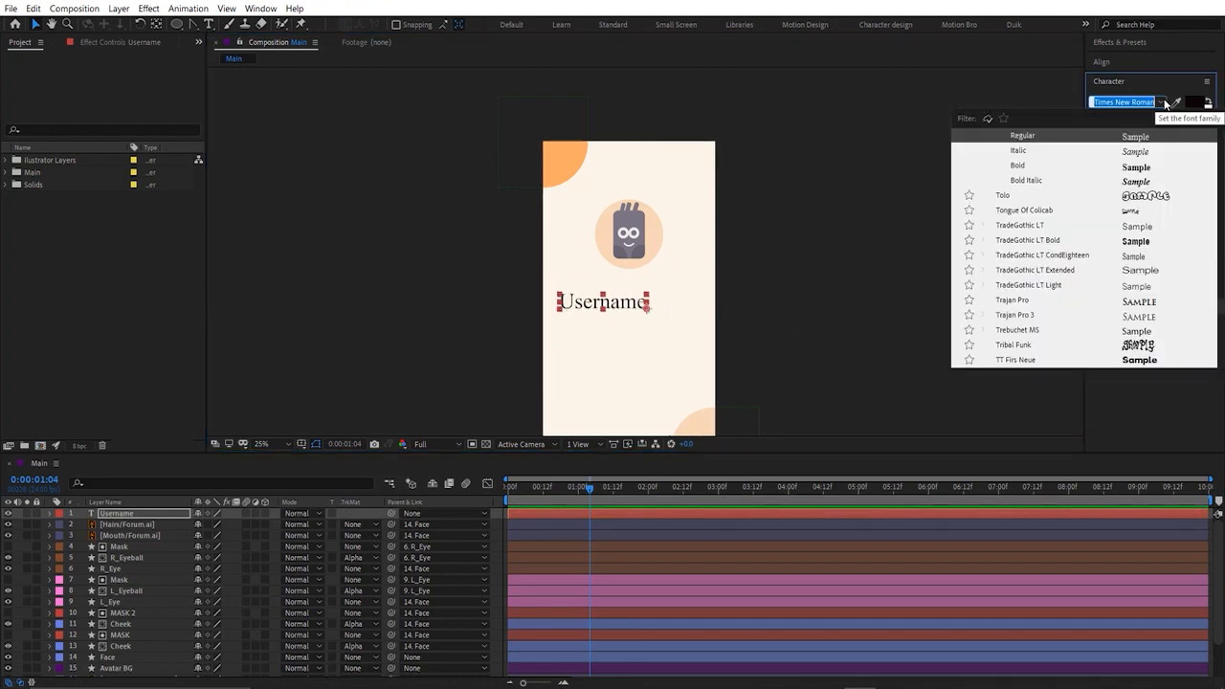
{"action": "type", "text": "helv"}
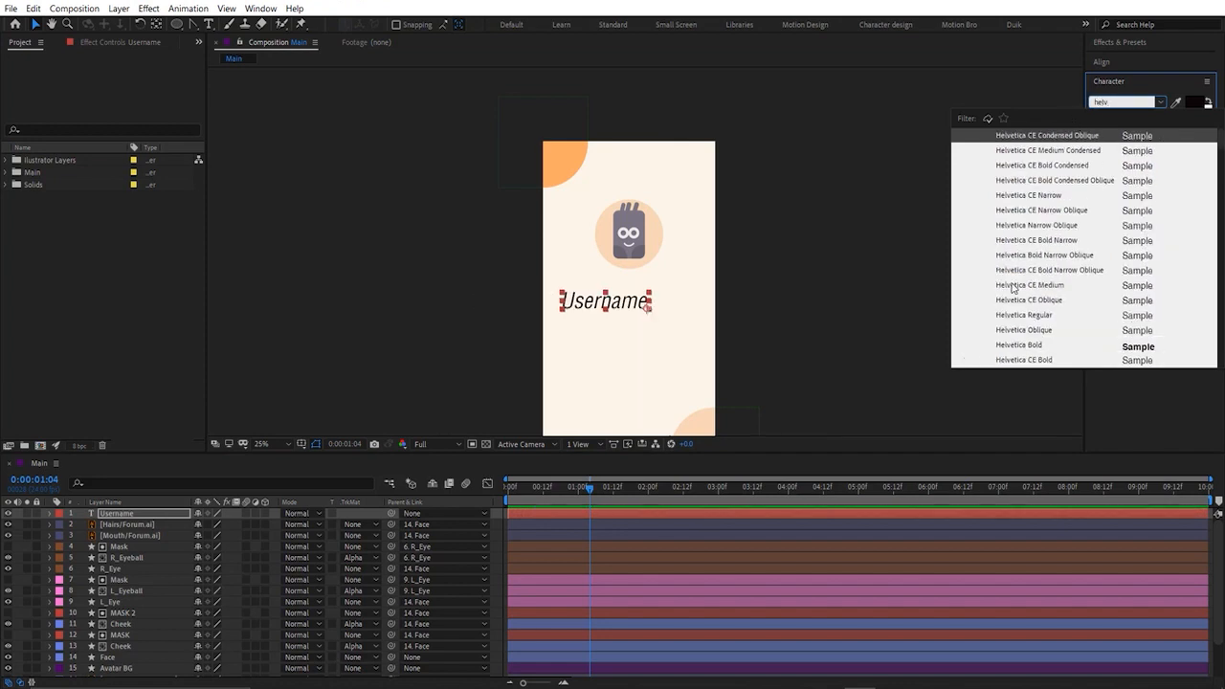
{"action": "left_click", "coordinate": [1029, 345]}
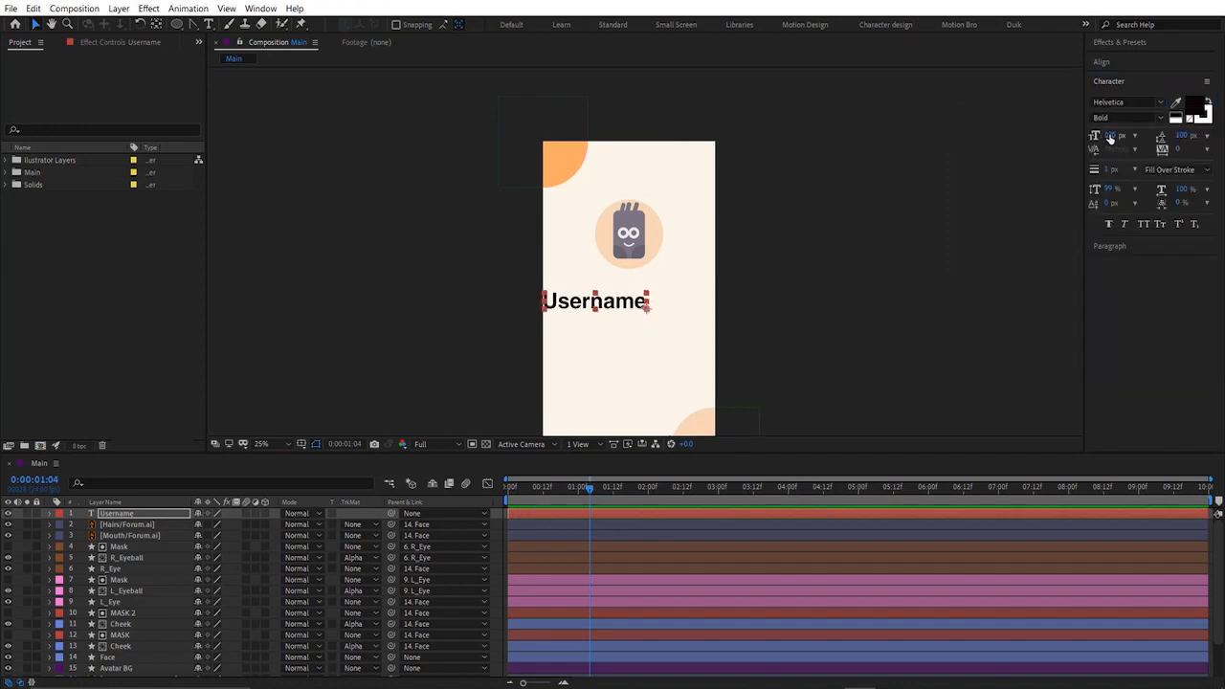
{"action": "left_click_drag", "start_coordinate": [1110, 137], "coordinate": [1141, 169]}
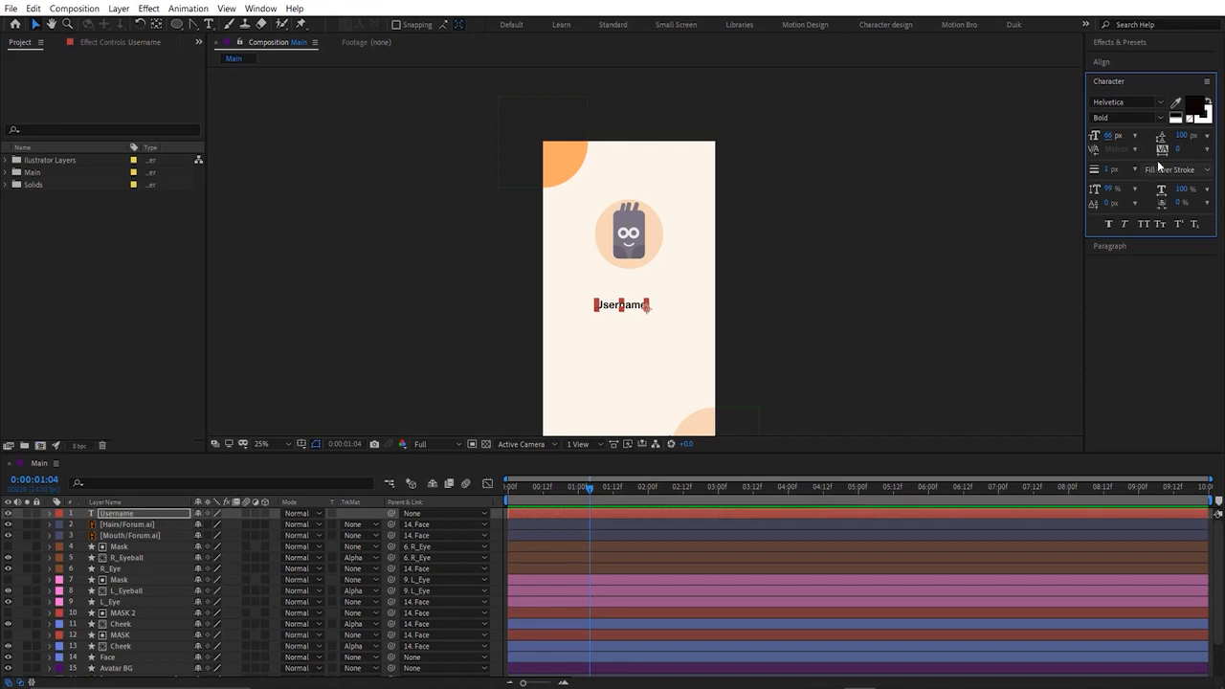
{"action": "left_click", "coordinate": [1194, 106]}
{"action": "left_click", "coordinate": [818, 225]}
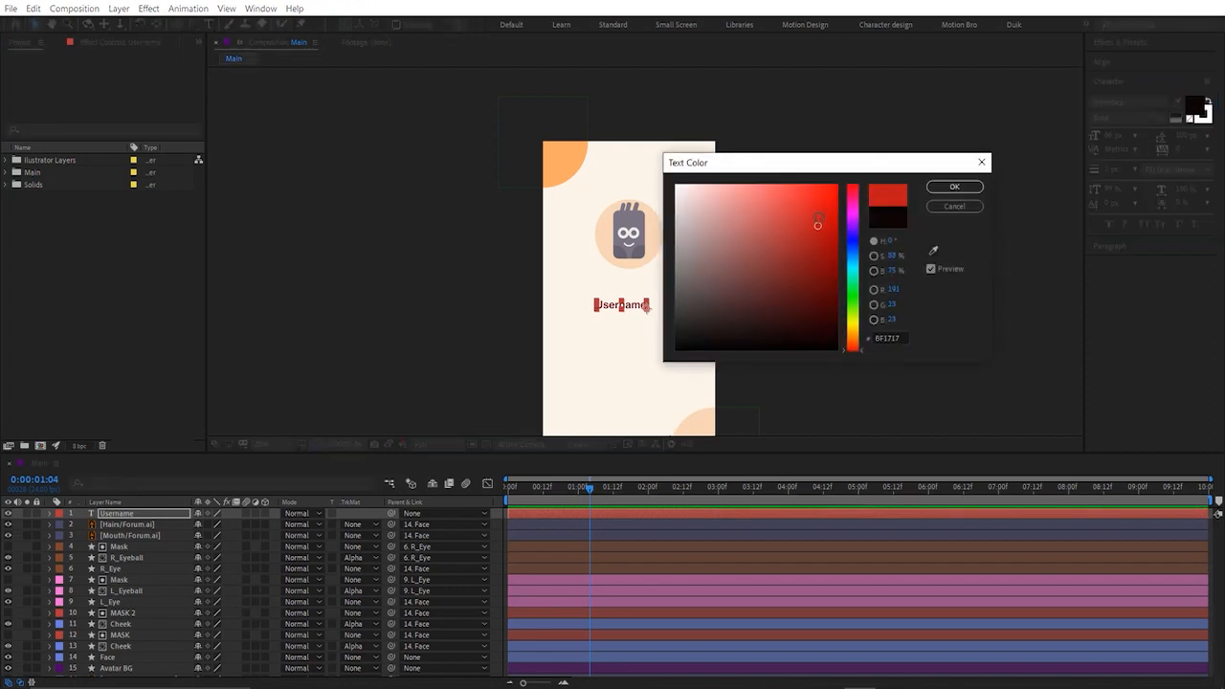
{"action": "left_click", "coordinate": [974, 206]}
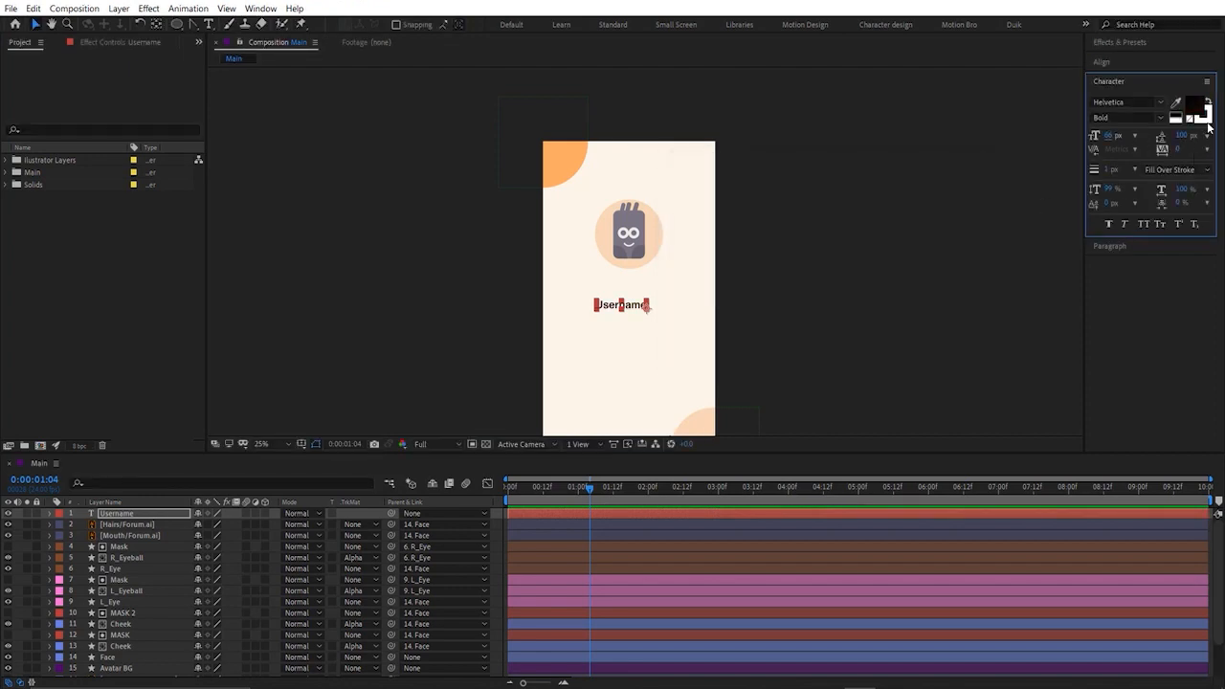
Step: Give the Username text a dark red fill by swapping in a red stroke color, and remove its stroke
{"action": "left_click", "coordinate": [1204, 114]}
{"action": "left_click", "coordinate": [1204, 114]}
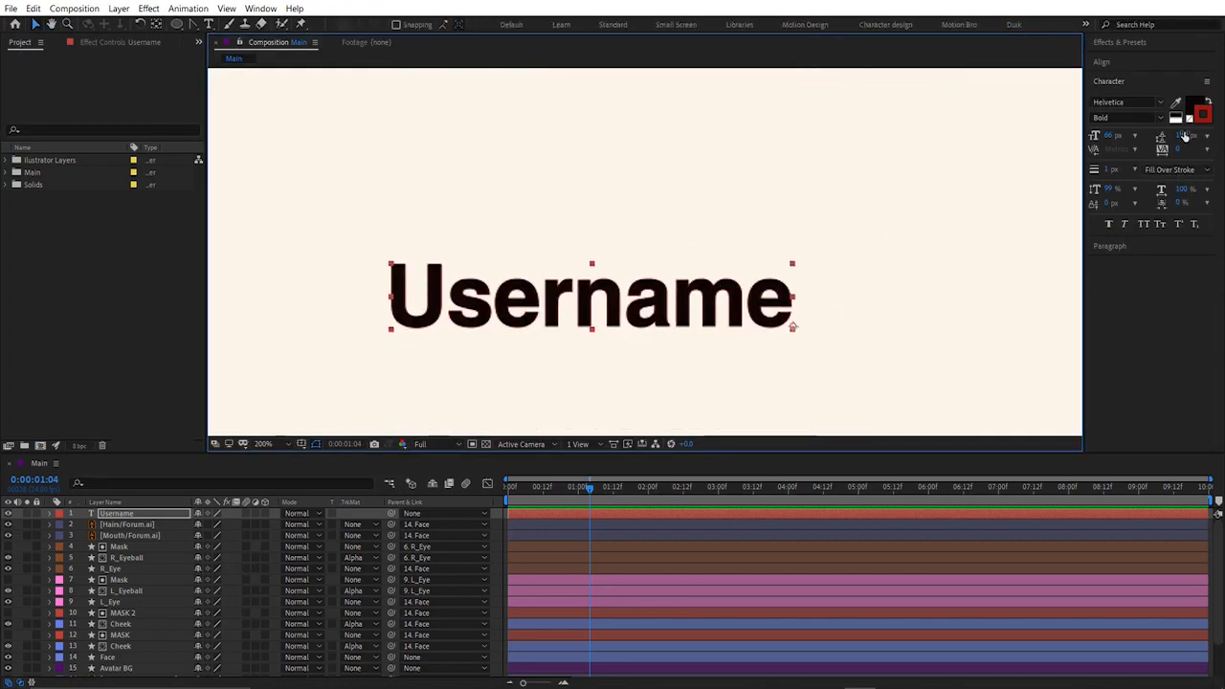
{"action": "left_click", "coordinate": [1208, 102]}
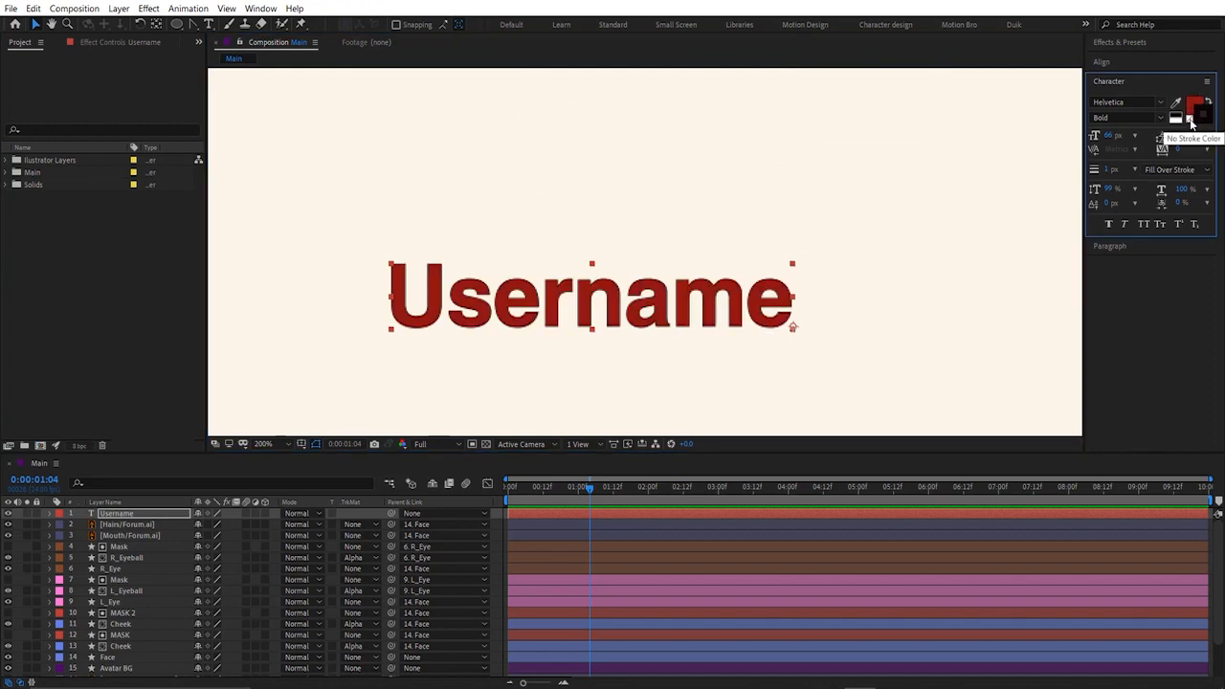
{"action": "left_click", "coordinate": [1192, 122]}
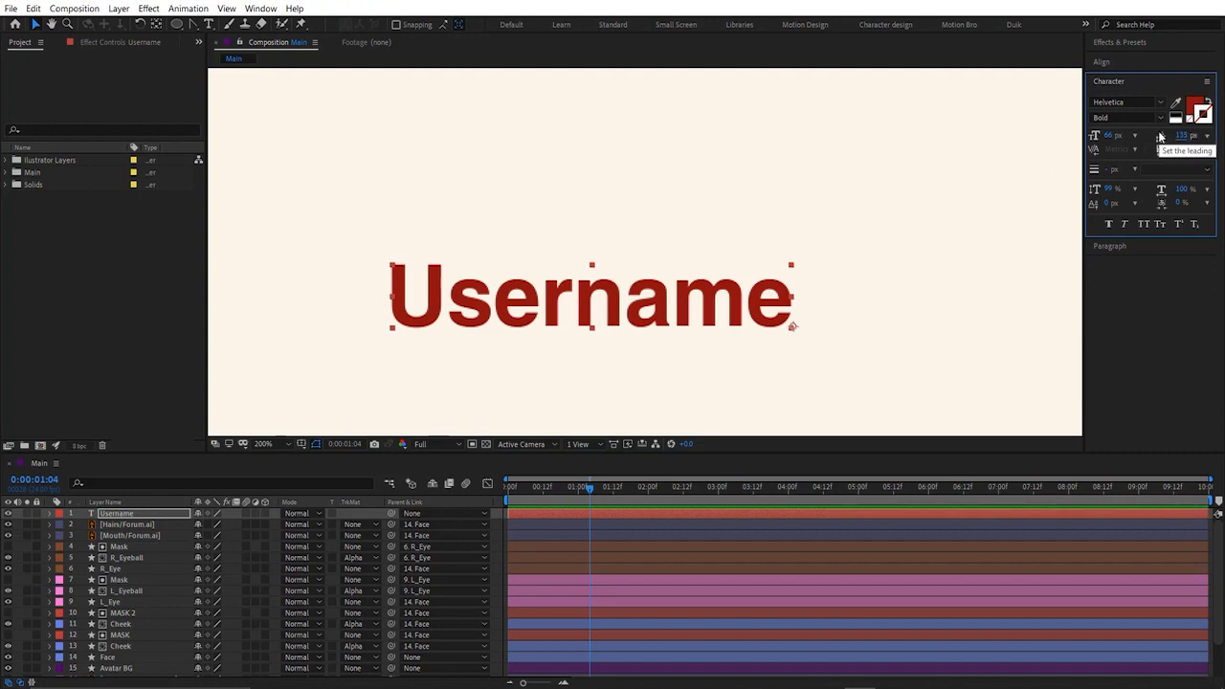
Step: Widen the Username text's tracking to 74 and try a 13 px stroke and the fill and stroke order options
{"action": "key", "text": "ctrl+z"}
{"action": "left_click_drag", "start_coordinate": [1181, 151], "coordinate": [1224, 159]}
{"action": "mouse_move", "coordinate": [1109, 171]}
{"action": "left_mouse_down"}
{"action": "mouse_move", "coordinate": [1143, 176]}
{"action": "mouse_move", "coordinate": [1120, 175]}
{"action": "left_mouse_up"}
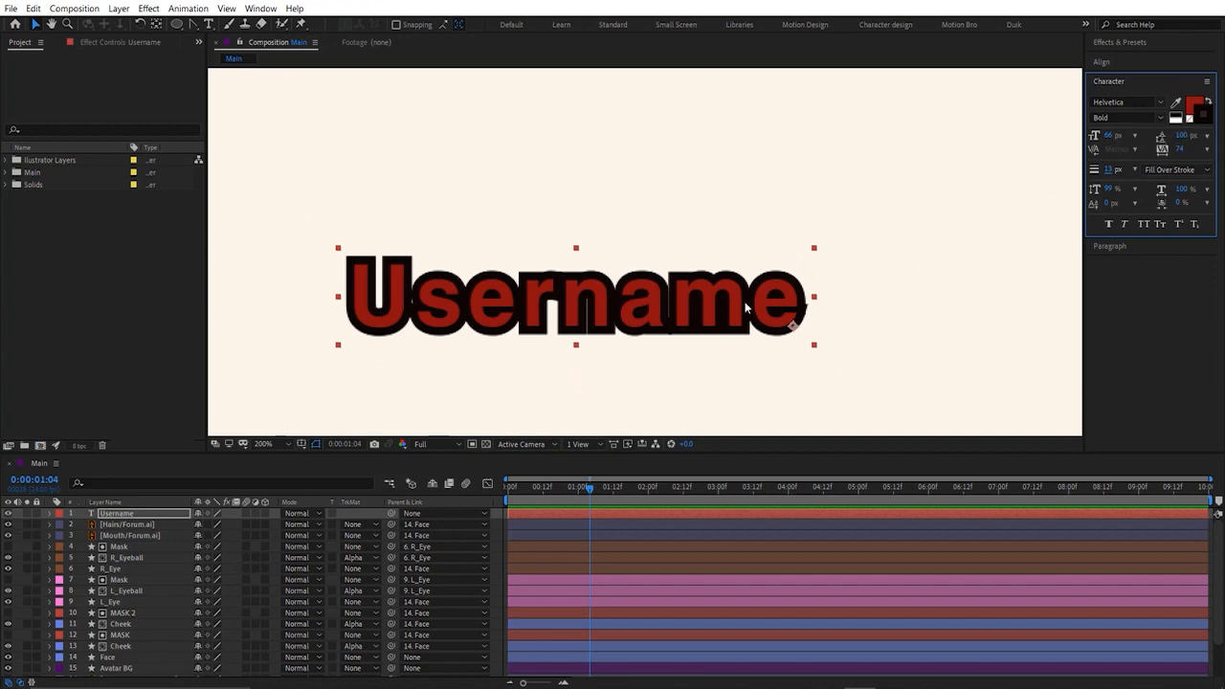
{"action": "key", "text": "ctrl+z"}
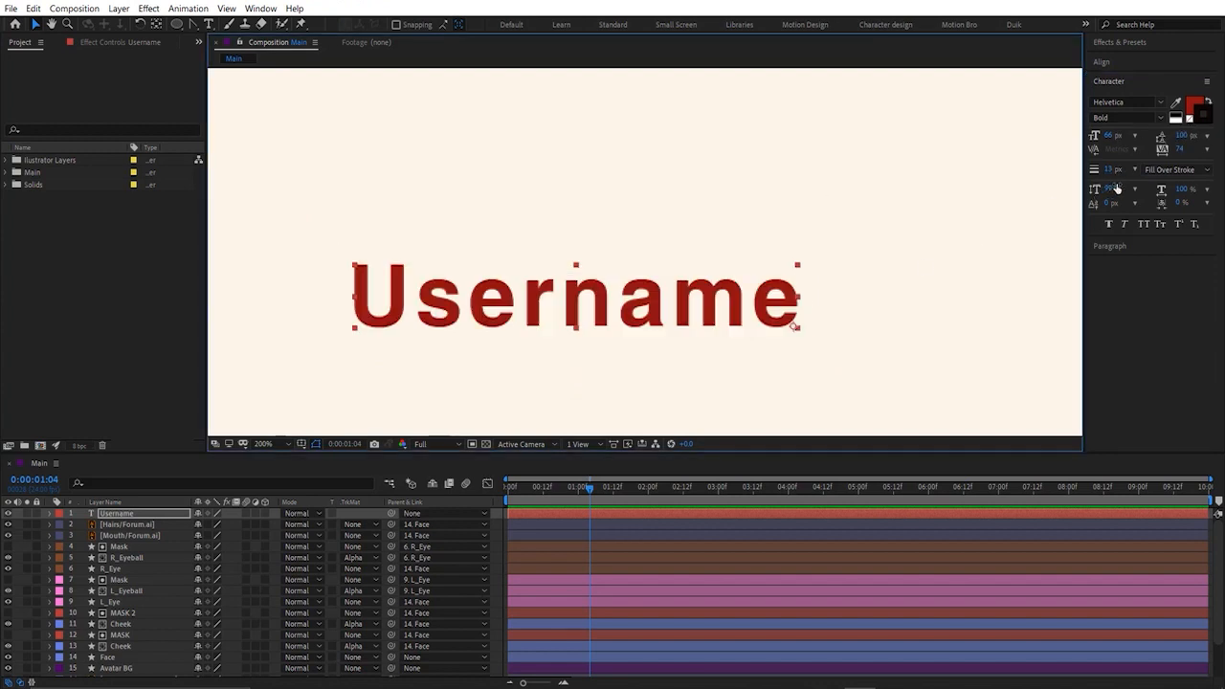
{"action": "left_click", "coordinate": [1160, 170]}
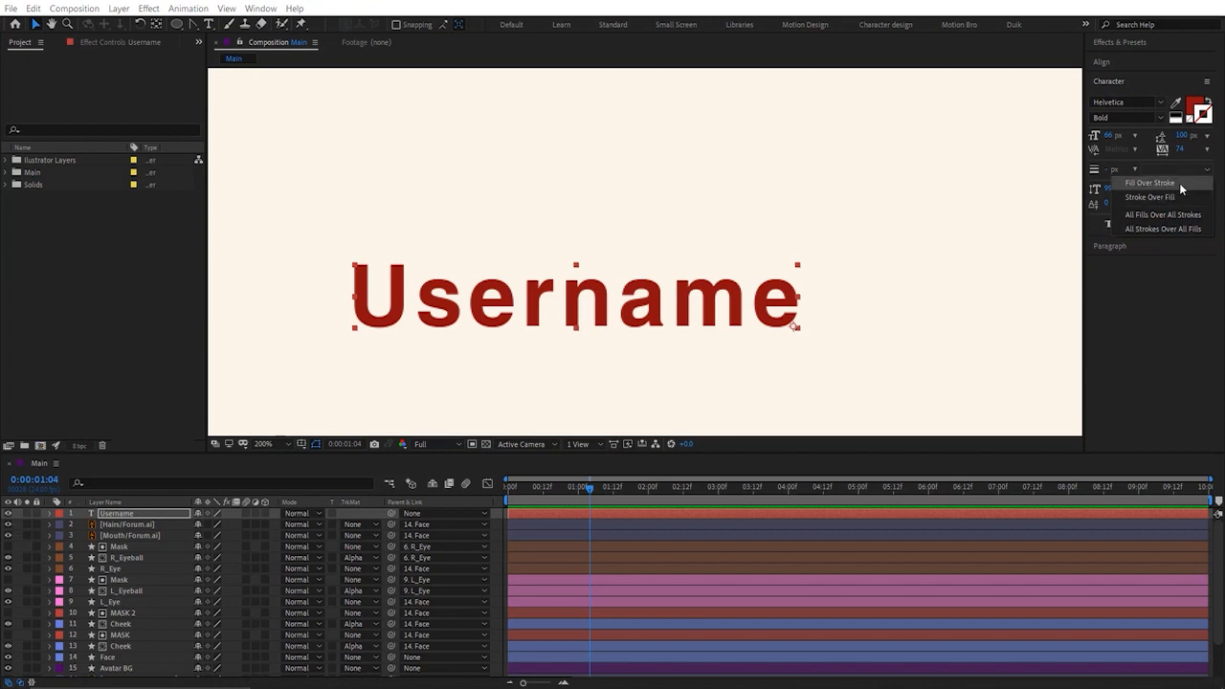
{"action": "left_click", "coordinate": [1192, 195]}
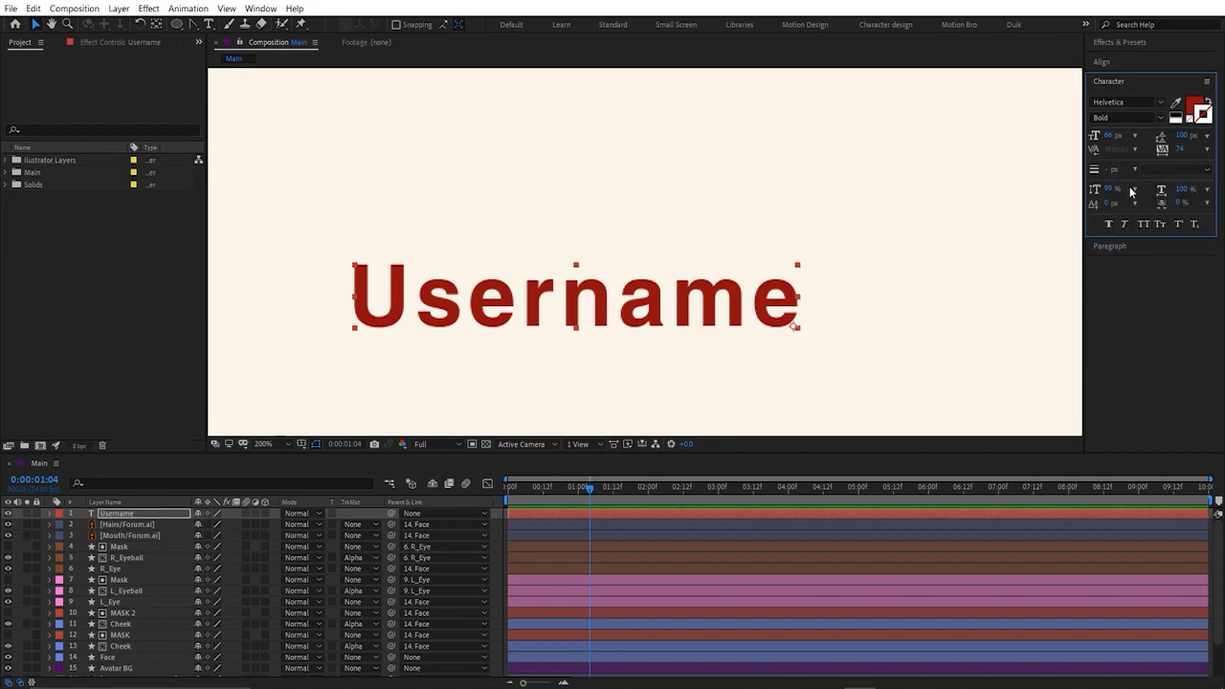
Step: Try stretching the Username text to 187% vertical and 122% horizontal scale, and return both scales to 100%
{"action": "left_click_drag", "start_coordinate": [1111, 192], "coordinate": [1179, 197]}
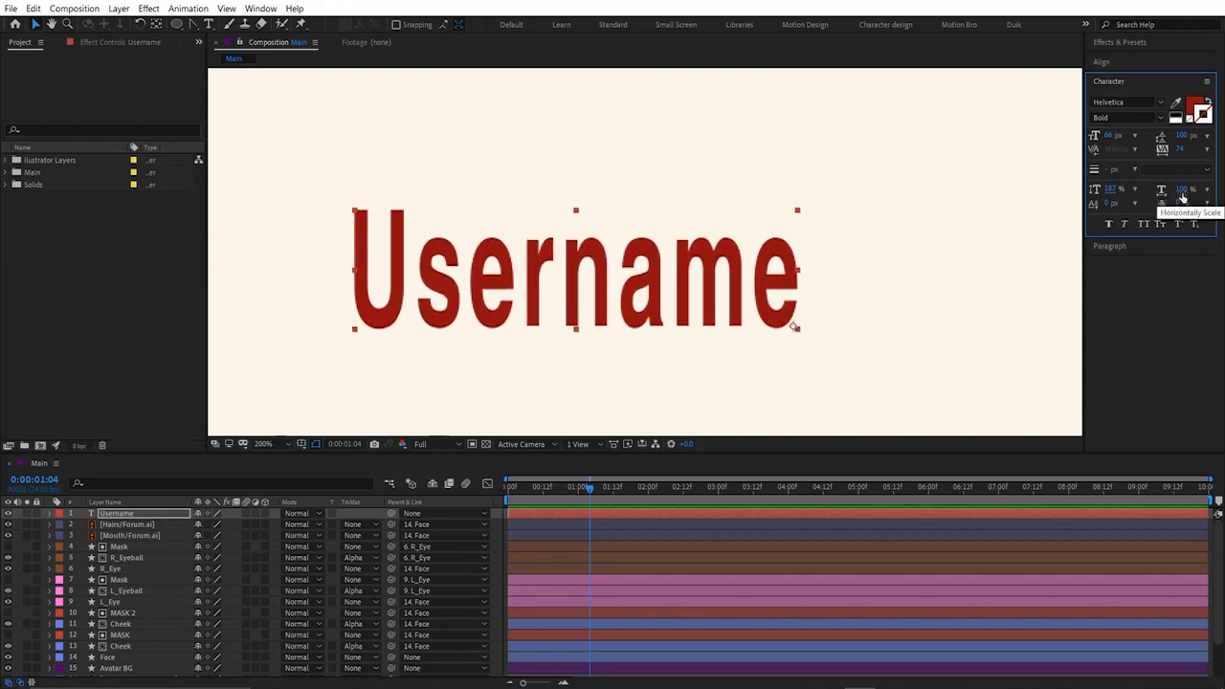
{"action": "mouse_move", "coordinate": [1184, 194]}
{"action": "left_mouse_down"}
{"action": "mouse_move", "coordinate": [1213, 194]}
{"action": "mouse_move", "coordinate": [1173, 196]}
{"action": "mouse_move", "coordinate": [1201, 194]}
{"action": "left_mouse_up"}
{"action": "scroll", "coordinate": [948, 204], "scroll_direction": "down", "scroll_amount": 1}
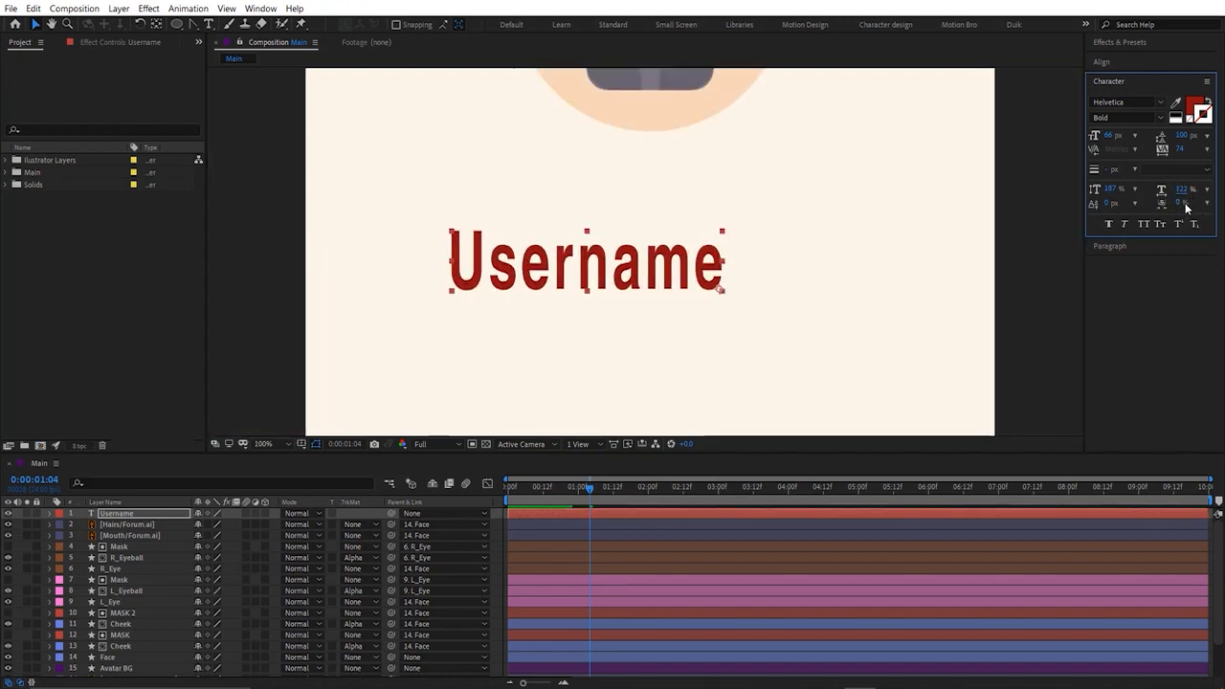
{"action": "key", "text": "ctrl+z"}
{"action": "key", "text": "ctrl+z"}
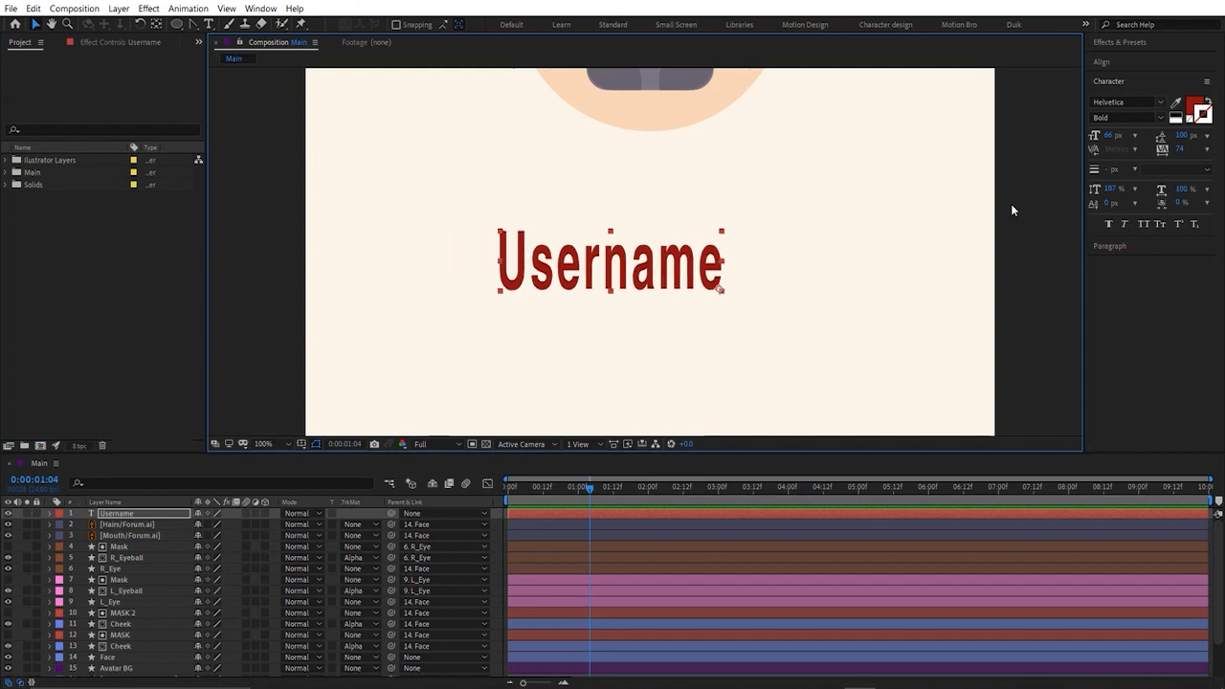
{"action": "key", "text": "ctrl+z"}
{"action": "left_click_drag", "start_coordinate": [1110, 194], "coordinate": [1206, 219]}
{"action": "key", "text": "ctrl+z"}
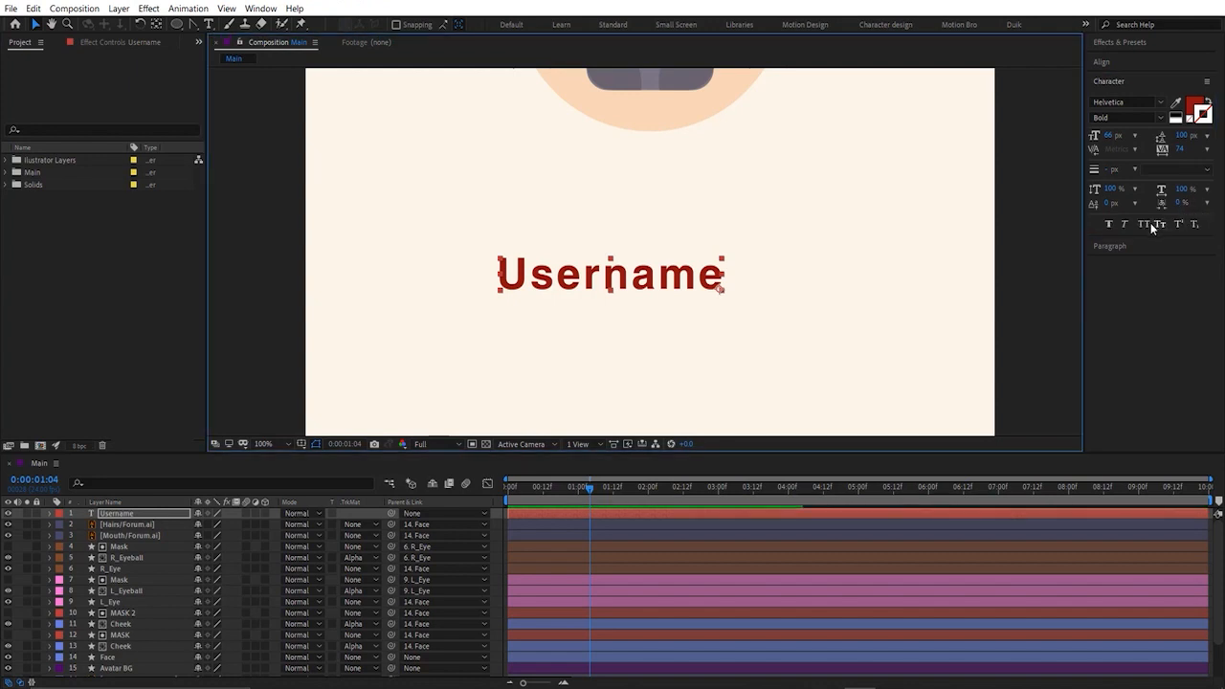
Step: Try faux bold, faux italic, all caps and small caps on the Username text, and turn them all off again
{"action": "left_click", "coordinate": [1107, 226]}
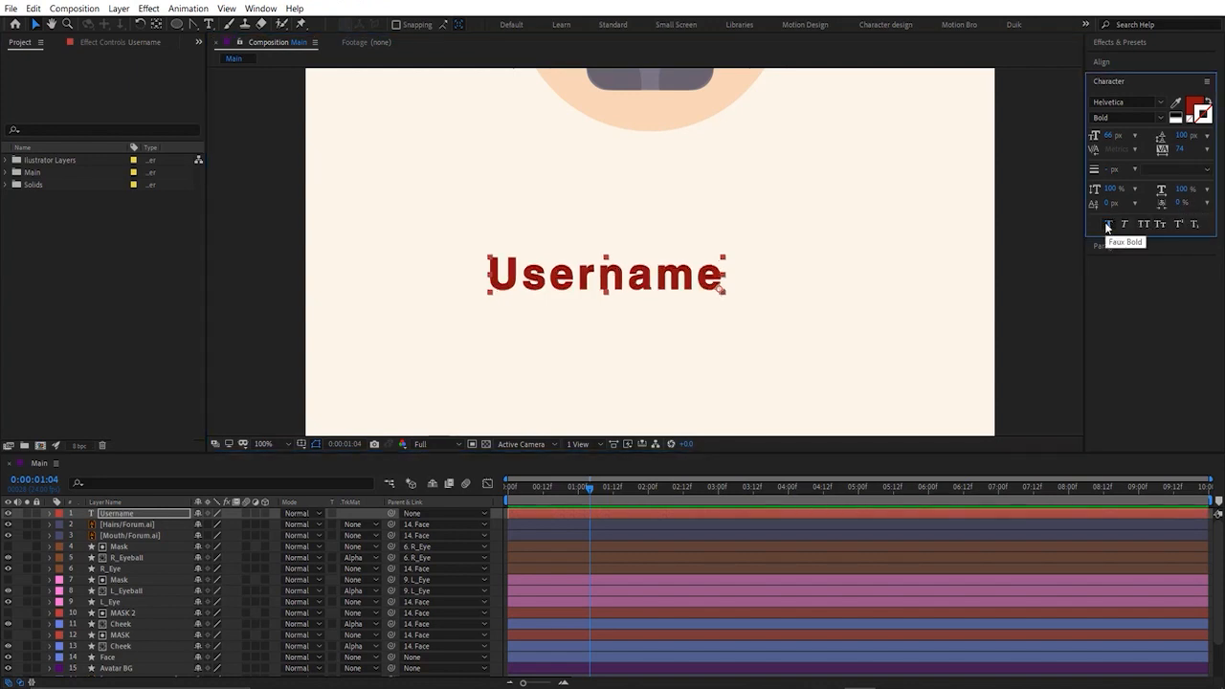
{"action": "left_click", "coordinate": [1145, 225]}
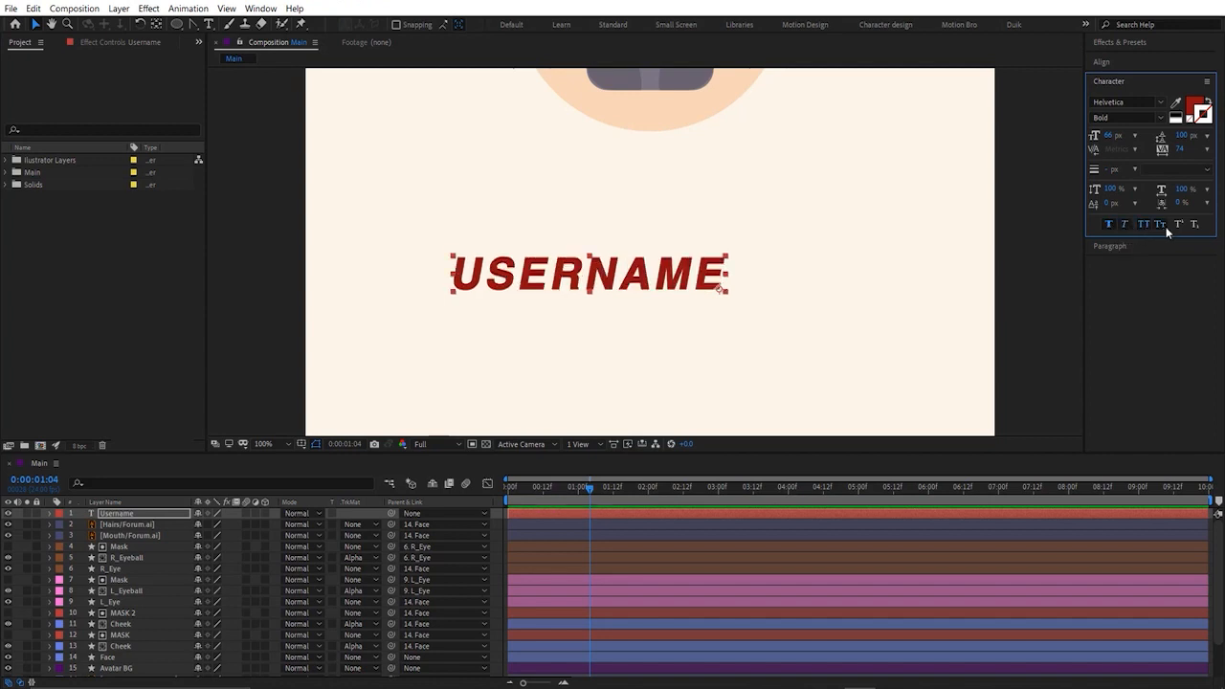
{"action": "left_click", "coordinate": [1166, 227]}
{"action": "left_click", "coordinate": [1157, 223]}
{"action": "left_click", "coordinate": [1123, 224]}
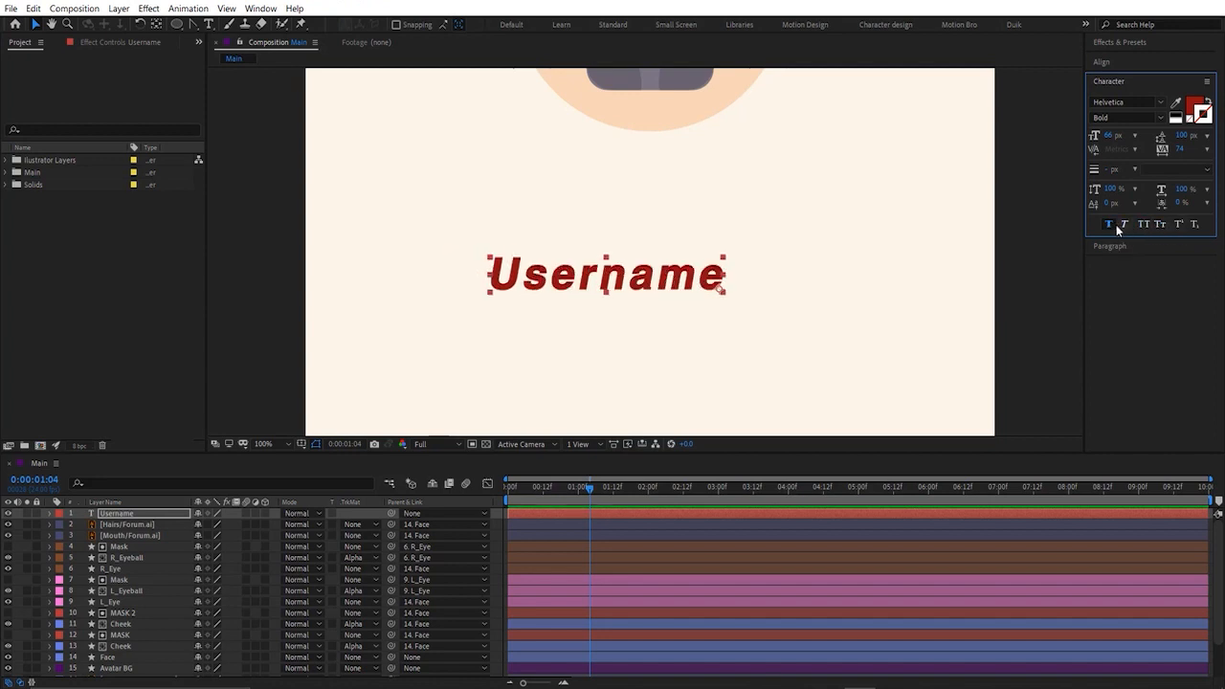
{"action": "left_click", "coordinate": [1110, 224]}
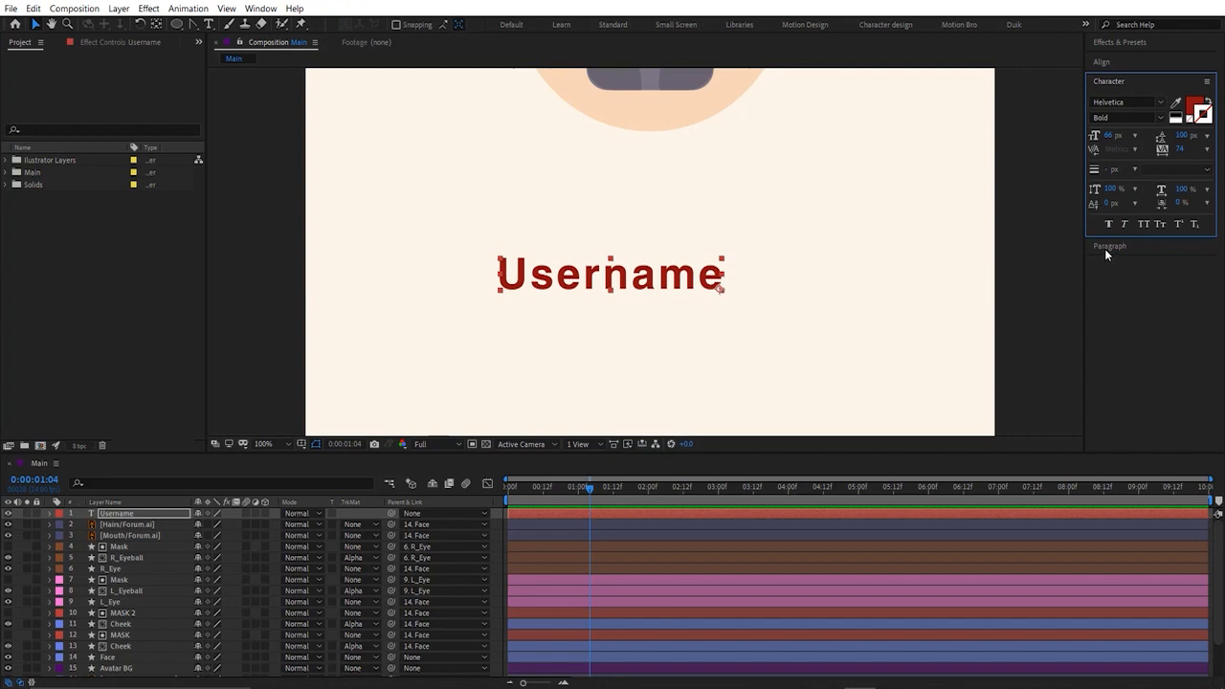
Step: Try center and left paragraph alignment on the Username text, and return it to right alignment
{"action": "left_click", "coordinate": [1104, 248]}
{"action": "left_click", "coordinate": [1110, 119]}
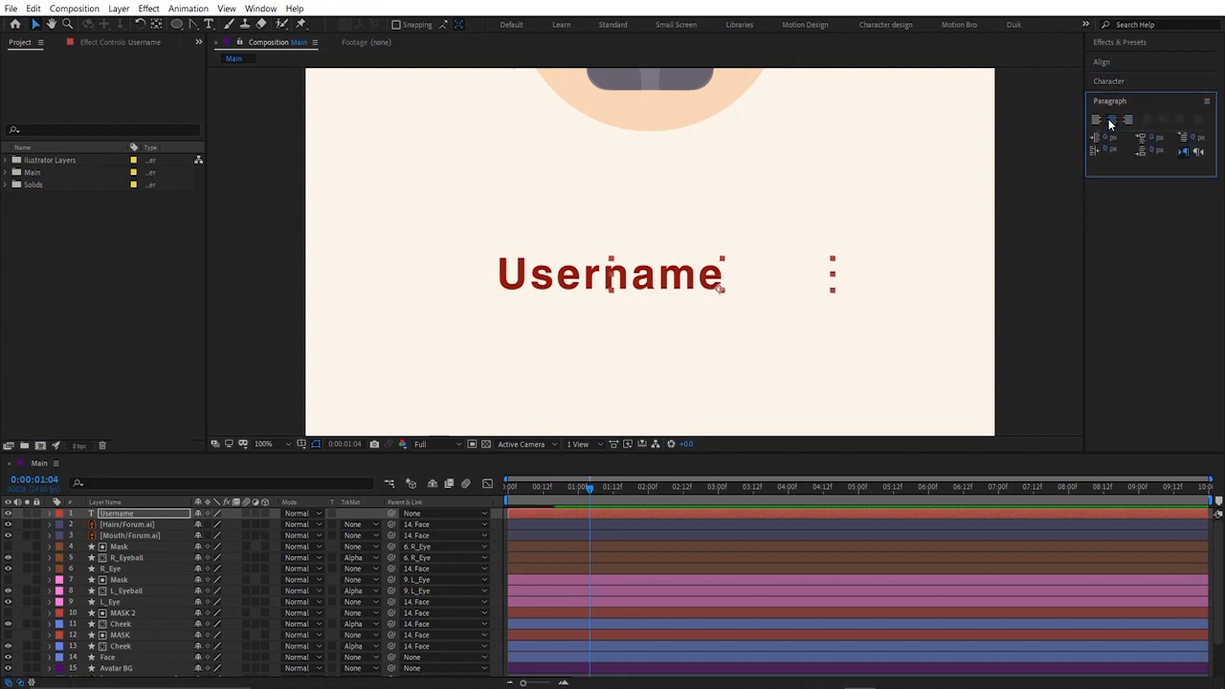
{"action": "left_click", "coordinate": [1098, 121]}
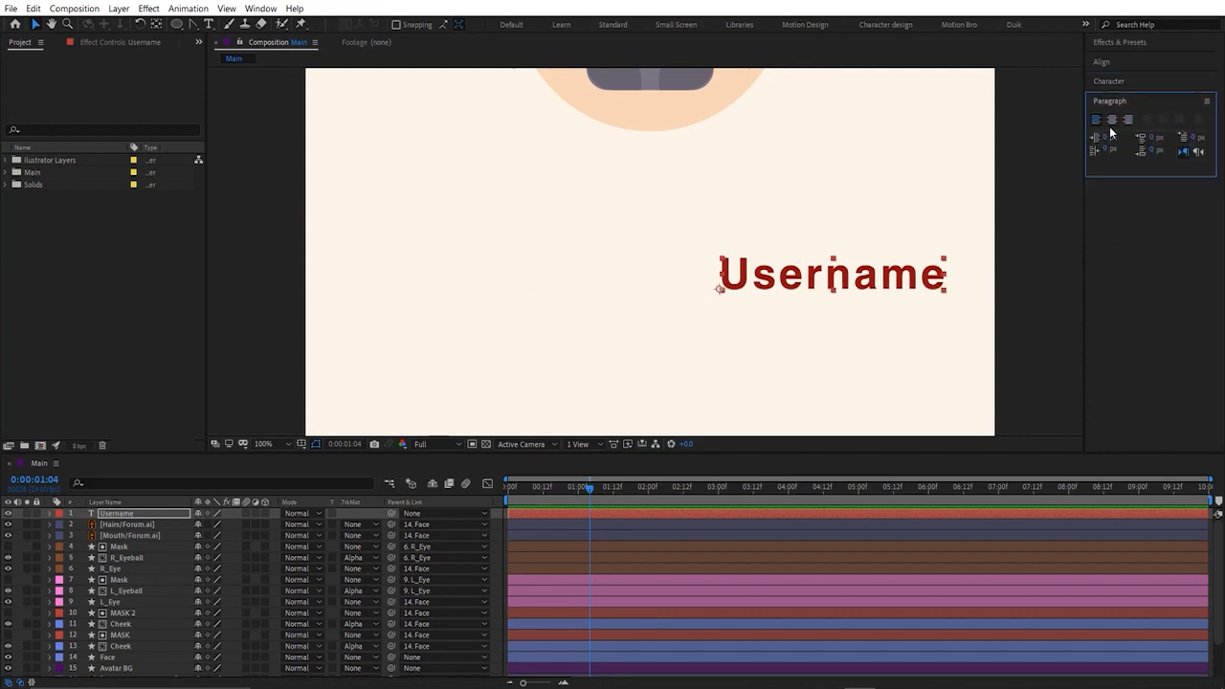
{"action": "left_click", "coordinate": [1129, 121]}
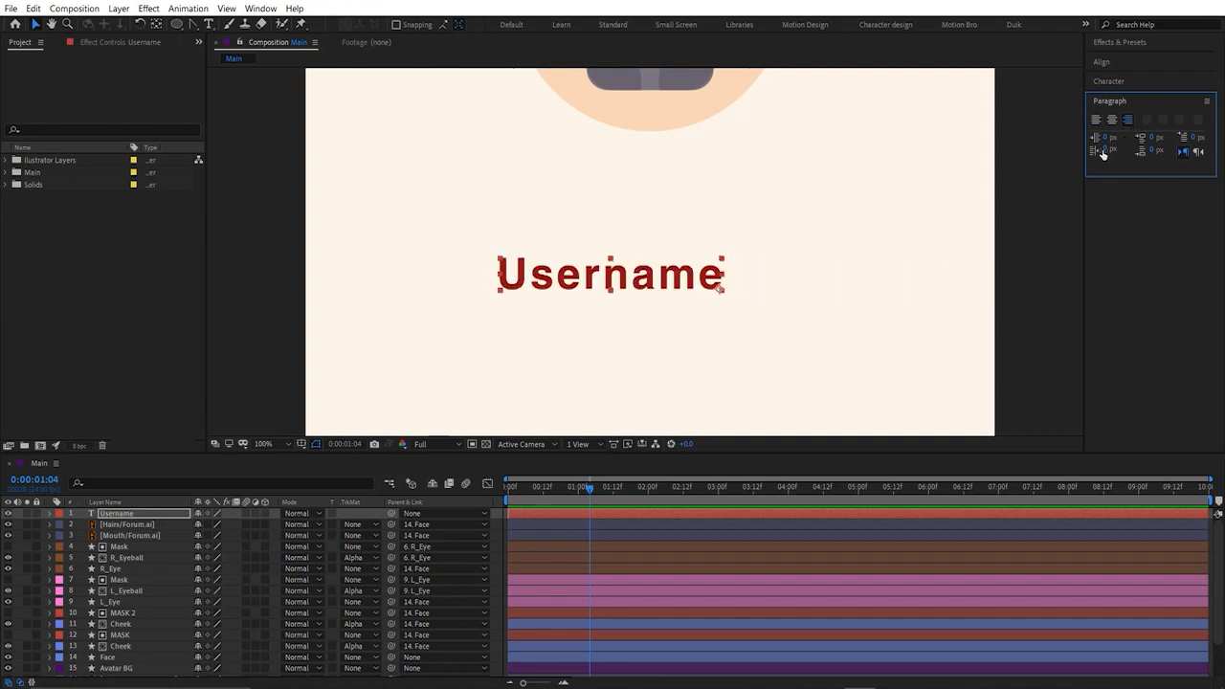
Step: Delete the Username text layer from the Main composition
{"action": "key", "text": "comma"}
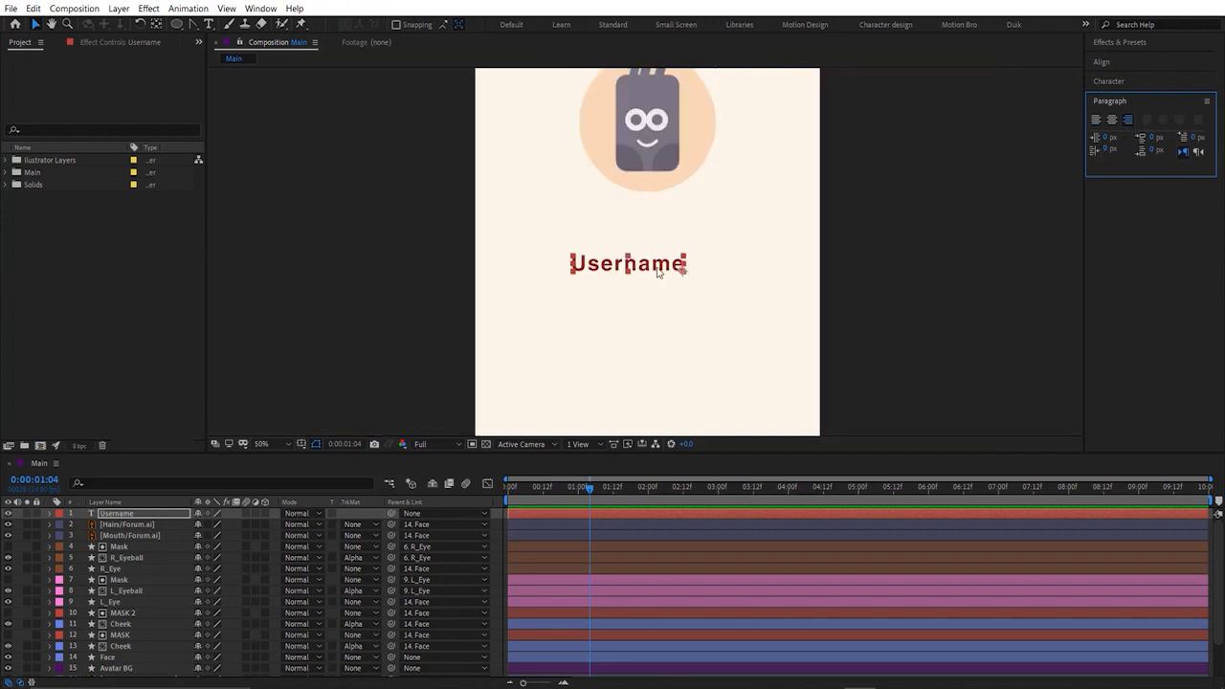
{"action": "key", "text": "comma"}
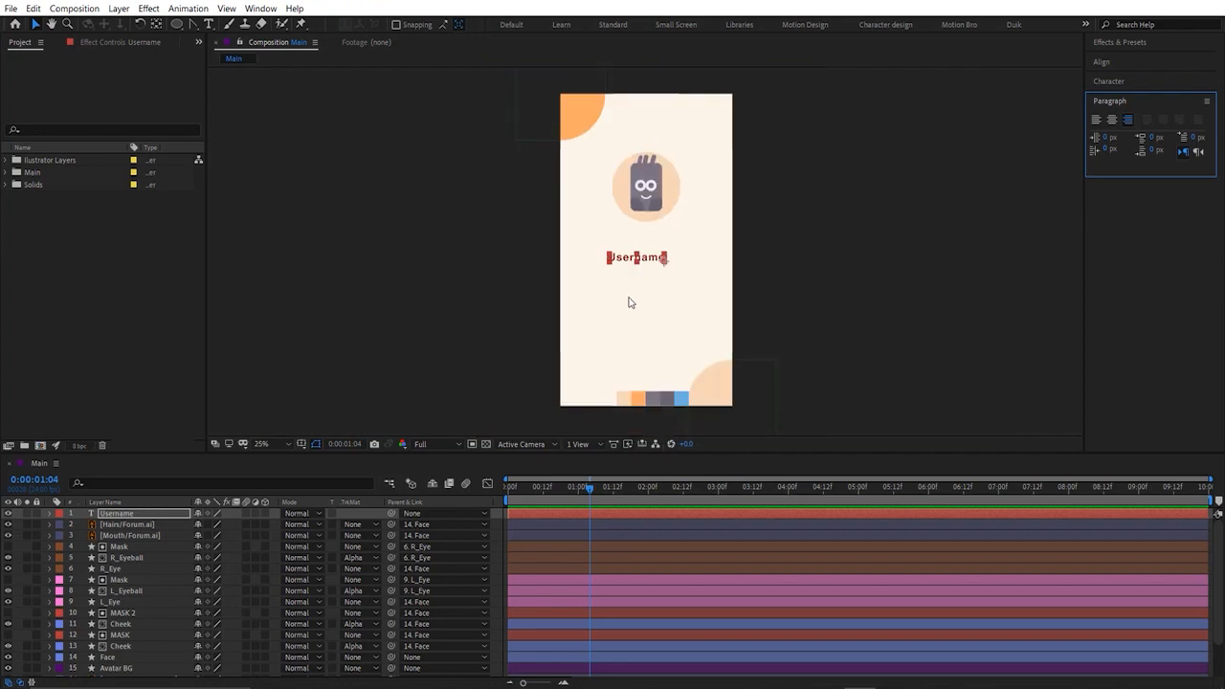
{"action": "left_click", "coordinate": [128, 515]}
{"action": "key", "text": "Delete"}
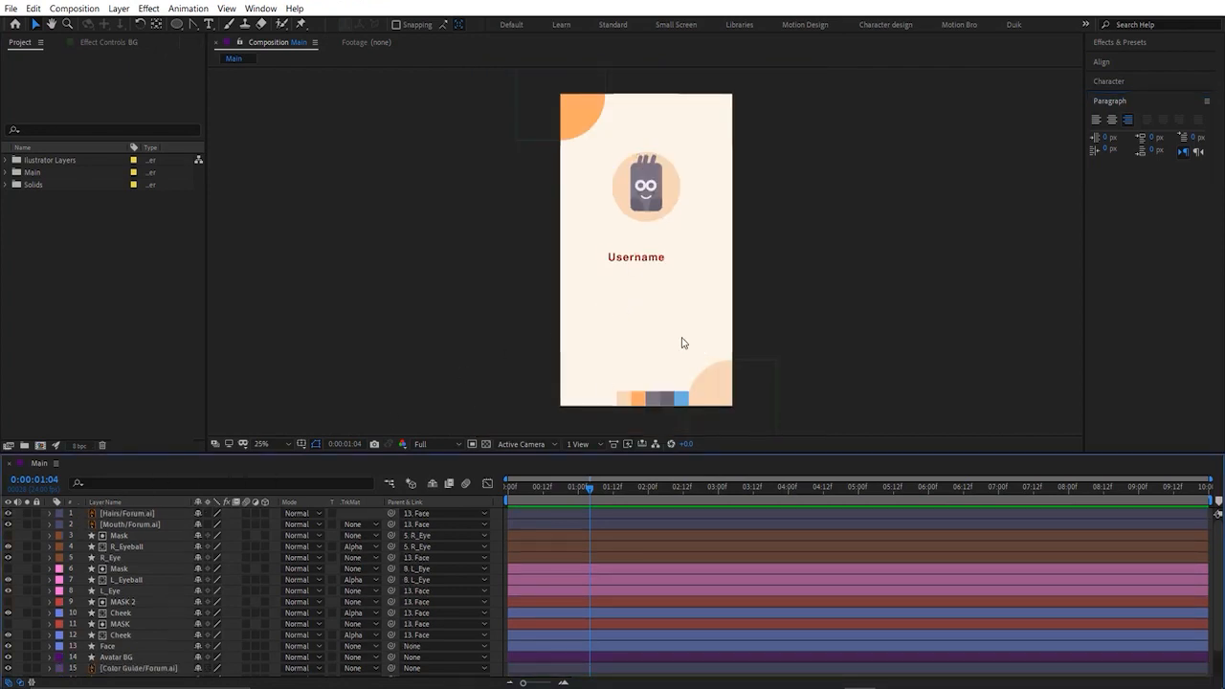
Step: Add the Password Bar and Username Bar artwork from the Forum Layers folder below the avatar, aligned one under the other
{"action": "left_click", "coordinate": [6, 160]}
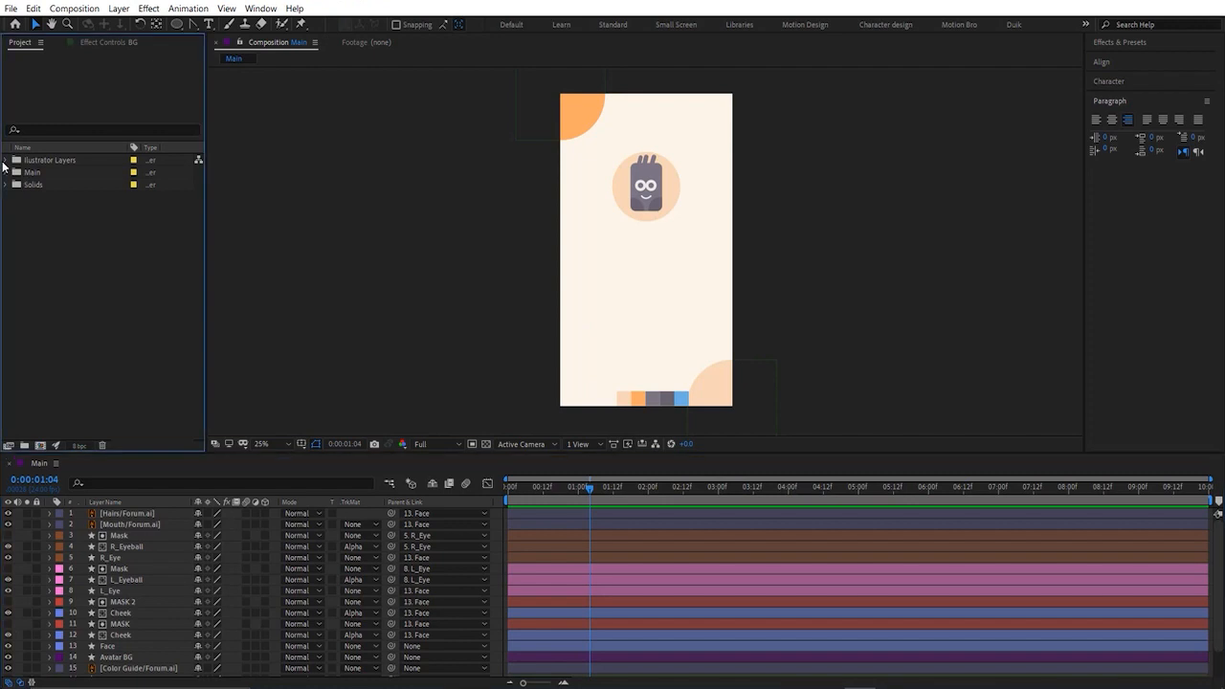
{"action": "left_click", "coordinate": [21, 184]}
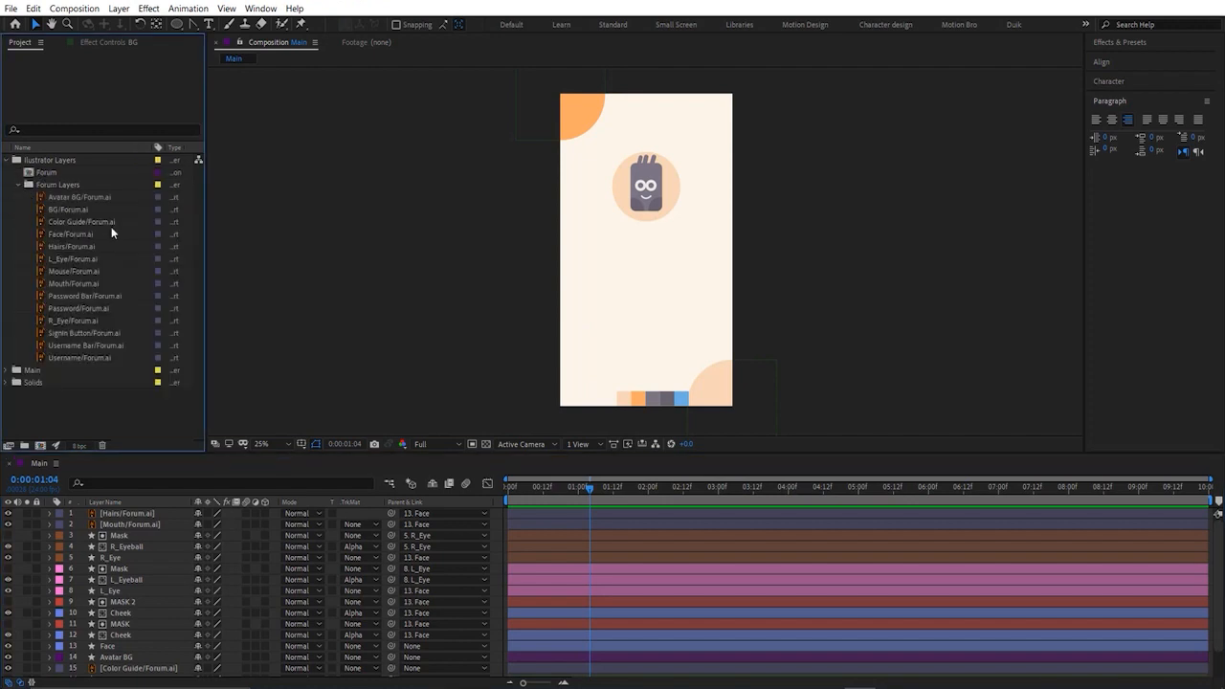
{"action": "left_click_drag", "start_coordinate": [88, 345], "coordinate": [626, 298]}
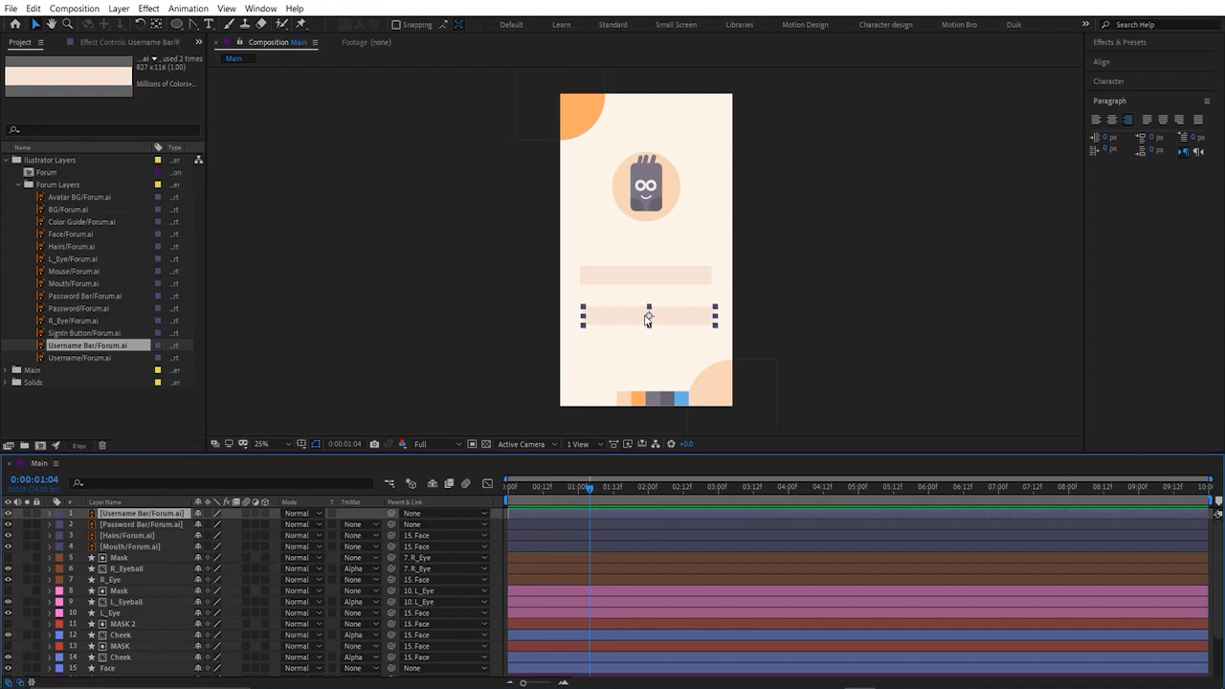
{"action": "scroll", "coordinate": [631, 322], "scroll_direction": "up", "scroll_amount": 2}
{"action": "key", "text": "v"}
{"action": "left_click_drag", "start_coordinate": [666, 350], "coordinate": [660, 350]}
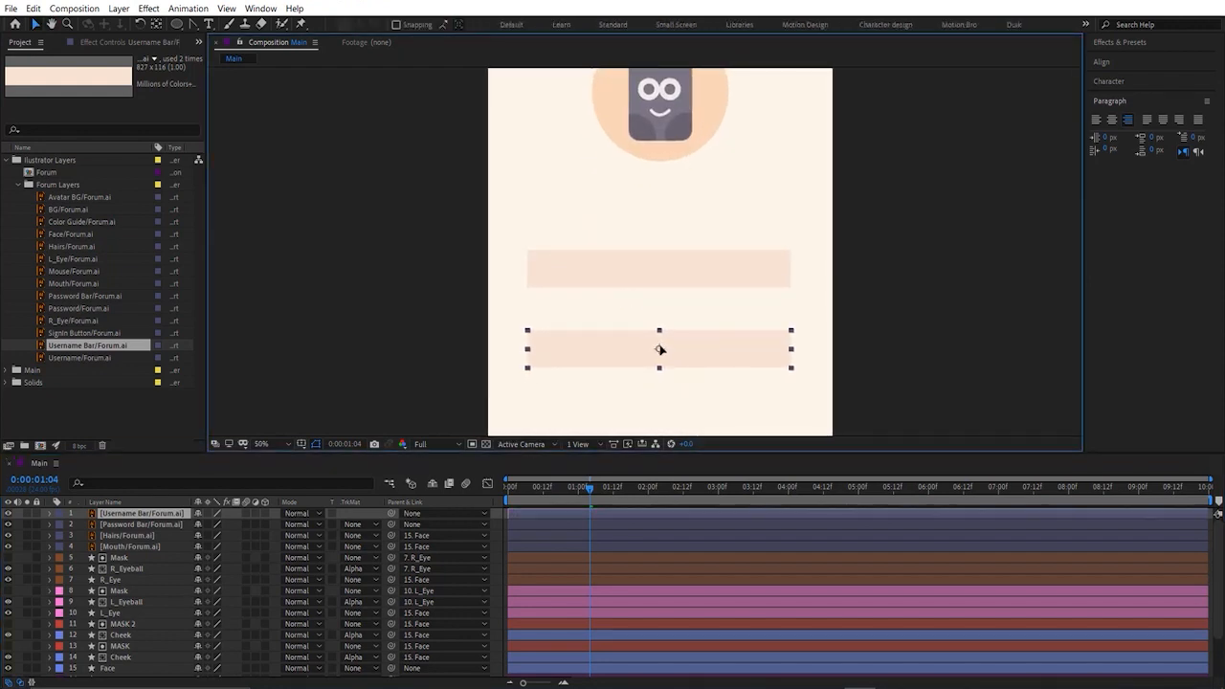
{"action": "key", "text": "comma"}
{"action": "key", "text": "comma"}
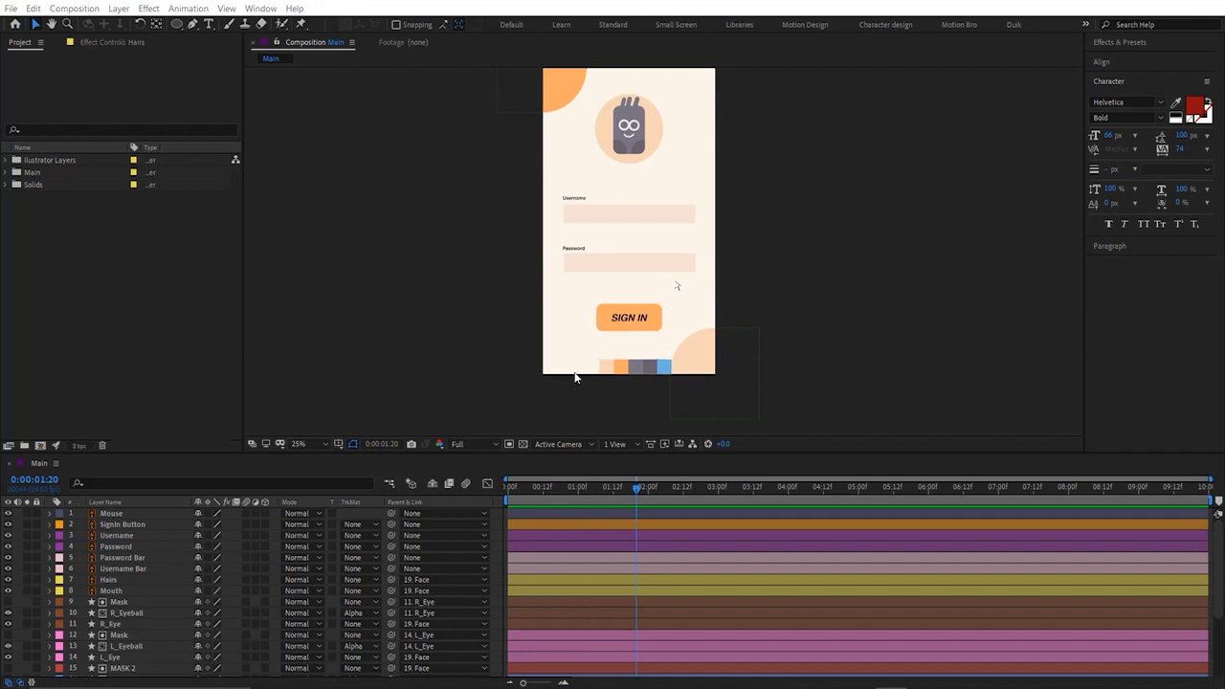
Step: Move the Mouse layer's anchor point from its center to the tip of the cursor arrow
{"action": "left_click", "coordinate": [643, 313]}
{"action": "left_click", "coordinate": [113, 514]}
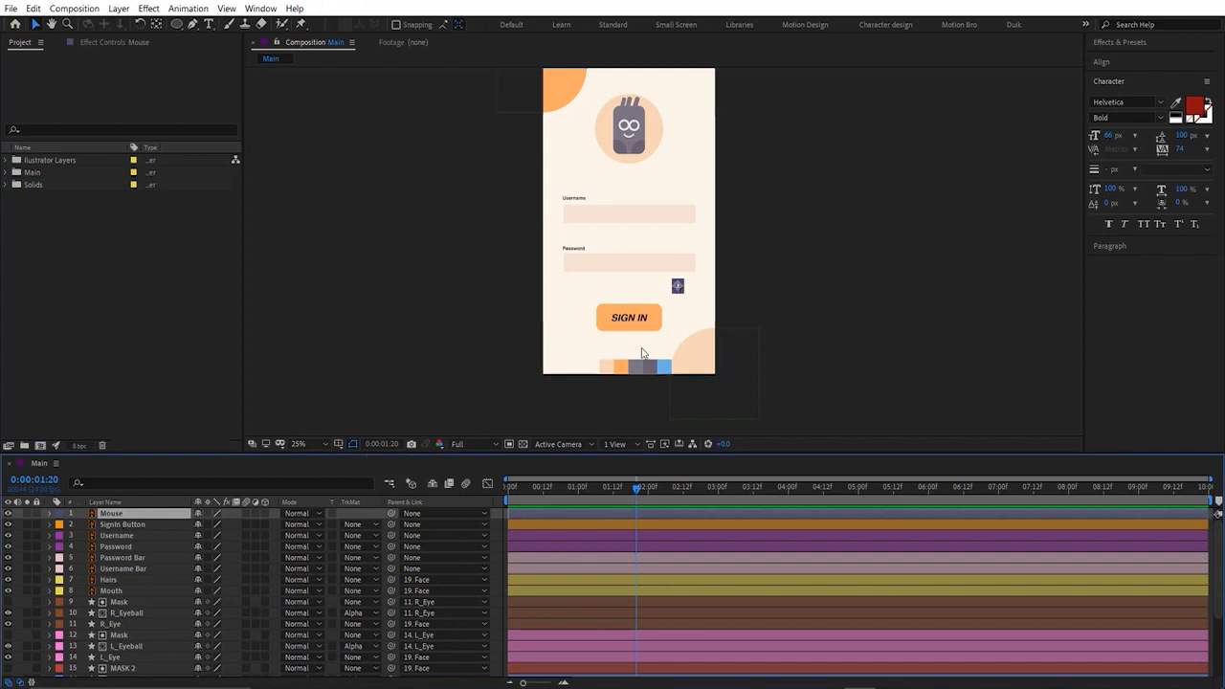
{"action": "key", "text": "slash"}
{"action": "left_click_drag", "start_coordinate": [616, 340], "coordinate": [535, 219]}
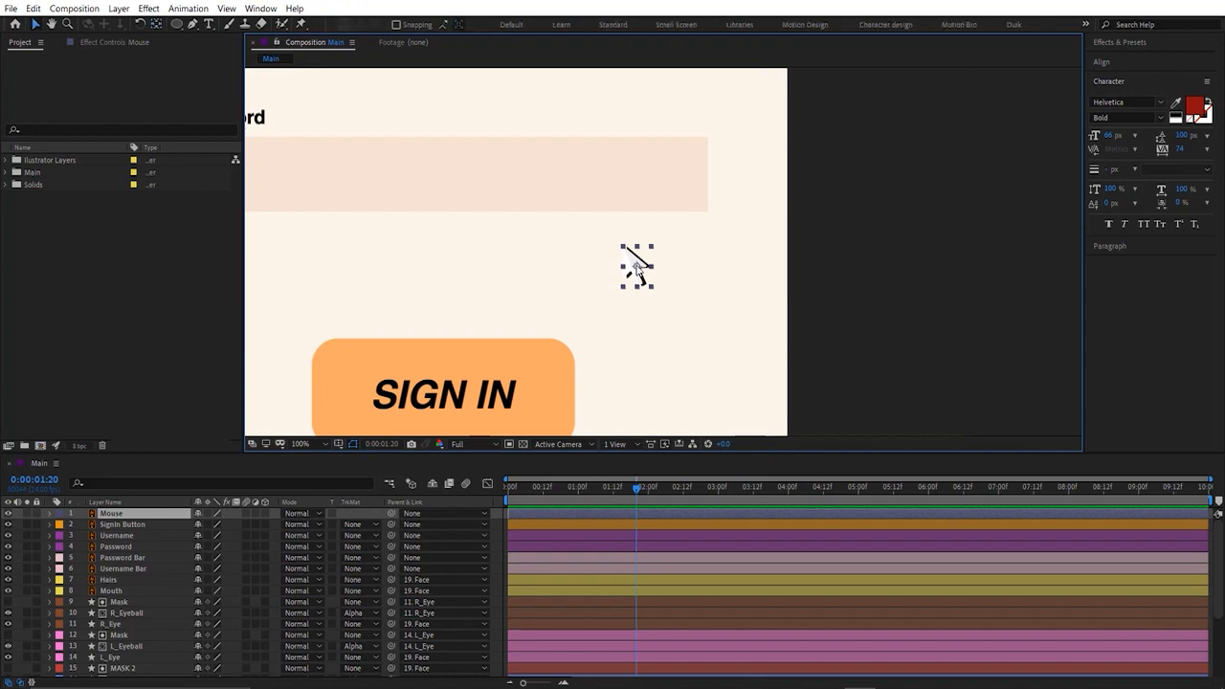
{"action": "key", "text": "y"}
{"action": "left_click_drag", "start_coordinate": [637, 267], "coordinate": [627, 251]}
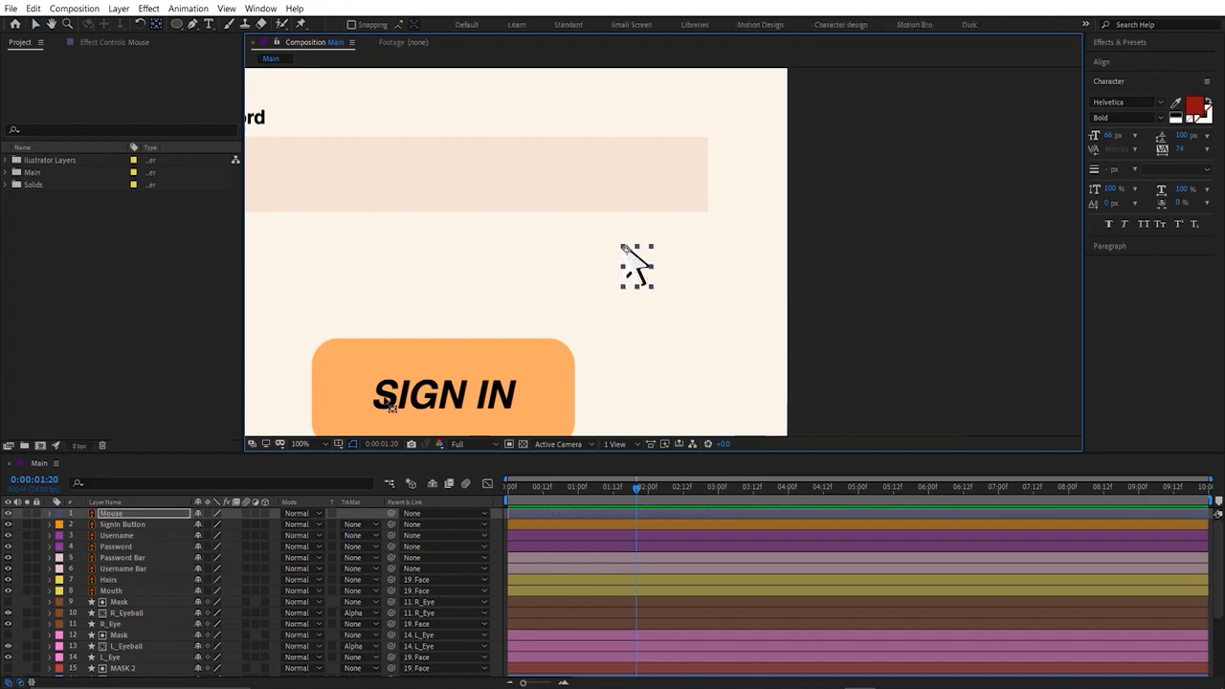
Step: Try rotating the Mouse layer to -10° about its anchor point, undo the rotation and collapse the layer's properties
{"action": "left_click", "coordinate": [49, 514]}
{"action": "left_click", "coordinate": [62, 525]}
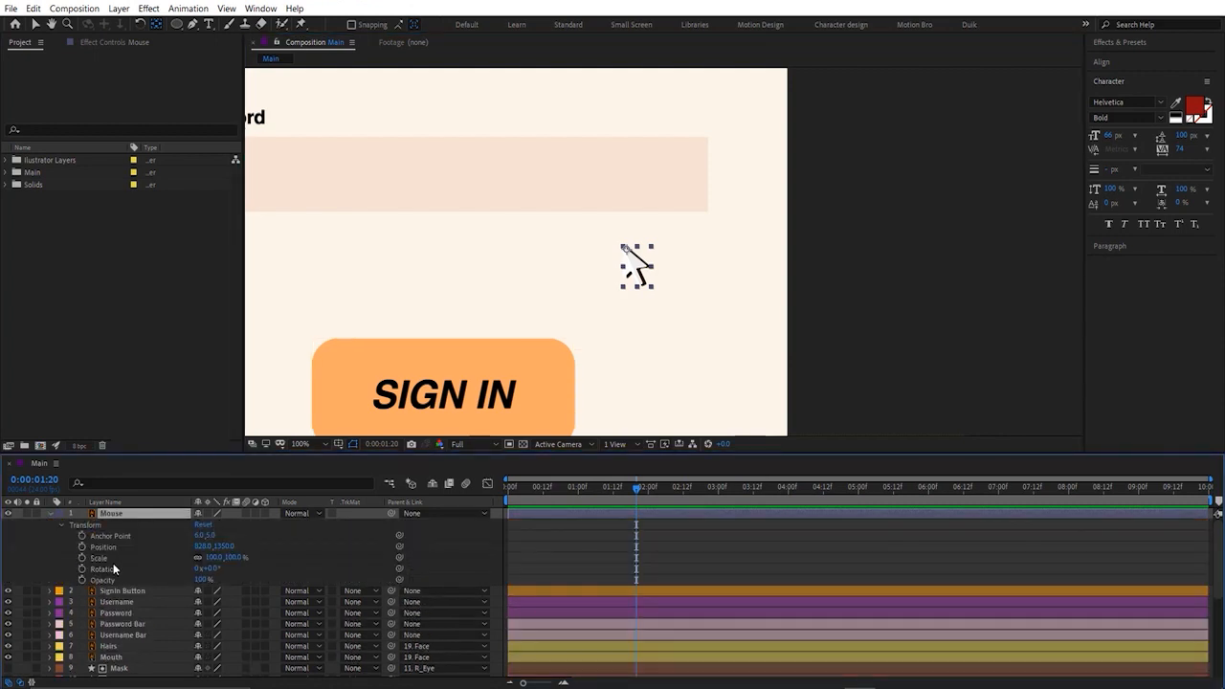
{"action": "mouse_move", "coordinate": [217, 571]}
{"action": "left_mouse_down"}
{"action": "mouse_move", "coordinate": [173, 573]}
{"action": "mouse_move", "coordinate": [226, 579]}
{"action": "mouse_move", "coordinate": [215, 584]}
{"action": "left_mouse_up"}
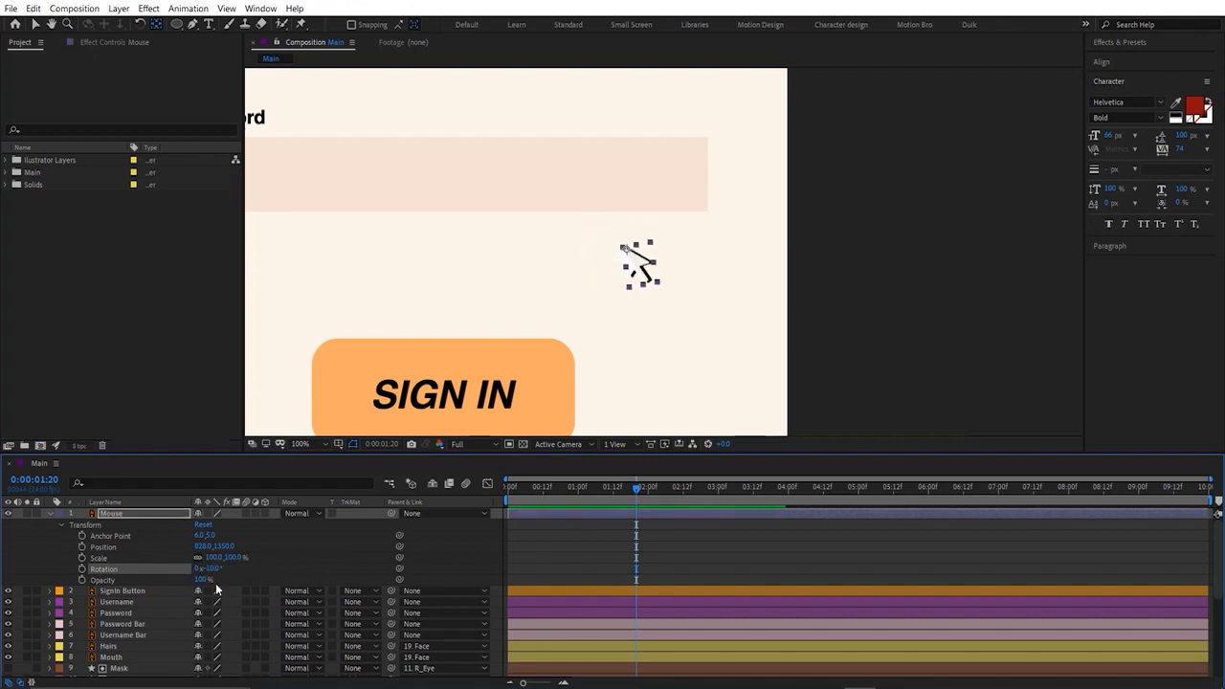
{"action": "key", "text": "ctrl+z"}
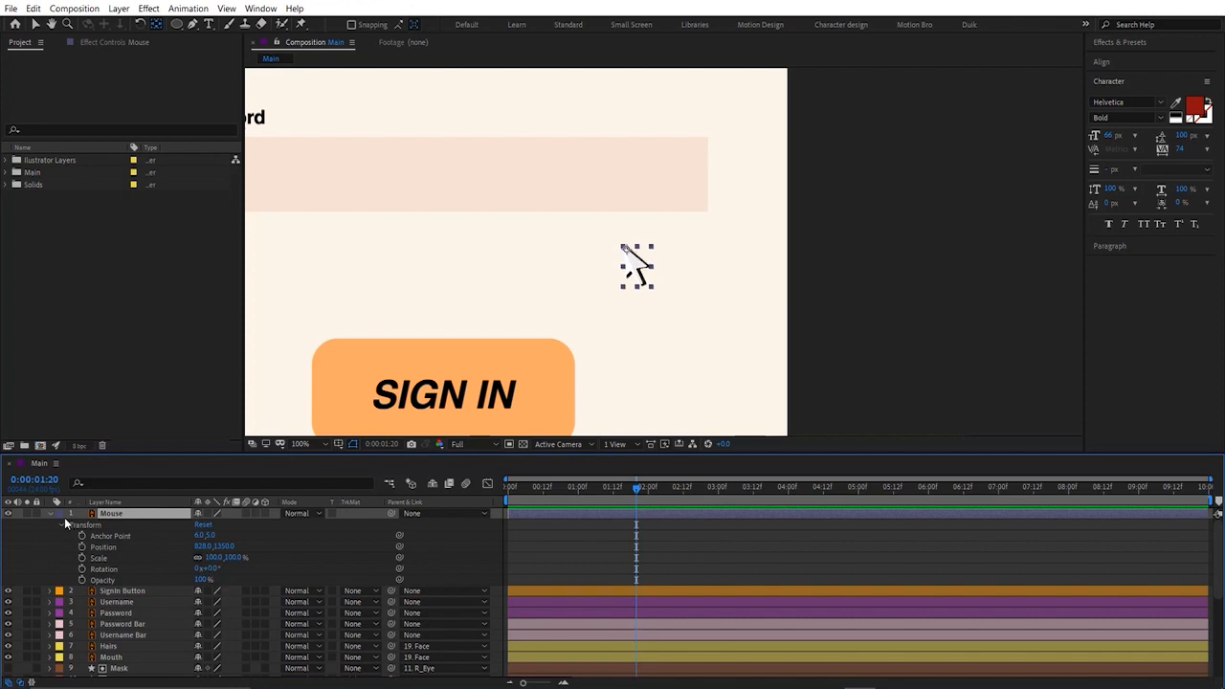
{"action": "left_click", "coordinate": [52, 515]}
{"action": "scroll", "coordinate": [479, 347], "scroll_direction": "down", "scroll_amount": 4}
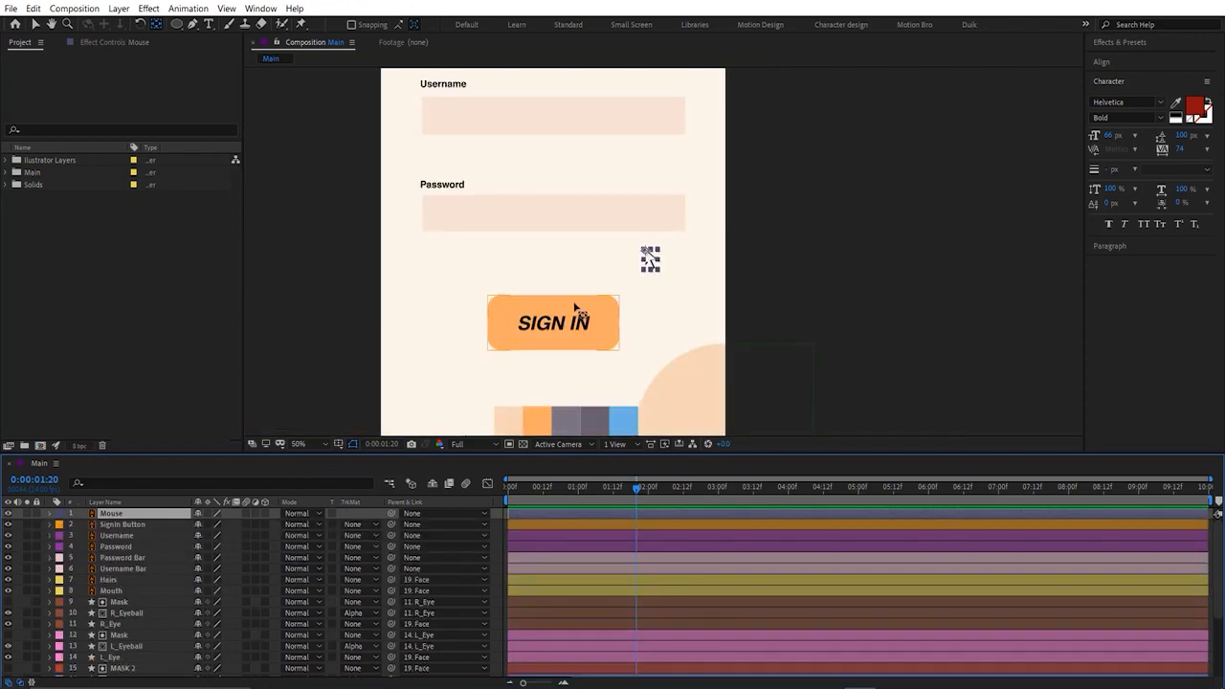
Step: Move the Mouse layer off the canvas to just below the composition's lower-left corner
{"action": "key", "text": "v"}
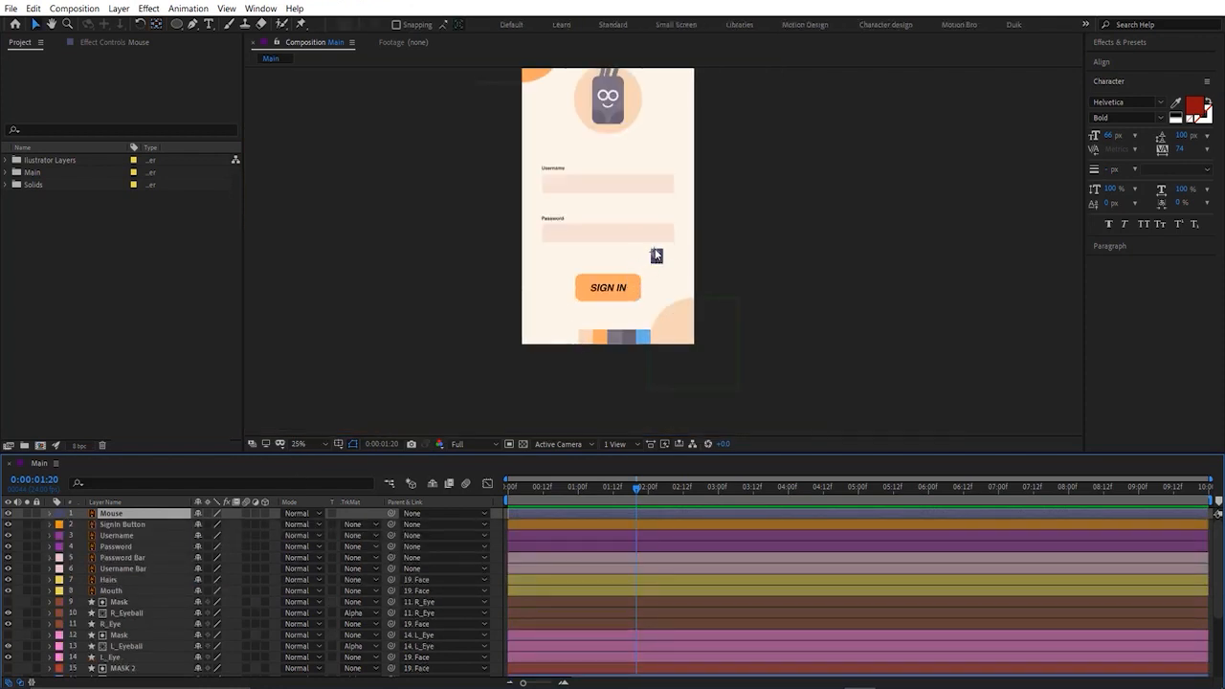
{"action": "left_click_drag", "start_coordinate": [657, 255], "coordinate": [542, 359]}
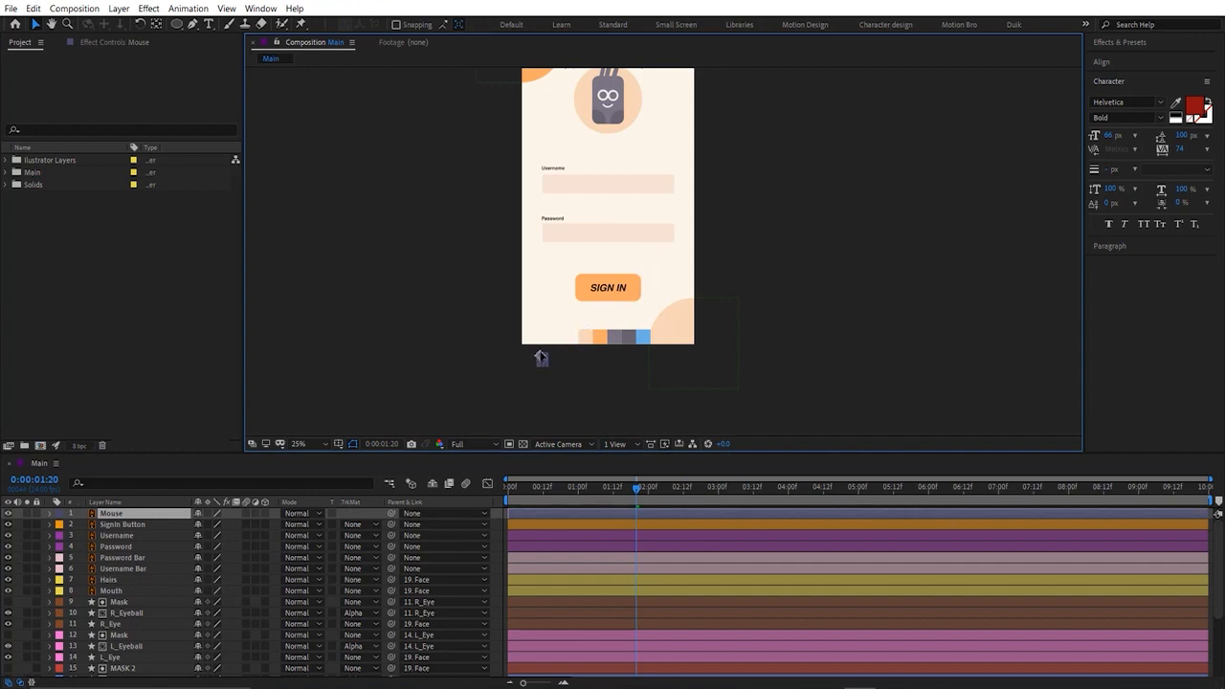
{"action": "scroll", "coordinate": [542, 367], "scroll_direction": "up", "scroll_amount": 2}
{"action": "left_click_drag", "start_coordinate": [507, 386], "coordinate": [589, 208]}
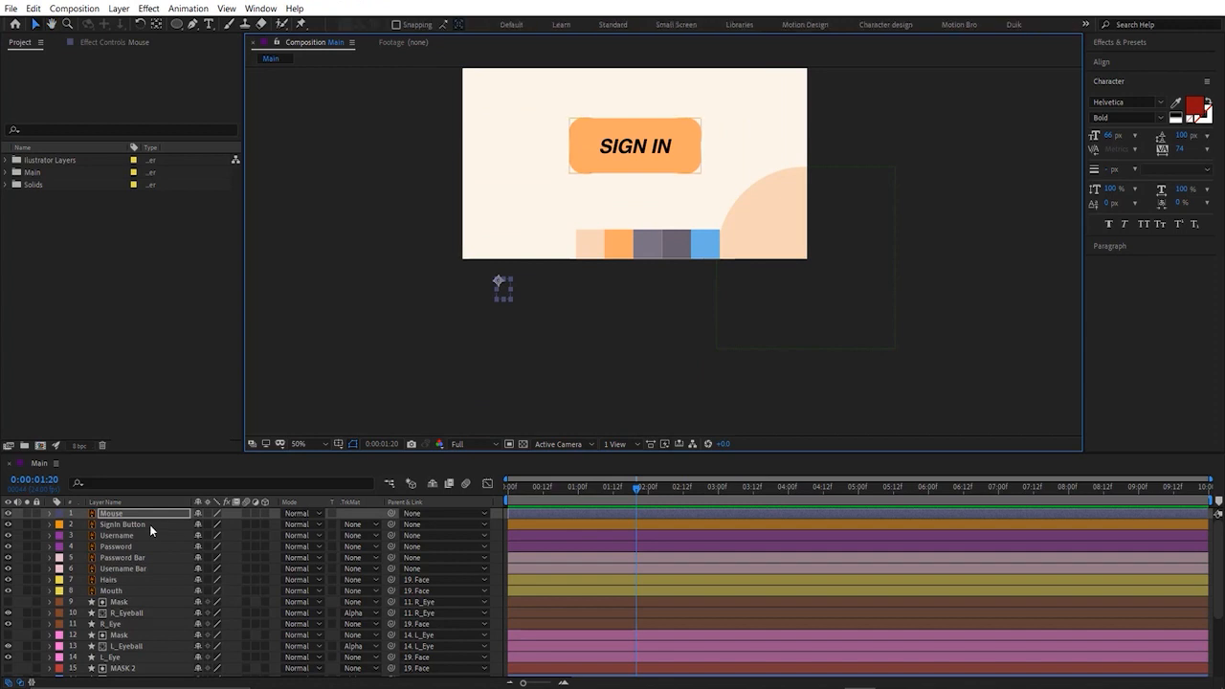
Step: Rotate the Mouse layer to 58° and place it just below the canvas near the lower-left corner, at about 154, 1994
{"action": "key", "text": "r"}
{"action": "left_click_drag", "start_coordinate": [214, 525], "coordinate": [240, 536]}
{"action": "left_click_drag", "start_coordinate": [498, 287], "coordinate": [504, 247]}
{"action": "left_click_drag", "start_coordinate": [212, 525], "coordinate": [229, 525]}
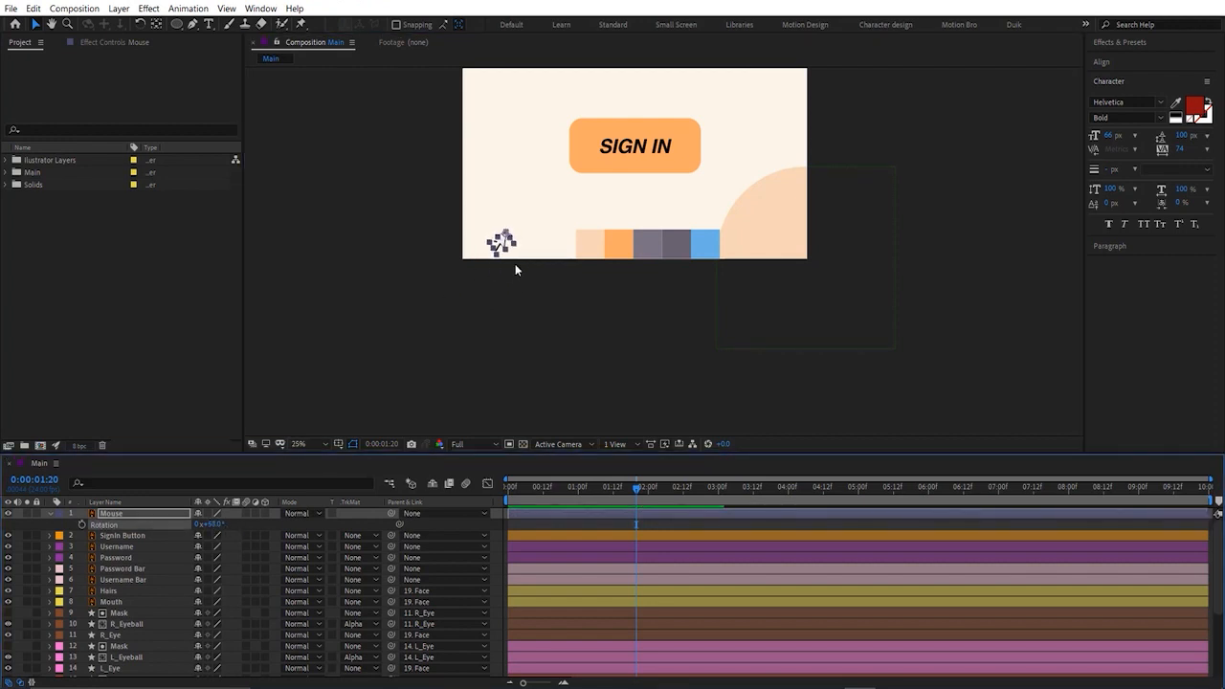
{"action": "scroll", "coordinate": [516, 263], "scroll_direction": "down", "scroll_amount": 1}
{"action": "left_click_drag", "start_coordinate": [589, 247], "coordinate": [592, 272]}
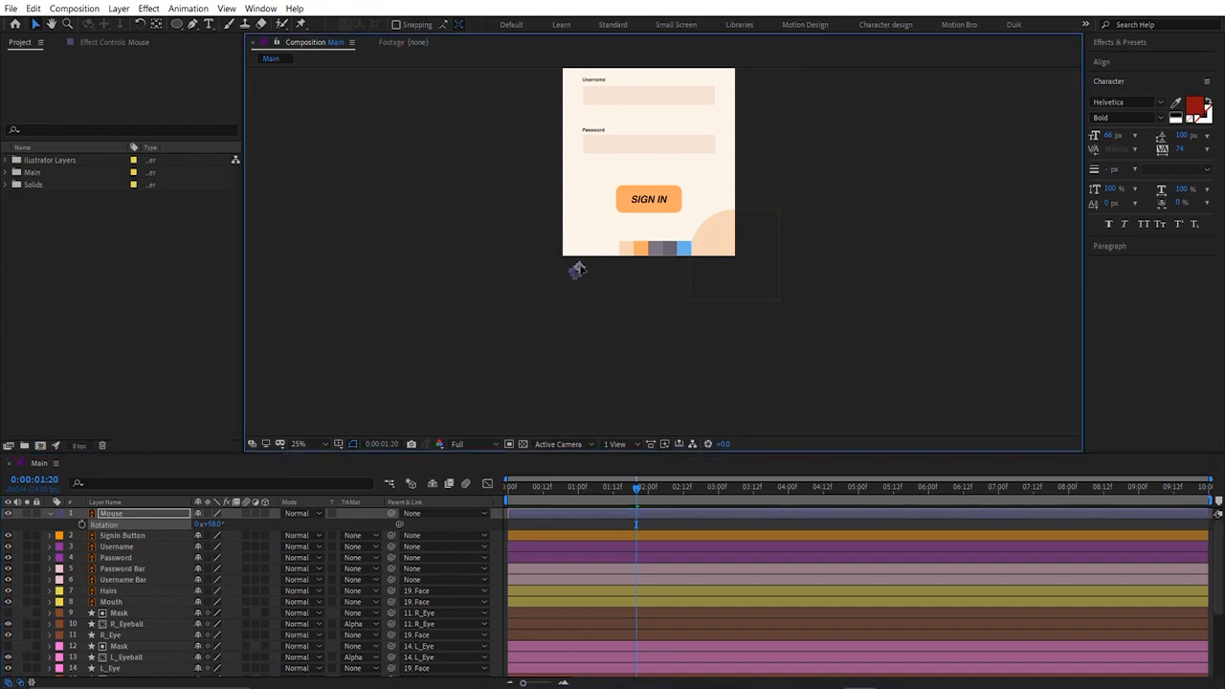
Step: Keyframe the Mouse layer's Position at 0:00:01:00 below the canvas and at 0:00:01:12 above the SIGN IN button, at about 518, 1318
{"action": "left_click_drag", "start_coordinate": [638, 496], "coordinate": [584, 513]}
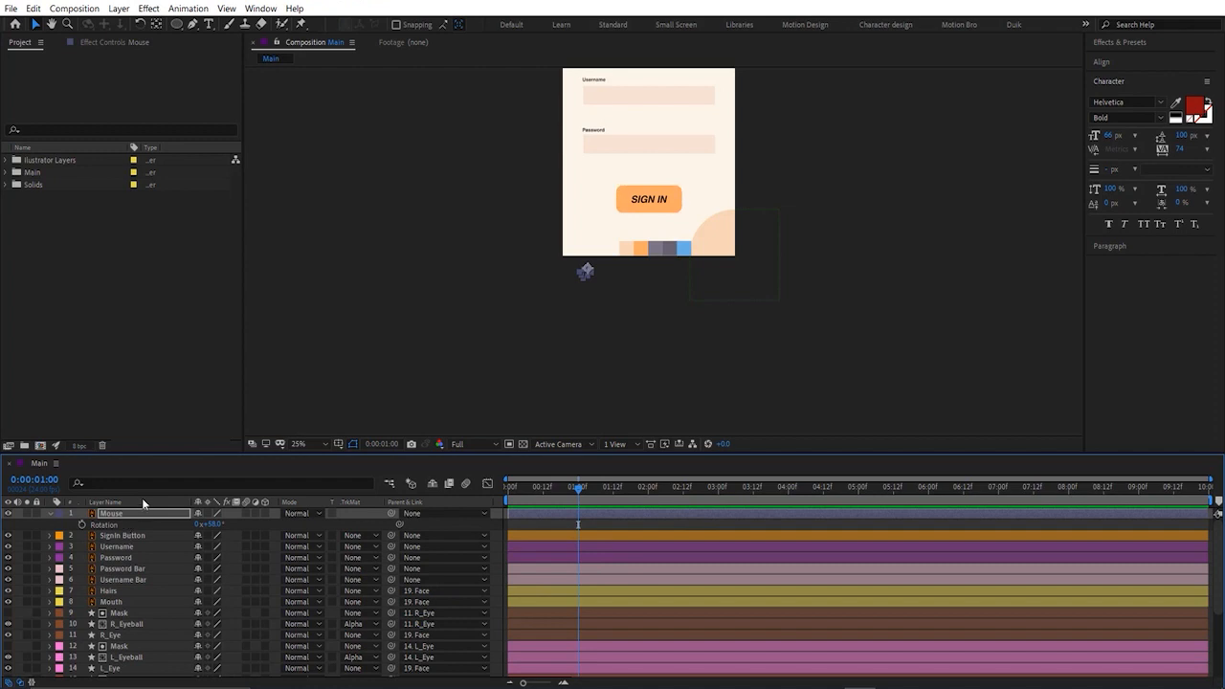
{"action": "key", "text": "p"}
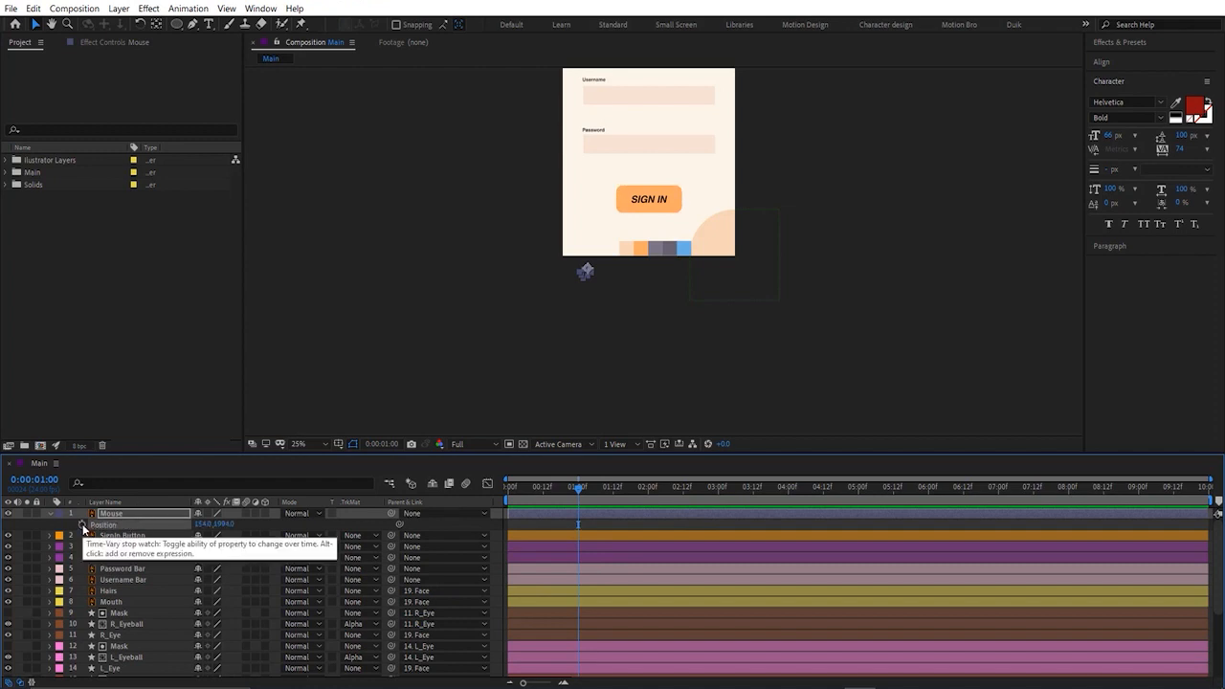
{"action": "left_click", "coordinate": [83, 525]}
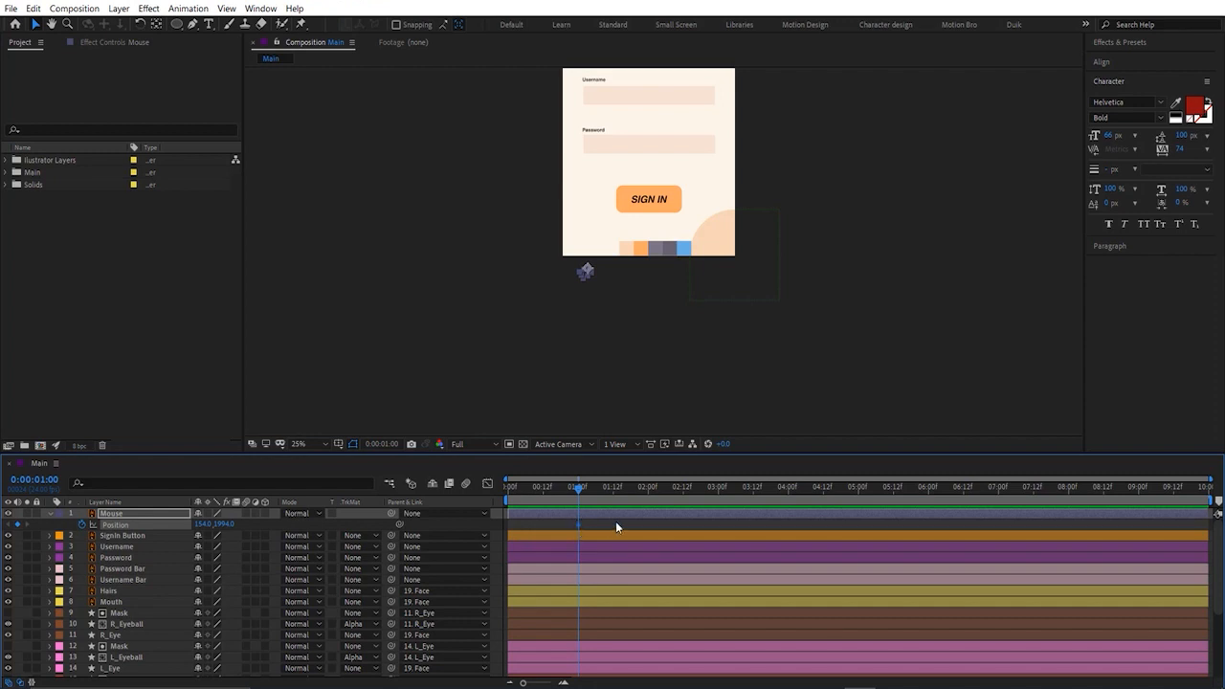
{"action": "left_click_drag", "start_coordinate": [579, 491], "coordinate": [614, 492]}
{"action": "left_click_drag", "start_coordinate": [586, 271], "coordinate": [649, 159]}
Step: Add Mouse Position keyframes on the Username bar: its right end at 0:00:01:23 (about 950, 950) and its left end at 0:00:02:12 (about 230, 906)
{"action": "left_click_drag", "start_coordinate": [635, 485], "coordinate": [643, 491]}
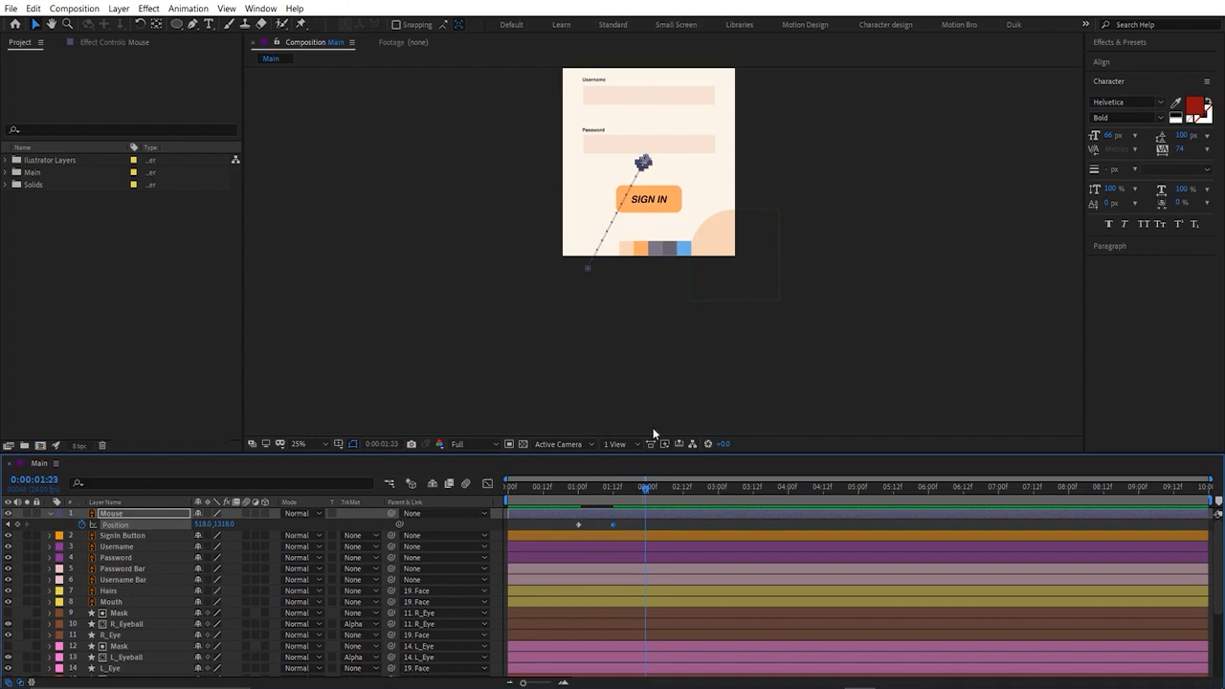
{"action": "left_click_drag", "start_coordinate": [659, 155], "coordinate": [715, 100]}
{"action": "left_click_drag", "start_coordinate": [692, 155], "coordinate": [672, 276]}
{"action": "scroll", "coordinate": [672, 276], "scroll_direction": "up", "scroll_amount": 1}
{"action": "scroll", "coordinate": [671, 277], "scroll_direction": "down", "scroll_amount": 1}
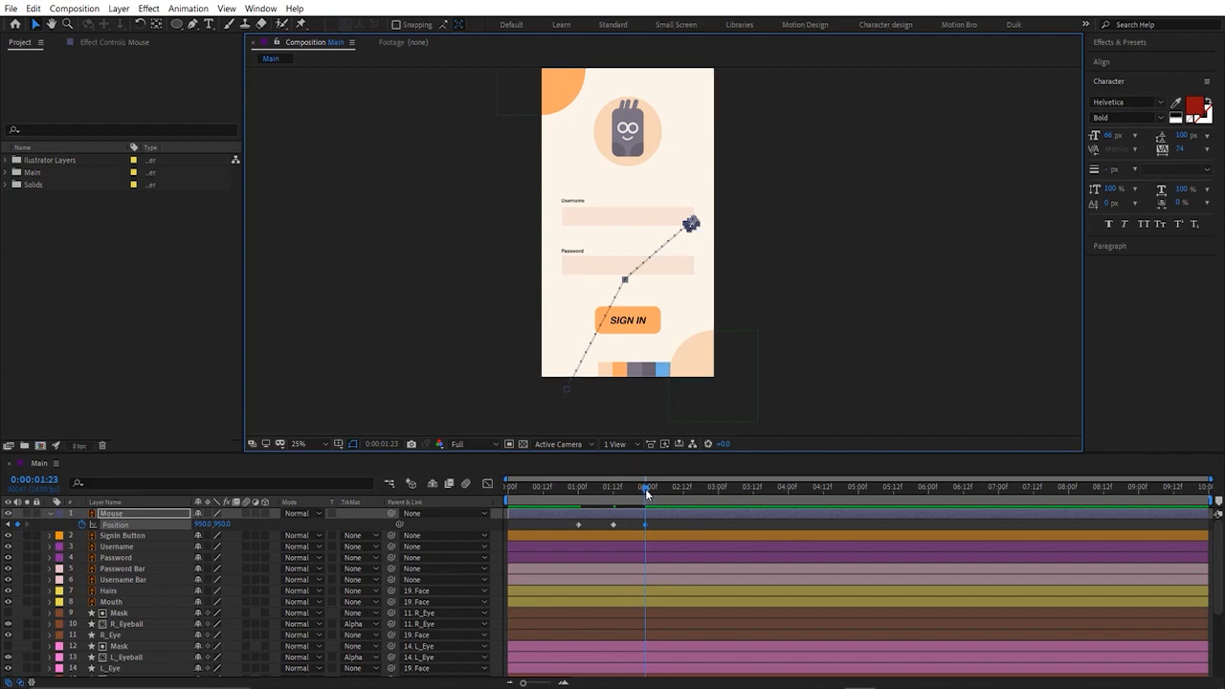
{"action": "left_click_drag", "start_coordinate": [646, 488], "coordinate": [683, 486]}
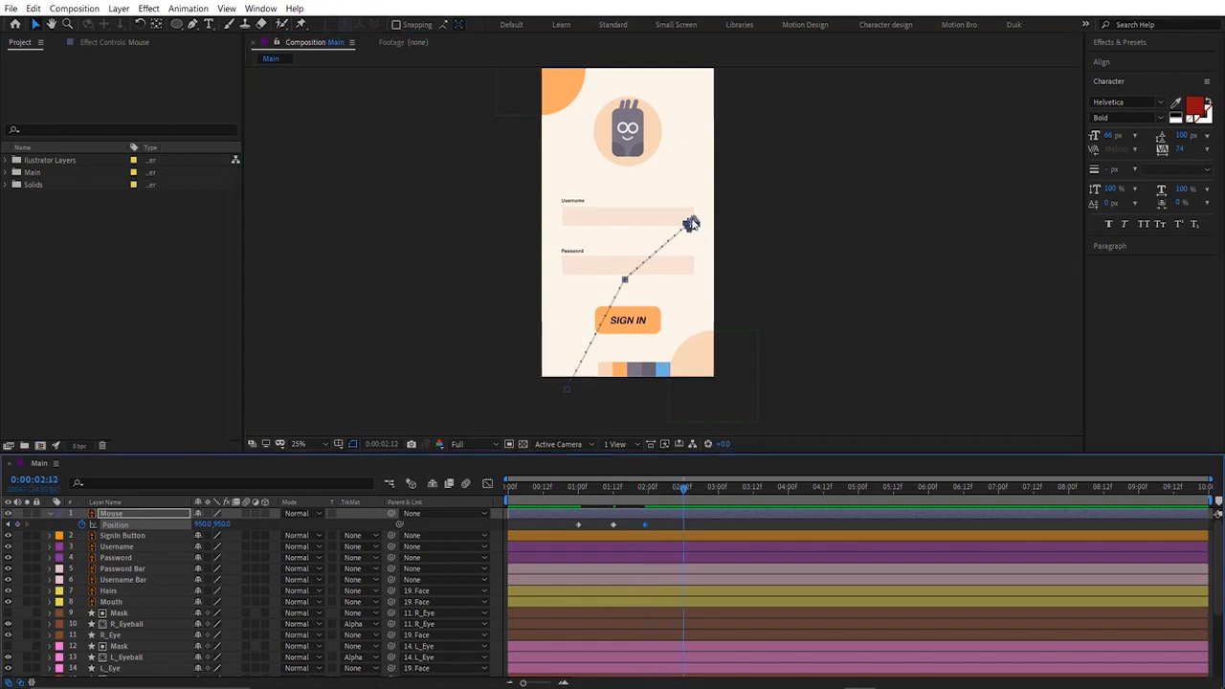
{"action": "left_click_drag", "start_coordinate": [693, 223], "coordinate": [579, 215]}
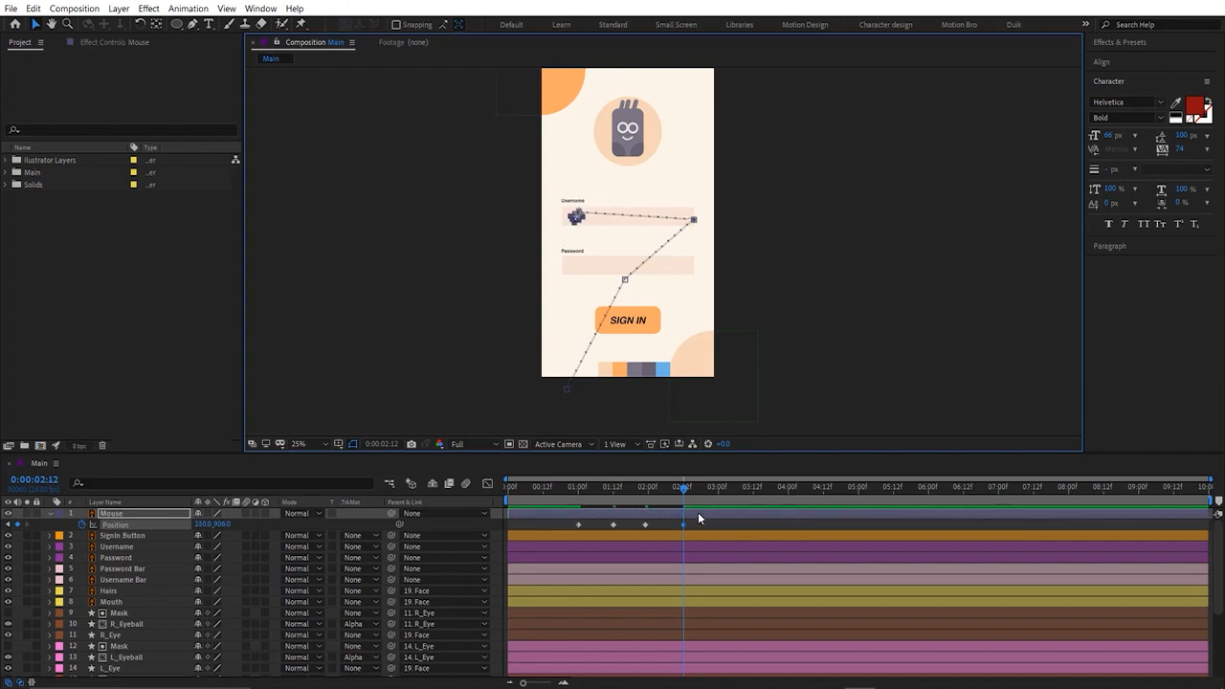
Step: Copy the Mouse layer's 0:00:02:12 Position keyframe to 0:00:04:00 to hold the cursor on the Username bar
{"action": "left_click_drag", "start_coordinate": [684, 490], "coordinate": [753, 505]}
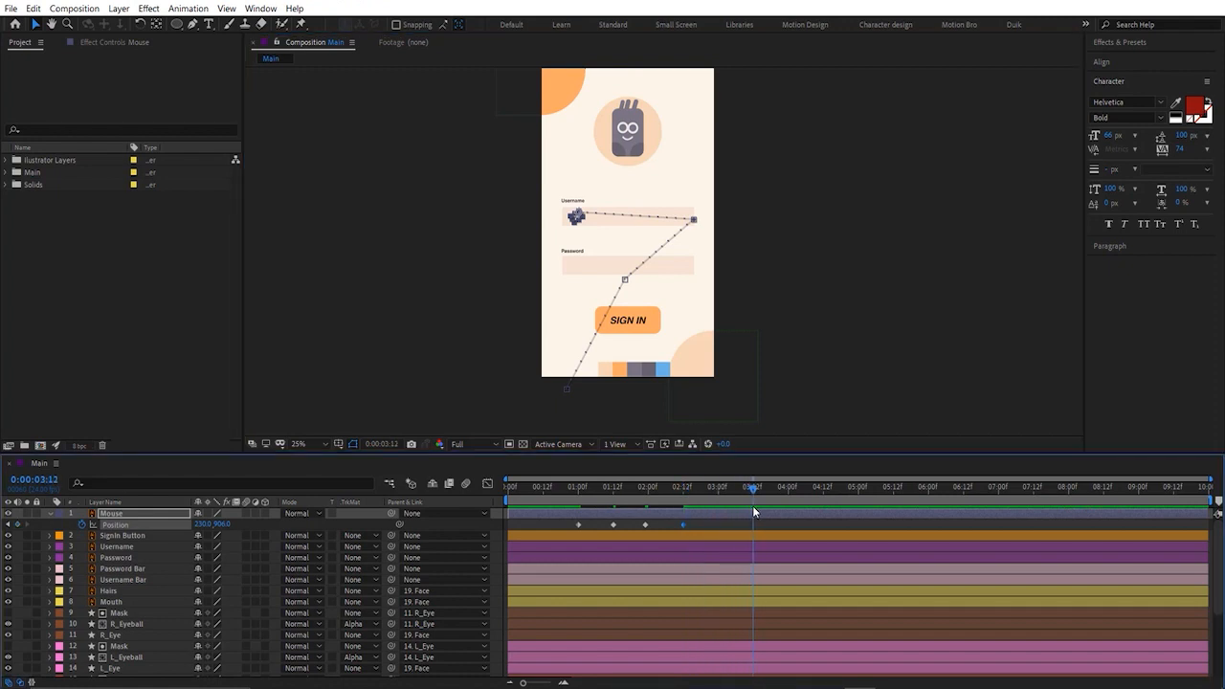
{"action": "left_click", "coordinate": [696, 522]}
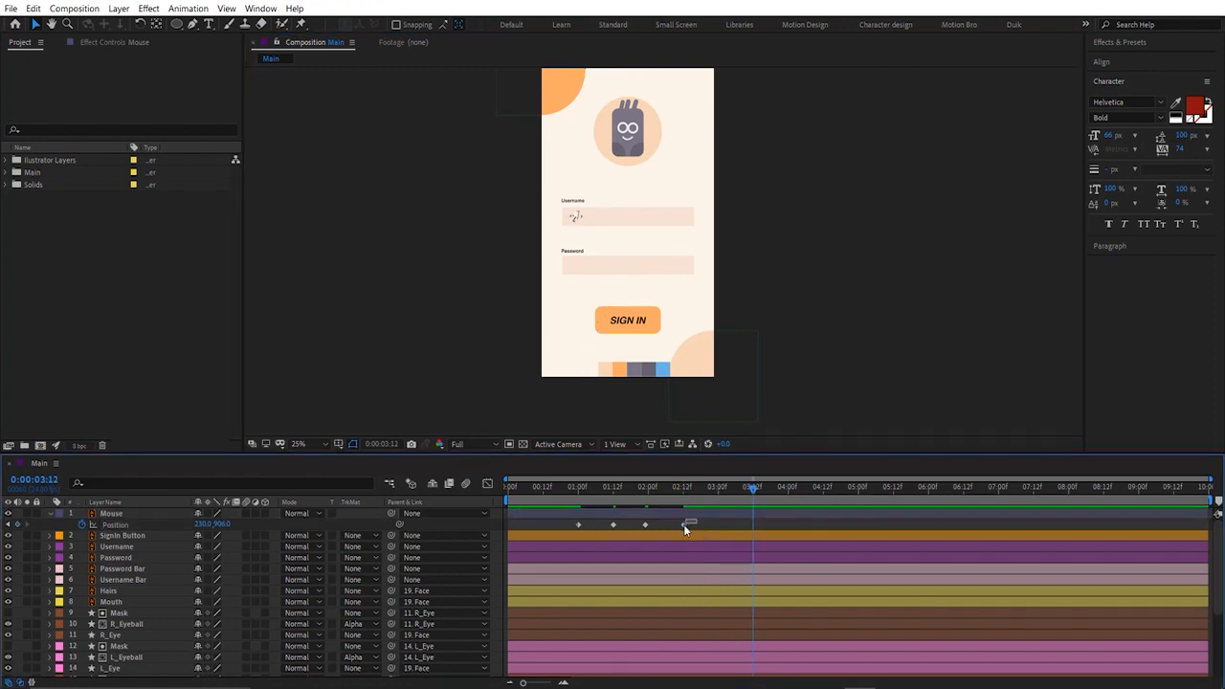
{"action": "left_click", "coordinate": [683, 525]}
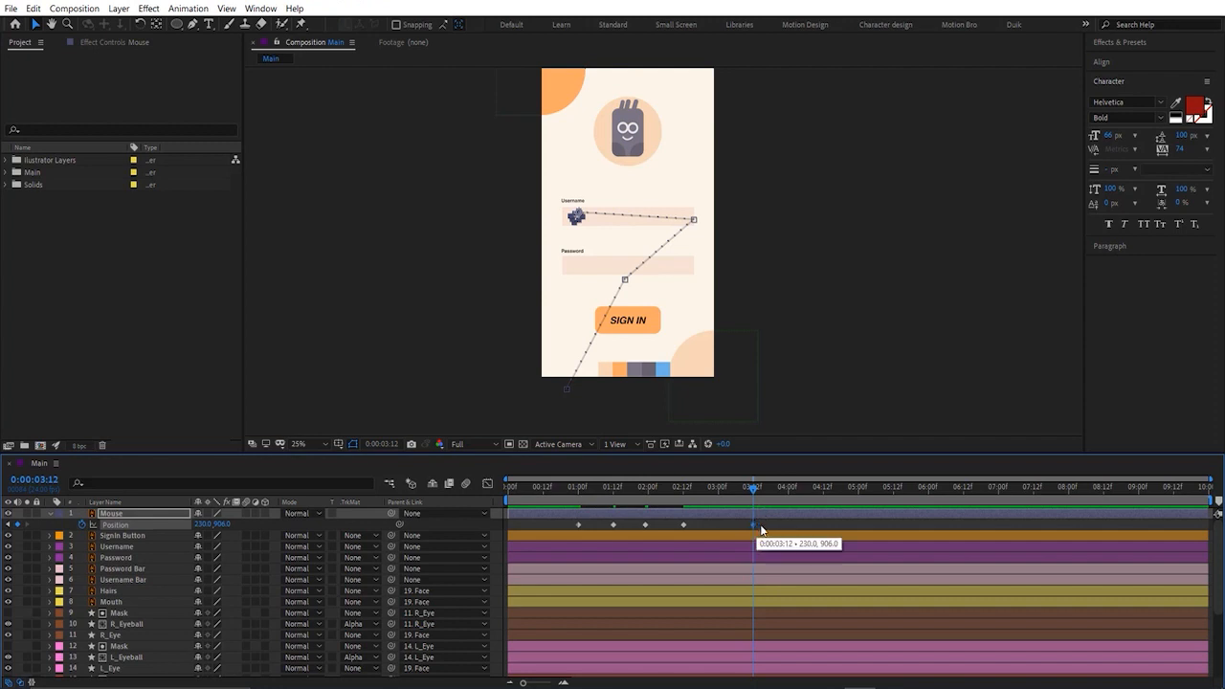
{"action": "left_click_drag", "start_coordinate": [761, 525], "coordinate": [788, 524]}
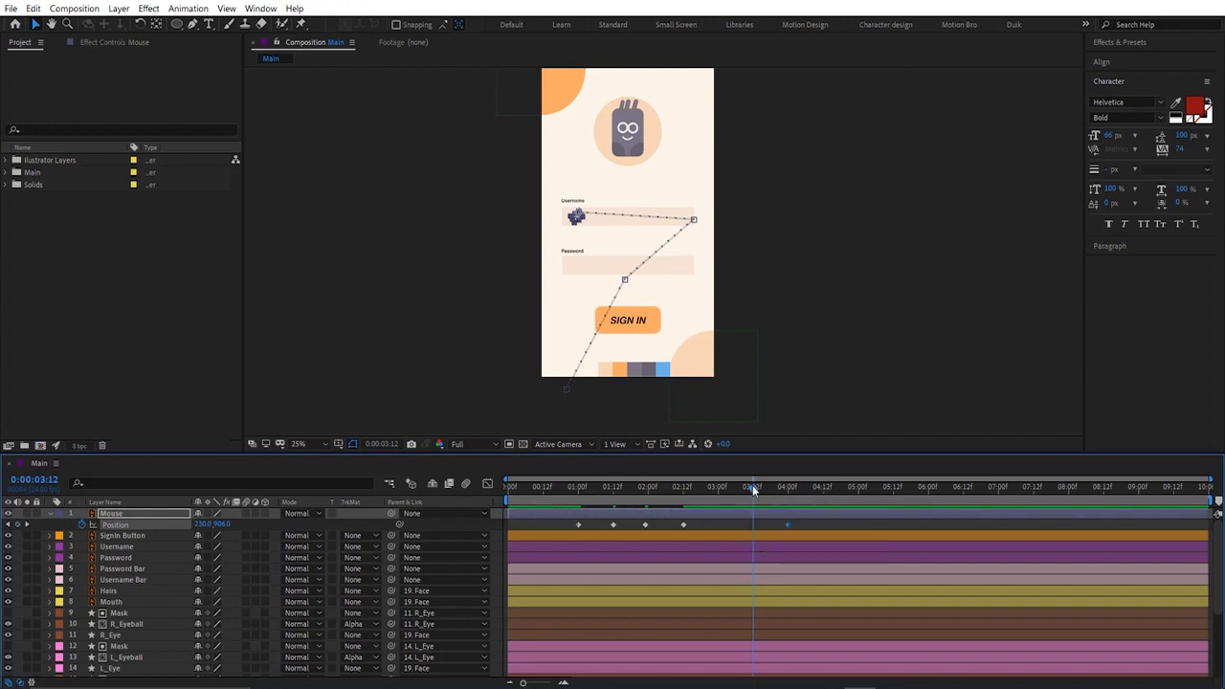
Step: Add a Mouse Position keyframe at 0:00:04:12 on the left part of the Password bar, at about 310, 1246
{"action": "left_click_drag", "start_coordinate": [753, 486], "coordinate": [825, 521]}
{"action": "left_click", "coordinate": [576, 218]}
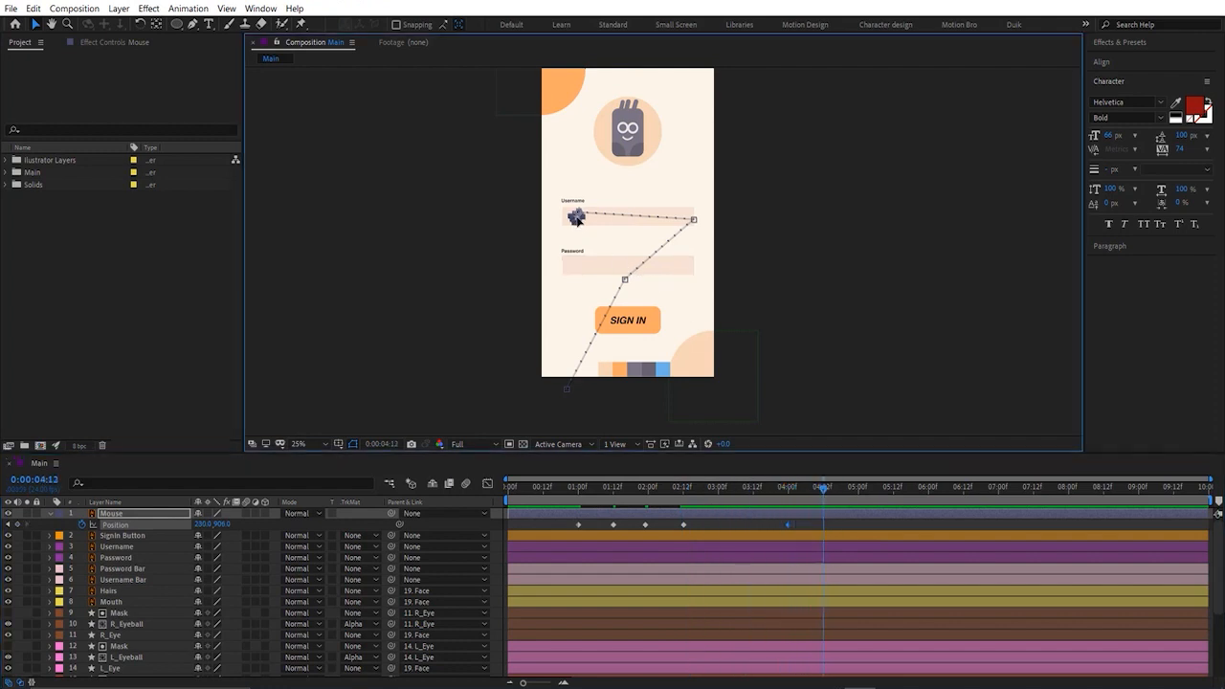
{"action": "left_click_drag", "start_coordinate": [576, 218], "coordinate": [590, 272]}
Step: Hold the Mouse on the Password bar with a Position keyframe at 0:00:06:00, and move it onto the SIGN IN button's lower edge at 0:00:06:13
{"action": "key", "text": "space"}
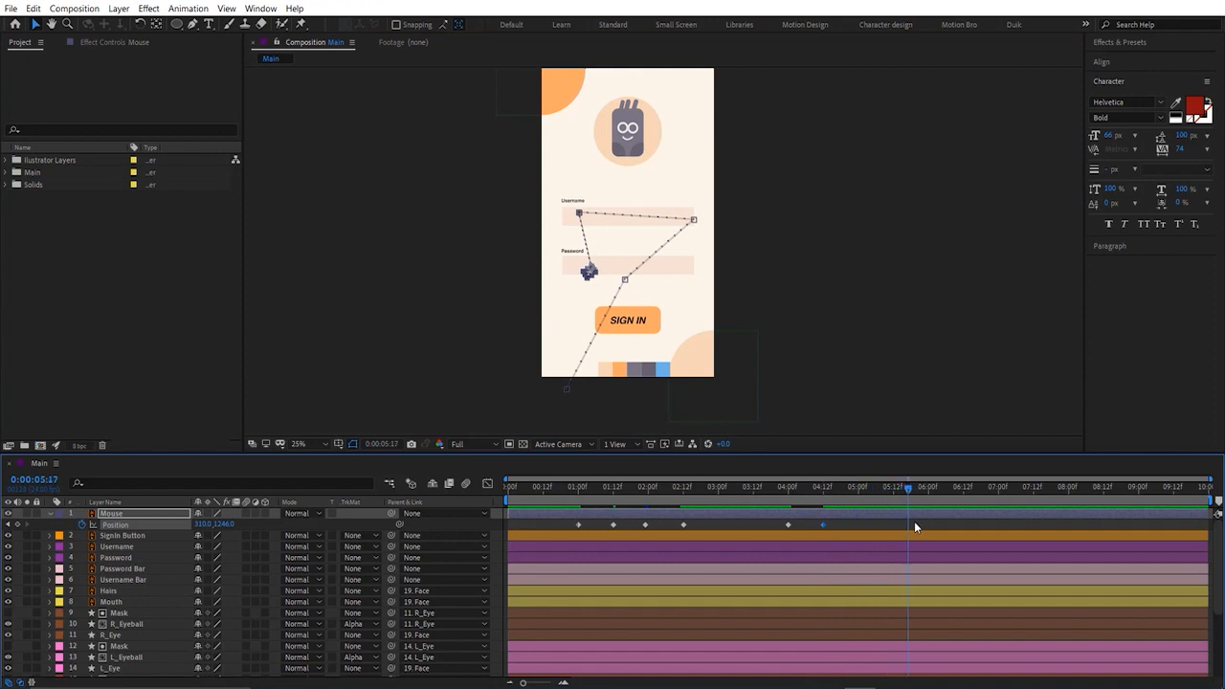
{"action": "left_click_drag", "start_coordinate": [927, 495], "coordinate": [963, 504]}
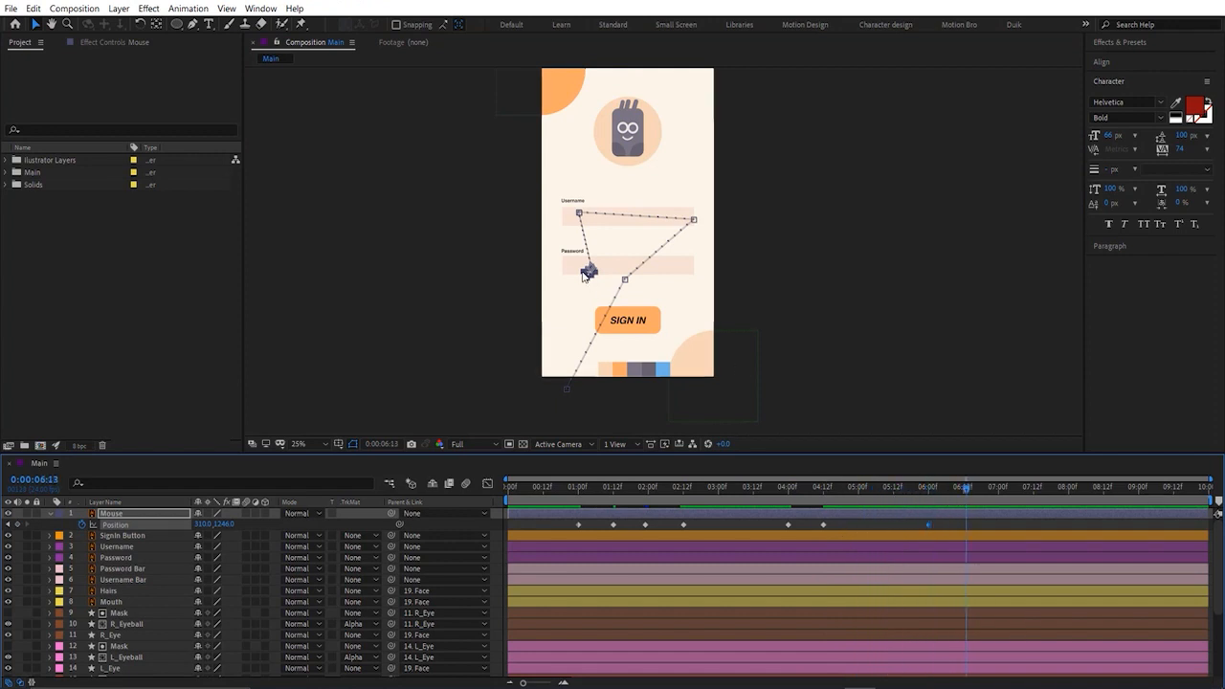
{"action": "left_click_drag", "start_coordinate": [588, 272], "coordinate": [626, 335]}
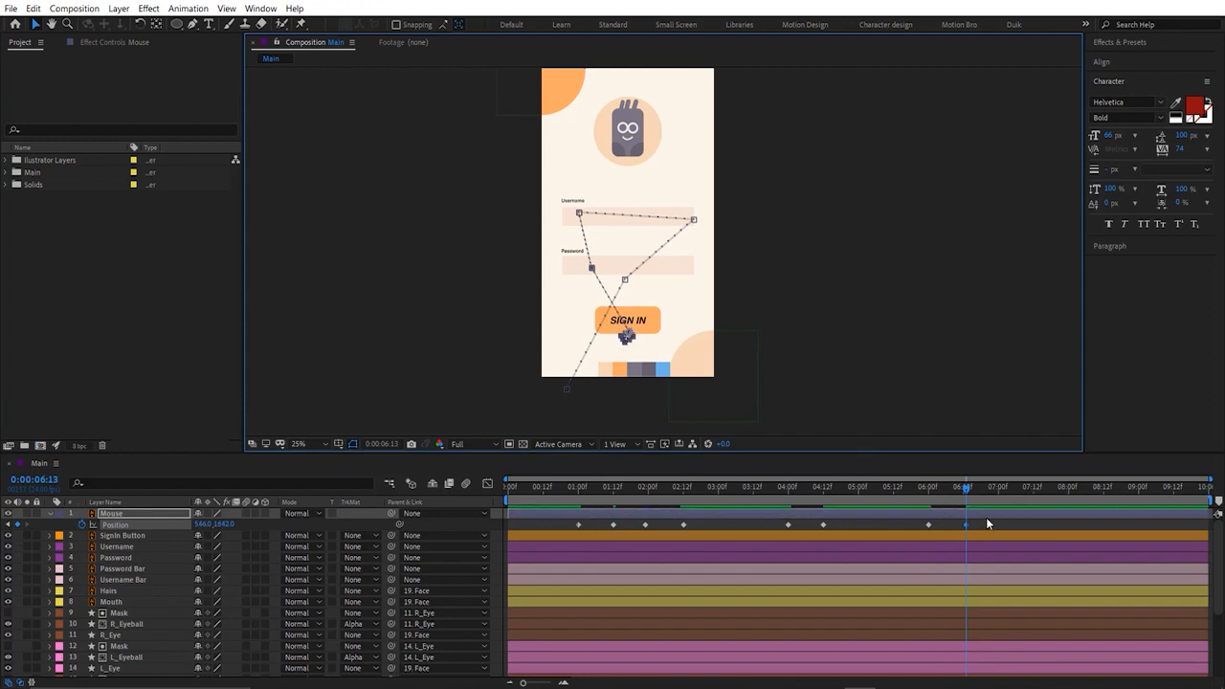
Step: Add Mouse Position keyframes below the SIGN IN button at 0:00:07:00 and outside the canvas's right edge at 0:00:07:12, and preview the motion
{"action": "left_click_drag", "start_coordinate": [966, 489], "coordinate": [1014, 511]}
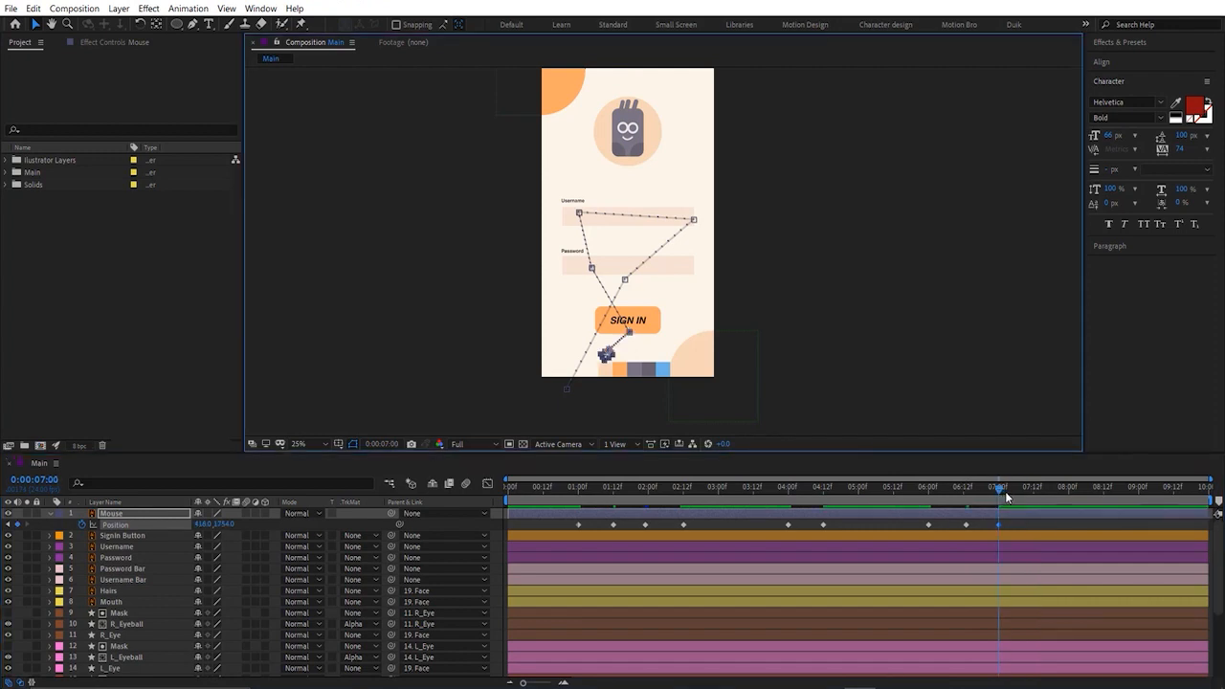
{"action": "left_click_drag", "start_coordinate": [1005, 491], "coordinate": [1034, 500]}
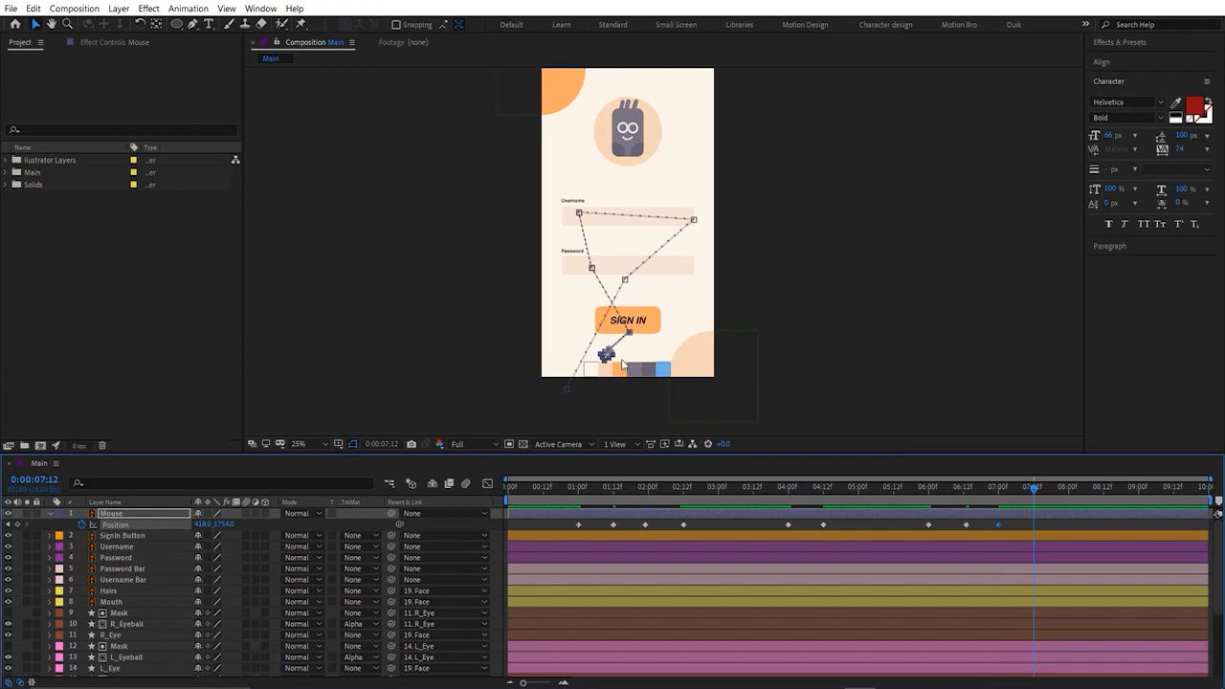
{"action": "left_click_drag", "start_coordinate": [607, 353], "coordinate": [777, 320]}
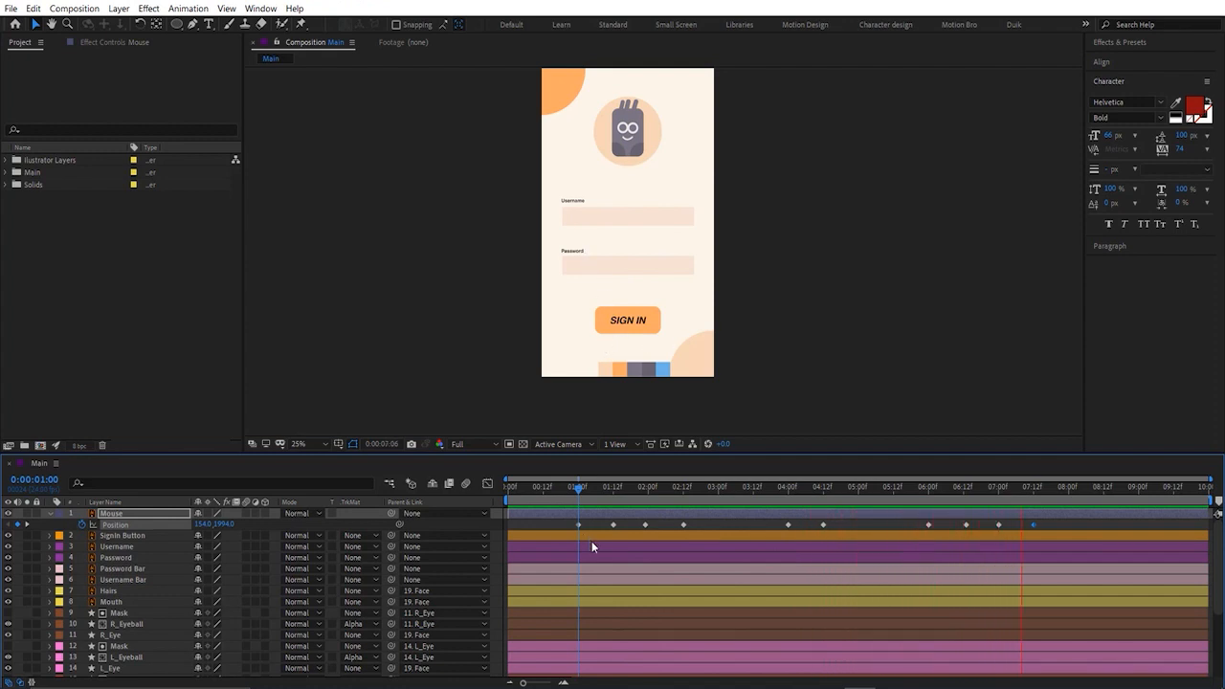
{"action": "key", "text": "space"}
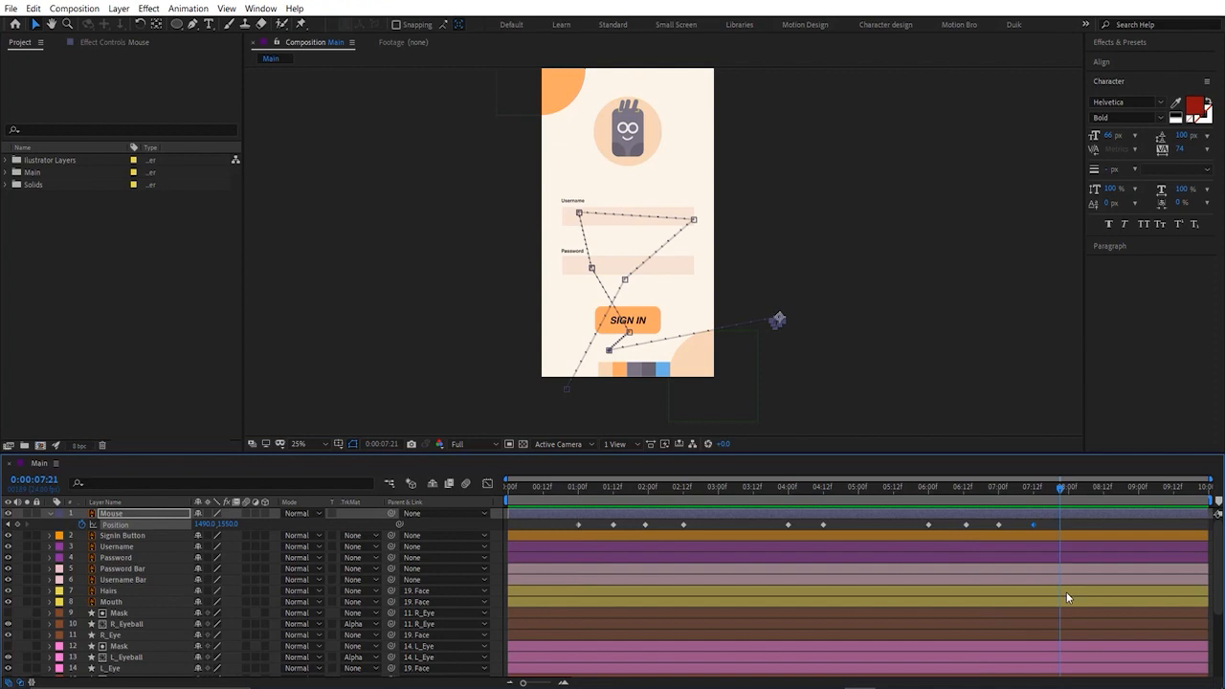
Step: Select all of the Mouse layer's Position keyframes and open the Keyframe Assistant options for them
{"action": "left_click_drag", "start_coordinate": [1051, 524], "coordinate": [564, 565]}
{"action": "right_click", "coordinate": [580, 525]}
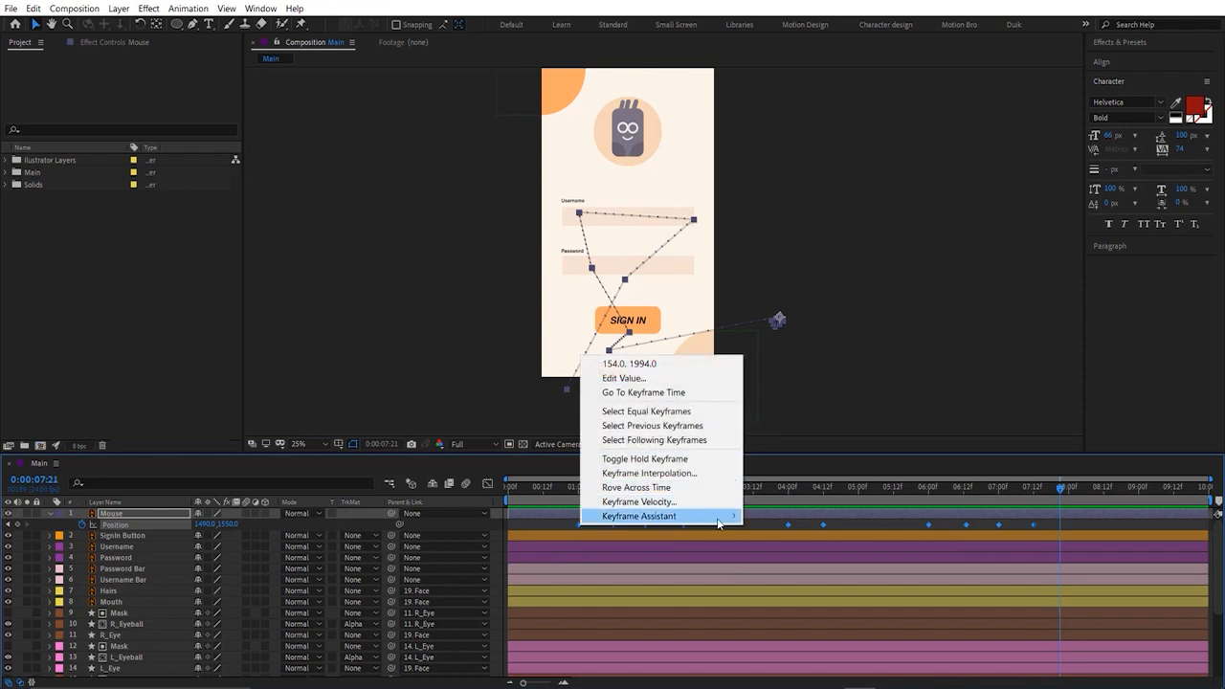
Step: Apply Easy Ease to all of the Mouse layer's position keyframes and preview the motion from 0:00:01:00
{"action": "mouse_move", "coordinate": [720, 523]}
{"action": "left_click", "coordinate": [828, 560]}
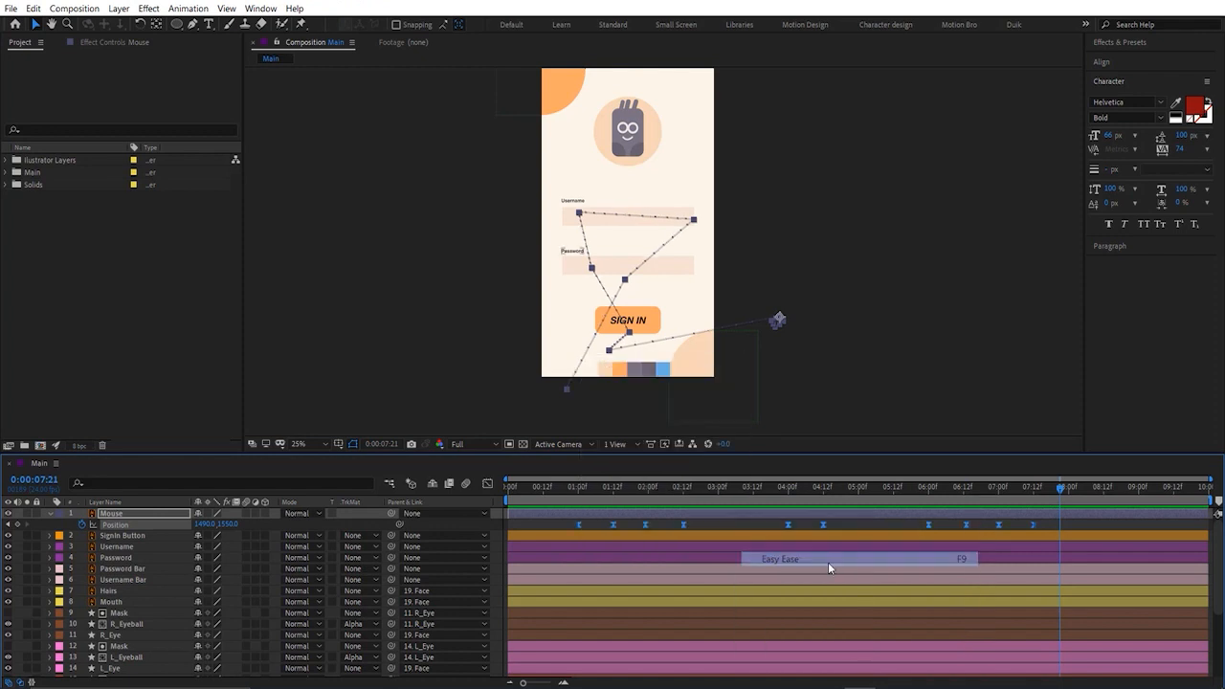
{"action": "left_click_drag", "start_coordinate": [1054, 487], "coordinate": [579, 525]}
{"action": "key", "text": "space"}
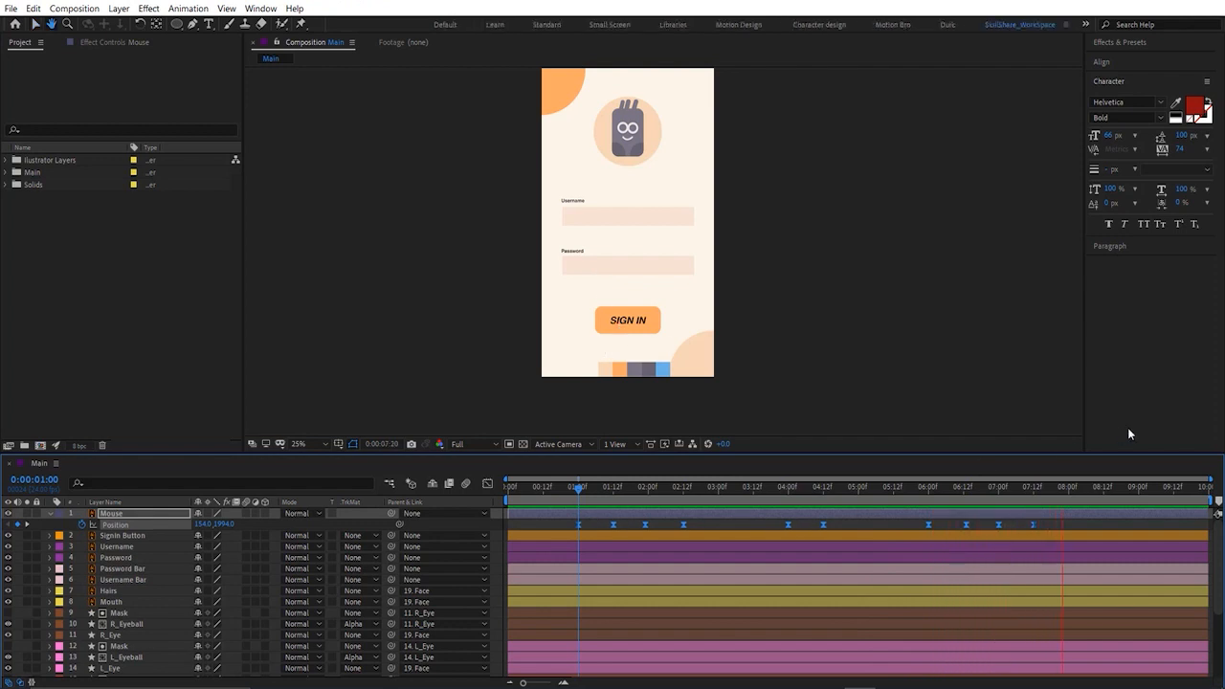
{"action": "key", "text": "space"}
Step: Reveal the Mouse layer's Rotation property alongside Position and add its first keyframe at 0:00:01:00
{"action": "left_click_drag", "start_coordinate": [1058, 489], "coordinate": [577, 553]}
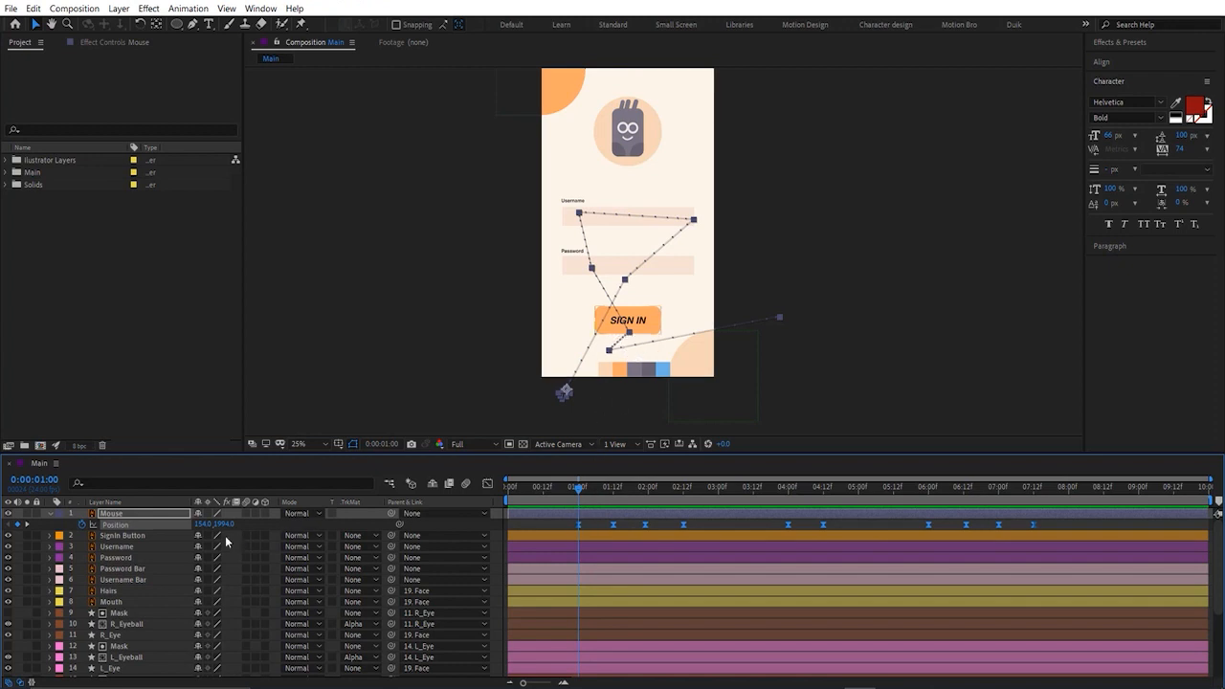
{"action": "key", "text": "shift+r"}
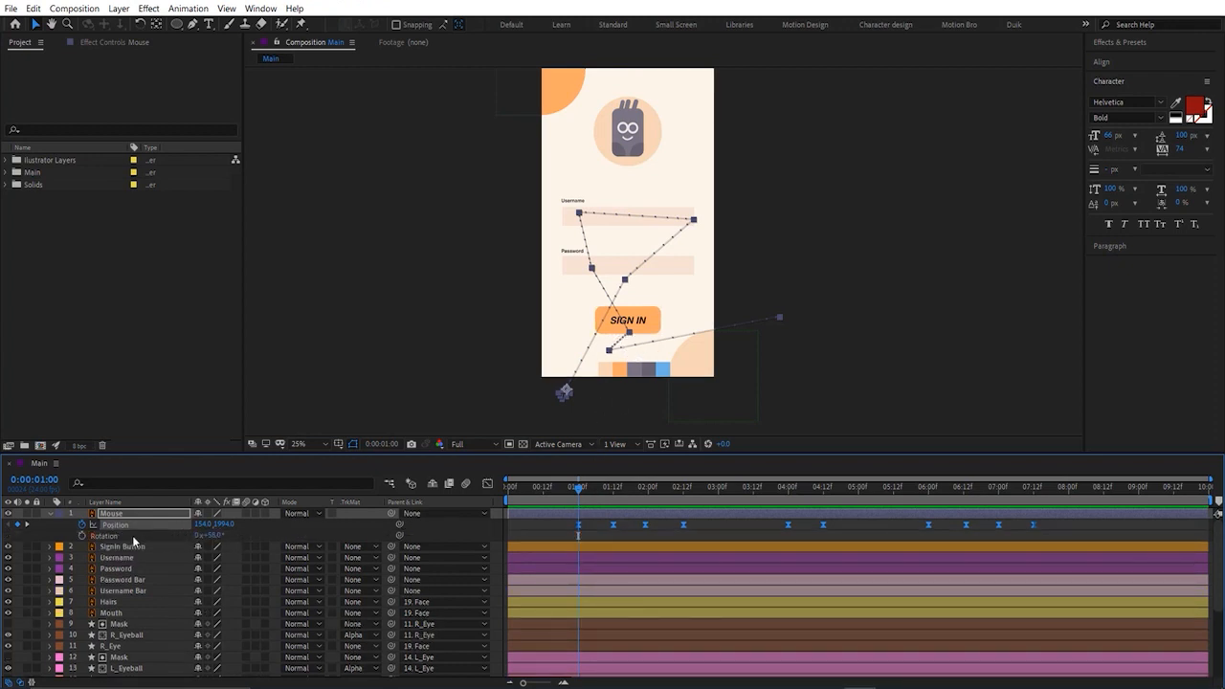
{"action": "left_click", "coordinate": [81, 535]}
{"action": "left_click", "coordinate": [113, 535]}
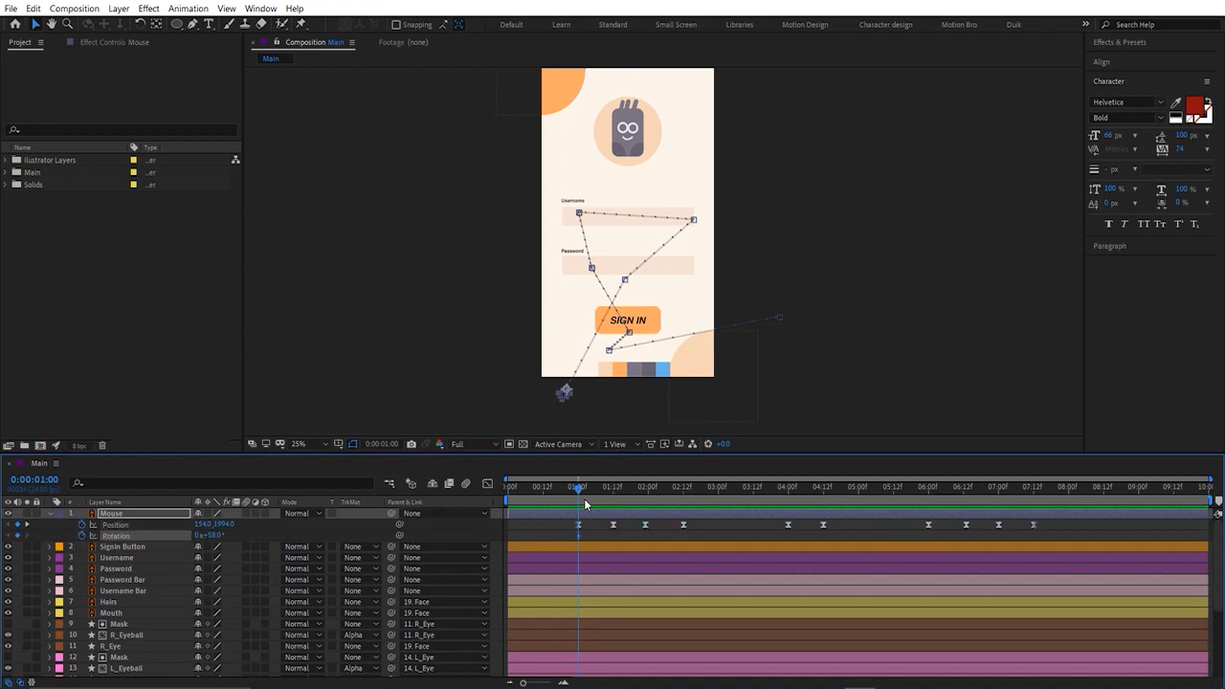
Step: Hold the Mouse's rotation with a keyframe at 0:00:01:12, and set it to 75° at 0:00:01:17
{"action": "left_click_drag", "start_coordinate": [587, 492], "coordinate": [610, 494]}
{"action": "key", "text": "period"}
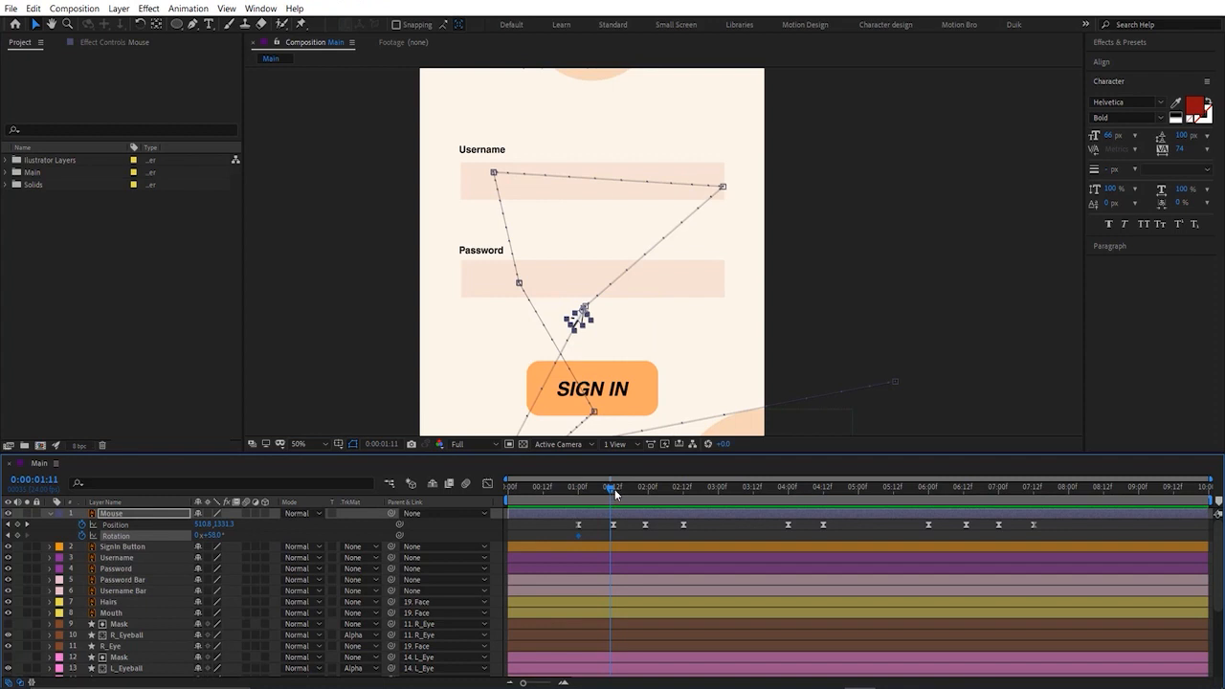
{"action": "key", "text": "alt+shift+p"}
{"action": "left_click_drag", "start_coordinate": [616, 488], "coordinate": [630, 495]}
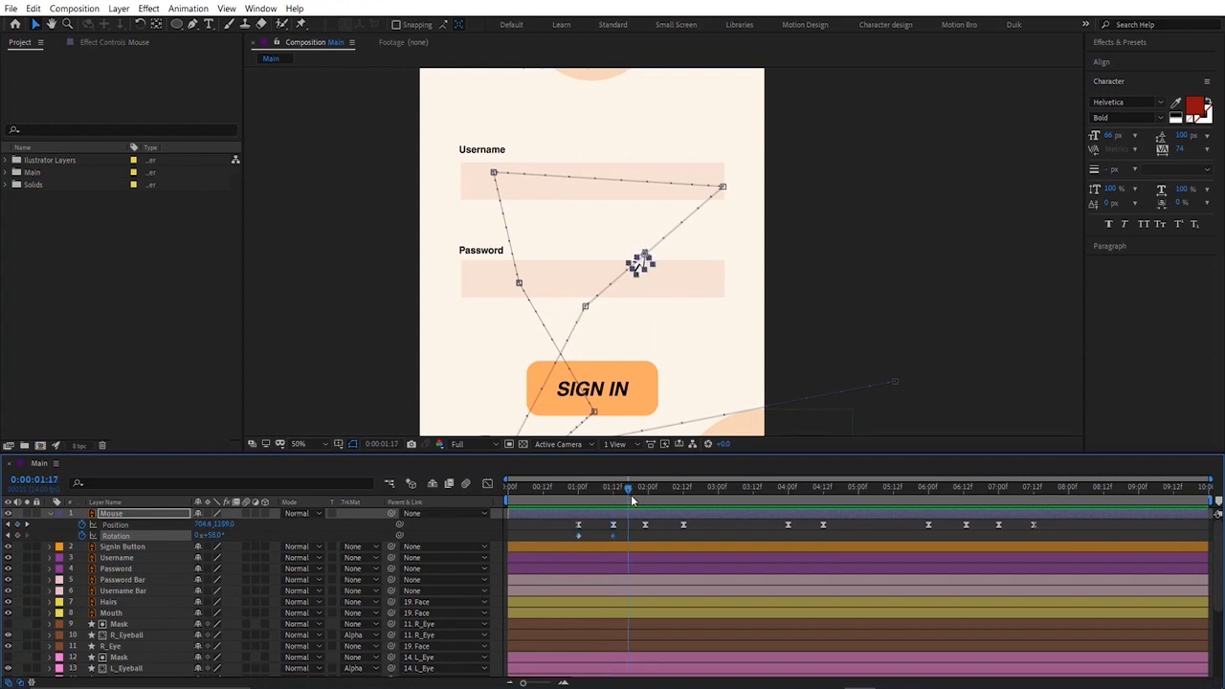
{"action": "mouse_move", "coordinate": [219, 536]}
{"action": "left_mouse_down"}
{"action": "mouse_move", "coordinate": [244, 538]}
{"action": "mouse_move", "coordinate": [233, 538]}
{"action": "left_mouse_up"}
Step: Hold the Mouse's rotation at 0:00:01:23, set it to -56° at 0:00:02:01, and hold that value with a keyframe at 0:00:02:12
{"action": "left_click_drag", "start_coordinate": [630, 497], "coordinate": [644, 489]}
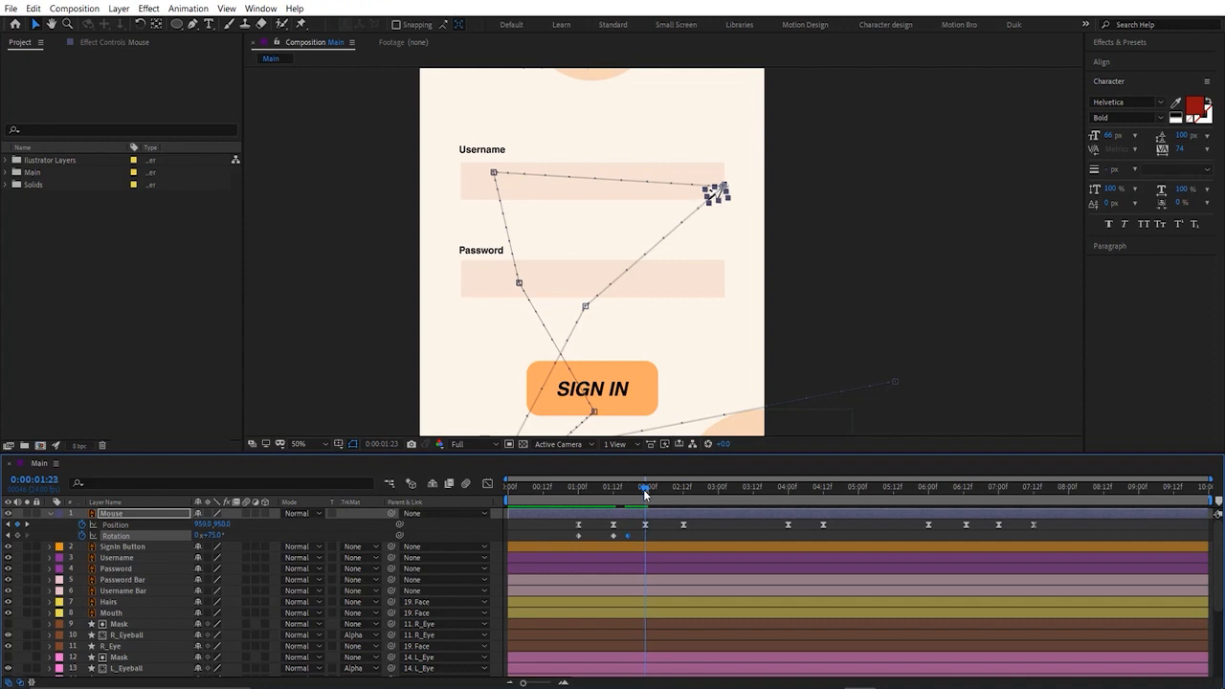
{"action": "left_click", "coordinate": [18, 535]}
{"action": "left_click_drag", "start_coordinate": [646, 493], "coordinate": [651, 494]}
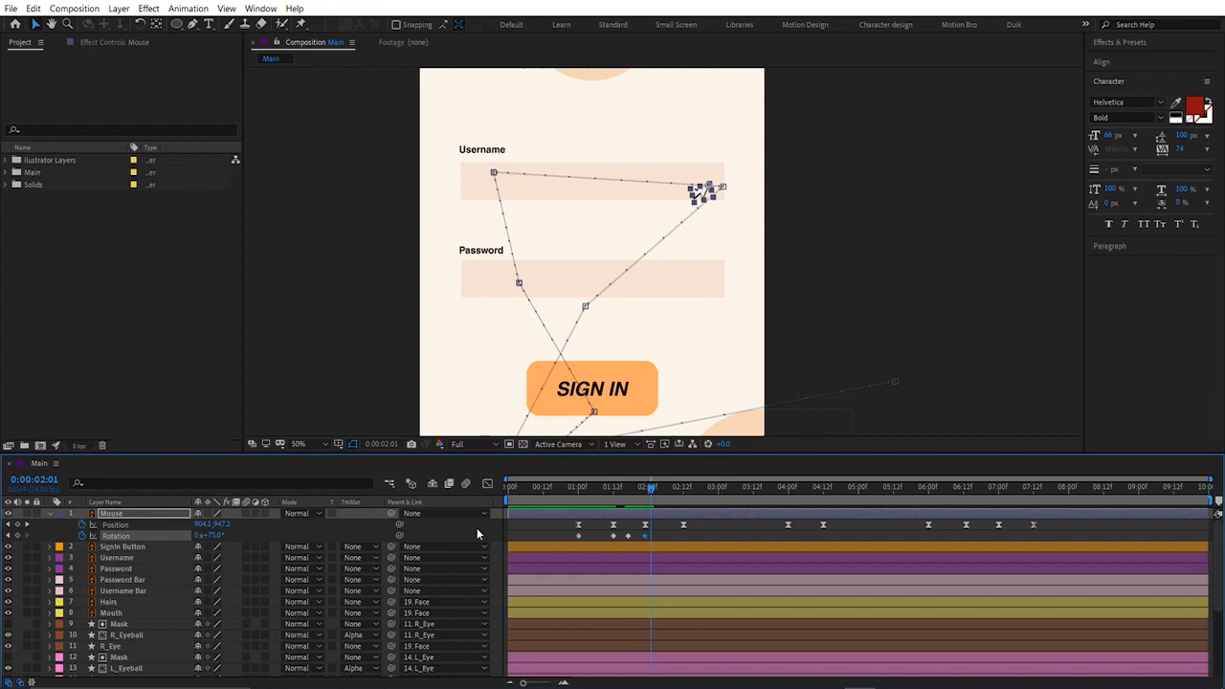
{"action": "left_click_drag", "start_coordinate": [210, 536], "coordinate": [143, 550]}
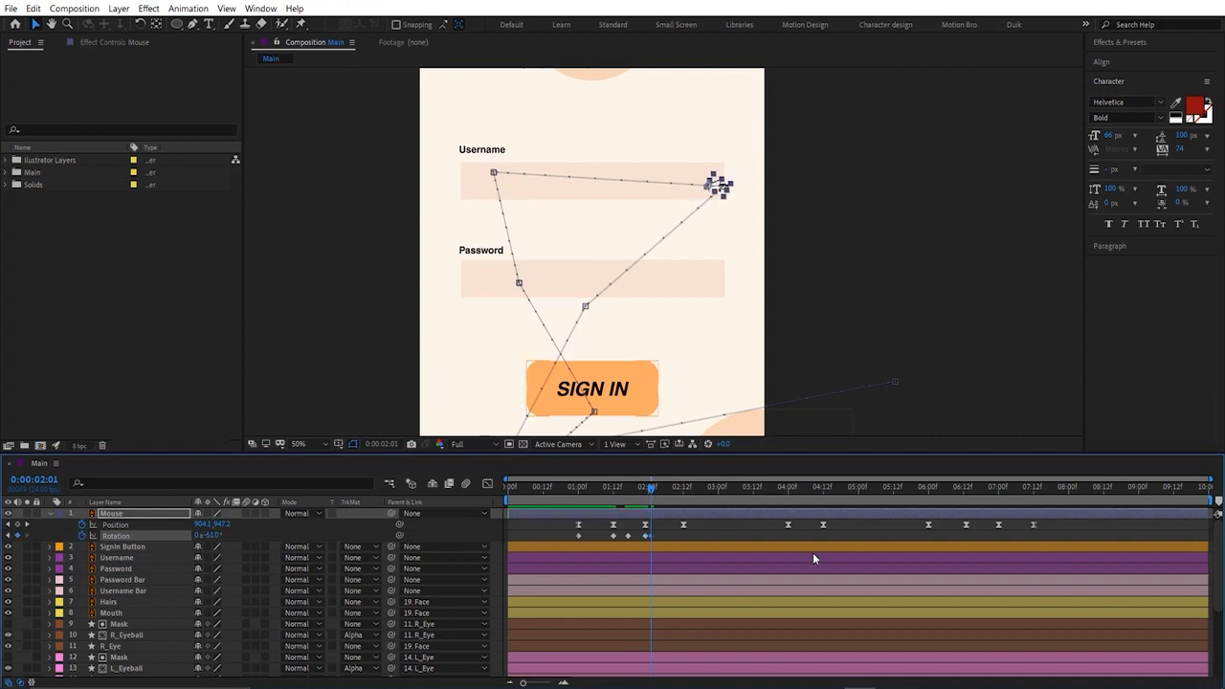
{"action": "left_click_drag", "start_coordinate": [213, 536], "coordinate": [217, 537]}
{"action": "left_click_drag", "start_coordinate": [651, 493], "coordinate": [682, 495]}
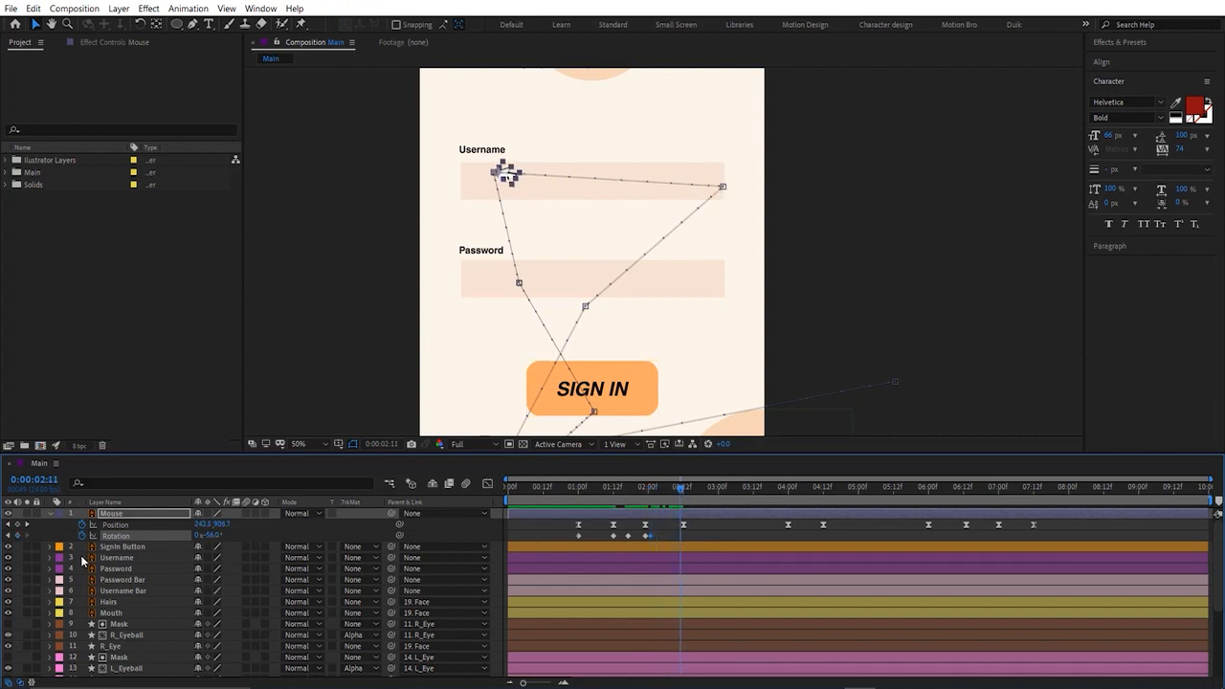
{"action": "left_click", "coordinate": [18, 536]}
Step: Reposition the Mouse keyframe at 0:00:02:12 above the Username field, retime it to 0:00:02:17, and move the 0:00:04:00 keyframe to 0:00:02:11
{"action": "mouse_move", "coordinate": [683, 486]}
{"action": "left_mouse_down"}
{"action": "mouse_move", "coordinate": [717, 498]}
{"action": "mouse_move", "coordinate": [689, 502]}
{"action": "left_mouse_up"}
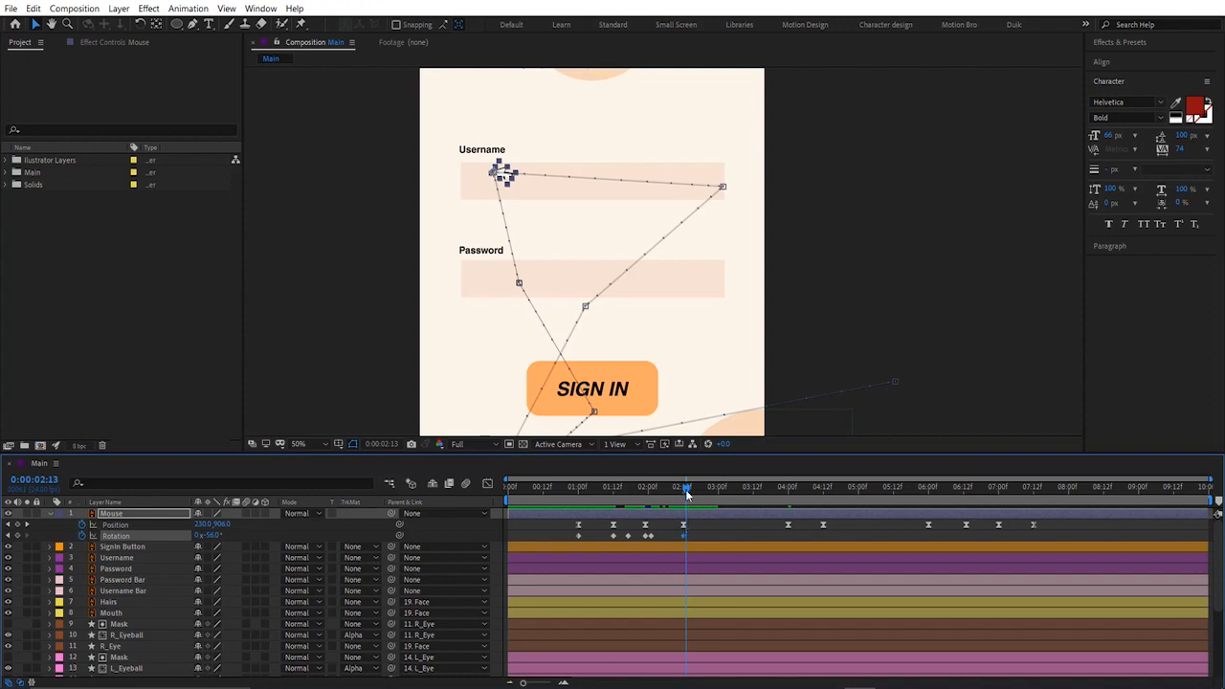
{"action": "left_click_drag", "start_coordinate": [684, 489], "coordinate": [697, 490]}
{"action": "left_click_drag", "start_coordinate": [497, 175], "coordinate": [527, 138]}
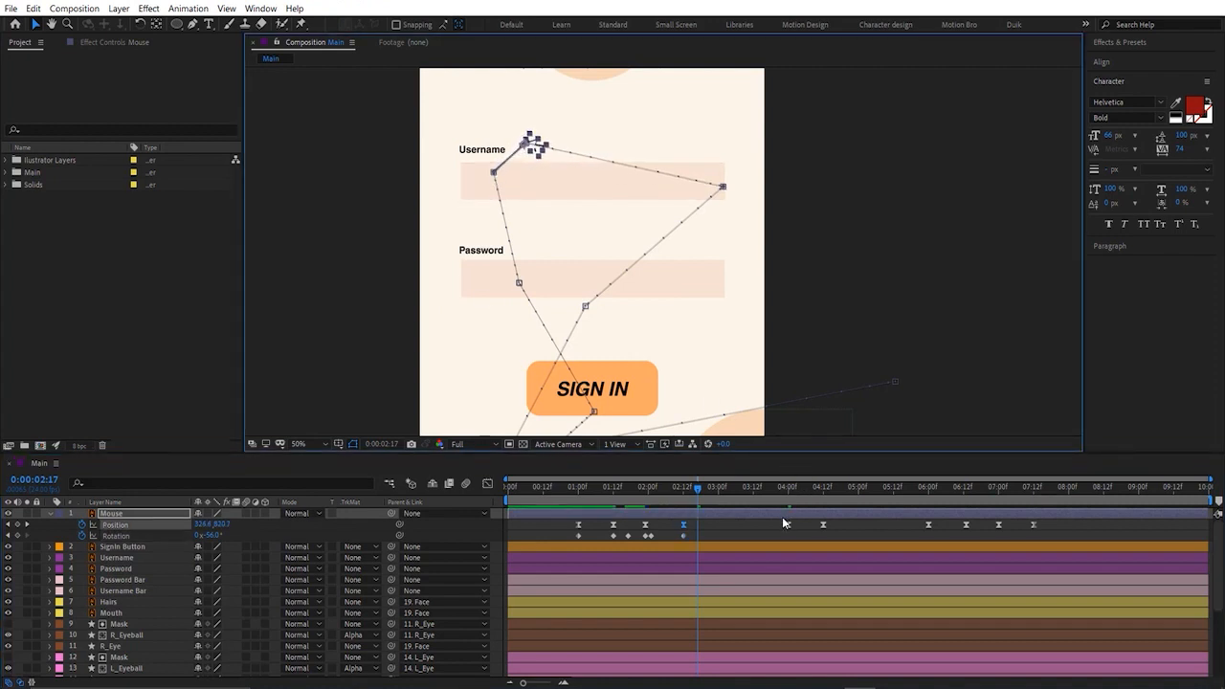
{"action": "left_click", "coordinate": [788, 525]}
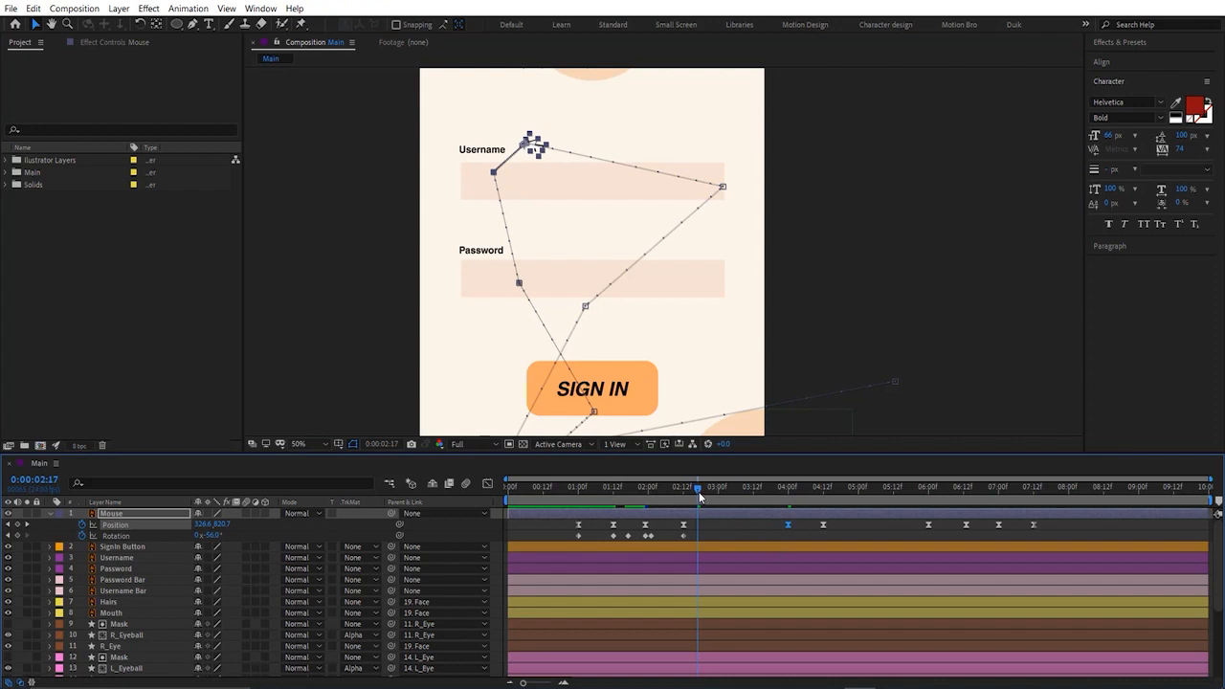
{"action": "left_click_drag", "start_coordinate": [699, 492], "coordinate": [680, 516]}
{"action": "left_click_drag", "start_coordinate": [689, 528], "coordinate": [826, 511]}
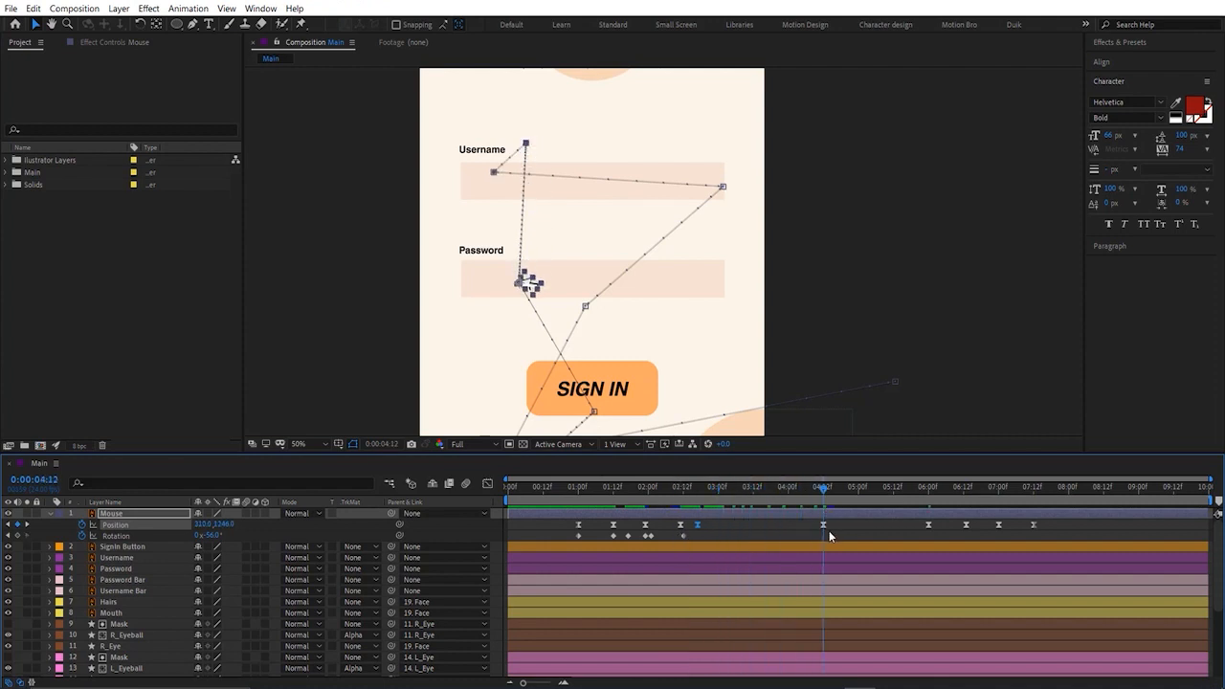
Step: Replace the Mouse position keyframe at 0:00:04:12 with a copy of the one at 0:00:02:17
{"action": "left_click", "coordinate": [823, 524]}
{"action": "left_click_drag", "start_coordinate": [824, 525], "coordinate": [696, 528]}
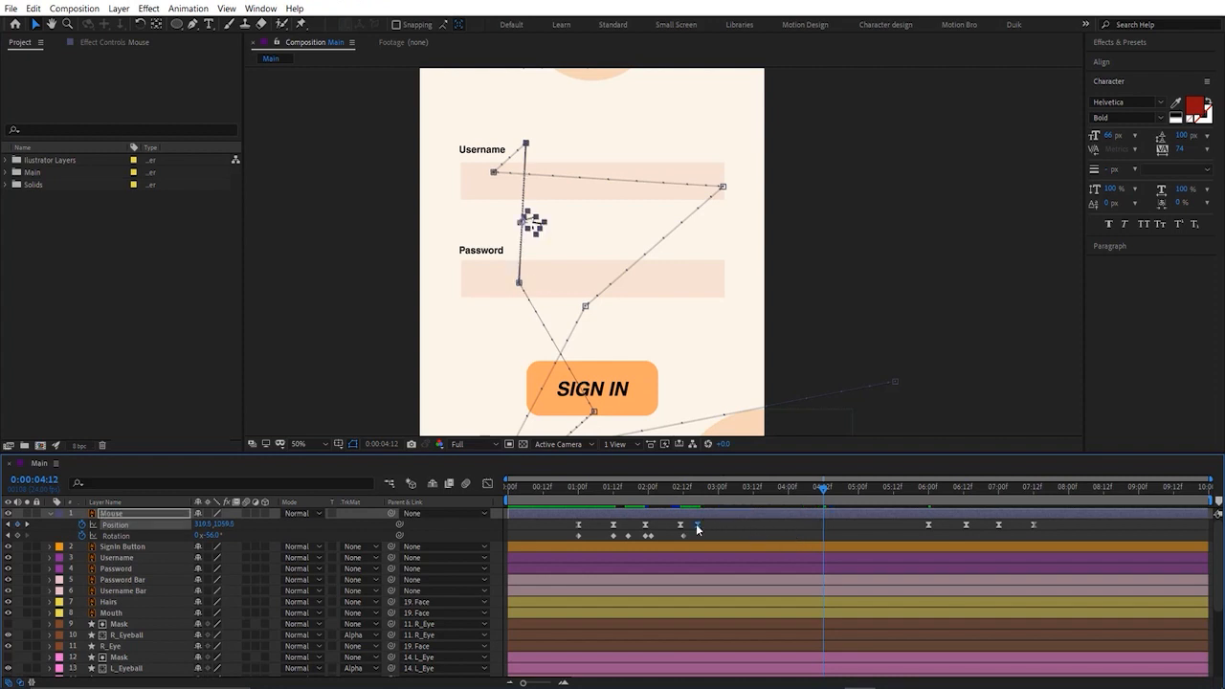
{"action": "key", "text": "ctrl+c"}
{"action": "key", "text": "ctrl+v"}
Step: Align the 0:00:02:12 rotation keyframe with the position keyframe at 0:00:02:11, and set the rotation to -143° at 0:00:02:17
{"action": "left_click_drag", "start_coordinate": [828, 492], "coordinate": [682, 526]}
{"action": "left_click", "coordinate": [683, 536]}
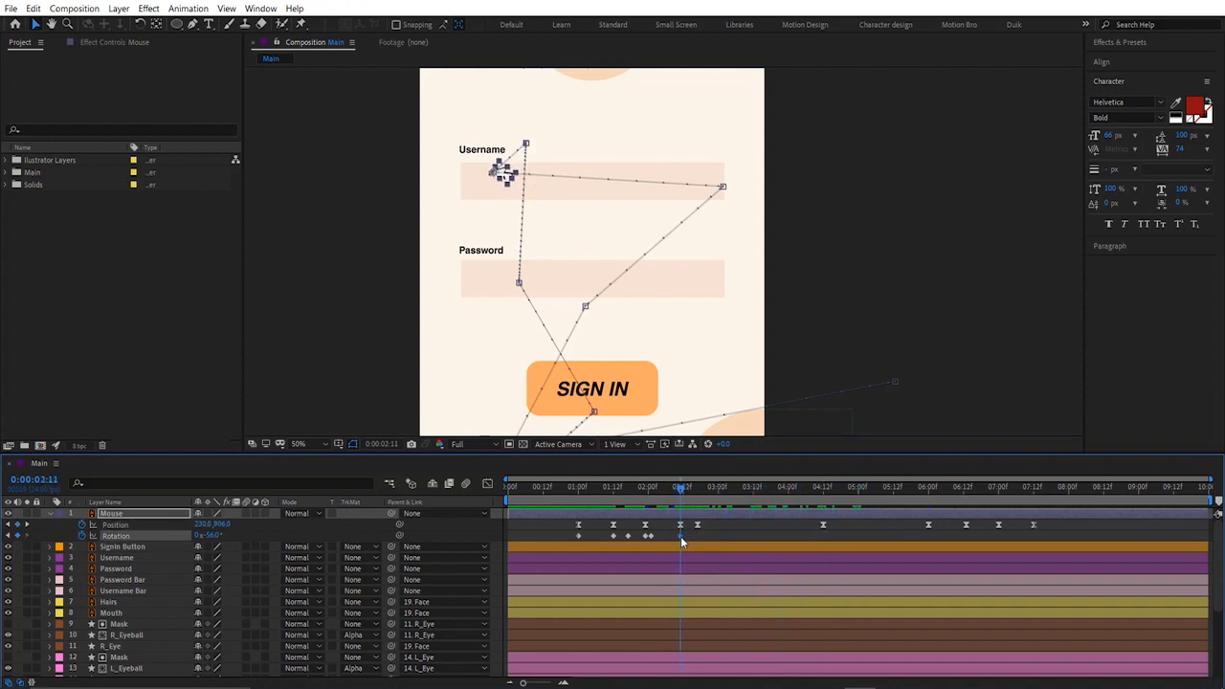
Step: Hold the Mouse's rotation at 0:00:06:00, set it to -180° at 0:00:06:03, and hold that value at 0:00:06:13
{"action": "left_click_drag", "start_coordinate": [699, 492], "coordinate": [930, 541]}
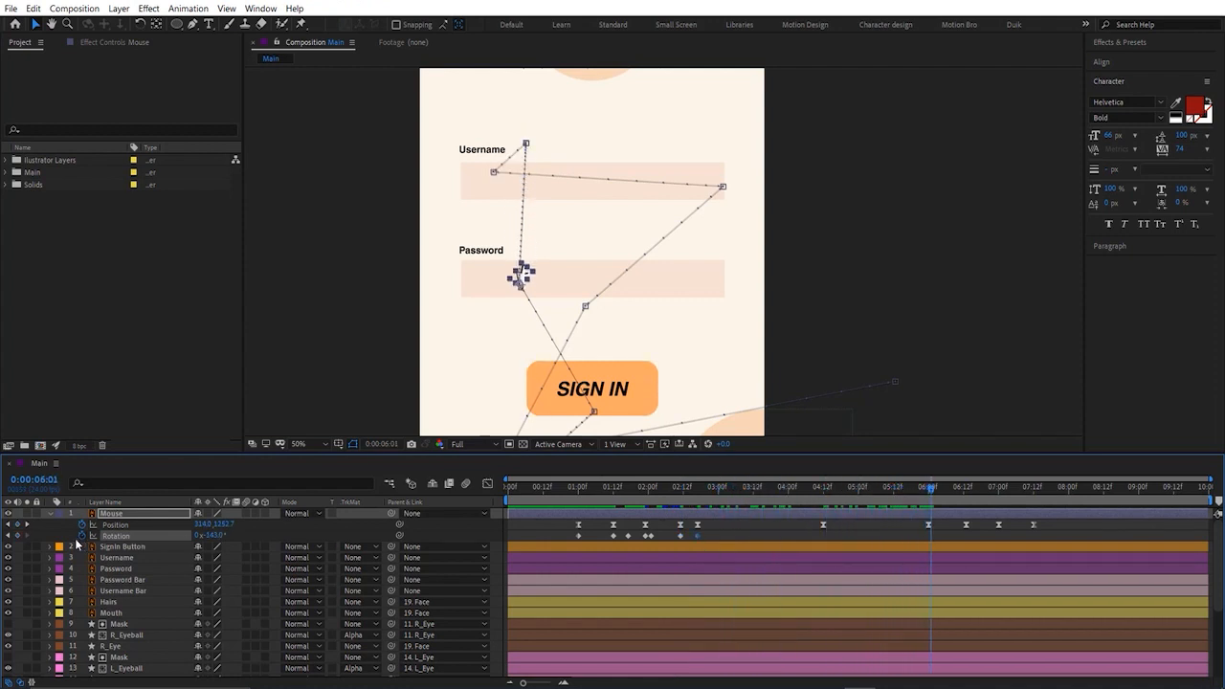
{"action": "left_click", "coordinate": [18, 536]}
{"action": "key", "text": "Page_Down"}
{"action": "key", "text": "Page_Down"}
{"action": "left_click_drag", "start_coordinate": [211, 537], "coordinate": [189, 538]}
{"action": "left_click", "coordinate": [17, 536]}
Step: Set the Mouse's rotation to -293° at 0:00:06:16, hold it at 0:00:07:00, and set it to -266° two frames after that
{"action": "left_click_drag", "start_coordinate": [940, 488], "coordinate": [972, 491]}
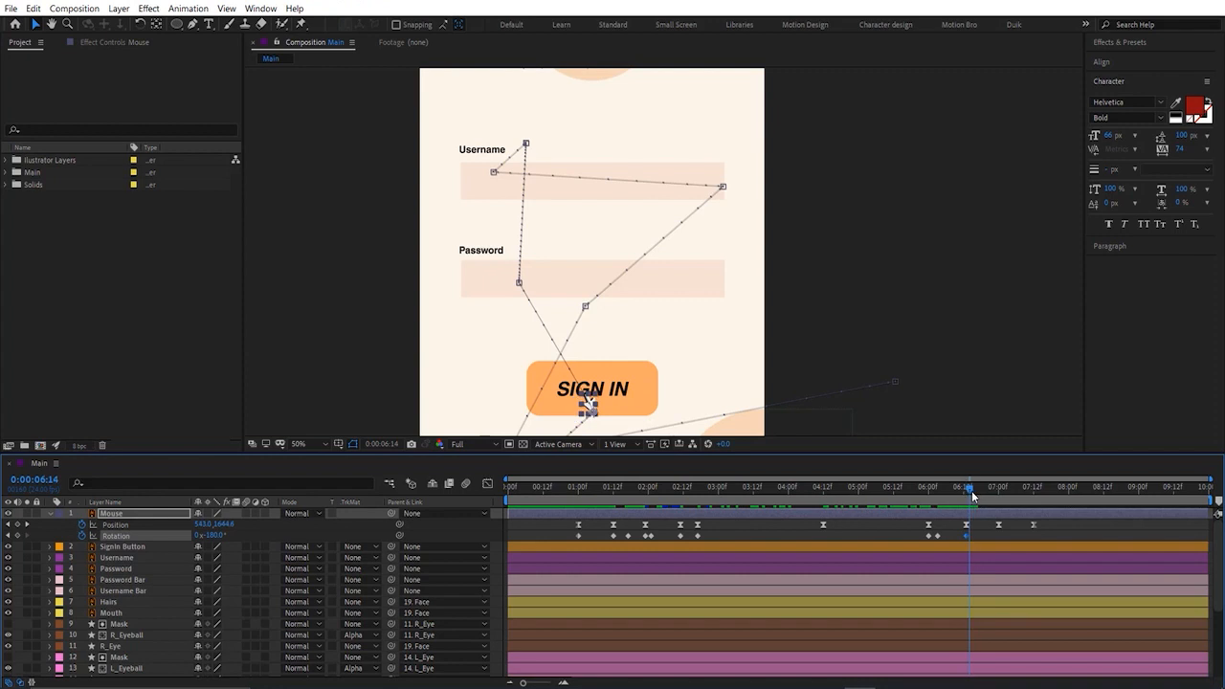
{"action": "key", "text": "Page_Down"}
{"action": "key", "text": "Page_Down"}
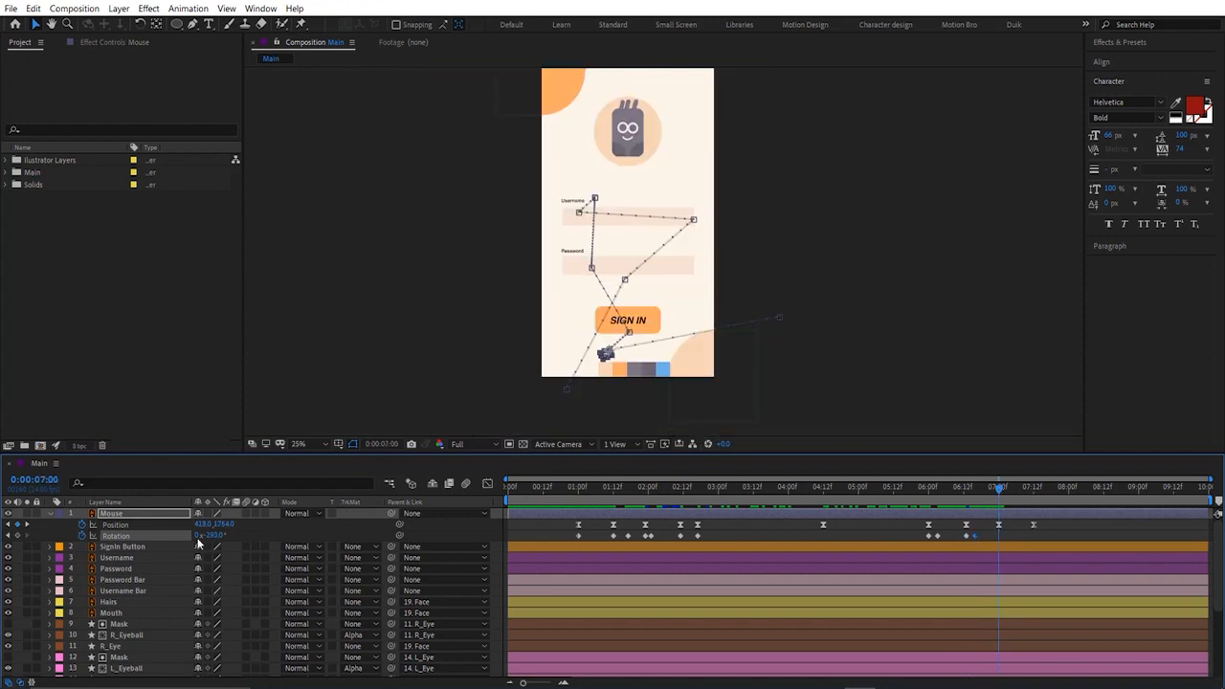
{"action": "left_click", "coordinate": [18, 536]}
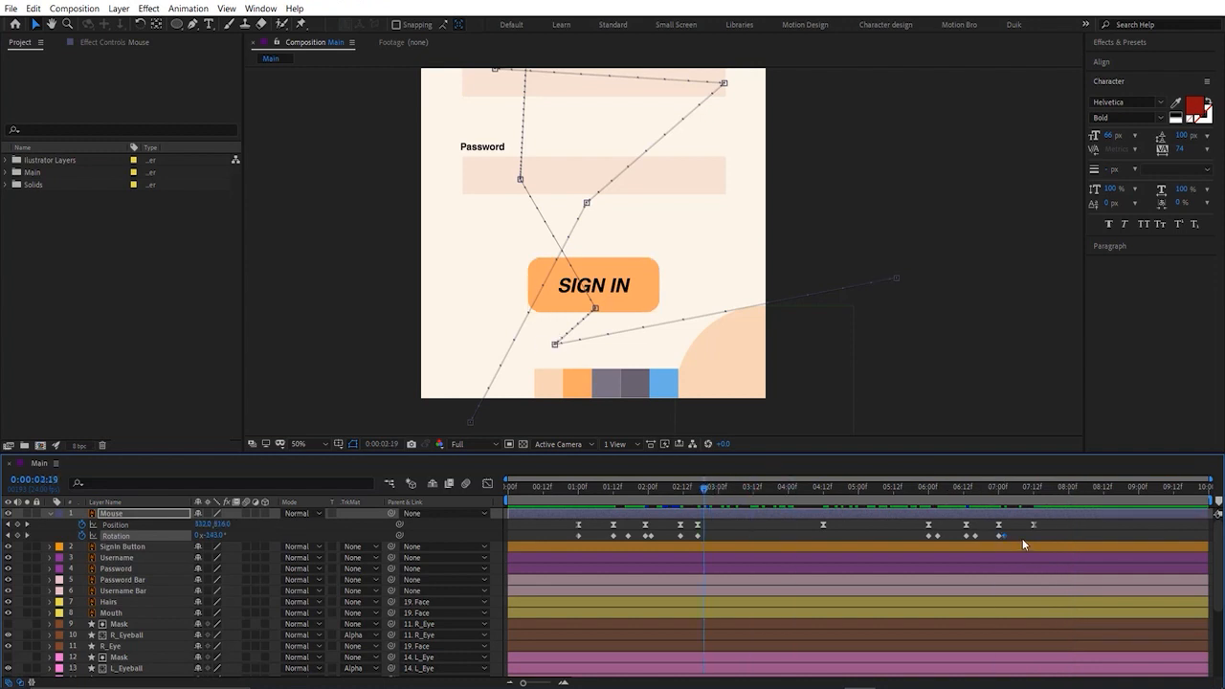
Step: Apply Easy Ease to all of the Mouse's rotation keyframes and preview the animation
{"action": "left_click_drag", "start_coordinate": [1023, 539], "coordinate": [566, 550]}
{"action": "scroll", "coordinate": [737, 348], "scroll_direction": "down", "scroll_amount": 1}
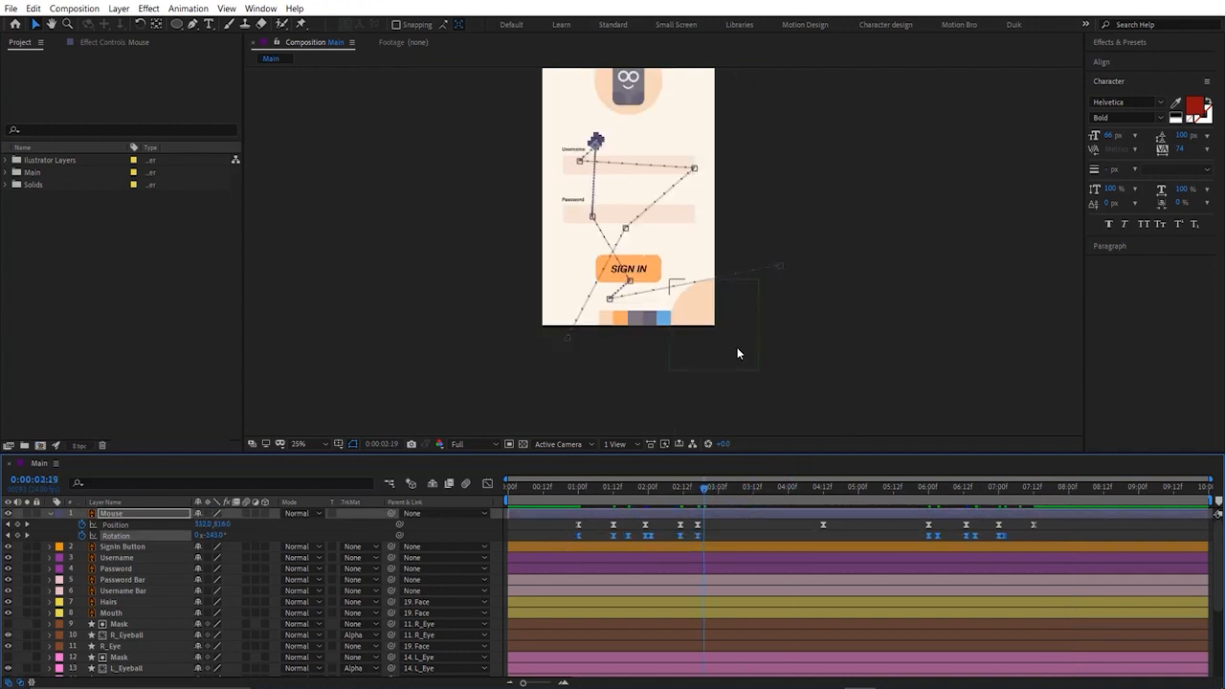
{"action": "left_click_drag", "start_coordinate": [705, 487], "coordinate": [579, 504]}
{"action": "key", "text": "space"}
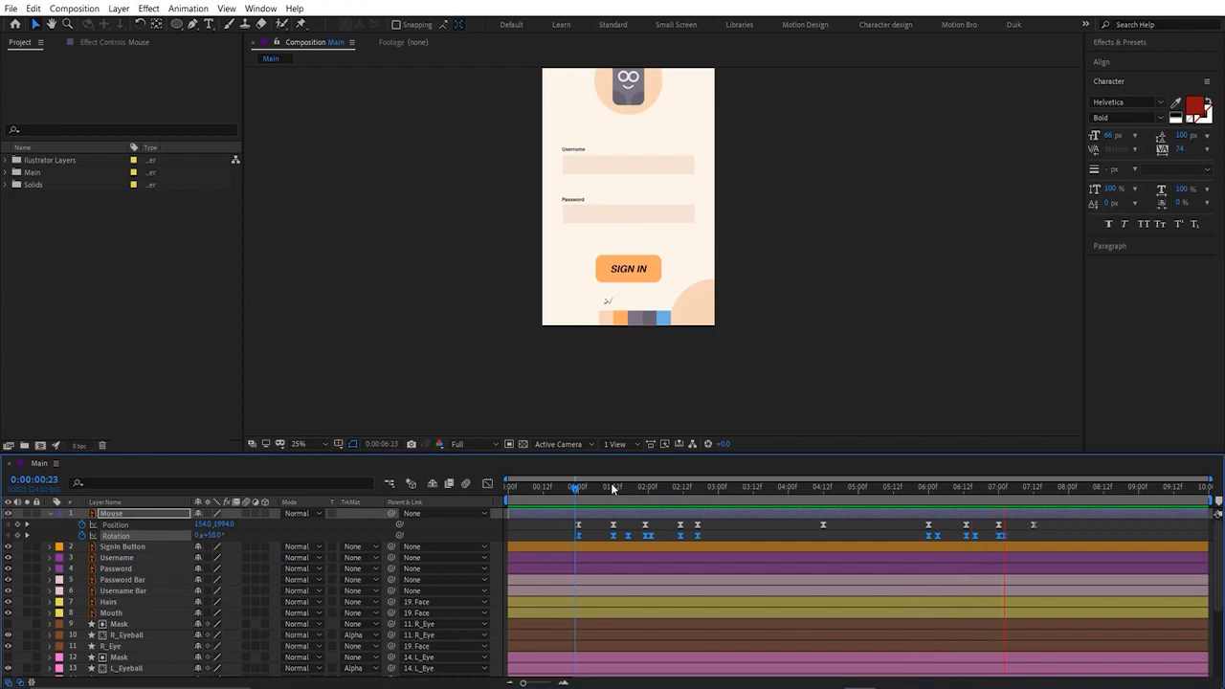
{"action": "left_click_drag", "start_coordinate": [1068, 492], "coordinate": [976, 518]}
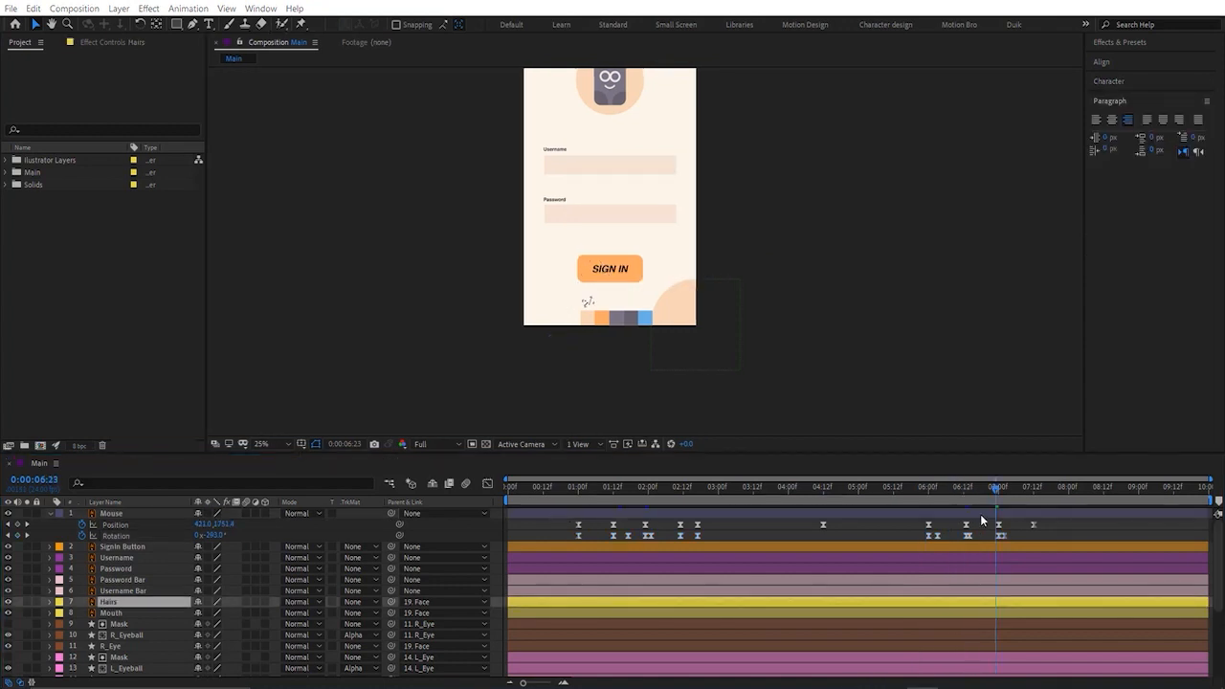
{"action": "key", "text": "space"}
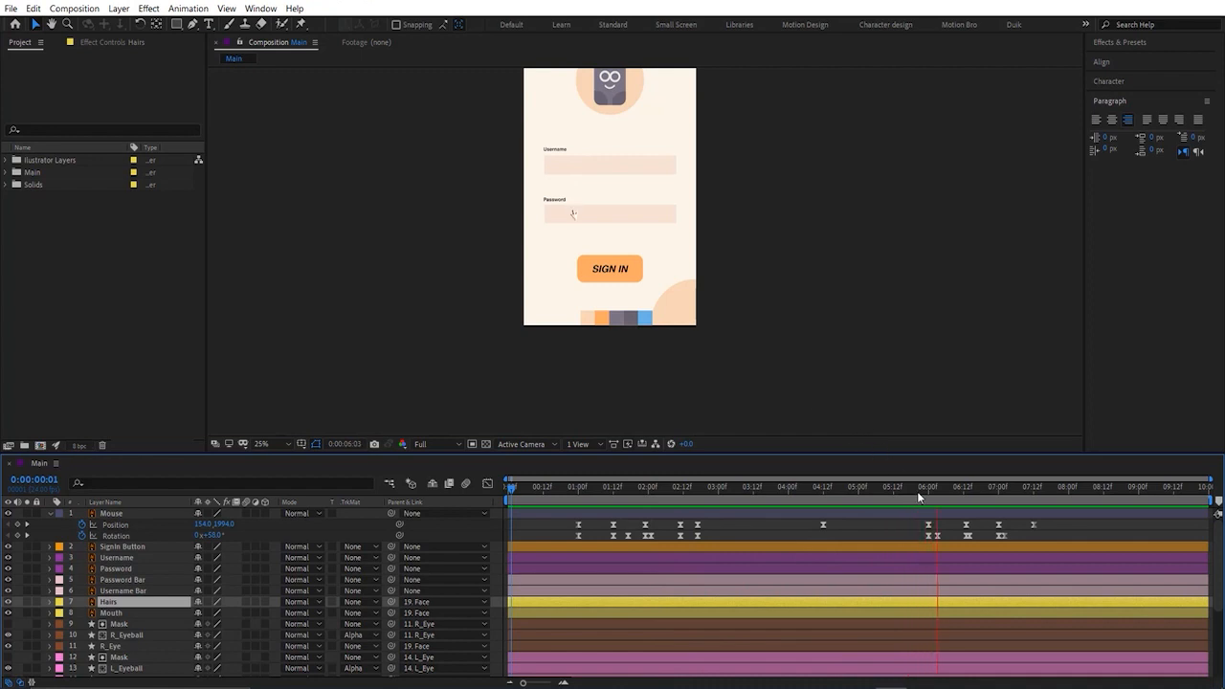
Step: Raise the speed-graph influence of the Mouse position keyframes at 0:00:04:12 and 0:00:06:00 to about 76% and replay the animation
{"action": "left_click_drag", "start_coordinate": [957, 494], "coordinate": [859, 504]}
{"action": "left_click_drag", "start_coordinate": [936, 522], "coordinate": [813, 528]}
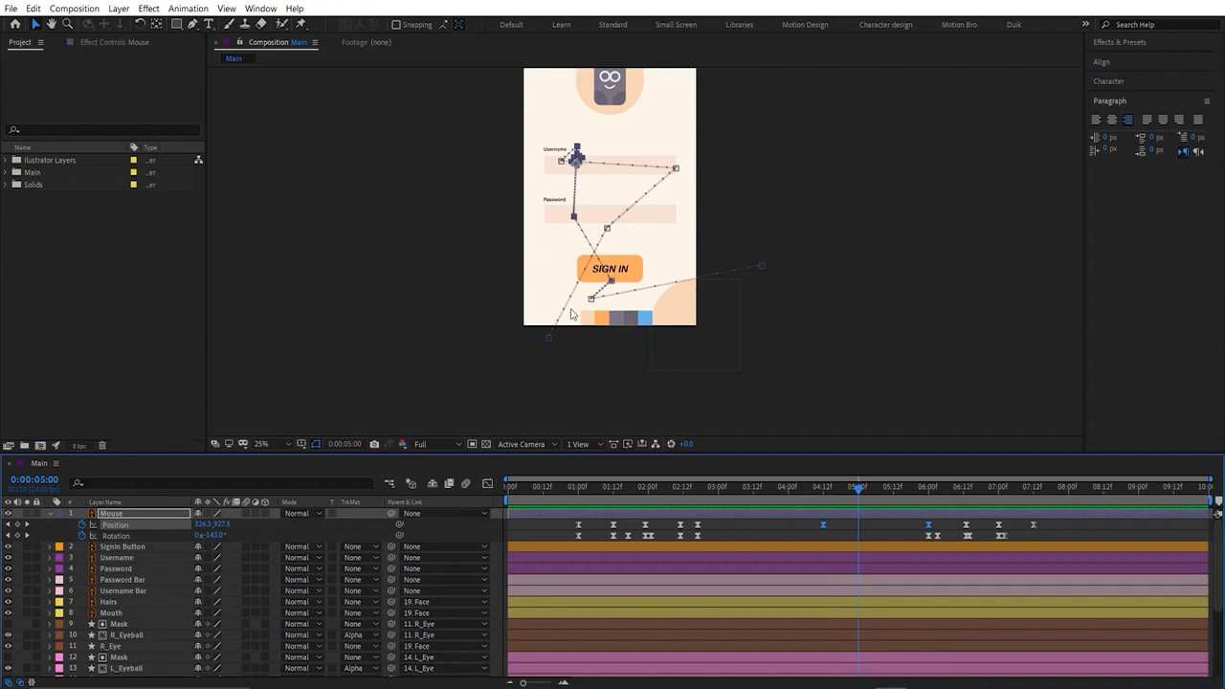
{"action": "left_click", "coordinate": [489, 485]}
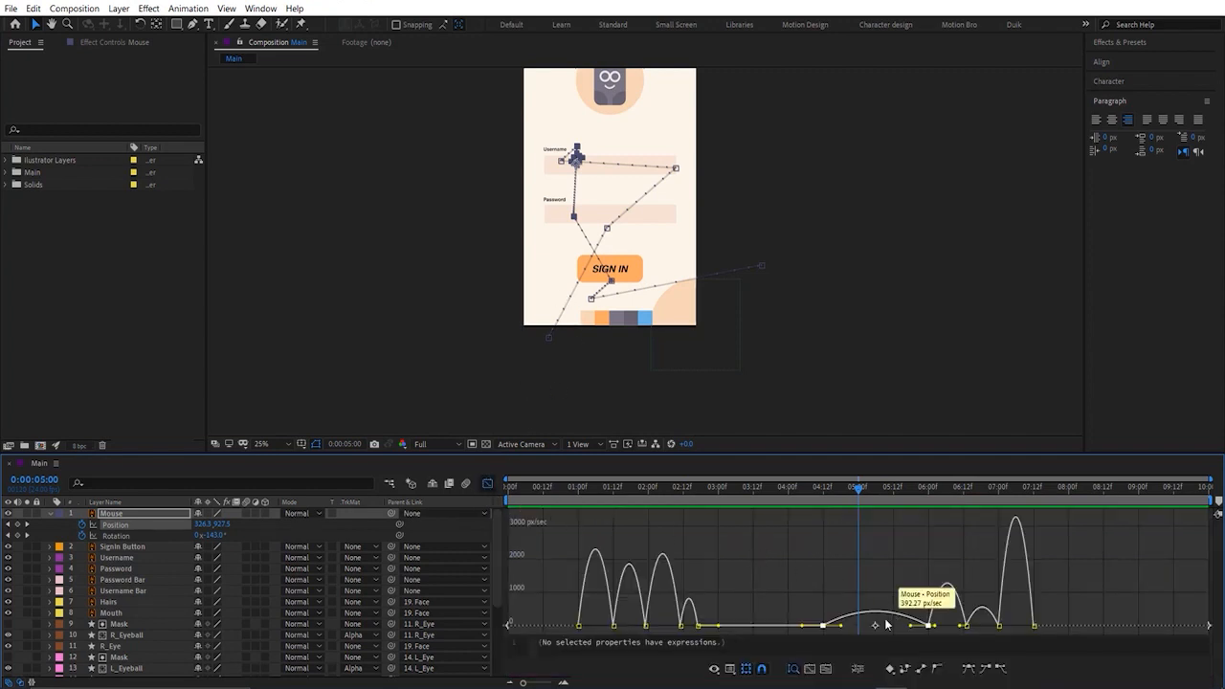
{"action": "left_click_drag", "start_coordinate": [840, 625], "coordinate": [871, 627]}
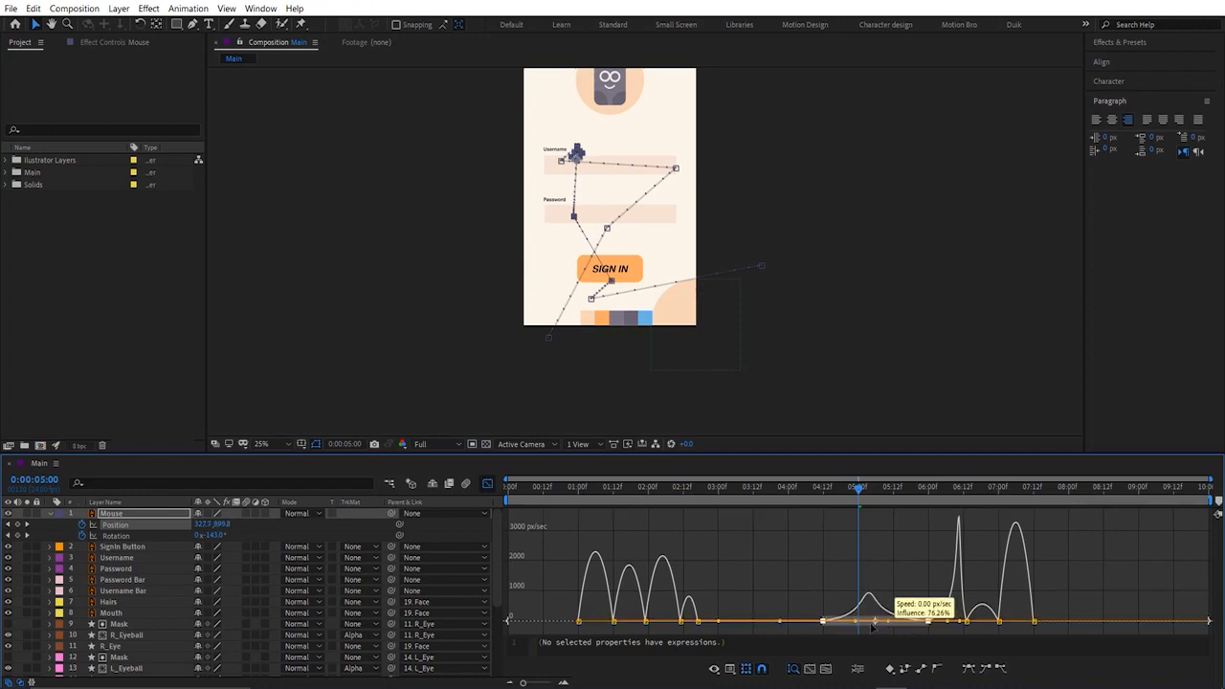
{"action": "left_click_drag", "start_coordinate": [850, 494], "coordinate": [557, 479]}
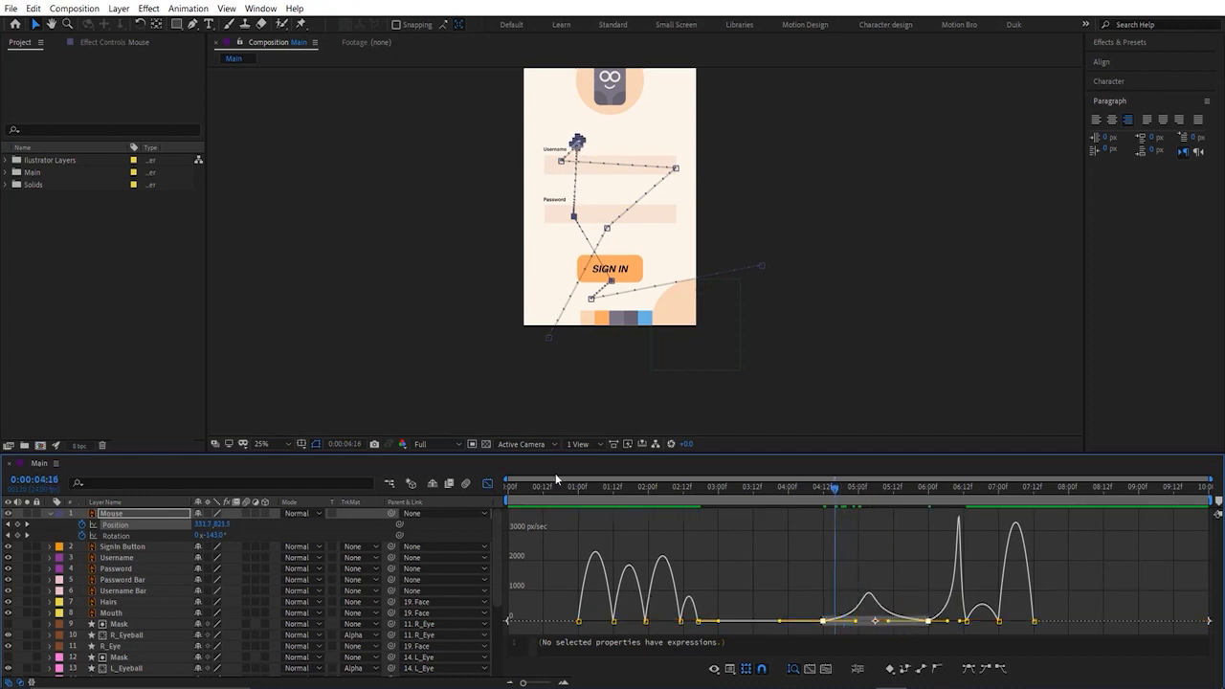
{"action": "left_click", "coordinate": [489, 484]}
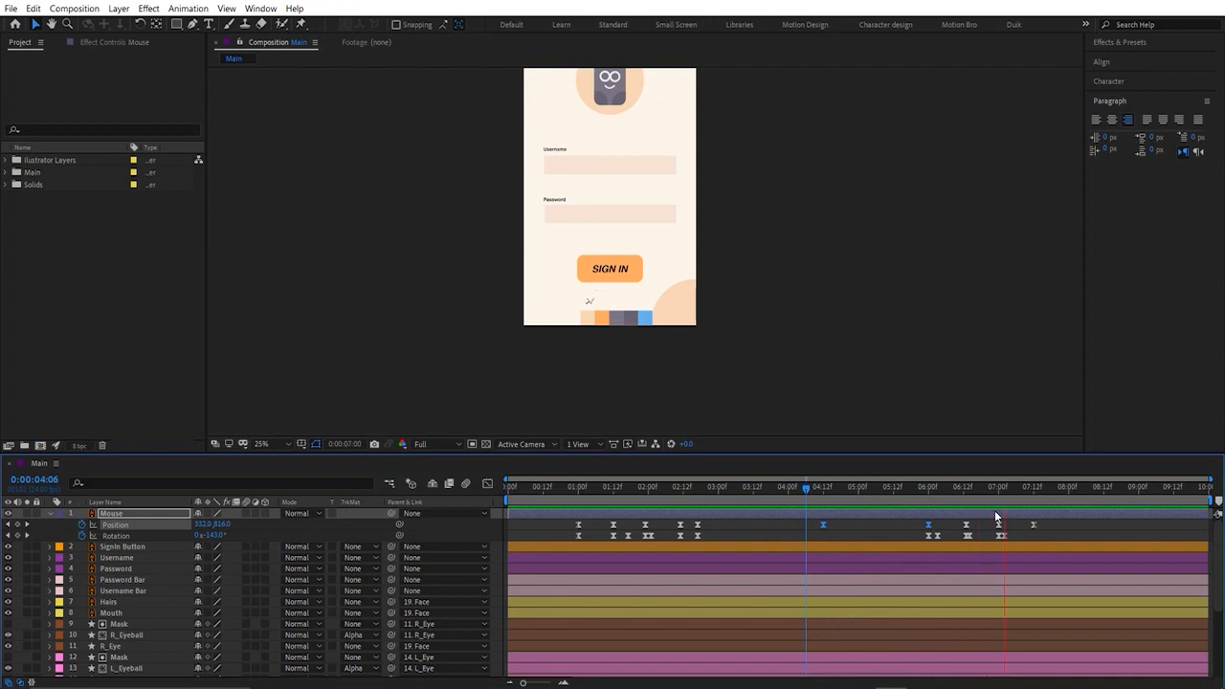
{"action": "key", "text": "space"}
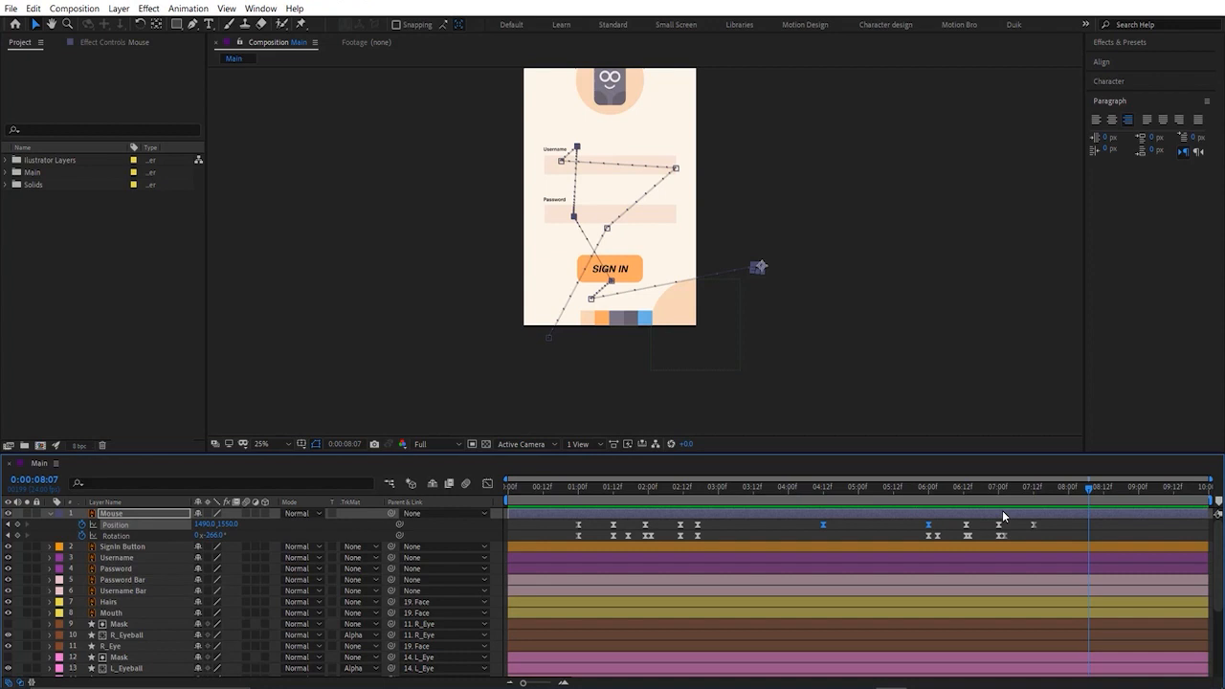
Step: Set the spatial interpolation of all the Mouse's position keyframes to Bezier
{"action": "left_click", "coordinate": [1005, 388]}
{"action": "left_click_drag", "start_coordinate": [1089, 485], "coordinate": [604, 483]}
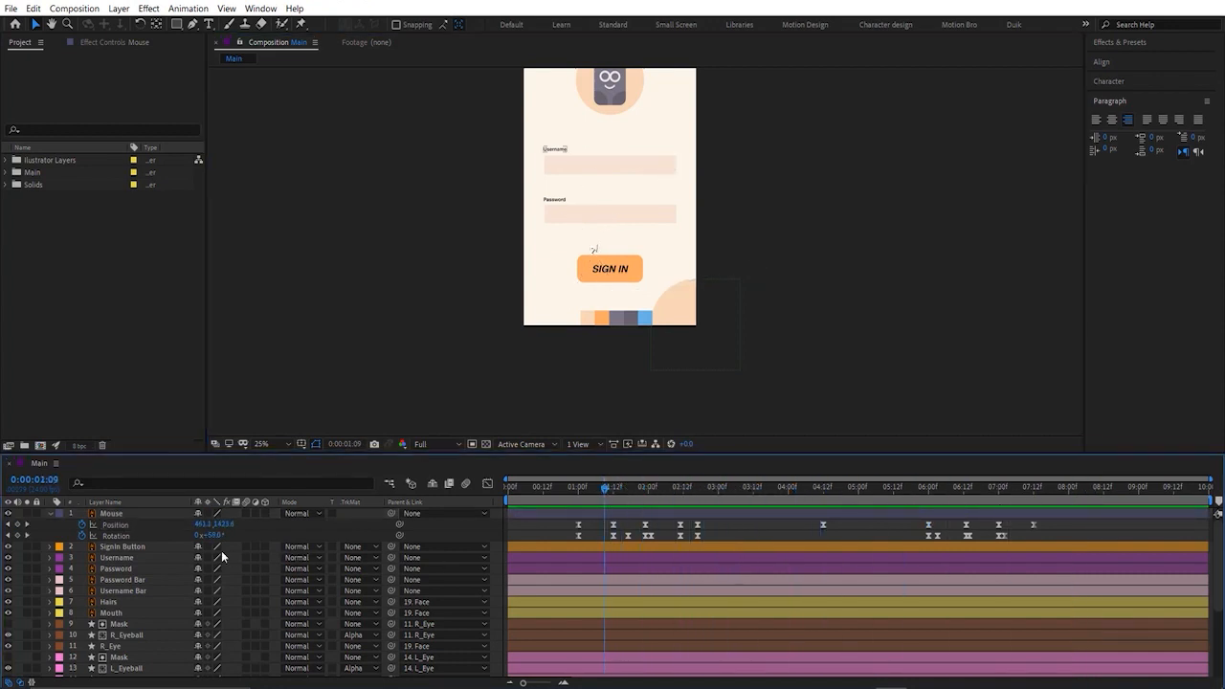
{"action": "left_click", "coordinate": [132, 526]}
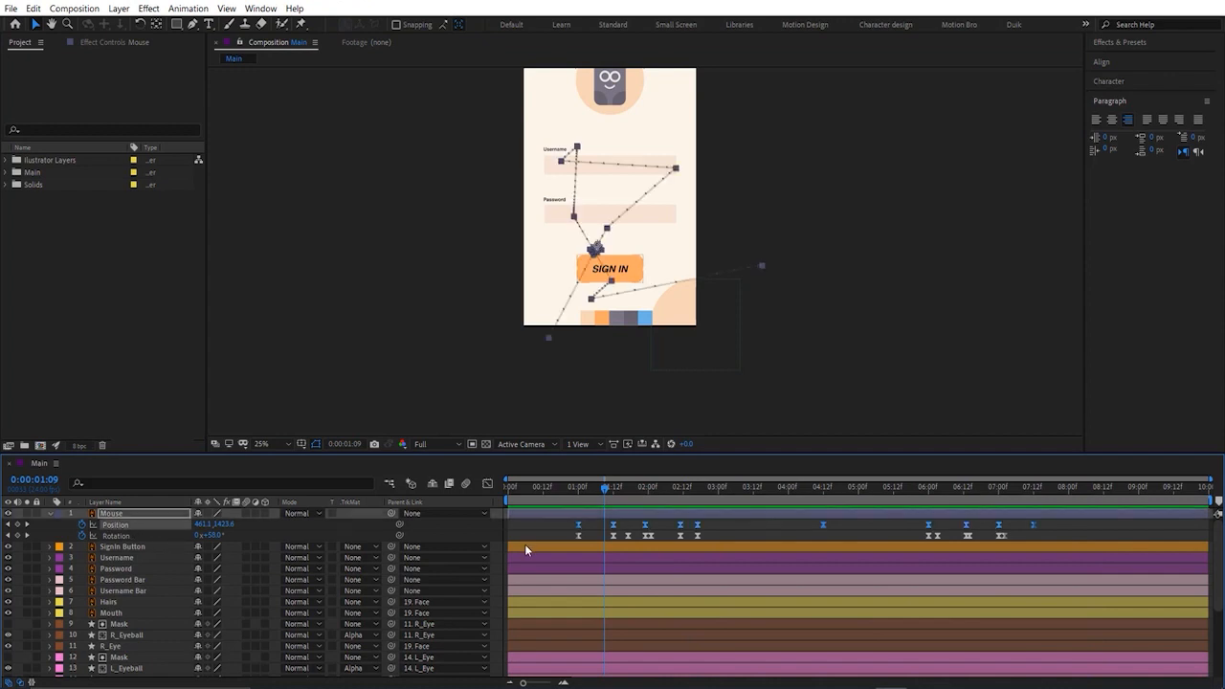
{"action": "right_click", "coordinate": [578, 529]}
{"action": "left_click", "coordinate": [618, 473]}
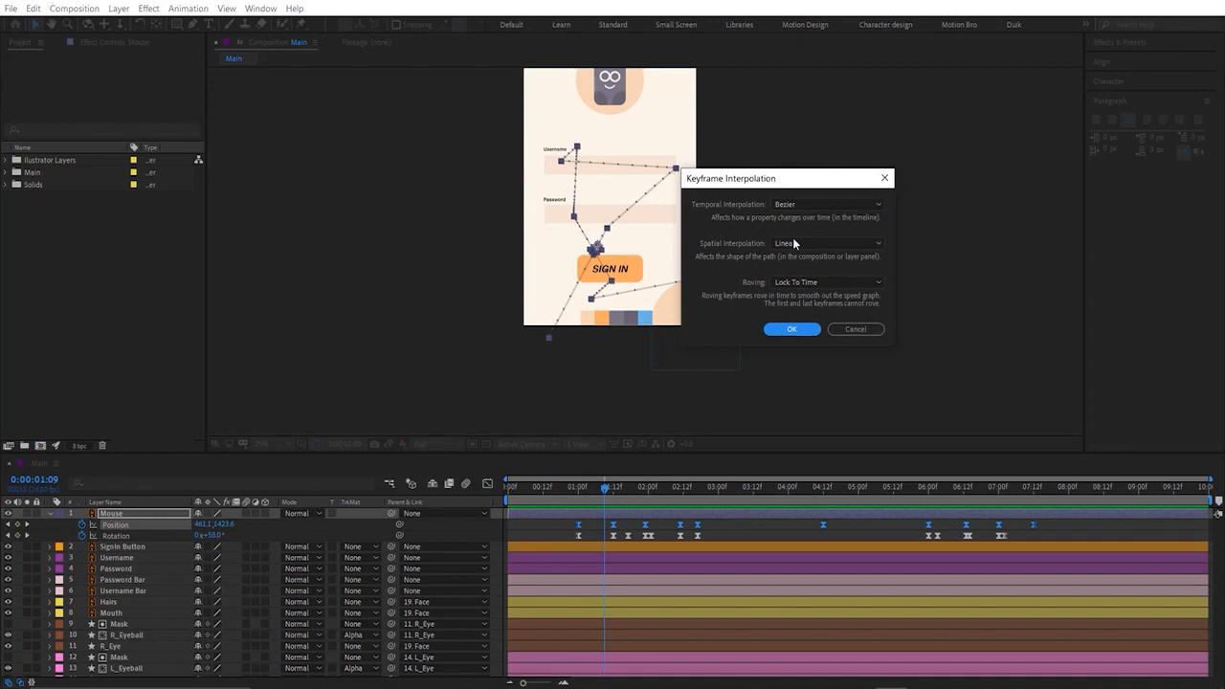
{"action": "left_click", "coordinate": [800, 242]}
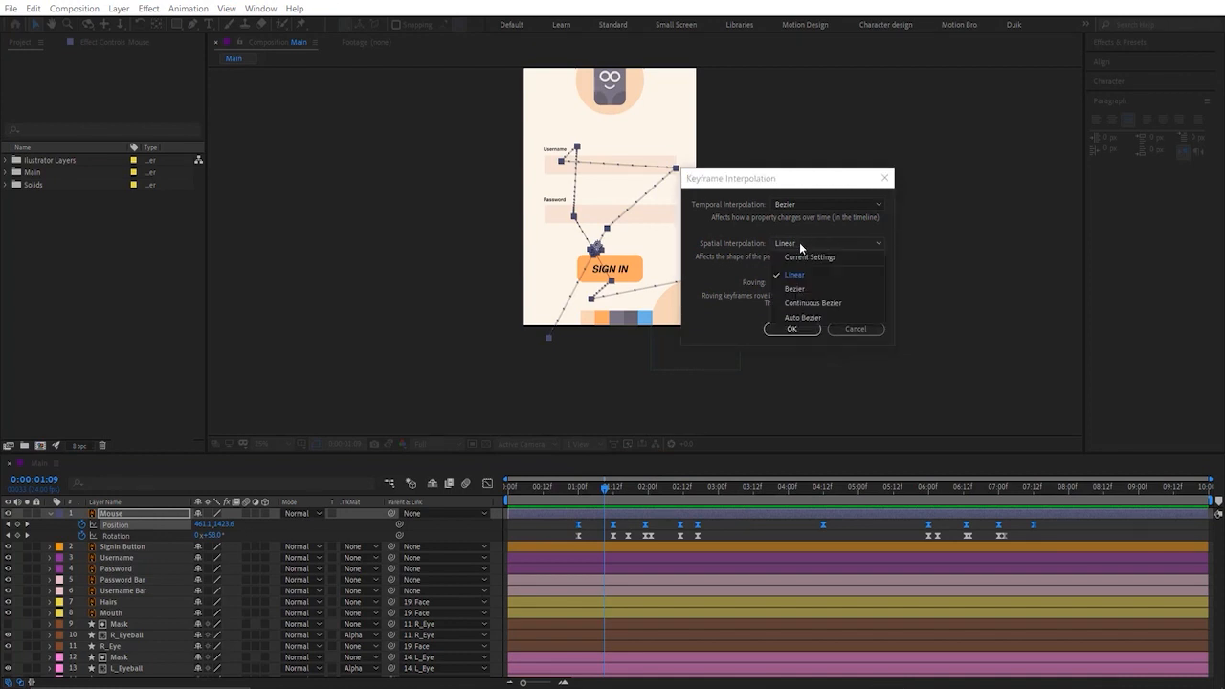
{"action": "left_click", "coordinate": [813, 289]}
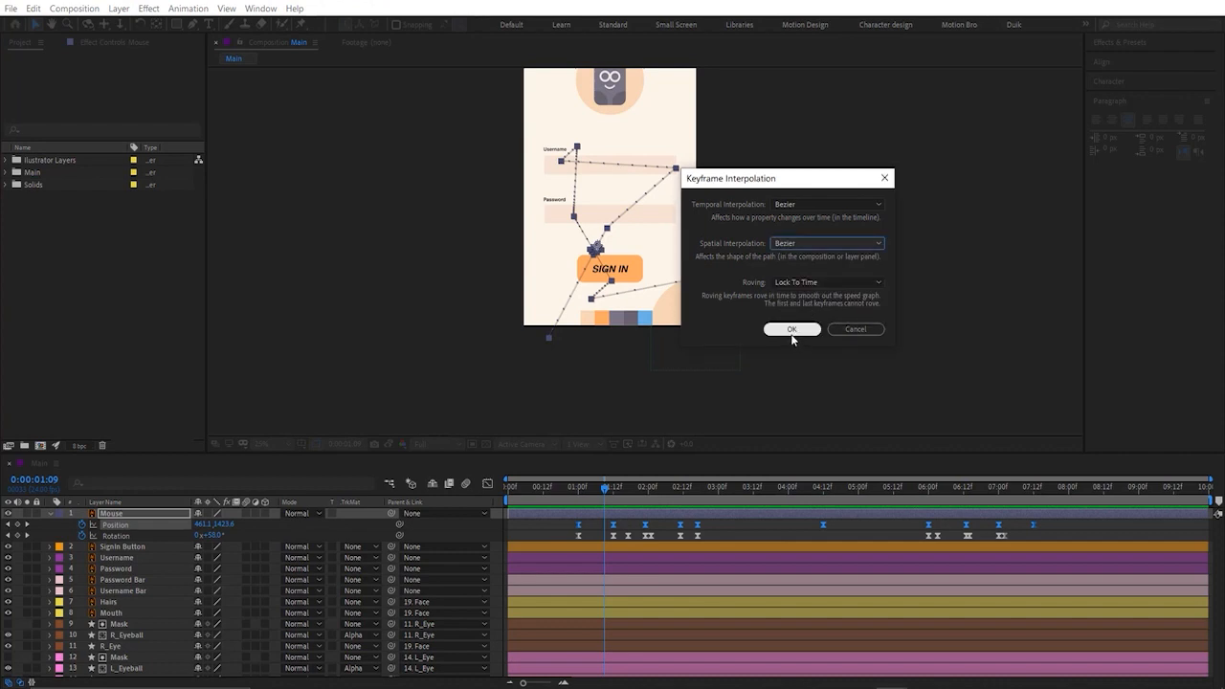
{"action": "left_click", "coordinate": [792, 329]}
Step: Bend the Mouse's motion path into a curve between its first two position keyframes, from below the frame to above the SIGN IN button
{"action": "key", "text": "period"}
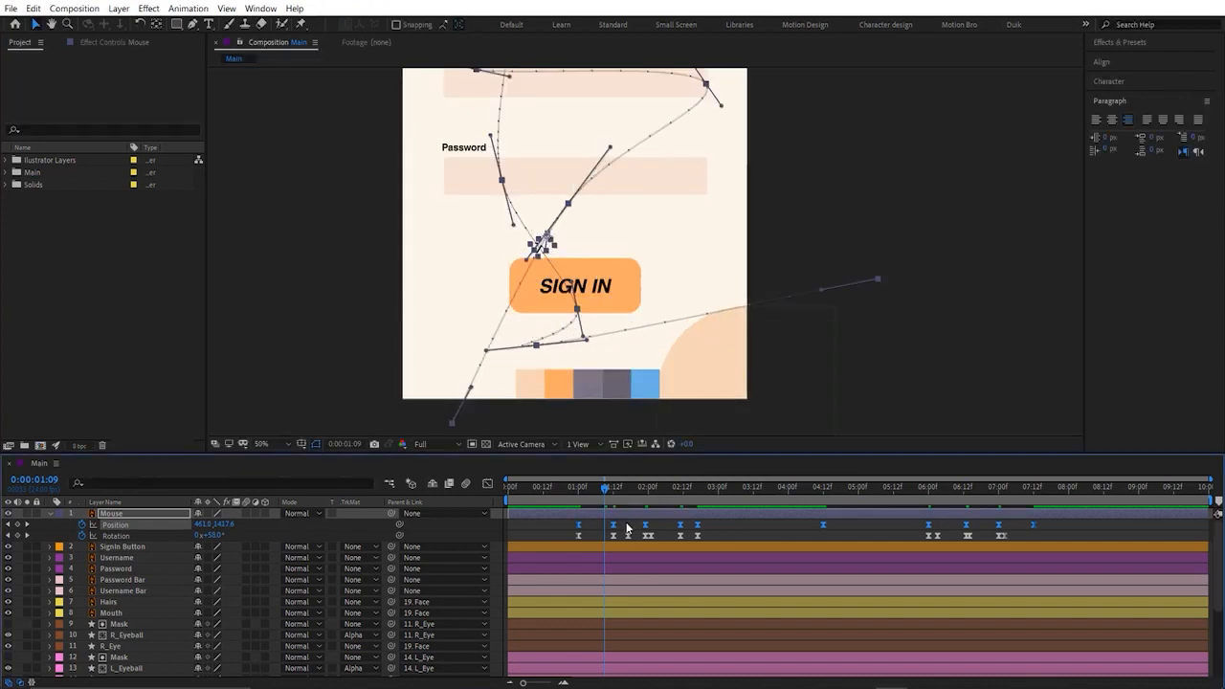
{"action": "left_click_drag", "start_coordinate": [627, 525], "coordinate": [611, 491]}
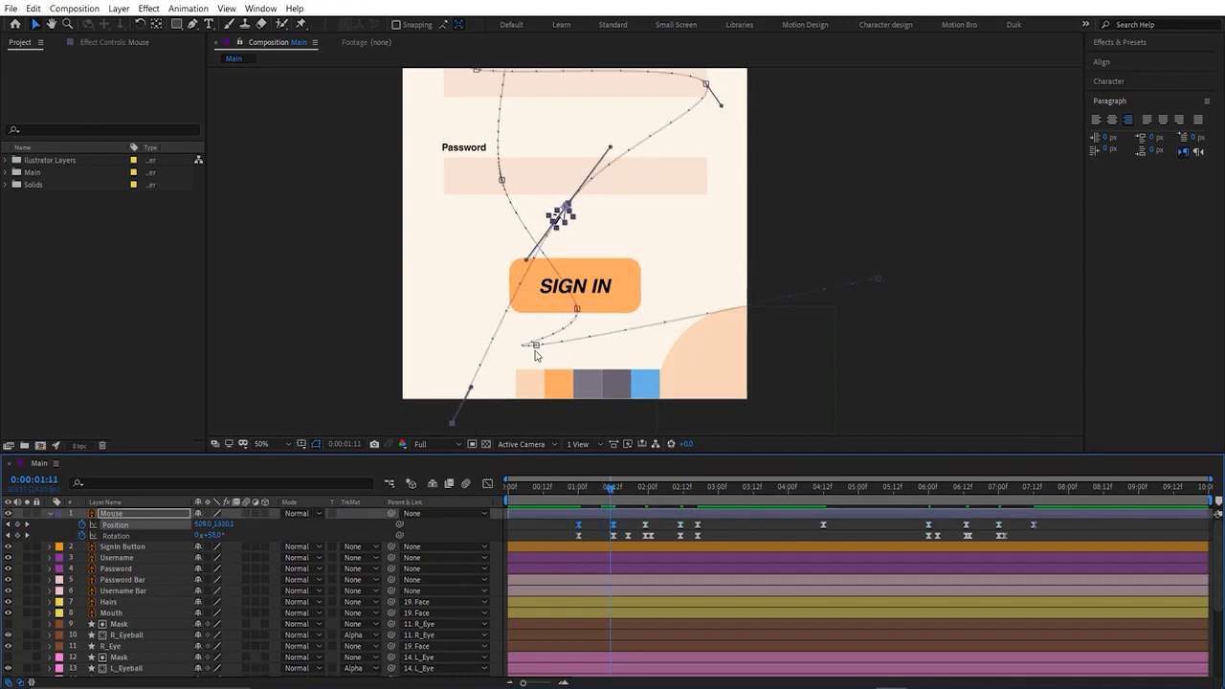
{"action": "left_click_drag", "start_coordinate": [470, 387], "coordinate": [501, 391]}
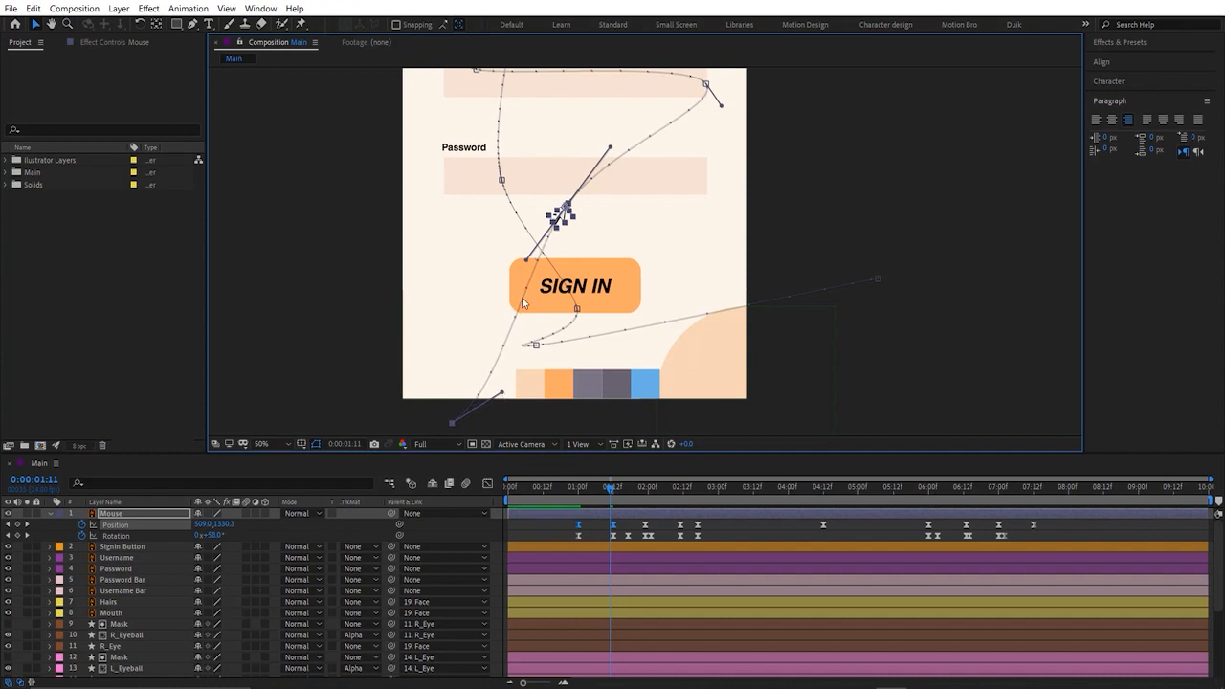
{"action": "left_click_drag", "start_coordinate": [525, 259], "coordinate": [495, 261]}
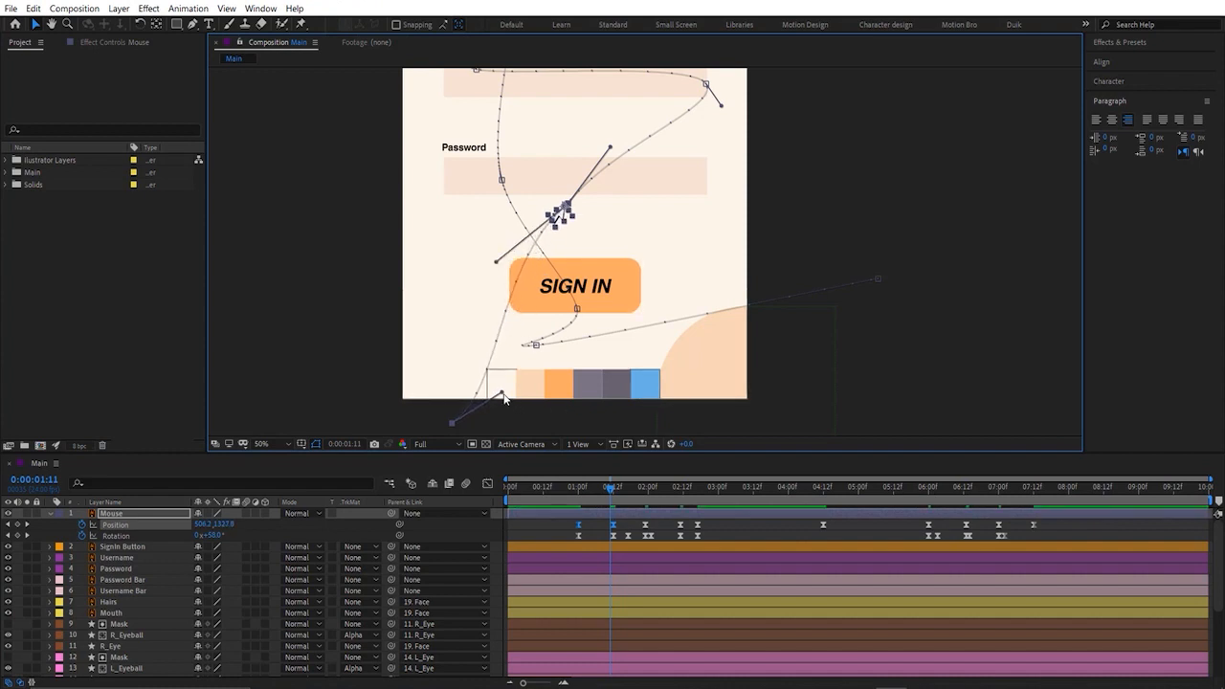
{"action": "left_click_drag", "start_coordinate": [504, 395], "coordinate": [519, 400]}
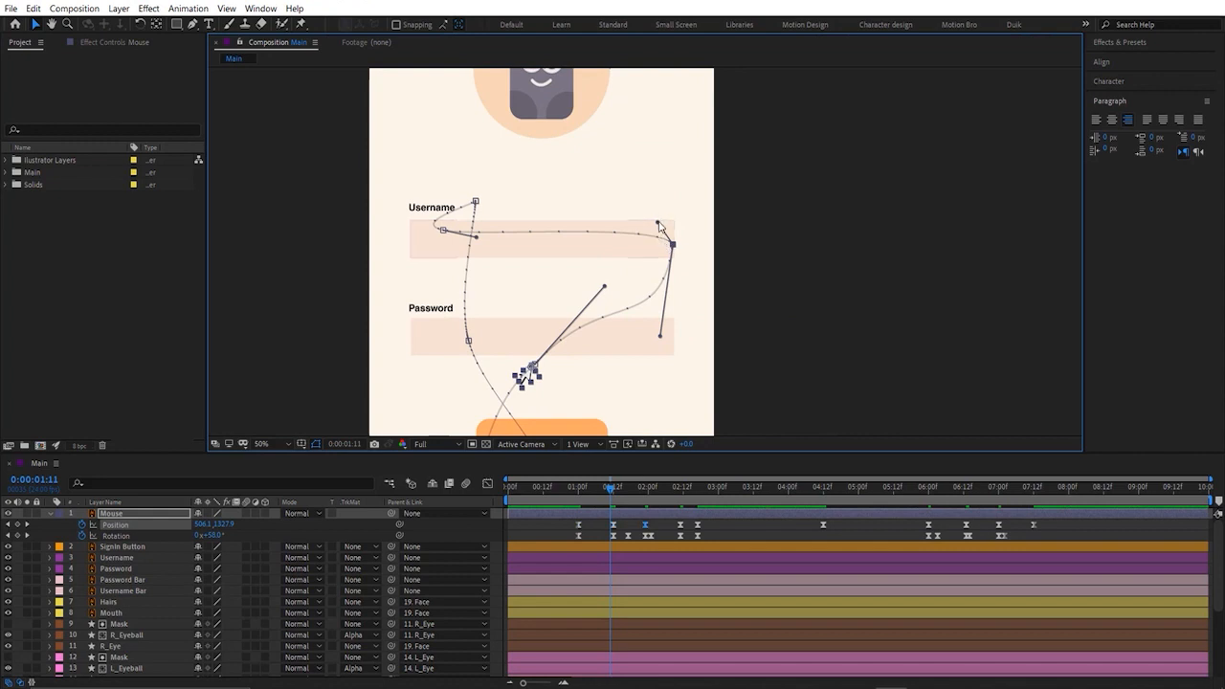
Step: Shape the Mouse's motion path into a rounded arc over the Username bar using its Bezier handles, and preview the animation
{"action": "left_click_drag", "start_coordinate": [660, 227], "coordinate": [644, 170]}
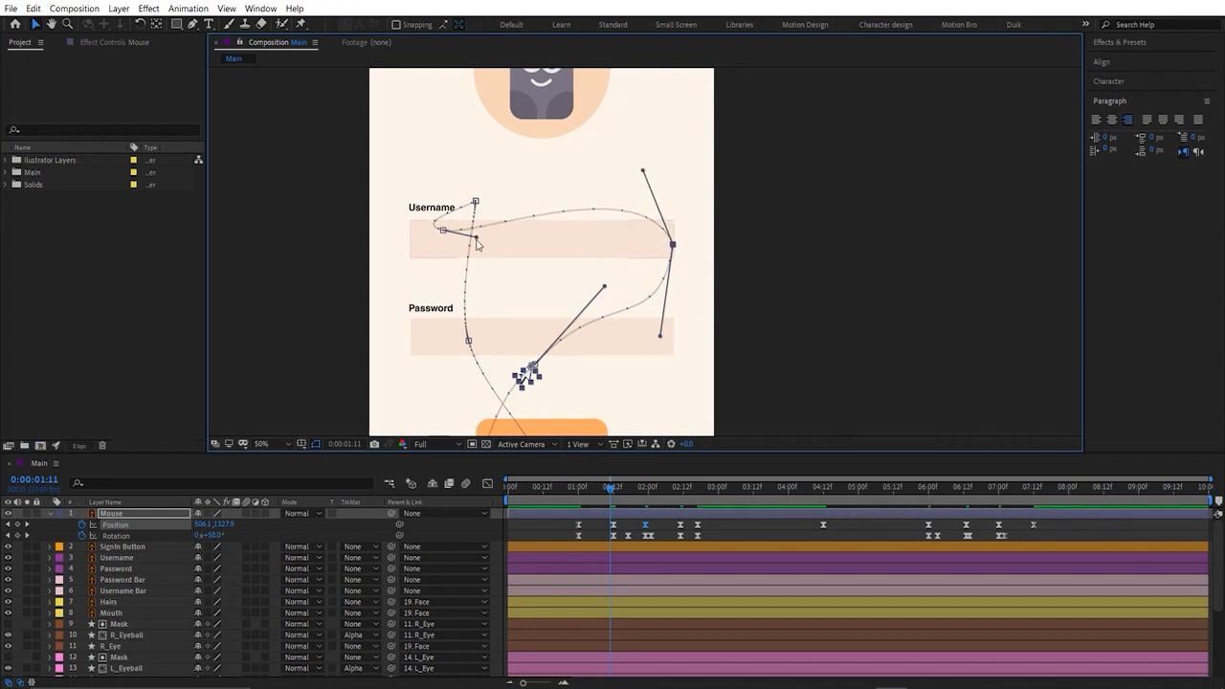
{"action": "left_click_drag", "start_coordinate": [478, 245], "coordinate": [508, 192]}
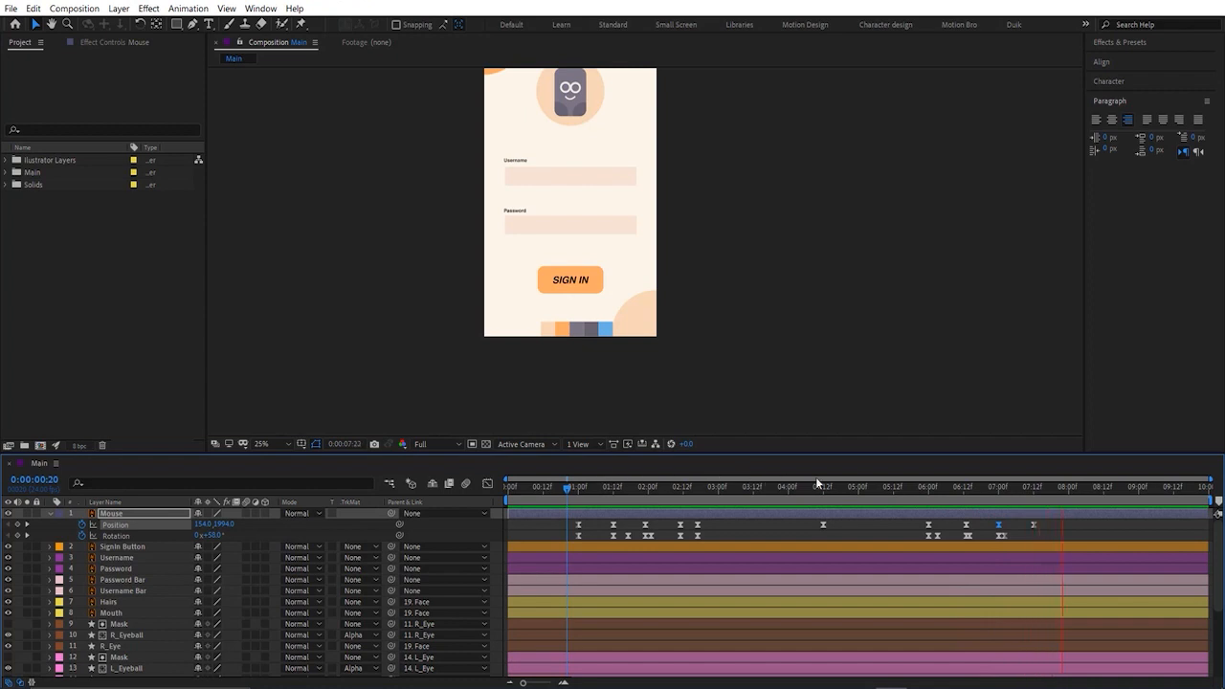
{"action": "key", "text": "space"}
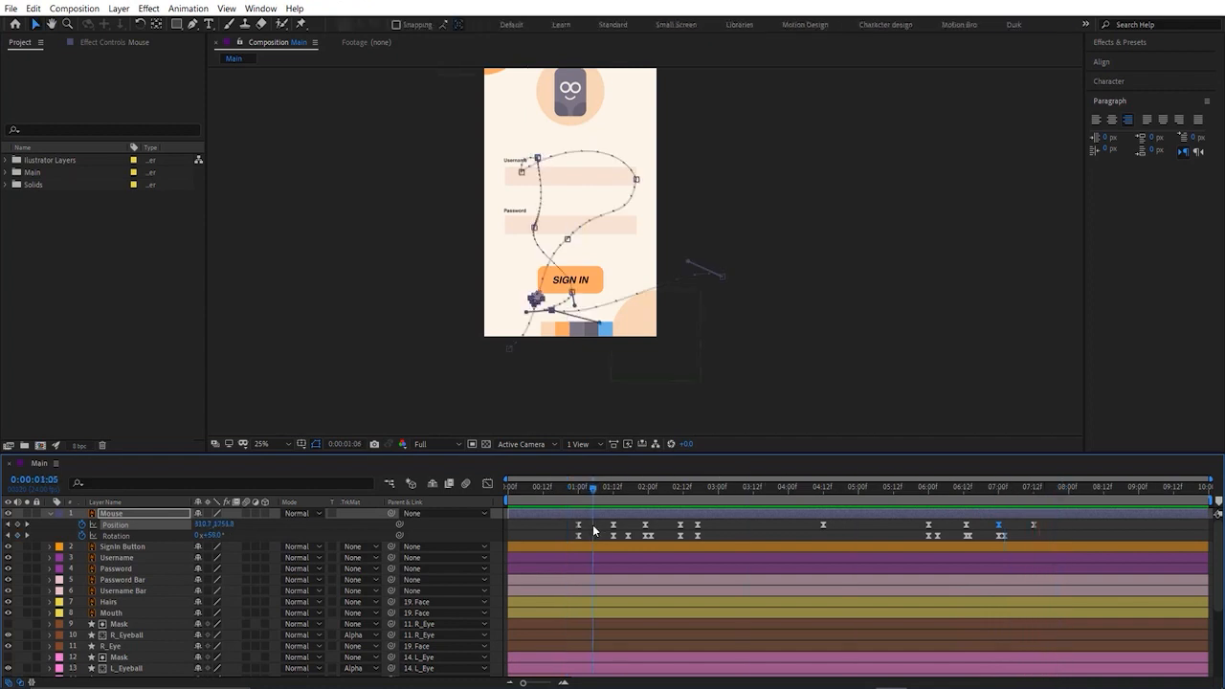
{"action": "left_click", "coordinate": [583, 489]}
{"action": "key", "text": "space"}
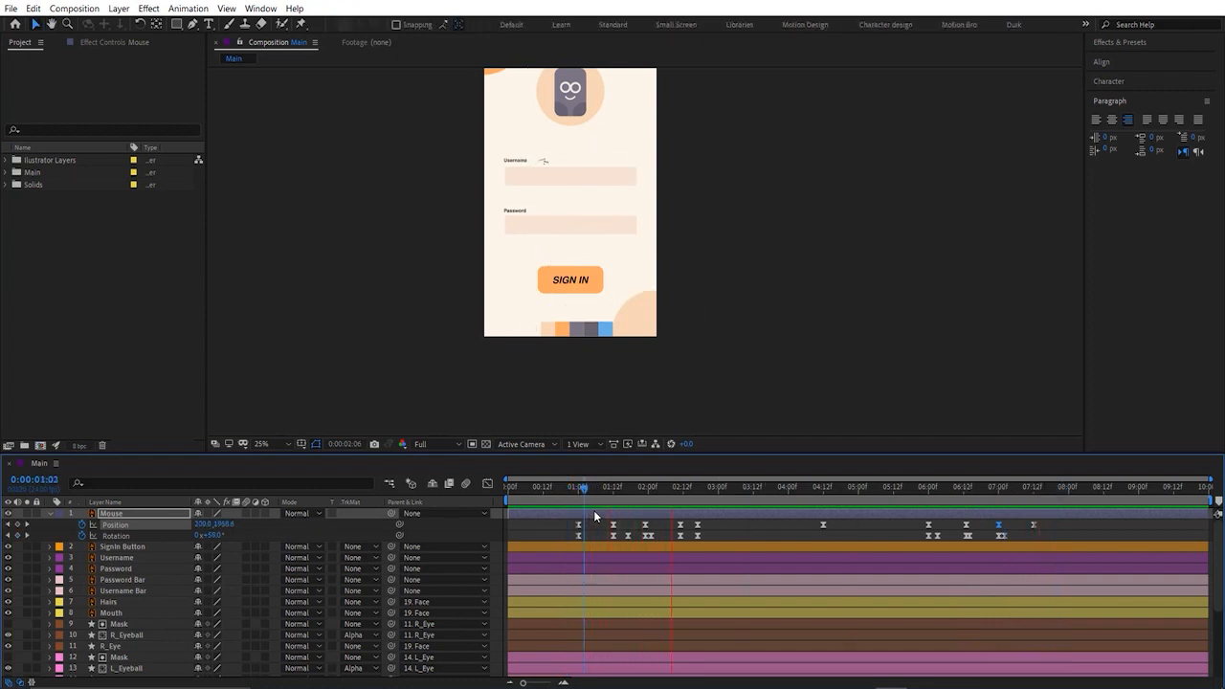
{"action": "key", "text": "space"}
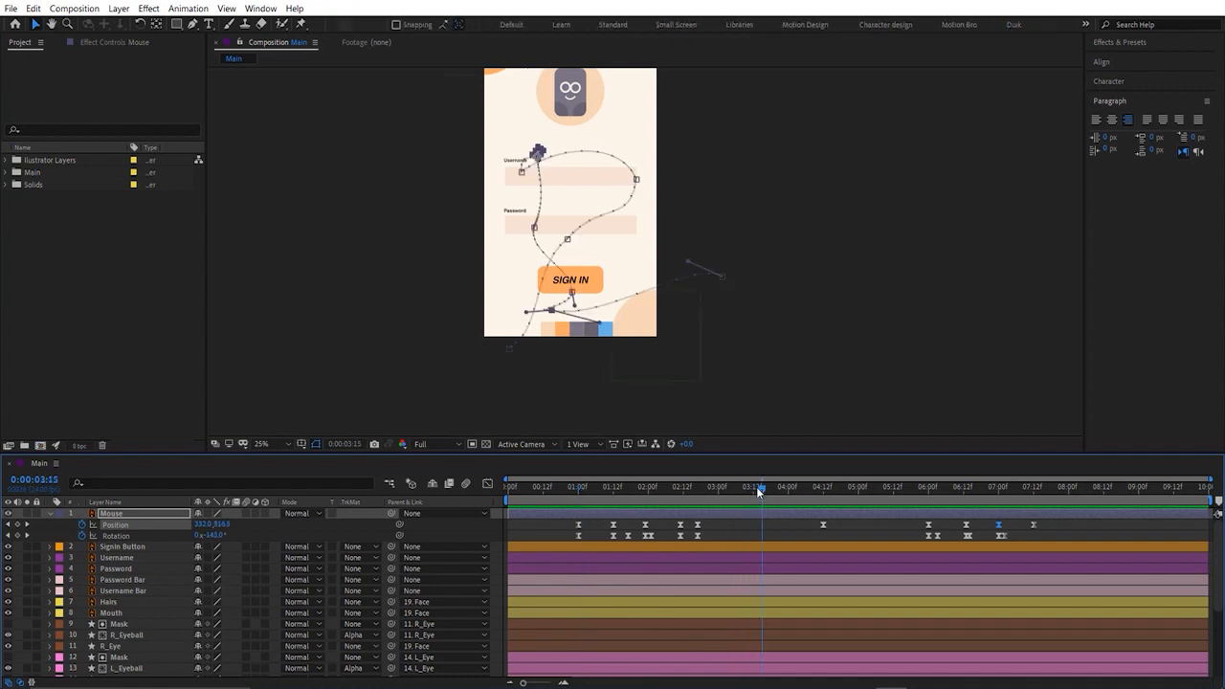
Step: Raise the motion path's arc above the Username bar by extending the Bezier handles at both ends of that segment
{"action": "mouse_move", "coordinate": [638, 490]}
{"action": "left_mouse_down"}
{"action": "mouse_move", "coordinate": [601, 493]}
{"action": "mouse_move", "coordinate": [653, 497]}
{"action": "left_mouse_up"}
{"action": "left_click", "coordinate": [647, 524]}
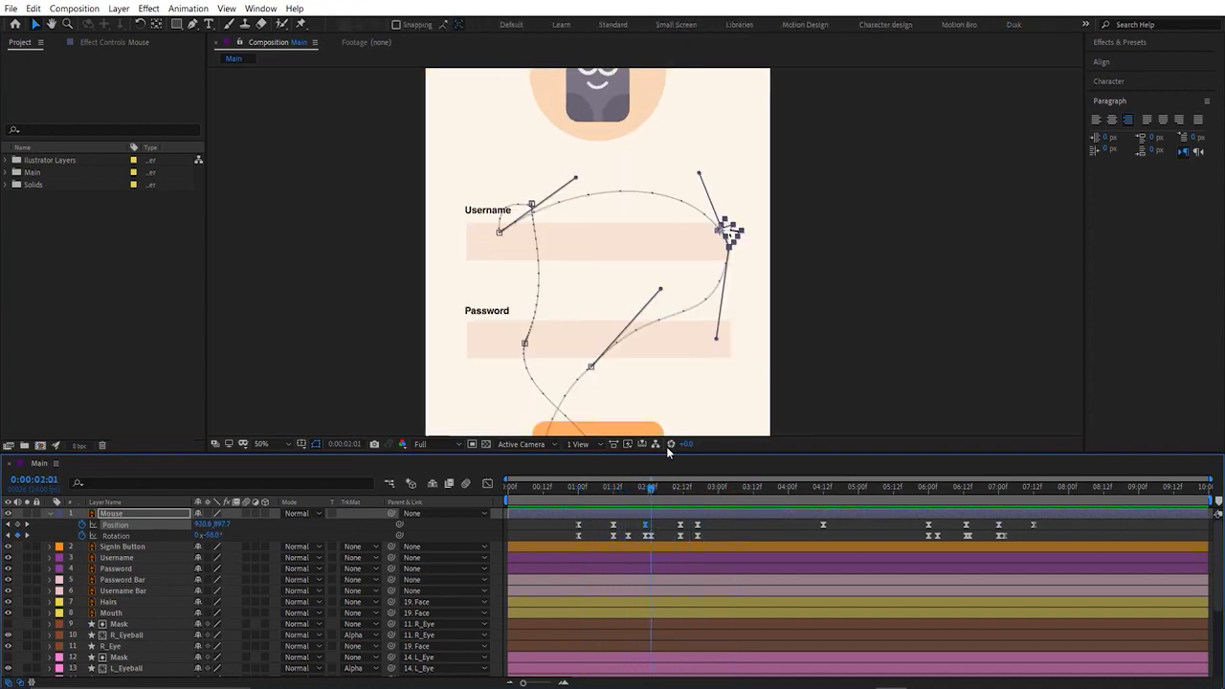
{"action": "left_click_drag", "start_coordinate": [576, 178], "coordinate": [583, 157]}
{"action": "mouse_move", "coordinate": [699, 174]}
{"action": "left_mouse_down"}
{"action": "mouse_move", "coordinate": [714, 205]}
{"action": "mouse_move", "coordinate": [697, 167]}
{"action": "left_mouse_up"}
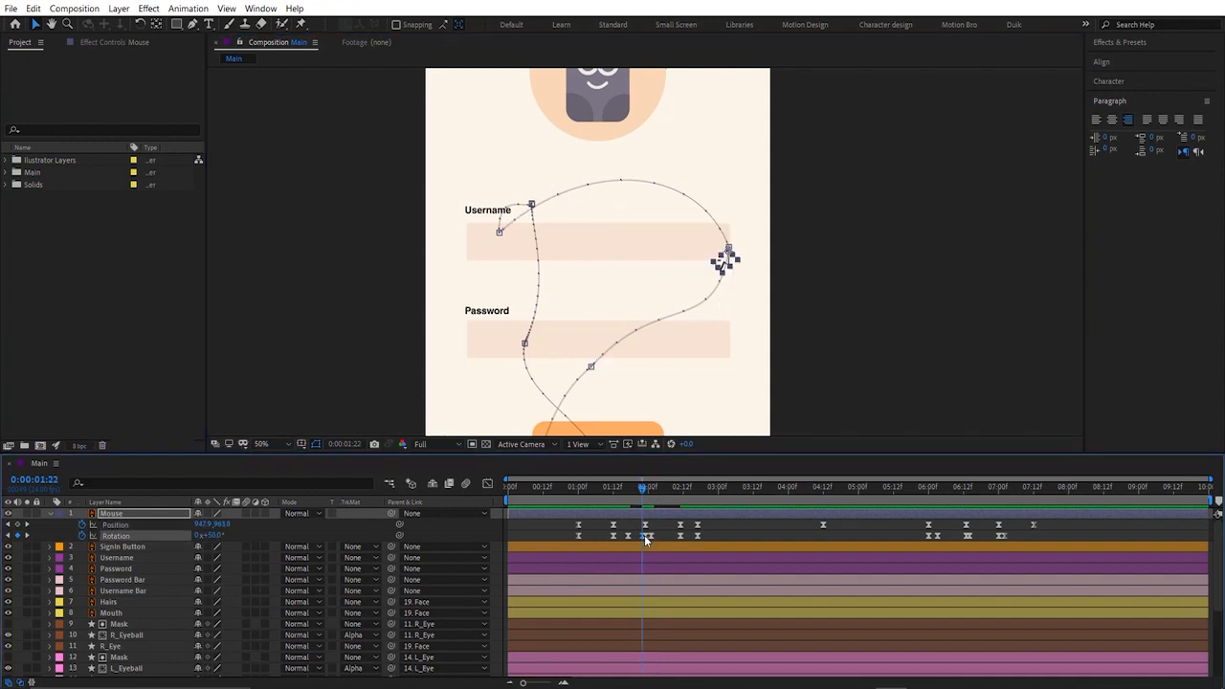
Step: Adjust the Mouse's rotation keyframe at 0:00:01:22 and add further rotation keyframes along the path up to about 0:00:05:09
{"action": "left_click", "coordinate": [645, 537]}
{"action": "key", "text": "Delete"}
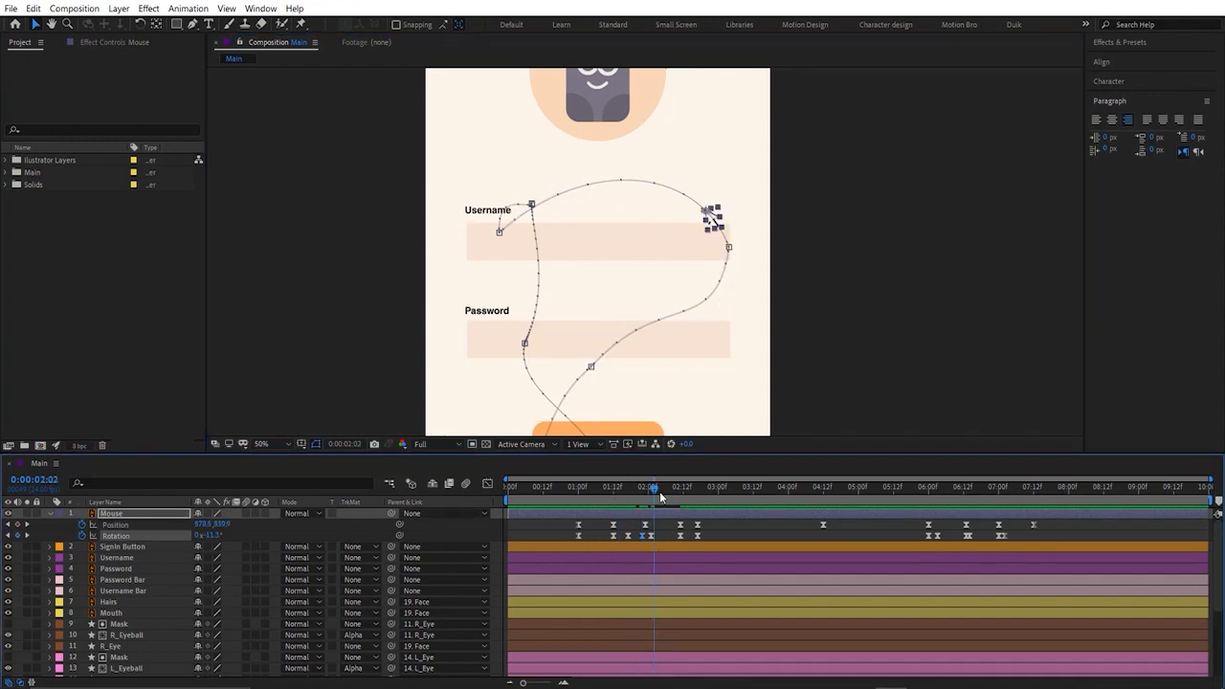
{"action": "left_click_drag", "start_coordinate": [661, 495], "coordinate": [855, 540]}
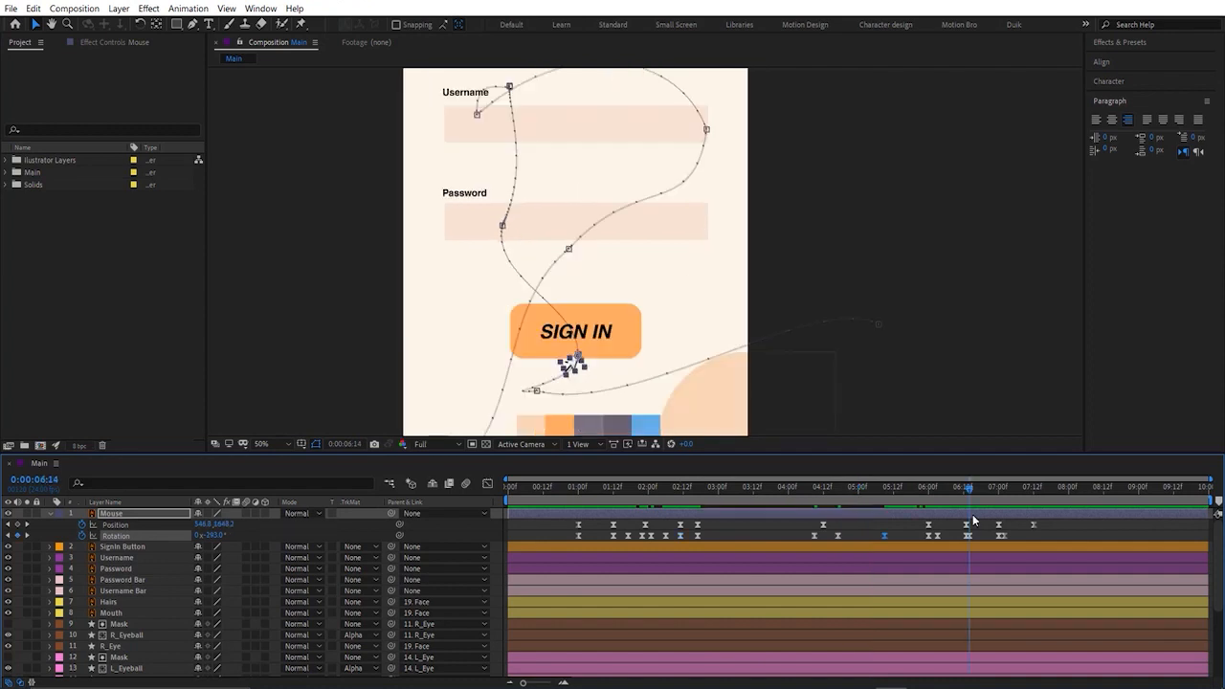
Step: Delete the Mouse's last two rotation keyframes, at 0:00:07:00 and just after it
{"action": "left_click", "coordinate": [1015, 542]}
{"action": "mouse_move", "coordinate": [969, 538]}
{"action": "left_mouse_down"}
{"action": "mouse_move", "coordinate": [992, 537]}
{"action": "mouse_move", "coordinate": [970, 538]}
{"action": "left_mouse_up"}
{"action": "key", "text": "Delete"}
{"action": "left_click_drag", "start_coordinate": [987, 537], "coordinate": [1030, 552]}
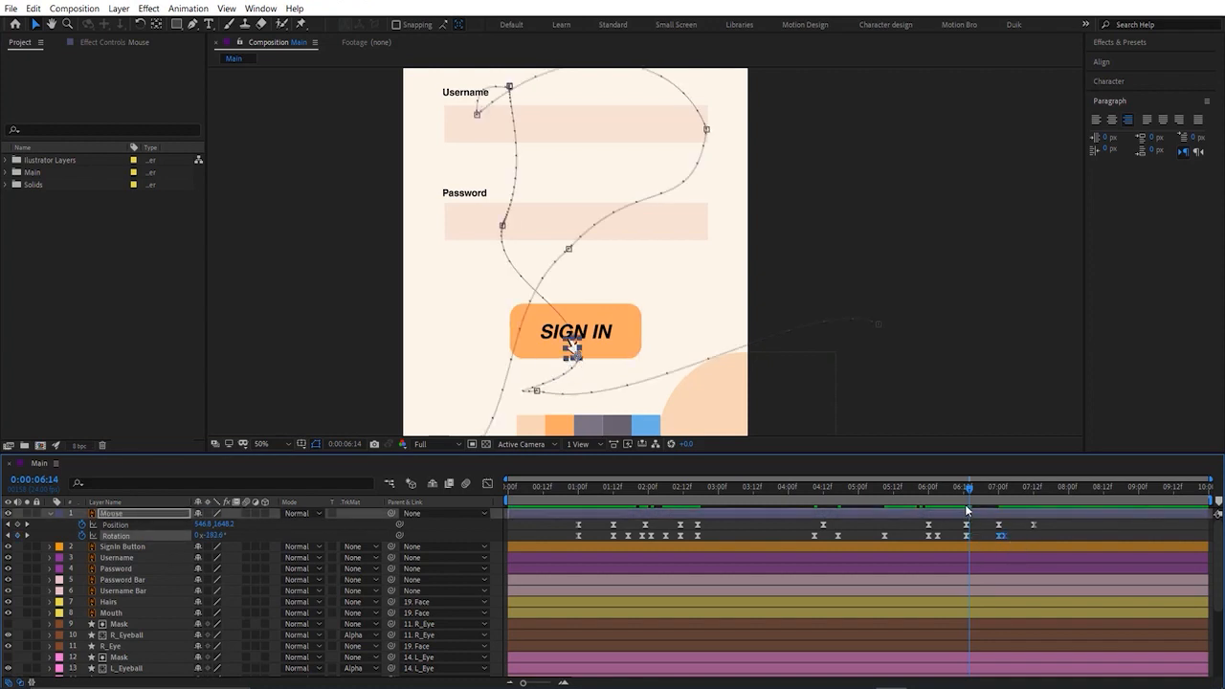
{"action": "mouse_move", "coordinate": [969, 489]}
{"action": "left_mouse_down"}
{"action": "mouse_move", "coordinate": [989, 488]}
{"action": "mouse_move", "coordinate": [953, 491]}
{"action": "mouse_move", "coordinate": [971, 497]}
{"action": "left_mouse_up"}
{"action": "left_click", "coordinate": [996, 538]}
{"action": "left_click", "coordinate": [997, 537]}
{"action": "key", "text": "Delete"}
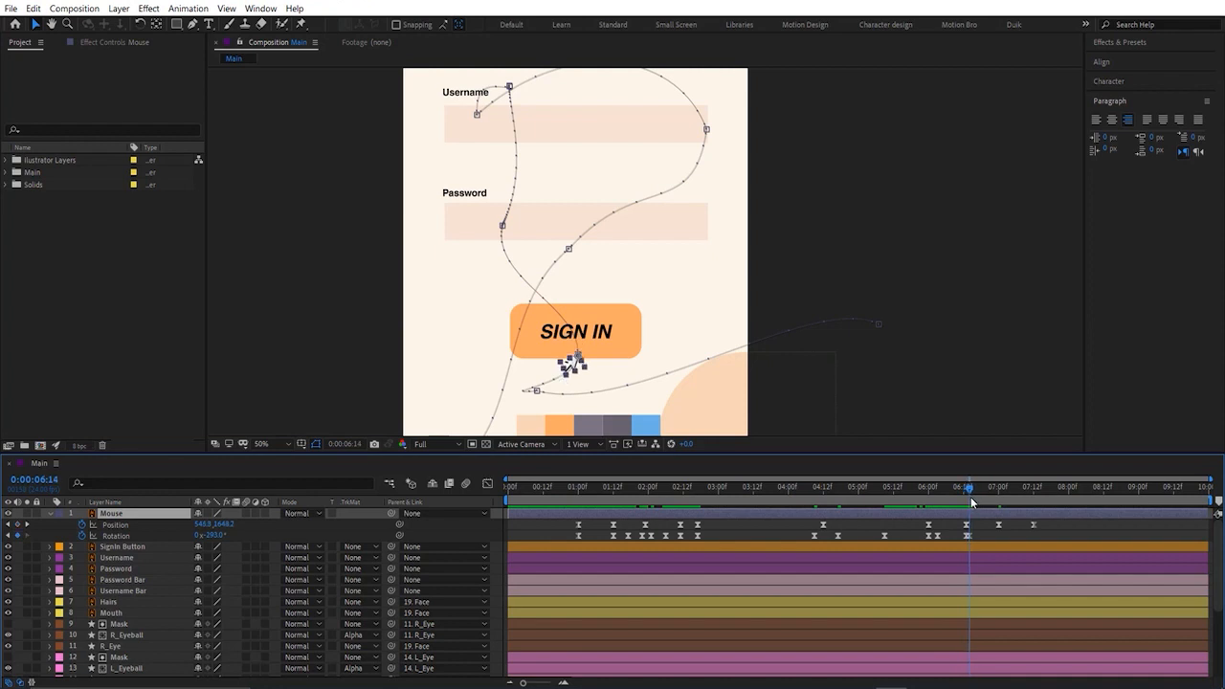
Step: Duplicate the Mouse's position keyframe at 0:00:06:13 to about 0:00:06:19 so it holds at the SIGN IN button
{"action": "left_click", "coordinate": [966, 525]}
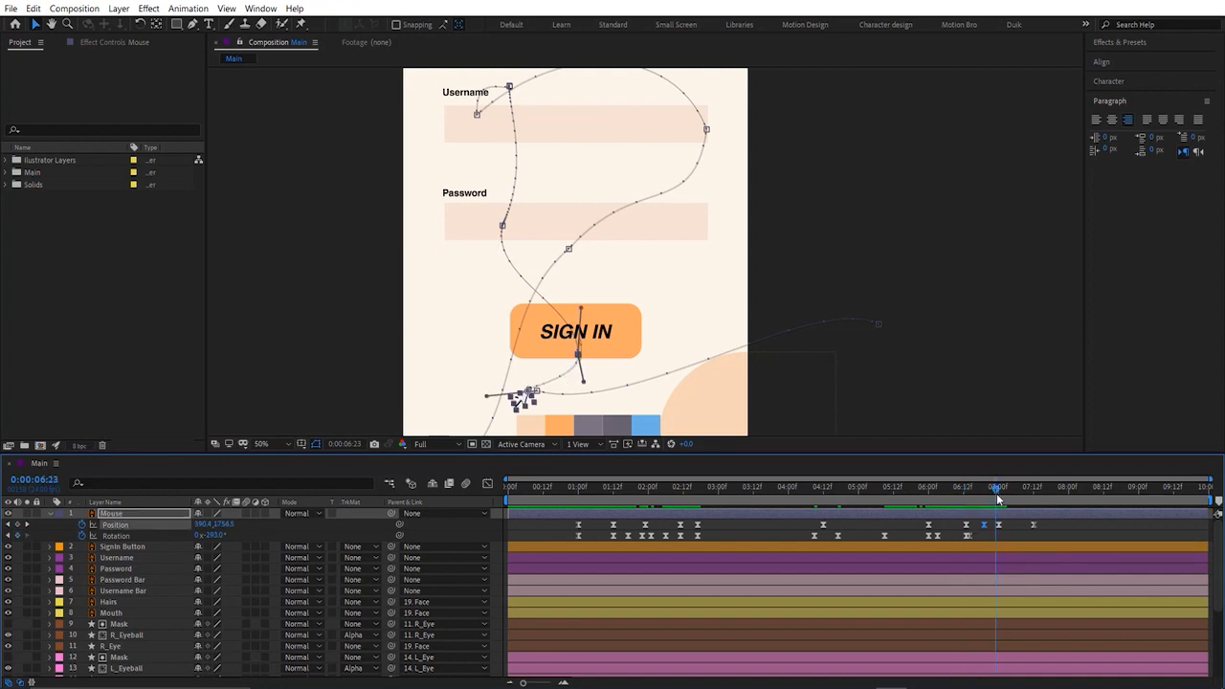
{"action": "left_click_drag", "start_coordinate": [996, 498], "coordinate": [1013, 491]}
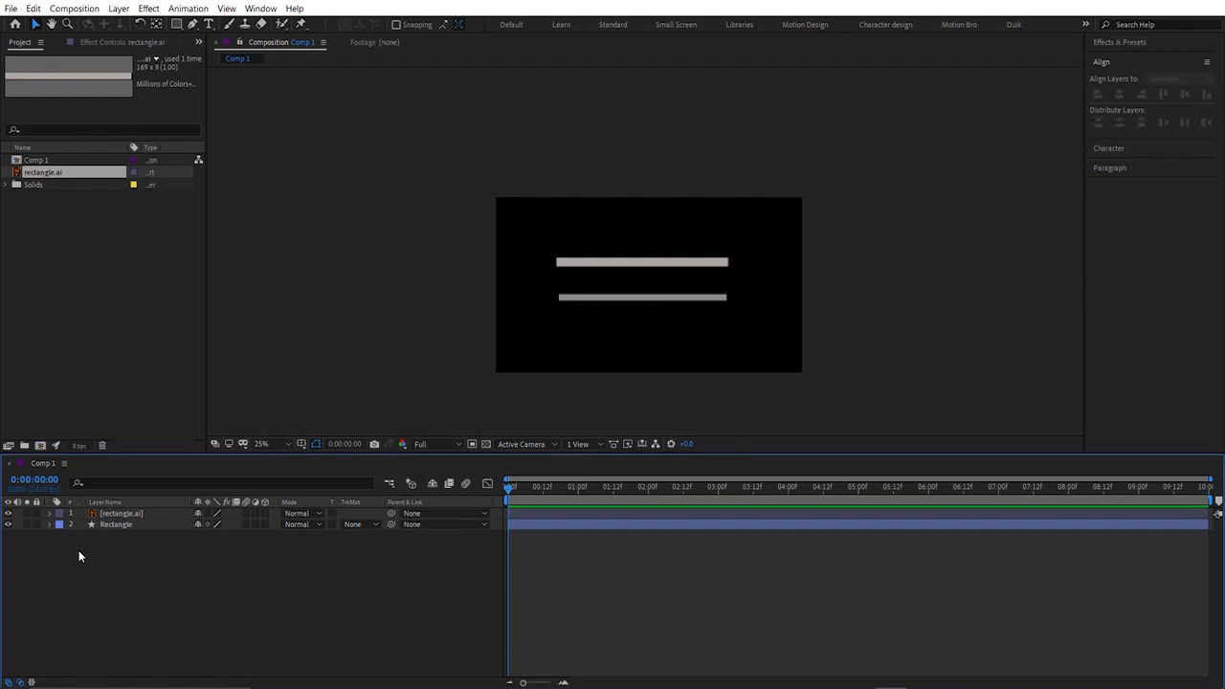
Step: Compare the rectangle.ai layer with the Rectangle shape layer in Comp 1 at up to 100% magnification
{"action": "left_click", "coordinate": [108, 527]}
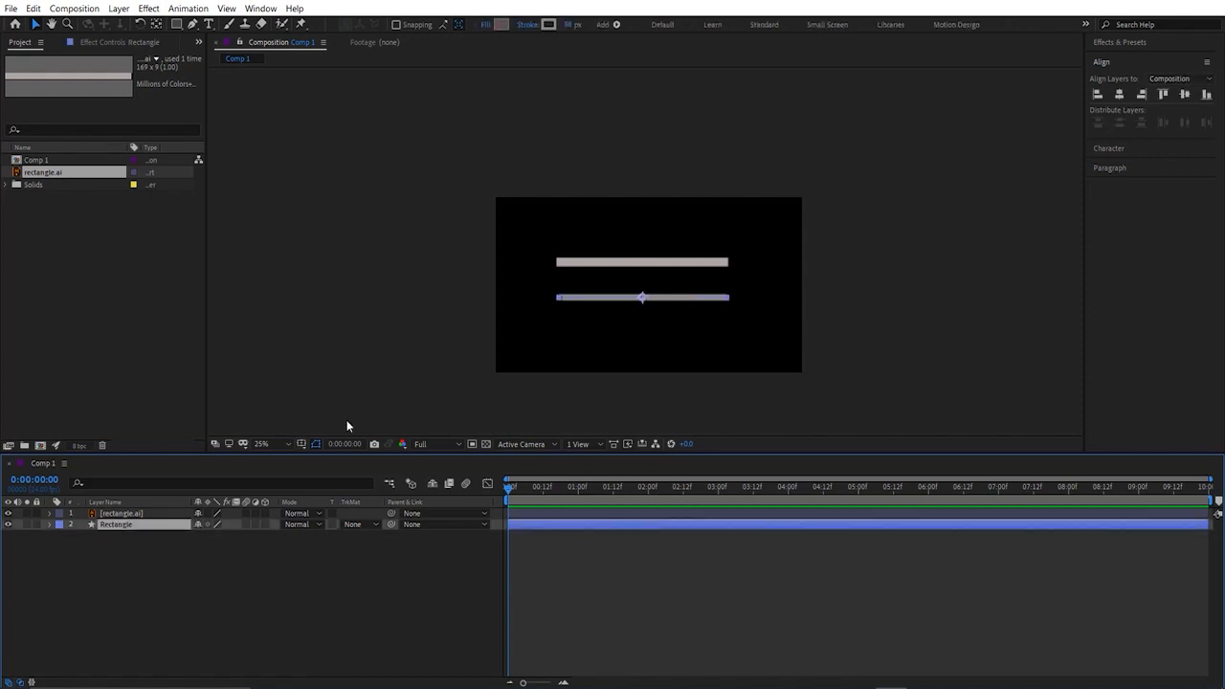
{"action": "key", "text": "period"}
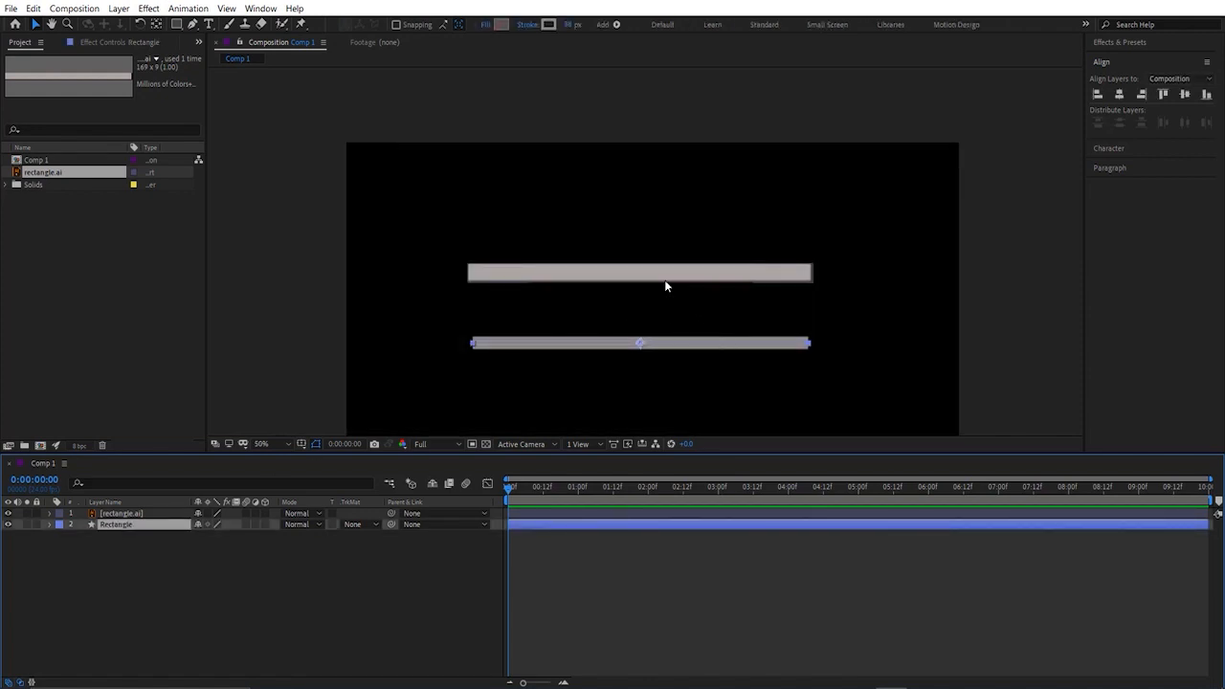
{"action": "key", "text": "comma"}
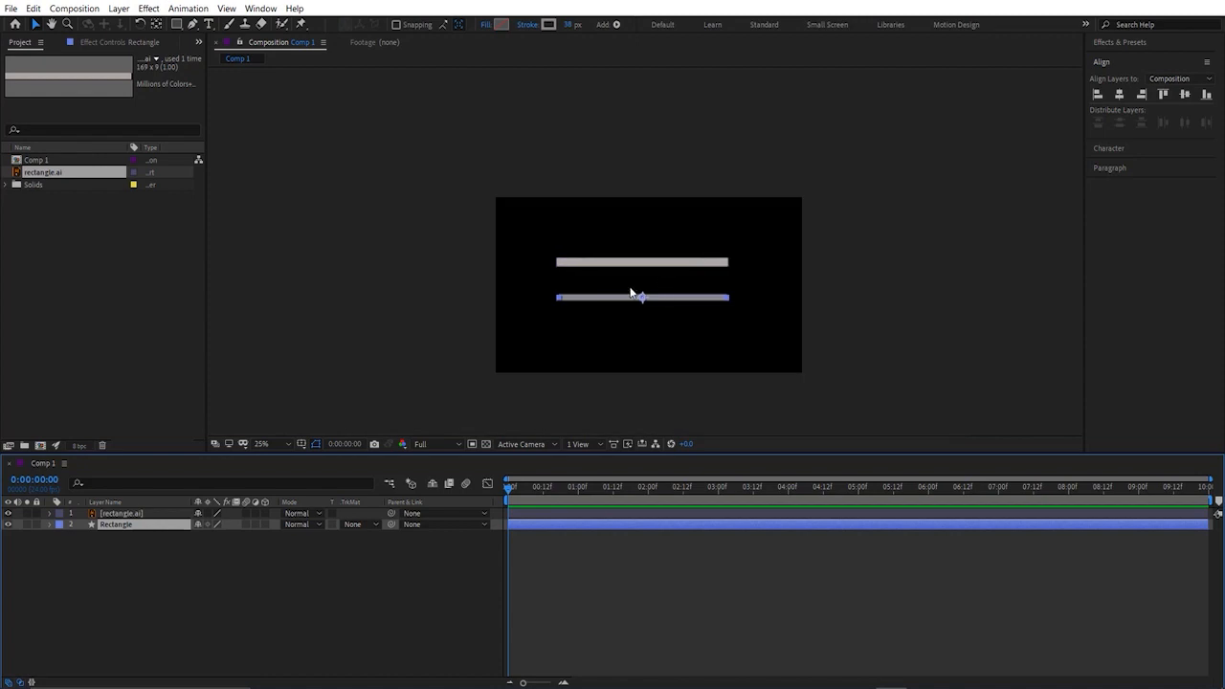
{"action": "key", "text": "period"}
{"action": "key", "text": "period"}
{"action": "left_click_drag", "start_coordinate": [642, 406], "coordinate": [621, 295]}
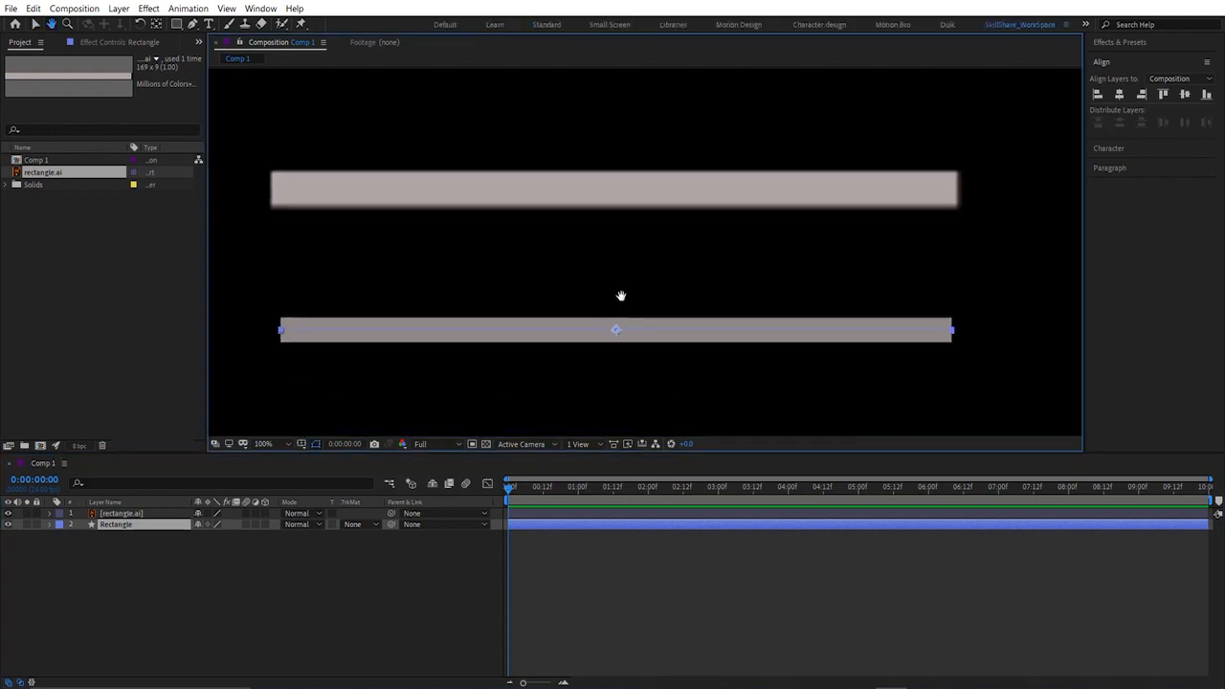
Step: Examine the edge sharpness of the rectangle.ai artwork at 400% and 800% magnification
{"action": "key", "text": "period"}
{"action": "key", "text": "period"}
{"action": "left_click_drag", "start_coordinate": [626, 370], "coordinate": [670, 360]}
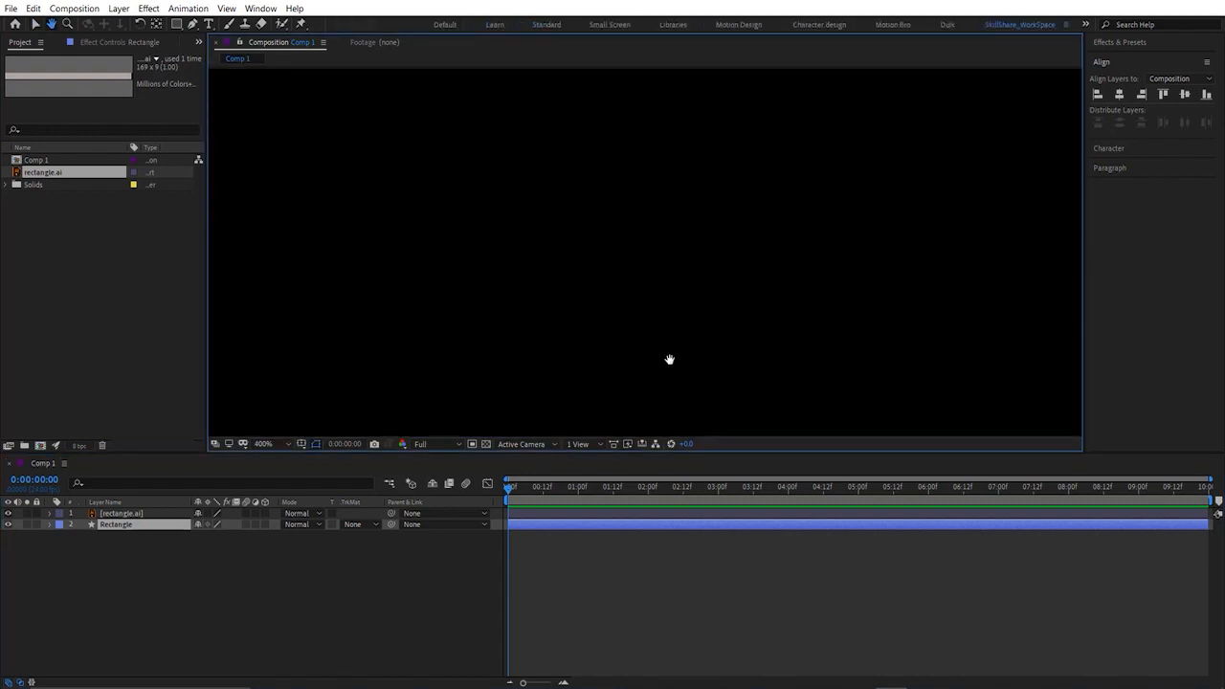
{"action": "left_click_drag", "start_coordinate": [661, 203], "coordinate": [654, 377]}
{"action": "left_click_drag", "start_coordinate": [647, 150], "coordinate": [643, 260]}
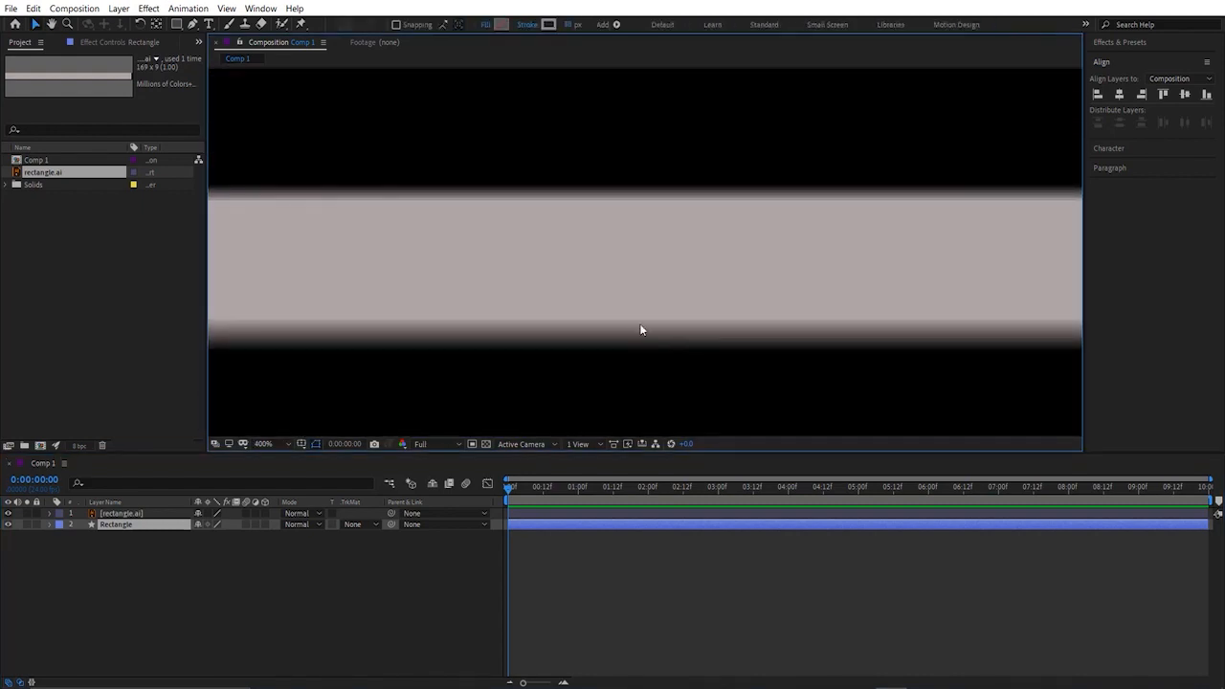
{"action": "key", "text": "comma"}
{"action": "key", "text": "comma"}
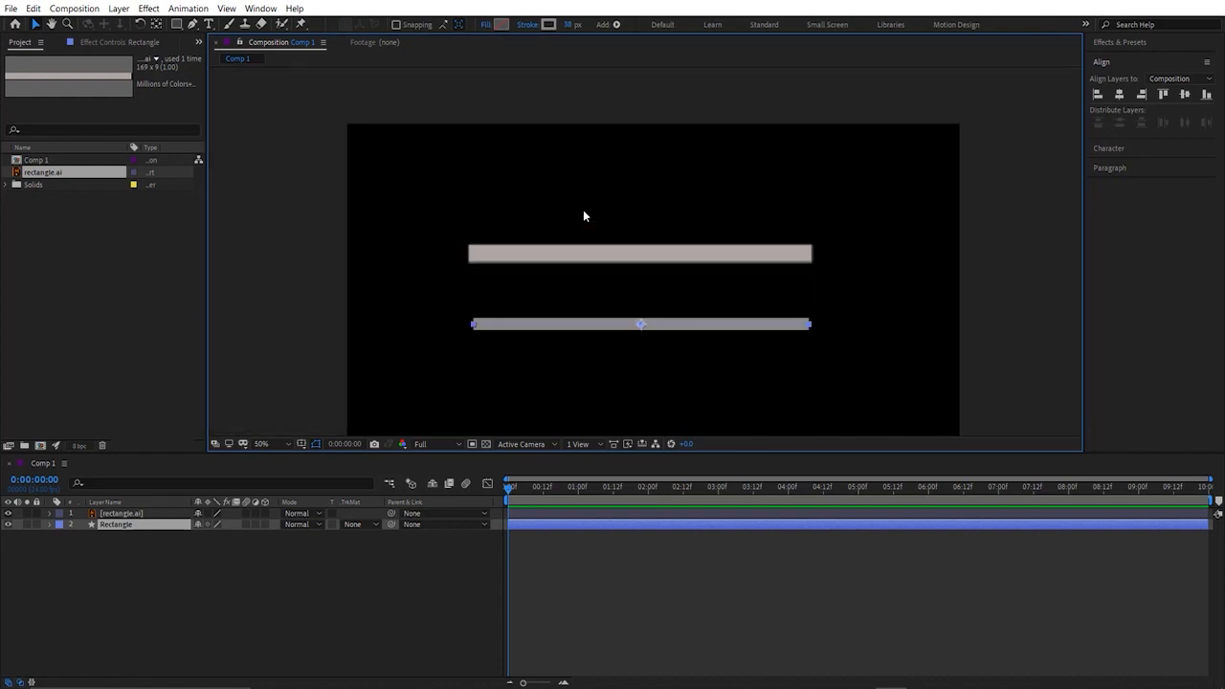
{"action": "key", "text": "comma"}
{"action": "key", "text": "period"}
{"action": "key", "text": "period"}
{"action": "key", "text": "period"}
{"action": "scroll", "coordinate": [591, 194], "scroll_direction": "up", "scroll_amount": 2}
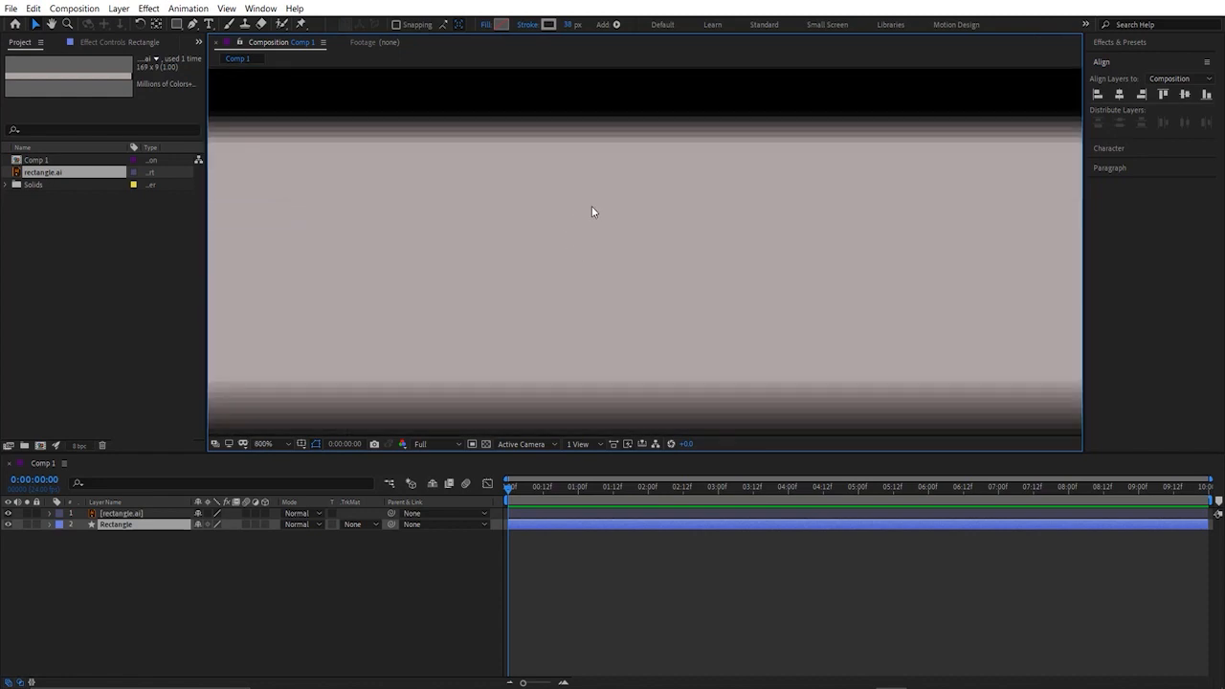
{"action": "scroll", "coordinate": [594, 204], "scroll_direction": "down", "scroll_amount": 5}
{"action": "scroll", "coordinate": [635, 220], "scroll_direction": "down", "scroll_amount": 4}
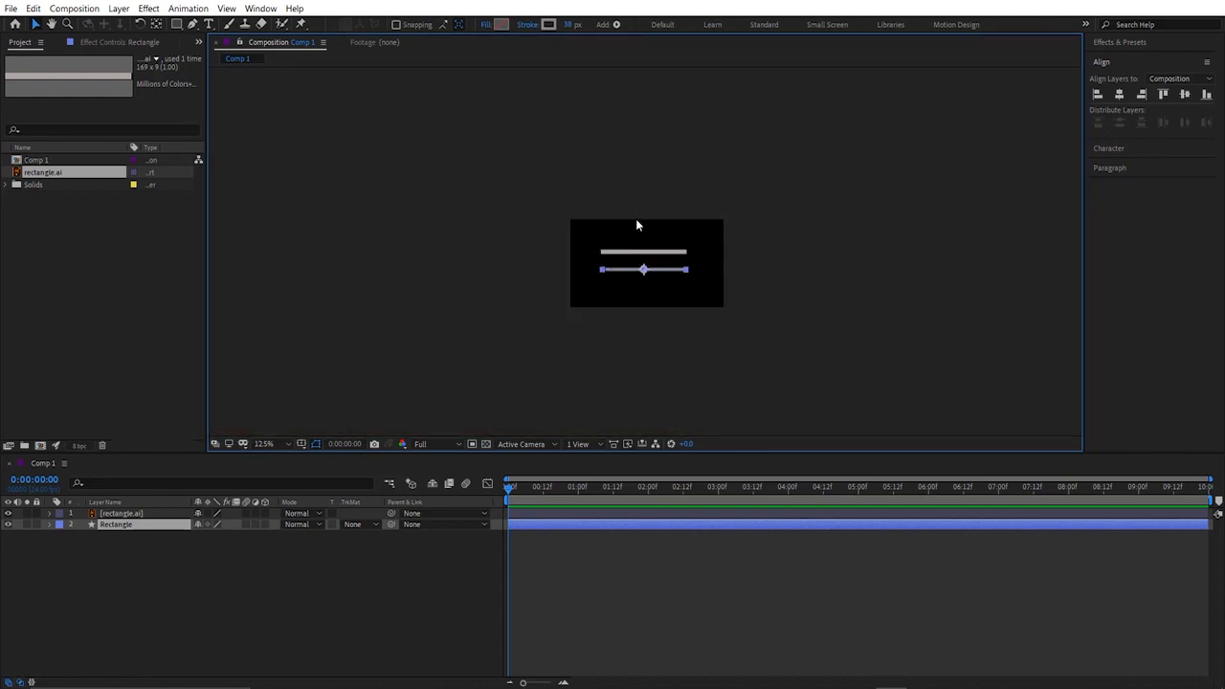
{"action": "scroll", "coordinate": [645, 237], "scroll_direction": "up", "scroll_amount": 4}
{"action": "scroll", "coordinate": [645, 237], "scroll_direction": "down", "scroll_amount": 2}
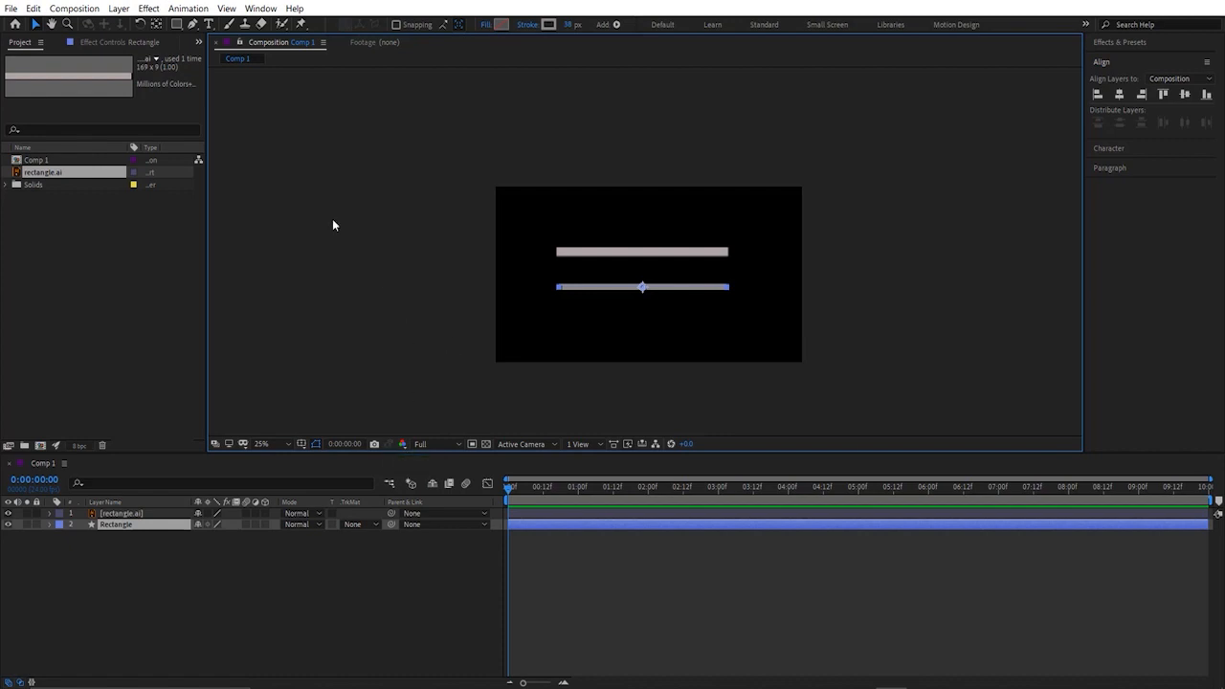
Step: Try to place a Puppet Position pin at the centre of the Rectangle shape layer
{"action": "left_click", "coordinate": [302, 23]}
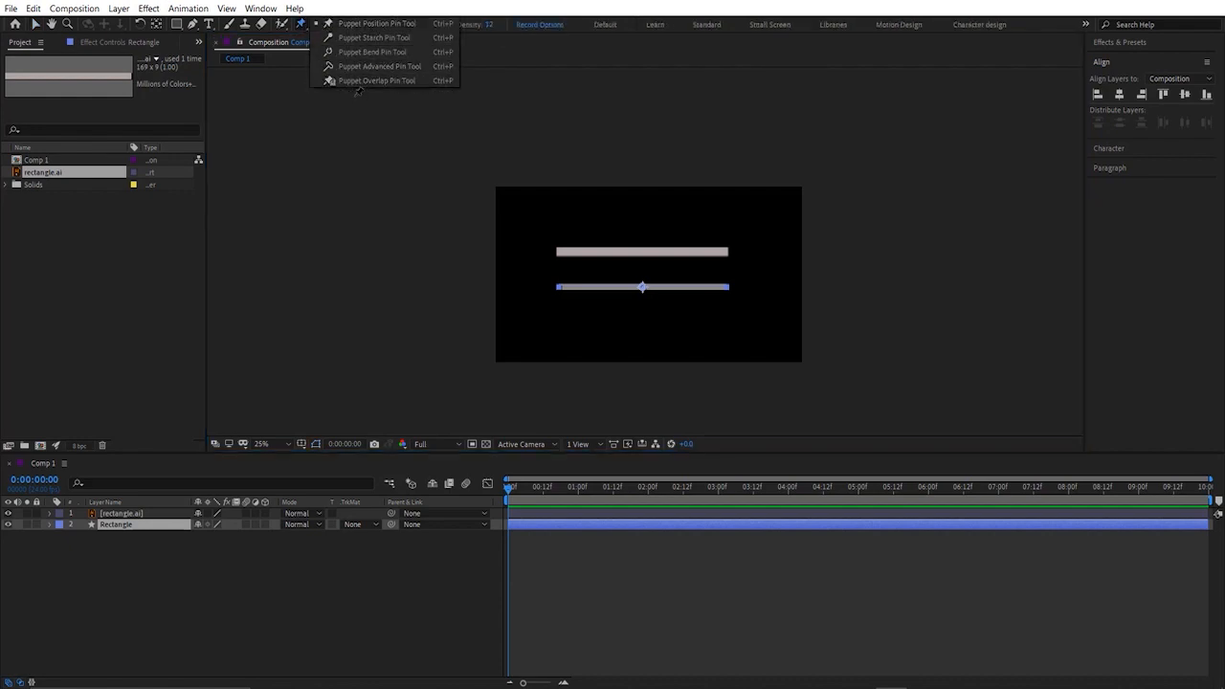
{"action": "left_click", "coordinate": [367, 26]}
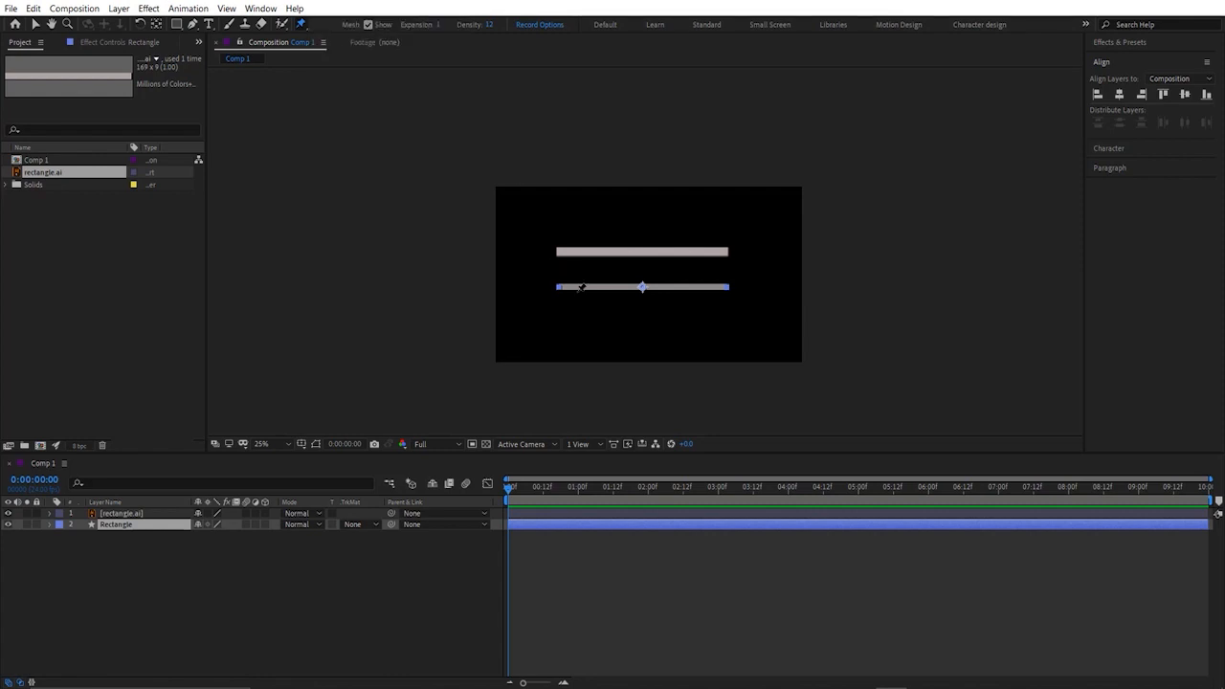
{"action": "key", "text": "period"}
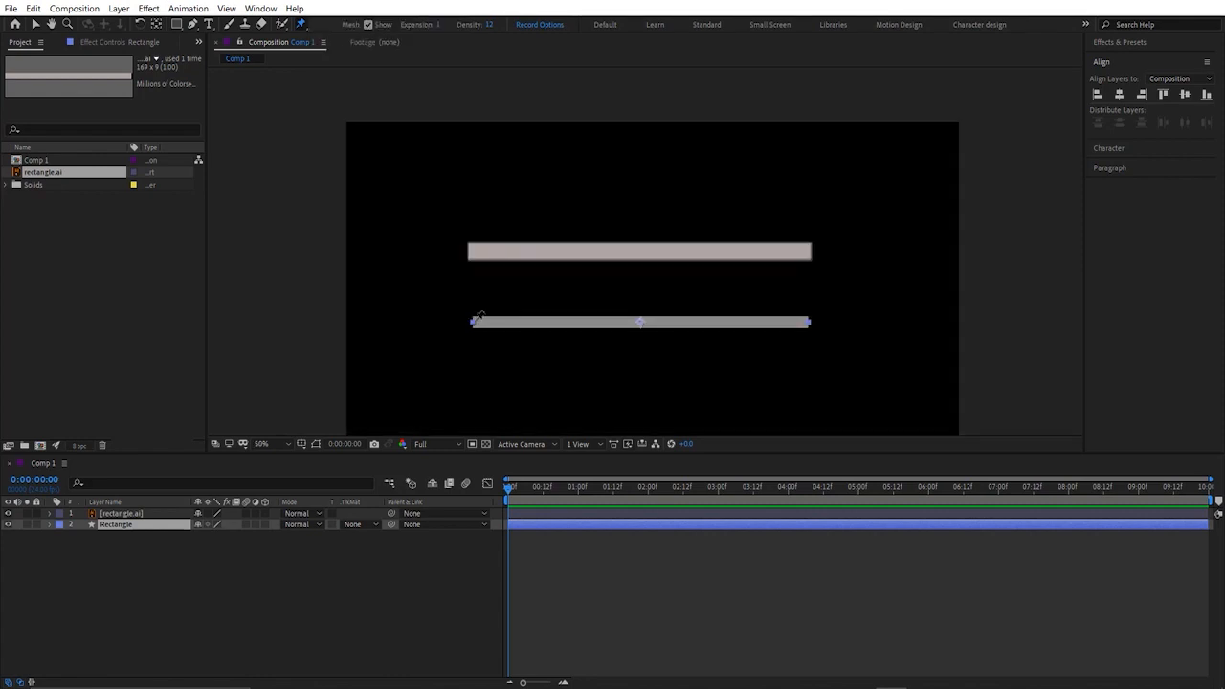
{"action": "left_click", "coordinate": [632, 328]}
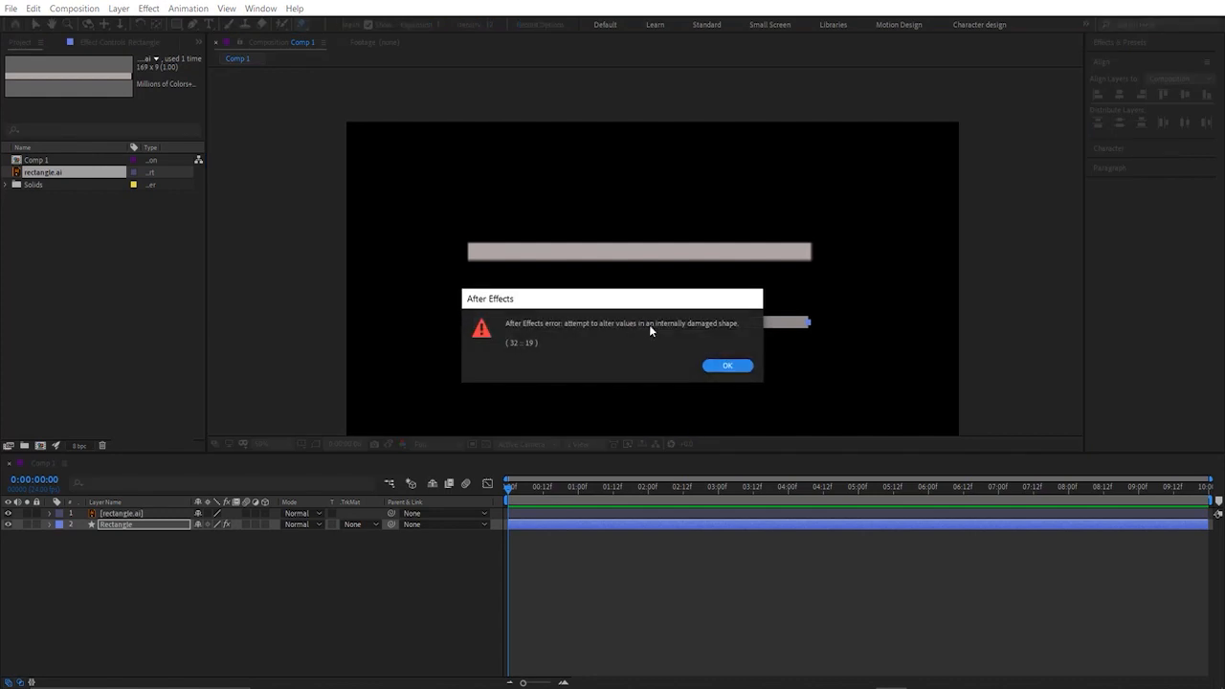
{"action": "left_click", "coordinate": [725, 366]}
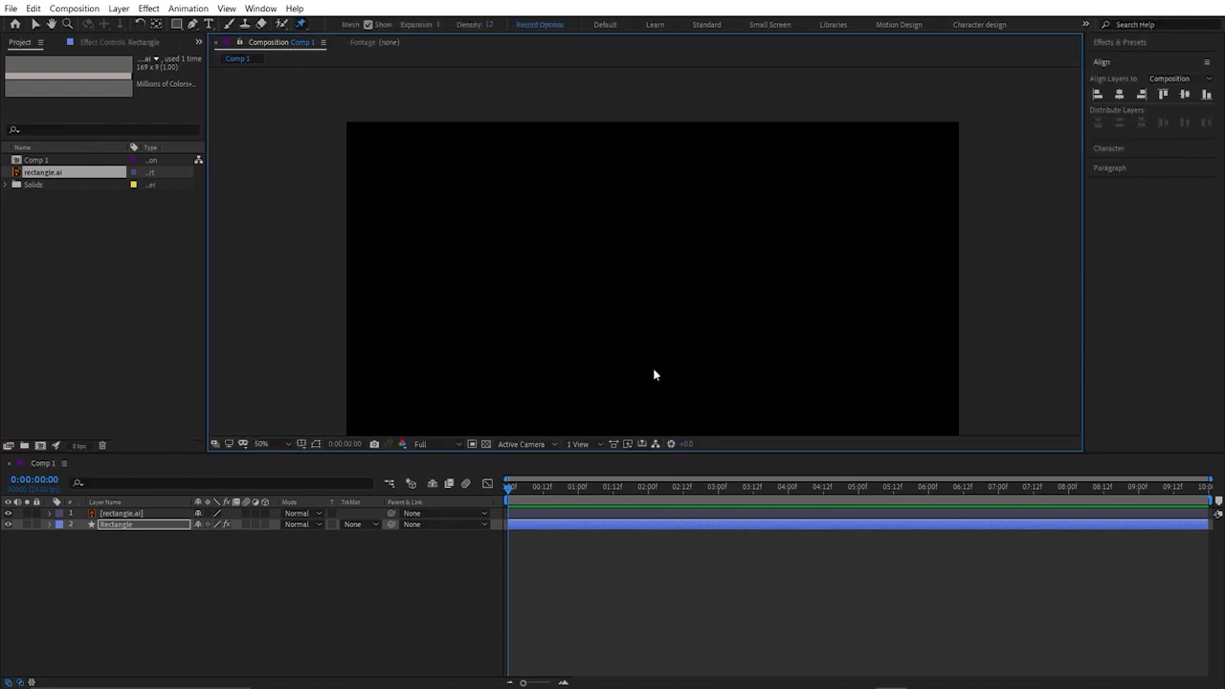
{"action": "key", "text": "comma"}
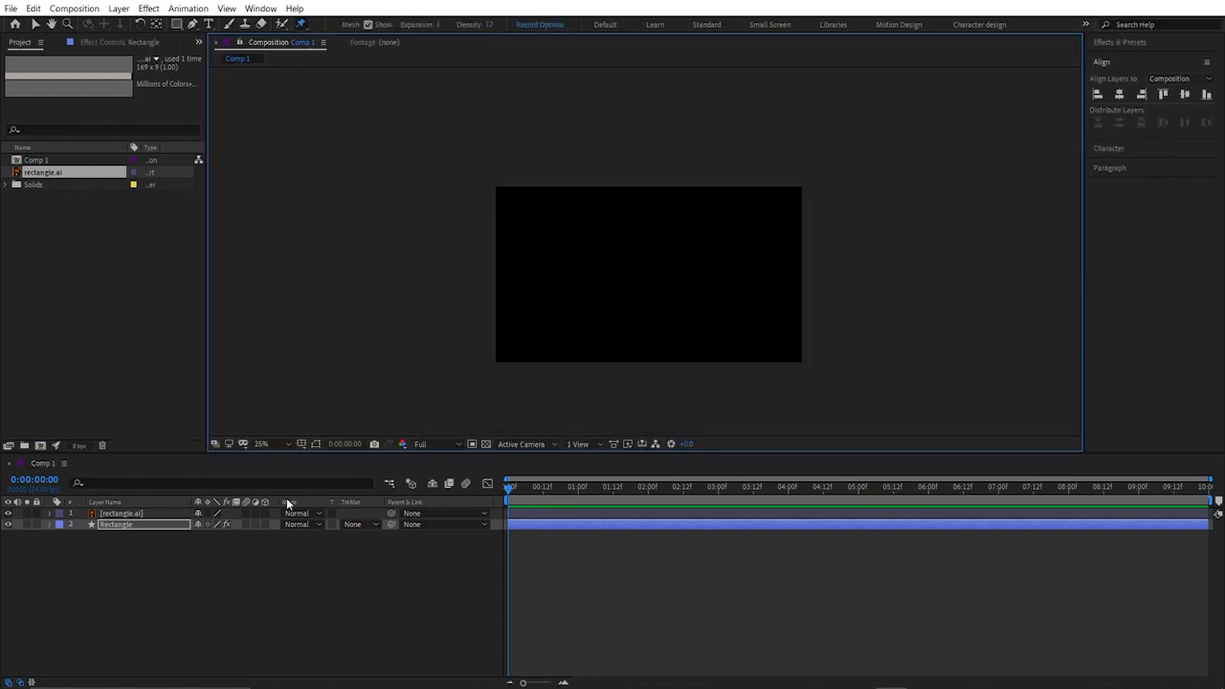
{"action": "scroll", "coordinate": [612, 352], "scroll_direction": "up", "scroll_amount": 1}
{"action": "key", "text": "ctrl+z"}
{"action": "scroll", "coordinate": [635, 342], "scroll_direction": "down", "scroll_amount": 1}
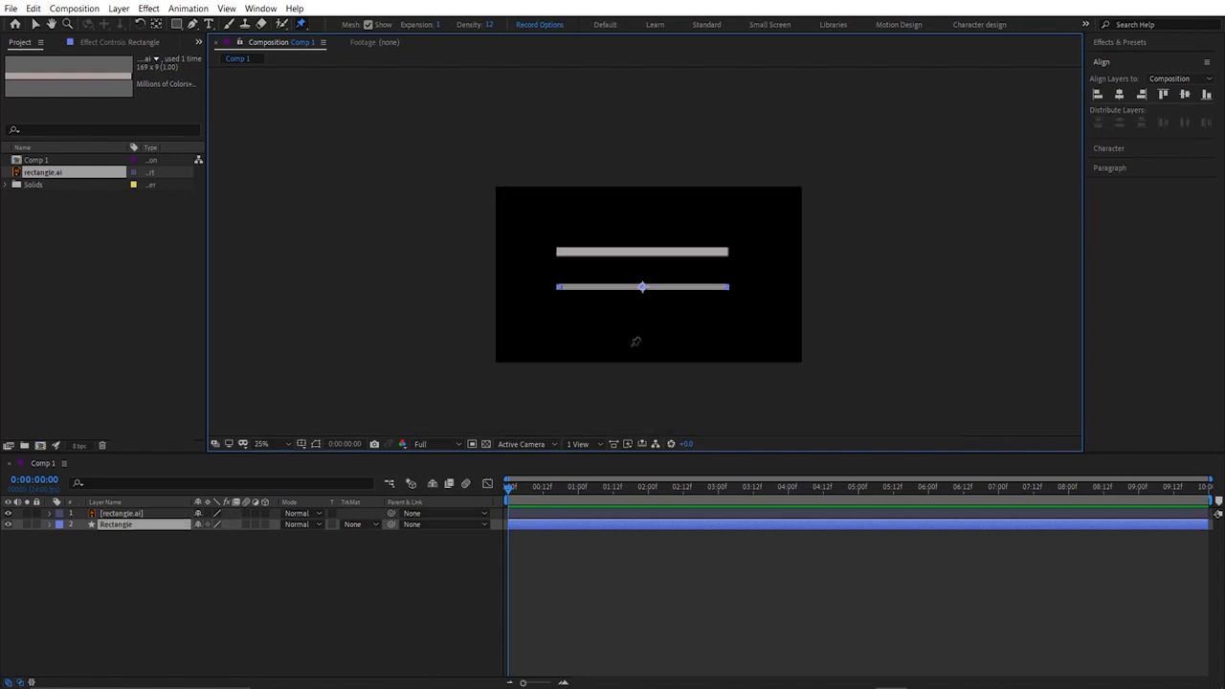
Step: Place three Puppet Position pins on the rectangle.ai layer, at its left end, middle and right end
{"action": "scroll", "coordinate": [635, 341], "scroll_direction": "up", "scroll_amount": 1}
{"action": "key", "text": "period"}
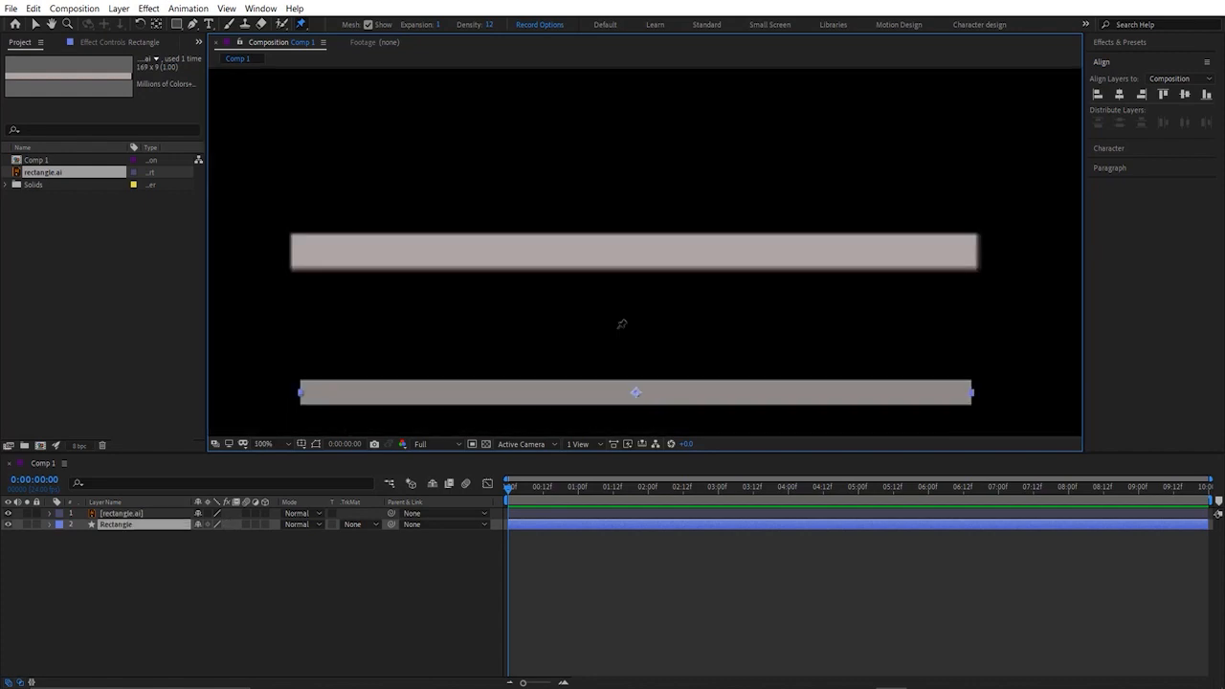
{"action": "left_click", "coordinate": [177, 514]}
{"action": "left_click", "coordinate": [316, 251]}
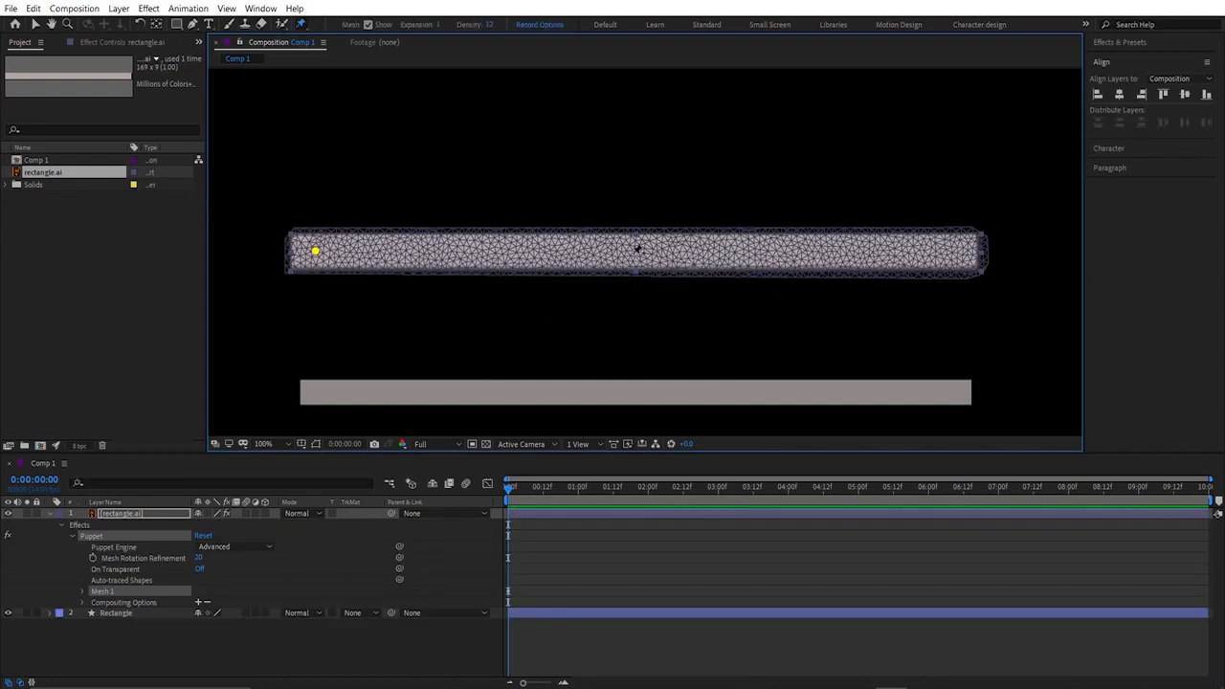
{"action": "left_click", "coordinate": [632, 253]}
{"action": "left_click", "coordinate": [964, 254]}
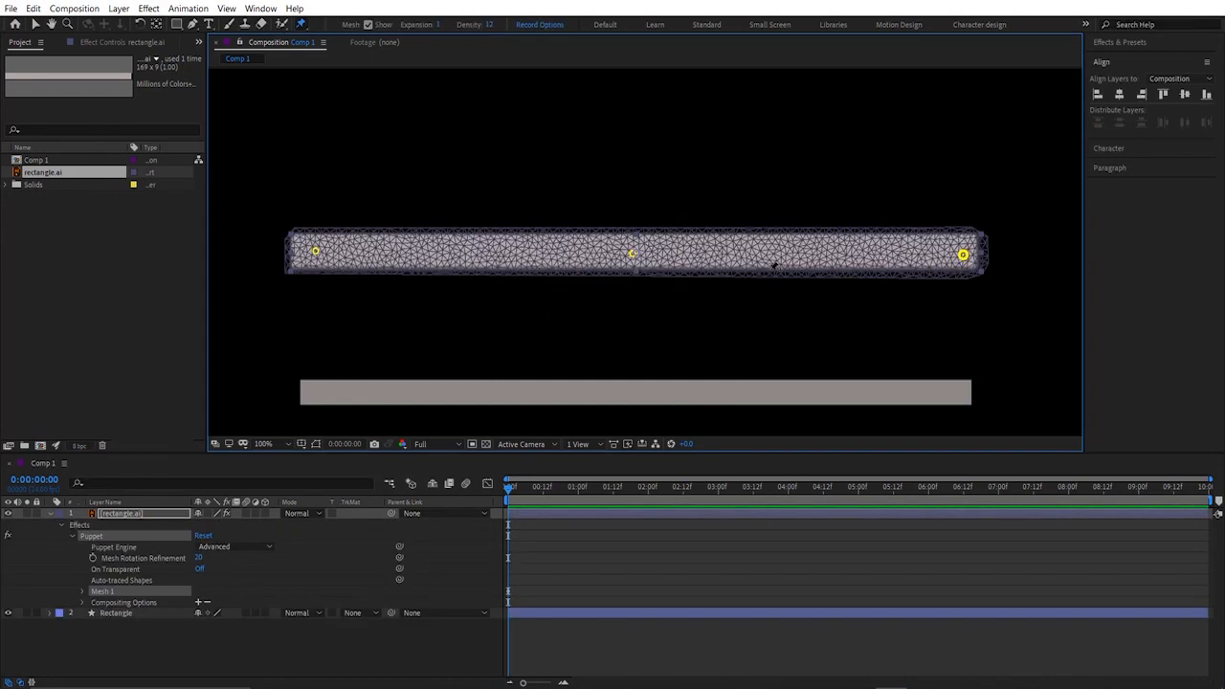
Step: Keyframe a bend in rectangle.ai at 0:00:00:07 by raising both end pins and shifting the middle pin slightly
{"action": "left_click", "coordinate": [127, 517]}
{"action": "key", "text": "u"}
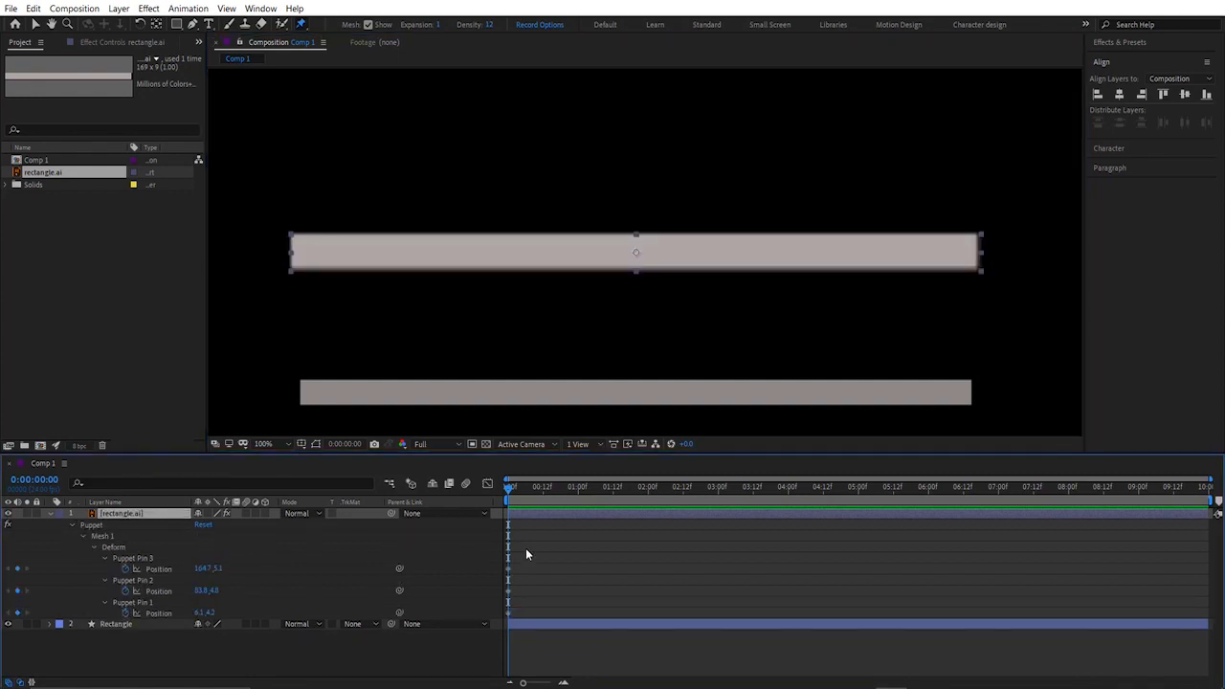
{"action": "left_click_drag", "start_coordinate": [517, 498], "coordinate": [524, 528]}
{"action": "left_click", "coordinate": [139, 546]}
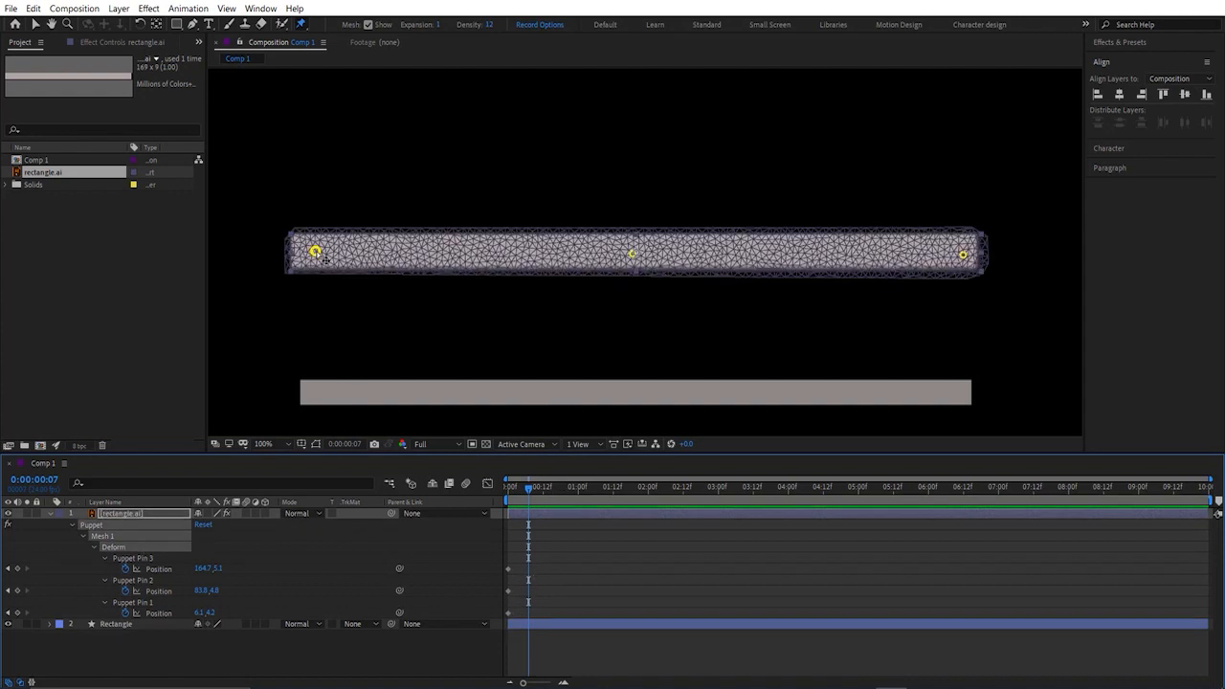
{"action": "left_click_drag", "start_coordinate": [316, 252], "coordinate": [370, 176]}
{"action": "left_click_drag", "start_coordinate": [632, 253], "coordinate": [608, 246]}
{"action": "left_click_drag", "start_coordinate": [963, 254], "coordinate": [958, 161]}
{"action": "left_click", "coordinate": [512, 488]}
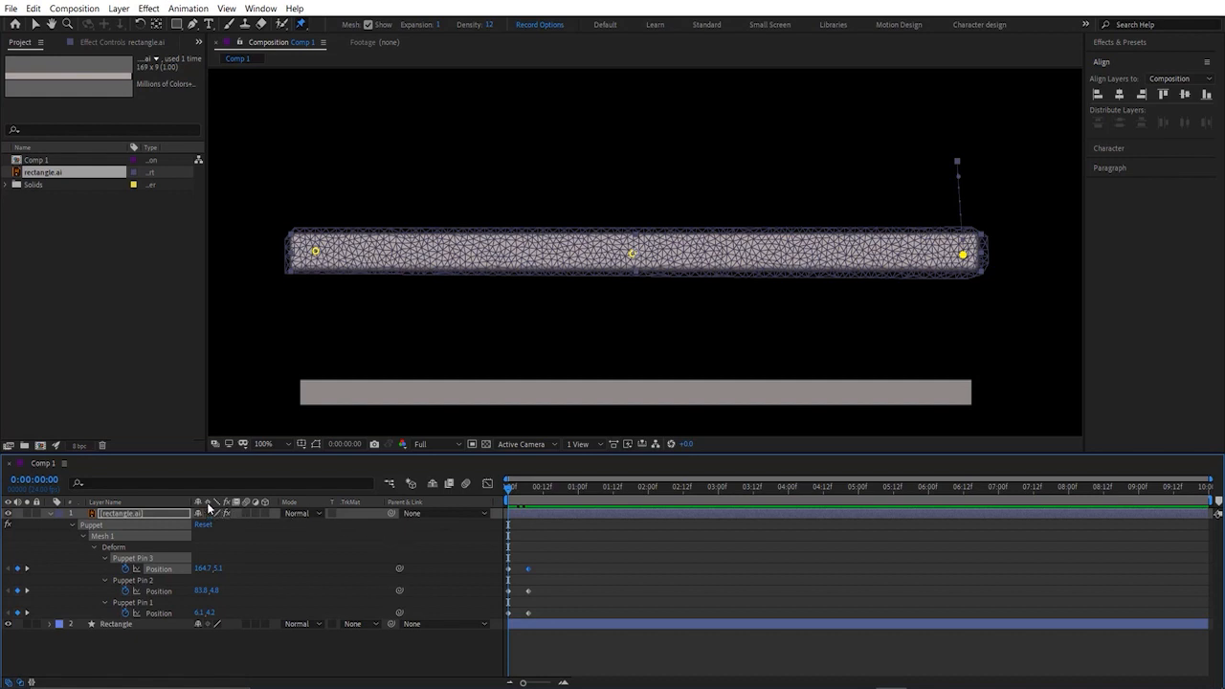
Step: Try continuous rasterization on the pinned rectangle.ai layer and switch it back off
{"action": "key", "text": "v"}
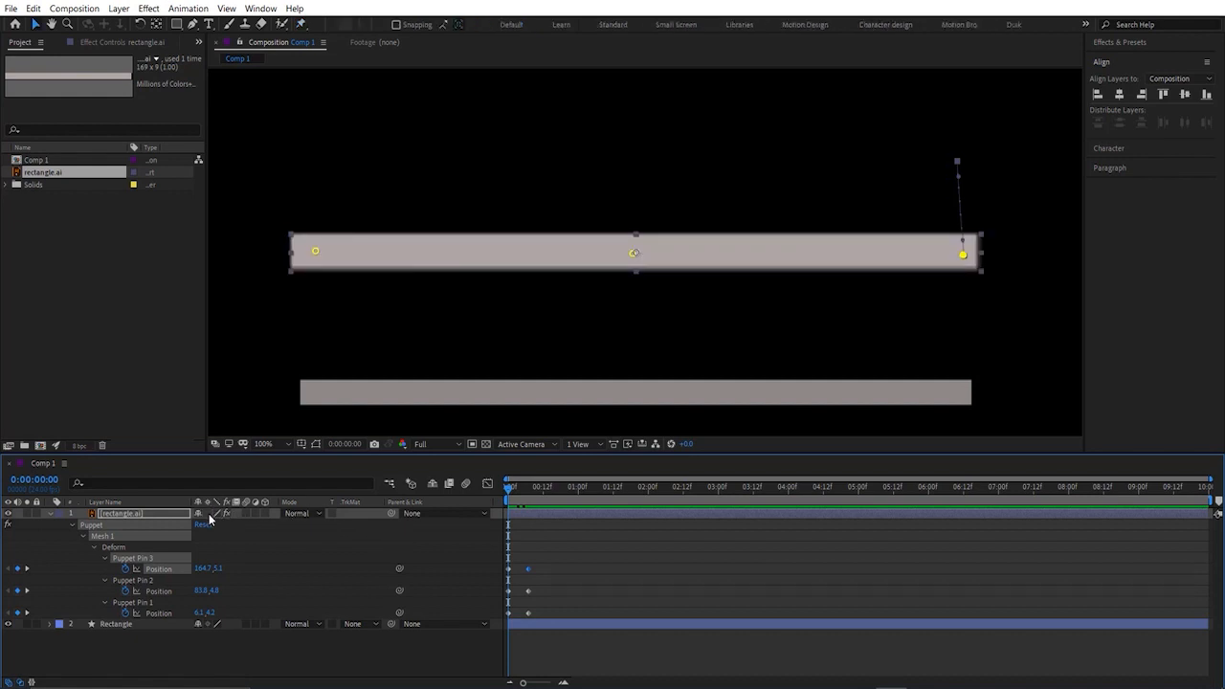
{"action": "left_click", "coordinate": [209, 514]}
{"action": "left_click", "coordinate": [168, 516]}
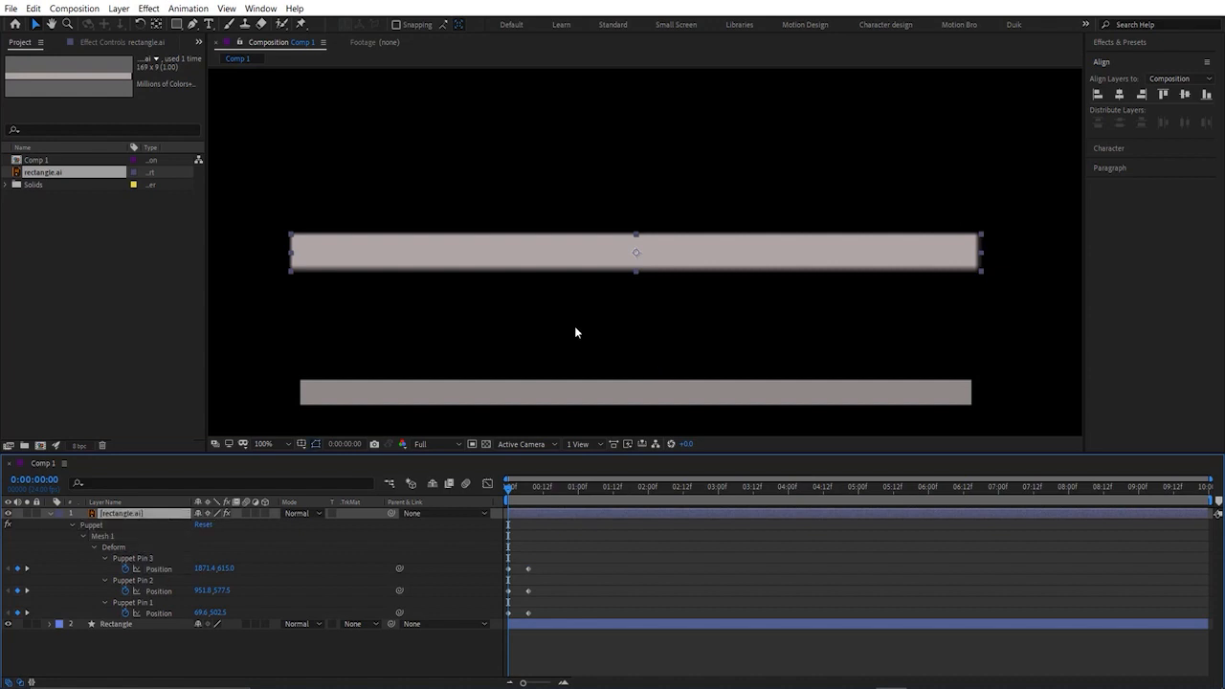
{"action": "scroll", "coordinate": [620, 295], "scroll_direction": "down", "scroll_amount": 1}
{"action": "scroll", "coordinate": [616, 308], "scroll_direction": "up", "scroll_amount": 1}
{"action": "scroll", "coordinate": [599, 325], "scroll_direction": "down", "scroll_amount": 1}
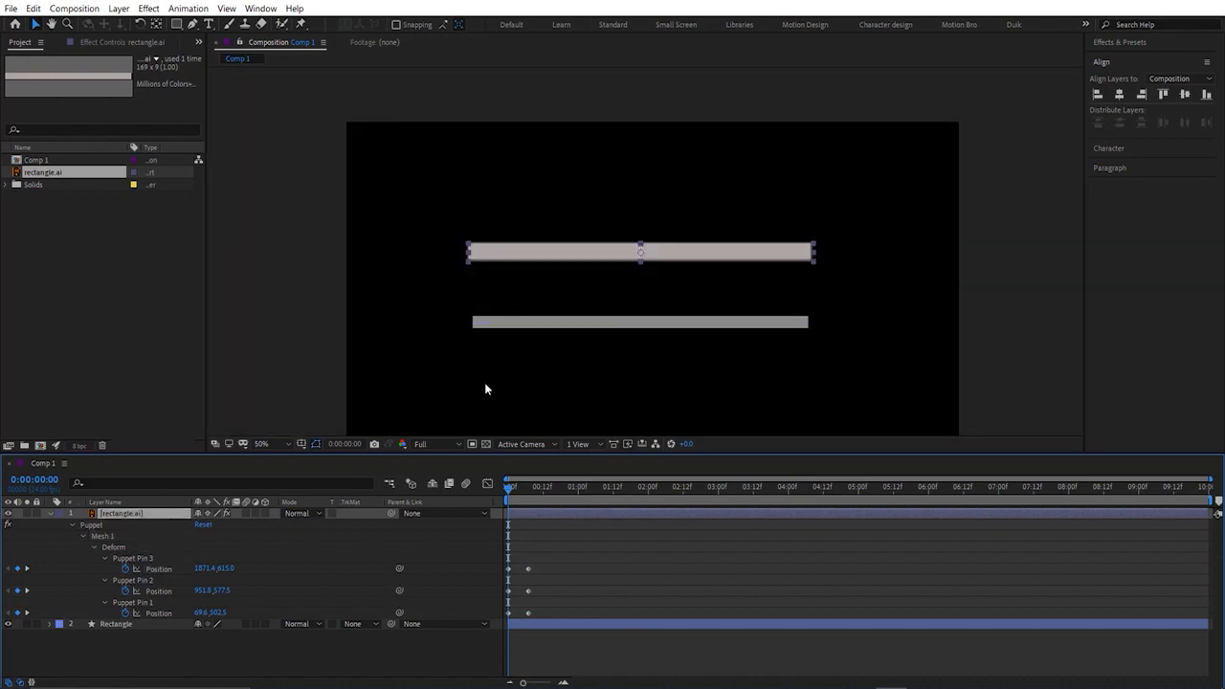
{"action": "left_click", "coordinate": [203, 524]}
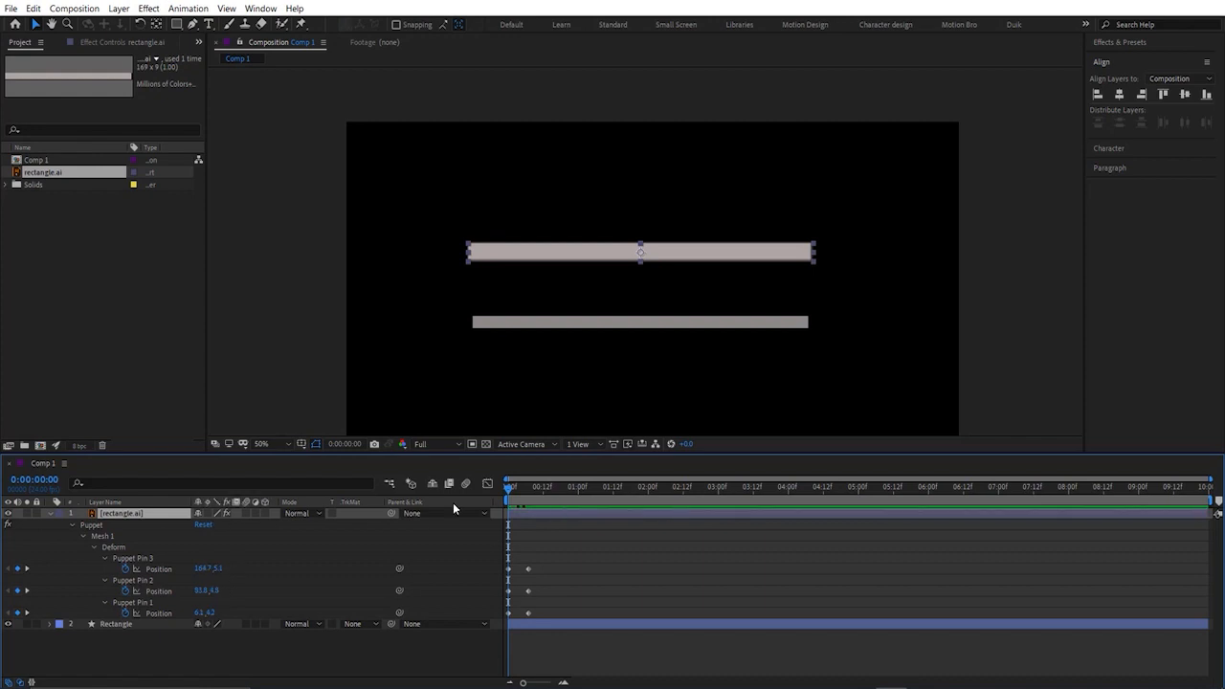
Step: Delete the puppet mesh with its keyframed pins from the rectangle.ai layer, keeping the Puppet effect
{"action": "left_click", "coordinate": [169, 547]}
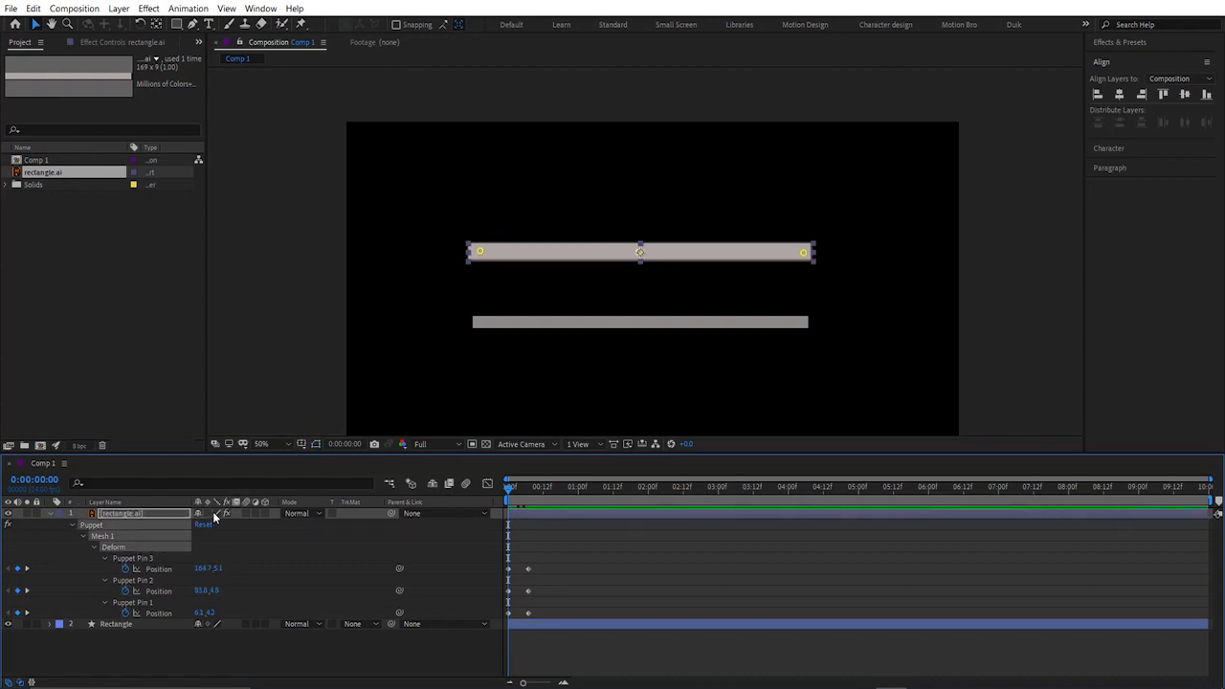
{"action": "key", "text": "period"}
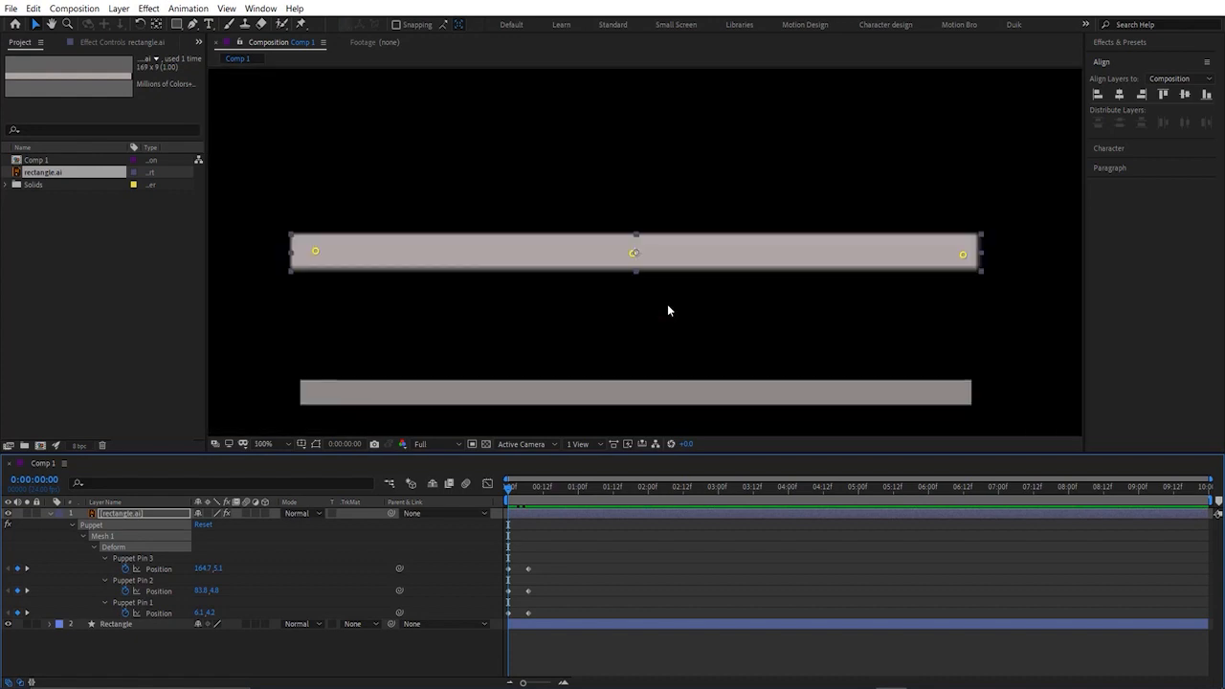
{"action": "left_click", "coordinate": [155, 571]}
{"action": "left_click", "coordinate": [143, 553]}
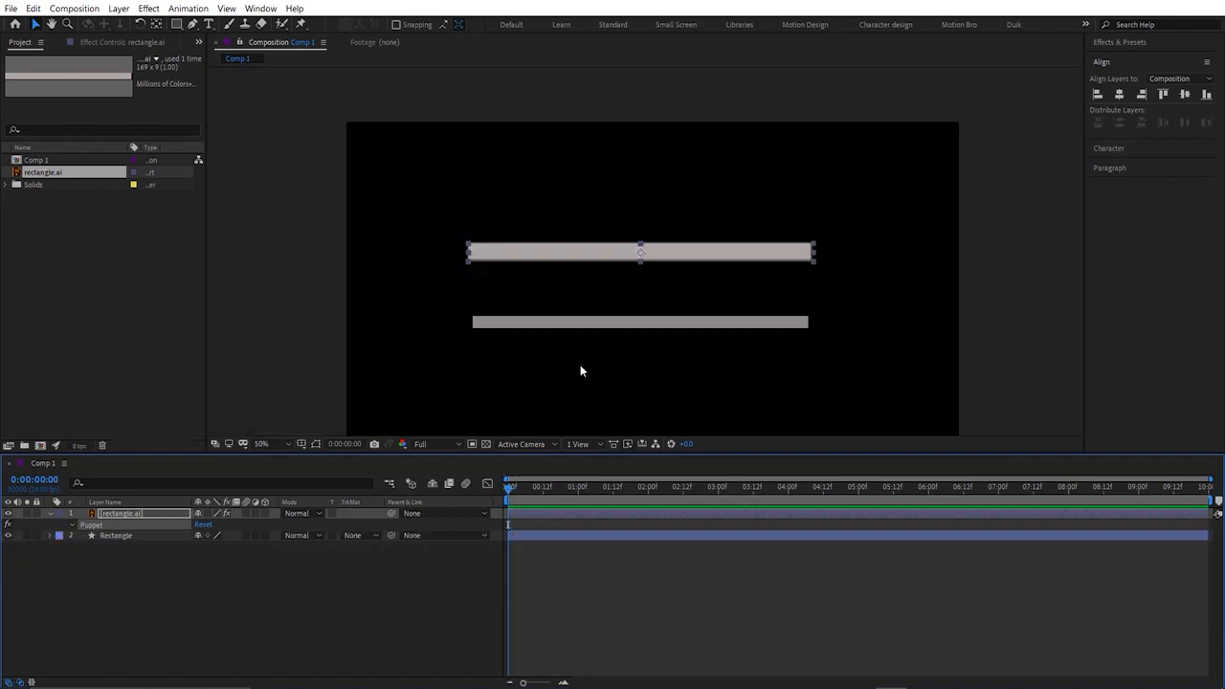
Step: Set the puppet mesh expansion to 2 and place a Puppet Position pin near the middle of rectangle.ai
{"action": "key", "text": "period"}
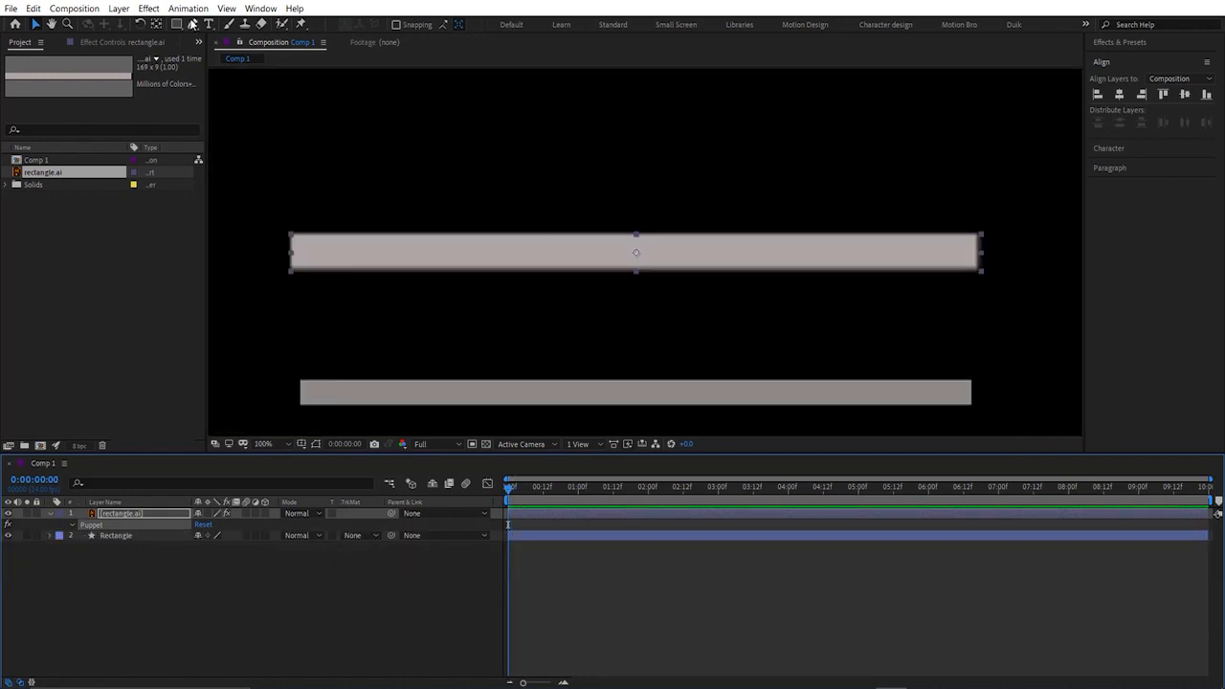
{"action": "left_click", "coordinate": [300, 24]}
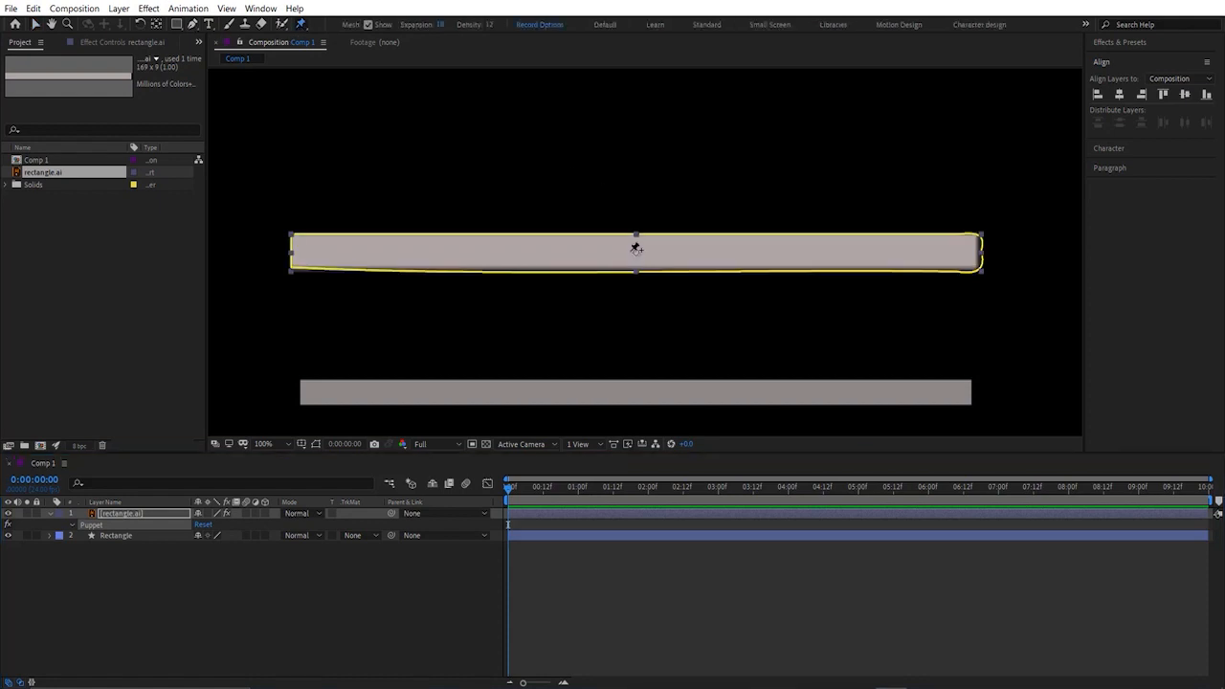
{"action": "left_click", "coordinate": [441, 25]}
{"action": "type", "text": "2"}
{"action": "key", "text": "Return"}
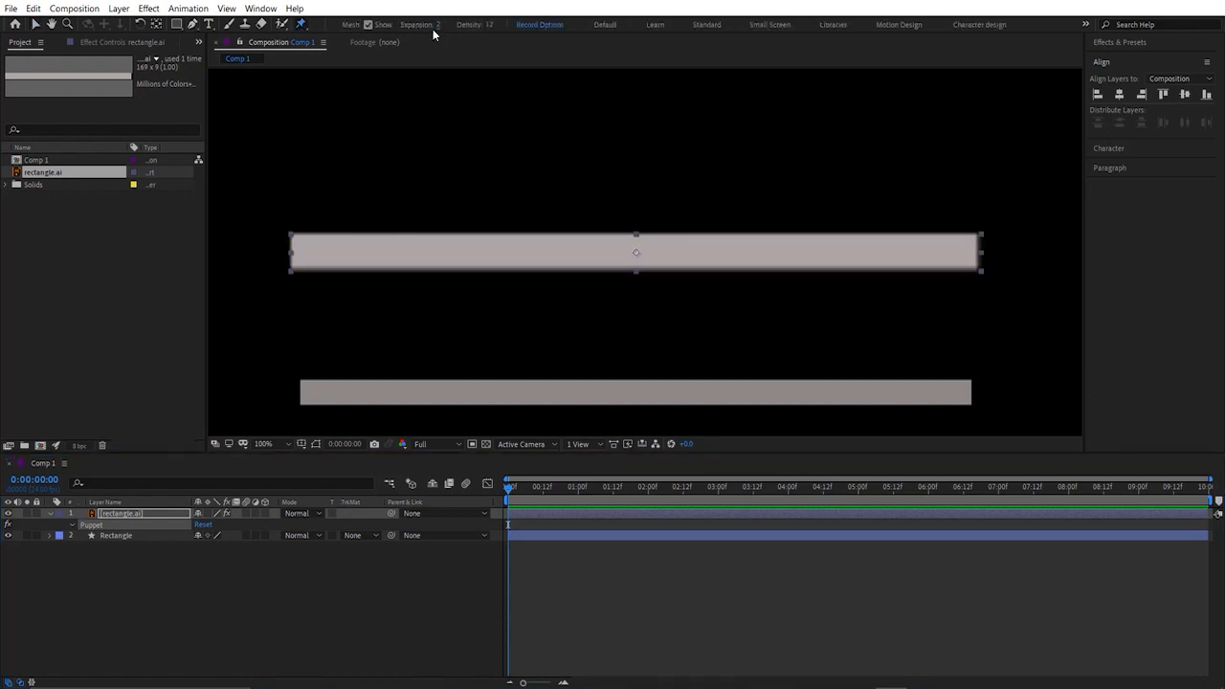
{"action": "left_click", "coordinate": [617, 246]}
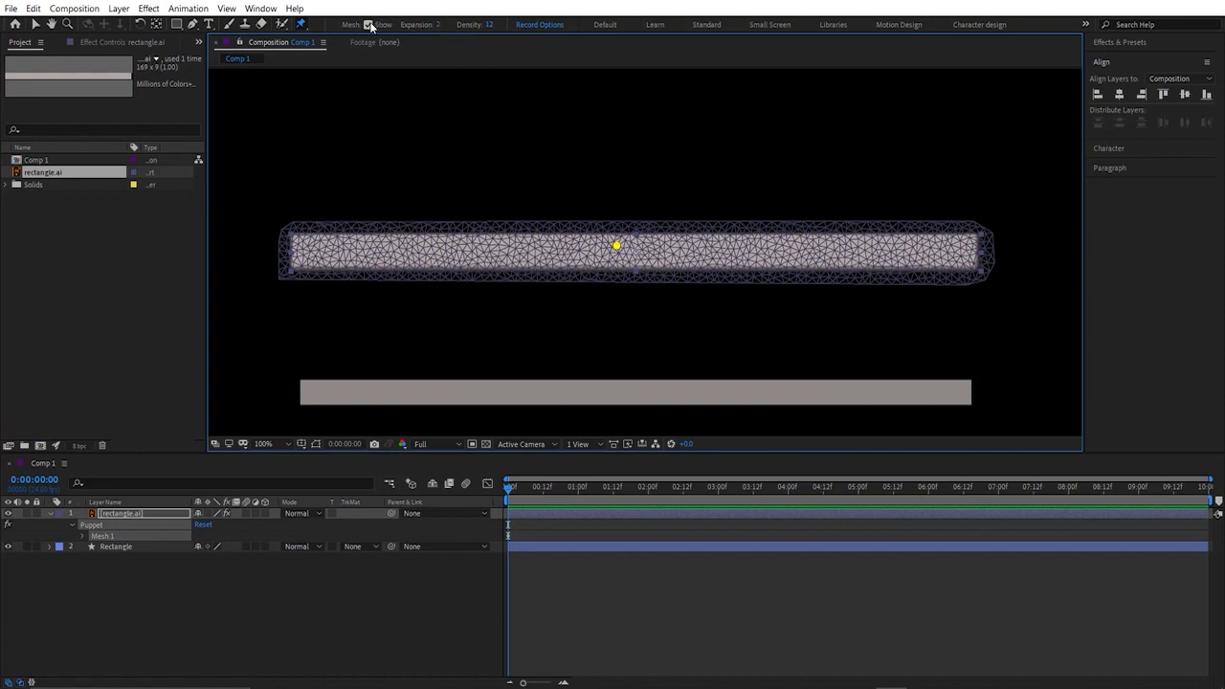
Step: Compare the rectangle.ai artwork with its puppet mesh shown and hidden
{"action": "left_click", "coordinate": [369, 25]}
{"action": "left_click", "coordinate": [368, 25]}
{"action": "left_click", "coordinate": [369, 25]}
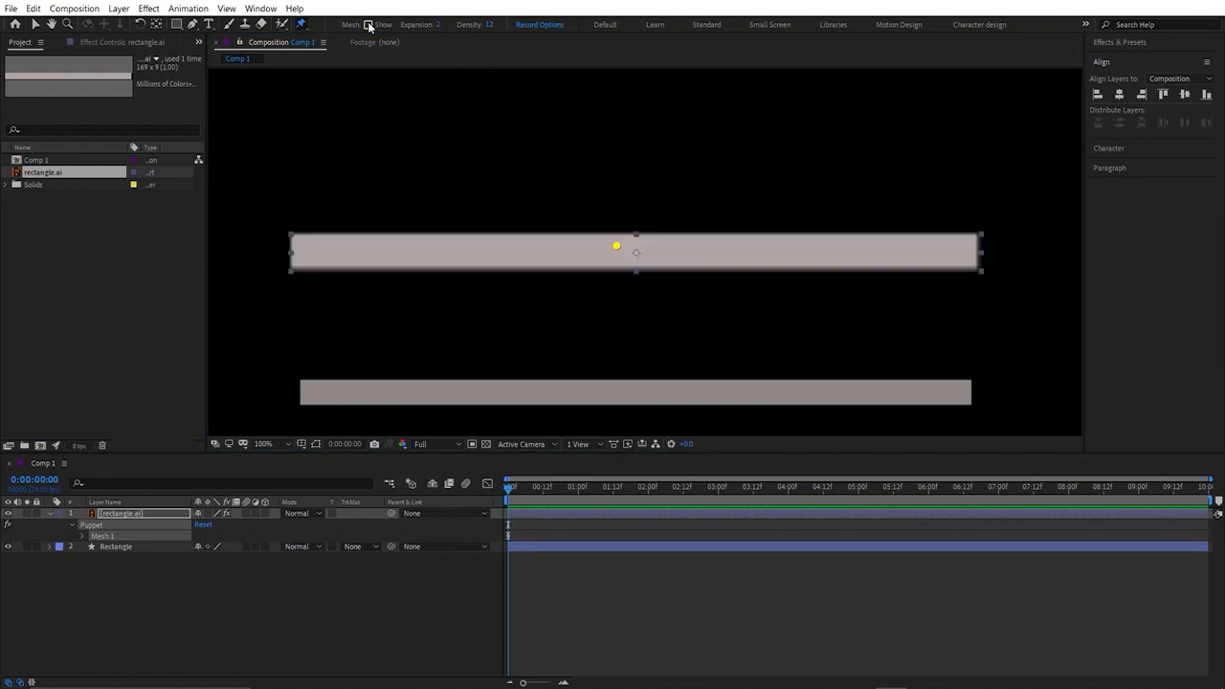
{"action": "left_click", "coordinate": [368, 24]}
{"action": "left_click", "coordinate": [369, 25]}
{"action": "left_click", "coordinate": [368, 25]}
{"action": "left_click", "coordinate": [369, 25]}
{"action": "left_click", "coordinate": [369, 25]}
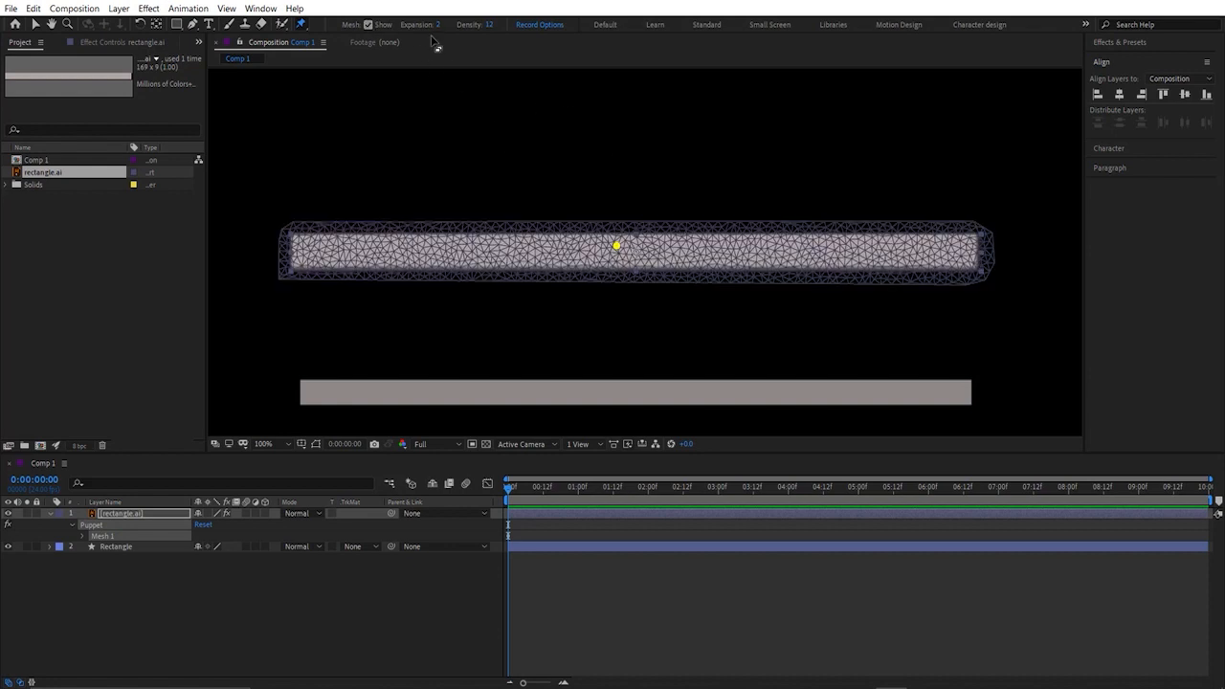
Step: Try a much larger mesh expansion on rectangle.ai and return it to 2
{"action": "left_click_drag", "start_coordinate": [464, 27], "coordinate": [419, 27]}
{"action": "scroll", "coordinate": [542, 116], "scroll_direction": "down", "scroll_amount": 2}
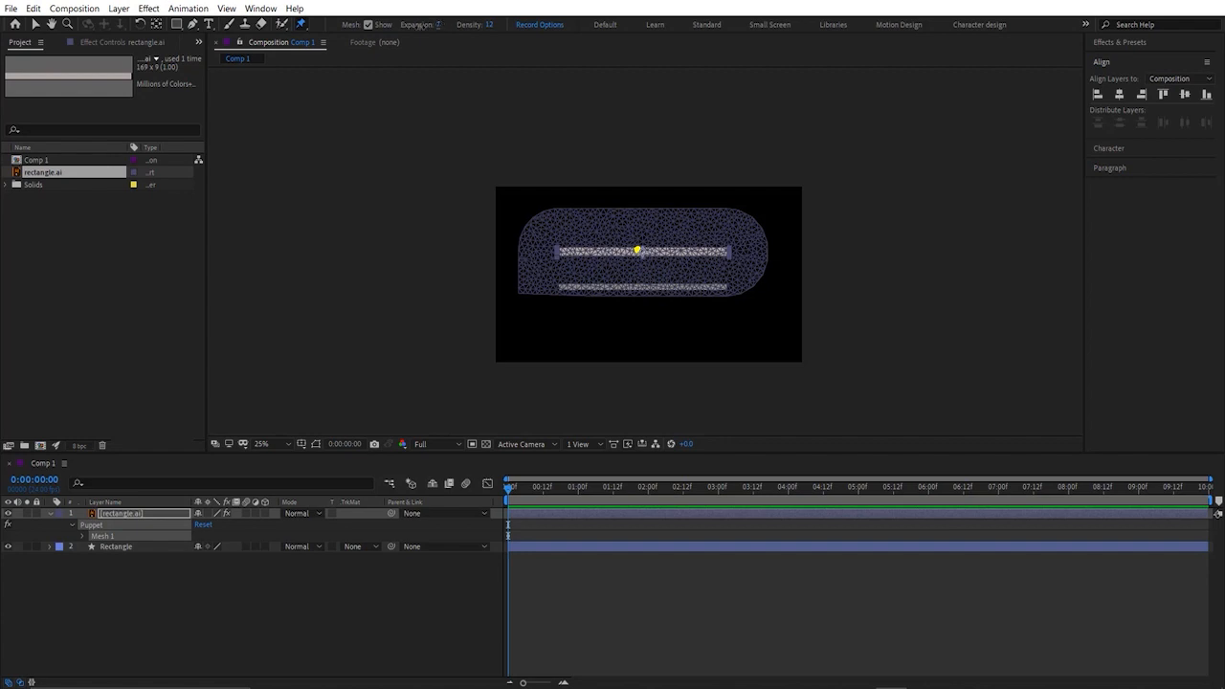
{"action": "scroll", "coordinate": [615, 298], "scroll_direction": "up", "scroll_amount": 5}
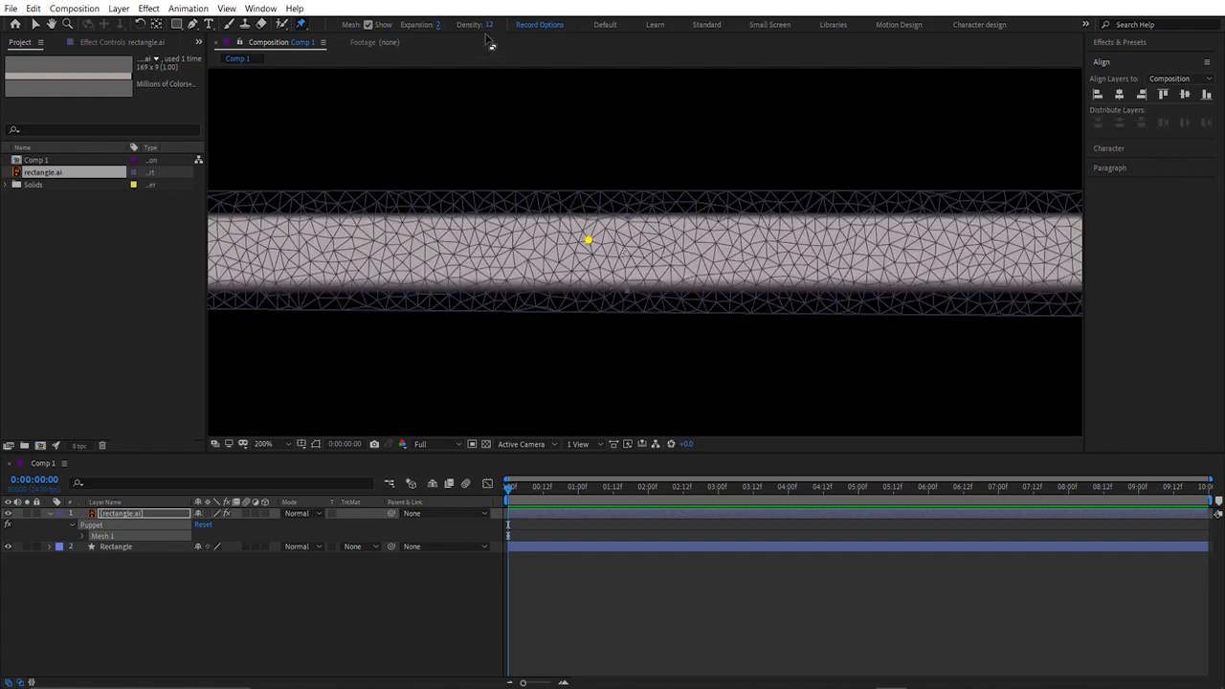
Step: Set the mesh density to 11 and try moving rectangle.ai upward with its single middle pin
{"action": "mouse_move", "coordinate": [491, 25]}
{"action": "left_mouse_down"}
{"action": "mouse_move", "coordinate": [466, 27]}
{"action": "mouse_move", "coordinate": [512, 27]}
{"action": "left_mouse_up"}
{"action": "scroll", "coordinate": [623, 162], "scroll_direction": "down", "scroll_amount": 4}
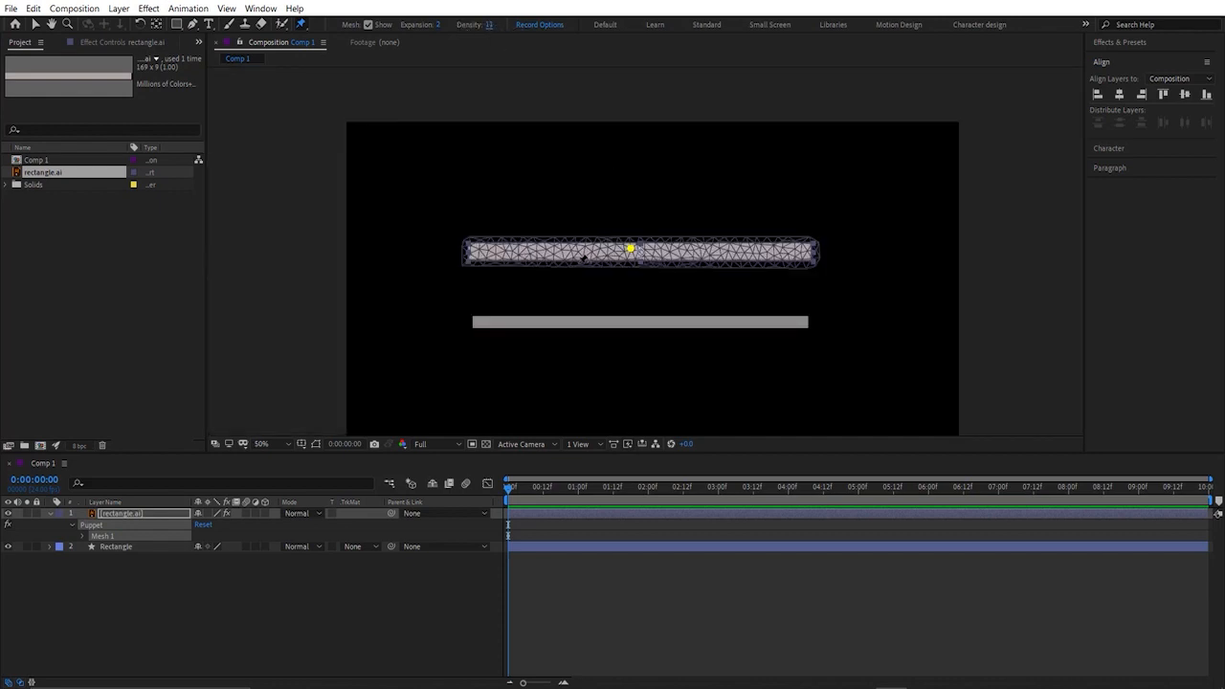
{"action": "left_click_drag", "start_coordinate": [630, 251], "coordinate": [632, 218]}
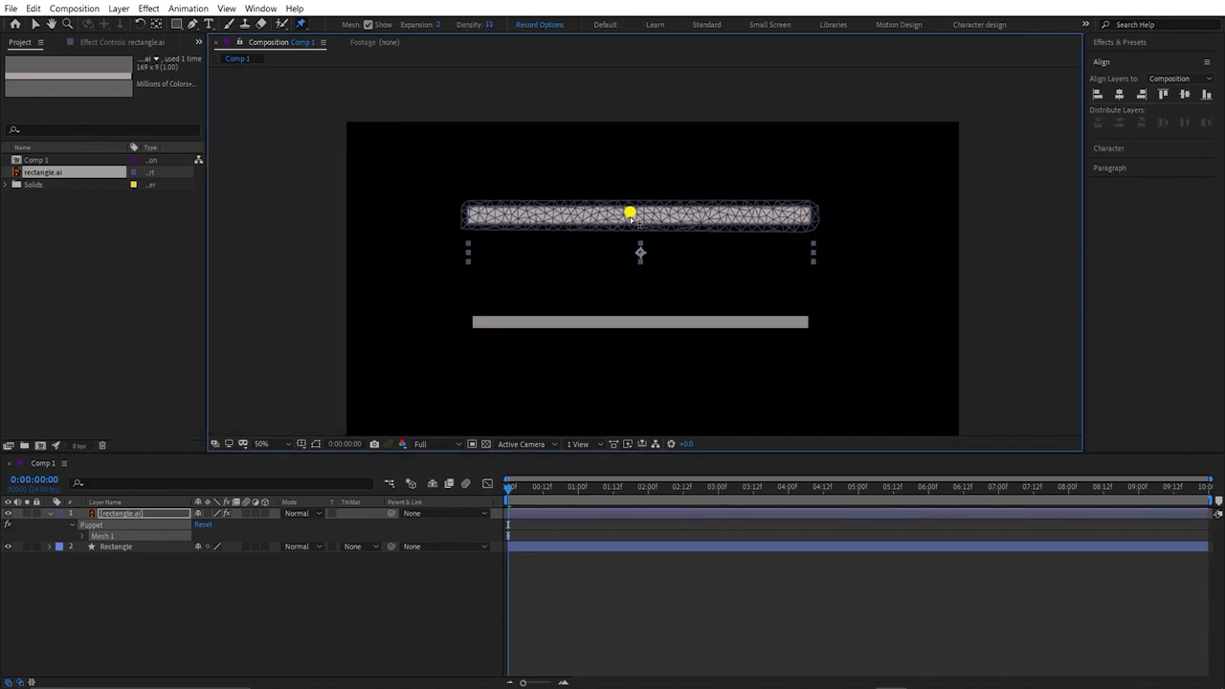
{"action": "key", "text": "ctrl+z"}
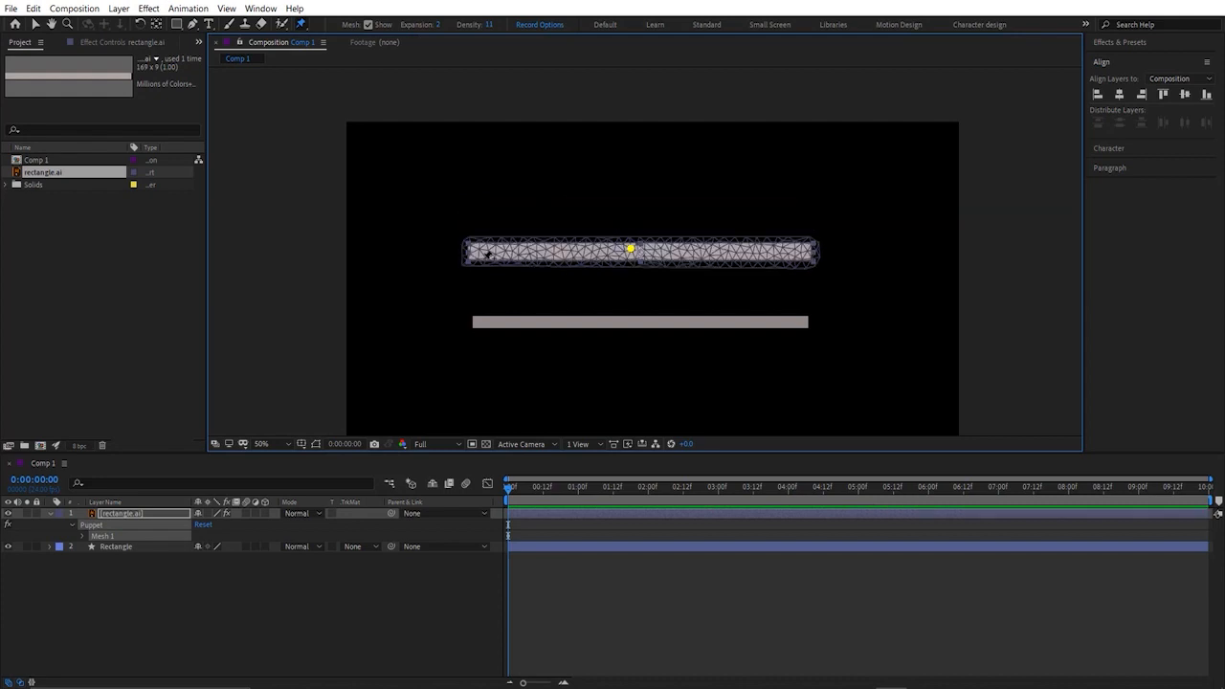
Step: Add a puppet pin near the left end of rectangle.ai and set the mesh density to 1
{"action": "left_click", "coordinate": [485, 250]}
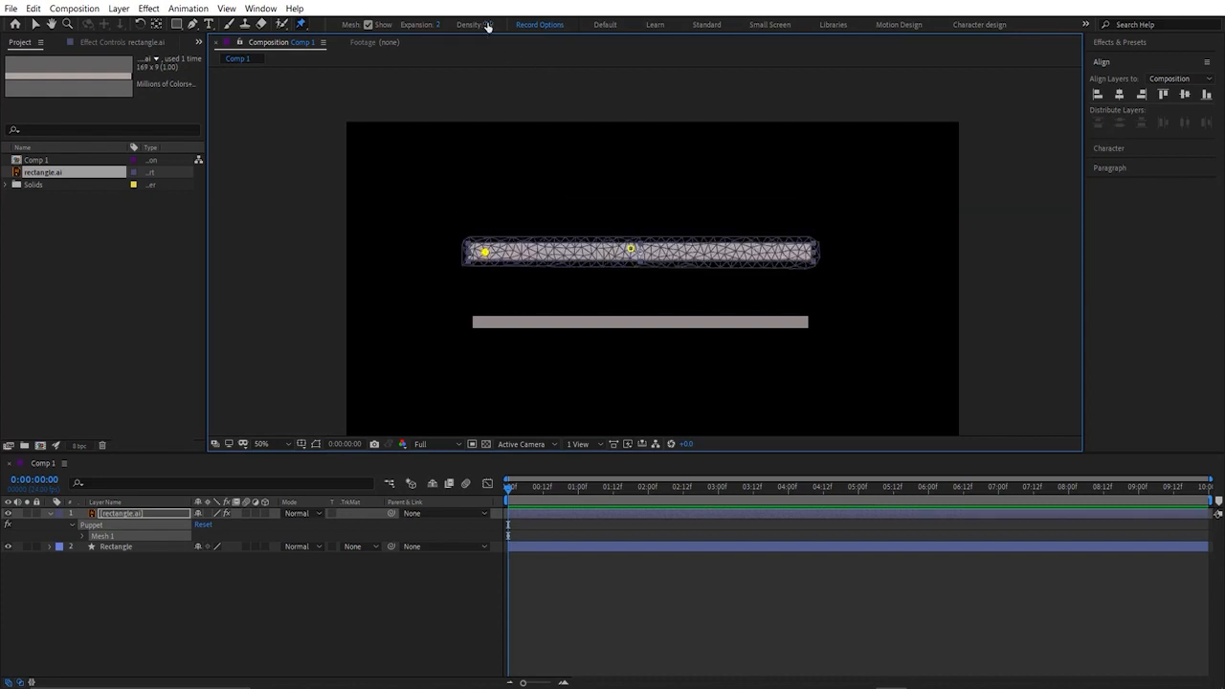
{"action": "left_click", "coordinate": [493, 24]}
{"action": "type", "text": "1"}
{"action": "key", "text": "Return"}
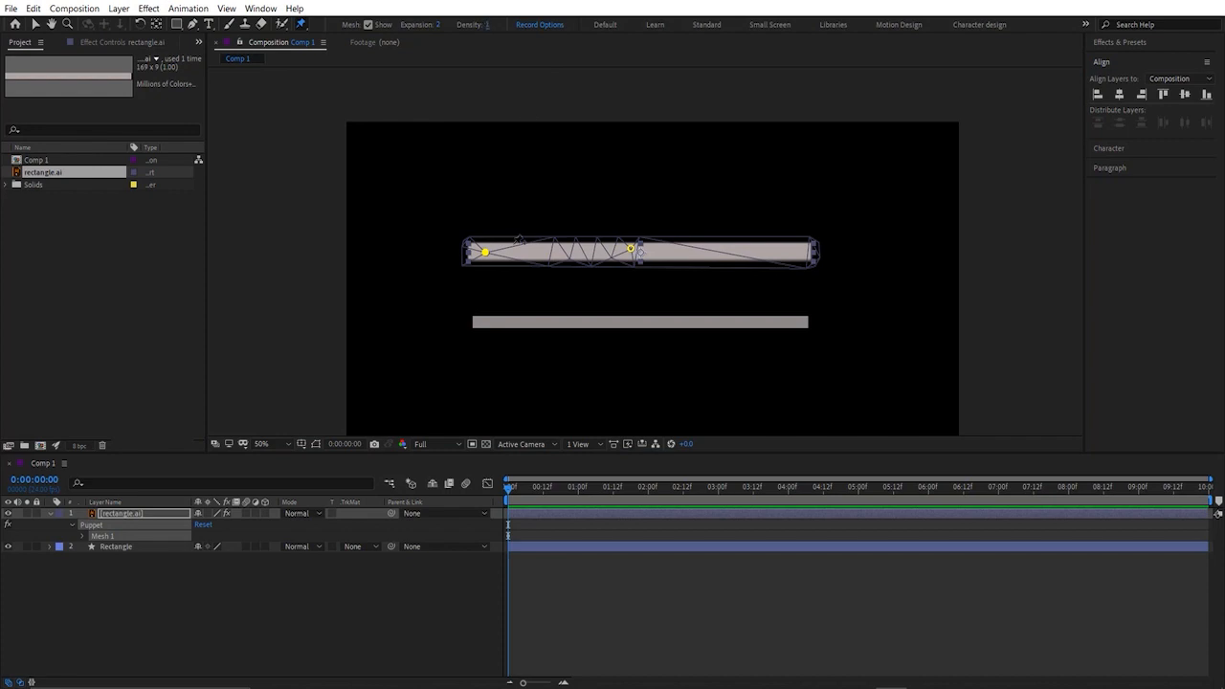
Step: Try bending rectangle.ai with its left pin, undo the bend, and add a pin near the right end
{"action": "left_click_drag", "start_coordinate": [485, 251], "coordinate": [562, 257]}
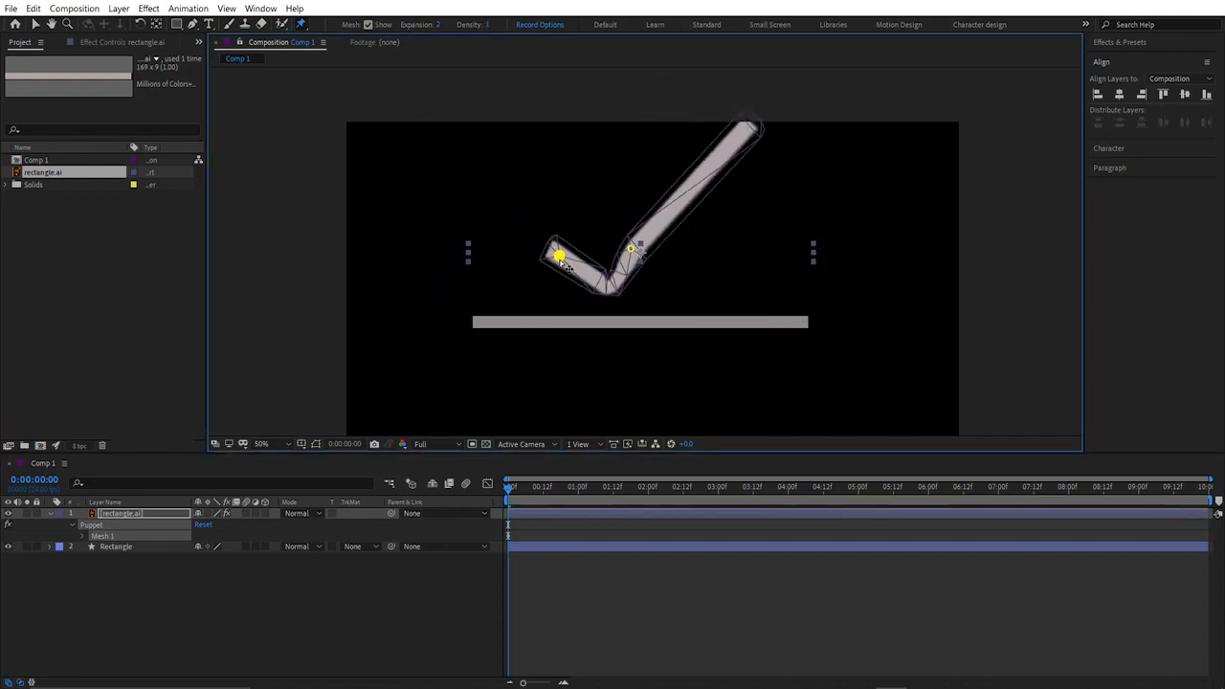
{"action": "key", "text": "ctrl+z"}
{"action": "left_click", "coordinate": [805, 252]}
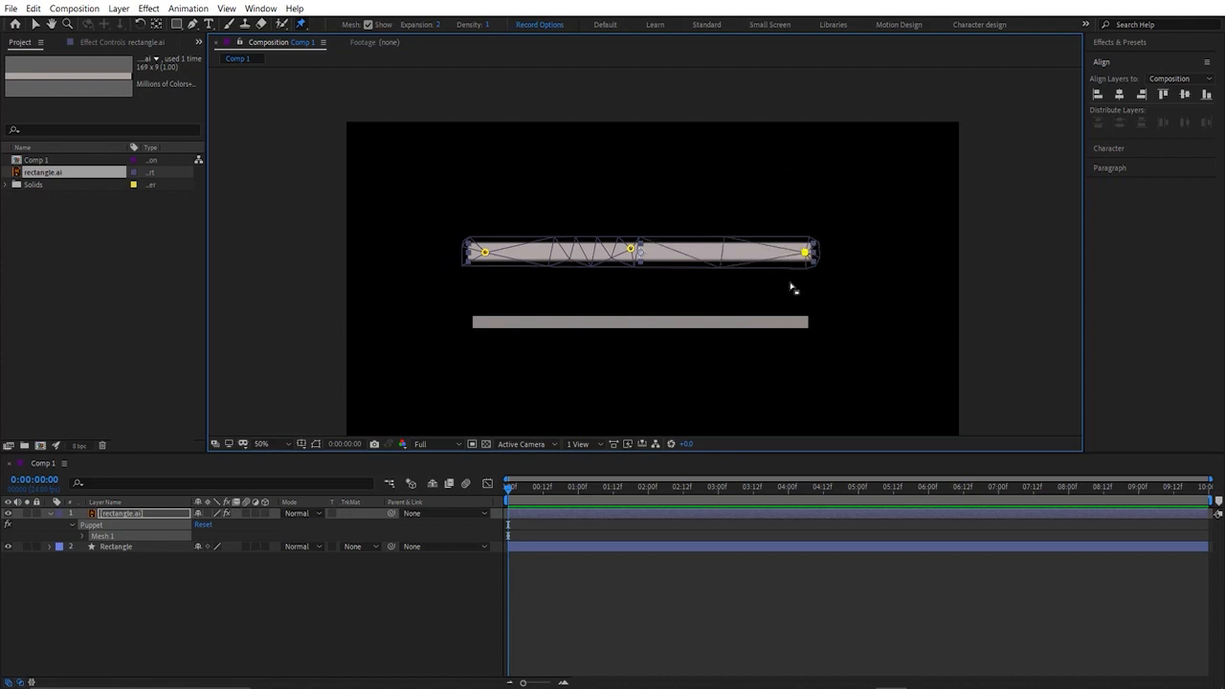
Step: Set the mesh density to 12 and try bending rectangle.ai with its left puppet pin
{"action": "mouse_move", "coordinate": [486, 251]}
{"action": "left_mouse_down"}
{"action": "mouse_move", "coordinate": [517, 203]}
{"action": "mouse_move", "coordinate": [617, 194]}
{"action": "mouse_move", "coordinate": [478, 197]}
{"action": "mouse_move", "coordinate": [486, 252]}
{"action": "left_mouse_up"}
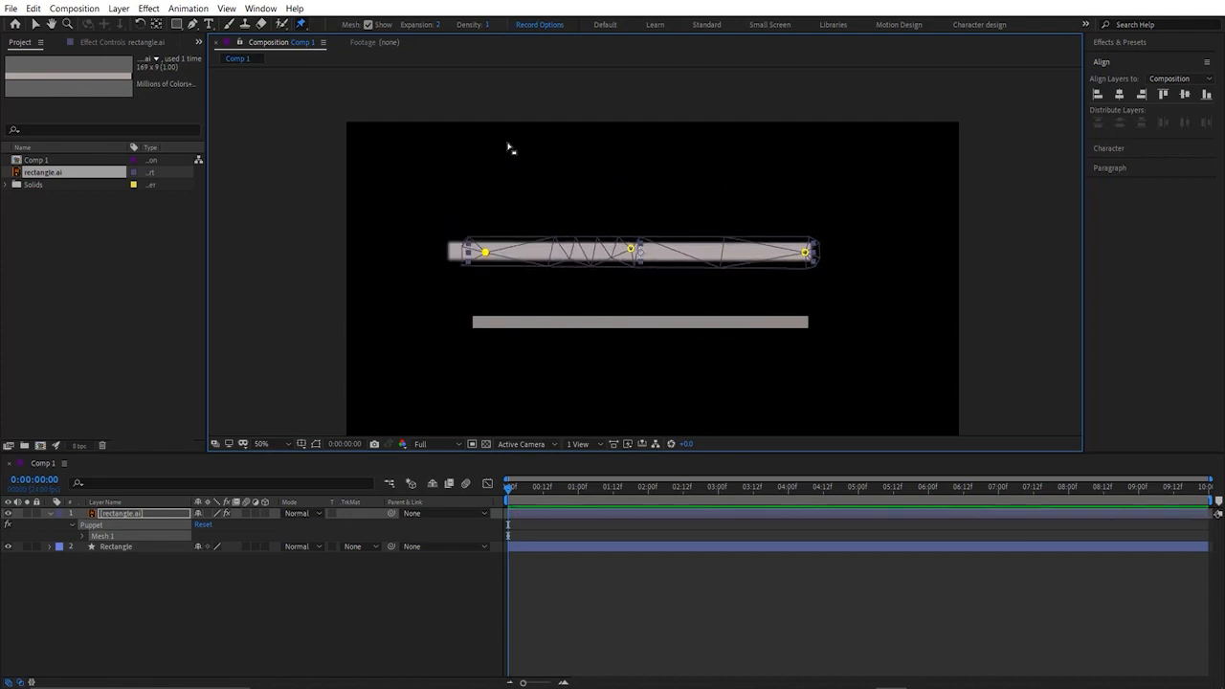
{"action": "left_click", "coordinate": [488, 25]}
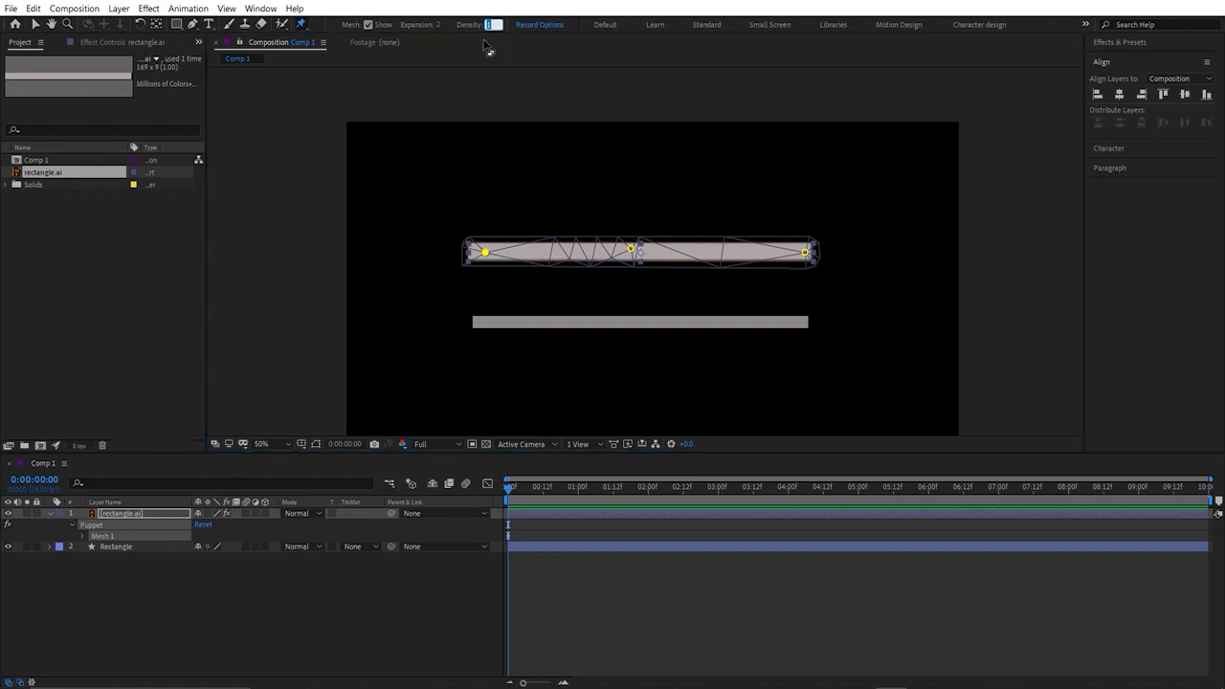
{"action": "type", "text": "12"}
{"action": "key", "text": "Return"}
{"action": "mouse_move", "coordinate": [485, 252]}
{"action": "left_mouse_down"}
{"action": "mouse_move", "coordinate": [497, 221]}
{"action": "mouse_move", "coordinate": [490, 237]}
{"action": "mouse_move", "coordinate": [507, 265]}
{"action": "mouse_move", "coordinate": [538, 278]}
{"action": "mouse_move", "coordinate": [481, 254]}
{"action": "left_mouse_up"}
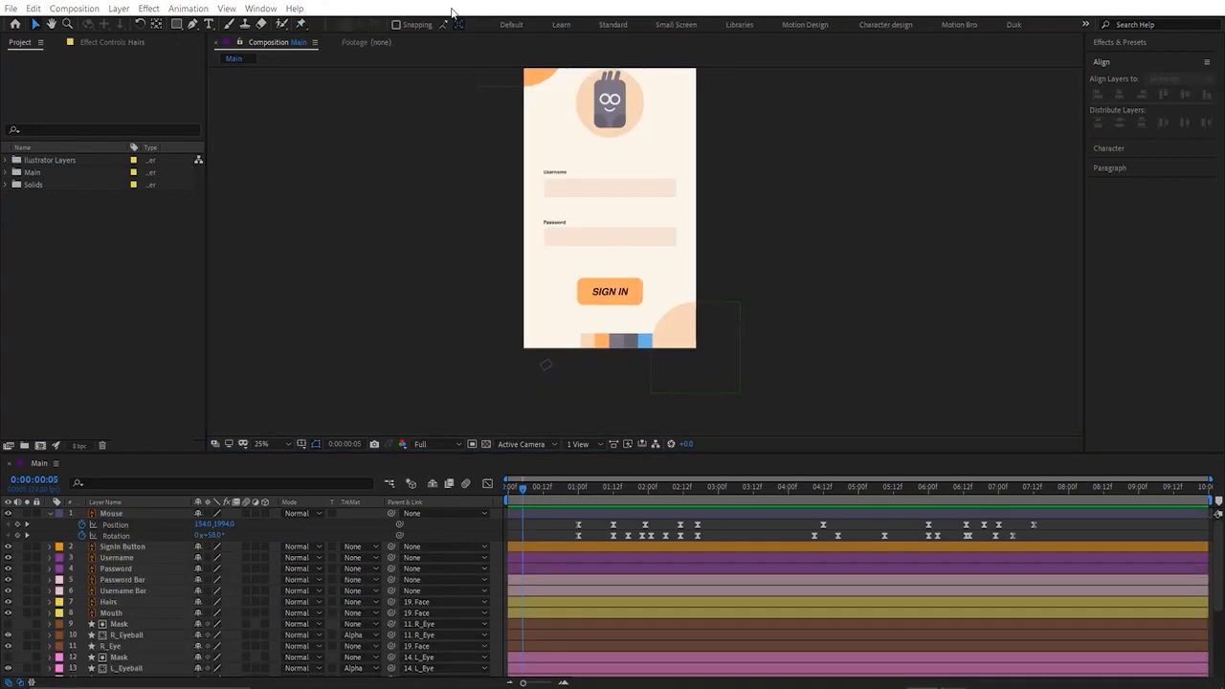
Step: Space out the Mouse layer's closing position and rotation keyframes to later times in Main and preview the motion
{"action": "left_click", "coordinate": [136, 513]}
{"action": "left_click_drag", "start_coordinate": [522, 488], "coordinate": [678, 509]}
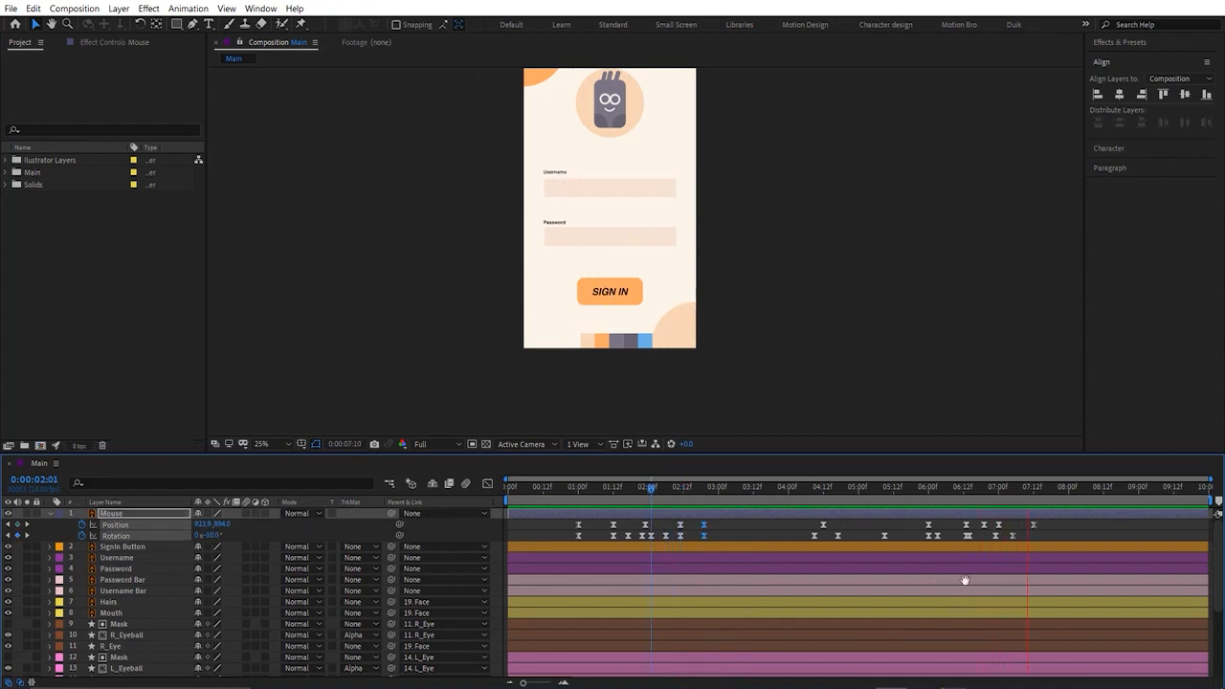
{"action": "left_click_drag", "start_coordinate": [1035, 498], "coordinate": [968, 523]}
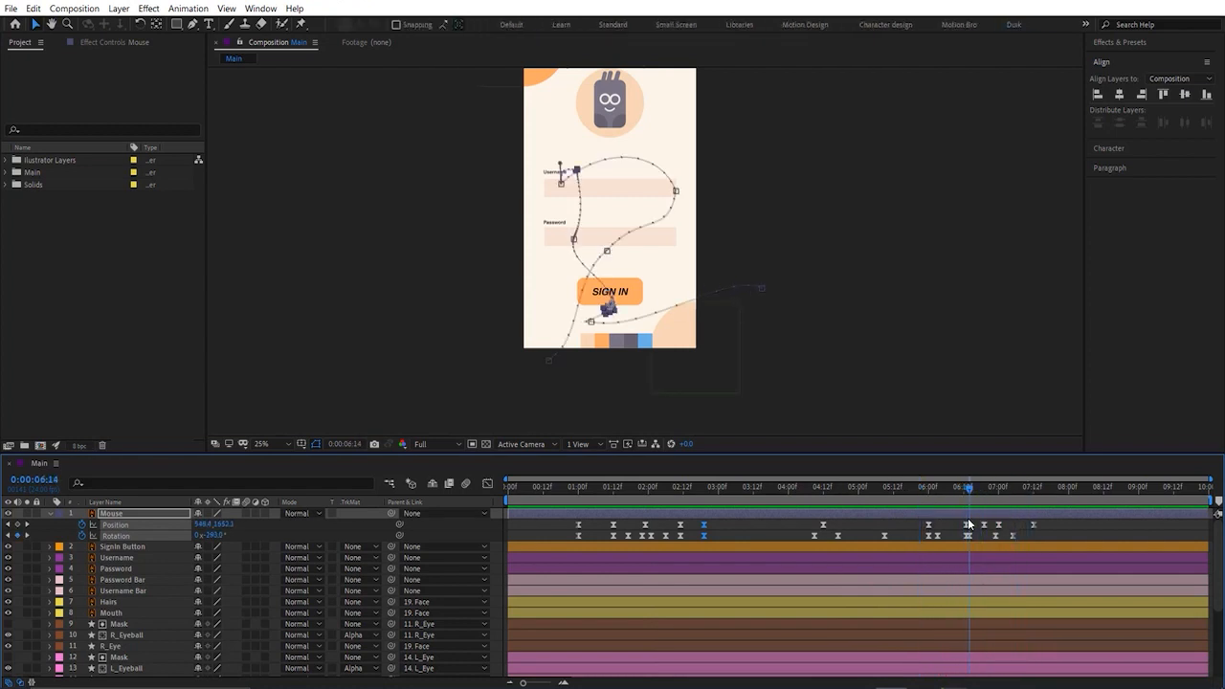
{"action": "left_click_drag", "start_coordinate": [1049, 521], "coordinate": [1022, 546]}
{"action": "left_click", "coordinate": [1145, 495]}
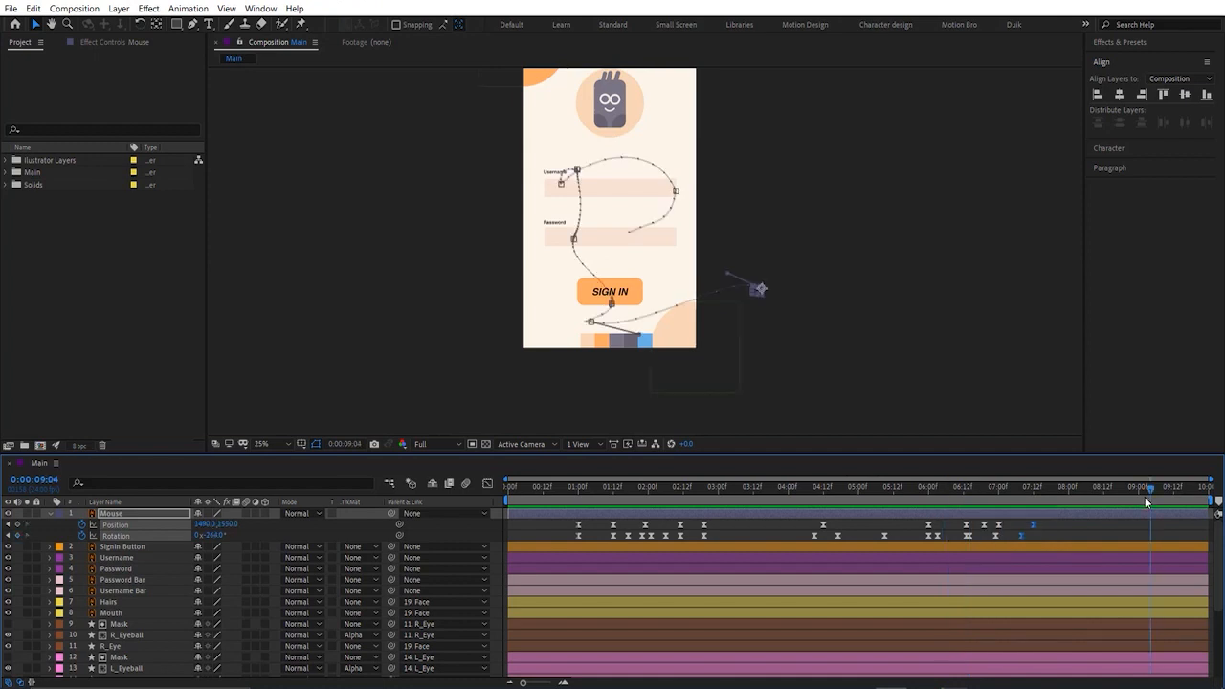
{"action": "left_click_drag", "start_coordinate": [1146, 491], "coordinate": [965, 488]}
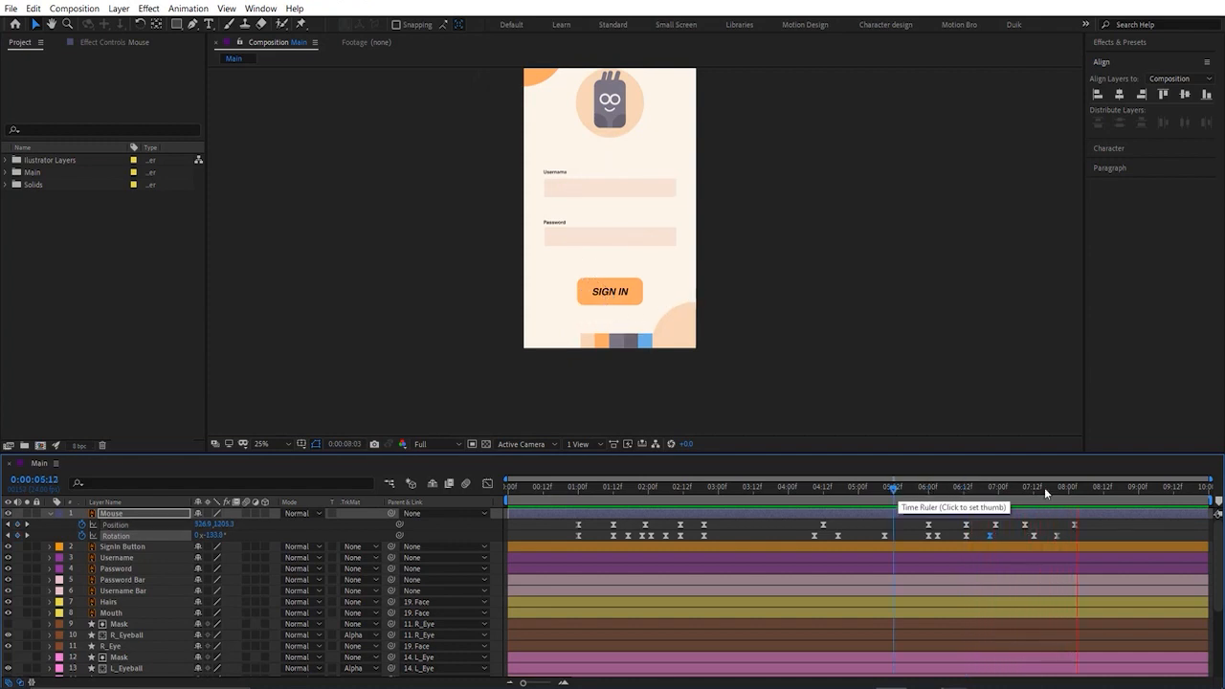
{"action": "key", "text": "space"}
Step: At 0:00:01:05, add puppet pins to the Mouse at its tip, middle and tail
{"action": "left_click_drag", "start_coordinate": [1100, 494], "coordinate": [592, 490]}
{"action": "scroll", "coordinate": [586, 285], "scroll_direction": "up", "scroll_amount": 2}
{"action": "scroll", "coordinate": [563, 303], "scroll_direction": "up", "scroll_amount": 2}
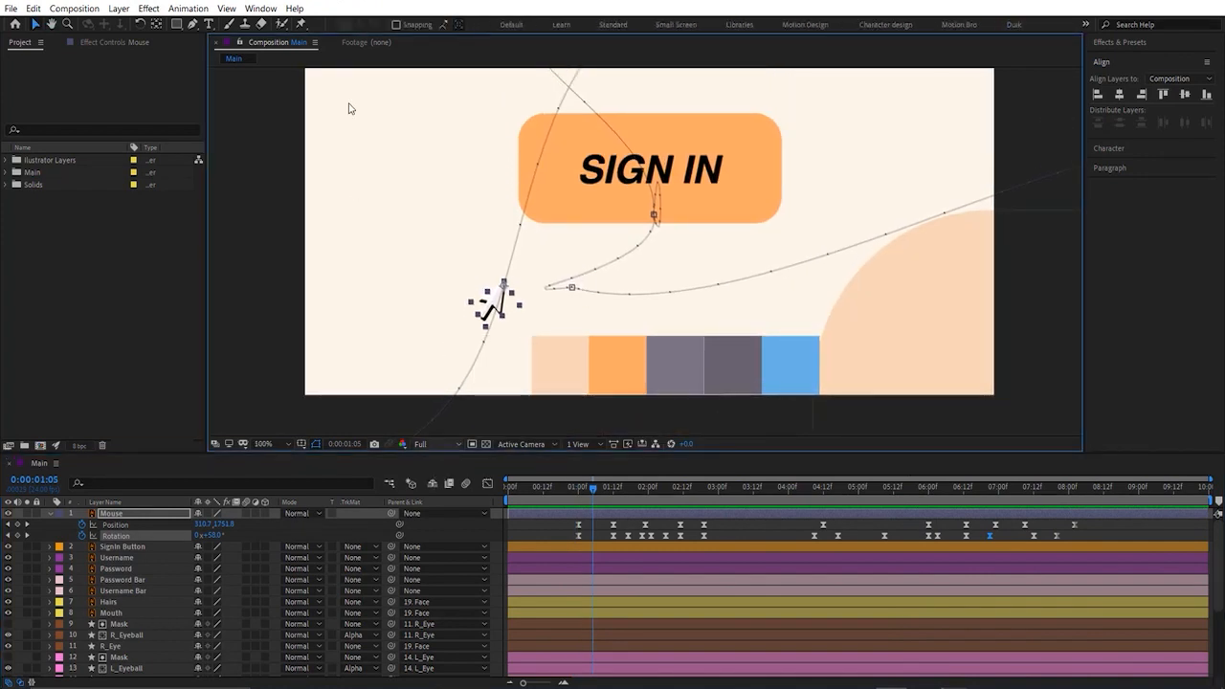
{"action": "left_click", "coordinate": [300, 24]}
{"action": "left_click", "coordinate": [437, 254]}
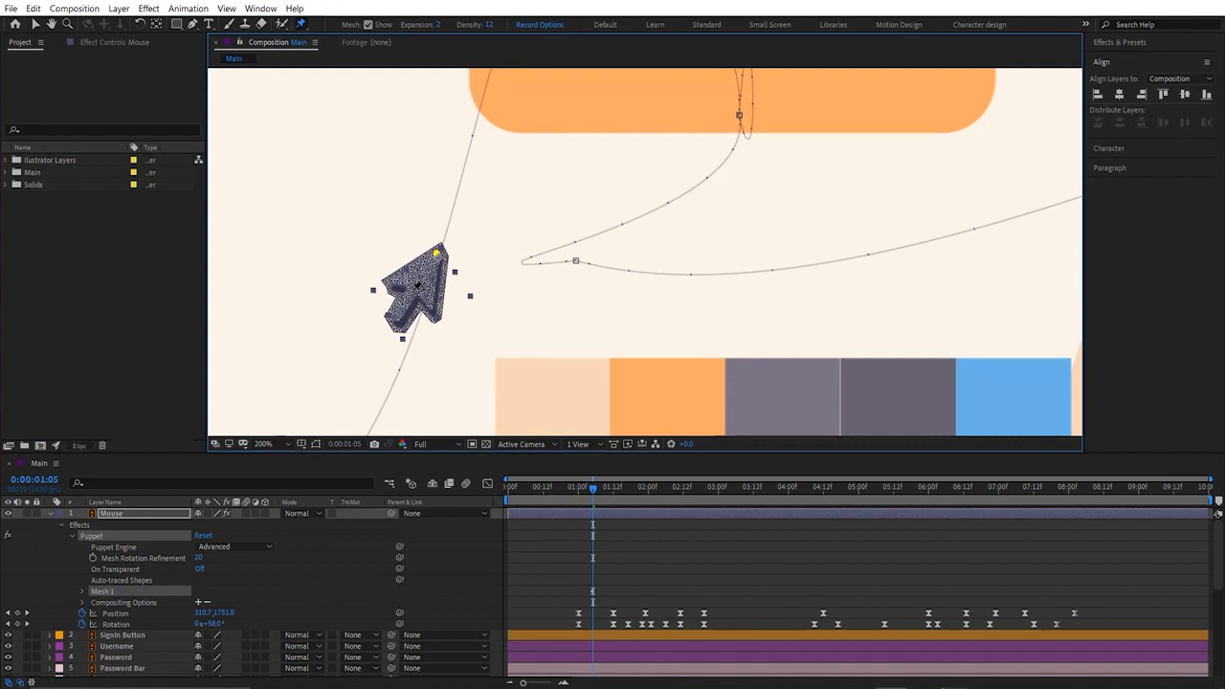
{"action": "left_click", "coordinate": [411, 290]}
{"action": "left_click", "coordinate": [396, 323]}
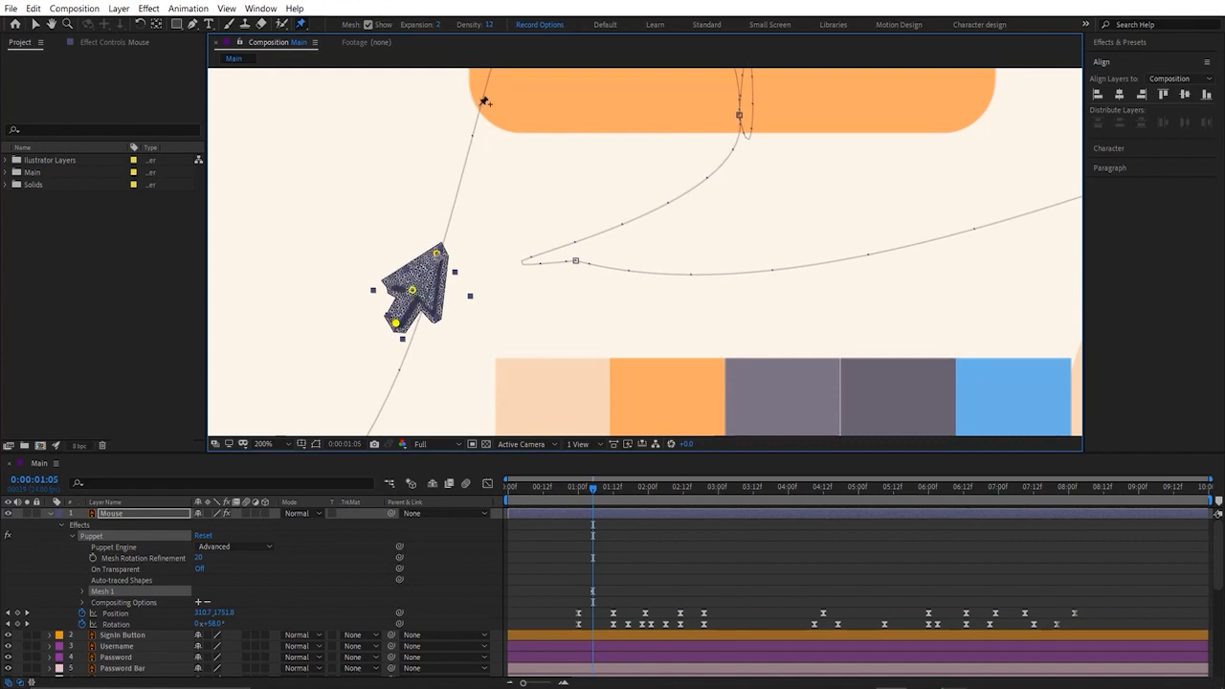
Step: Set the Mouse's mesh expansion to 1 and density to 10, and hide the mesh
{"action": "left_click", "coordinate": [488, 28]}
{"action": "type", "text": "10"}
{"action": "key", "text": "Return"}
{"action": "scroll", "coordinate": [522, 230], "scroll_direction": "down", "scroll_amount": 2}
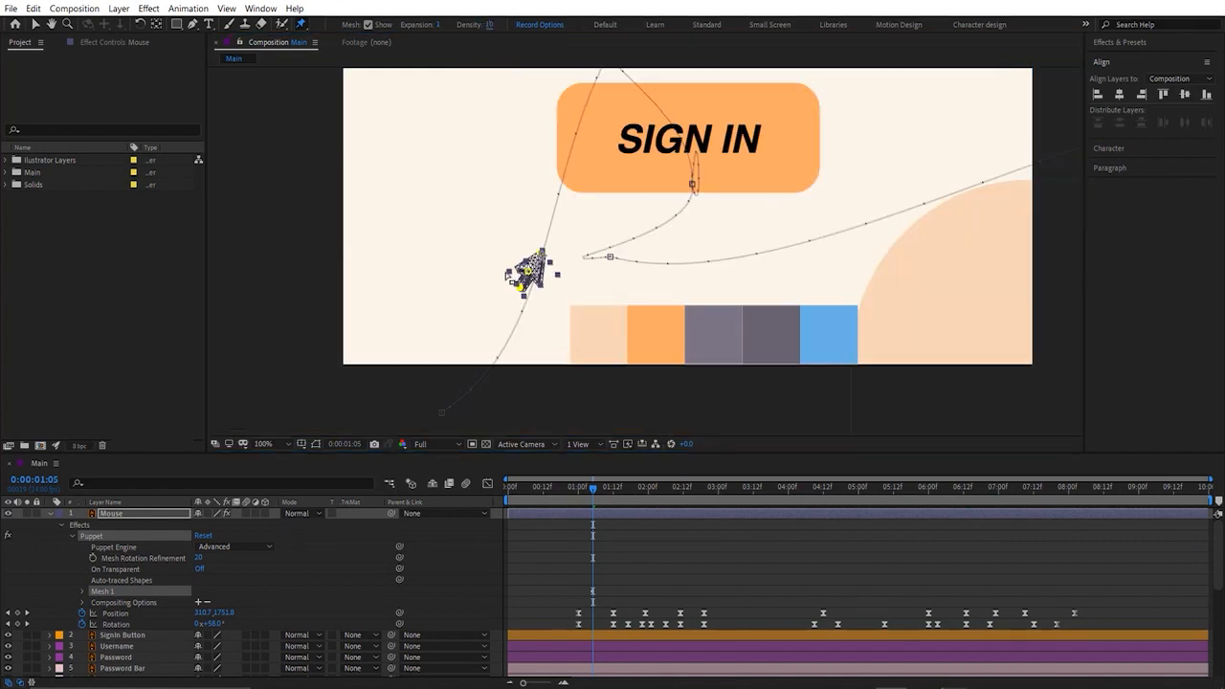
{"action": "scroll", "coordinate": [580, 297], "scroll_direction": "up", "scroll_amount": 2}
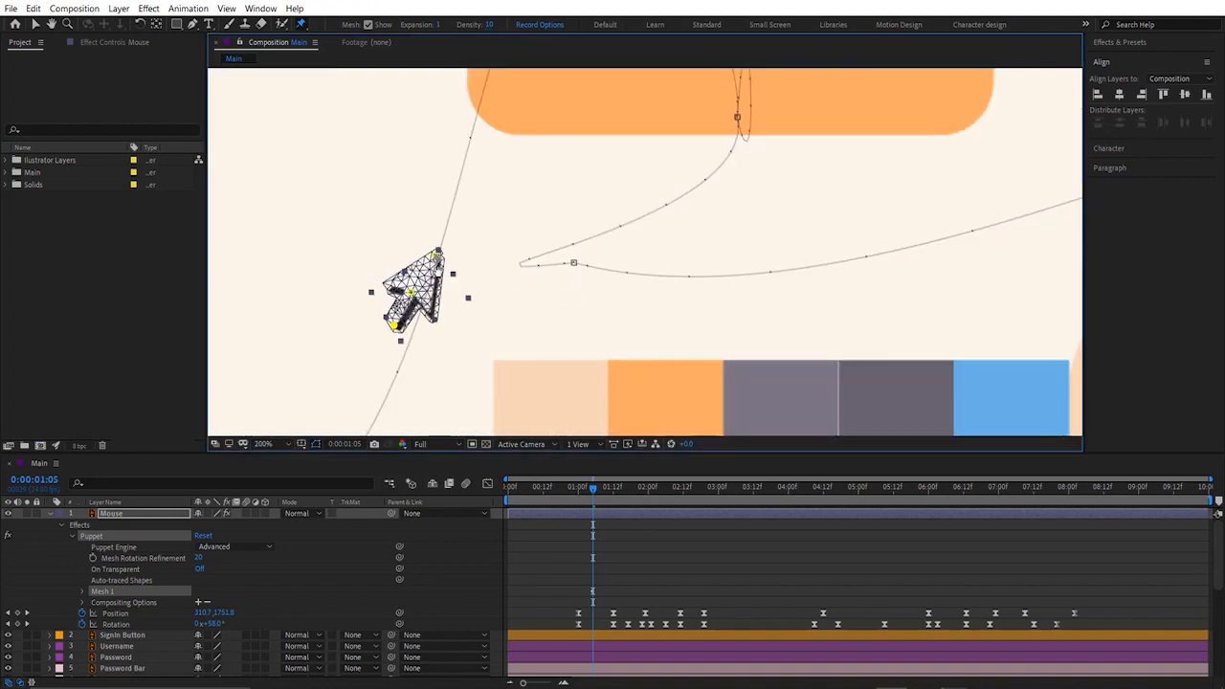
{"action": "left_click_drag", "start_coordinate": [437, 269], "coordinate": [481, 206]}
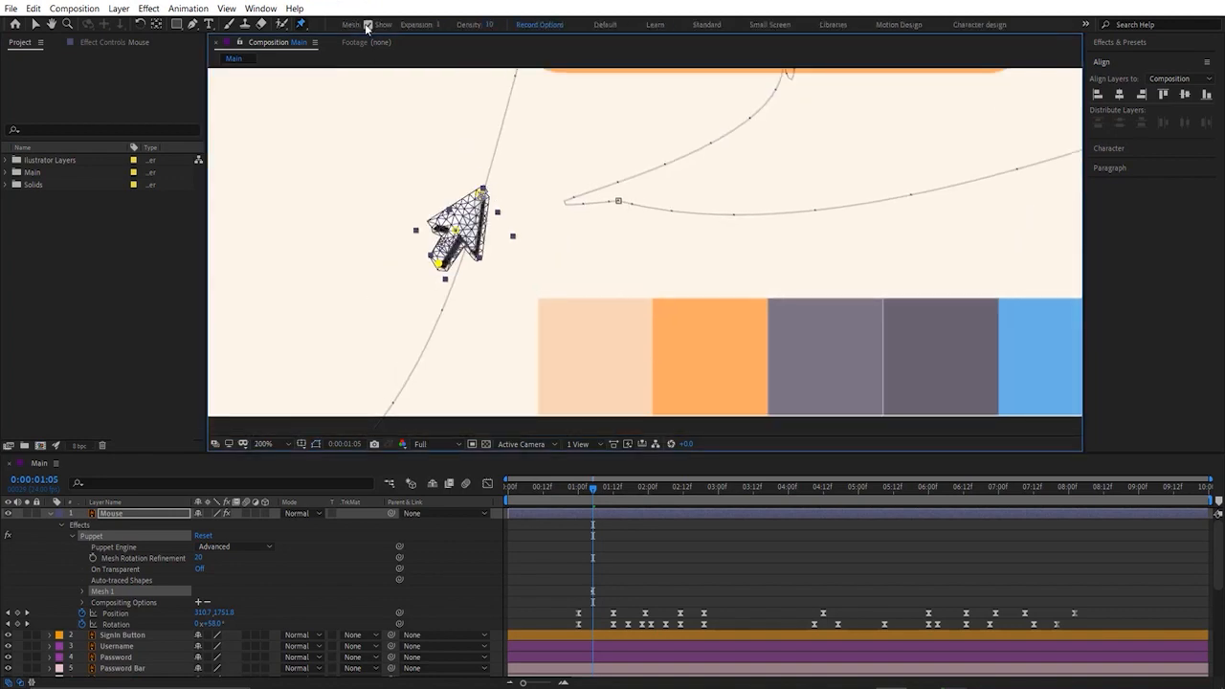
{"action": "left_click", "coordinate": [367, 25]}
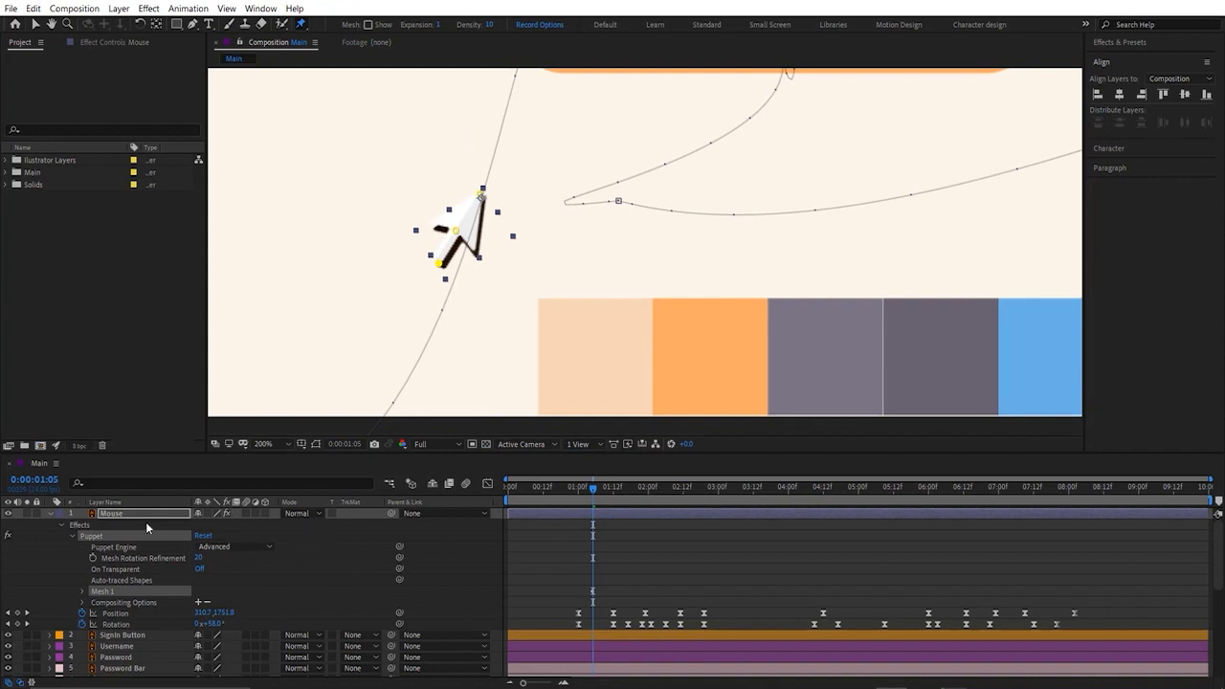
Step: Show only the Mouse's animated properties and bend its tail and middle with the puppet pins from 0:00:01:05
{"action": "key", "text": "u"}
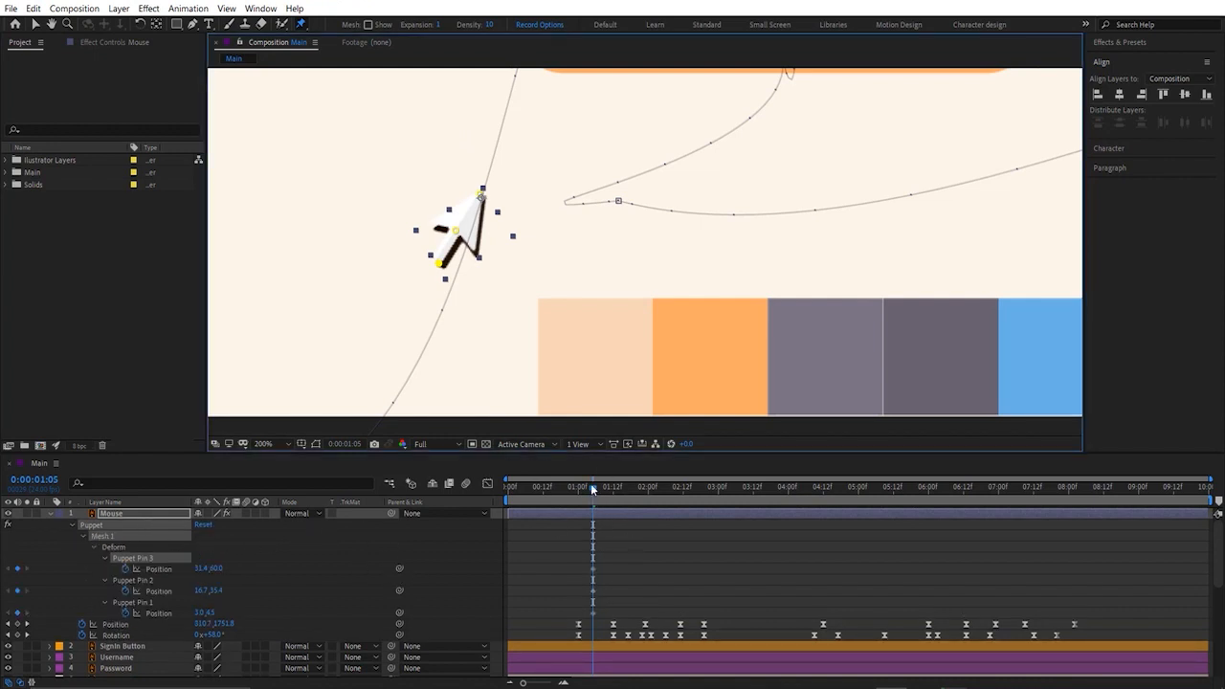
{"action": "scroll", "coordinate": [505, 275], "scroll_direction": "down", "scroll_amount": 1}
{"action": "scroll", "coordinate": [540, 292], "scroll_direction": "up", "scroll_amount": 1}
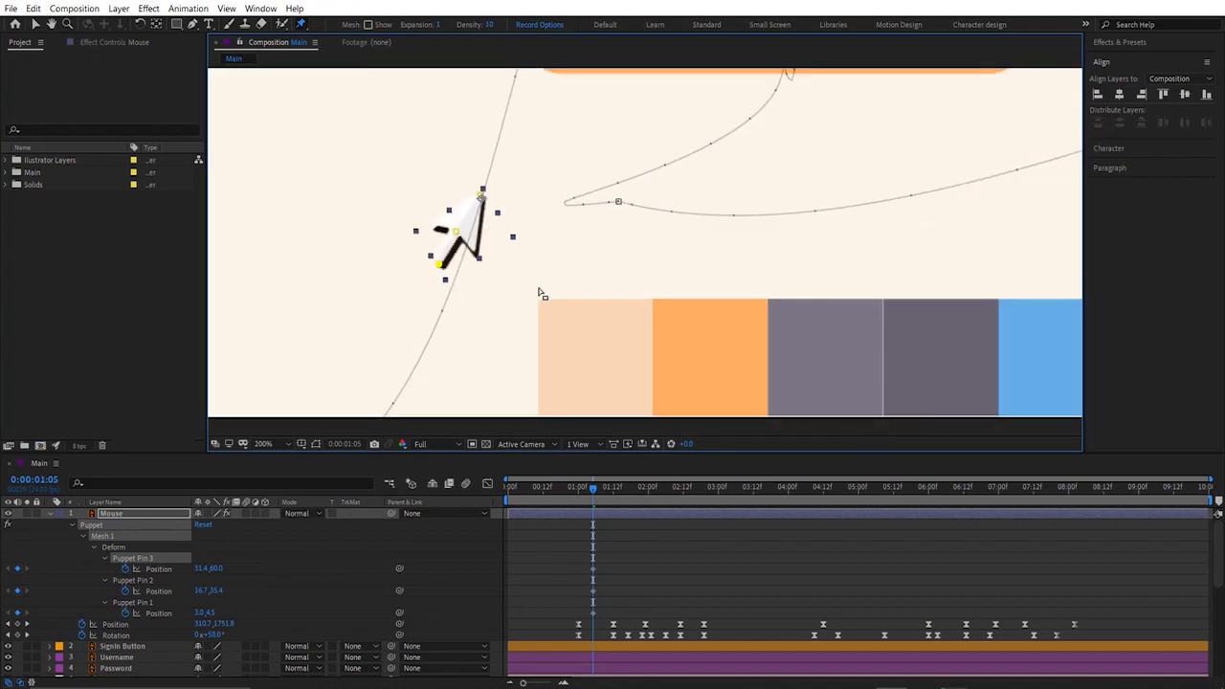
{"action": "left_click_drag", "start_coordinate": [439, 263], "coordinate": [431, 258]}
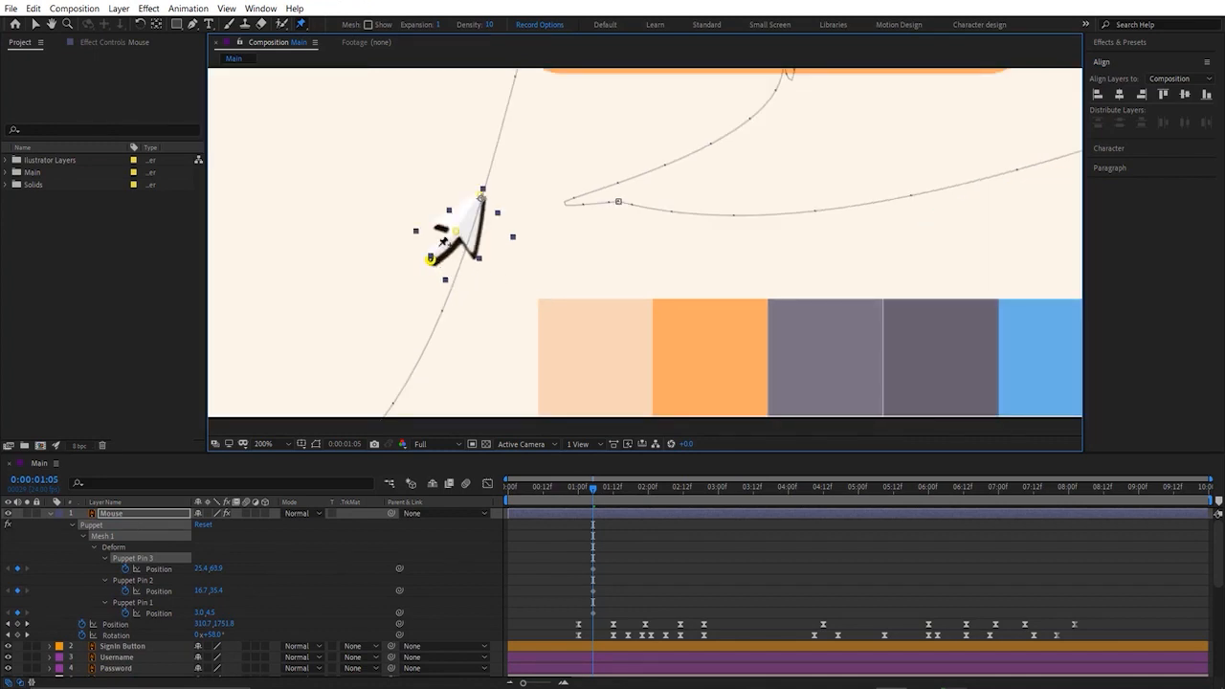
{"action": "left_click", "coordinate": [457, 234]}
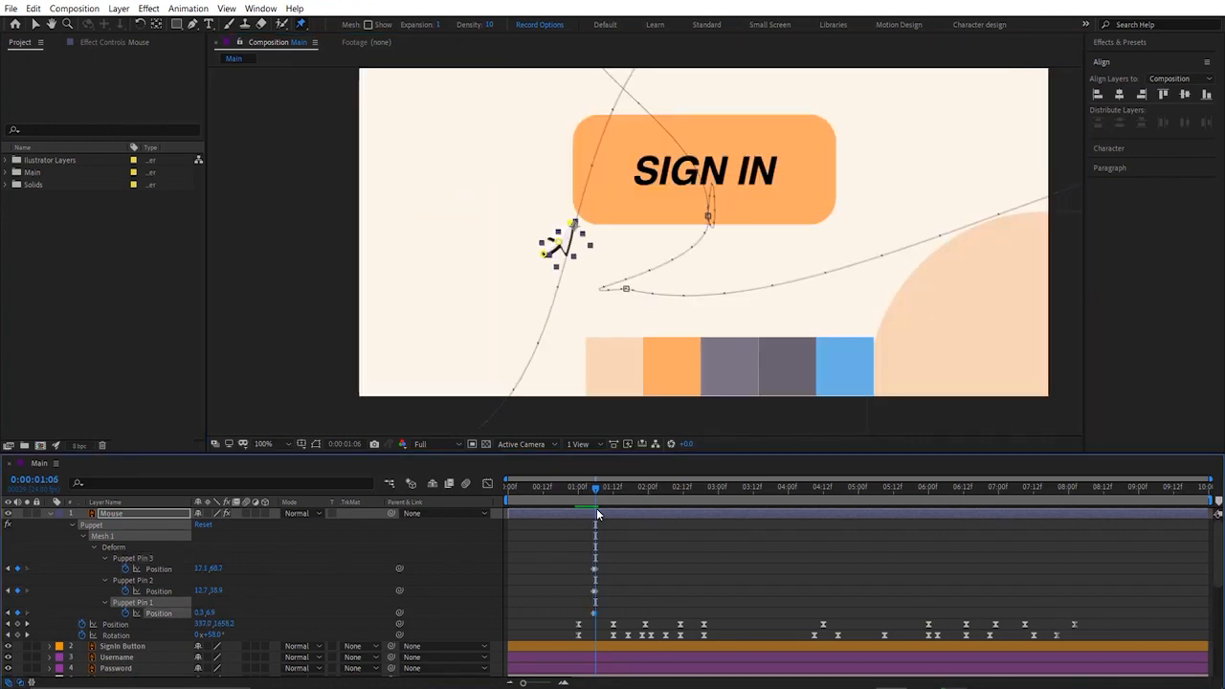
Step: Restore the Mouse's undeformed pin pose at 0:00:01:07 and bend its tail the opposite way at 0:00:01:09
{"action": "left_click_drag", "start_coordinate": [597, 510], "coordinate": [599, 512]}
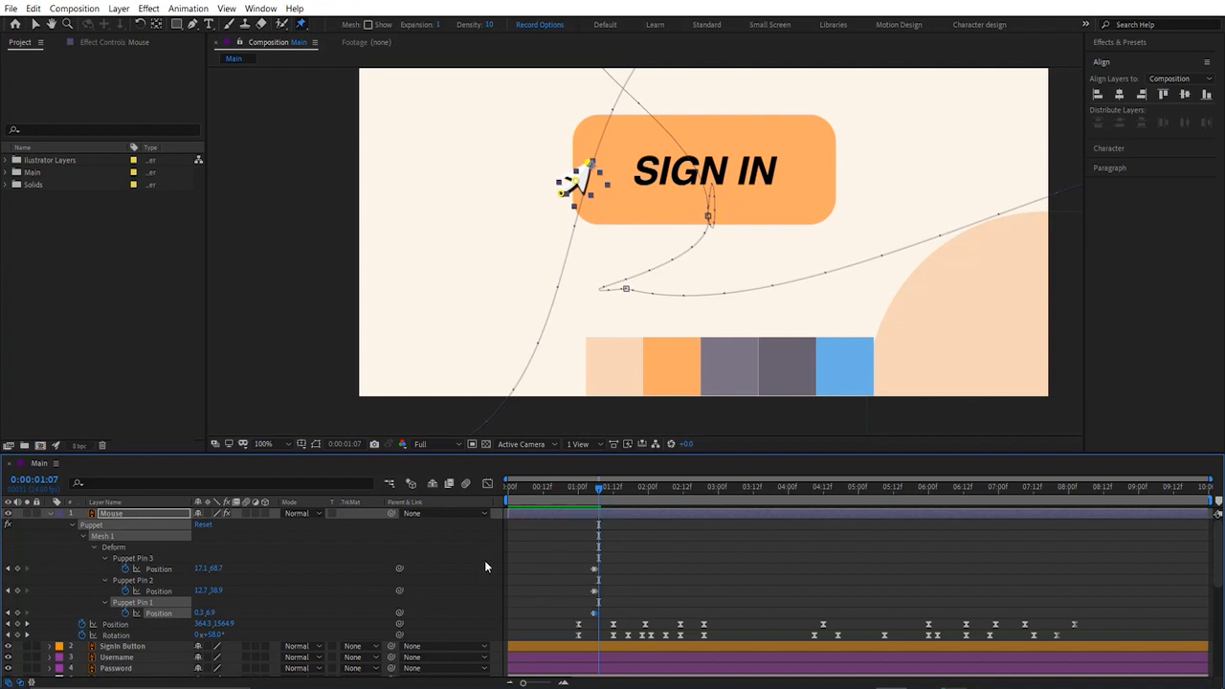
{"action": "left_click_drag", "start_coordinate": [523, 684], "coordinate": [539, 686]}
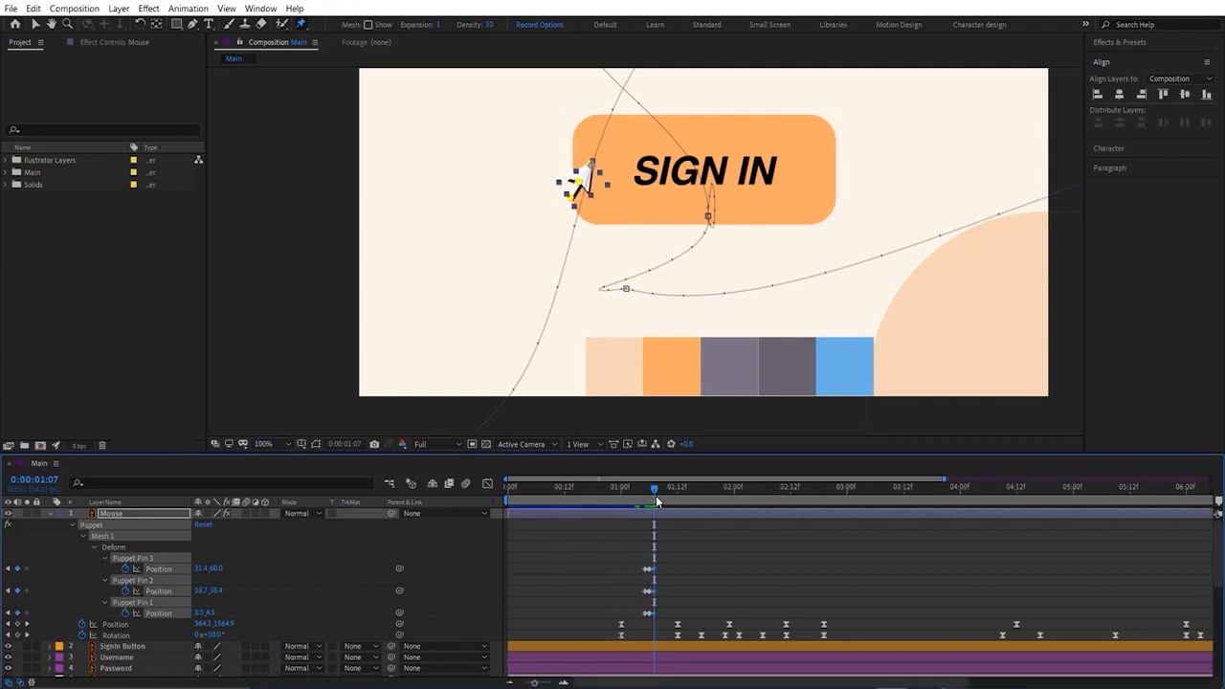
{"action": "left_click_drag", "start_coordinate": [657, 498], "coordinate": [665, 501]}
{"action": "left_click_drag", "start_coordinate": [694, 171], "coordinate": [621, 430]}
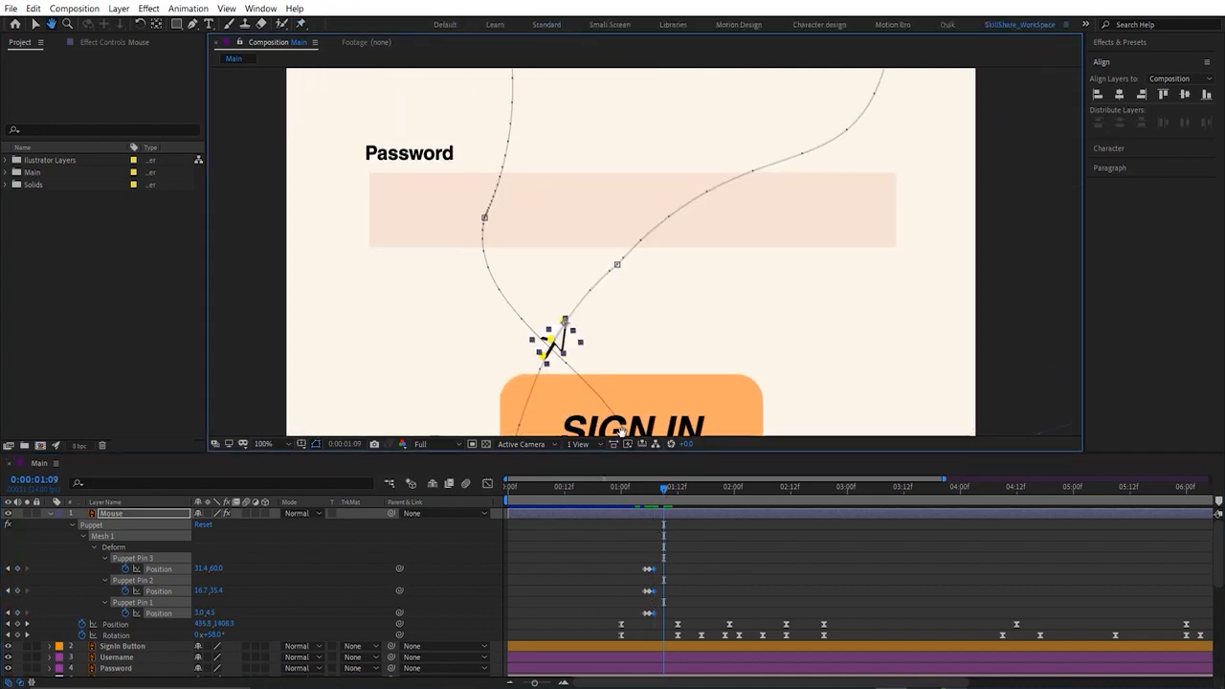
{"action": "left_click", "coordinate": [709, 559]}
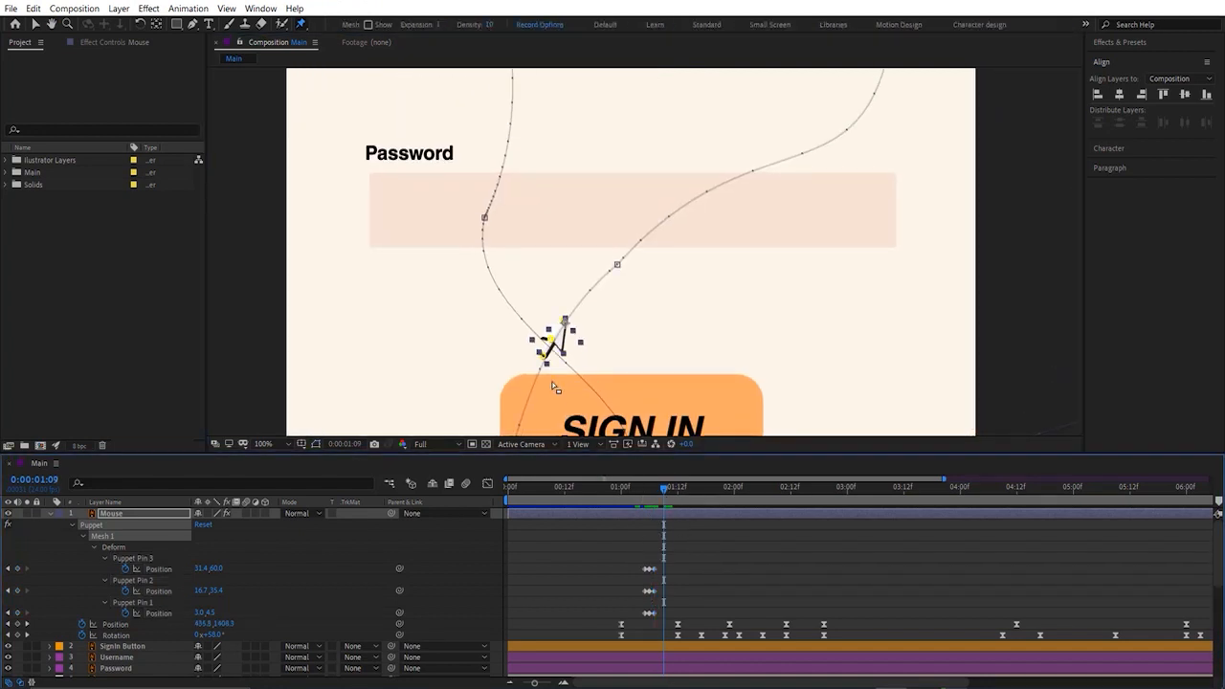
{"action": "left_click_drag", "start_coordinate": [544, 352], "coordinate": [568, 332]}
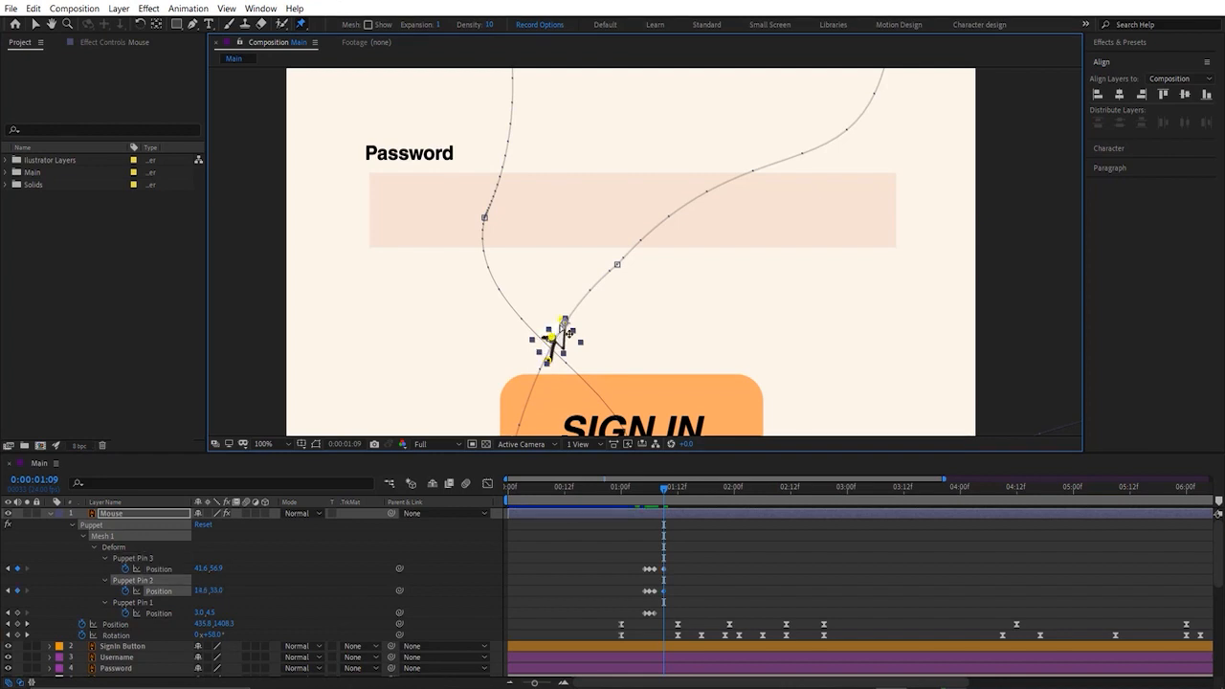
Step: Keyframe bent Mouse pin poses at 0:00:01:12 and 0:00:01:15 as it moves up over the Password bar
{"action": "left_click", "coordinate": [680, 490]}
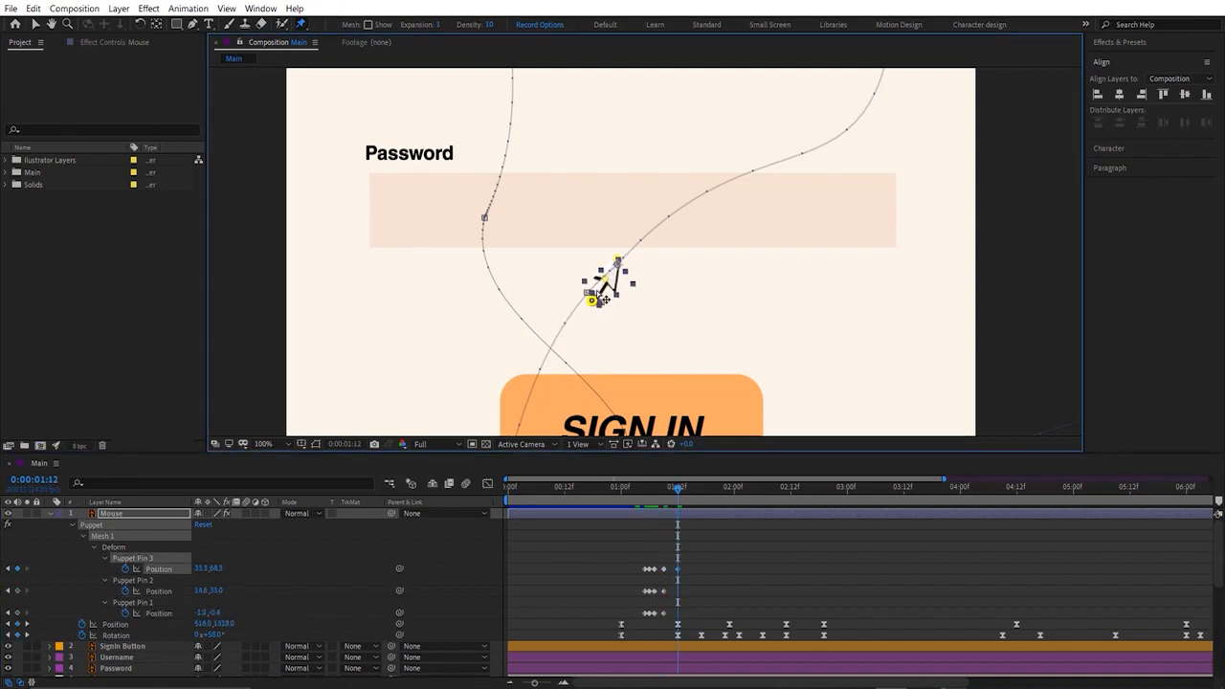
{"action": "left_click_drag", "start_coordinate": [687, 492], "coordinate": [693, 492]}
{"action": "left_click_drag", "start_coordinate": [637, 251], "coordinate": [650, 226]}
{"action": "left_click_drag", "start_coordinate": [670, 212], "coordinate": [668, 209]}
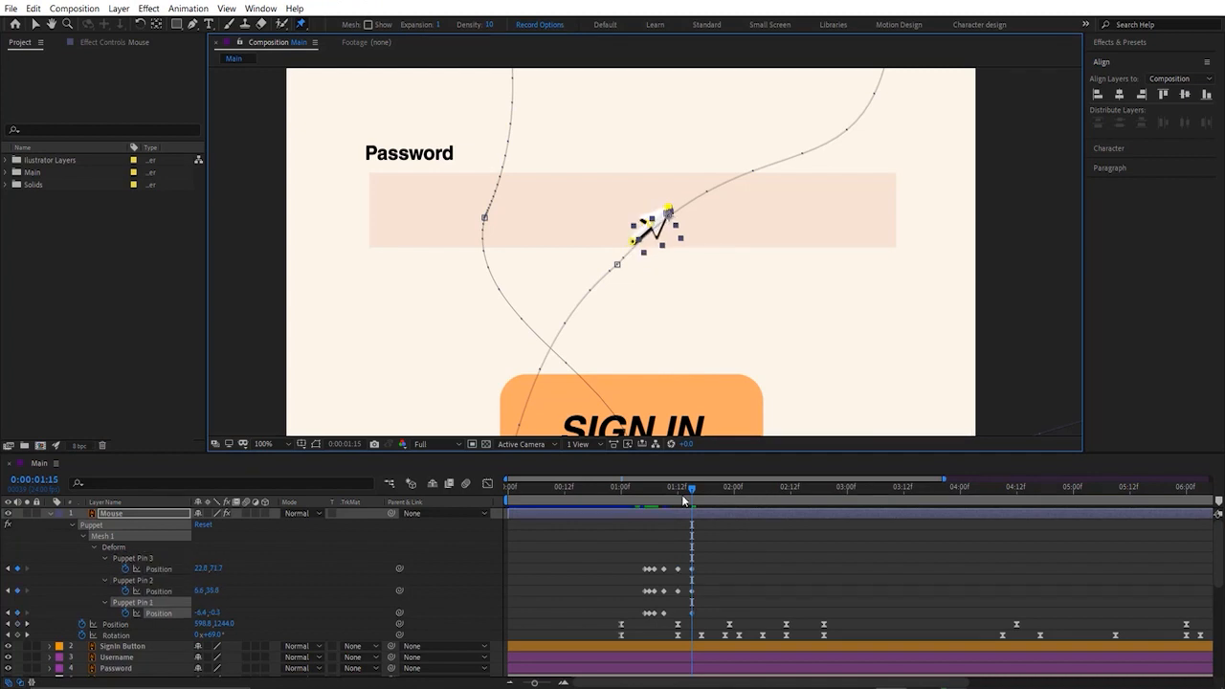
Step: Copy the 0:00:01:15 pin keyframes to about 0:00:01:19 and adjust the middle and tail pins at 0:00:01:20
{"action": "left_click_drag", "start_coordinate": [691, 492], "coordinate": [710, 491]}
{"action": "left_click_drag", "start_coordinate": [700, 572], "coordinate": [689, 622]}
{"action": "left_click_drag", "start_coordinate": [854, 319], "coordinate": [772, 341]}
{"action": "left_click_drag", "start_coordinate": [710, 489], "coordinate": [716, 493]}
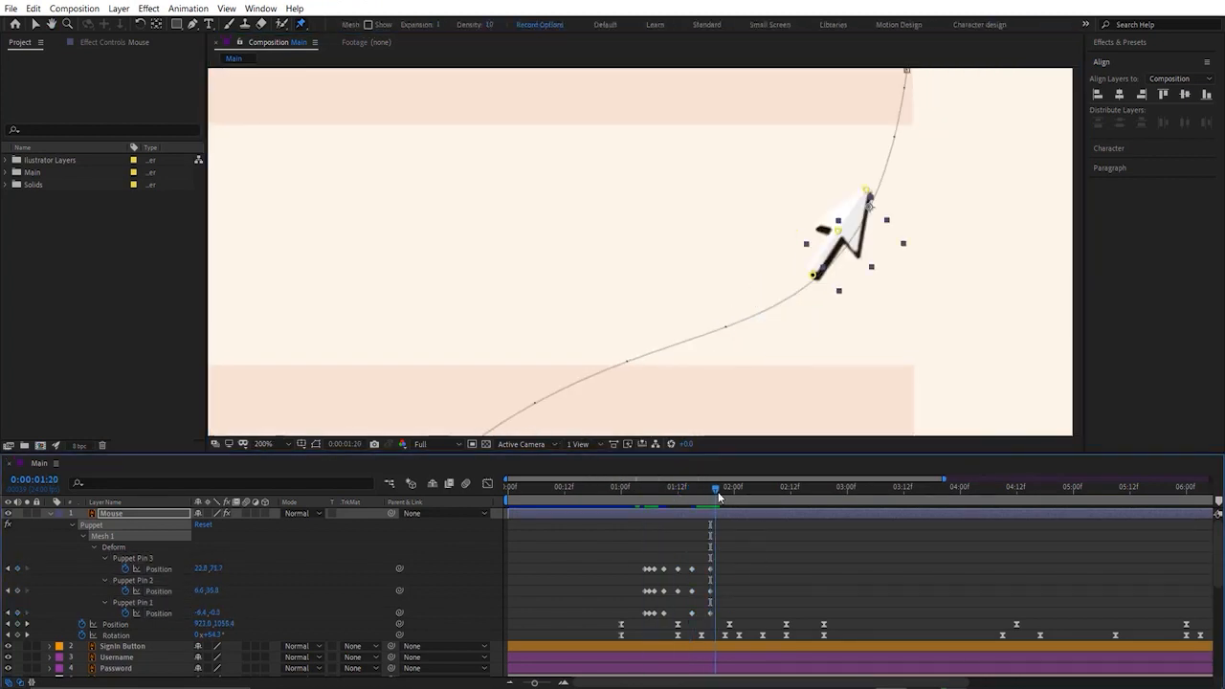
{"action": "left_click_drag", "start_coordinate": [842, 236], "coordinate": [848, 242]}
{"action": "left_click_drag", "start_coordinate": [818, 276], "coordinate": [813, 264]}
Step: Bend the Mouse with its tail and tip pins at 0:00:02:00, beside the end of the Username bar
{"action": "scroll", "coordinate": [816, 270], "scroll_direction": "down", "scroll_amount": 1}
{"action": "left_click_drag", "start_coordinate": [715, 490], "coordinate": [728, 493]}
{"action": "scroll", "coordinate": [690, 257], "scroll_direction": "up", "scroll_amount": 1}
{"action": "left_click_drag", "start_coordinate": [770, 182], "coordinate": [745, 247]}
{"action": "left_click_drag", "start_coordinate": [751, 290], "coordinate": [753, 283]}
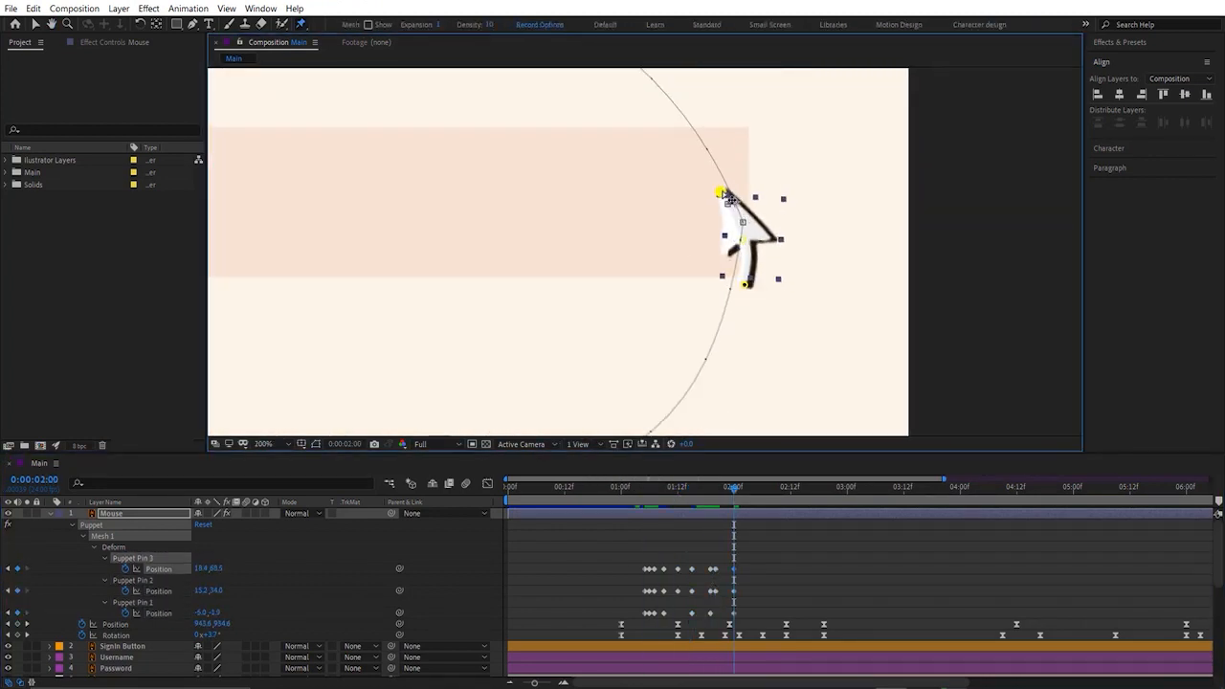
{"action": "left_click_drag", "start_coordinate": [721, 195], "coordinate": [725, 195]}
Step: Bend the Mouse with a puppet pin at about 0:00:02:04 as it arcs above the Username bar
{"action": "left_click_drag", "start_coordinate": [734, 489], "coordinate": [753, 491]}
{"action": "left_click_drag", "start_coordinate": [642, 283], "coordinate": [722, 424]}
{"action": "left_click_drag", "start_coordinate": [679, 286], "coordinate": [632, 264]}
{"action": "scroll", "coordinate": [634, 268], "scroll_direction": "down", "scroll_amount": 1}
Step: Reuse the first undeformed pin keyframes at 0:00:02:07 and bend the Mouse's tail from that pose
{"action": "left_click_drag", "start_coordinate": [751, 489], "coordinate": [766, 490]}
{"action": "left_click", "coordinate": [645, 570]}
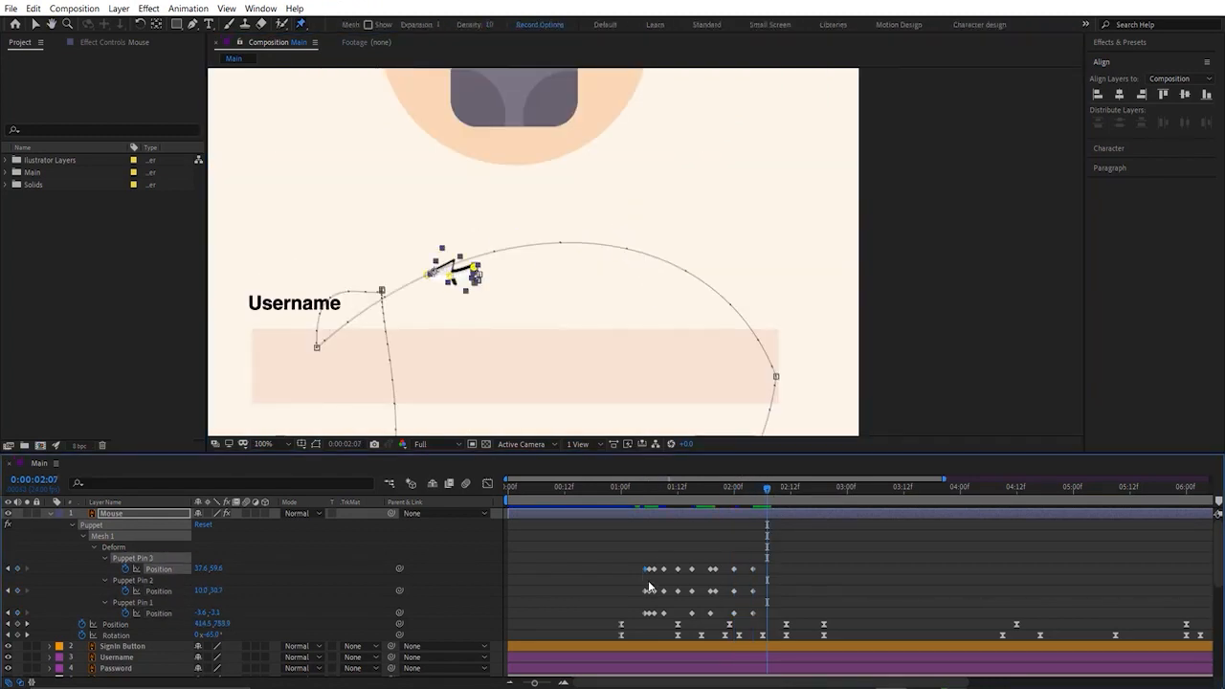
{"action": "left_click", "coordinate": [645, 592]}
{"action": "scroll", "coordinate": [479, 287], "scroll_direction": "up", "scroll_amount": 1}
{"action": "left_click_drag", "start_coordinate": [526, 252], "coordinate": [602, 275]}
{"action": "left_click_drag", "start_coordinate": [514, 289], "coordinate": [509, 270]}
Step: Bend the Mouse's middle and tail pins at 0:00:02:10, where it reaches the Username bar
{"action": "scroll", "coordinate": [541, 263], "scroll_direction": "down", "scroll_amount": 1}
{"action": "left_click_drag", "start_coordinate": [766, 490], "coordinate": [782, 497]}
{"action": "scroll", "coordinate": [486, 393], "scroll_direction": "up", "scroll_amount": 1}
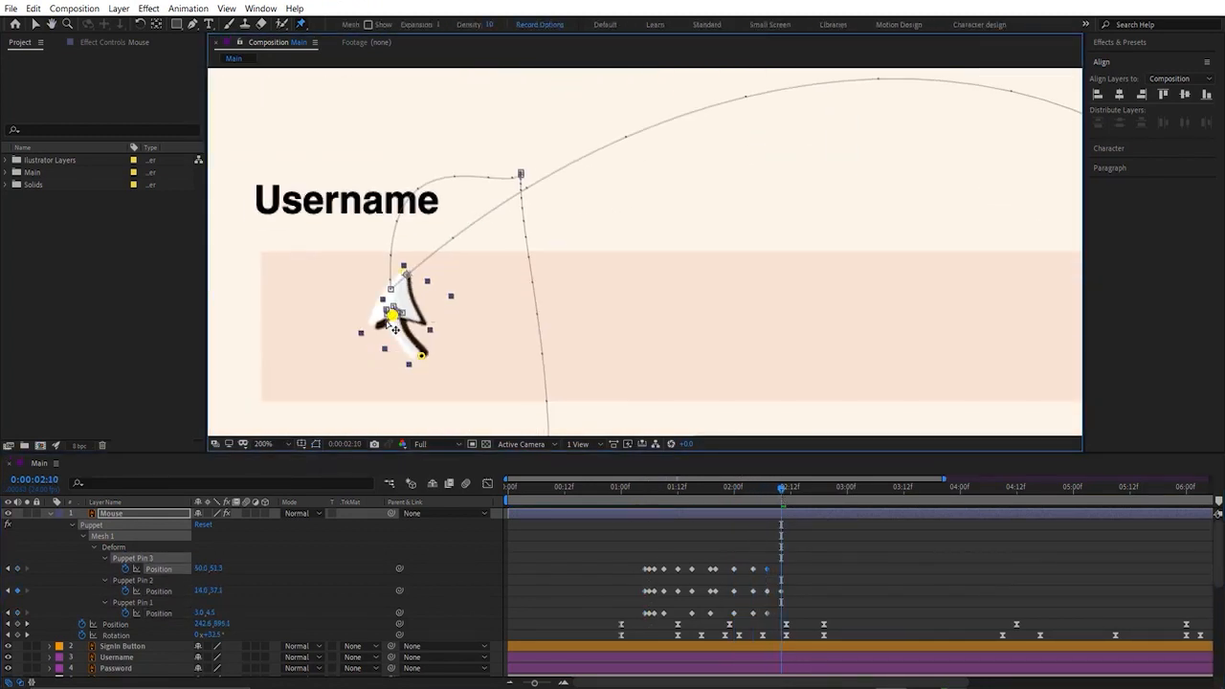
{"action": "left_click_drag", "start_coordinate": [392, 315], "coordinate": [412, 312]}
{"action": "left_click_drag", "start_coordinate": [423, 334], "coordinate": [408, 355]}
{"action": "left_click_drag", "start_coordinate": [411, 312], "coordinate": [395, 318]}
Step: Copy the first undeformed keyframes of all three Mouse pins to about 0:00:02:12
{"action": "mouse_move", "coordinate": [781, 490]}
{"action": "left_mouse_down"}
{"action": "mouse_move", "coordinate": [759, 499]}
{"action": "mouse_move", "coordinate": [795, 492]}
{"action": "left_mouse_up"}
{"action": "left_click", "coordinate": [645, 570]}
{"action": "key", "text": "ctrl+c"}
{"action": "key", "text": "ctrl+v"}
{"action": "left_click", "coordinate": [646, 592]}
{"action": "key", "text": "ctrl+c"}
{"action": "key", "text": "ctrl+v"}
{"action": "left_click", "coordinate": [645, 614]}
{"action": "key", "text": "ctrl+c"}
{"action": "key", "text": "ctrl+v"}
Step: Slightly shift the Mouse's tail, middle and tip pins at 0:00:02:13
{"action": "scroll", "coordinate": [435, 264], "scroll_direction": "up", "scroll_amount": 1}
{"action": "left_click_drag", "start_coordinate": [550, 389], "coordinate": [559, 391]}
{"action": "left_click_drag", "start_coordinate": [532, 318], "coordinate": [539, 317]}
{"action": "left_click_drag", "start_coordinate": [520, 230], "coordinate": [524, 232]}
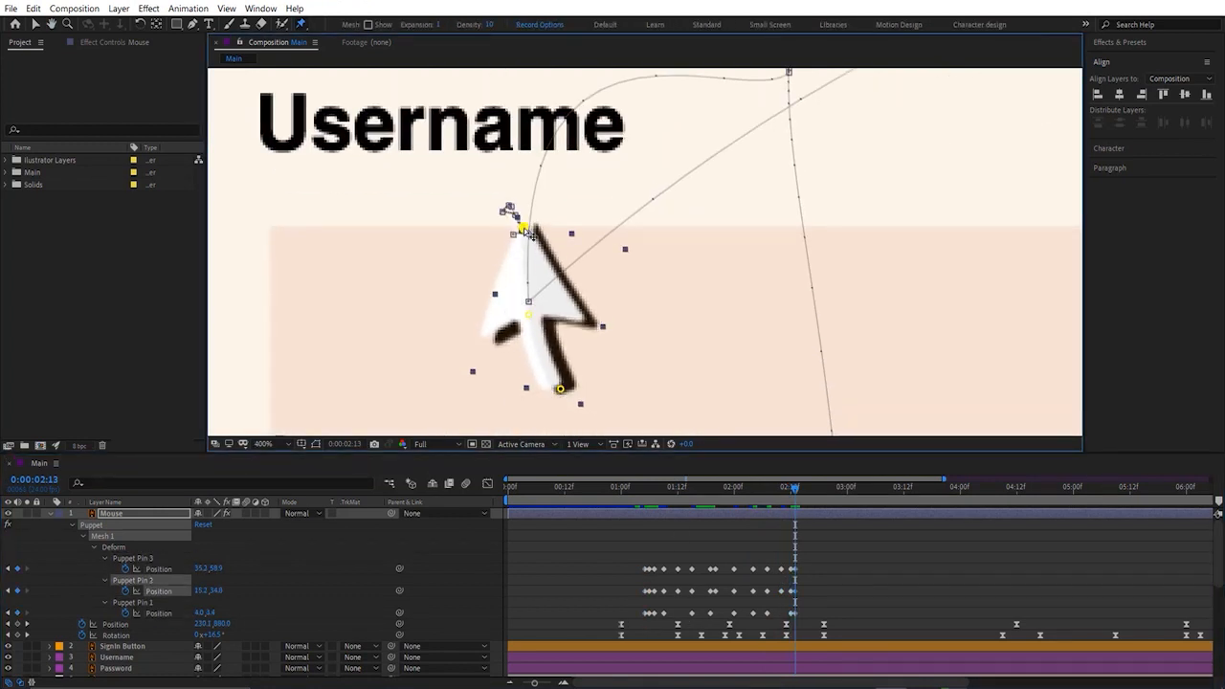
Step: Bend the Mouse's tail and middle pins at 0:00:02:15 as it turns over the Username label
{"action": "scroll", "coordinate": [526, 236], "scroll_direction": "down", "scroll_amount": 1}
{"action": "left_click_drag", "start_coordinate": [796, 491], "coordinate": [805, 492]}
{"action": "left_click_drag", "start_coordinate": [690, 196], "coordinate": [692, 176]}
{"action": "left_click_drag", "start_coordinate": [655, 191], "coordinate": [648, 188]}
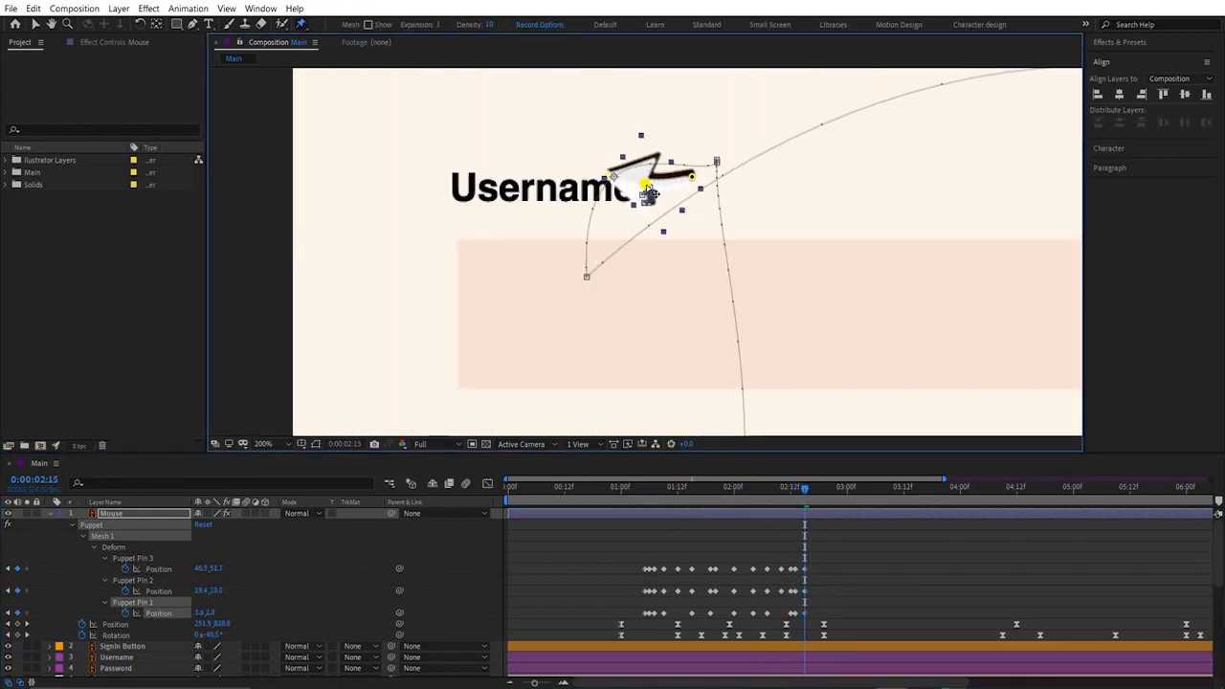
Step: Copy the first undeformed pin keyframes to the Mouse's position keyframe at about 0:00:02:19
{"action": "left_click", "coordinate": [645, 570]}
{"action": "key", "text": "ctrl+c"}
{"action": "key", "text": "ctrl+v"}
{"action": "left_click", "coordinate": [645, 591]}
{"action": "left_click_drag", "start_coordinate": [805, 490], "coordinate": [1041, 593]}
{"action": "key", "text": "ctrl+c"}
{"action": "key", "text": "ctrl+v"}
Step: Add position keyframes for all three Mouse pins at 0:00:04:17 to hold the undeformed pose
{"action": "scroll", "coordinate": [744, 249], "scroll_direction": "down", "scroll_amount": 1}
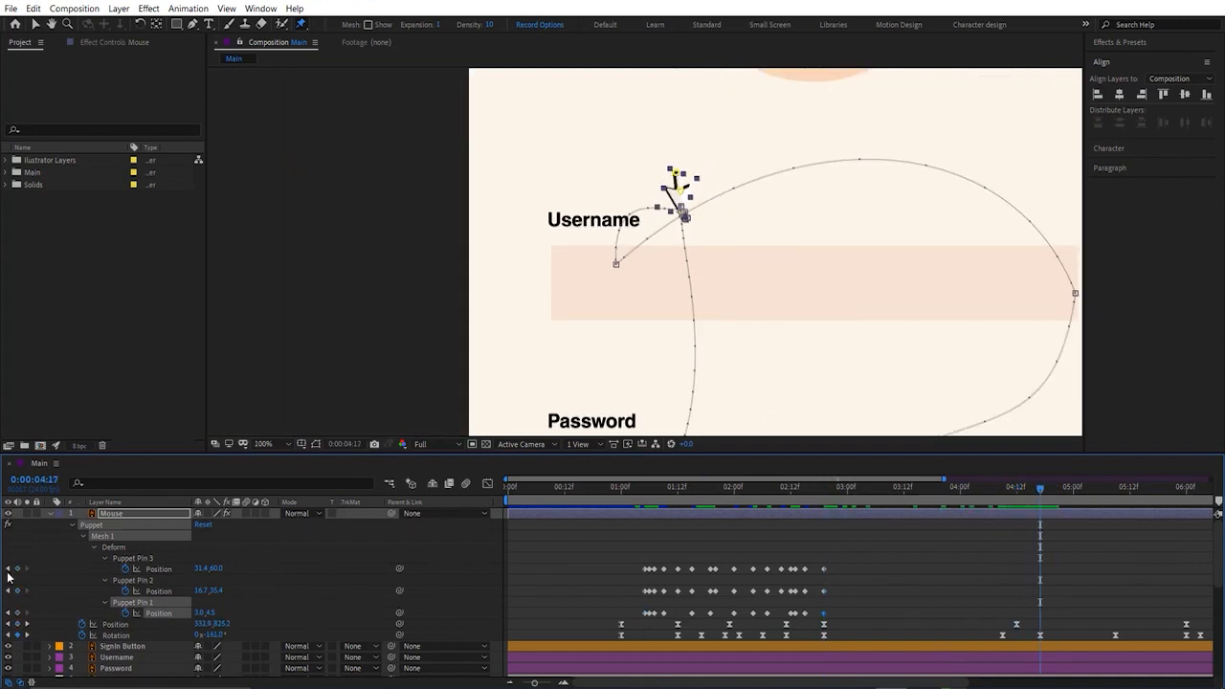
{"action": "left_click", "coordinate": [17, 569]}
{"action": "left_click", "coordinate": [18, 591]}
{"action": "left_click", "coordinate": [17, 613]}
Step: Bend the Mouse's tail pin at about 0:00:04:21 and 0:00:05:03 on the way down to the Password bar
{"action": "left_click_drag", "start_coordinate": [1040, 490], "coordinate": [1060, 492]}
{"action": "left_click_drag", "start_coordinate": [884, 421], "coordinate": [705, 341]}
{"action": "left_click", "coordinate": [508, 121]}
{"action": "left_click_drag", "start_coordinate": [501, 112], "coordinate": [509, 111]}
{"action": "left_click_drag", "start_coordinate": [1059, 490], "coordinate": [1089, 493]}
{"action": "left_click_drag", "start_coordinate": [521, 199], "coordinate": [522, 203]}
Step: Bend the Mouse's tail pin at 0:00:05:19, over the Password bar
{"action": "left_click_drag", "start_coordinate": [1089, 490], "coordinate": [1163, 503]}
{"action": "left_click_drag", "start_coordinate": [708, 316], "coordinate": [725, 190]}
{"action": "left_click_drag", "start_coordinate": [522, 232], "coordinate": [509, 239]}
{"action": "key", "text": "minus"}
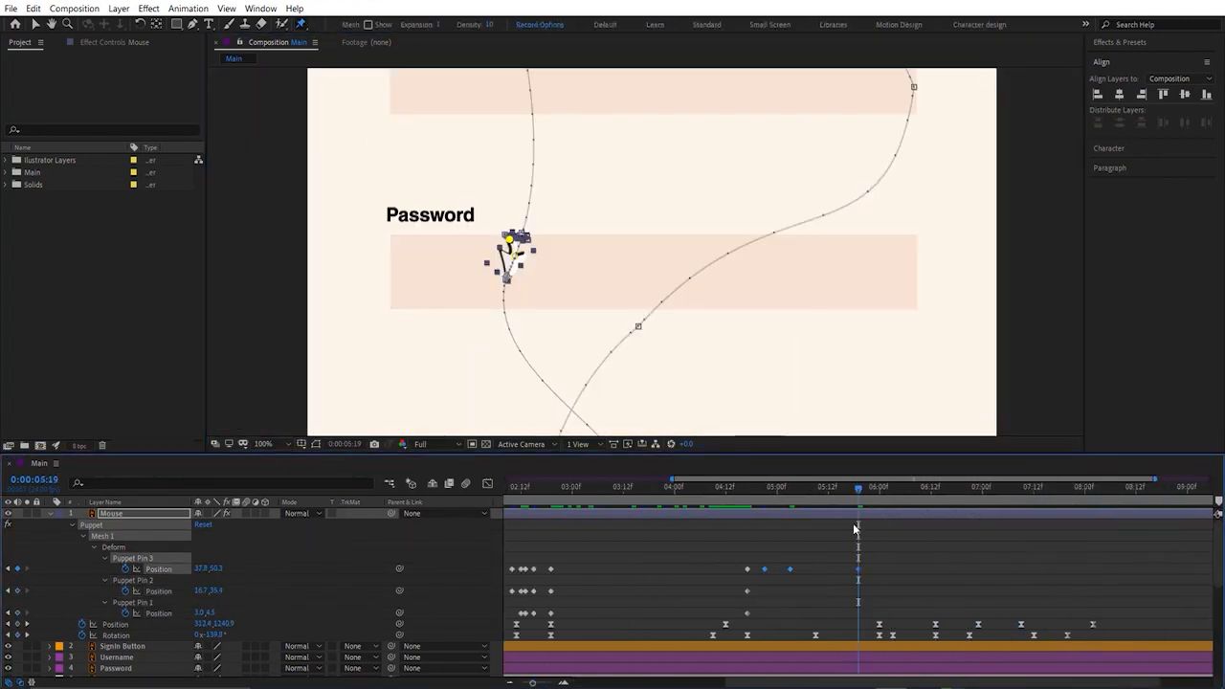
Step: Copy the undeformed keyframes of all three pins to 0:00:06:03 and set the Mouse's rotation to -134° there
{"action": "left_click_drag", "start_coordinate": [859, 491], "coordinate": [893, 492]}
{"action": "left_click", "coordinate": [551, 570]}
{"action": "key", "text": "ctrl+c"}
{"action": "key", "text": "ctrl+v"}
{"action": "left_click", "coordinate": [551, 591]}
{"action": "key", "text": "ctrl+c"}
{"action": "key", "text": "ctrl+v"}
{"action": "left_click", "coordinate": [551, 614]}
{"action": "key", "text": "ctrl+c"}
{"action": "key", "text": "ctrl+v"}
{"action": "left_click_drag", "start_coordinate": [210, 636], "coordinate": [230, 635]}
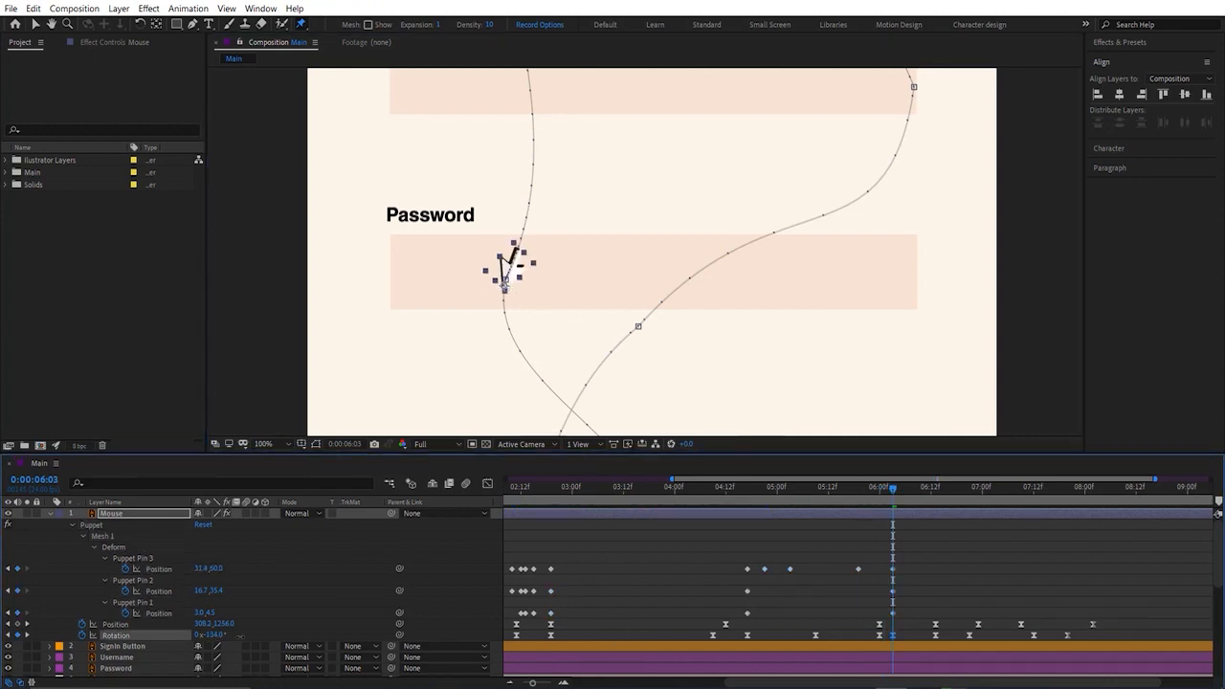
Step: Adjust the Mouse's rotation and bend its tail pin at about 0:00:06:09
{"action": "left_click_drag", "start_coordinate": [893, 490], "coordinate": [919, 492]}
{"action": "left_click_drag", "start_coordinate": [708, 316], "coordinate": [691, 186]}
{"action": "left_click_drag", "start_coordinate": [211, 636], "coordinate": [194, 636]}
{"action": "left_click_drag", "start_coordinate": [202, 569], "coordinate": [210, 564]}
{"action": "left_click_drag", "start_coordinate": [500, 218], "coordinate": [507, 217]}
{"action": "left_click_drag", "start_coordinate": [514, 232], "coordinate": [515, 234]}
Step: Copy the undeformed keyframes of all three pins to about 0:00:06:14 and adjust the Mouse's rotation at 0:00:07:15
{"action": "left_click_drag", "start_coordinate": [919, 491], "coordinate": [1047, 492]}
{"action": "left_click", "coordinate": [748, 570]}
{"action": "key", "text": "ctrl+c"}
{"action": "key", "text": "ctrl+v"}
{"action": "left_click", "coordinate": [747, 592]}
{"action": "key", "text": "ctrl+c"}
{"action": "key", "text": "ctrl+v"}
{"action": "left_click", "coordinate": [747, 614]}
{"action": "key", "text": "ctrl+c"}
{"action": "key", "text": "ctrl+v"}
{"action": "scroll", "coordinate": [627, 414], "scroll_direction": "up", "scroll_amount": 1}
{"action": "left_click_drag", "start_coordinate": [211, 635], "coordinate": [195, 635]}
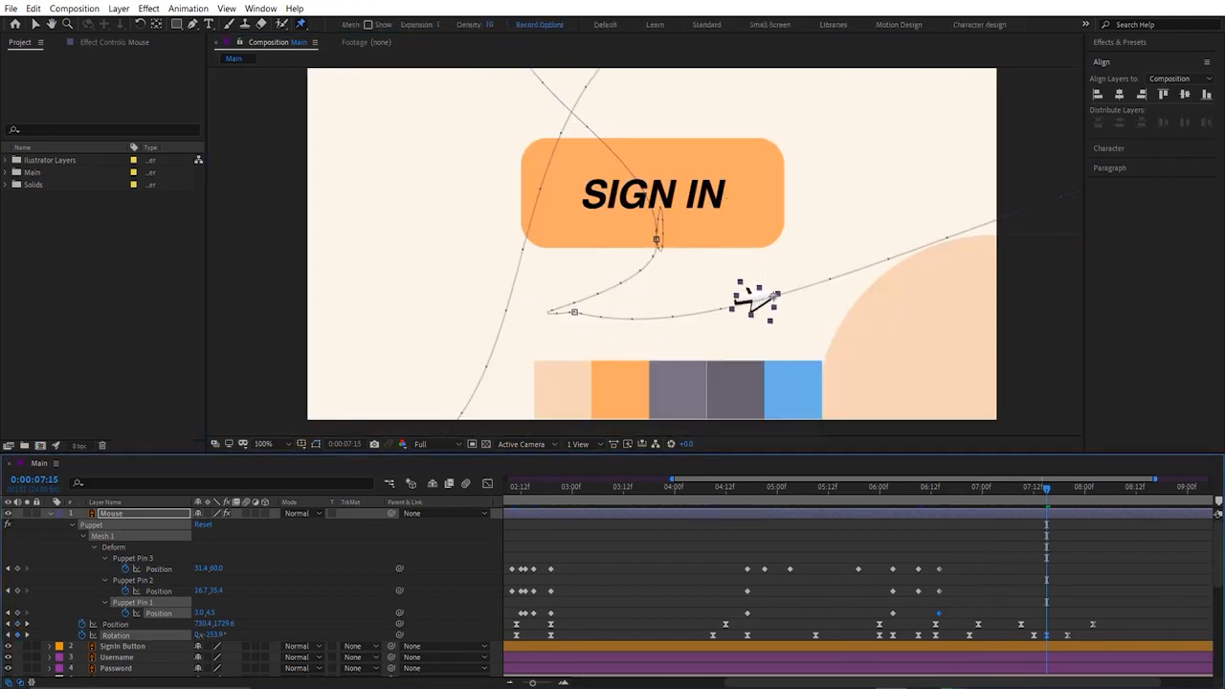
Step: Bend the Mouse with its puppet pin at 0:00:07:15
{"action": "mouse_move", "coordinate": [1047, 491]}
{"action": "left_mouse_down"}
{"action": "mouse_move", "coordinate": [1058, 493]}
{"action": "mouse_move", "coordinate": [1047, 492]}
{"action": "left_mouse_up"}
{"action": "left_click_drag", "start_coordinate": [731, 306], "coordinate": [750, 293]}
{"action": "left_click_drag", "start_coordinate": [1047, 490], "coordinate": [1065, 493]}
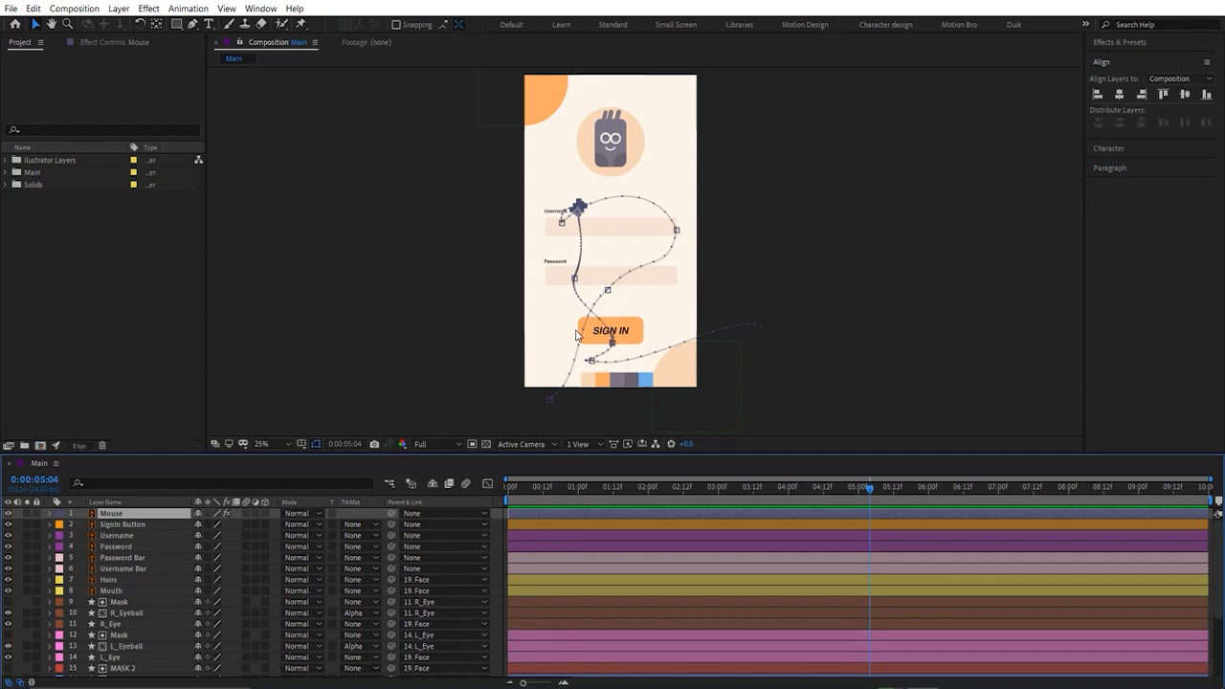
Step: Start keyframing the Username Bar's scale at 0:00:02:11, where the Mouse reaches the bar
{"action": "scroll", "coordinate": [656, 270], "scroll_direction": "up", "scroll_amount": 2}
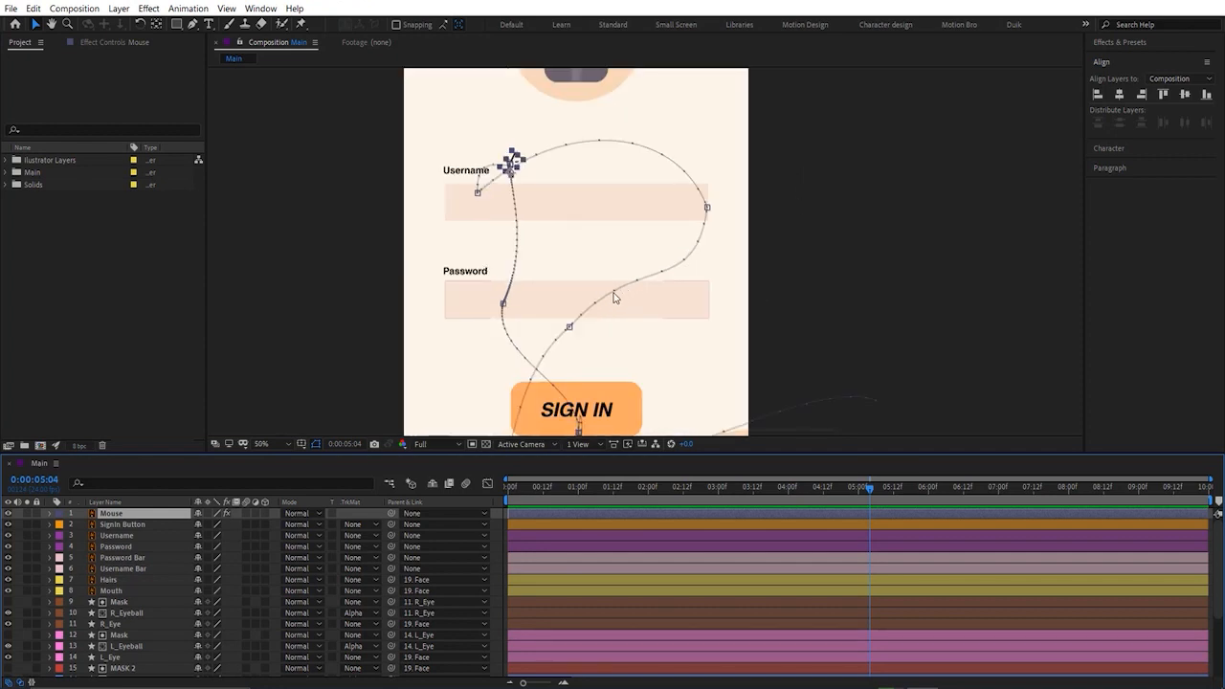
{"action": "left_click", "coordinate": [548, 201]}
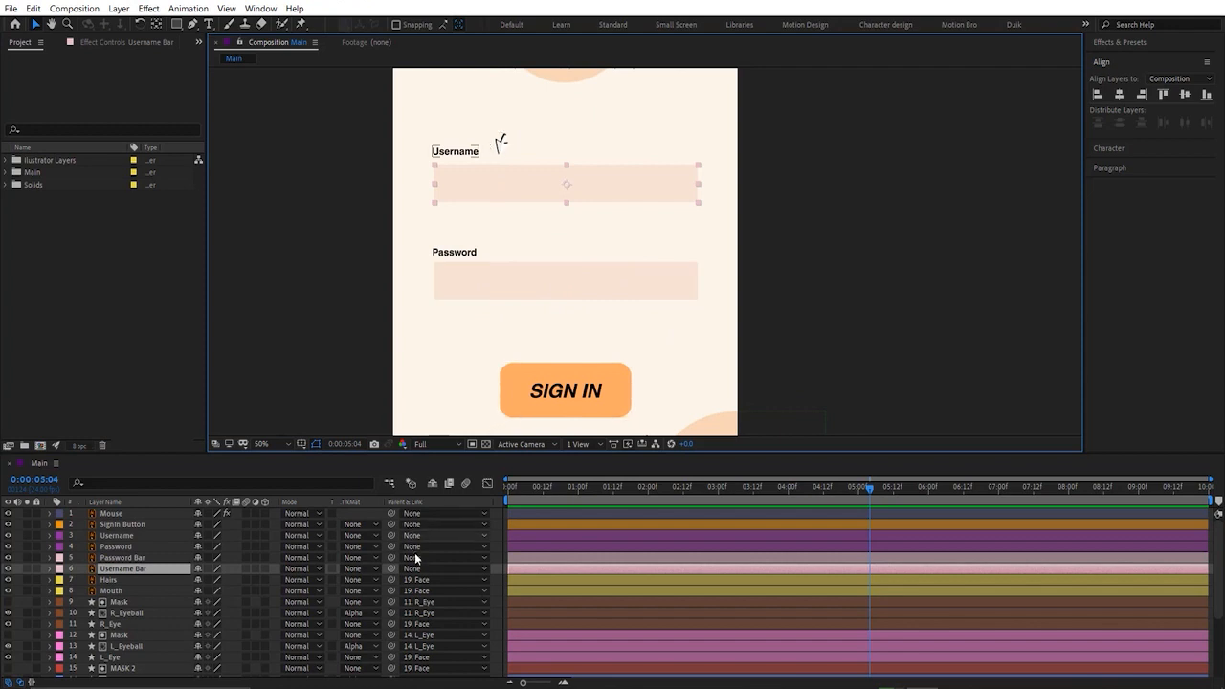
{"action": "key", "text": "s"}
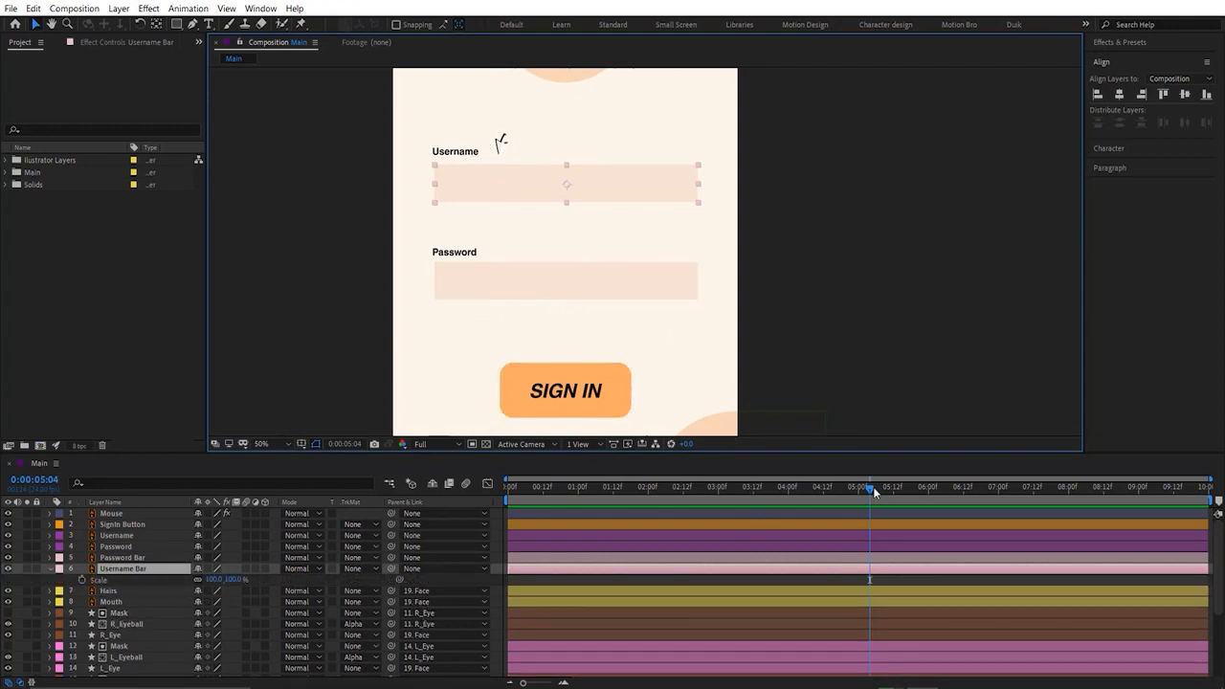
{"action": "left_click_drag", "start_coordinate": [873, 486], "coordinate": [684, 534]}
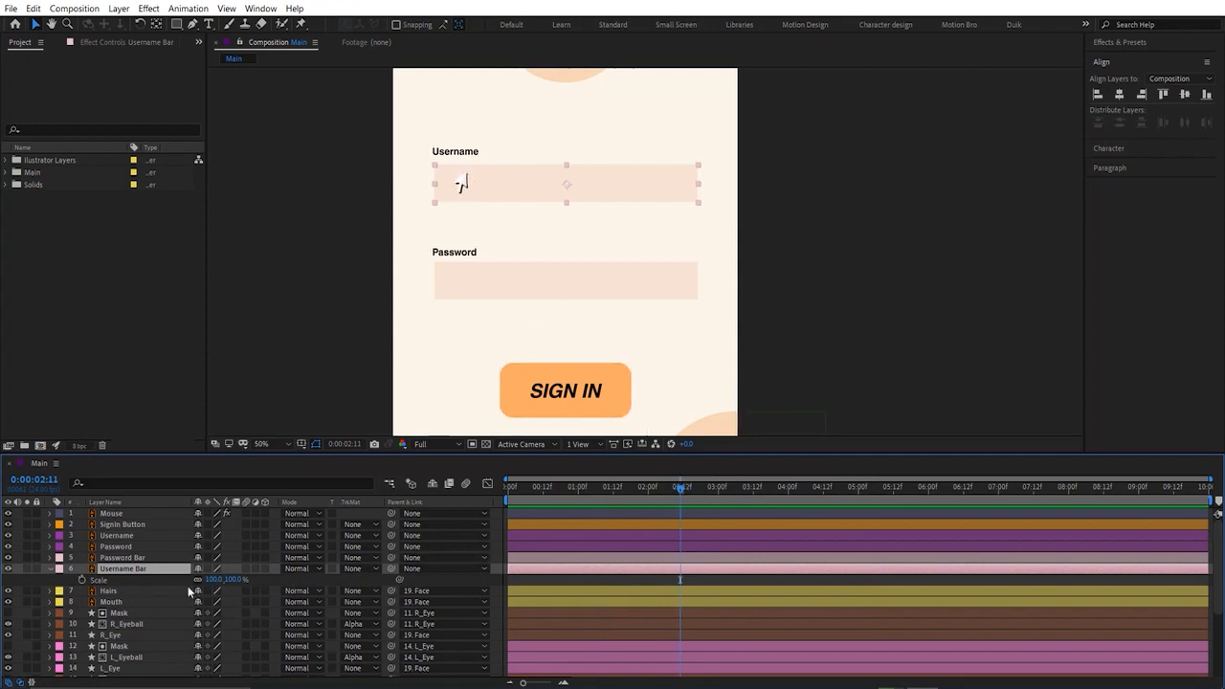
{"action": "left_click", "coordinate": [82, 580]}
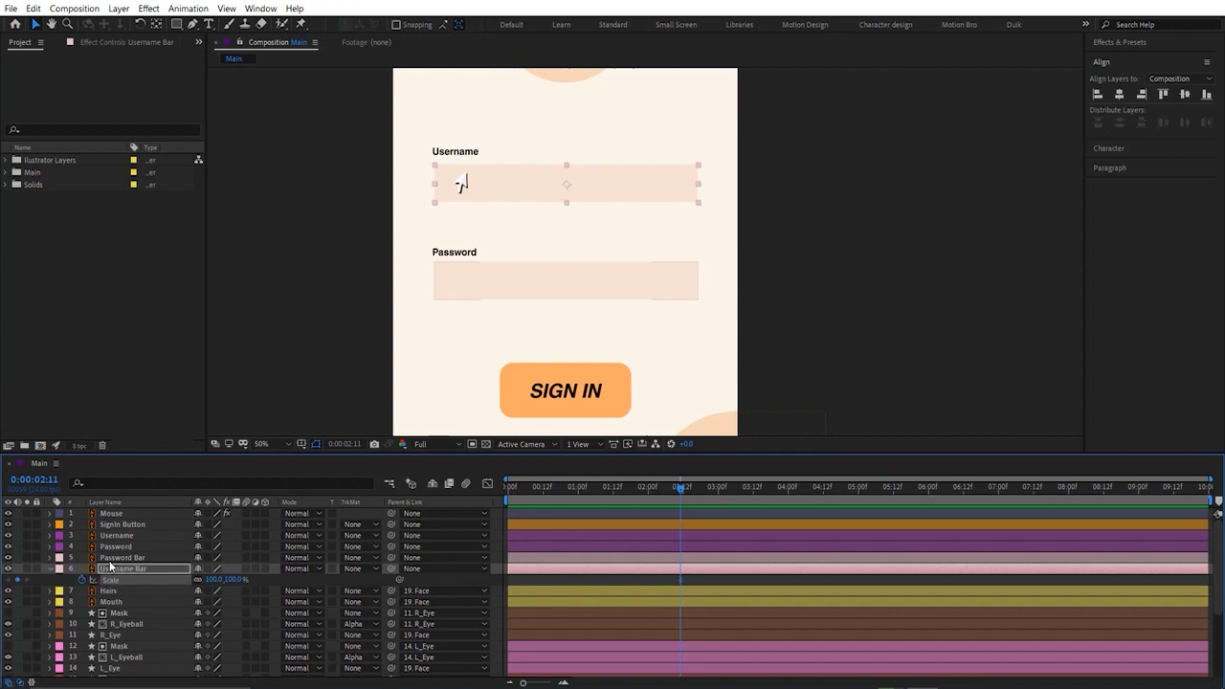
Step: Keyframe the Username Bar's scale at 90% at 0:00:02:16 and back at 100% at about 0:00:02:21
{"action": "key", "text": "Page_Down"}
{"action": "key", "text": "Page_Down"}
{"action": "key", "text": "Page_Down"}
{"action": "key", "text": "Page_Down"}
{"action": "key", "text": "Page_Down"}
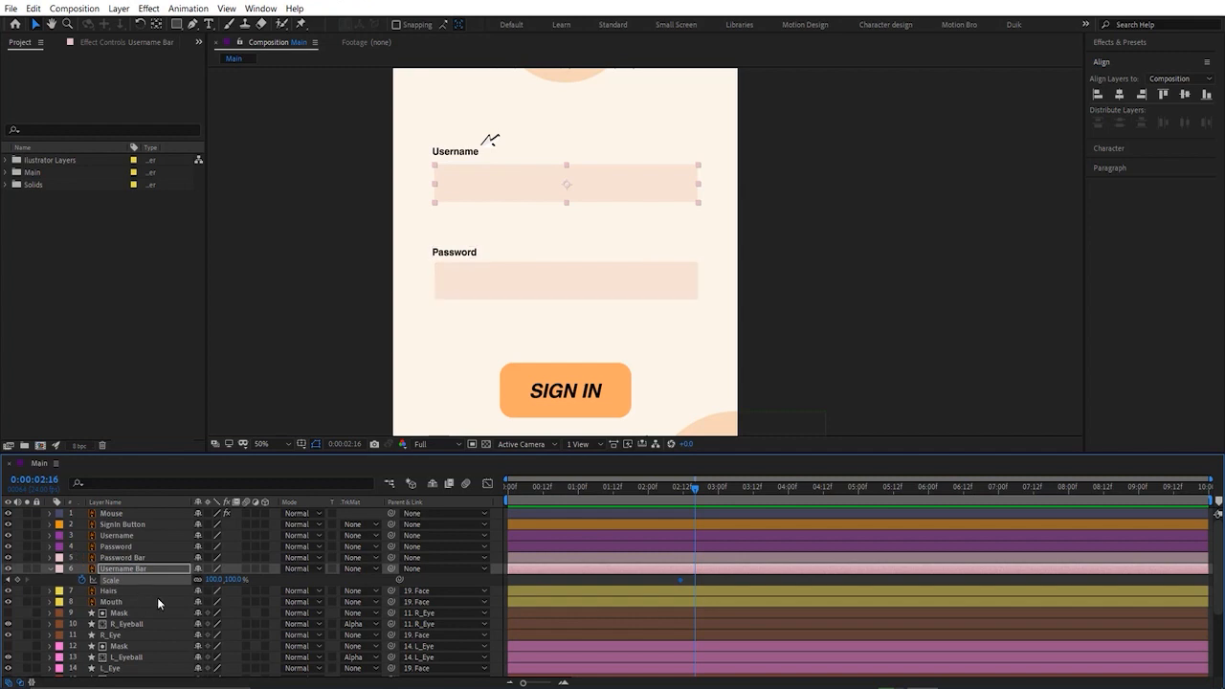
{"action": "left_click", "coordinate": [219, 580]}
{"action": "type", "text": "90"}
{"action": "key", "text": "Return"}
{"action": "key", "text": "Page_Down"}
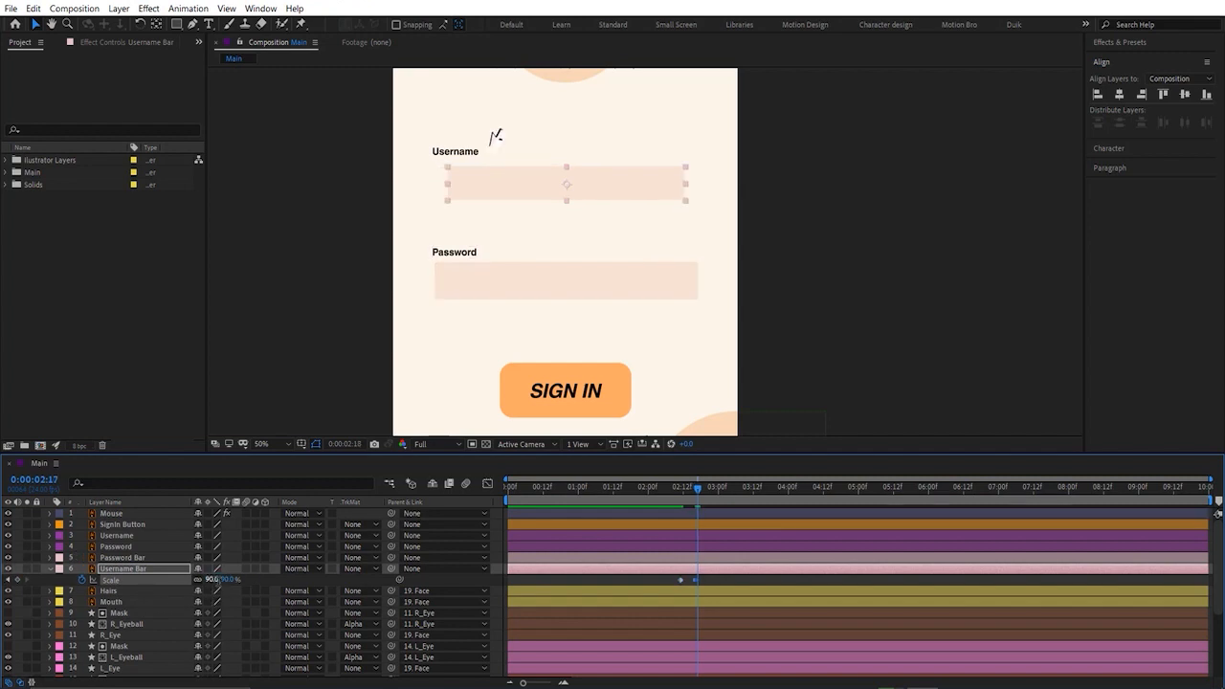
{"action": "key", "text": "Page_Down"}
{"action": "key", "text": "Page_Down"}
{"action": "key", "text": "Page_Down"}
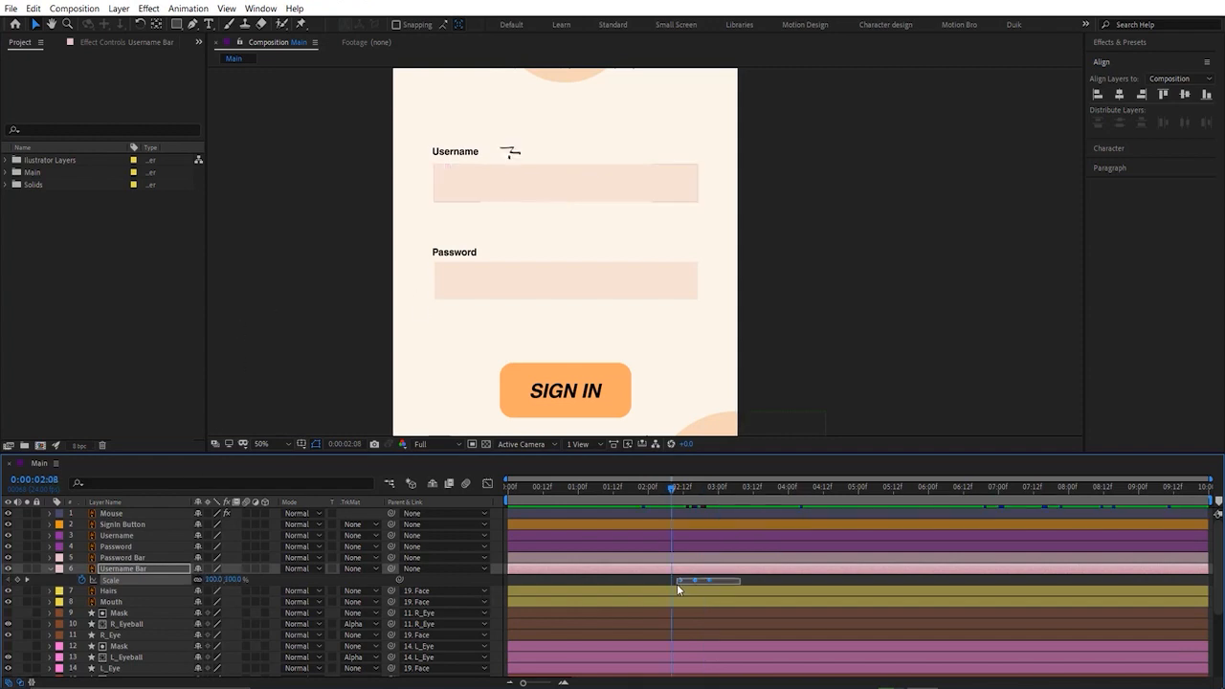
Step: Apply Easy Ease to the Username Bar's three scale keyframes and preview the press animation
{"action": "key", "text": "F9"}
{"action": "key", "text": "space"}
{"action": "left_click_drag", "start_coordinate": [759, 498], "coordinate": [674, 502]}
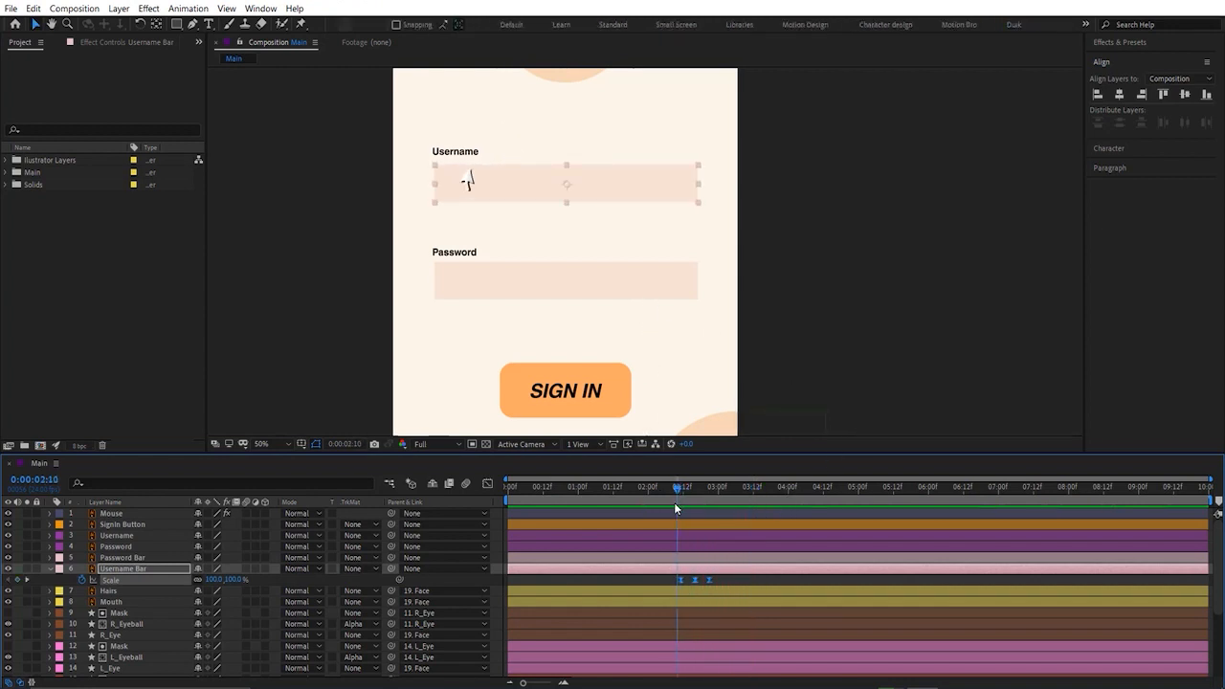
{"action": "key", "text": "space"}
{"action": "key", "text": "space"}
Step: Move the Username Bar's 90% and closing 100% scale keyframes slightly earlier to quicken the press
{"action": "left_click", "coordinate": [728, 581]}
{"action": "left_click", "coordinate": [695, 580]}
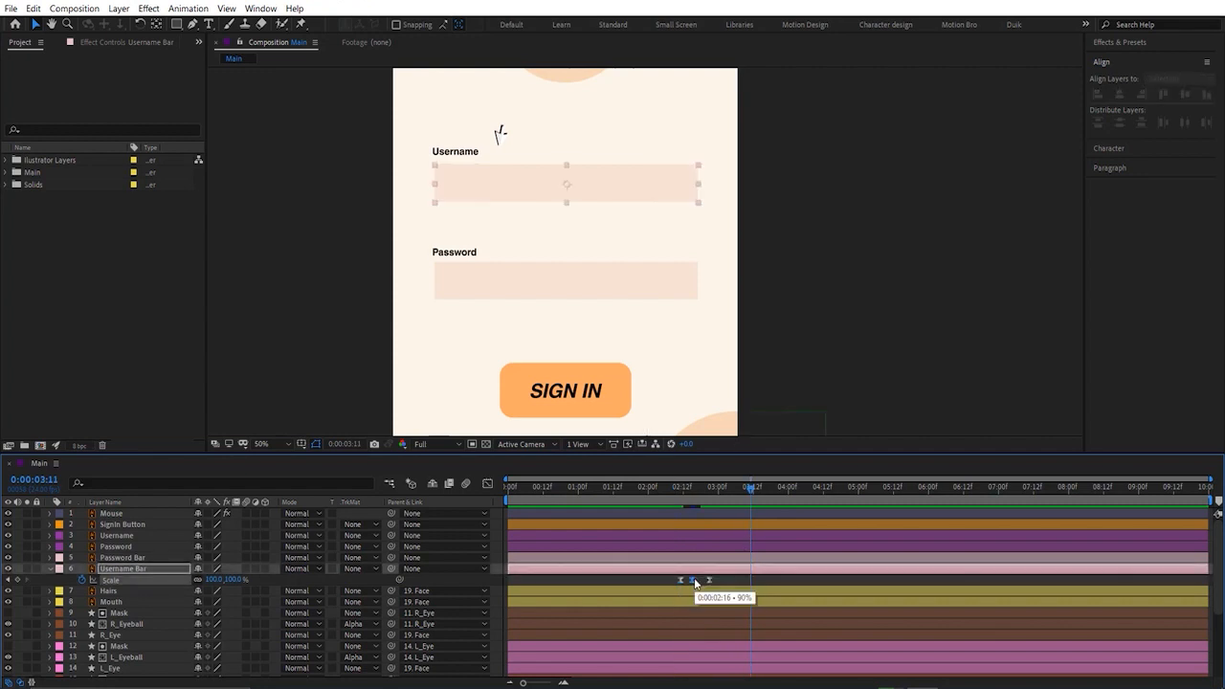
{"action": "left_click_drag", "start_coordinate": [694, 583], "coordinate": [691, 583]}
{"action": "left_click", "coordinate": [709, 582]}
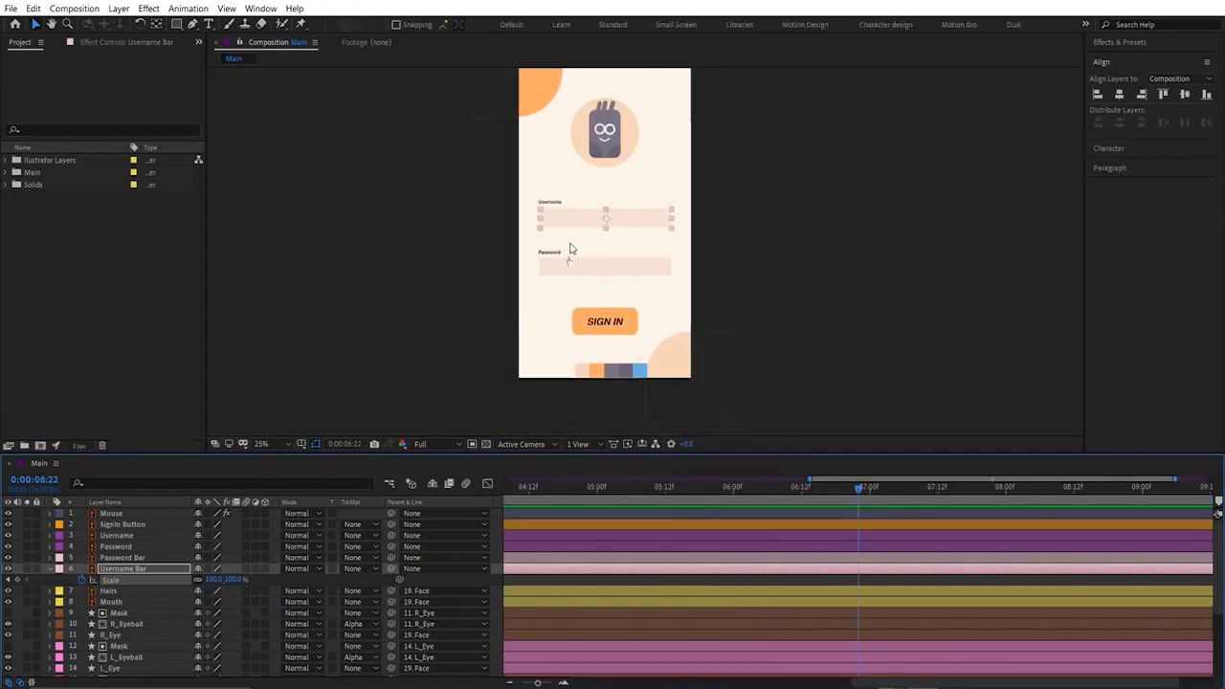
Step: Copy the Username Bar's scale keyframes to the Password Bar and shift them to start at about 0:00:06:12
{"action": "scroll", "coordinate": [821, 408], "scroll_direction": "down", "scroll_amount": 2}
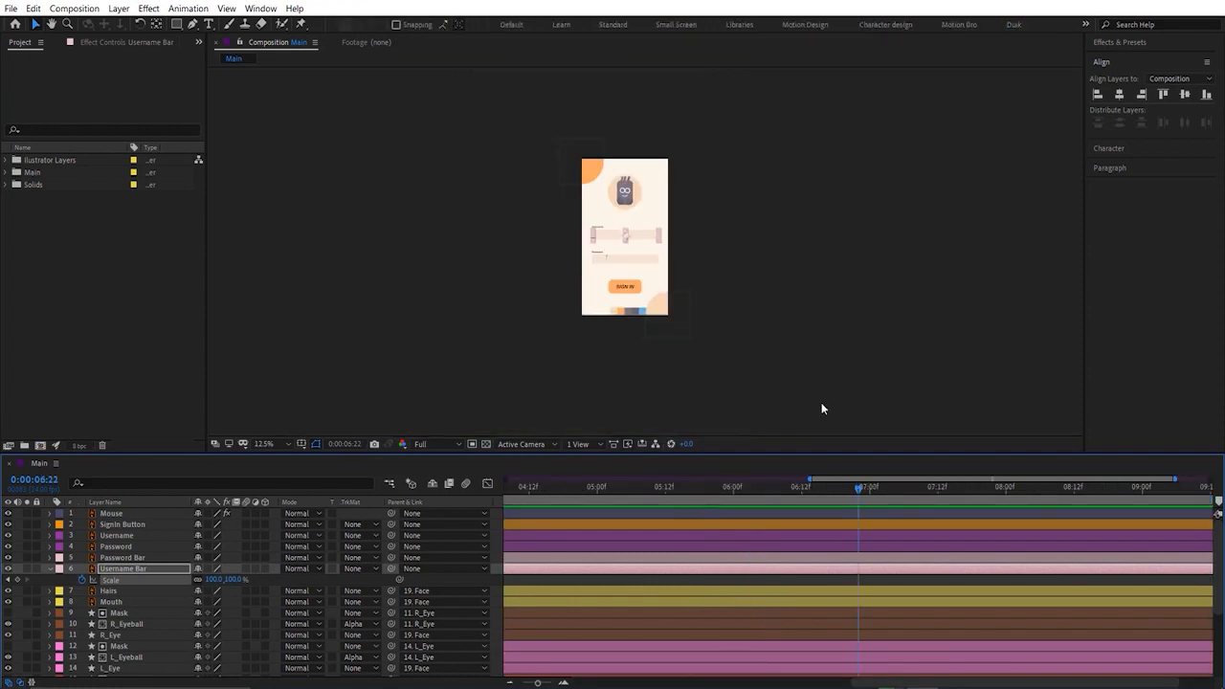
{"action": "scroll", "coordinate": [648, 305], "scroll_direction": "up", "scroll_amount": 2}
{"action": "left_click", "coordinate": [619, 271]}
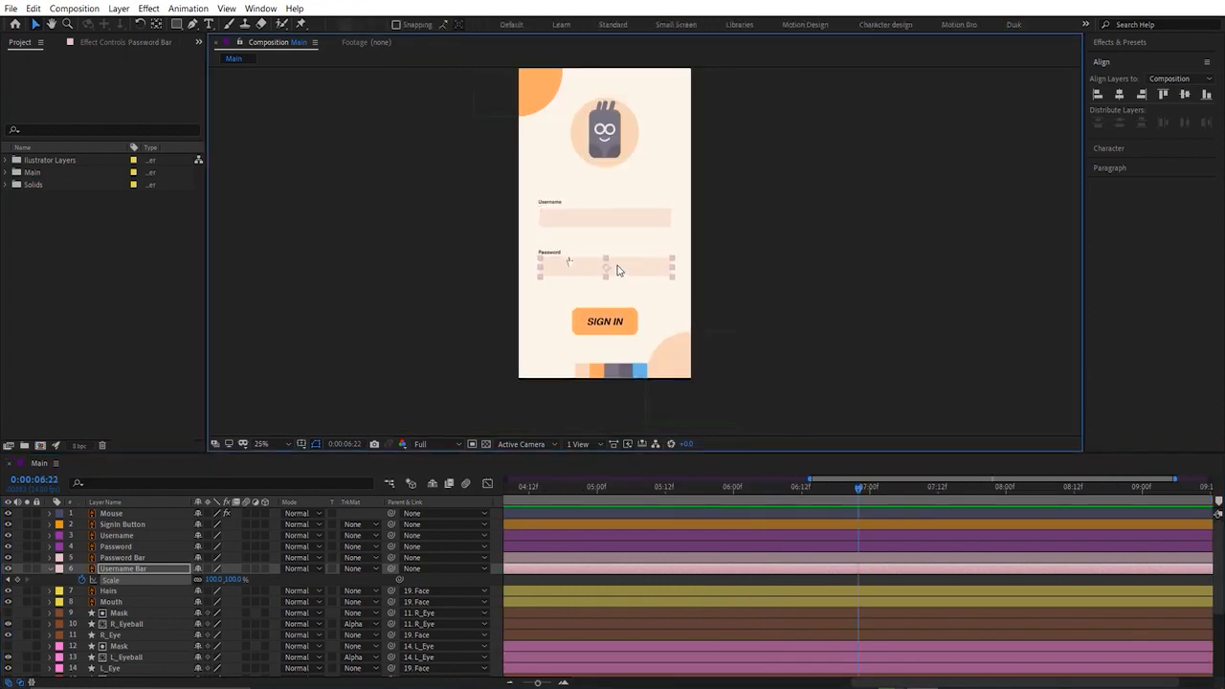
{"action": "key", "text": "s"}
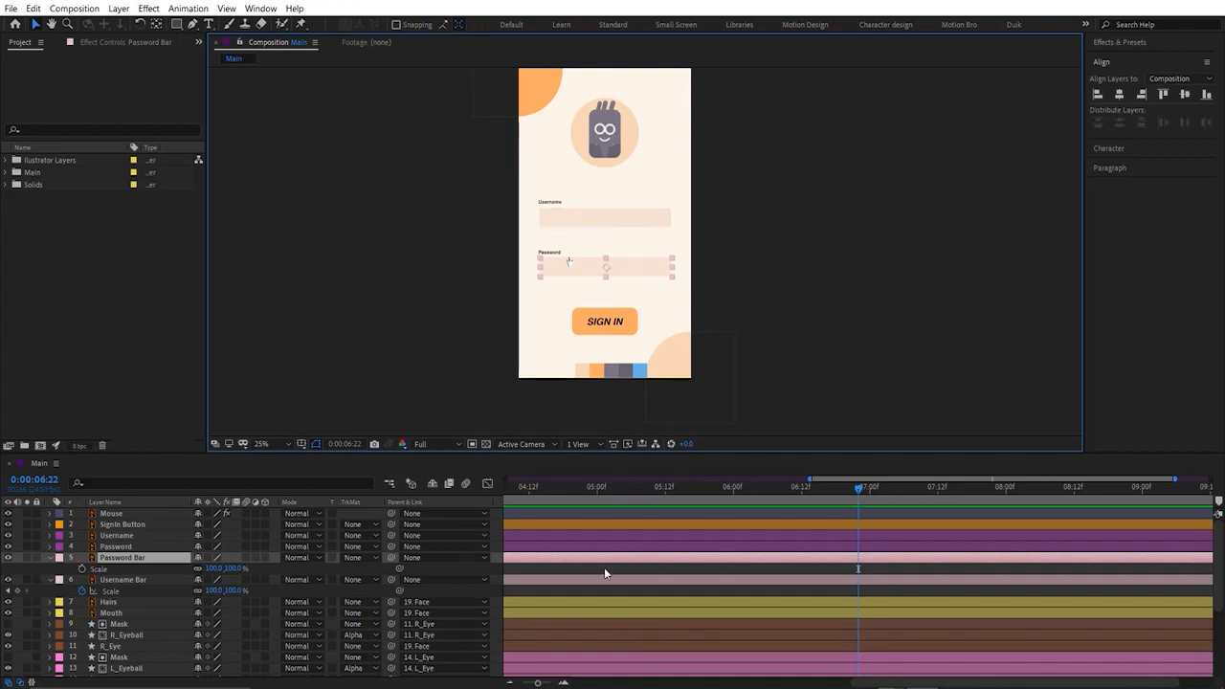
{"action": "left_click_drag", "start_coordinate": [537, 684], "coordinate": [530, 684]}
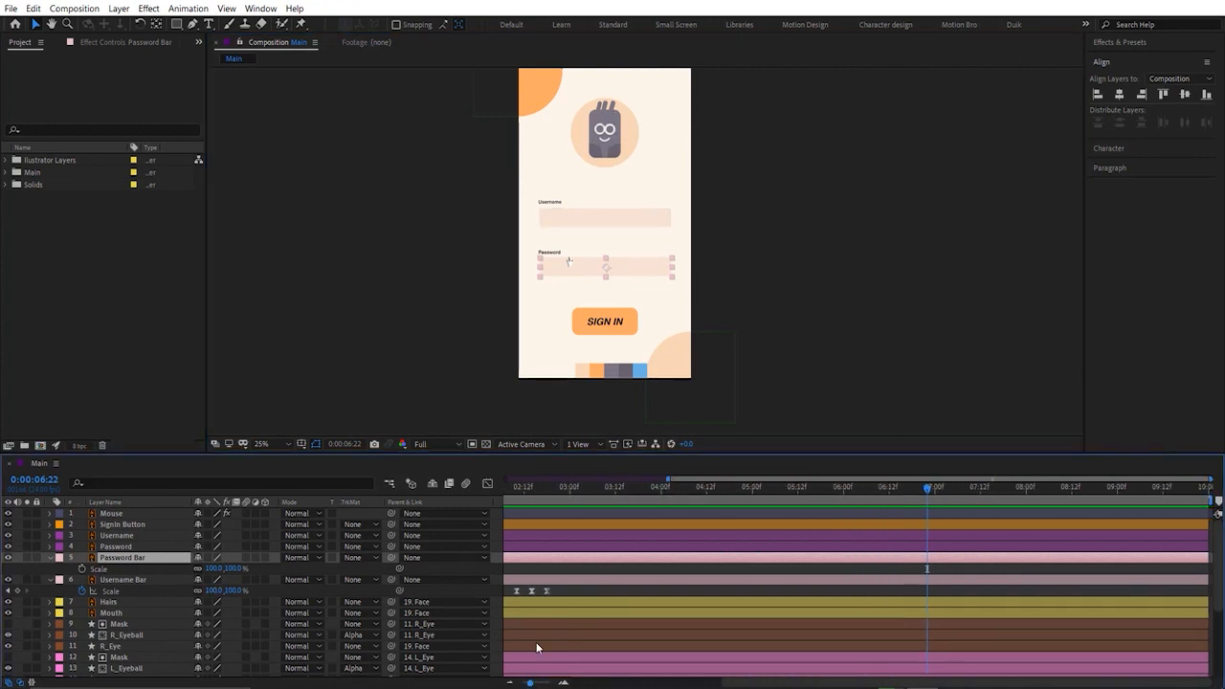
{"action": "left_click_drag", "start_coordinate": [564, 600], "coordinate": [689, 592]}
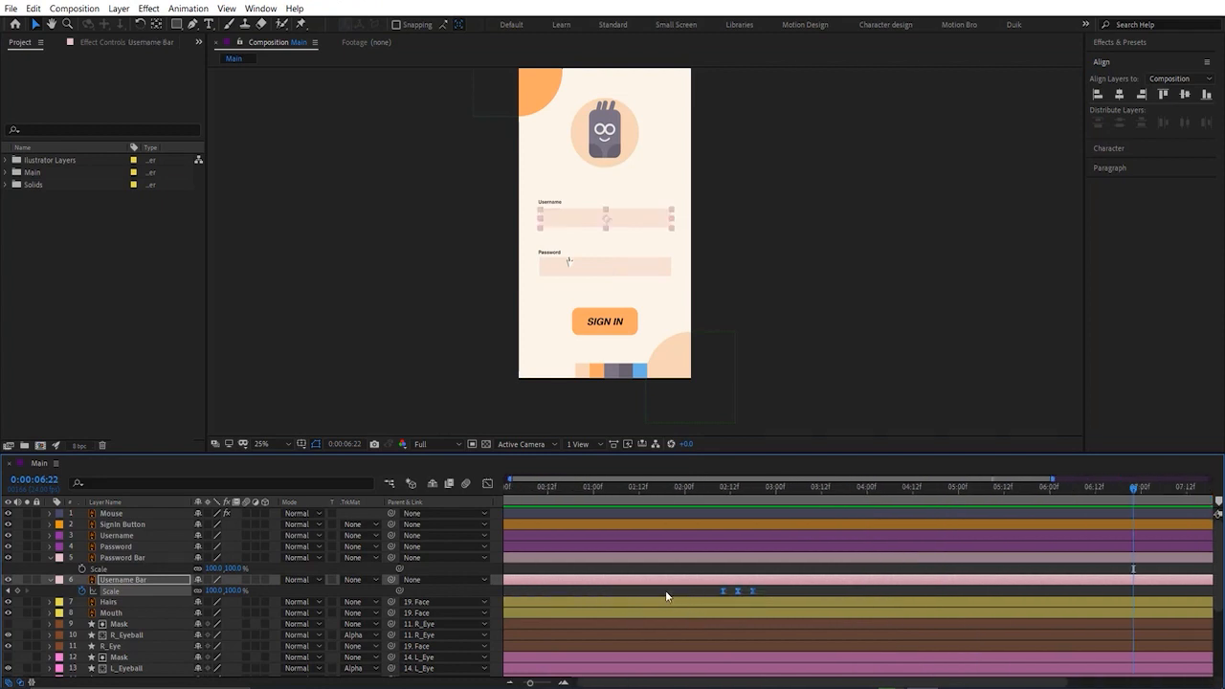
{"action": "left_click", "coordinate": [83, 568]}
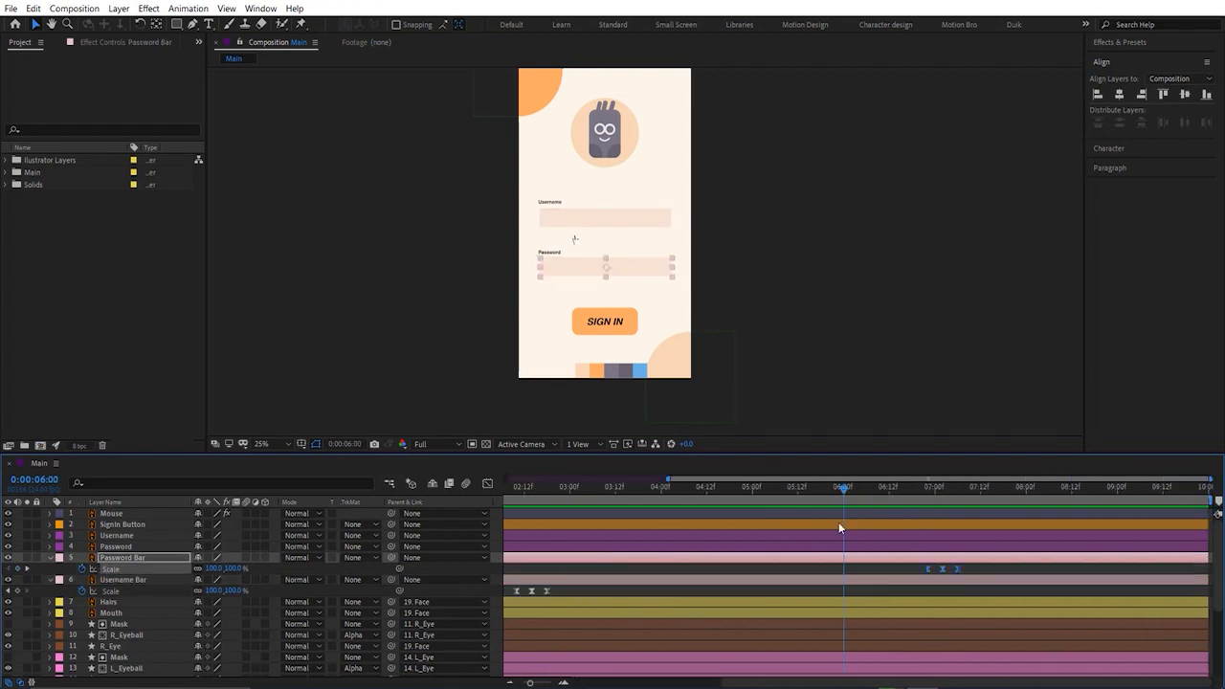
{"action": "left_click_drag", "start_coordinate": [839, 523], "coordinate": [871, 523]}
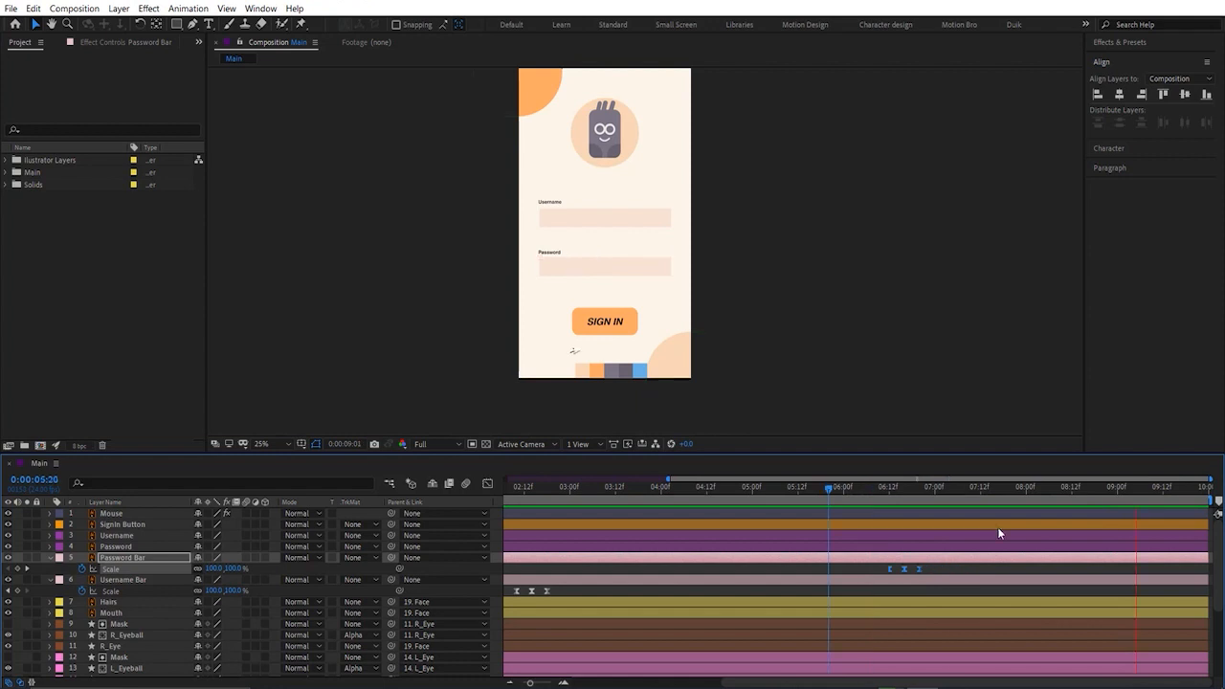
Step: Paste the same scale keyframes onto the SignIn Button starting at 0:00:08:19 and preview its press
{"action": "left_click_drag", "start_coordinate": [1136, 490], "coordinate": [1097, 500]}
{"action": "left_click", "coordinate": [627, 328]}
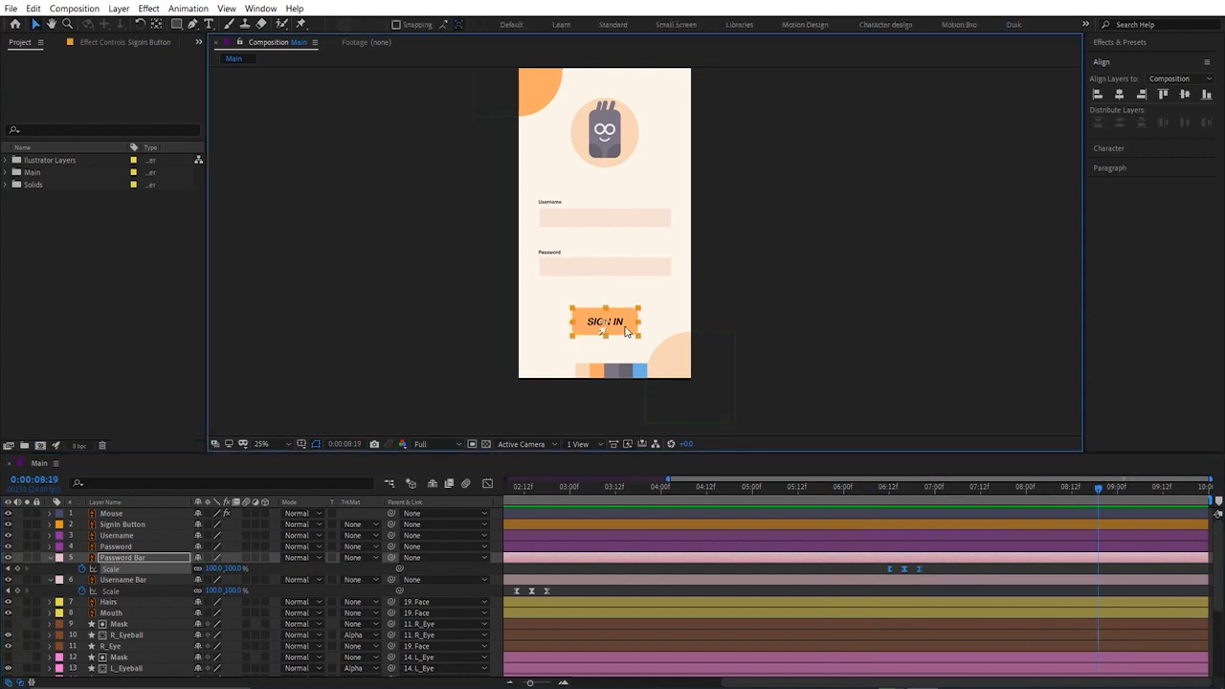
{"action": "key", "text": "s"}
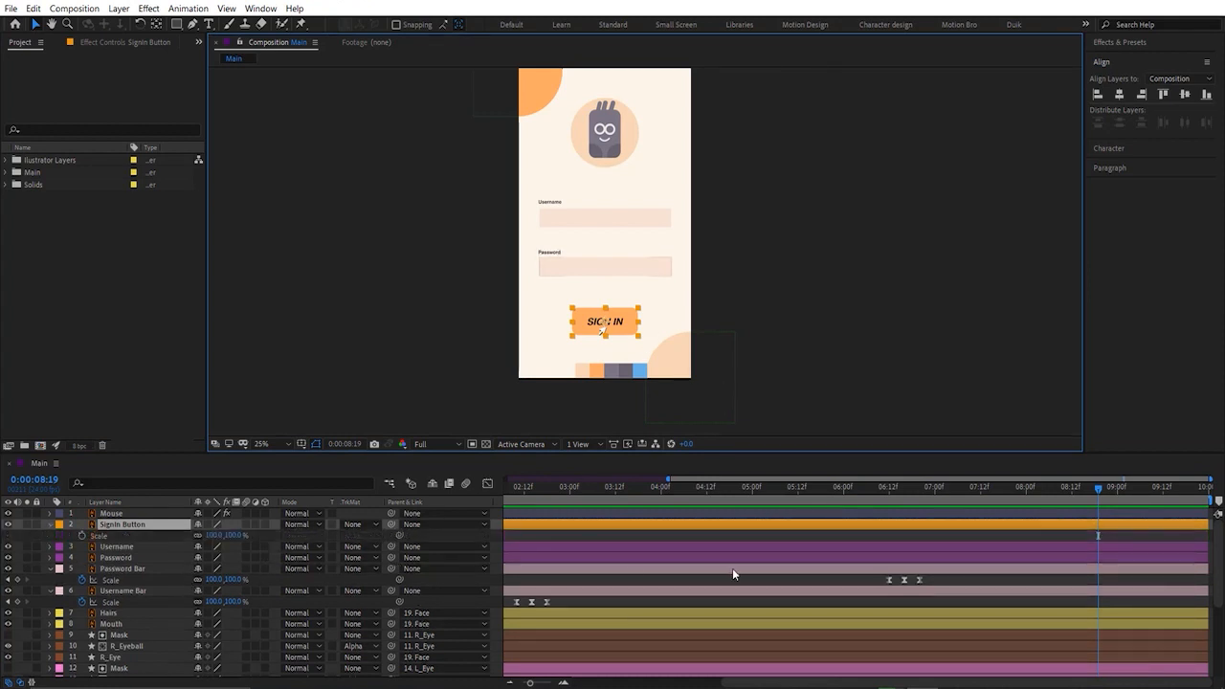
{"action": "key", "text": "ctrl+v"}
{"action": "left_click_drag", "start_coordinate": [1167, 490], "coordinate": [1086, 502]}
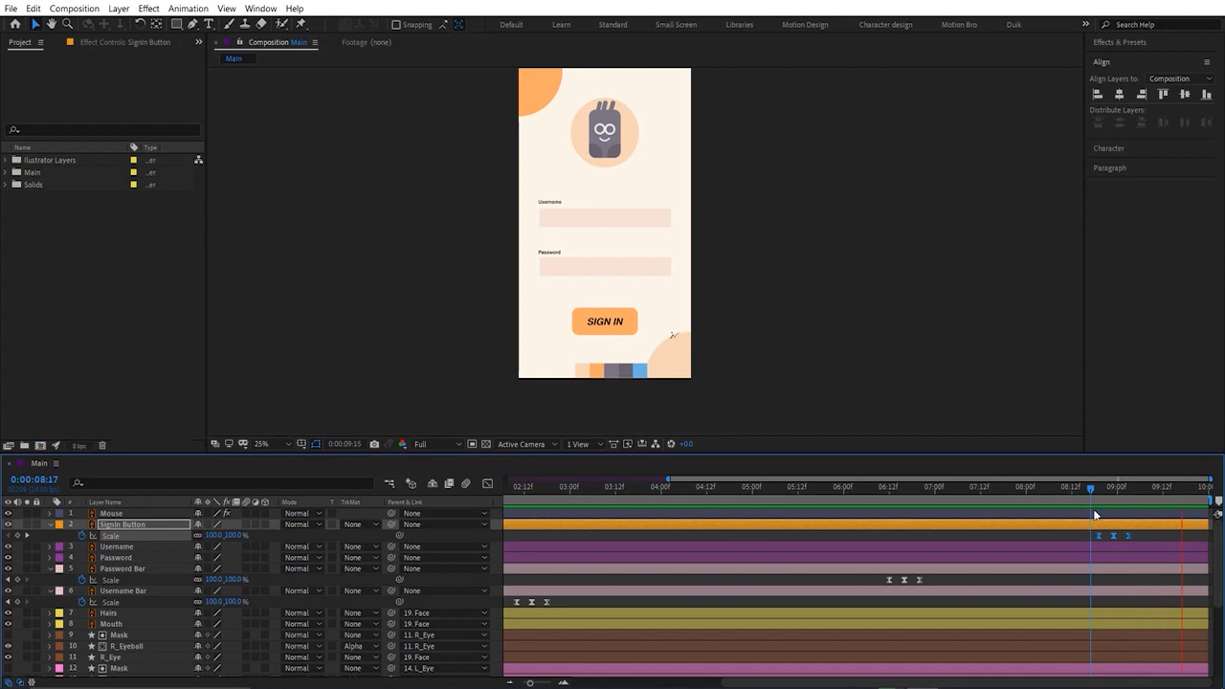
{"action": "key", "text": "space"}
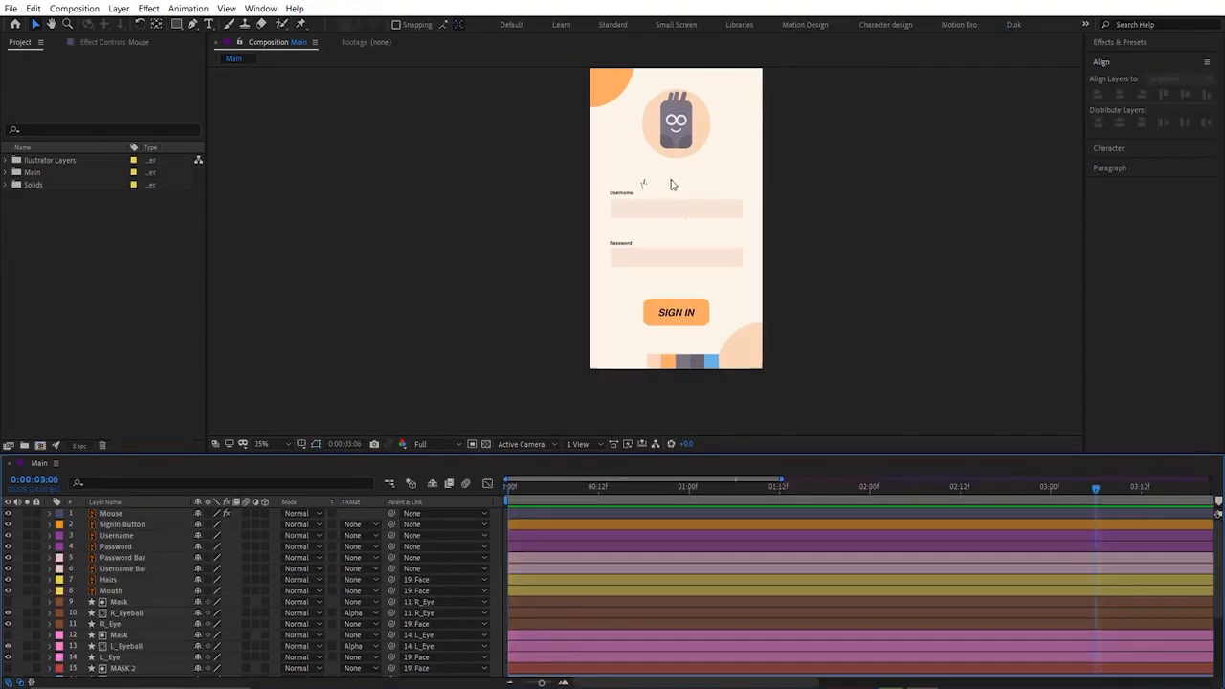
Step: Try shifting R_Eyeball and L_Eyeball together sideways within the avatar's eyes at 0:00:01:17
{"action": "scroll", "coordinate": [681, 257], "scroll_direction": "up", "scroll_amount": 4}
{"action": "left_click_drag", "start_coordinate": [686, 230], "coordinate": [632, 373]}
{"action": "left_click", "coordinate": [663, 259]}
{"action": "left_click", "coordinate": [703, 263], "text": "shift"}
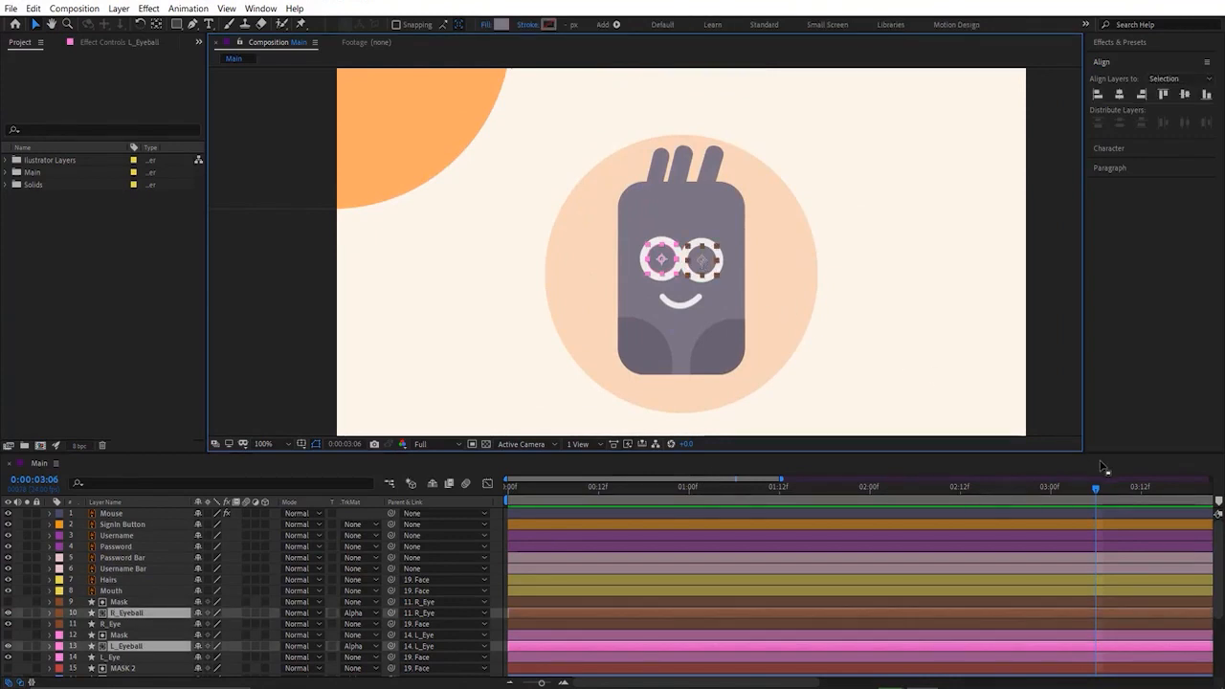
{"action": "left_click_drag", "start_coordinate": [1096, 492], "coordinate": [817, 489]}
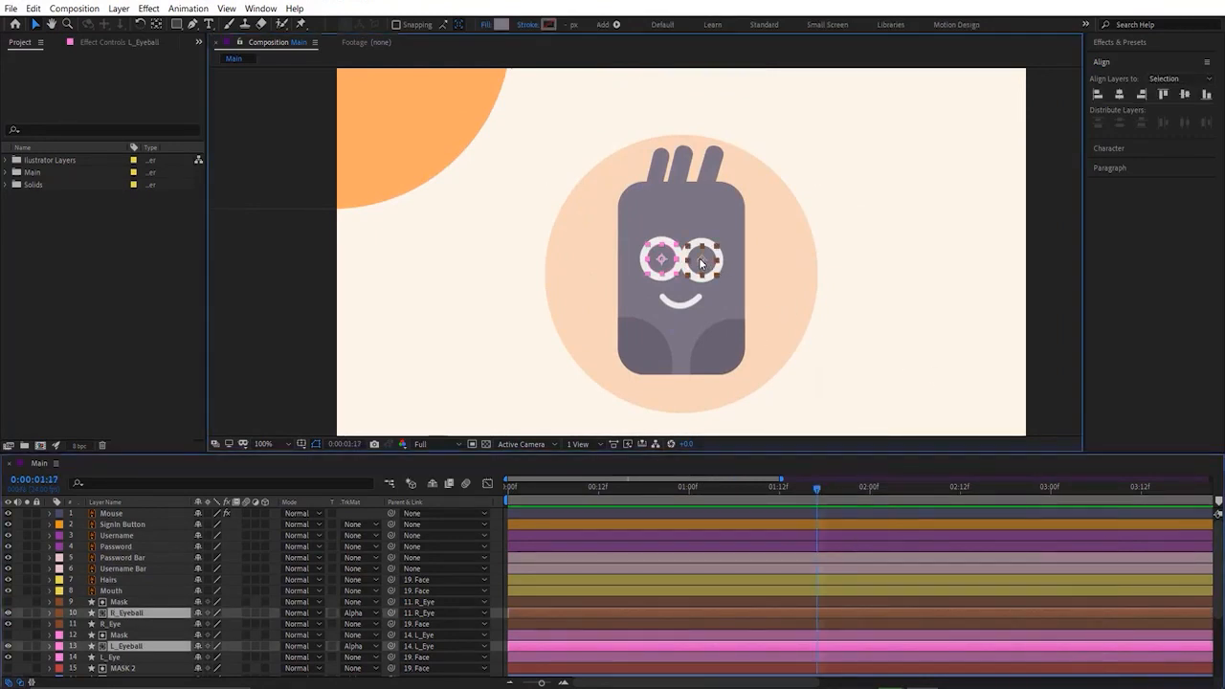
{"action": "mouse_move", "coordinate": [701, 261]}
{"action": "left_mouse_down"}
{"action": "mouse_move", "coordinate": [700, 287]}
{"action": "mouse_move", "coordinate": [699, 256]}
{"action": "mouse_move", "coordinate": [714, 263]}
{"action": "left_mouse_up"}
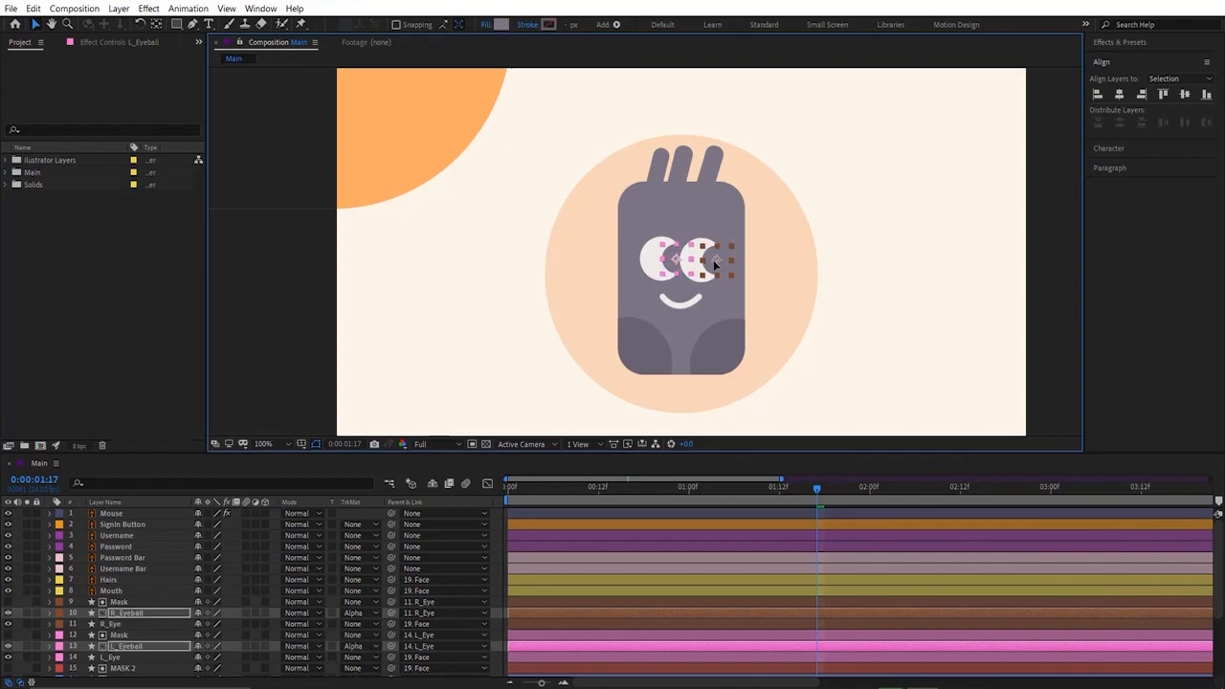
{"action": "left_click", "coordinate": [891, 309]}
Step: Create a new null object in the Main composition
{"action": "key", "text": "comma"}
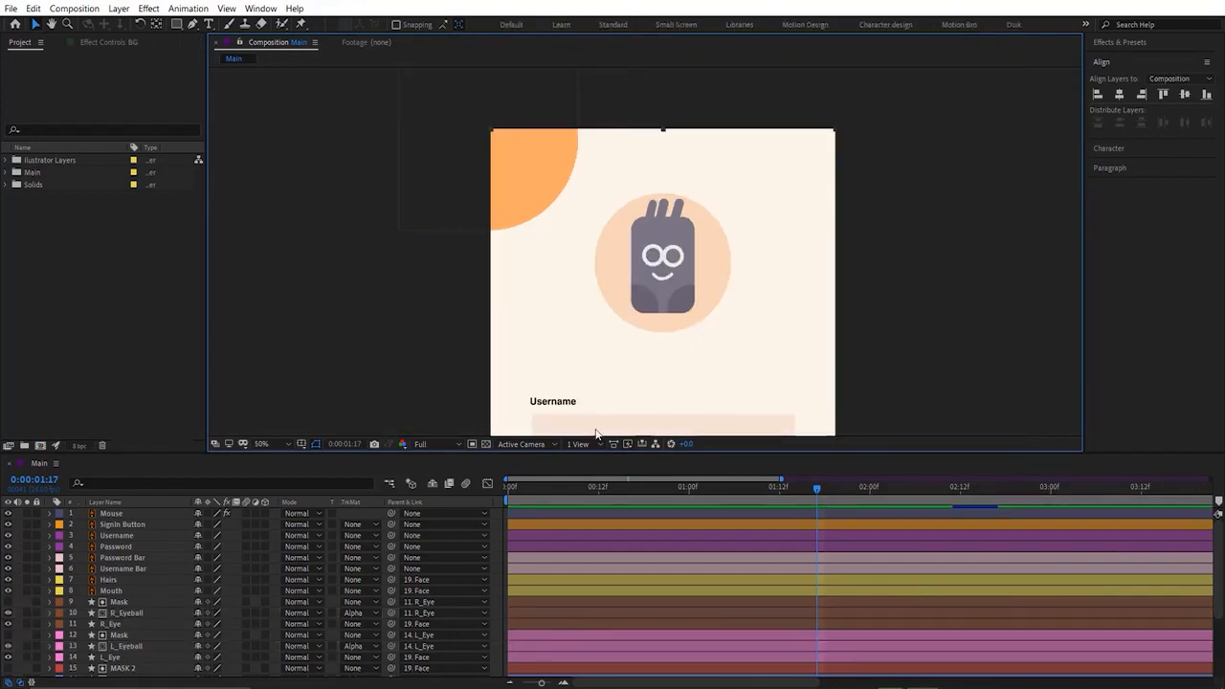
{"action": "right_click", "coordinate": [497, 527]}
{"action": "mouse_move", "coordinate": [574, 536]}
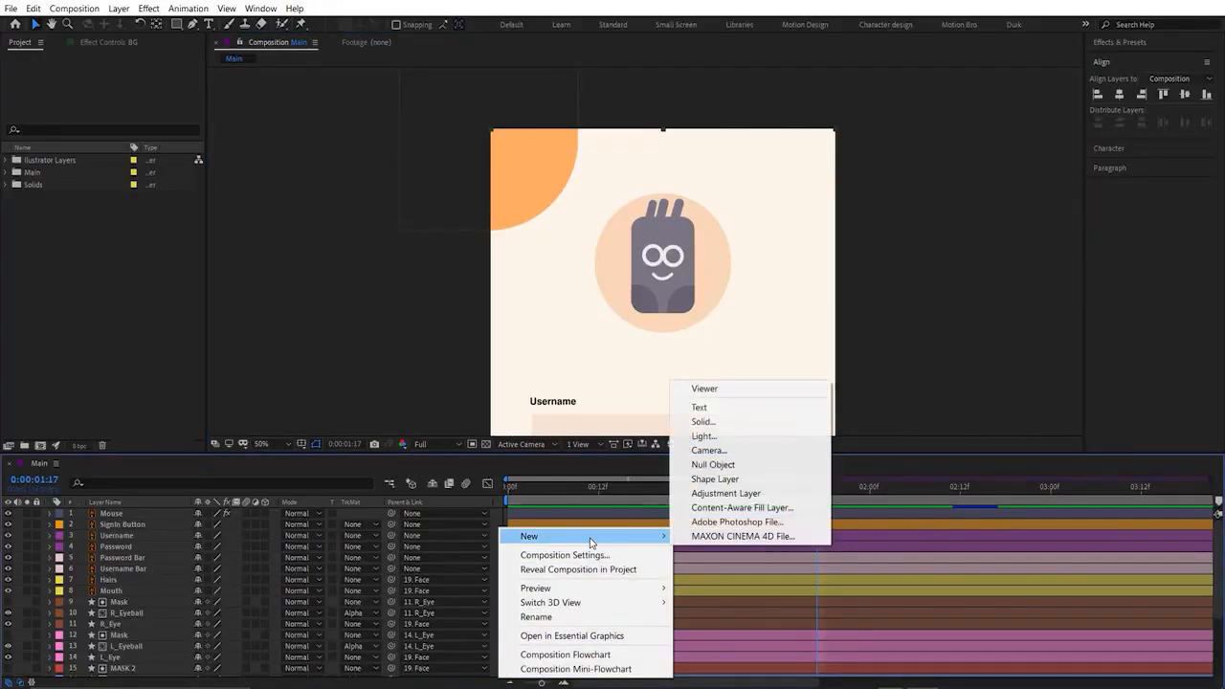
{"action": "left_click", "coordinate": [730, 465]}
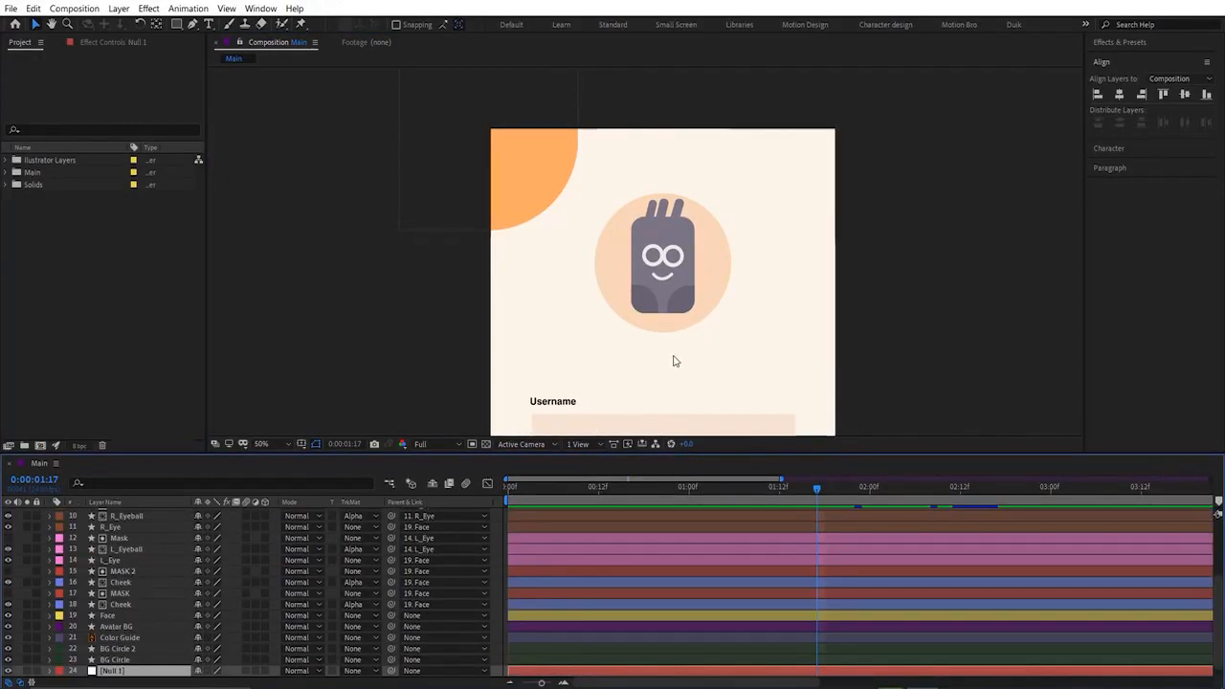
Step: Center the null's anchor point and place the null between the avatar's eyes
{"action": "scroll", "coordinate": [673, 358], "scroll_direction": "down", "scroll_amount": 2}
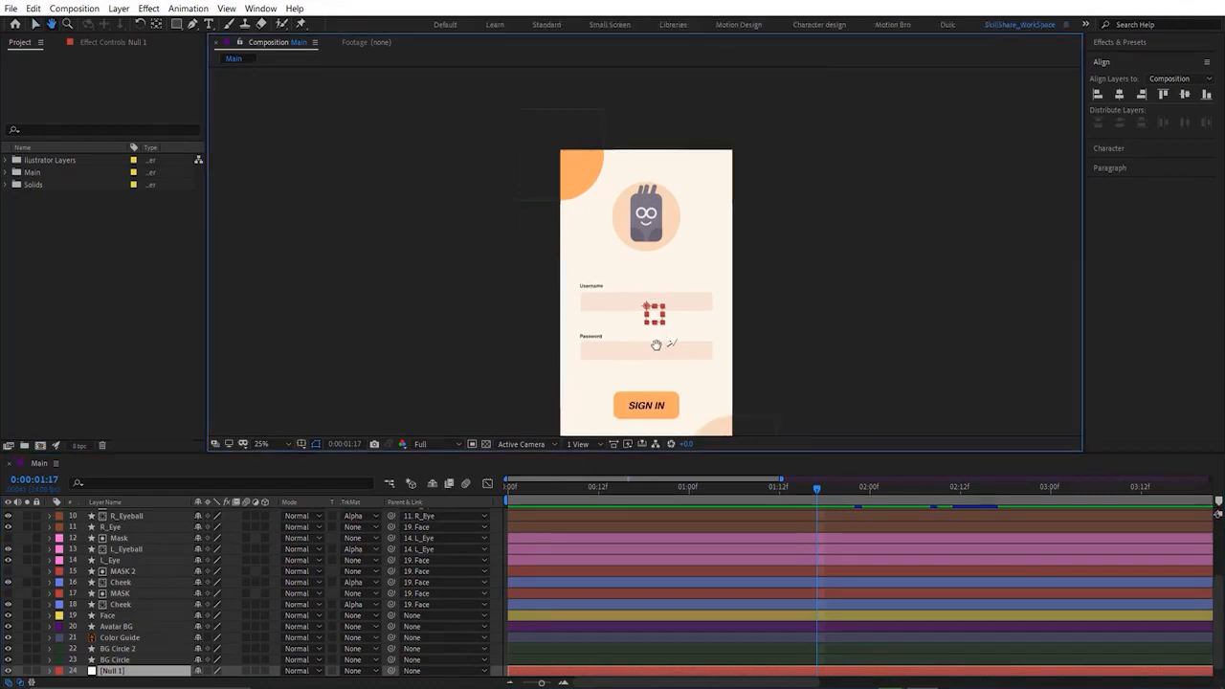
{"action": "scroll", "coordinate": [656, 354], "scroll_direction": "up", "scroll_amount": 2}
{"action": "key", "text": "v"}
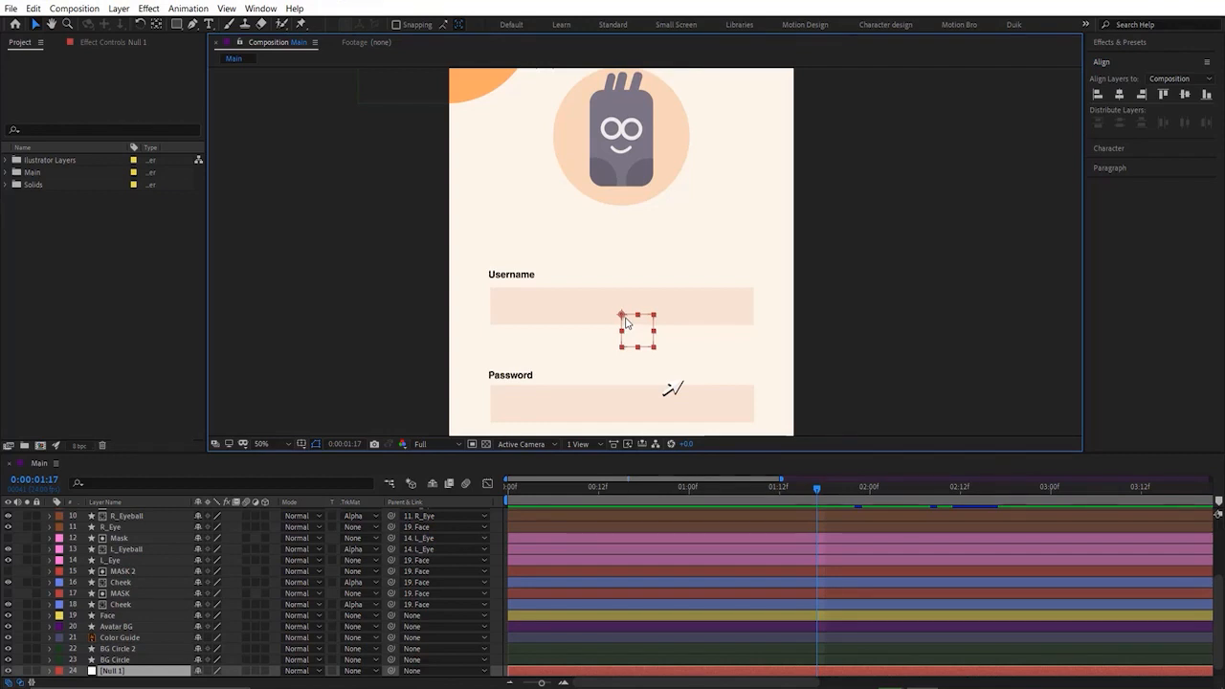
{"action": "key", "text": "ctrl+alt+Home"}
{"action": "left_click_drag", "start_coordinate": [638, 333], "coordinate": [622, 134]}
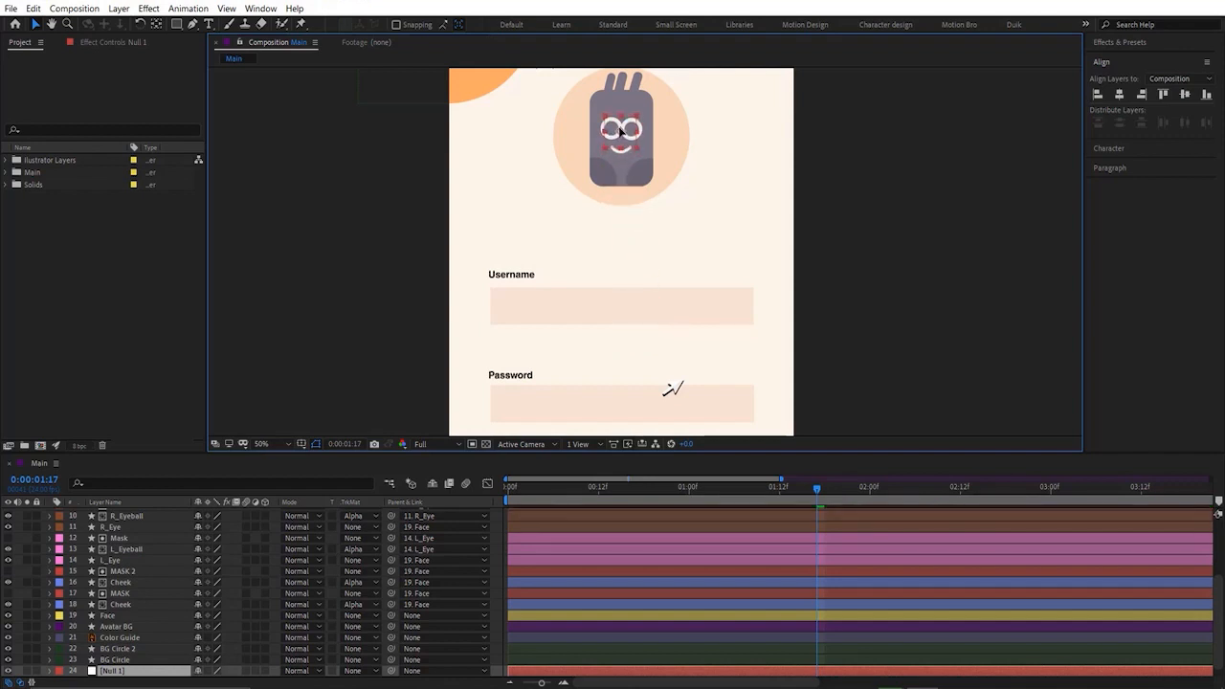
Step: Rename the null as Eyes at the top of the layer stack and scale it to 33%
{"action": "key", "text": "Return"}
{"action": "scroll", "coordinate": [621, 163], "scroll_direction": "up", "scroll_amount": 2}
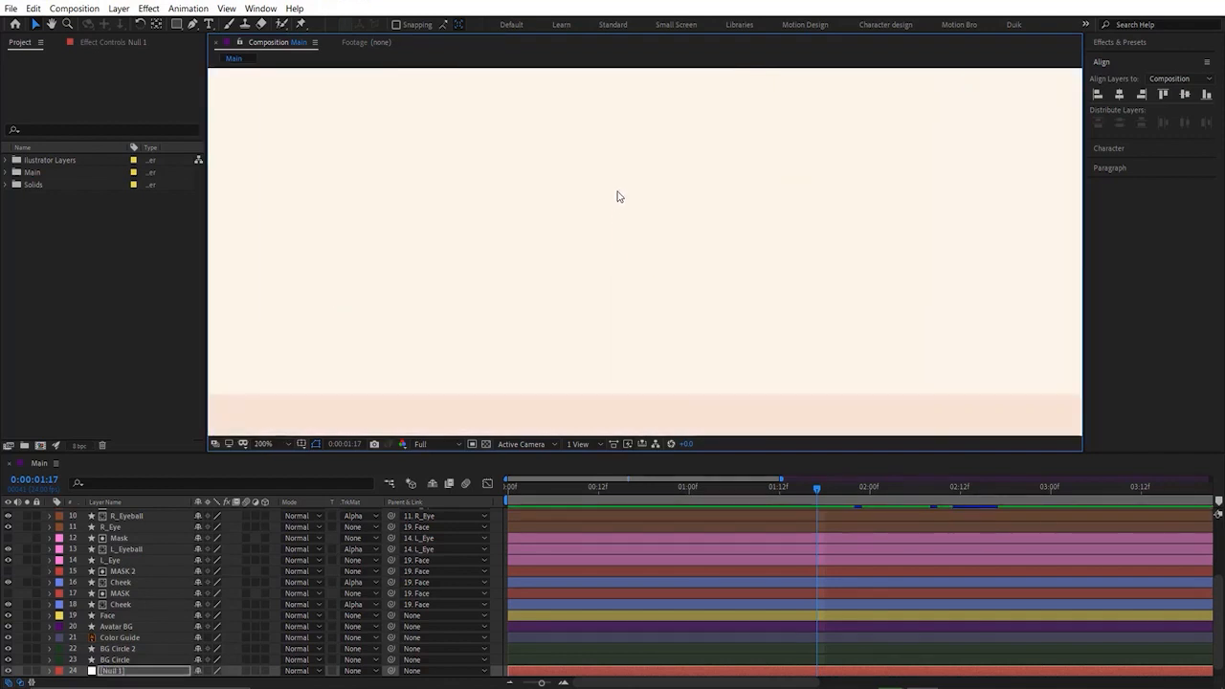
{"action": "left_click_drag", "start_coordinate": [620, 135], "coordinate": [586, 422]}
{"action": "left_click_drag", "start_coordinate": [561, 170], "coordinate": [569, 336]}
{"action": "left_click_drag", "start_coordinate": [210, 524], "coordinate": [143, 523]}
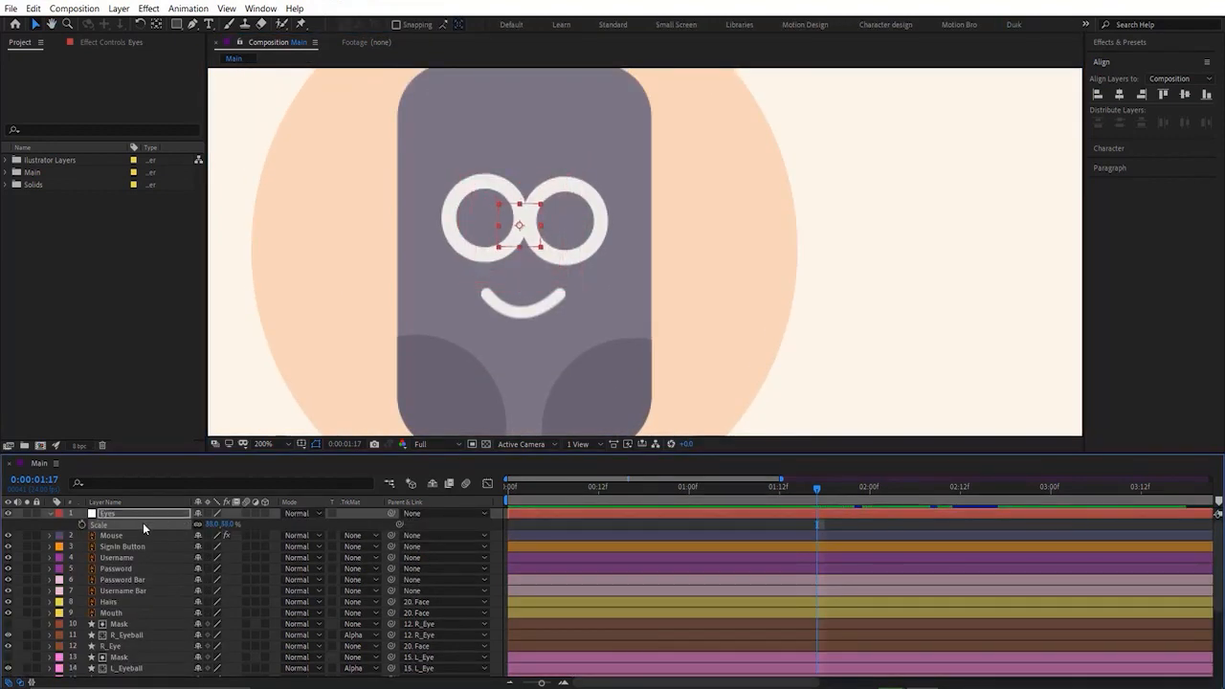
Step: Parent R_Eyeball and L_Eyeball to the Eyes null, and parent the Eyes null to Face
{"action": "left_click", "coordinate": [134, 590]}
{"action": "left_click", "coordinate": [145, 634]}
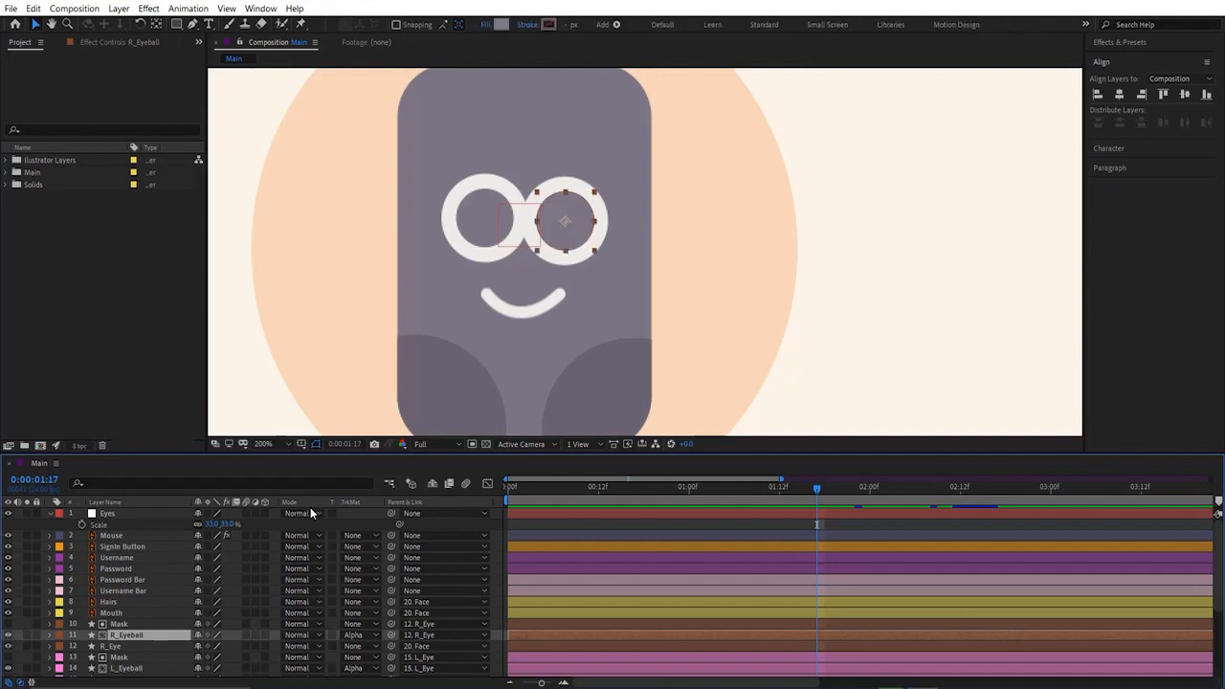
{"action": "left_click", "coordinate": [134, 668], "text": "ctrl"}
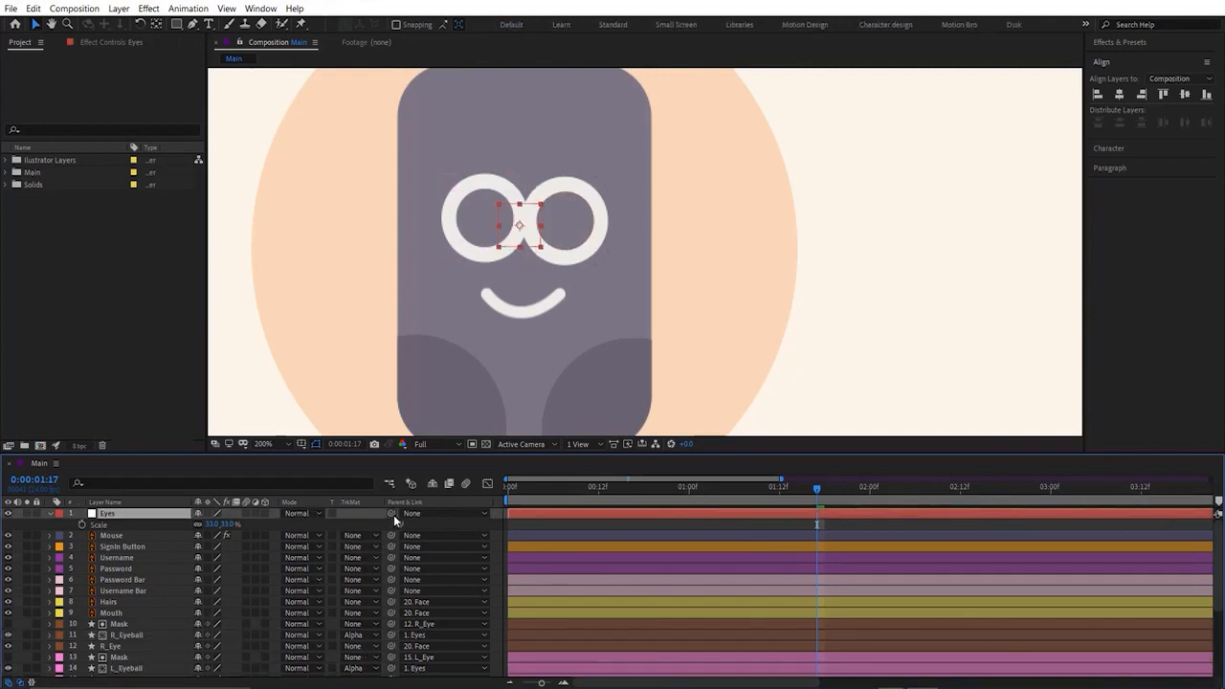
{"action": "left_click_drag", "start_coordinate": [392, 514], "coordinate": [102, 656]}
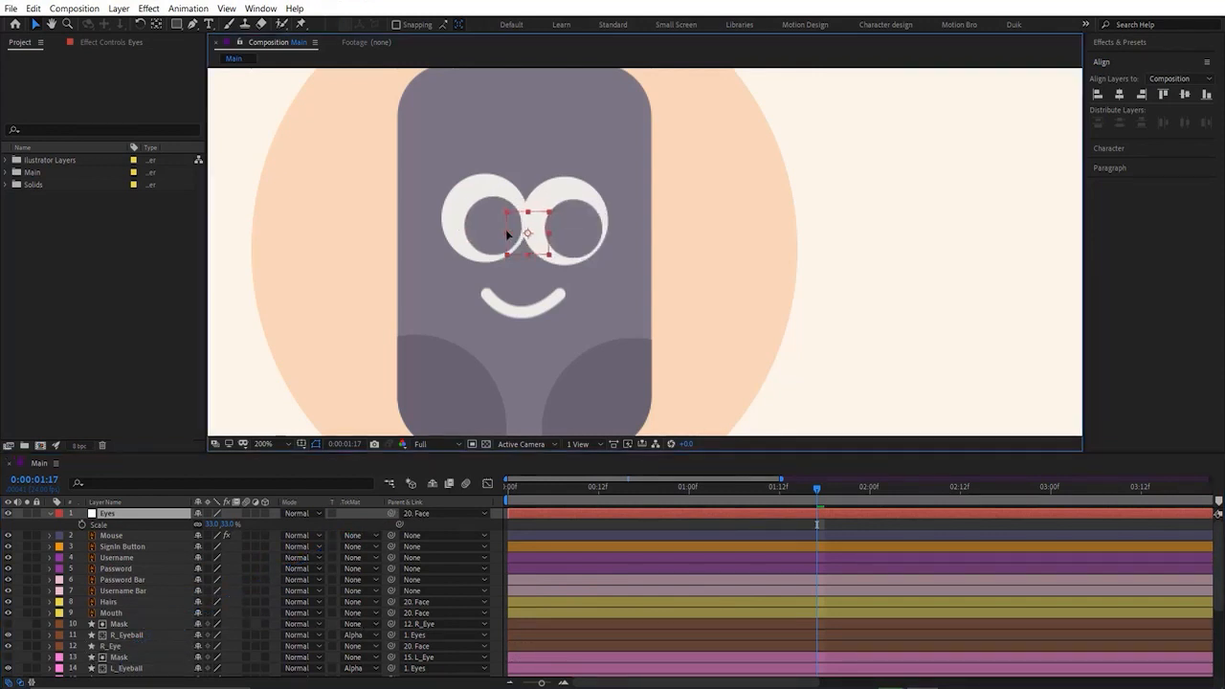
{"action": "mouse_move", "coordinate": [508, 234]}
{"action": "left_mouse_down"}
{"action": "mouse_move", "coordinate": [485, 228]}
{"action": "mouse_move", "coordinate": [554, 220]}
{"action": "mouse_move", "coordinate": [490, 239]}
{"action": "mouse_move", "coordinate": [527, 227]}
{"action": "mouse_move", "coordinate": [510, 237]}
{"action": "left_mouse_up"}
{"action": "key", "text": "ctrl+z"}
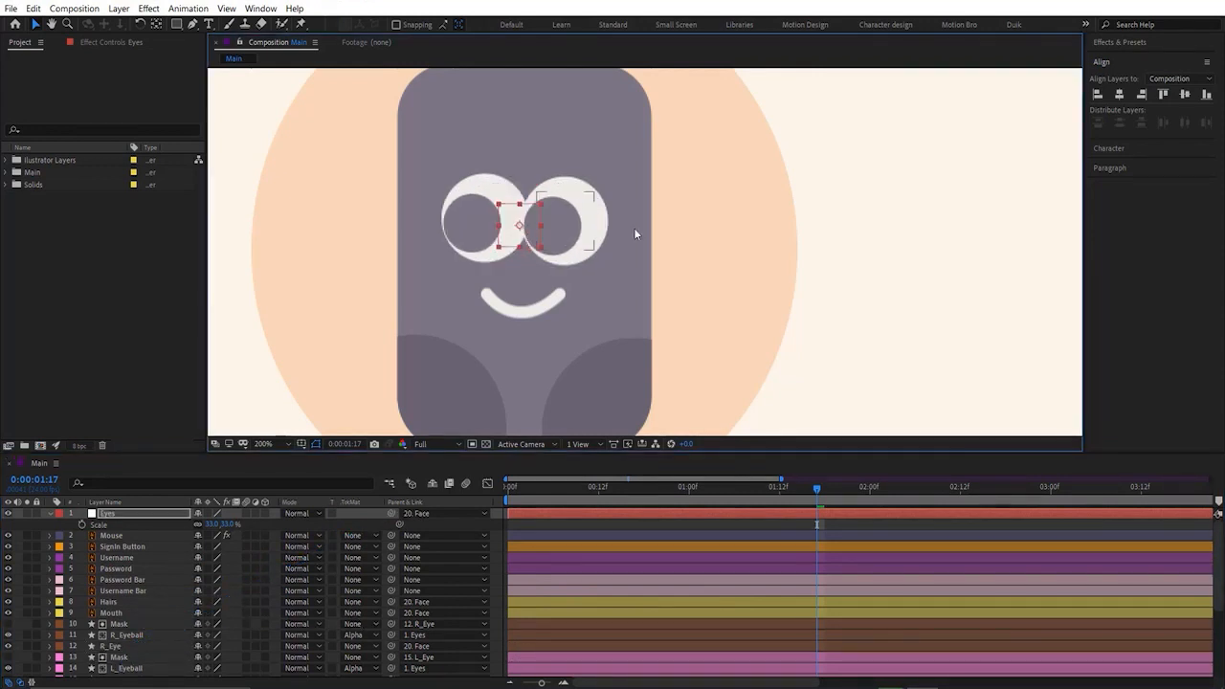
Step: Keyframe the Eyes null's position at 0:00:01:00, and at 0:00:01:09 with the eyeballs lowered toward the Mouse
{"action": "scroll", "coordinate": [617, 264], "scroll_direction": "down", "scroll_amount": 4}
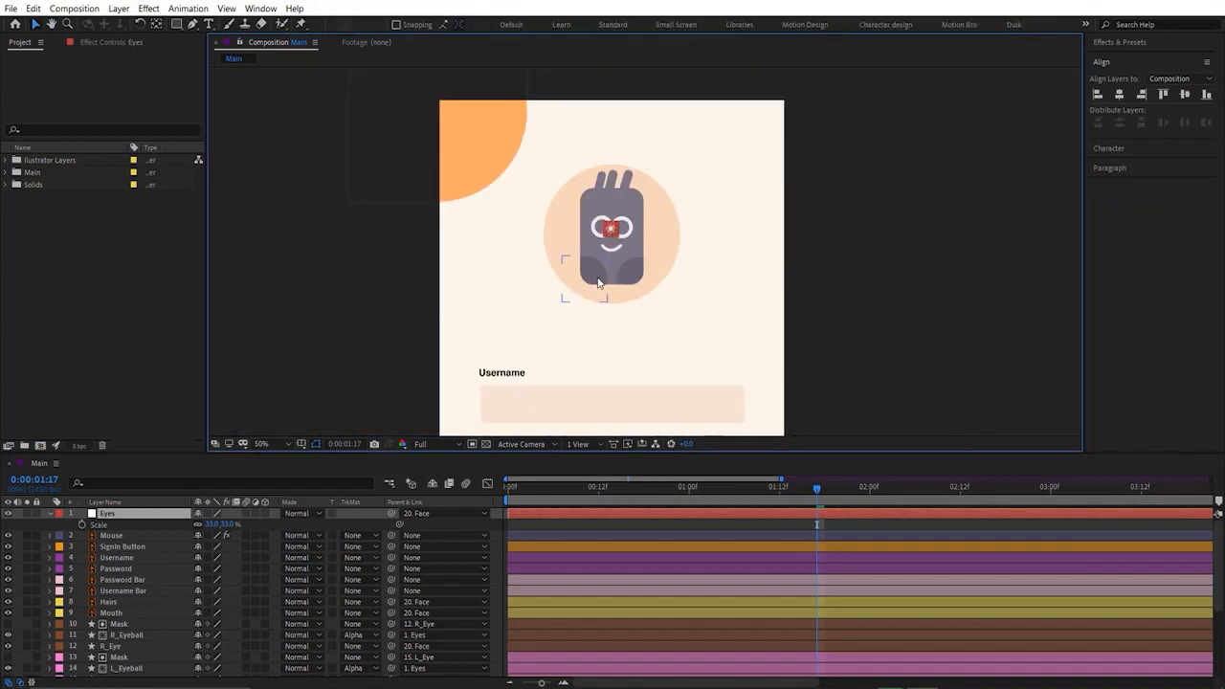
{"action": "scroll", "coordinate": [602, 289], "scroll_direction": "down", "scroll_amount": 1}
{"action": "left_click_drag", "start_coordinate": [599, 272], "coordinate": [580, 204]}
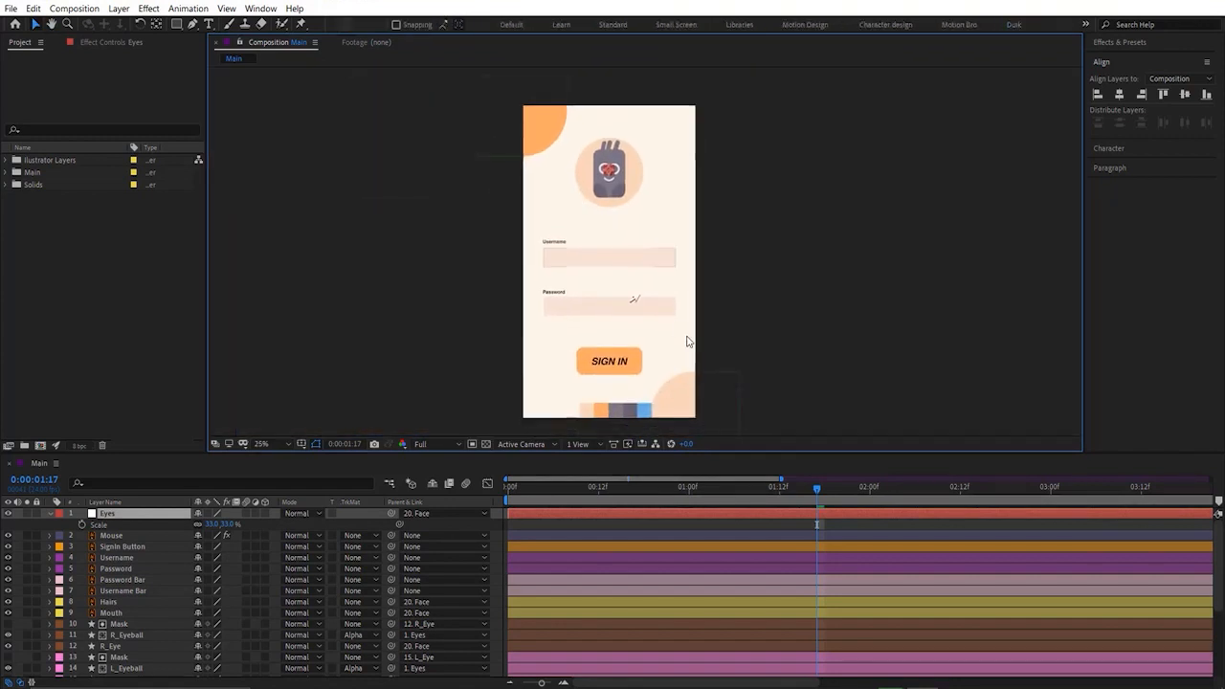
{"action": "left_click_drag", "start_coordinate": [543, 682], "coordinate": [525, 683]}
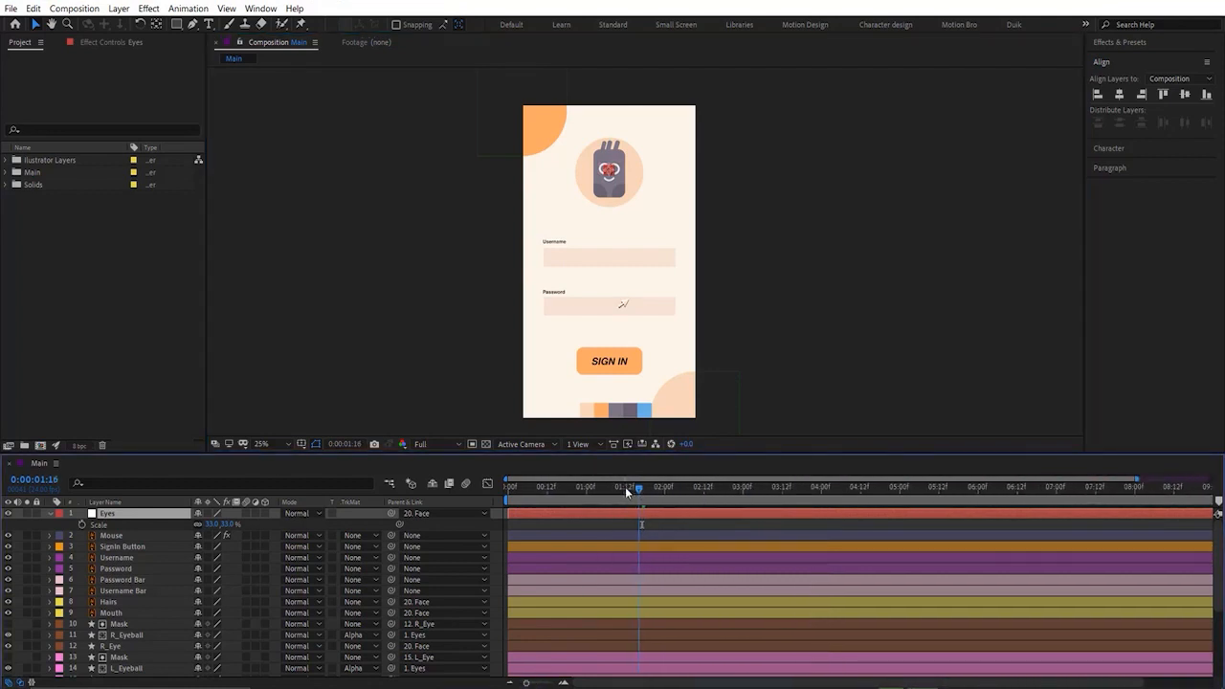
{"action": "left_click_drag", "start_coordinate": [627, 489], "coordinate": [587, 488]}
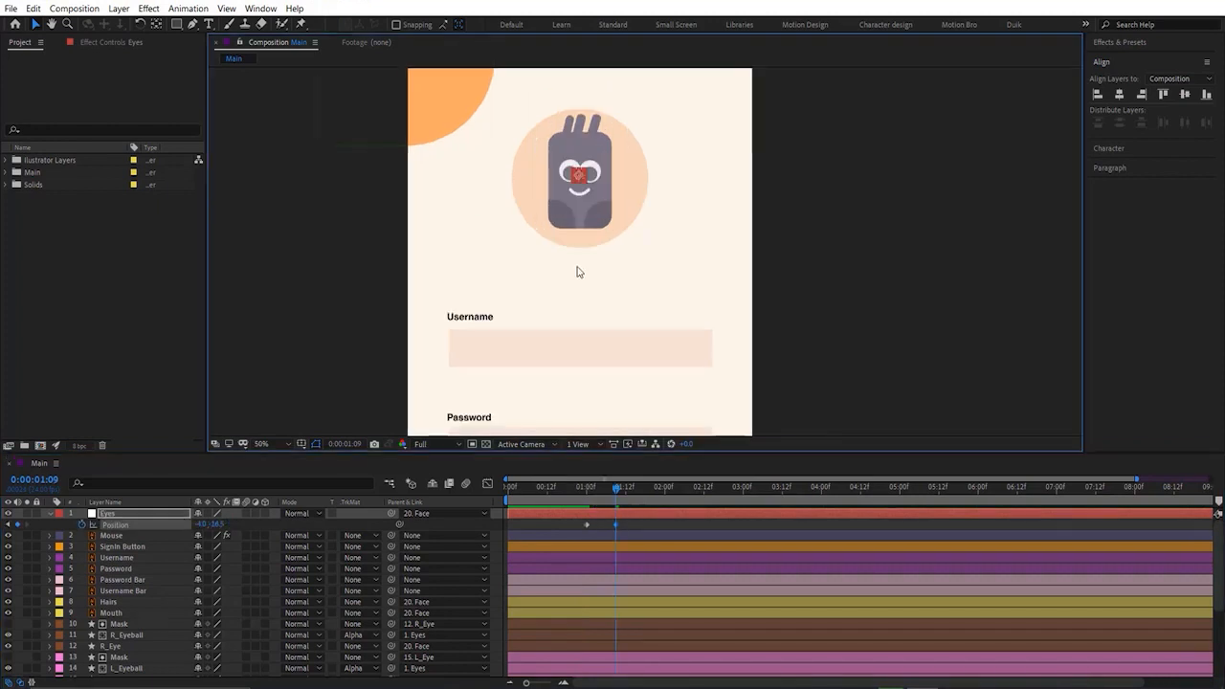
{"action": "left_click_drag", "start_coordinate": [576, 234], "coordinate": [579, 148]}
{"action": "scroll", "coordinate": [592, 213], "scroll_direction": "down", "scroll_amount": 2}
Step: Keyframe the Eyes null's position to follow the Mouse, shifted sideways at 0:00:02:02 and at -12.0, -12.5 at 0:00:02:11
{"action": "left_click_drag", "start_coordinate": [615, 496], "coordinate": [670, 492]}
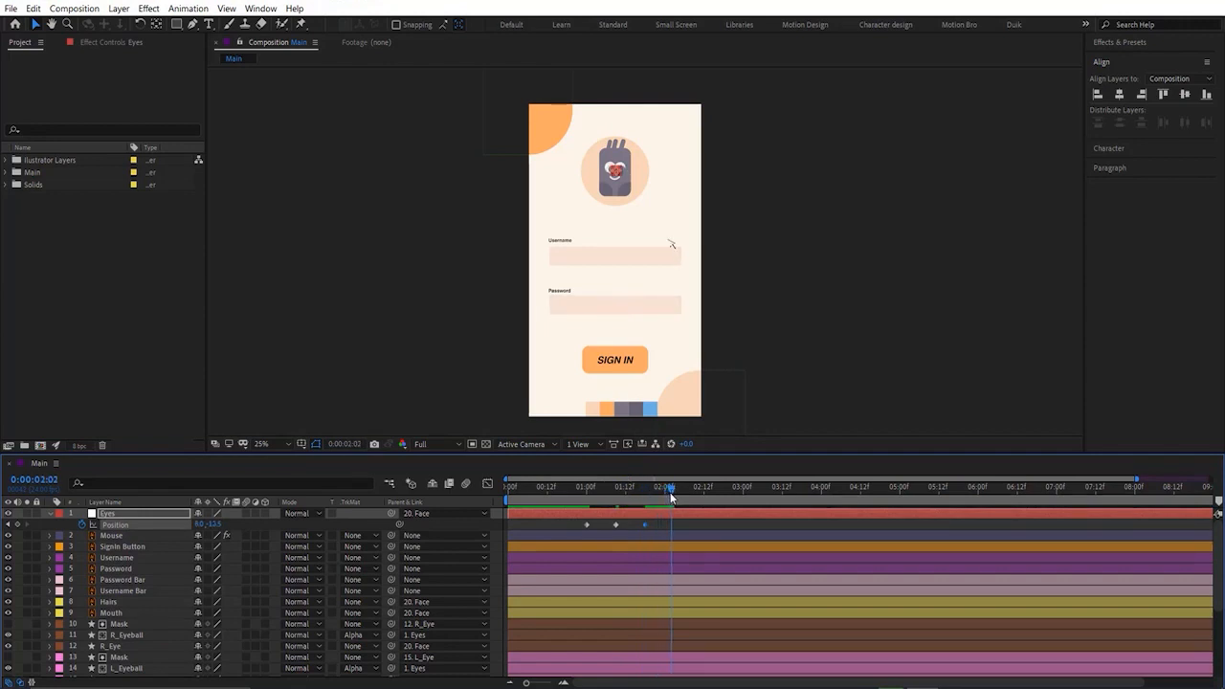
{"action": "key", "text": "Left"}
{"action": "key", "text": "Left"}
{"action": "key", "text": "Left"}
{"action": "key", "text": "Left"}
{"action": "key", "text": "Left"}
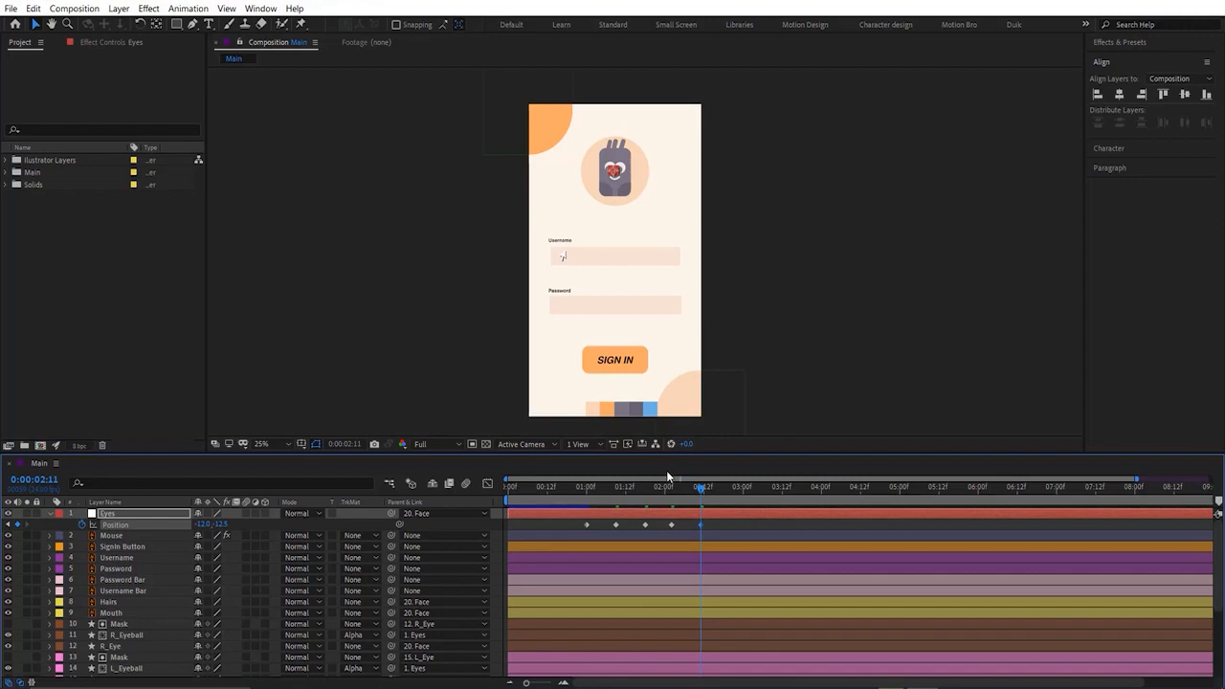
{"action": "key", "text": "space"}
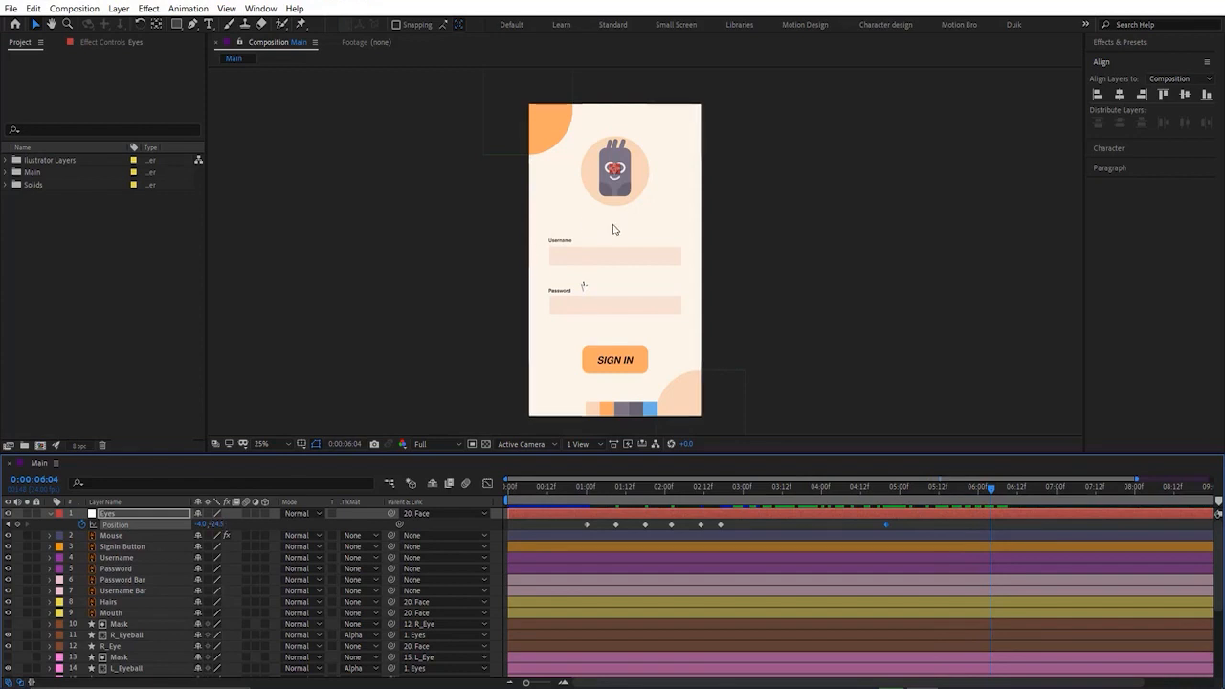
Step: Shift the Eyes null slightly downward at 0:00:06:04 and return its position to -4.0, -24.5 at 0:00:06:17
{"action": "scroll", "coordinate": [614, 208], "scroll_direction": "up", "scroll_amount": 2}
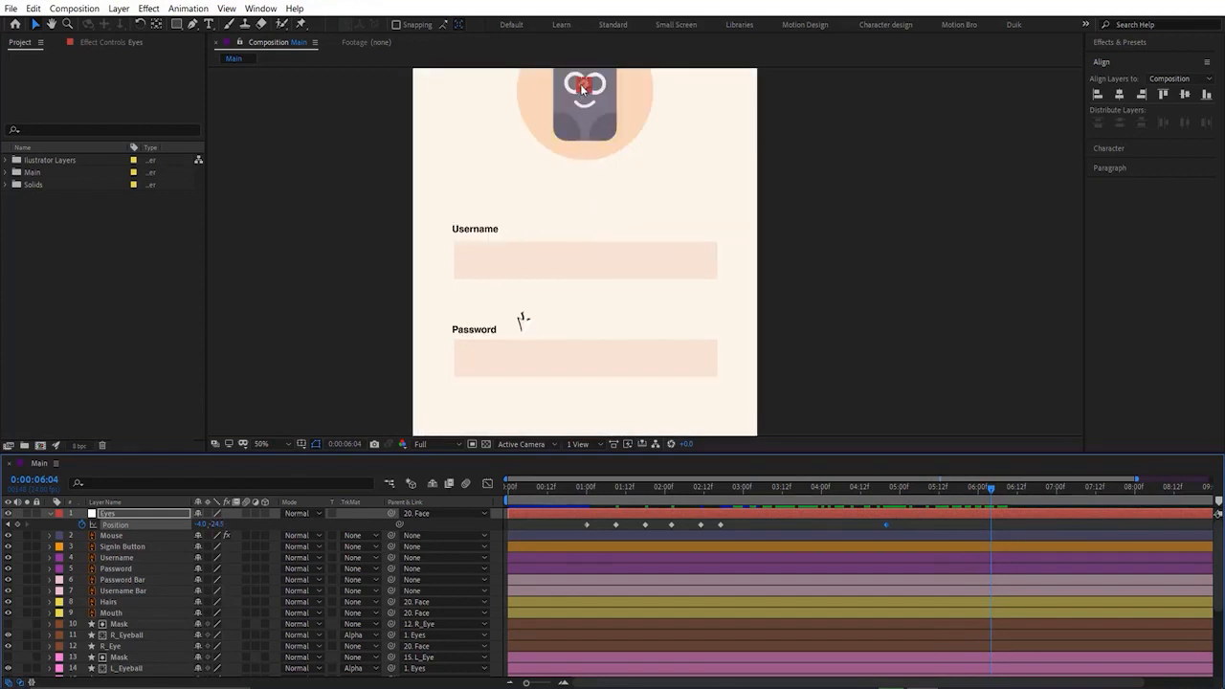
{"action": "left_click_drag", "start_coordinate": [580, 83], "coordinate": [580, 93]}
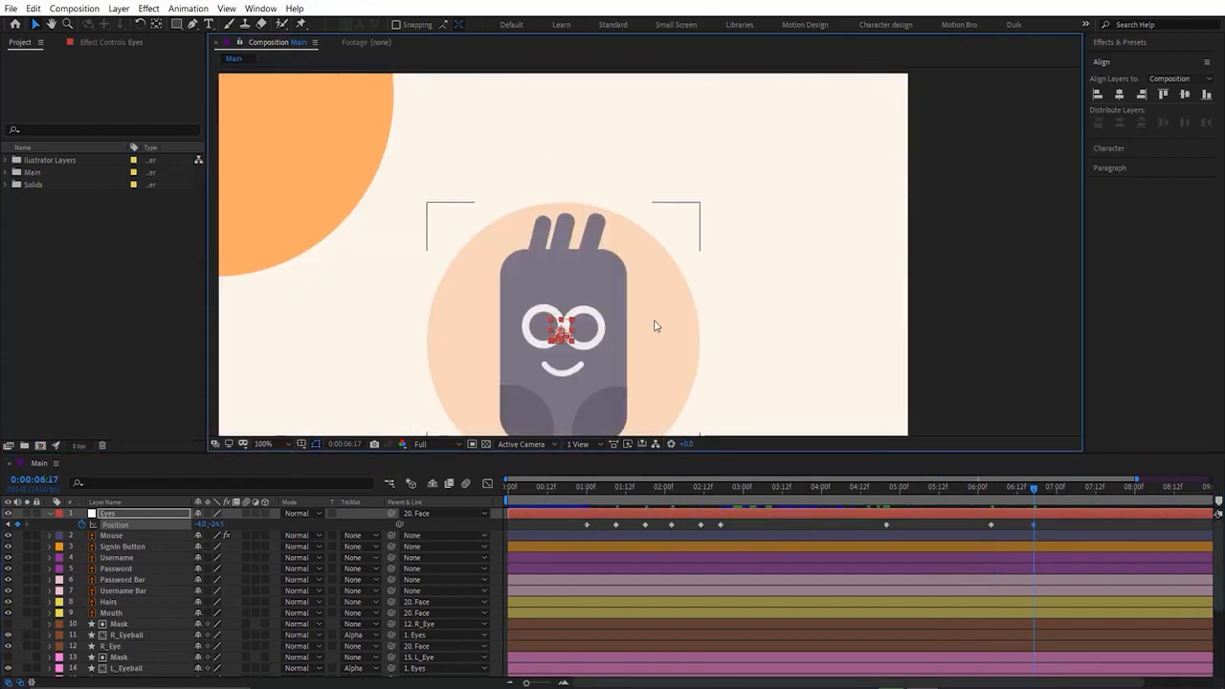
{"action": "scroll", "coordinate": [654, 325], "scroll_direction": "down", "scroll_amount": 1}
{"action": "scroll", "coordinate": [655, 331], "scroll_direction": "up", "scroll_amount": 1}
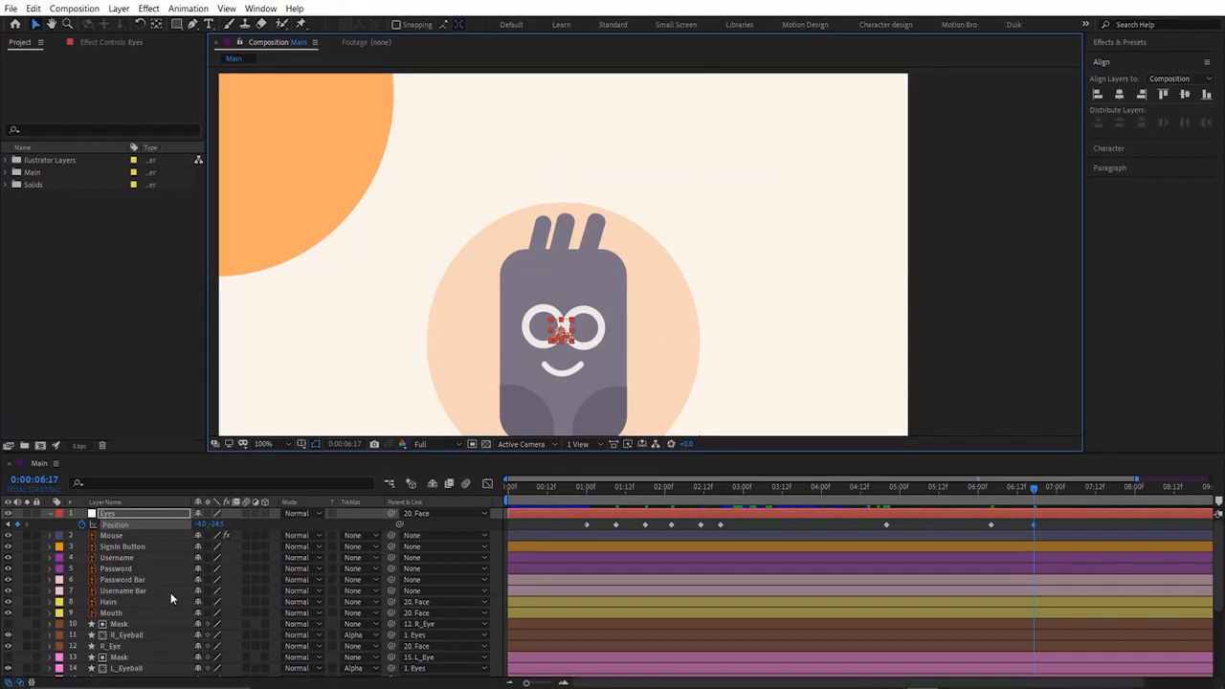
Step: Show the Scale of L_Eye and R_Eye and unlink its proportions so the height can change alone
{"action": "left_click", "coordinate": [140, 637]}
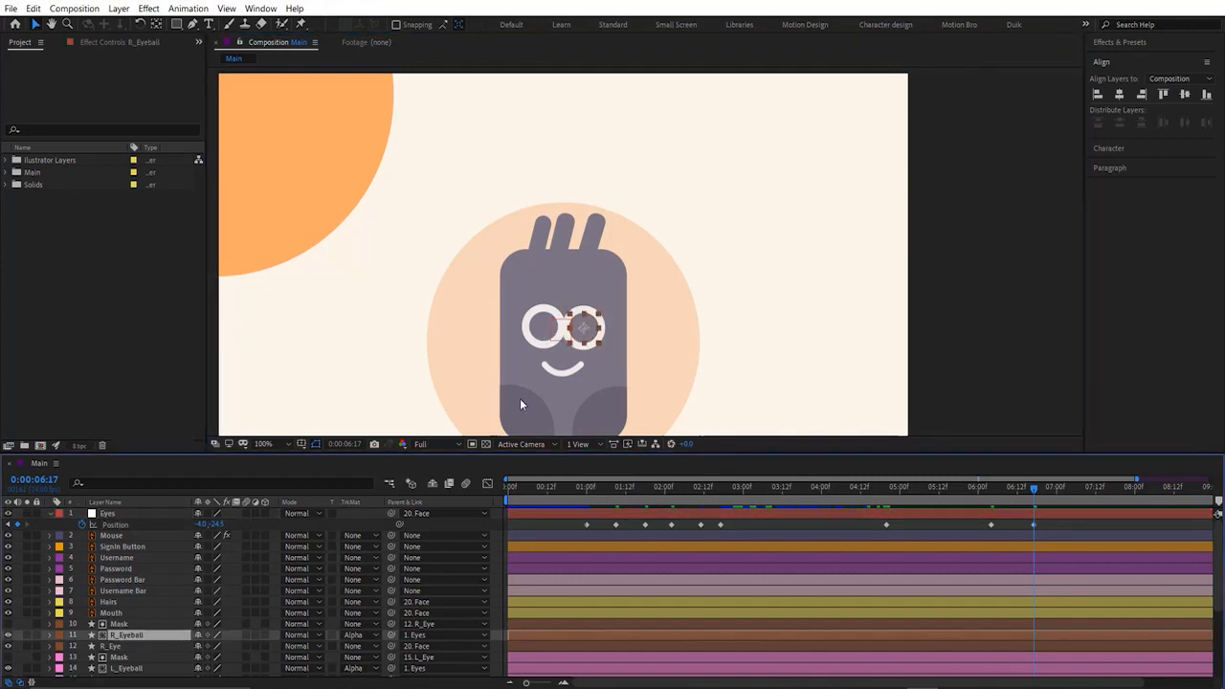
{"action": "left_click", "coordinate": [135, 658]}
{"action": "scroll", "coordinate": [134, 612], "scroll_direction": "down", "scroll_amount": 3}
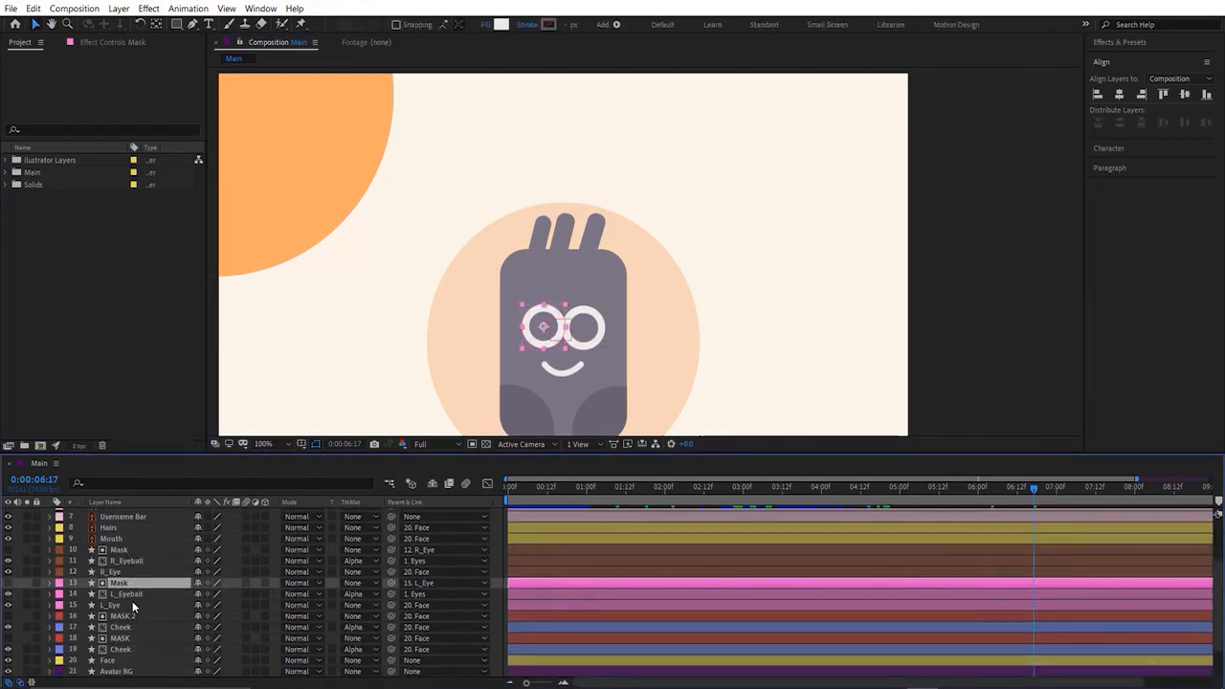
{"action": "left_click", "coordinate": [132, 603]}
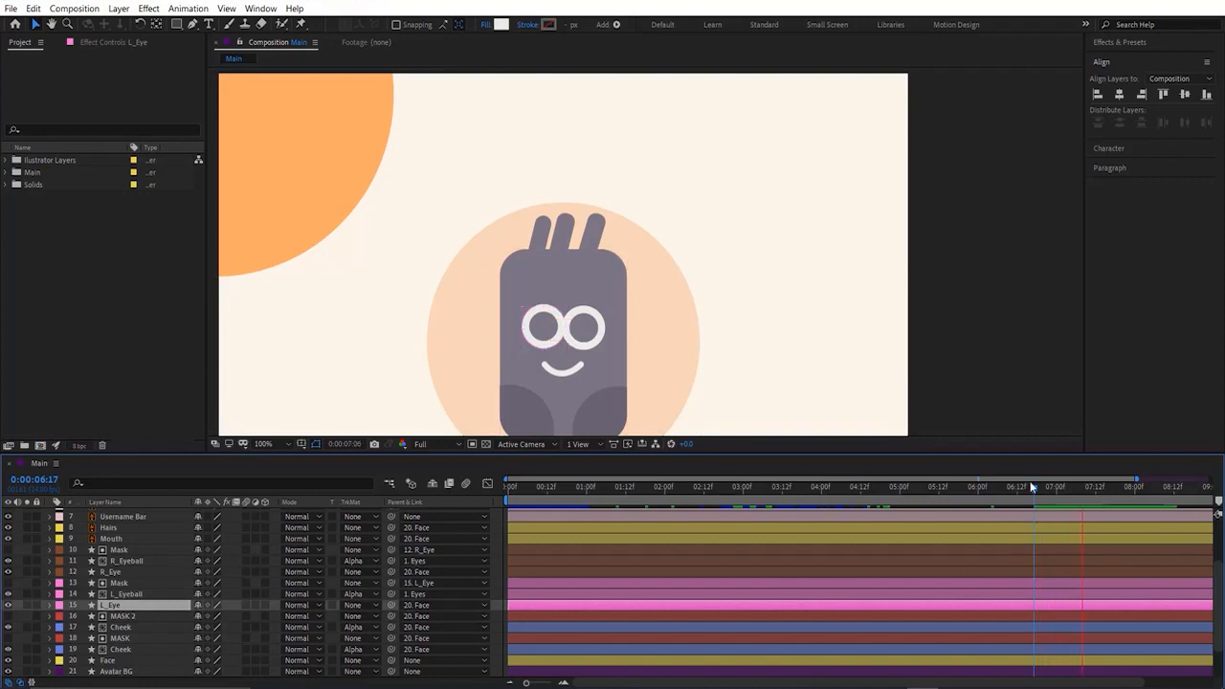
{"action": "key", "text": "space"}
{"action": "left_click_drag", "start_coordinate": [1096, 486], "coordinate": [870, 487]}
{"action": "key", "text": "s"}
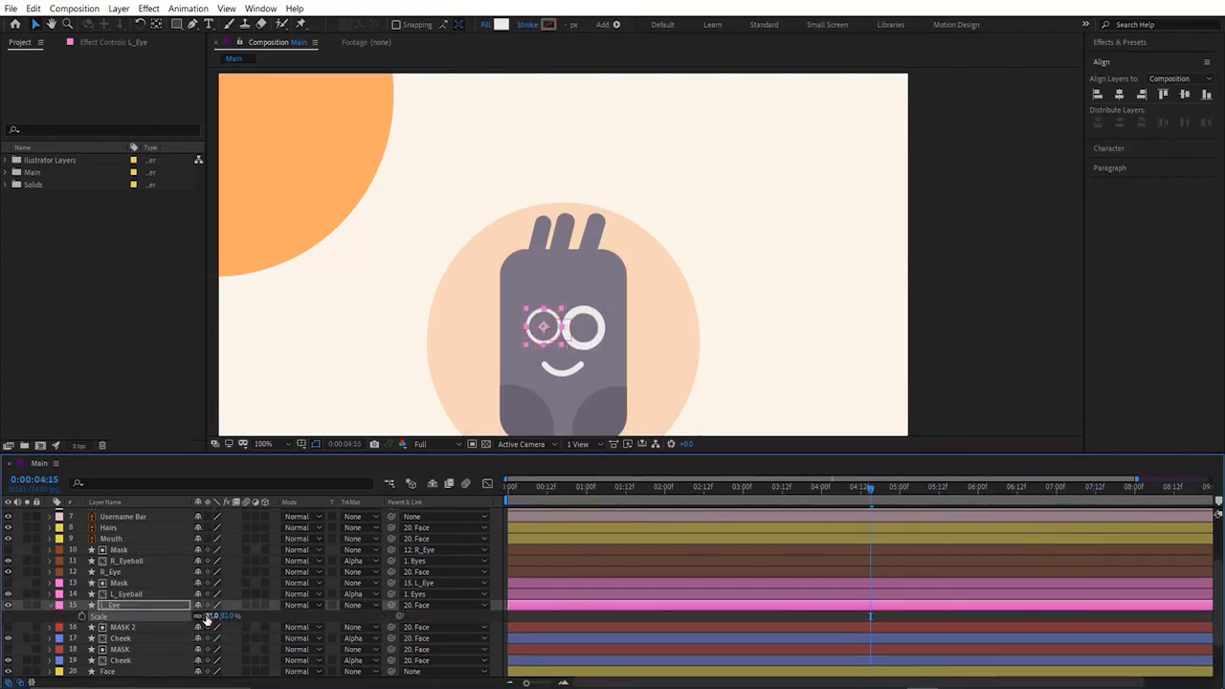
{"action": "left_click", "coordinate": [198, 617]}
{"action": "left_click", "coordinate": [197, 618]}
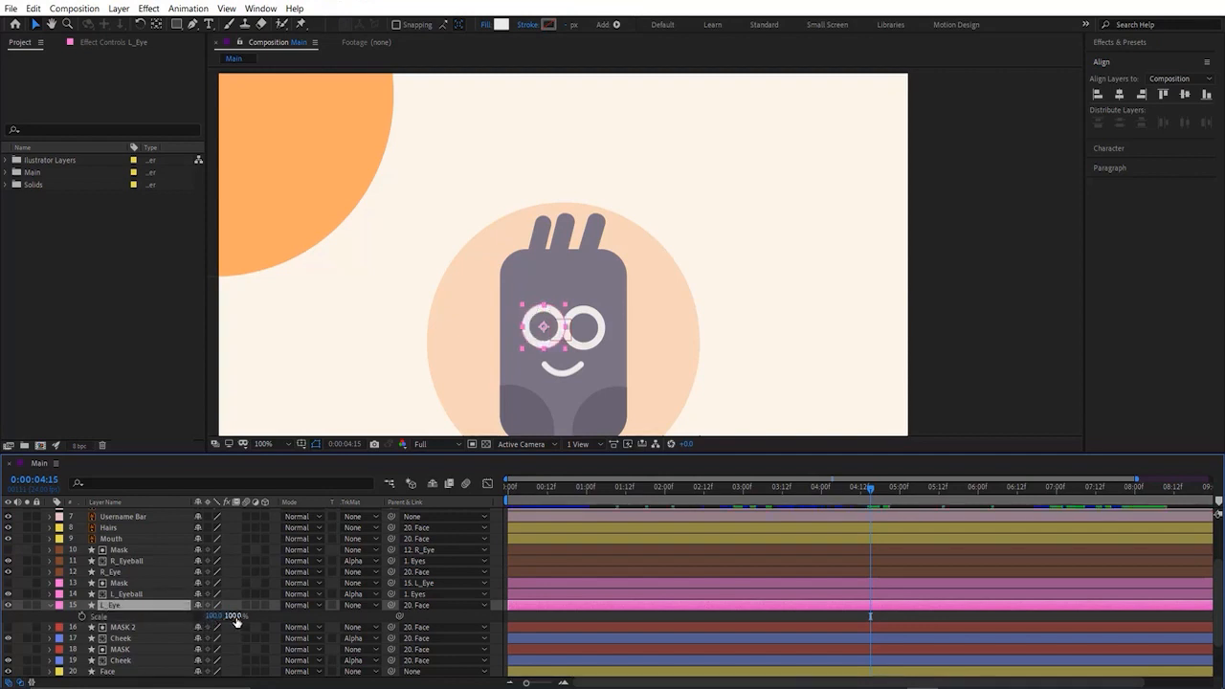
{"action": "mouse_move", "coordinate": [236, 618]}
{"action": "left_mouse_down"}
{"action": "mouse_move", "coordinate": [178, 617]}
{"action": "mouse_move", "coordinate": [232, 622]}
{"action": "left_mouse_up"}
{"action": "scroll", "coordinate": [182, 624], "scroll_direction": "down", "scroll_amount": 3}
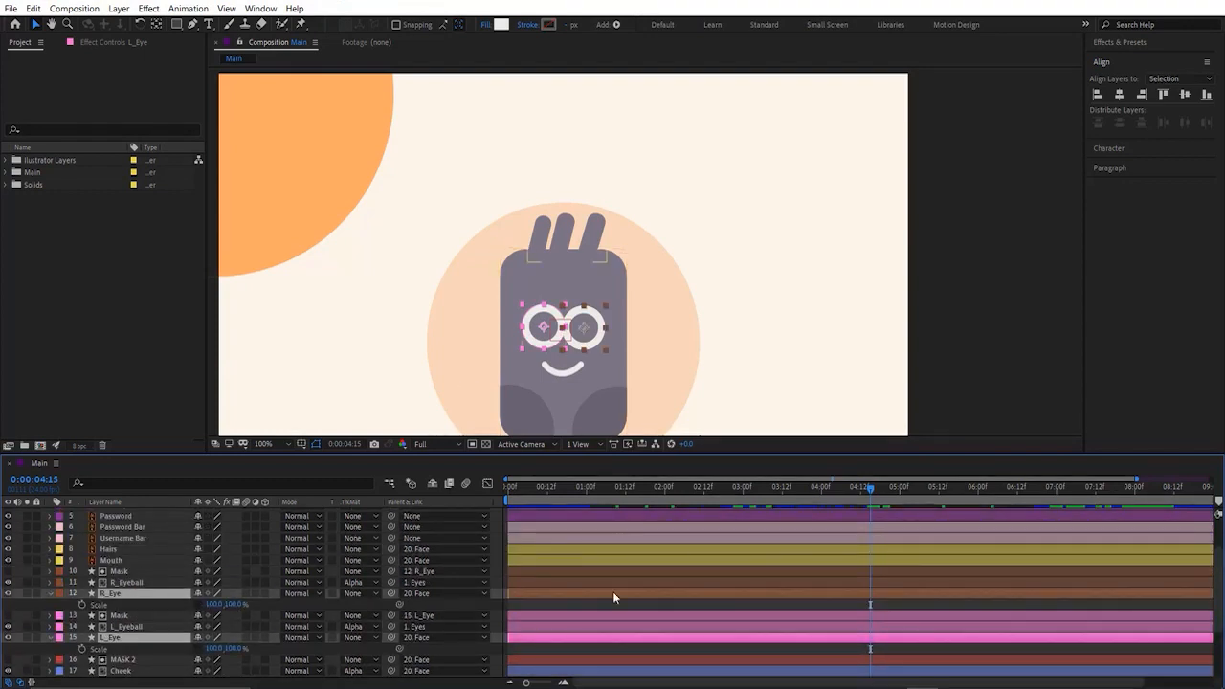
Step: Keyframe the Scale of R_Eye and L_Eye fully open, and set the vertical scale to 0% at 0:00:02:07
{"action": "left_click_drag", "start_coordinate": [857, 491], "coordinate": [587, 488]}
{"action": "scroll", "coordinate": [671, 337], "scroll_direction": "down", "scroll_amount": 1}
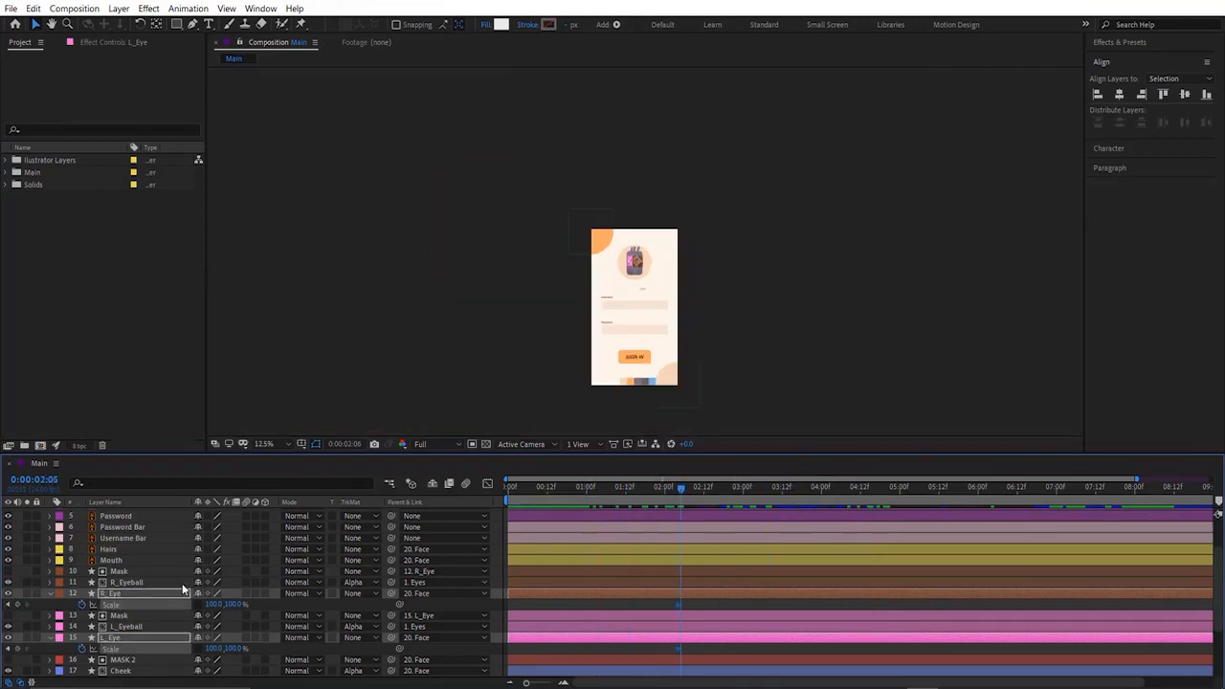
{"action": "key", "text": "Page_Down"}
{"action": "key", "text": "Page_Down"}
{"action": "scroll", "coordinate": [714, 268], "scroll_direction": "up", "scroll_amount": 4}
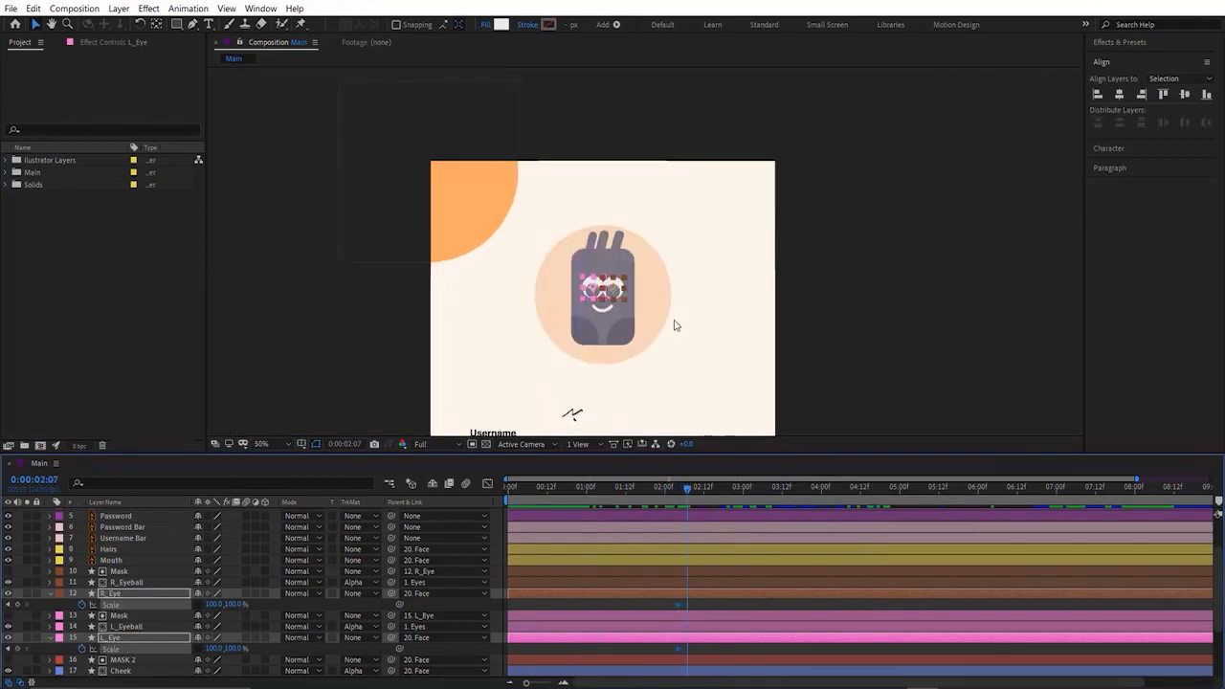
{"action": "left_click", "coordinate": [235, 605]}
{"action": "type", "text": "0"}
{"action": "key", "text": "Return"}
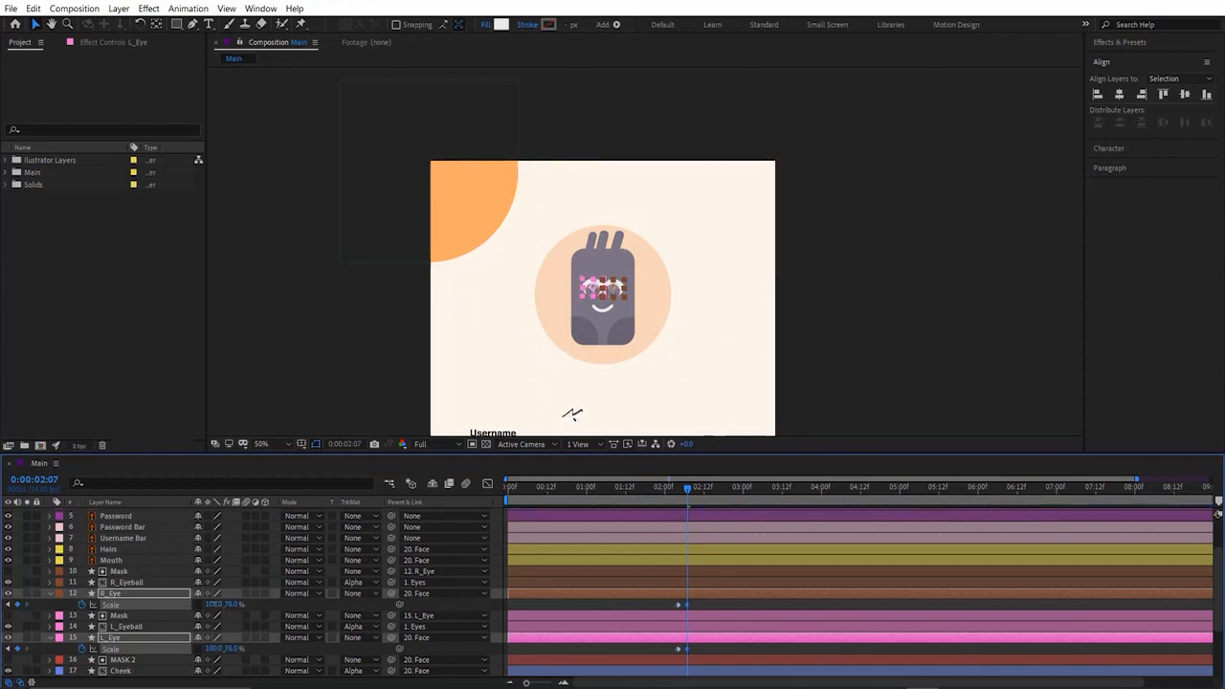
Step: Copy the open-eye Scale keyframes of R_Eye and L_Eye to 0:00:02:10 to finish the blink
{"action": "key", "text": "Page_Down"}
{"action": "key", "text": "Page_Down"}
{"action": "key", "text": "Page_Down"}
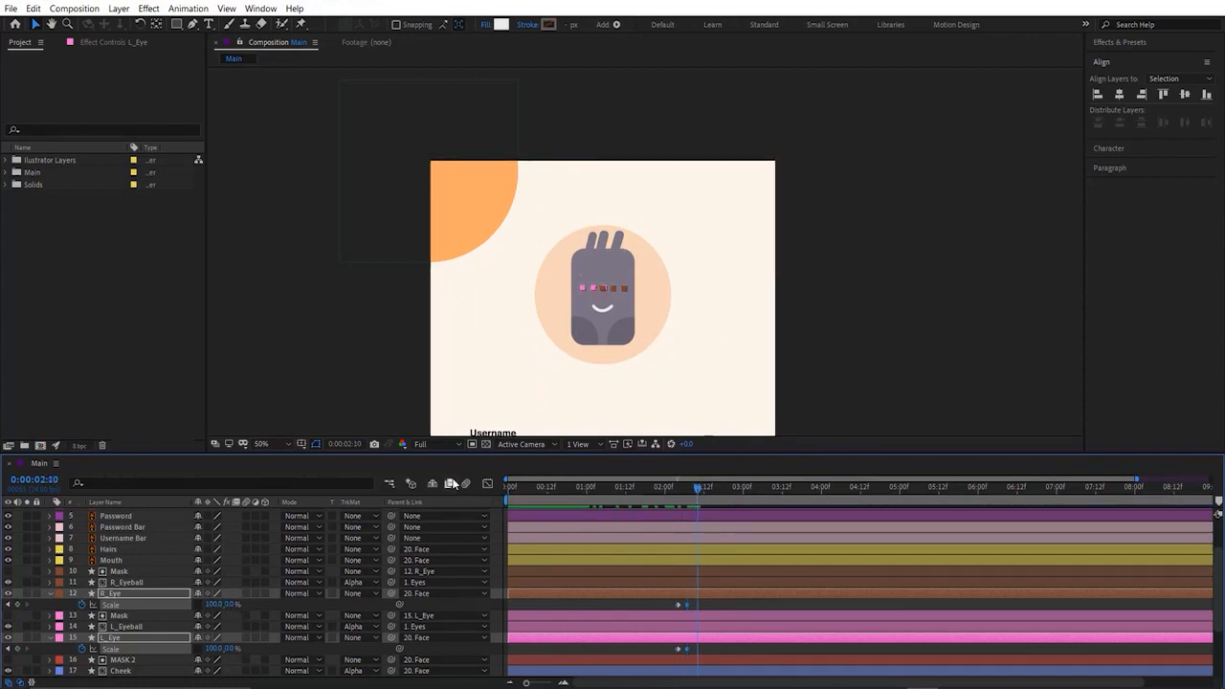
{"action": "left_click", "coordinate": [678, 605]}
{"action": "key", "text": "ctrl+c"}
{"action": "key", "text": "ctrl+v"}
{"action": "left_click", "coordinate": [680, 651]}
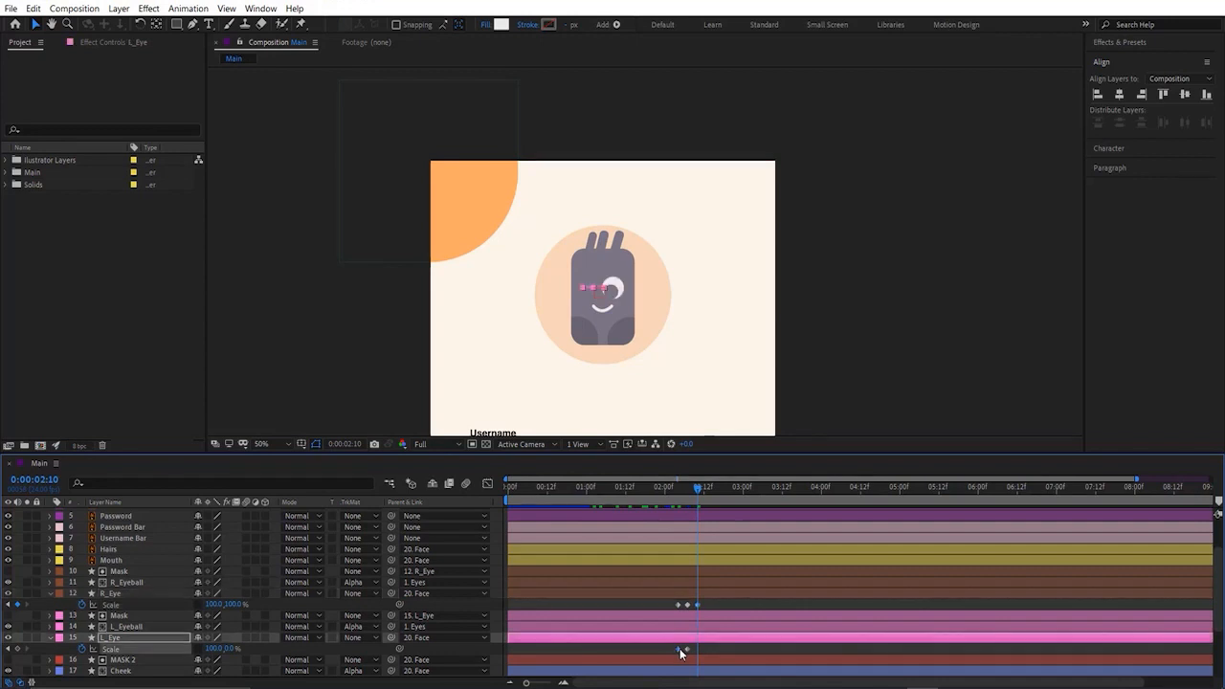
{"action": "key", "text": "ctrl+c"}
{"action": "key", "text": "ctrl+v"}
Step: Duplicate the three blink keyframes on R_Eye and L_Eye at 0:00:03:17 and 0:00:06:21
{"action": "key", "text": "space"}
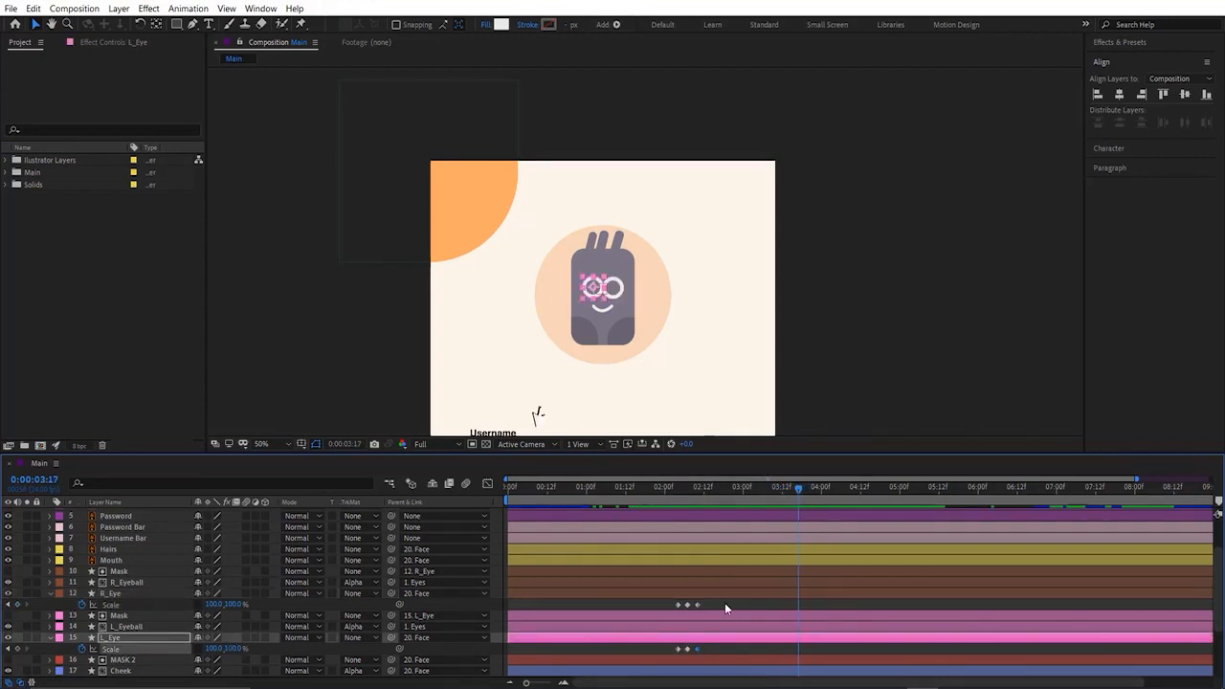
{"action": "left_click_drag", "start_coordinate": [725, 602], "coordinate": [660, 616]}
{"action": "key", "text": "ctrl+c"}
{"action": "key", "text": "ctrl+v"}
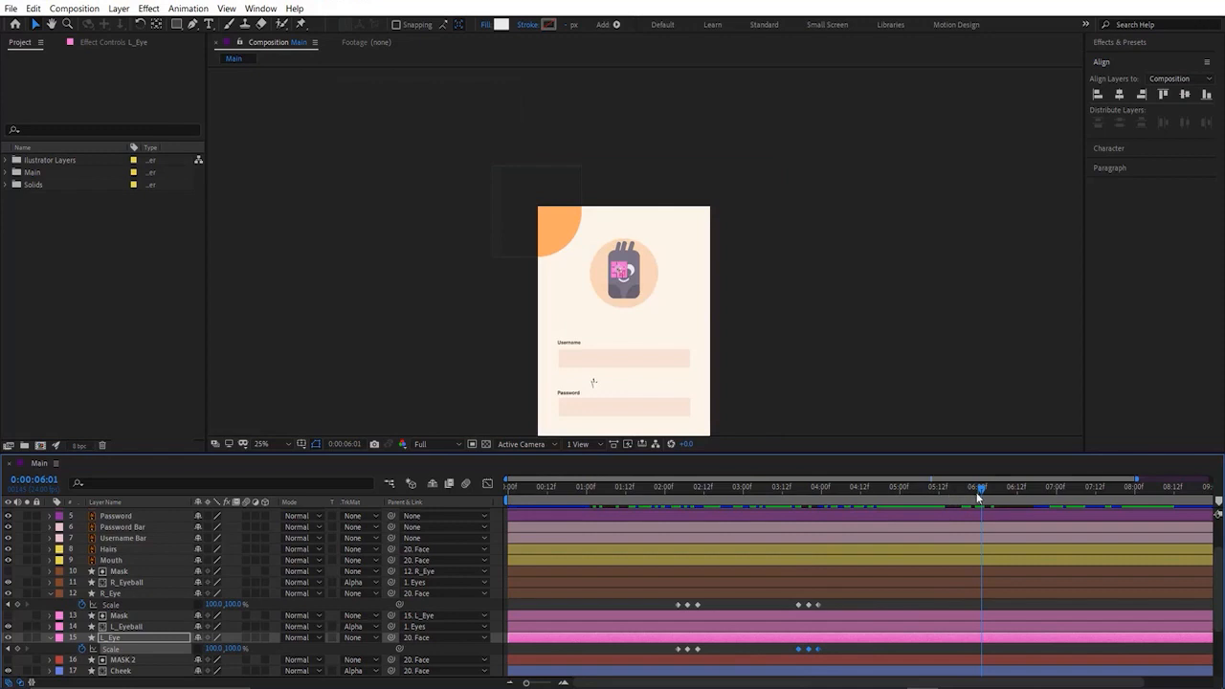
{"action": "left_click_drag", "start_coordinate": [979, 496], "coordinate": [1046, 518]}
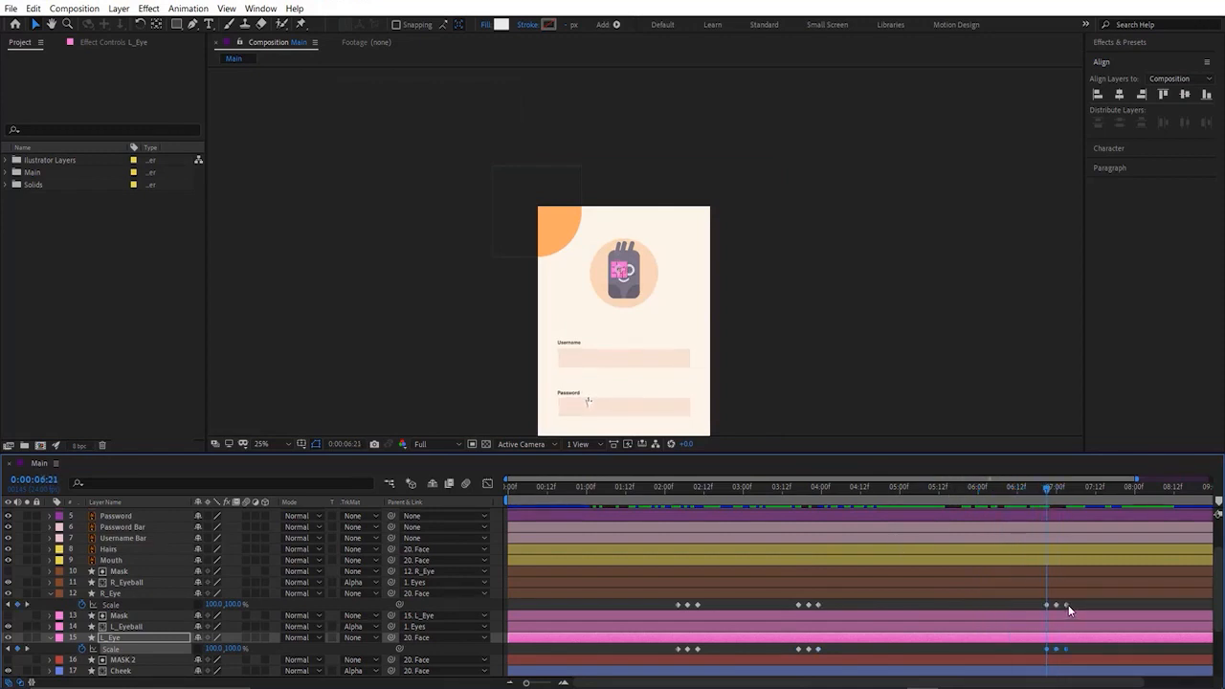
Step: Delete the last reopening Scale keyframe on R_Eye and L_Eye so the eyes stay closed from 0:00:07:00
{"action": "left_click", "coordinate": [1067, 605]}
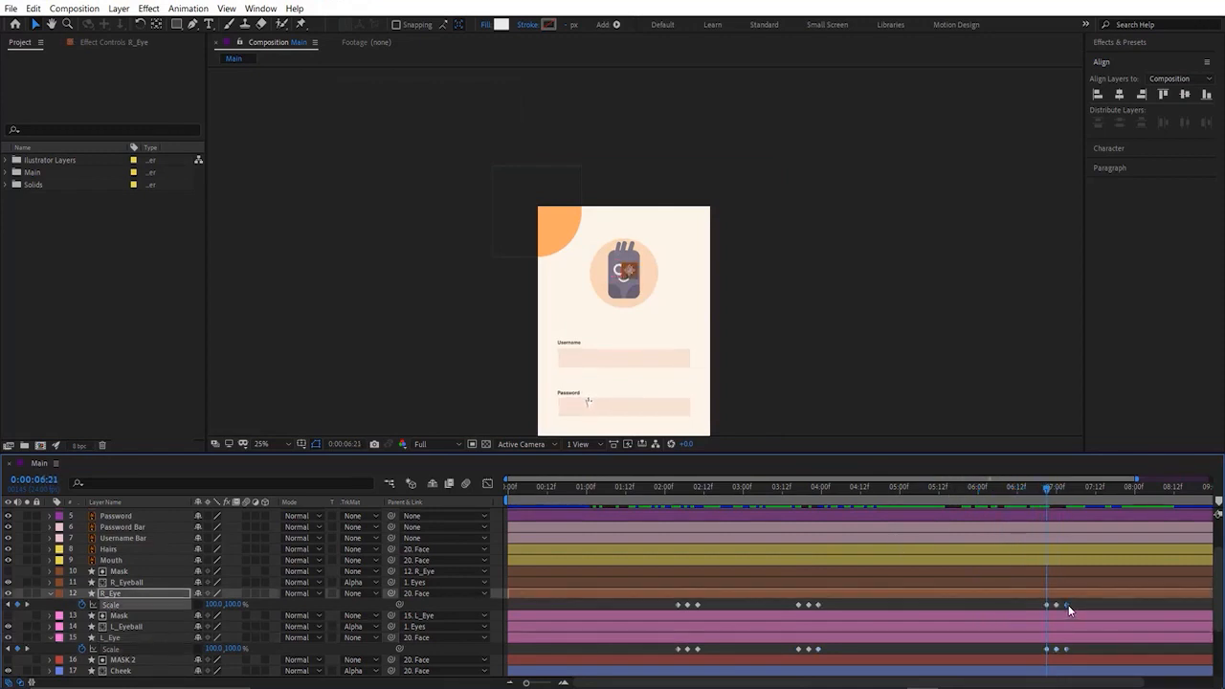
{"action": "key", "text": "Delete"}
{"action": "left_click", "coordinate": [1067, 652]}
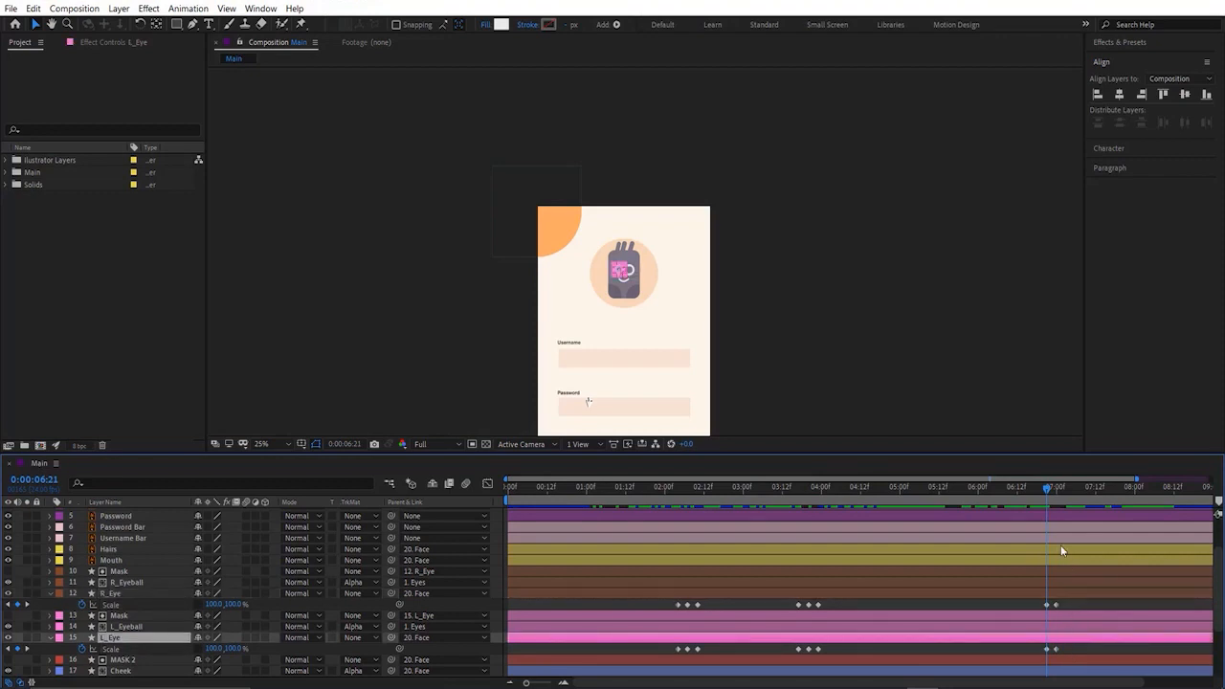
{"action": "key", "text": "Delete"}
{"action": "left_click", "coordinate": [1059, 498]}
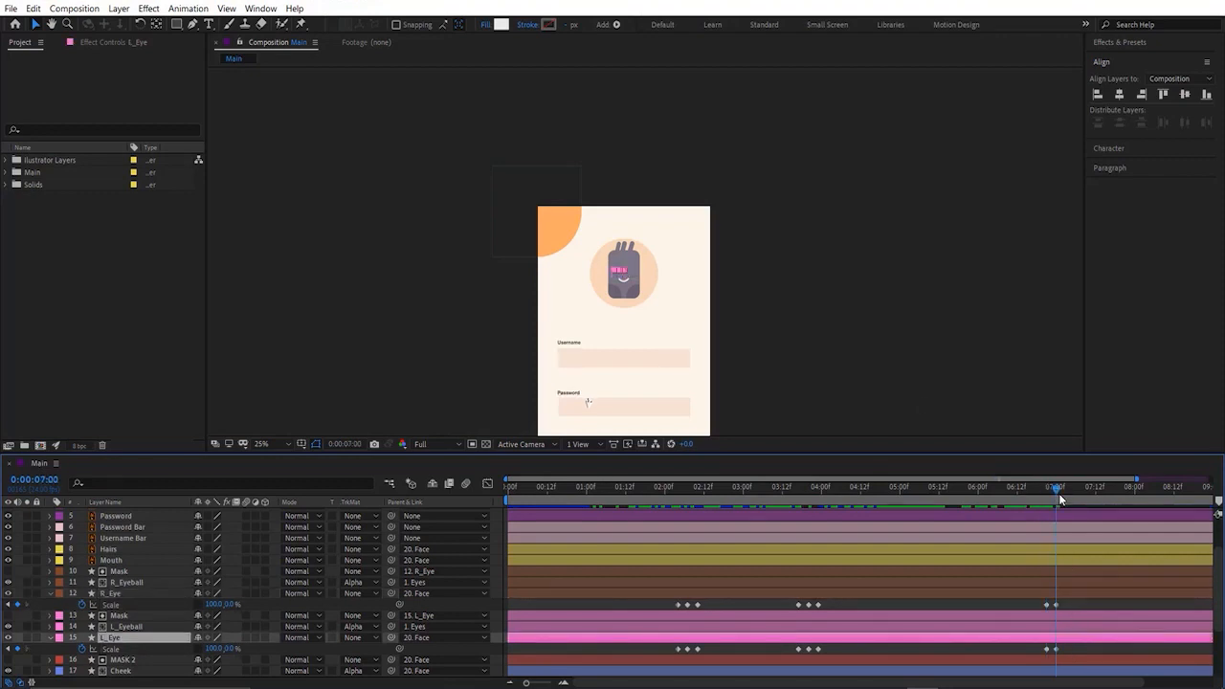
{"action": "key", "text": "period"}
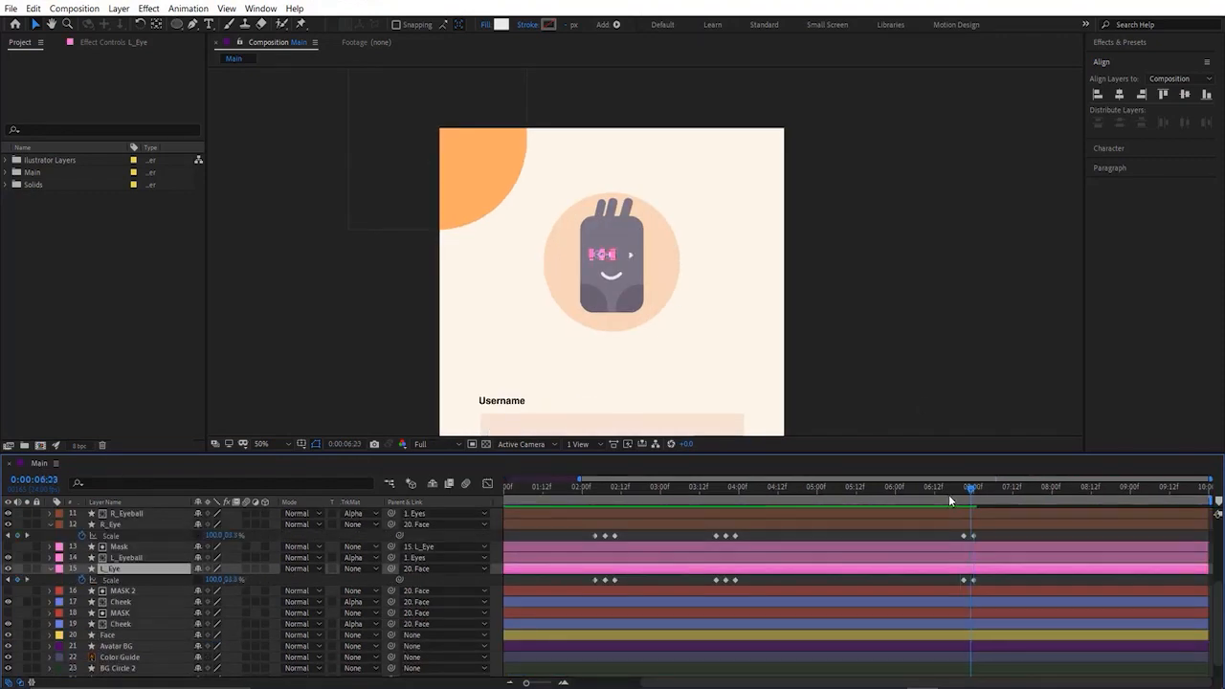
Step: Draw an unfilled, arrow-shaped closed eye in black stroke with the Pen tool on the left of the avatar's face at 0:00:07:07
{"action": "left_click_drag", "start_coordinate": [949, 495], "coordinate": [999, 516]}
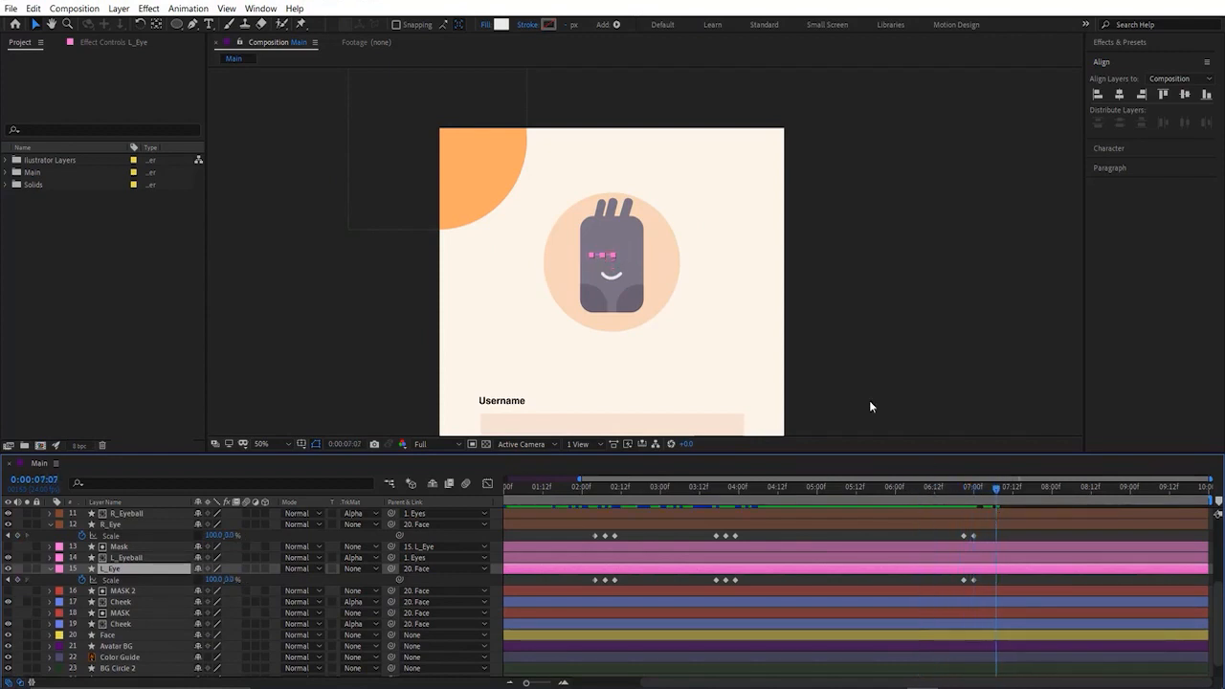
{"action": "left_click", "coordinate": [881, 342]}
{"action": "key", "text": "q"}
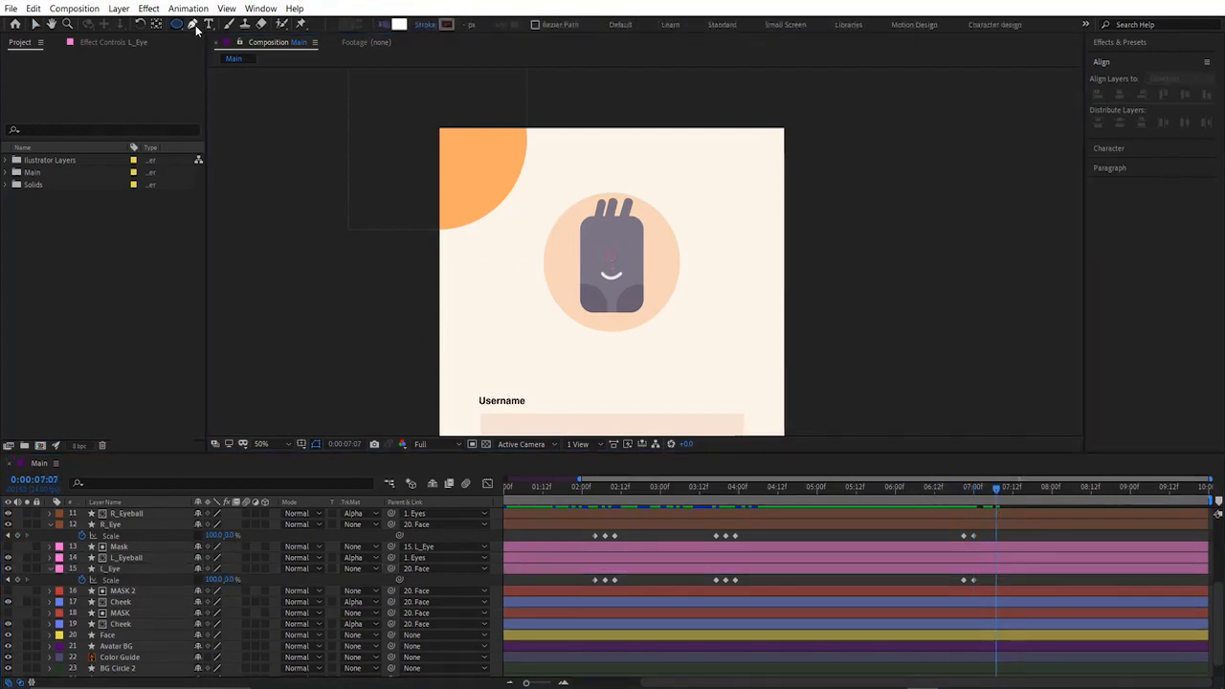
{"action": "left_click", "coordinate": [192, 24]}
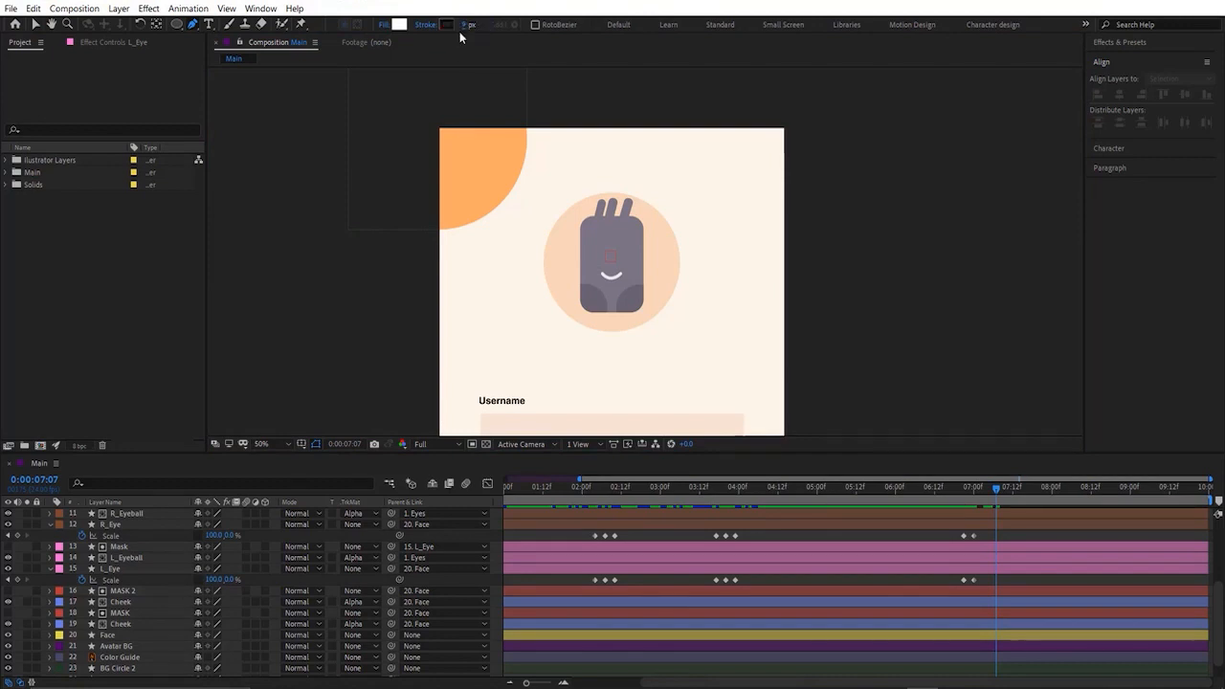
{"action": "left_click", "coordinate": [385, 24]}
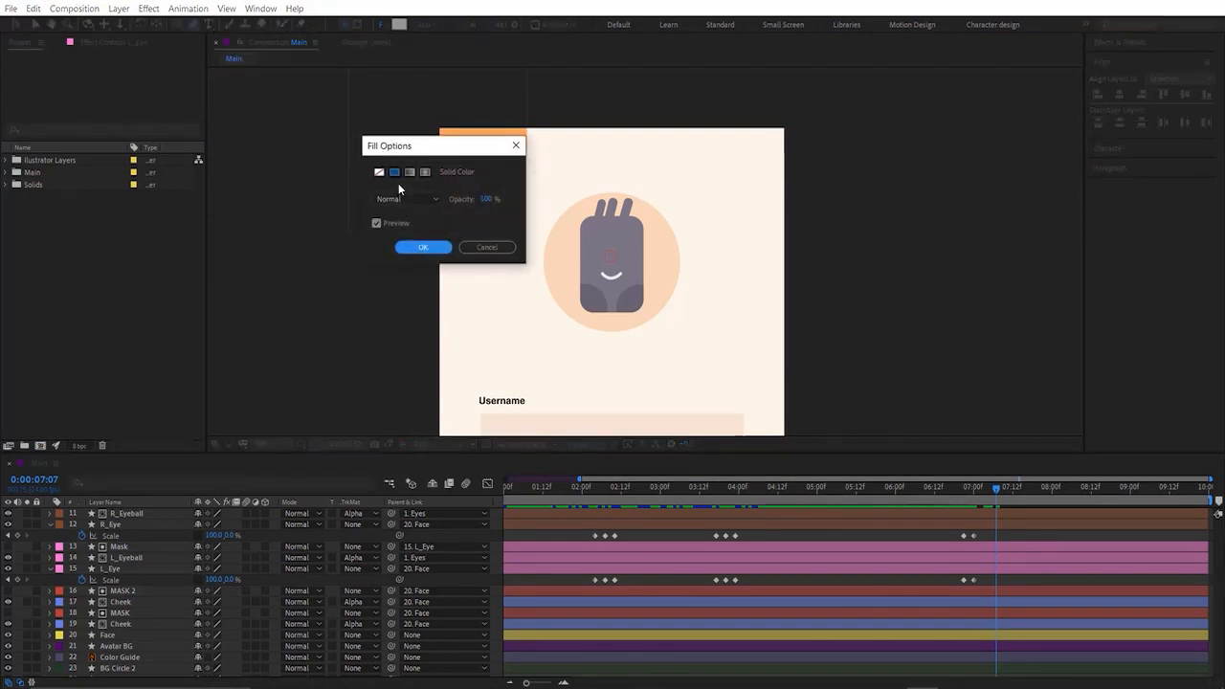
{"action": "left_click", "coordinate": [423, 247]}
{"action": "scroll", "coordinate": [637, 261], "scroll_direction": "up", "scroll_amount": 2}
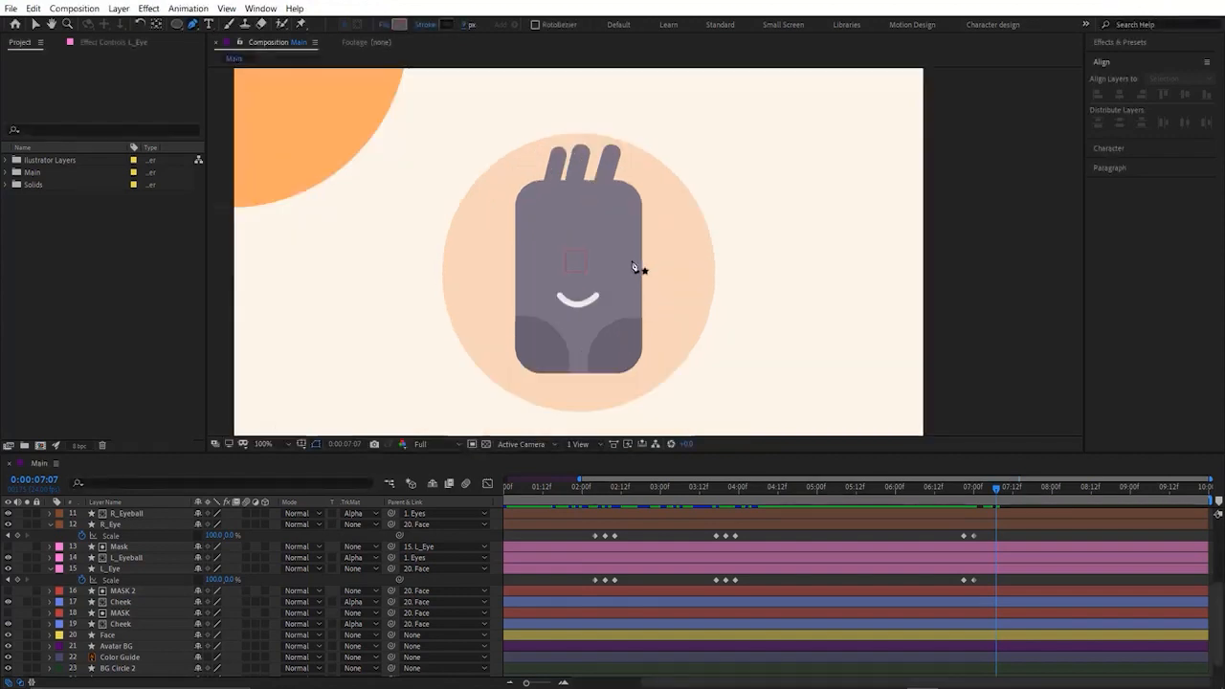
{"action": "left_click", "coordinate": [544, 217]}
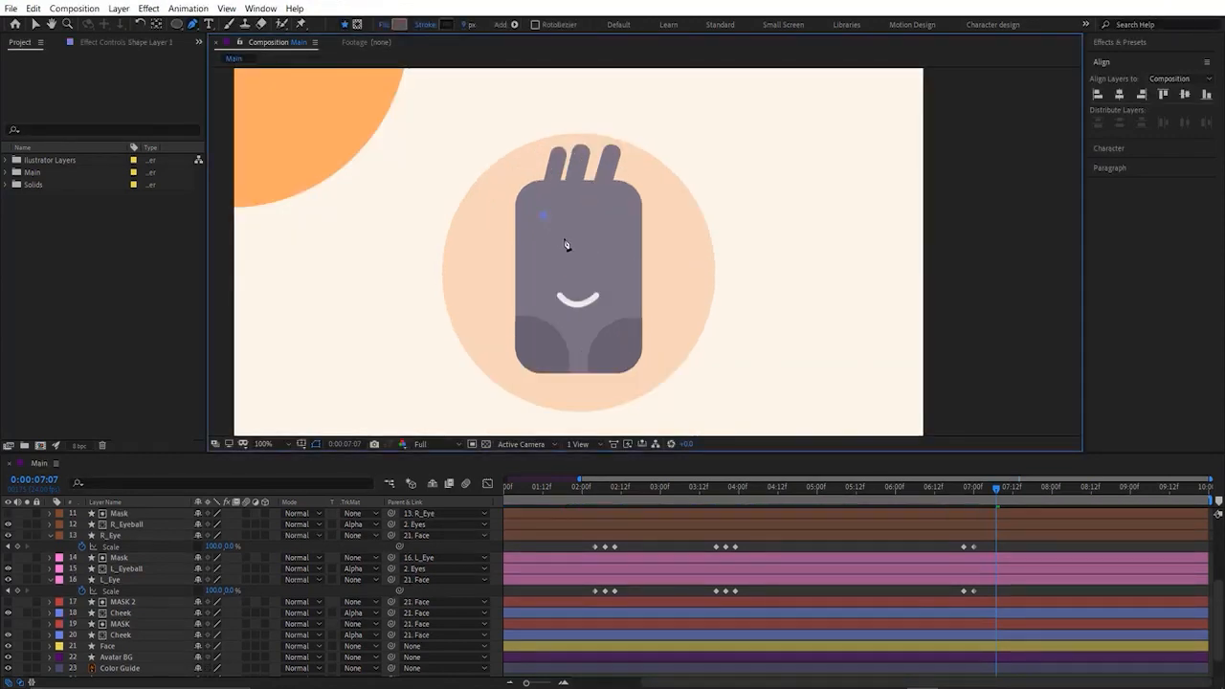
{"action": "left_click", "coordinate": [562, 234]}
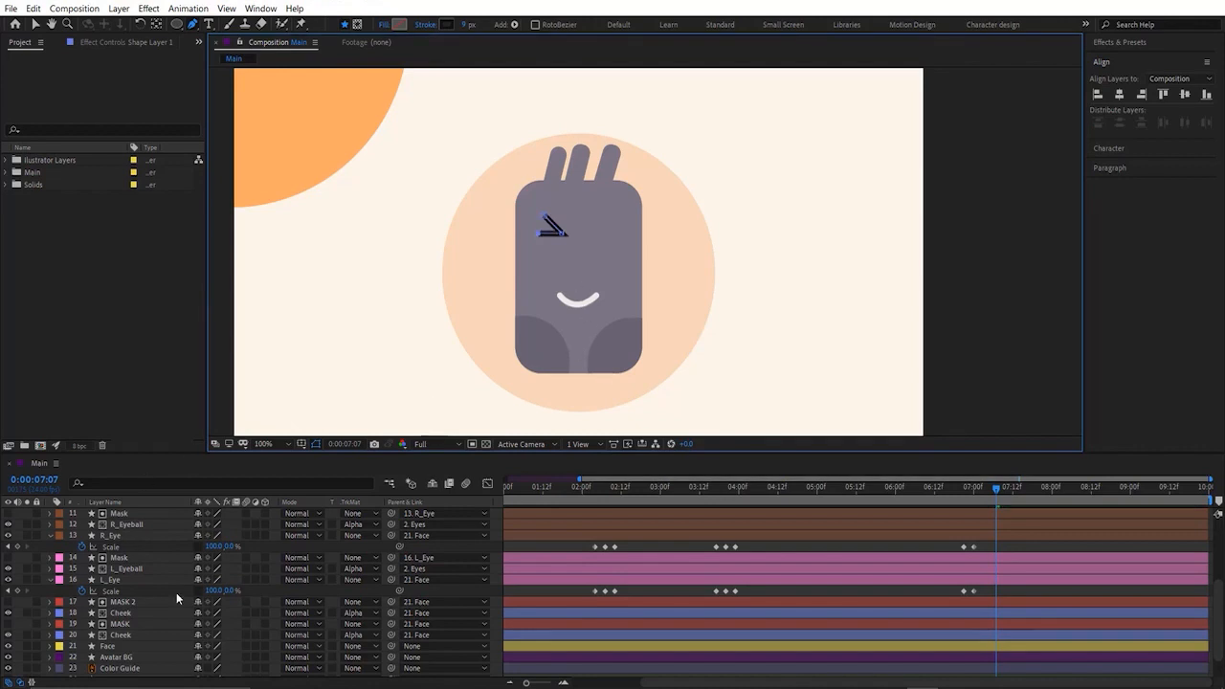
Step: Set the stroke of Shape Layer 1 to Round Cap and Round Join
{"action": "scroll", "coordinate": [144, 565], "scroll_direction": "up", "scroll_amount": 3}
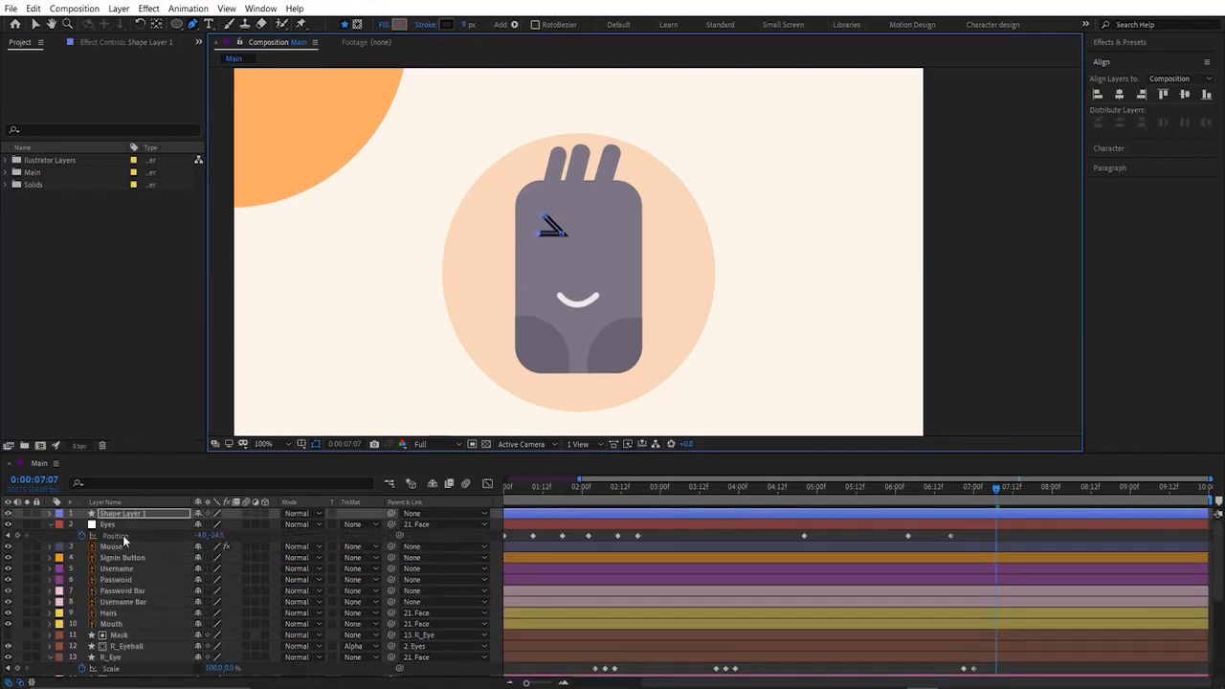
{"action": "left_click", "coordinate": [51, 525]}
{"action": "left_click", "coordinate": [50, 513]}
{"action": "left_click", "coordinate": [63, 526]}
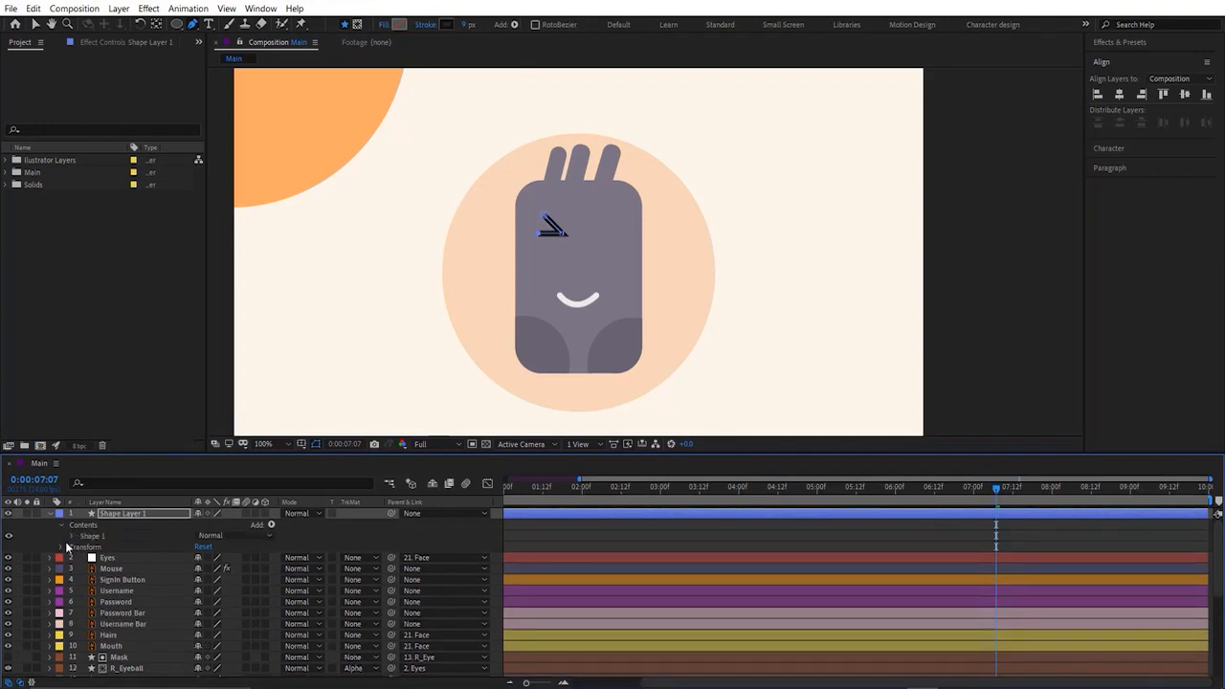
{"action": "left_click", "coordinate": [73, 537]}
{"action": "left_click", "coordinate": [83, 557]}
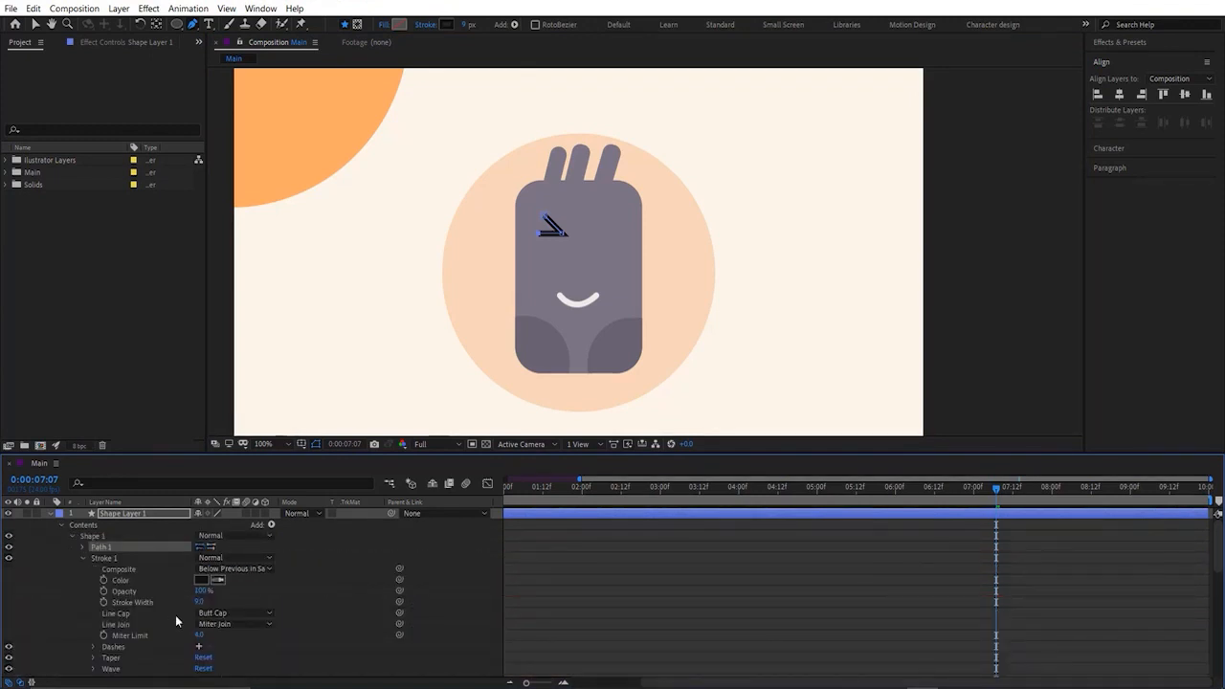
{"action": "left_click", "coordinate": [229, 613]}
{"action": "left_click", "coordinate": [230, 643]}
{"action": "left_click", "coordinate": [230, 624]}
{"action": "left_click", "coordinate": [238, 653]}
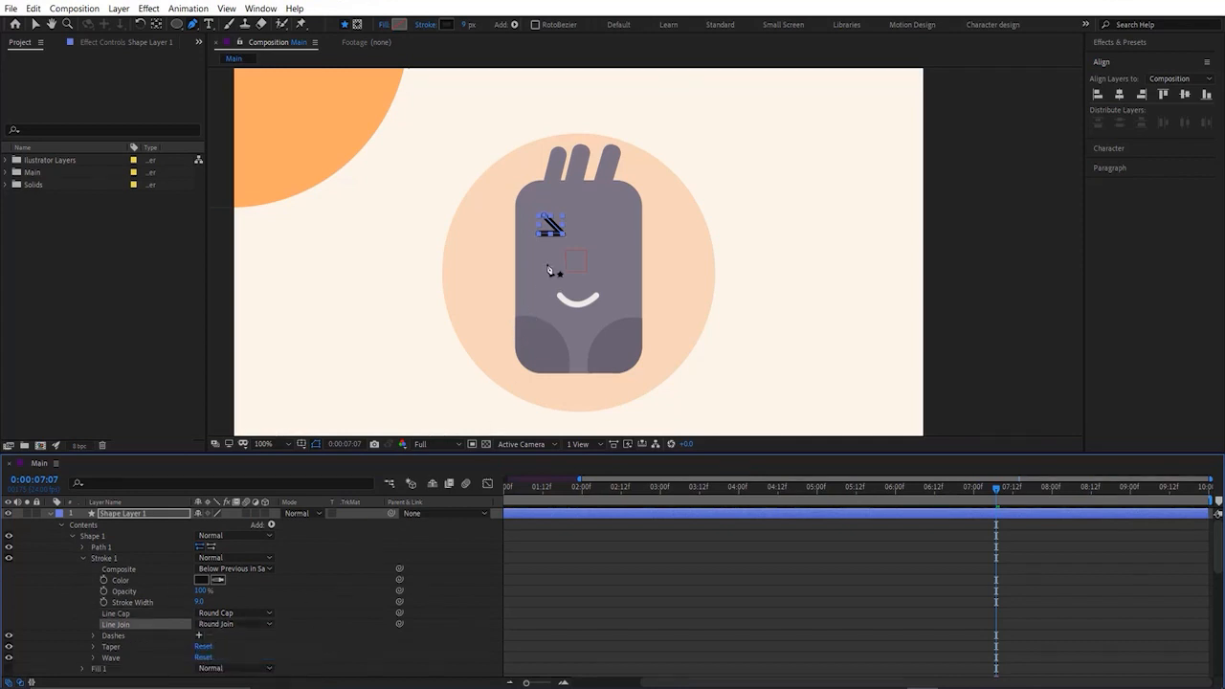
Step: Rename Shape Layer 1 as "Closed eye"
{"action": "key", "text": "period"}
{"action": "key", "text": "v"}
{"action": "left_click", "coordinate": [147, 516]}
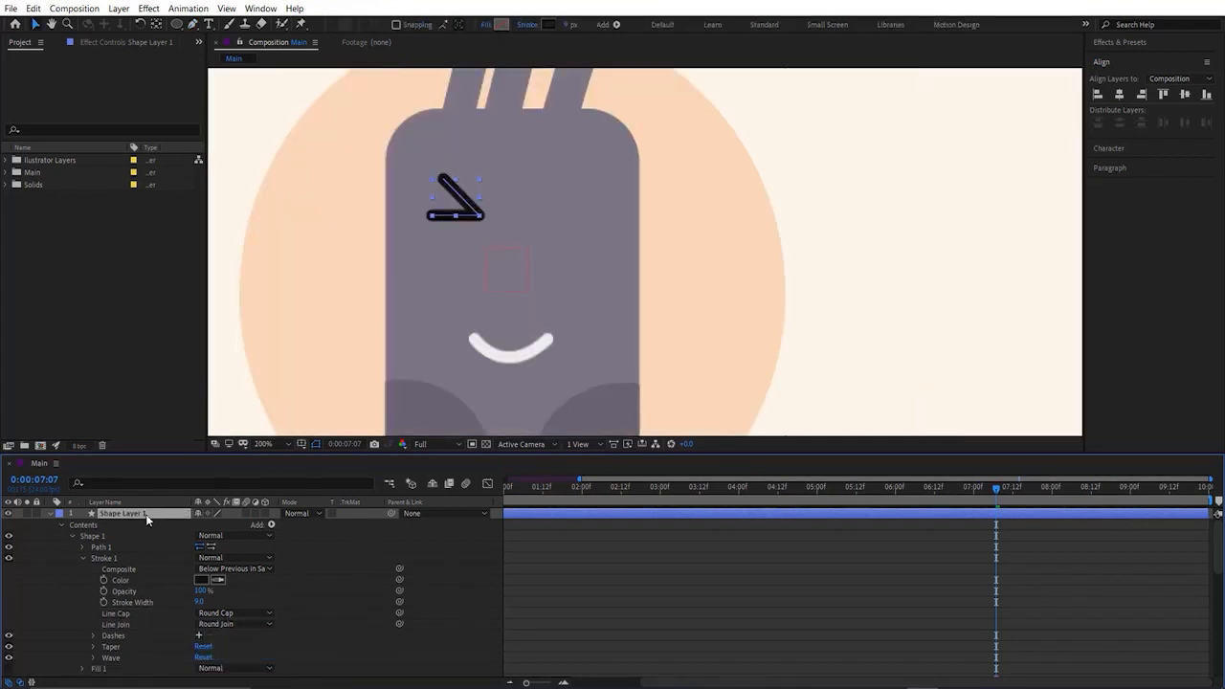
{"action": "key", "text": "Return"}
{"action": "type", "text": "Closed eye"}
{"action": "key", "text": "Return"}
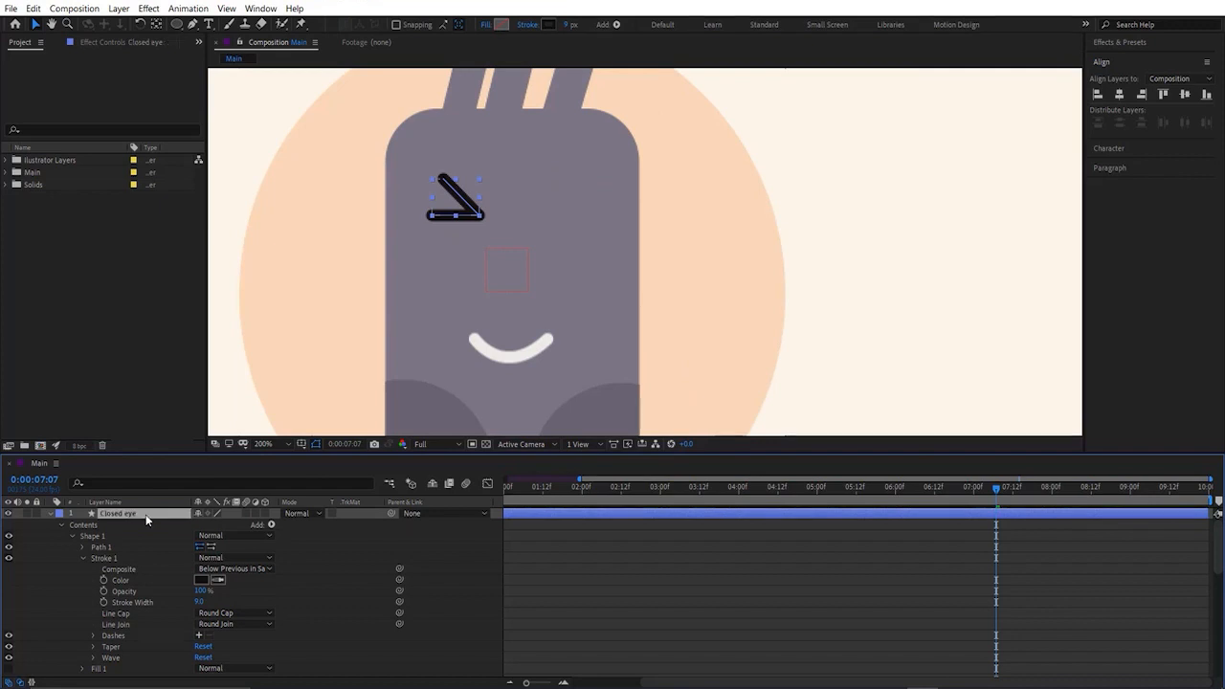
Step: Duplicate the Closed eye layer and flip the copy horizontally onto the other side of the face
{"action": "key", "text": "ctrl+d"}
{"action": "right_click", "coordinate": [145, 514]}
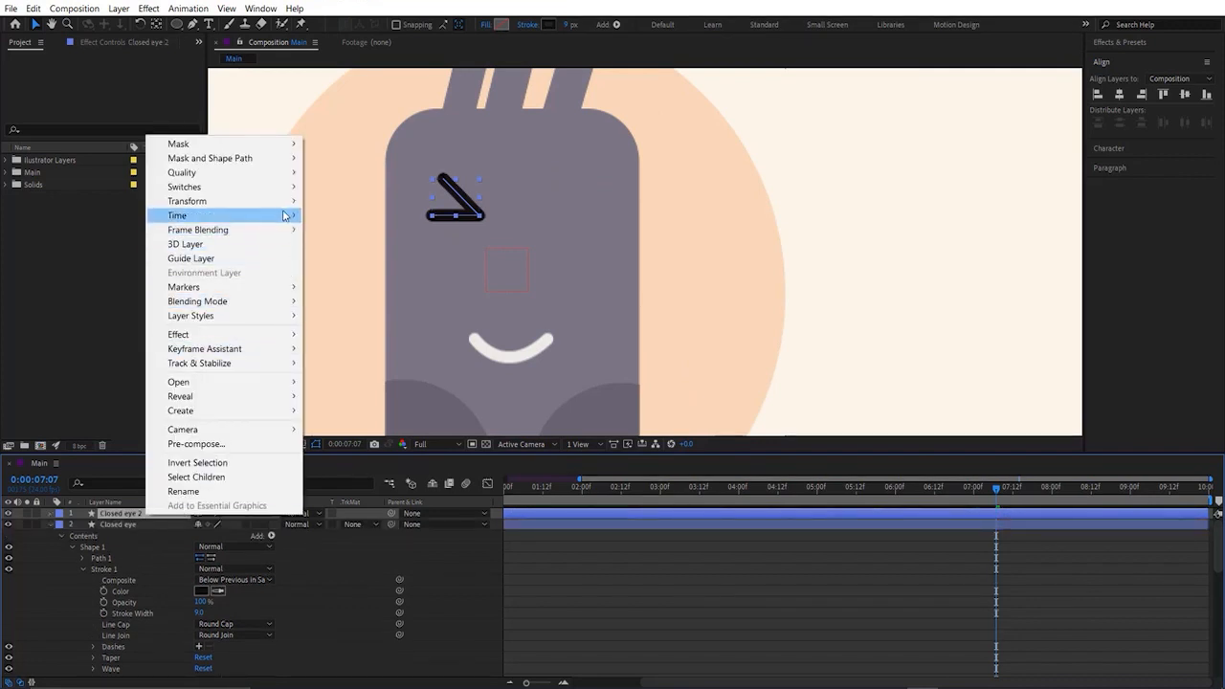
{"action": "mouse_move", "coordinate": [283, 201]}
{"action": "left_click", "coordinate": [407, 309]}
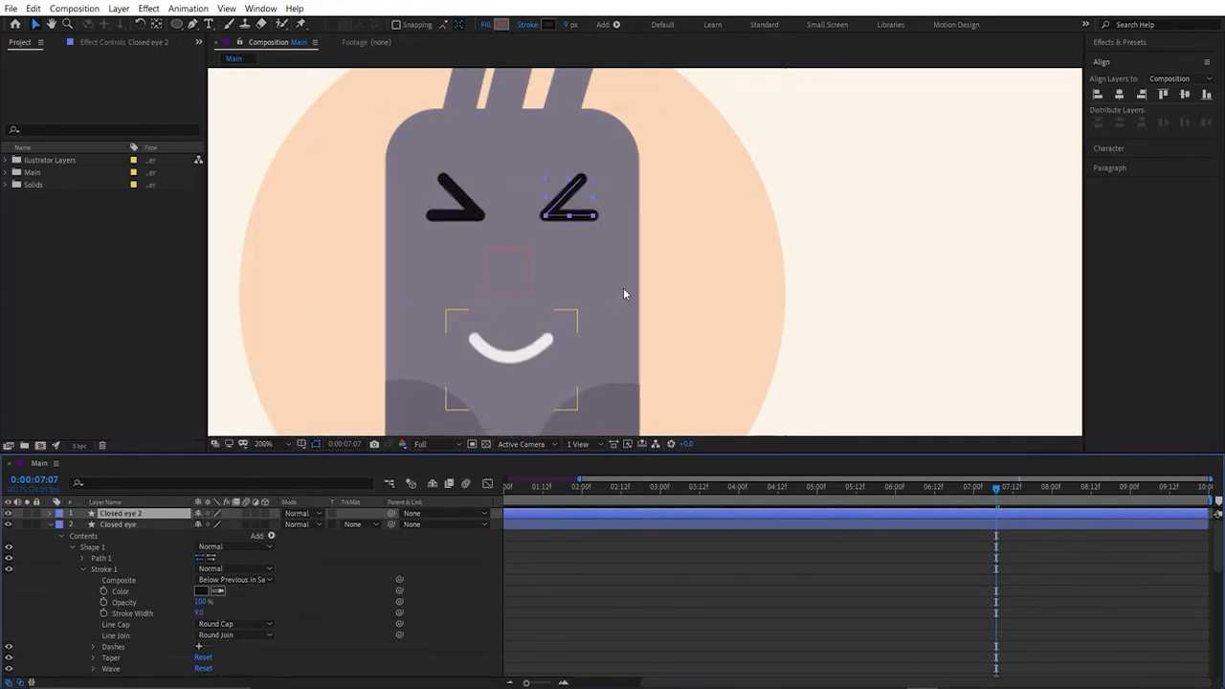
{"action": "scroll", "coordinate": [665, 277], "scroll_direction": "down", "scroll_amount": 4}
{"action": "left_click", "coordinate": [861, 295]}
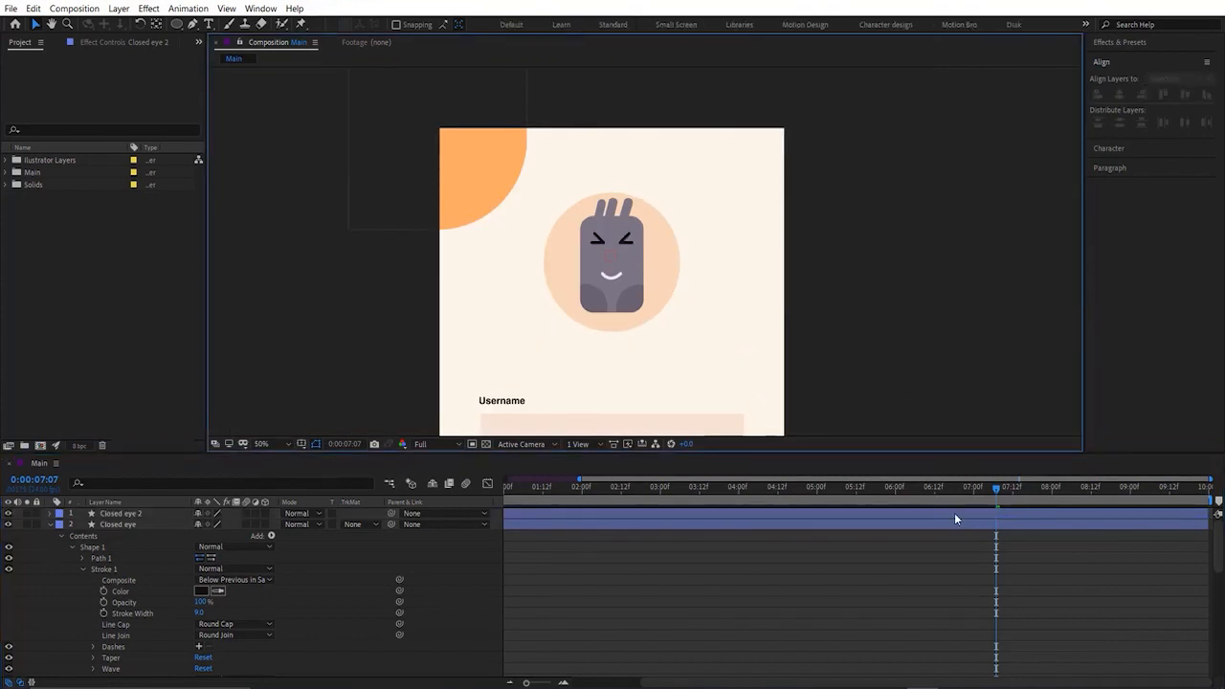
Step: Make both Closed eye layers start at 0:00:07:01
{"action": "left_click", "coordinate": [981, 511]}
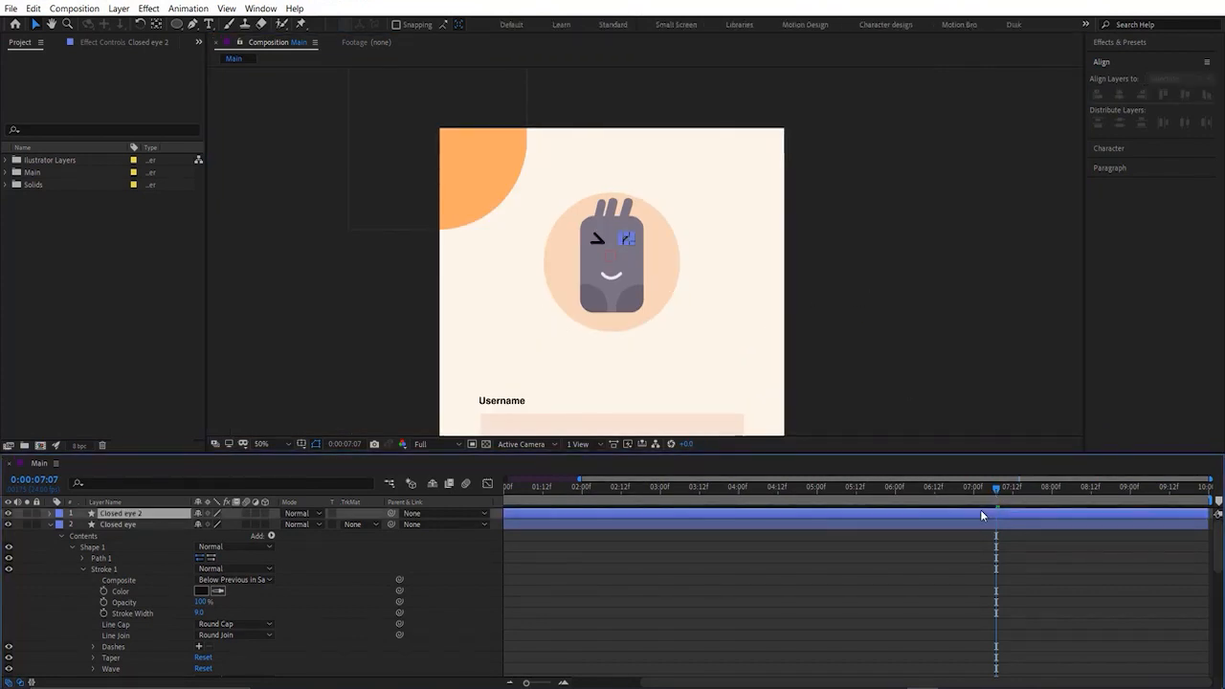
{"action": "left_click", "coordinate": [919, 525], "text": "shift"}
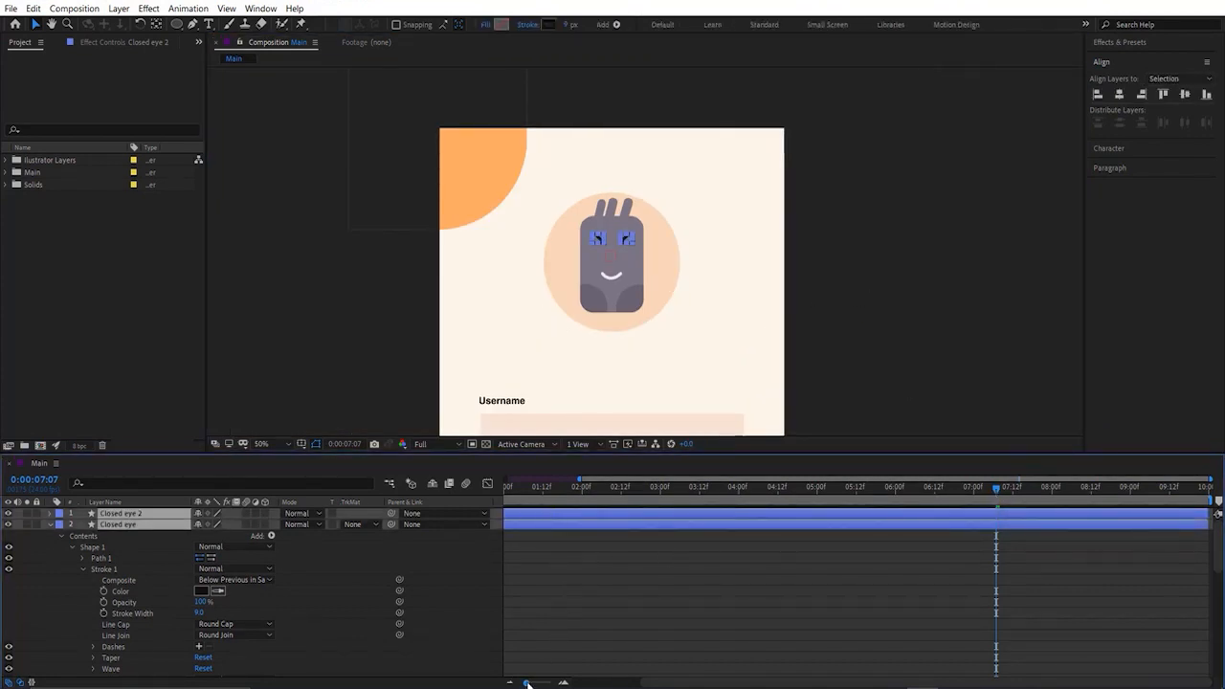
{"action": "left_click_drag", "start_coordinate": [526, 684], "coordinate": [502, 684]}
{"action": "left_click_drag", "start_coordinate": [510, 527], "coordinate": [1000, 508]}
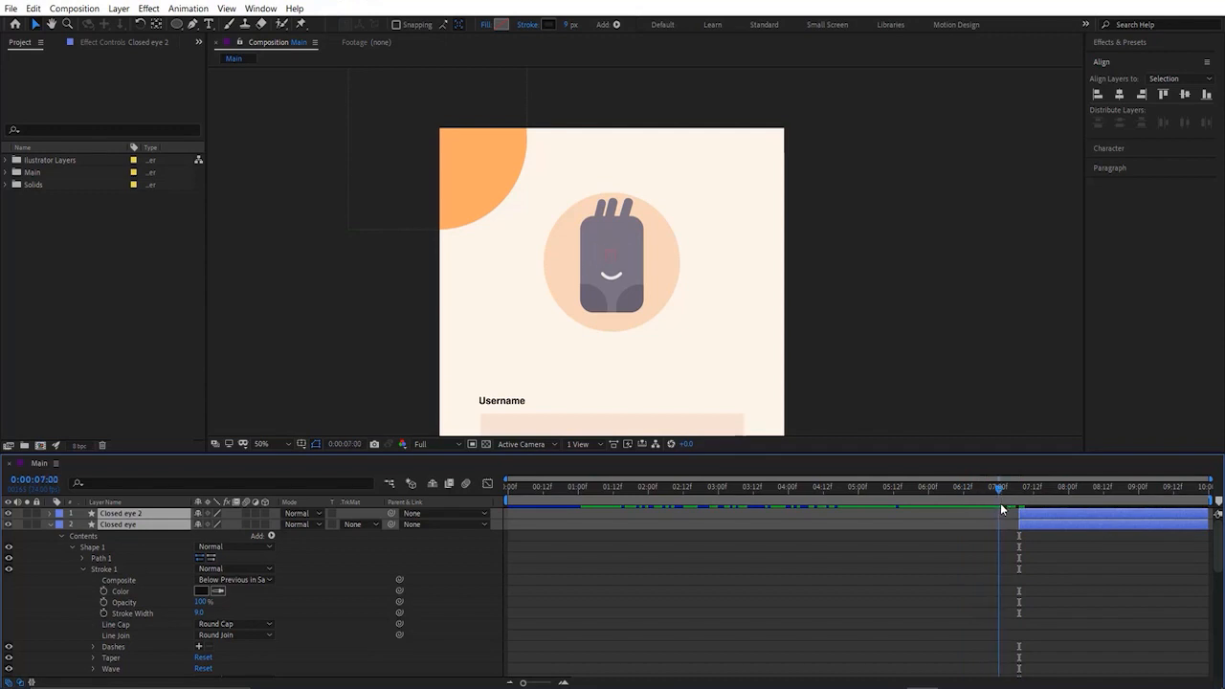
{"action": "key", "text": "["}
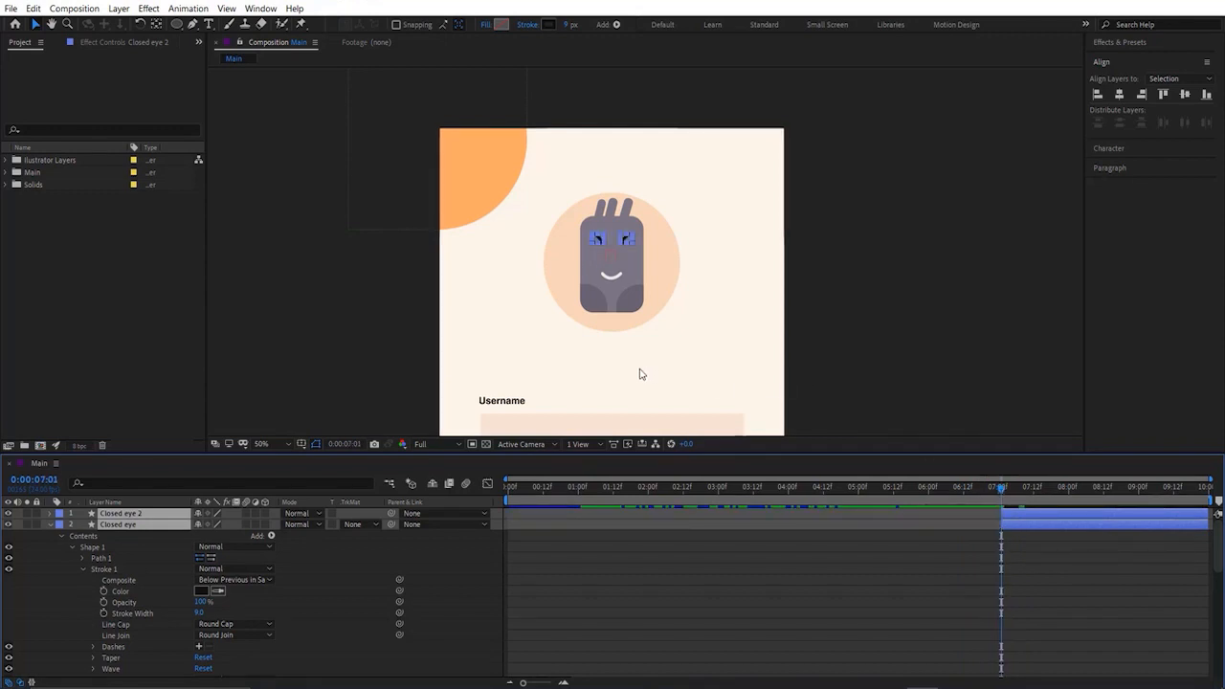
Step: Nudge both closed eyes down about 30 pixels on the avatar's face, just above the mouth
{"action": "key", "text": "shift+Down"}
{"action": "key", "text": "shift+Down"}
{"action": "key", "text": "shift+Down"}
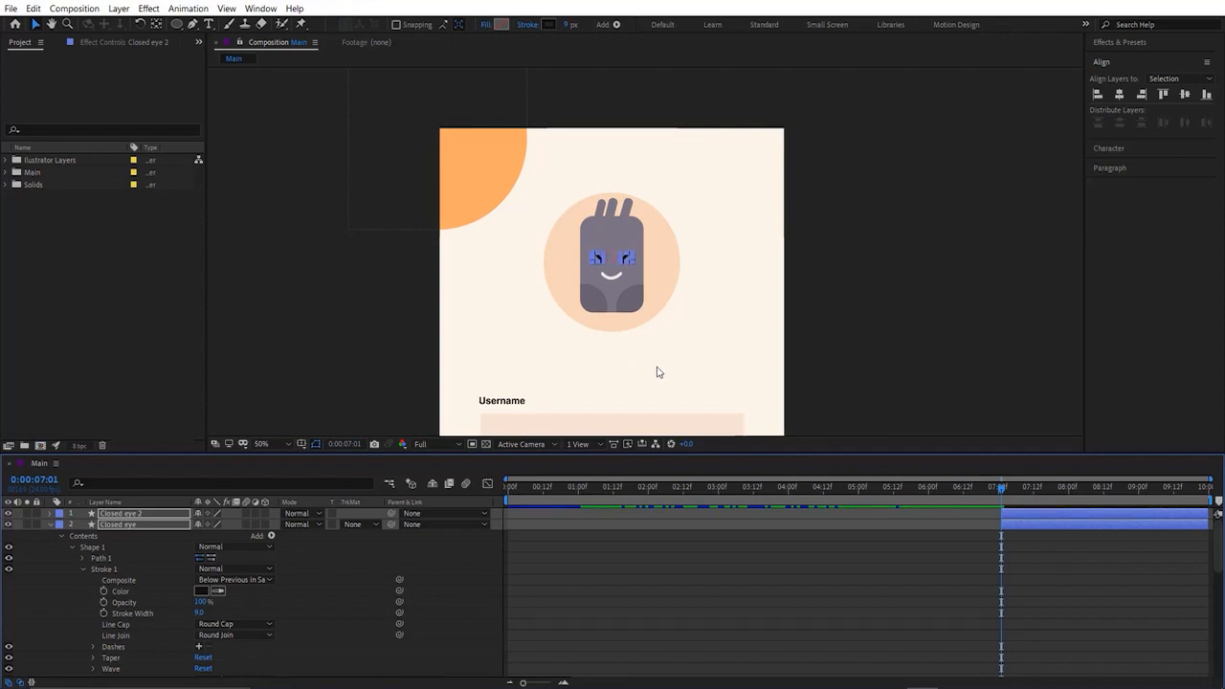
{"action": "left_click", "coordinate": [890, 363]}
{"action": "key", "text": "comma"}
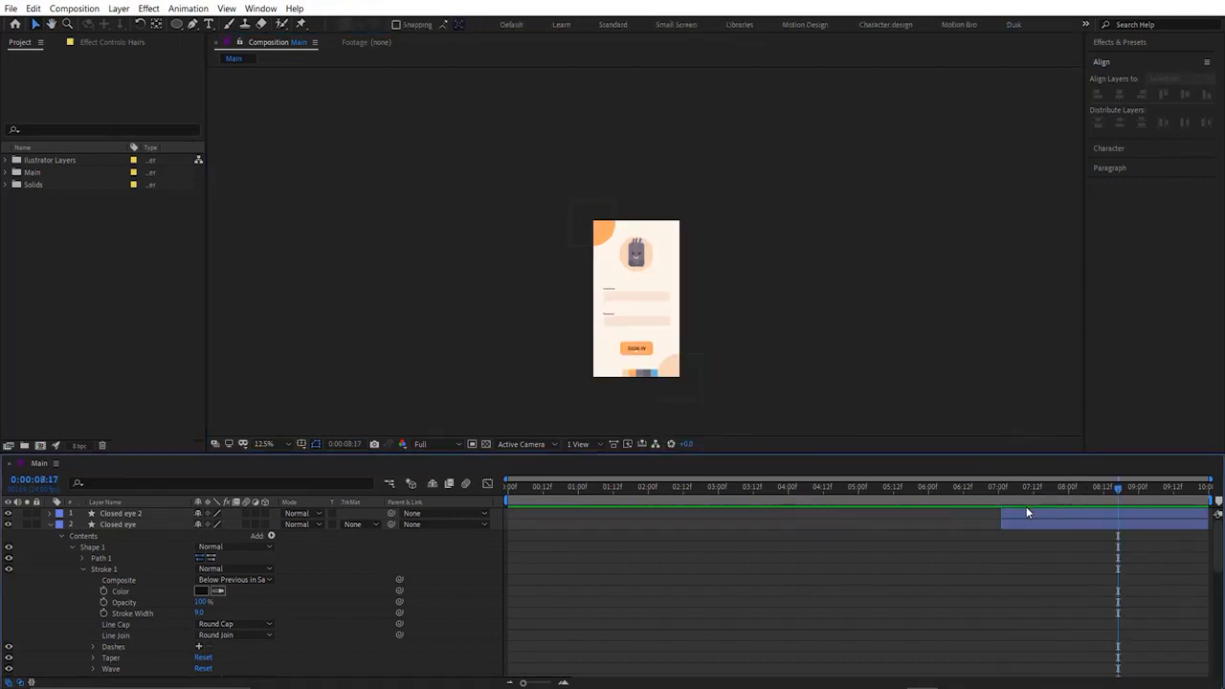
Step: Preview the eye closing from 0:00:06:08 and end both Closed eye layers at 0:00:08:18
{"action": "left_click_drag", "start_coordinate": [1009, 499], "coordinate": [953, 499]}
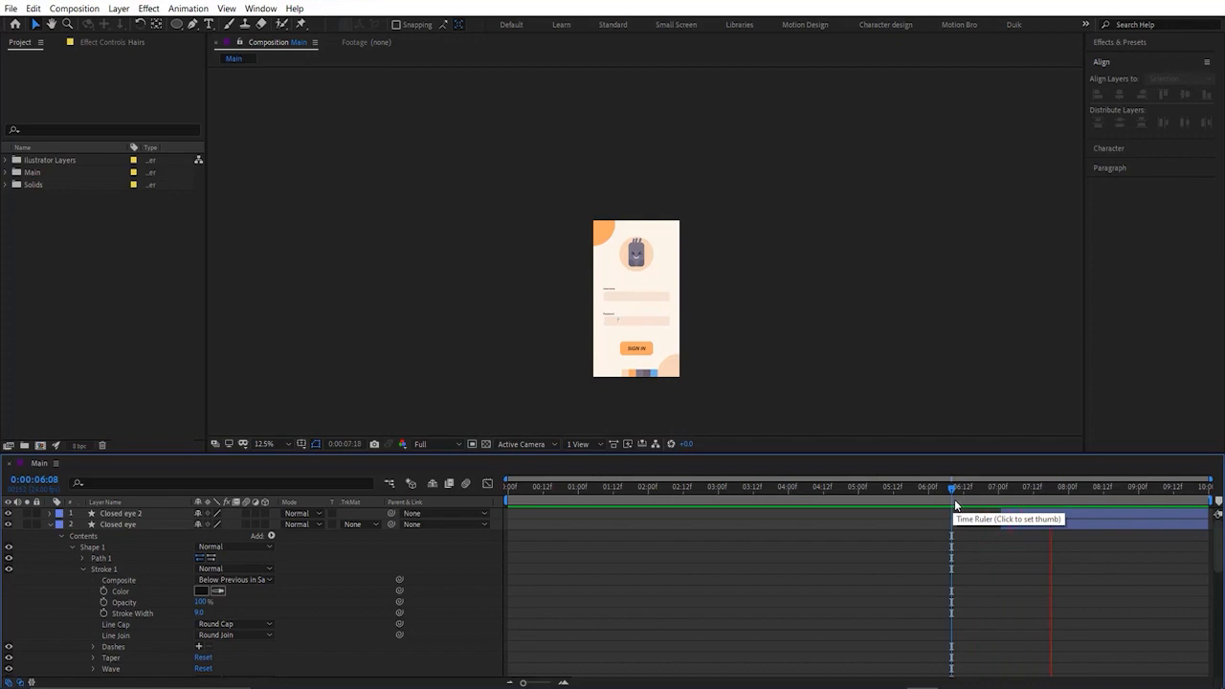
{"action": "key", "text": "space"}
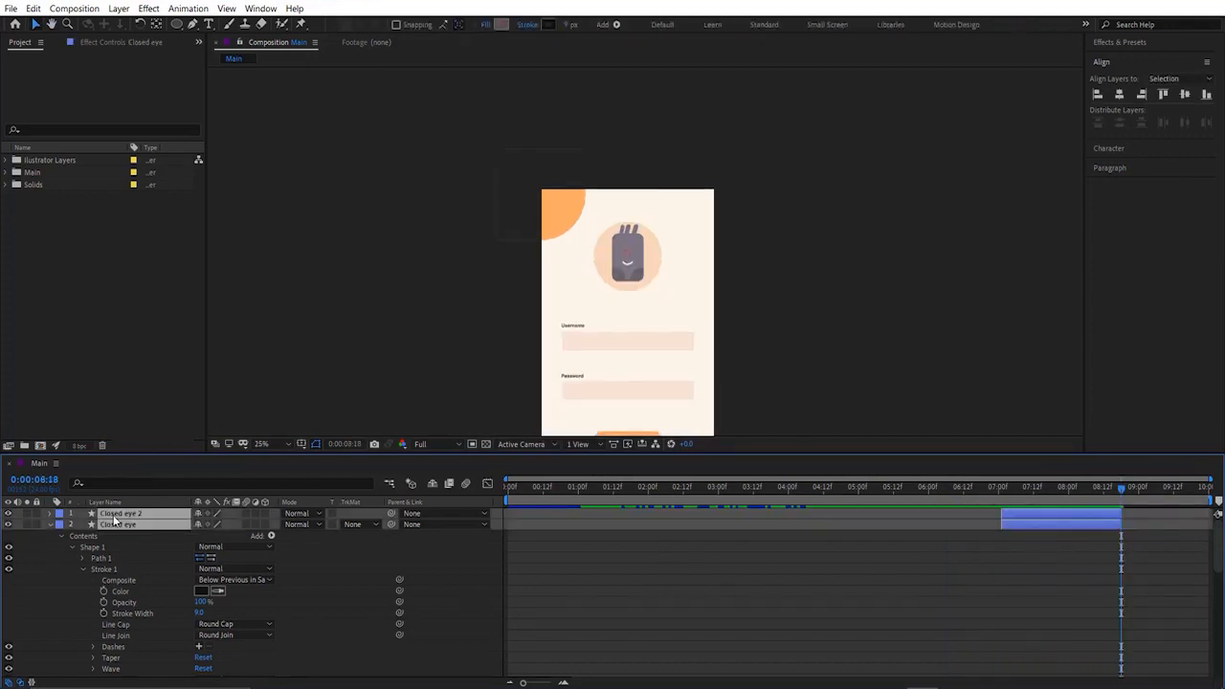
Step: Reveal the keyframed properties of all layers and add closed-eye Scale keyframes to R_Eye and L_Eye at 0:00:08:18
{"action": "key", "text": "ctrl+a"}
{"action": "key", "text": "u"}
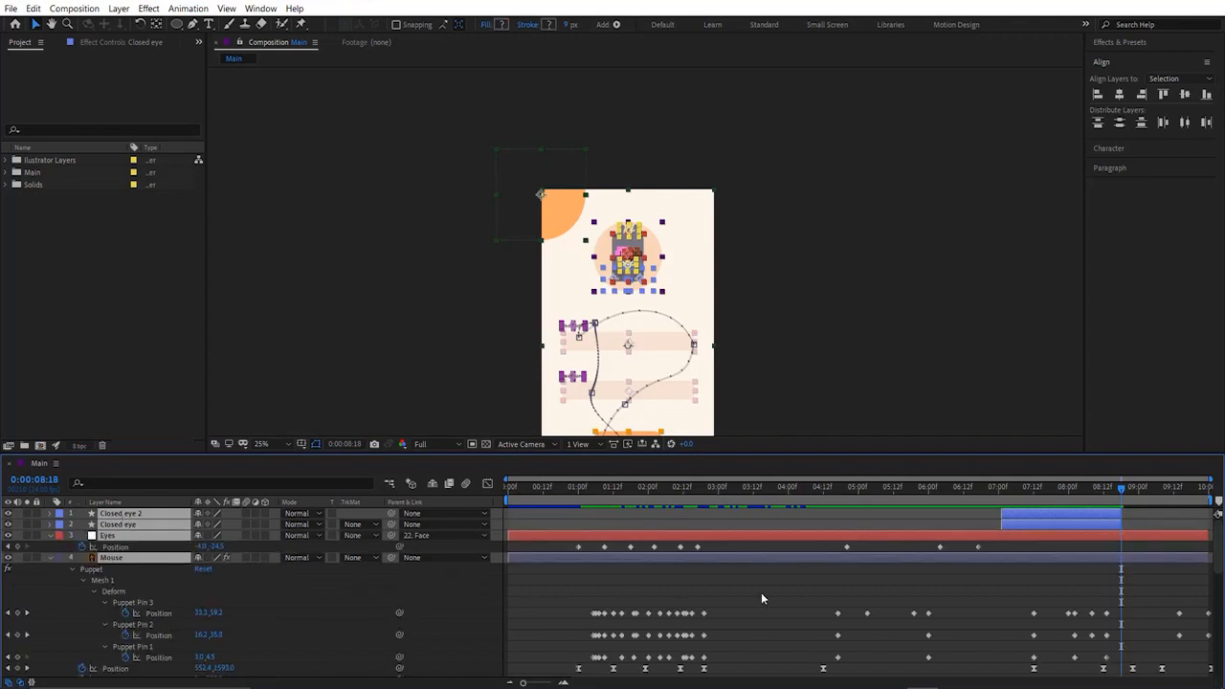
{"action": "scroll", "coordinate": [135, 587], "scroll_direction": "down", "scroll_amount": 3}
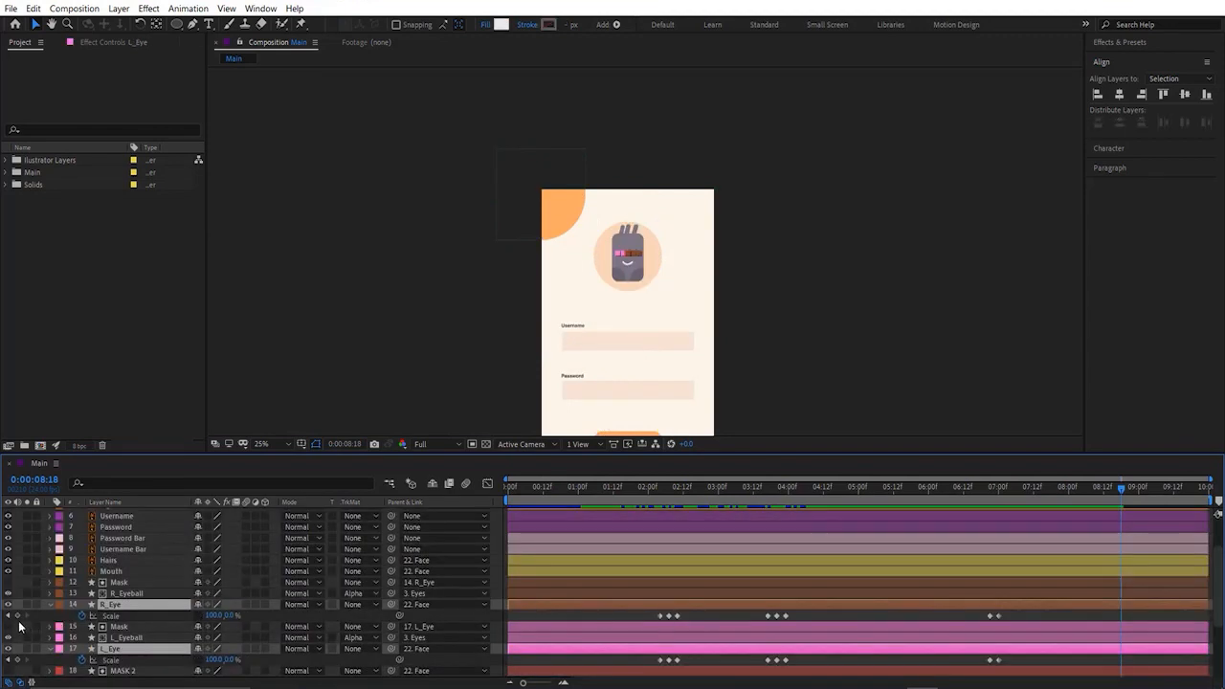
{"action": "left_click", "coordinate": [17, 615]}
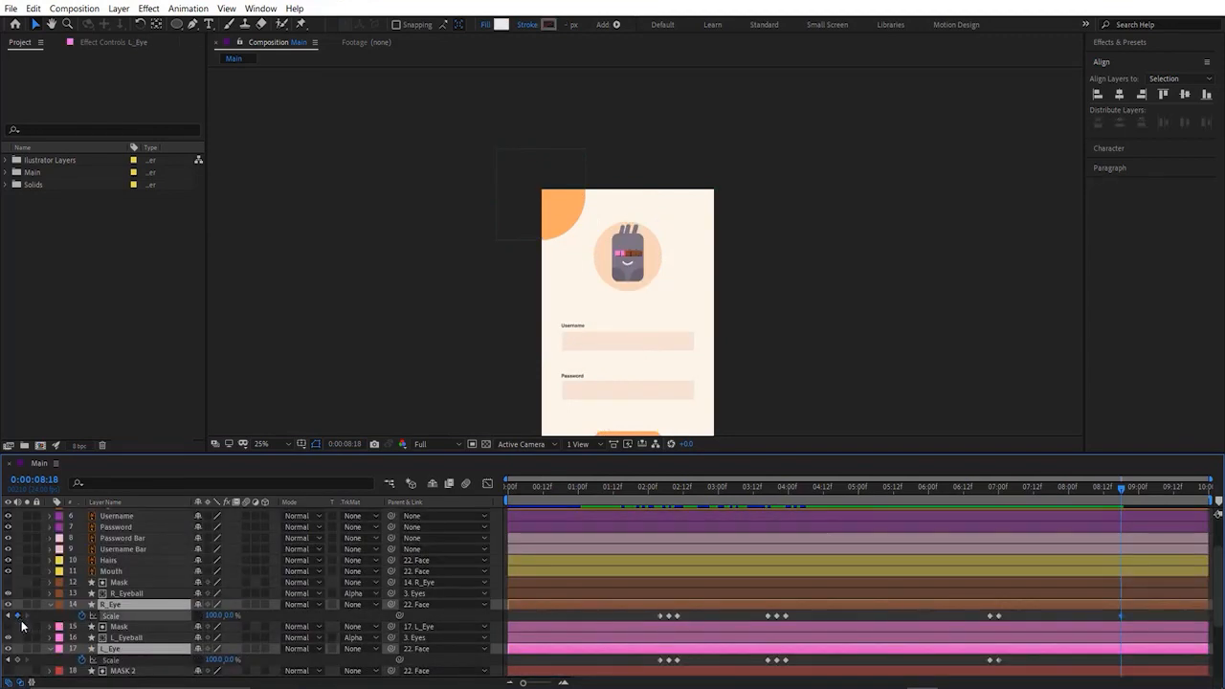
{"action": "left_click", "coordinate": [17, 660]}
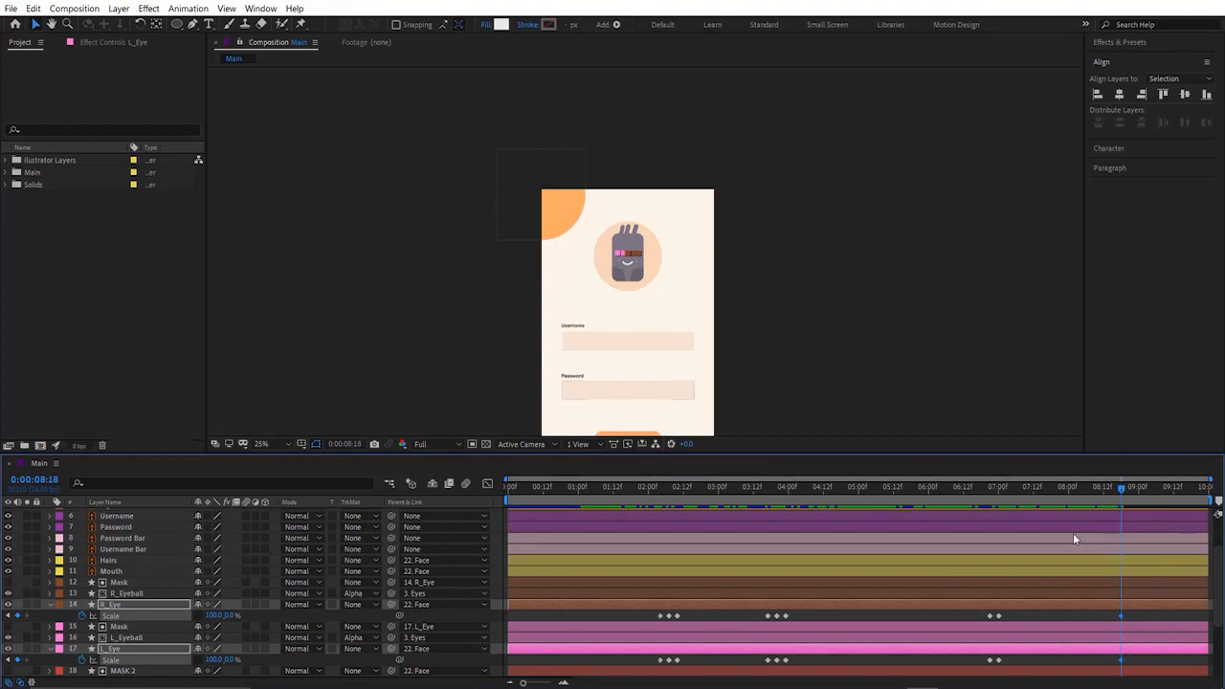
Step: Reopen R_Eye and L_Eye by setting their vertical scale to 100% at 0:00:08:21, and preview from 0:00:08:09
{"action": "key", "text": "Page_Down"}
{"action": "key", "text": "Page_Down"}
{"action": "key", "text": "Page_Down"}
{"action": "left_click", "coordinate": [230, 615]}
{"action": "type", "text": "10"}
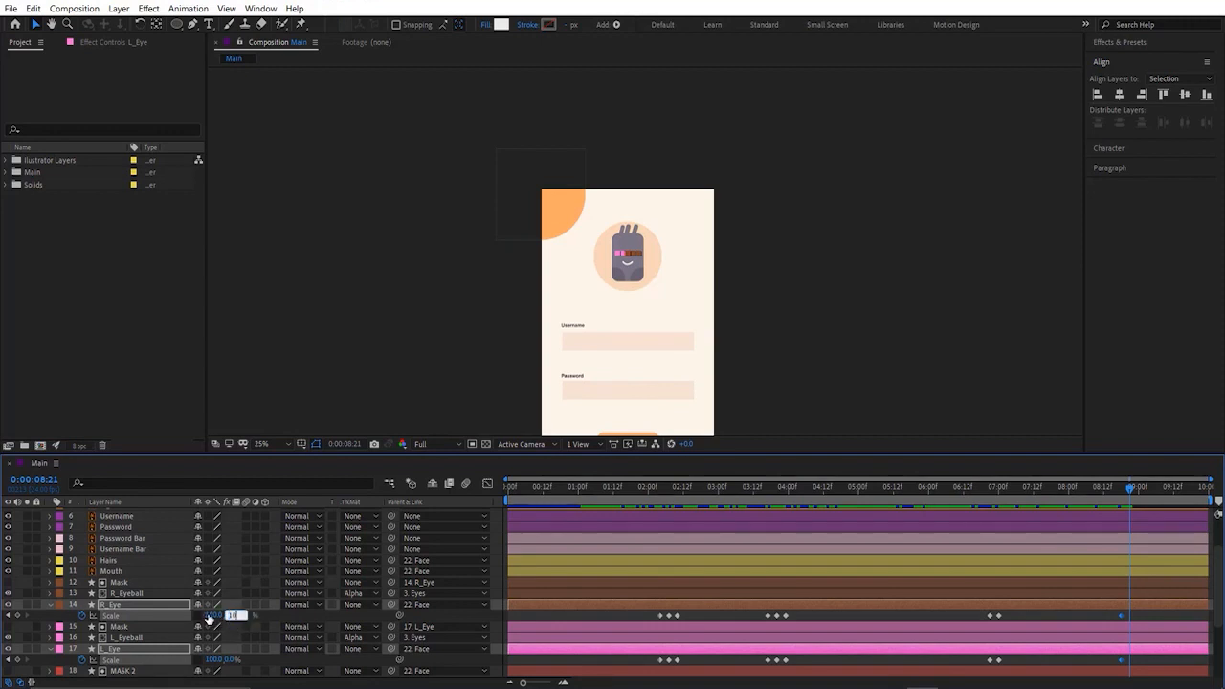
{"action": "type", "text": "0"}
{"action": "key", "text": "Return"}
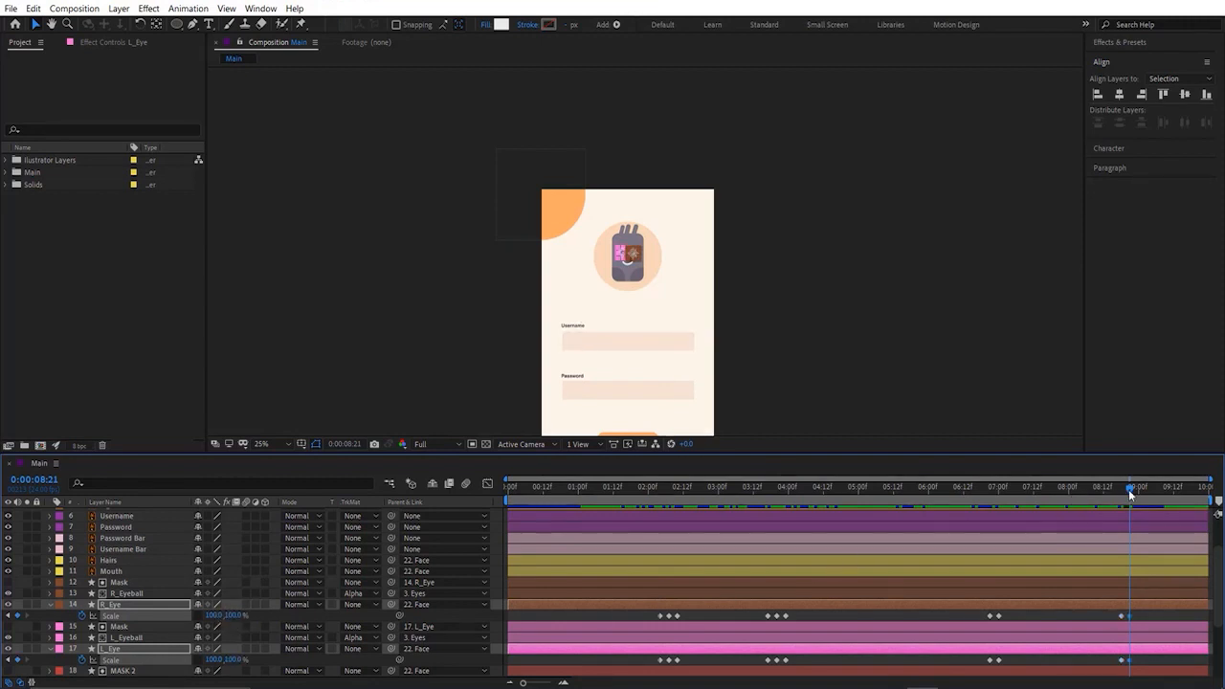
{"action": "left_click", "coordinate": [1093, 496]}
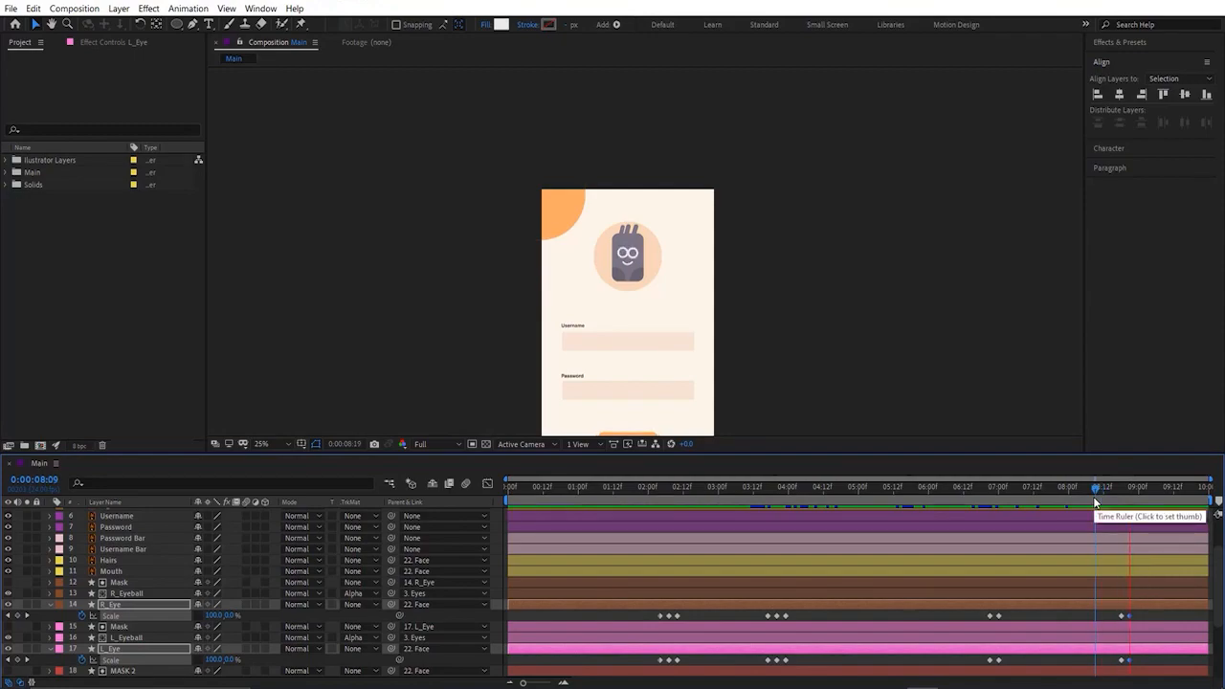